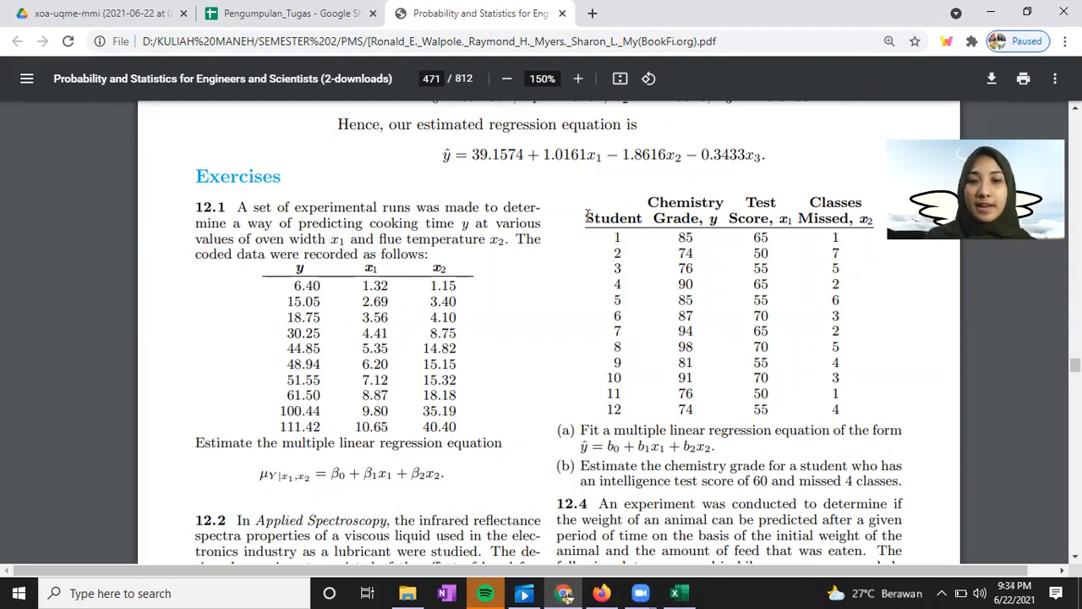
Review exercise 12.1 in the textbook PDF and switch to the REGRESI BERGANDA workbook in Excel
scroll(582, 220, down, 1)
scroll(581, 220, up, 1)
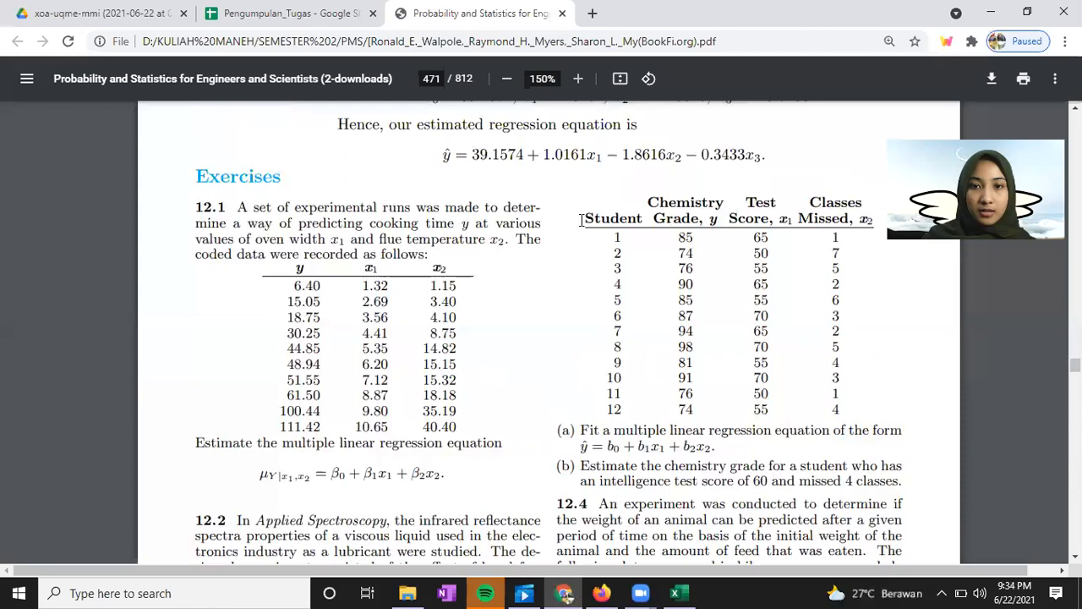
scroll(581, 220, down, 1)
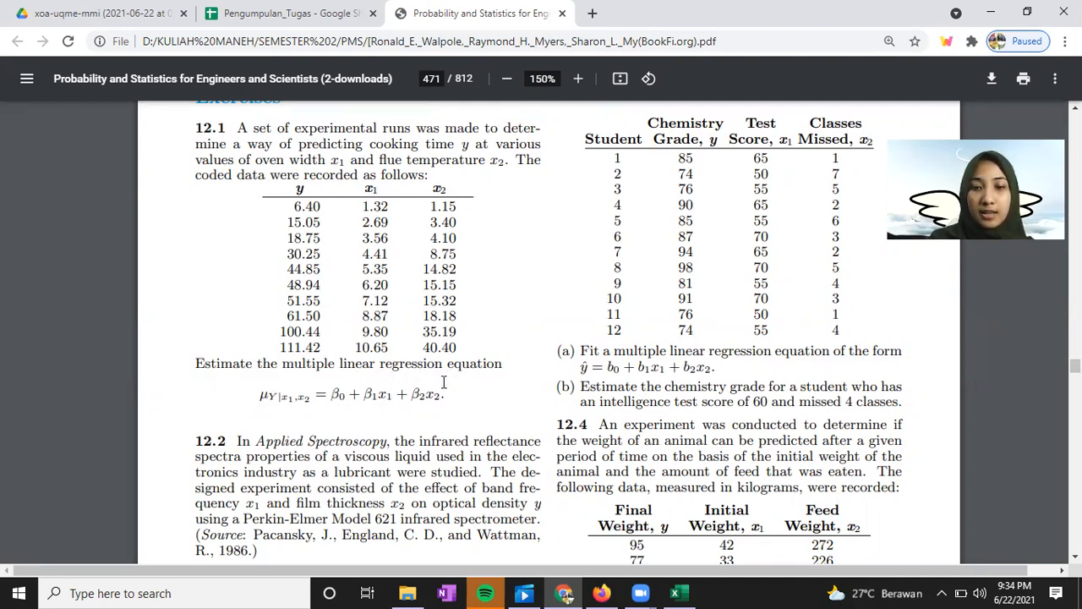
click(677, 525)
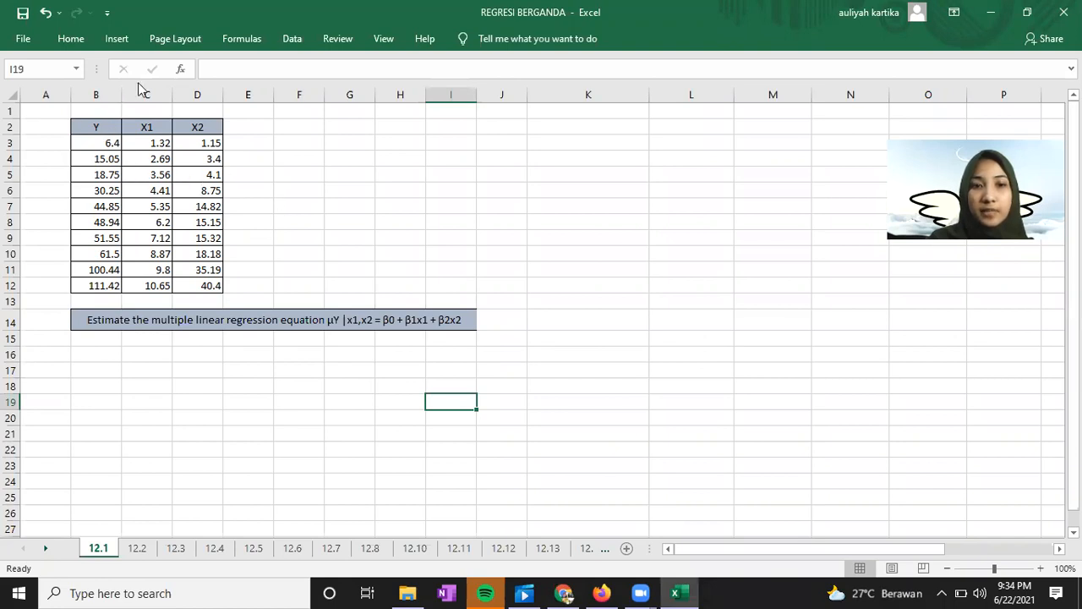
Set up a Correlation analysis on the data table B2:D12, treating the first row as labels
click(290, 42)
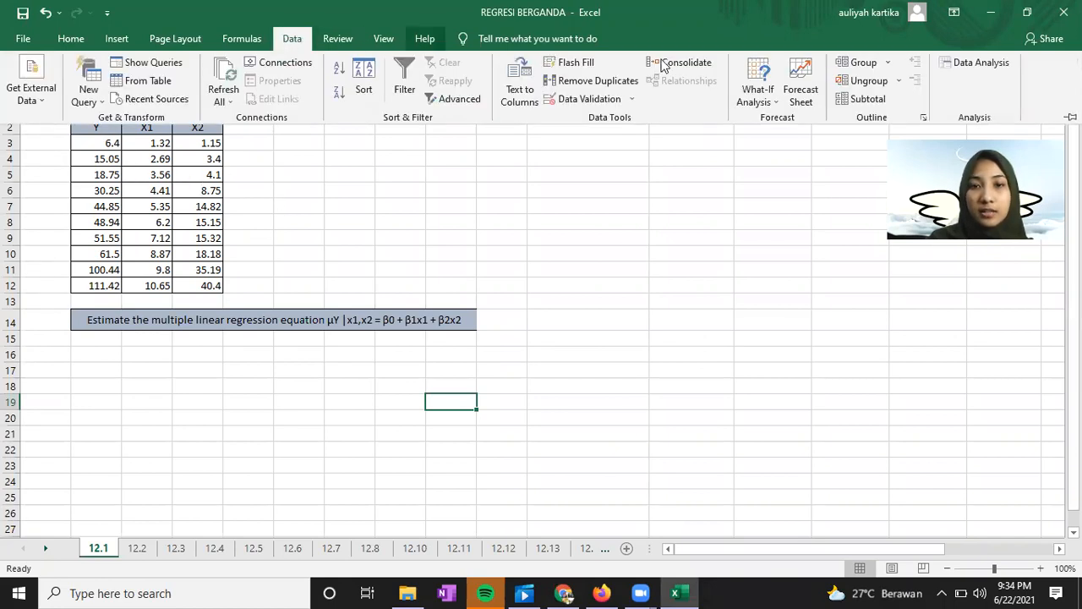
click(973, 63)
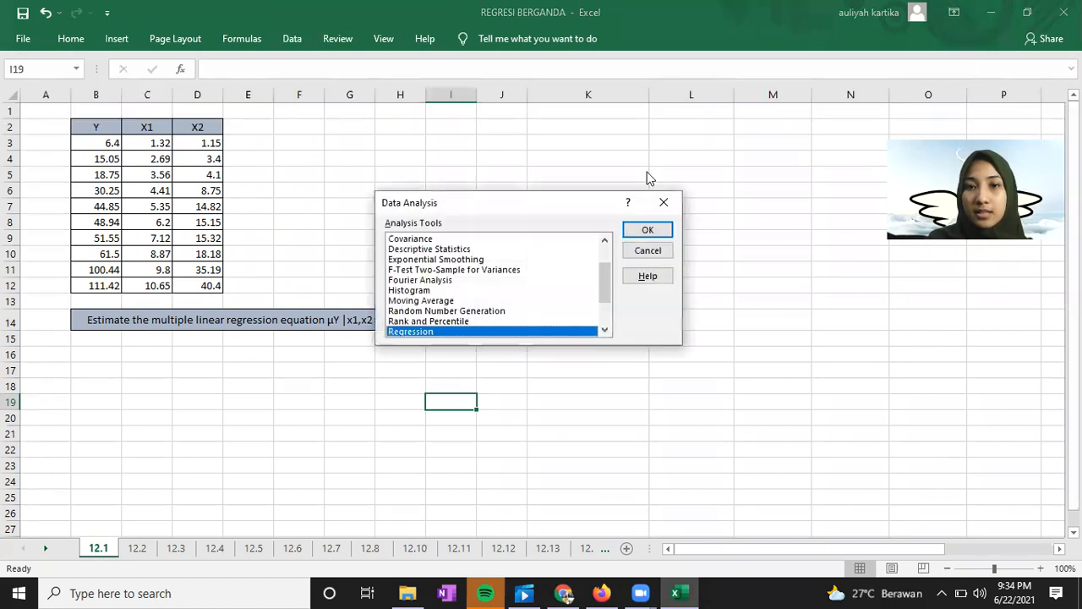
scroll(464, 304, down, 1)
scroll(465, 304, up, 2)
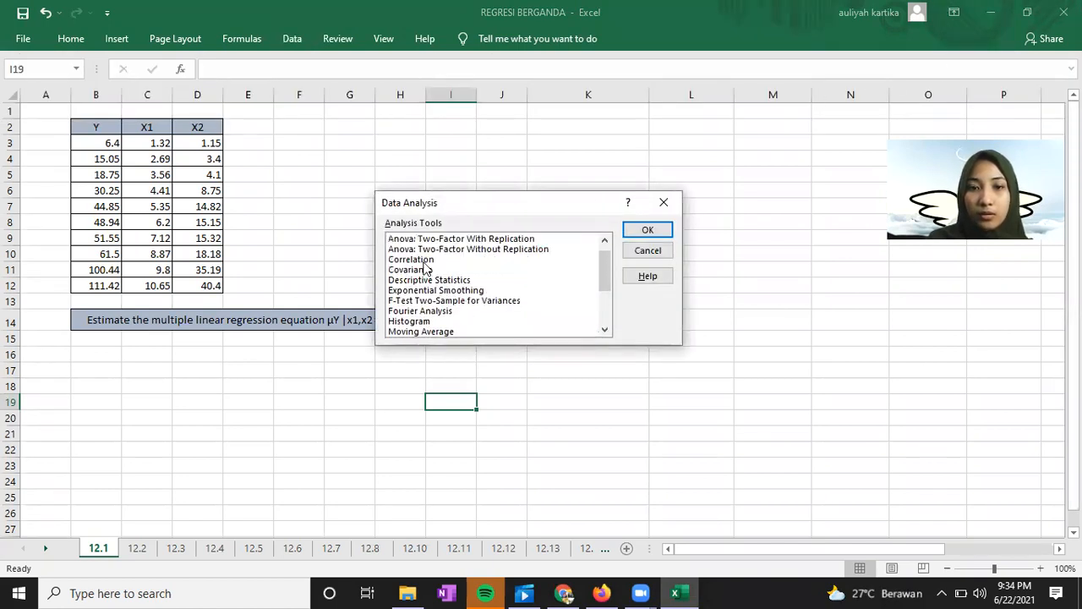
click(426, 260)
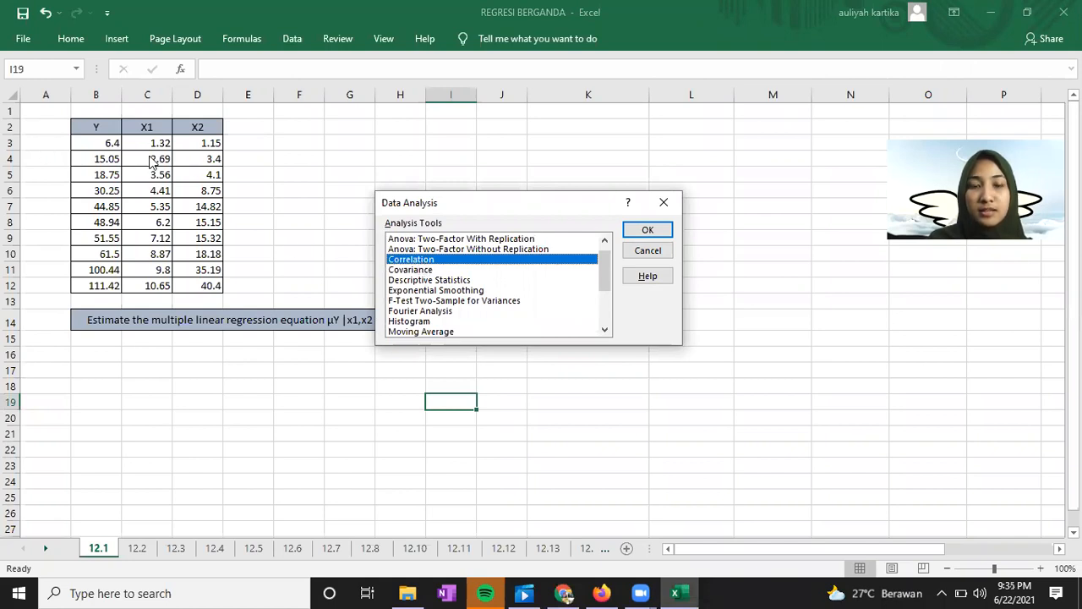
click(647, 231)
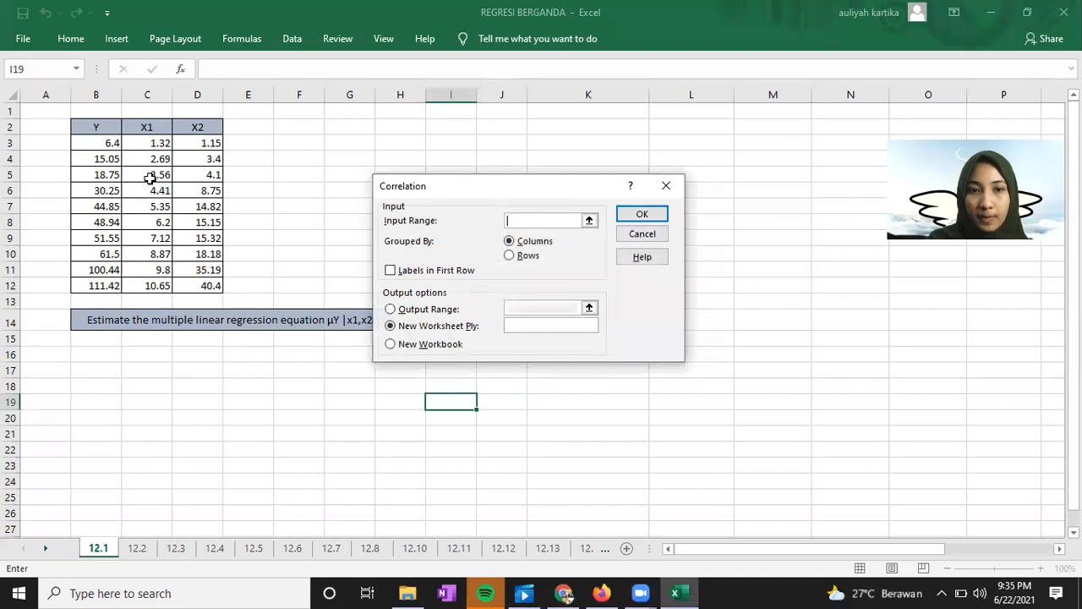
drag(108, 128, 221, 281)
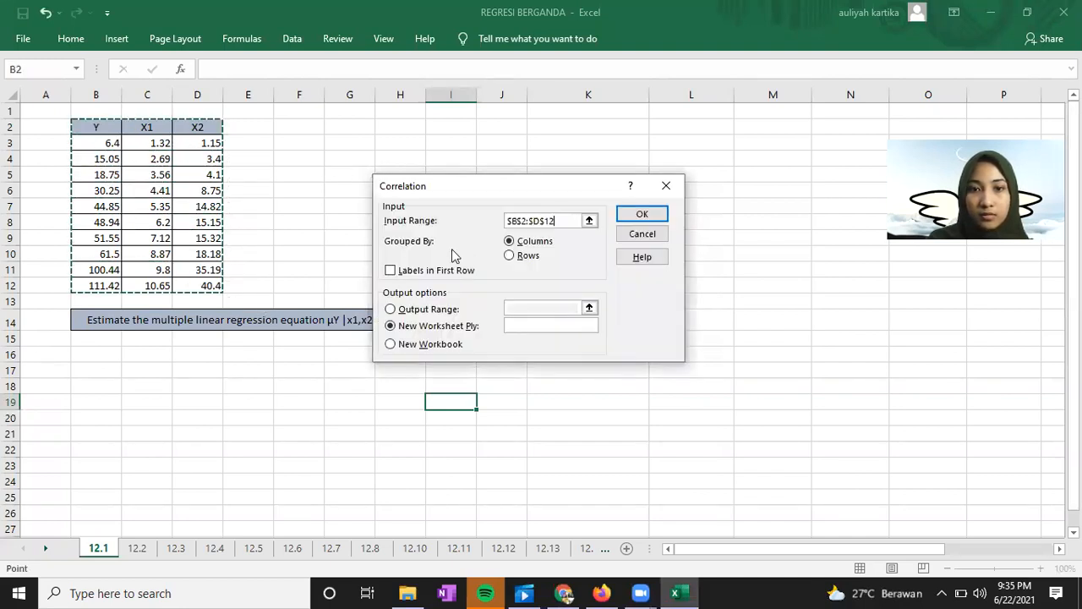
click(392, 271)
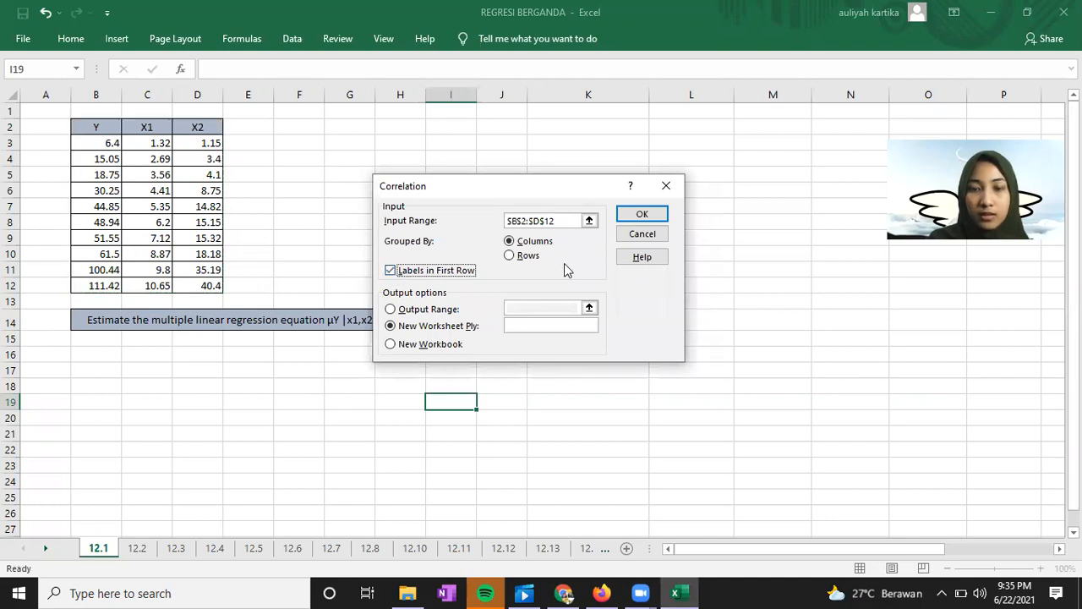
Output the correlation matrix at cell J3 and check how X1 and X2 each correlate with Y
click(408, 310)
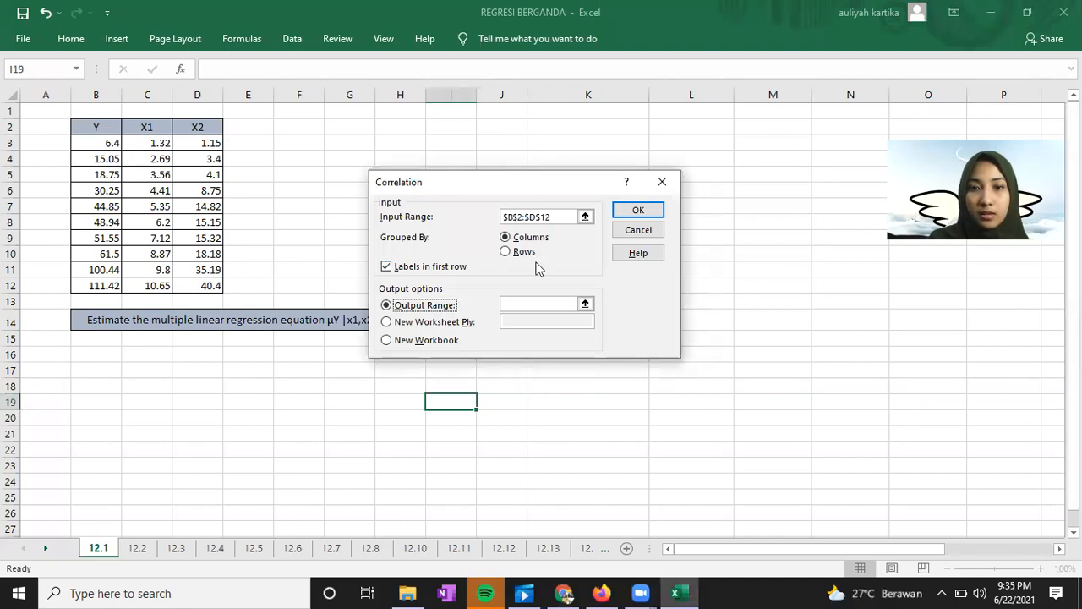
click(532, 305)
click(507, 144)
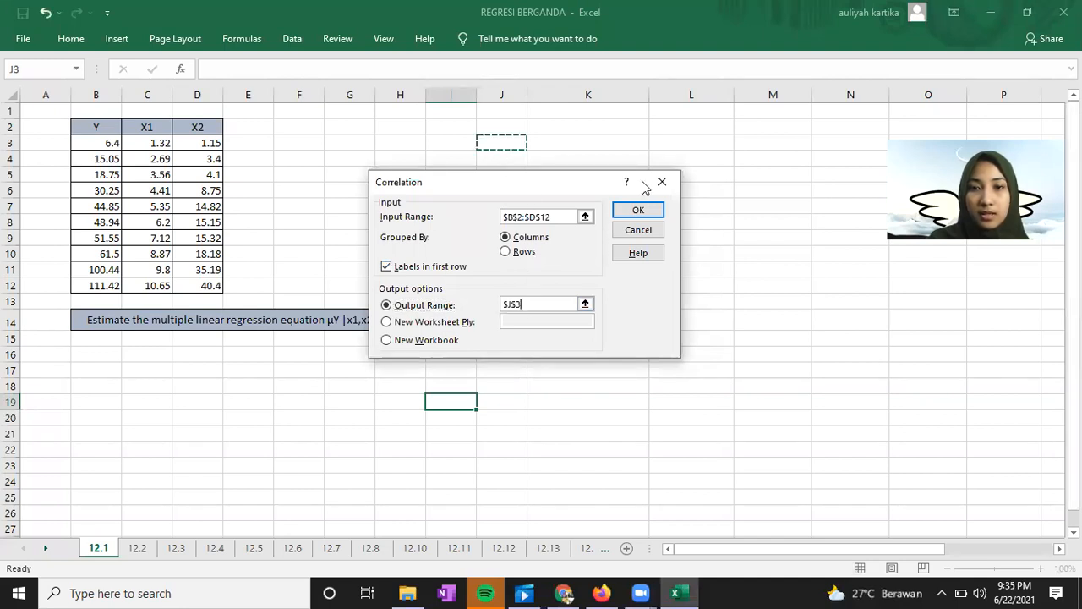
click(649, 209)
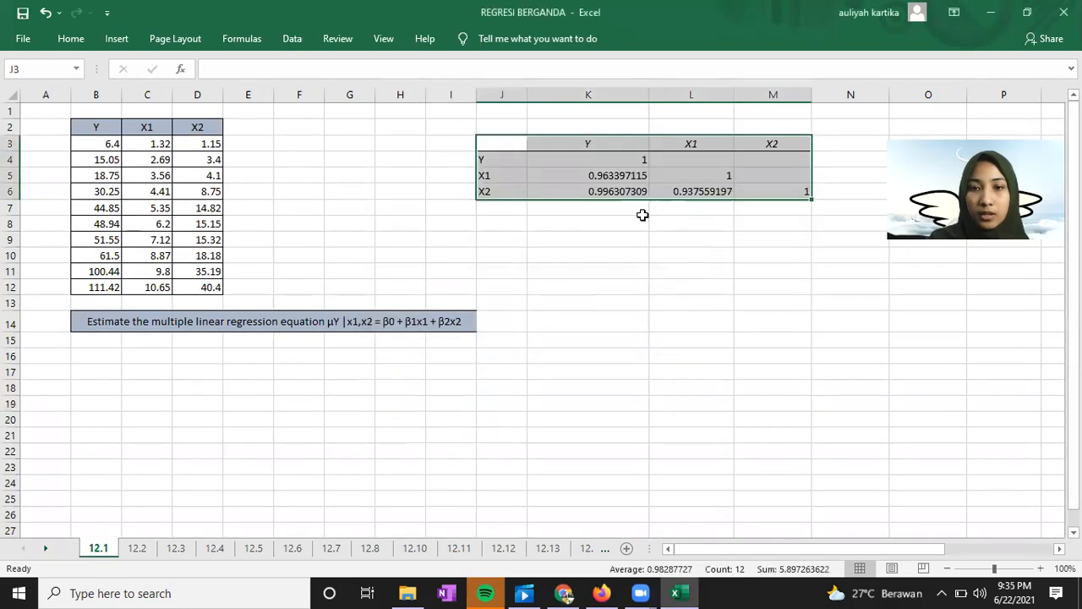
click(597, 245)
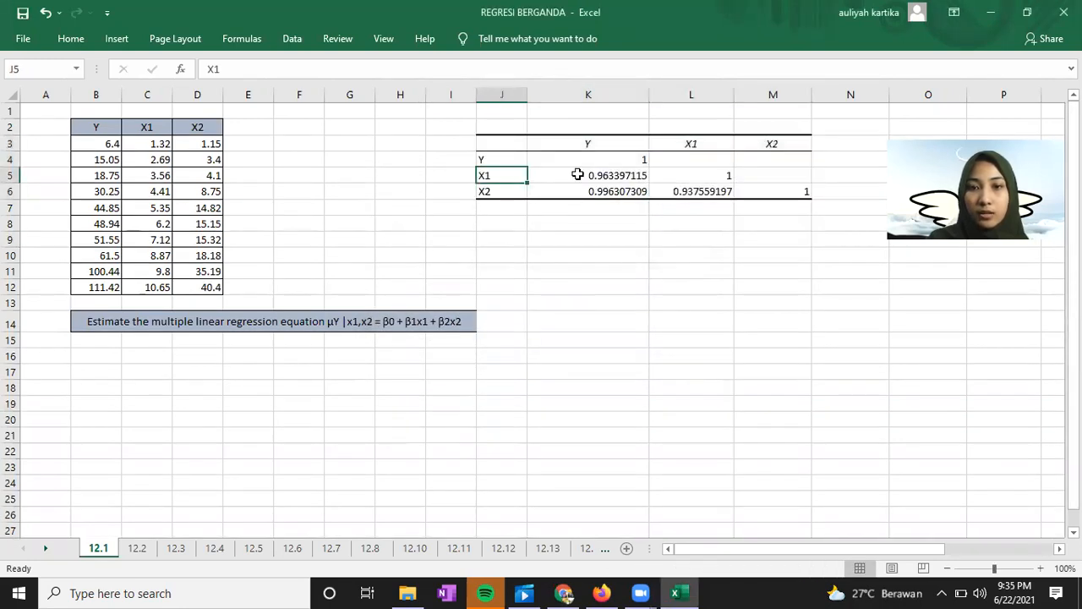
click(579, 174)
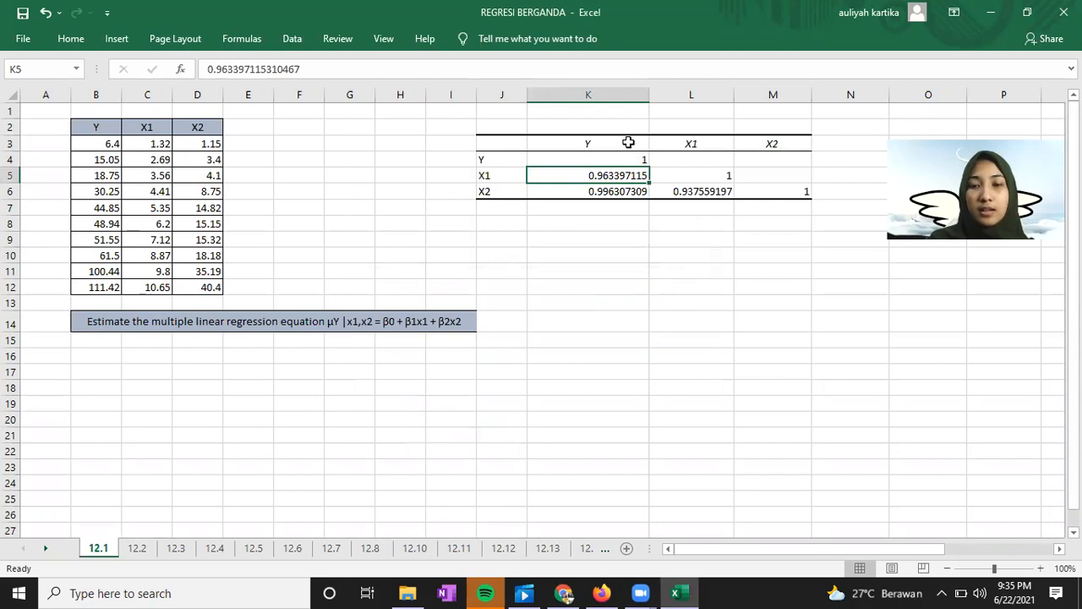
click(602, 188)
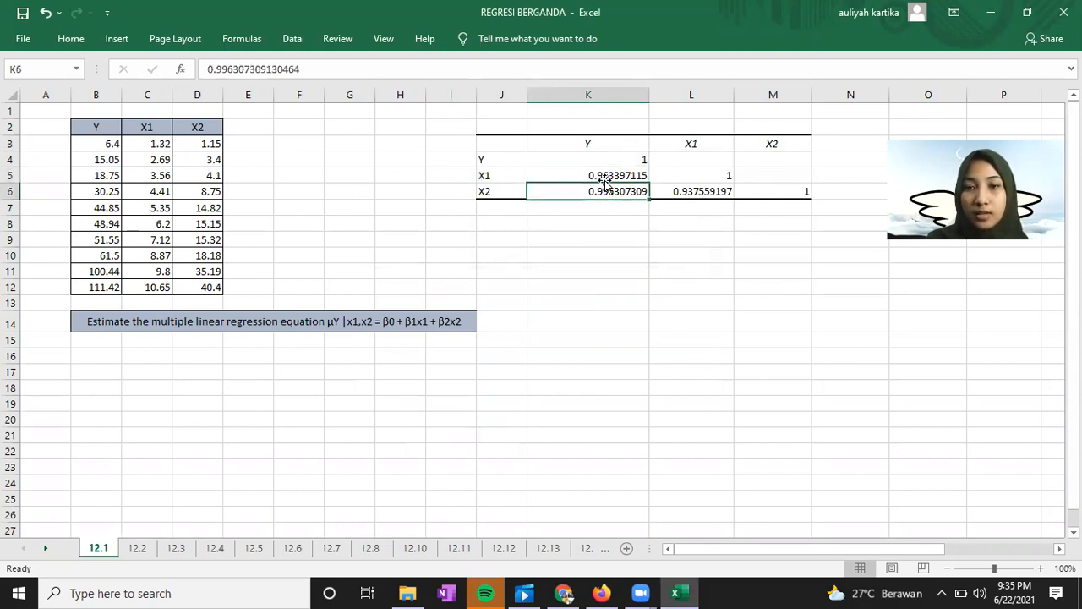
click(606, 176)
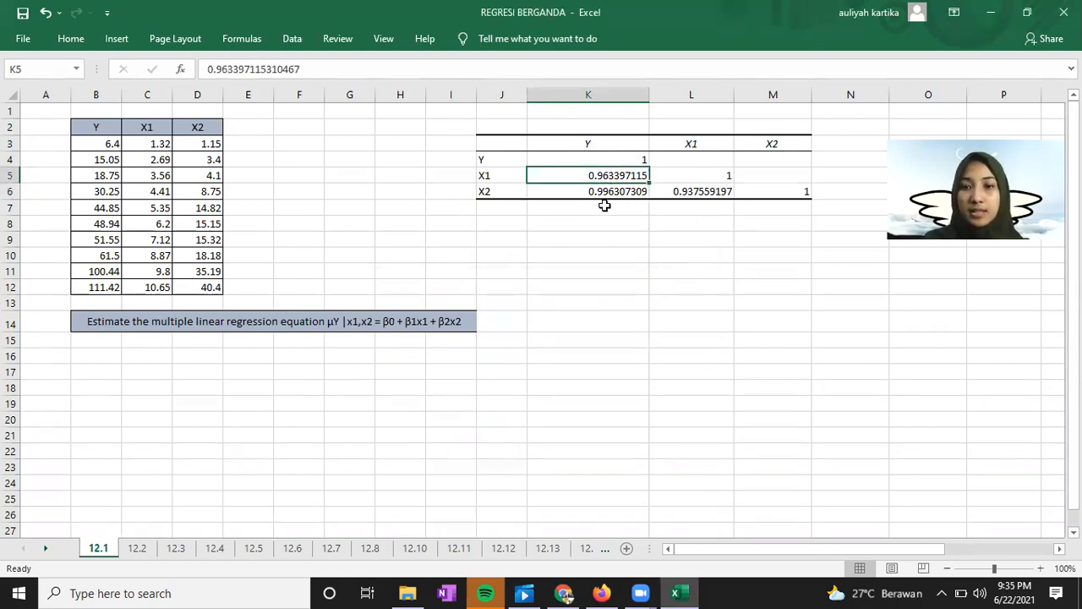
Set up a Regression analysis with B3:B12 as the Y range and C3:D12 as the X range
click(291, 38)
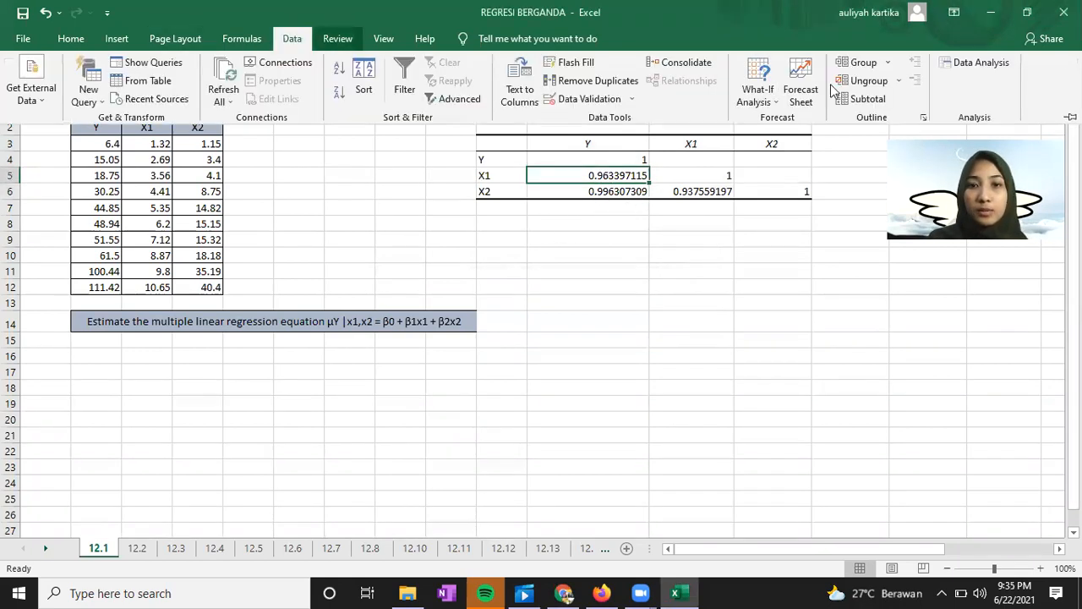
click(977, 63)
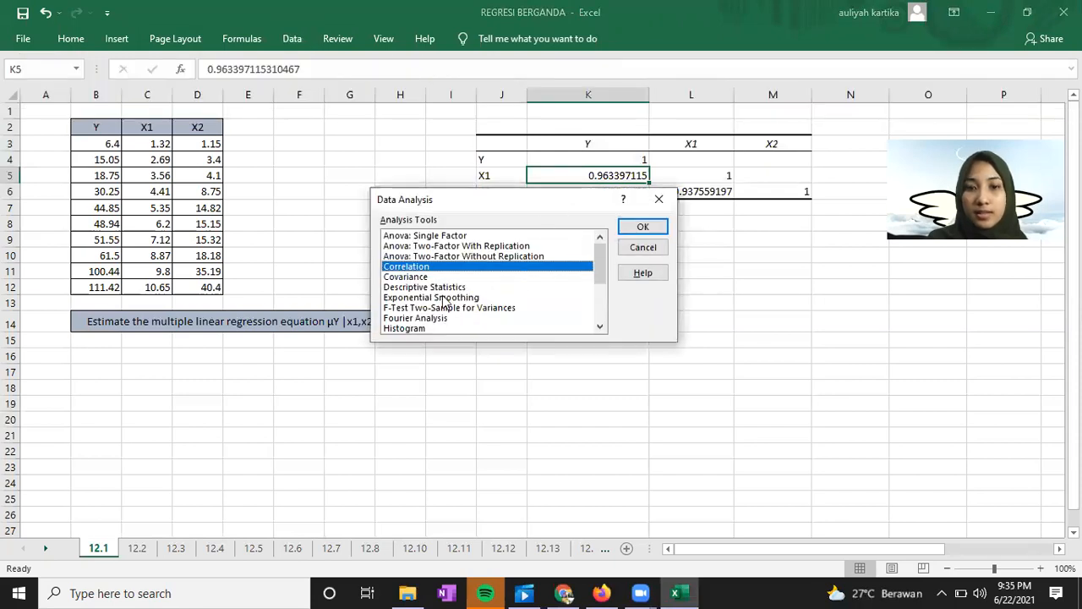
scroll(444, 302, down, 2)
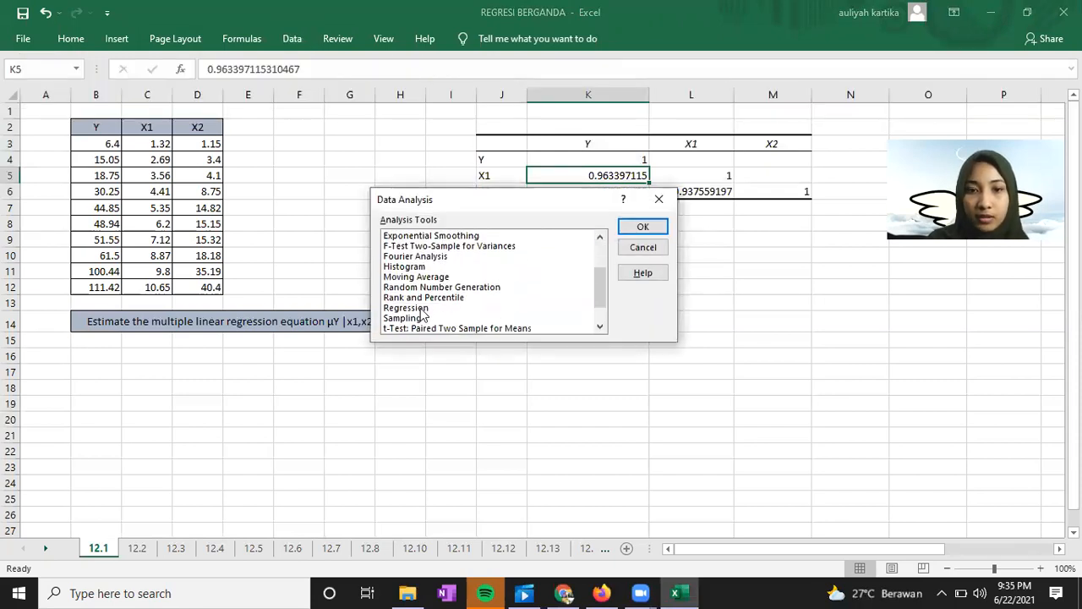
click(420, 308)
click(650, 228)
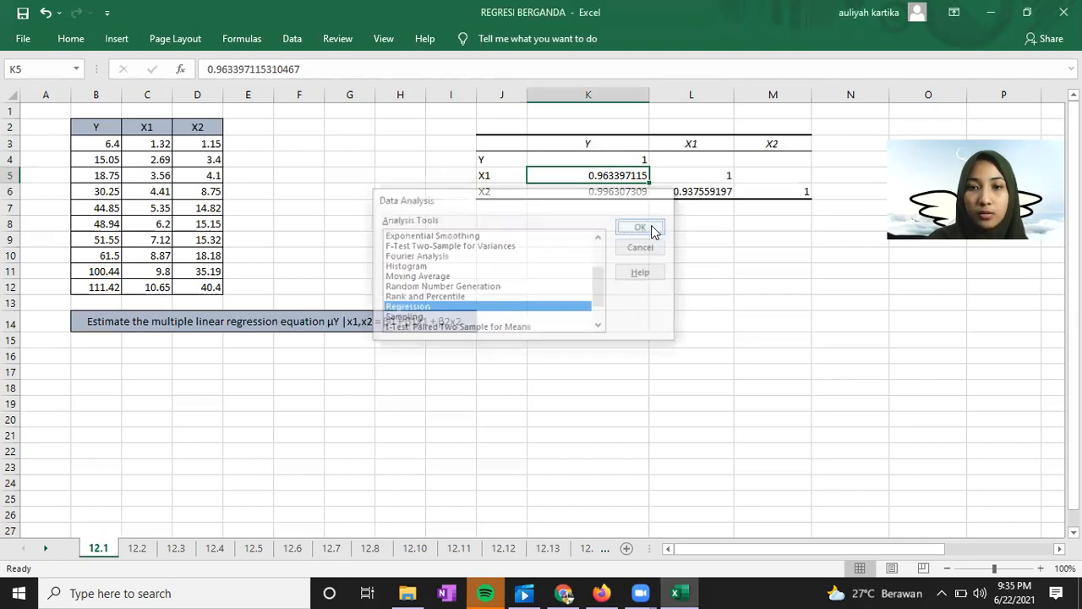
click(558, 167)
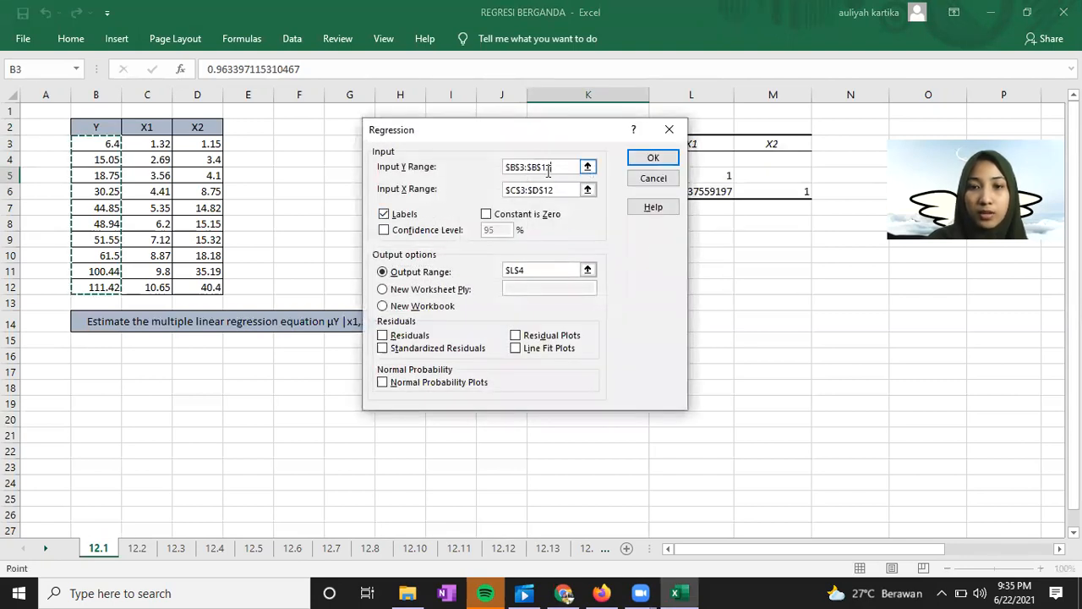
double_click(526, 167)
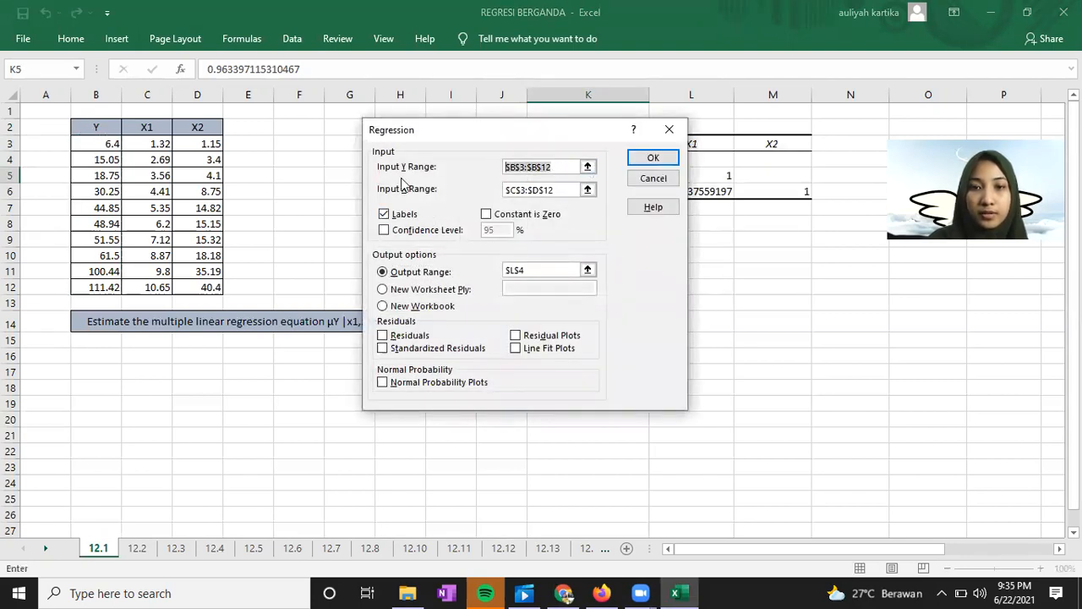
key(BackSpace)
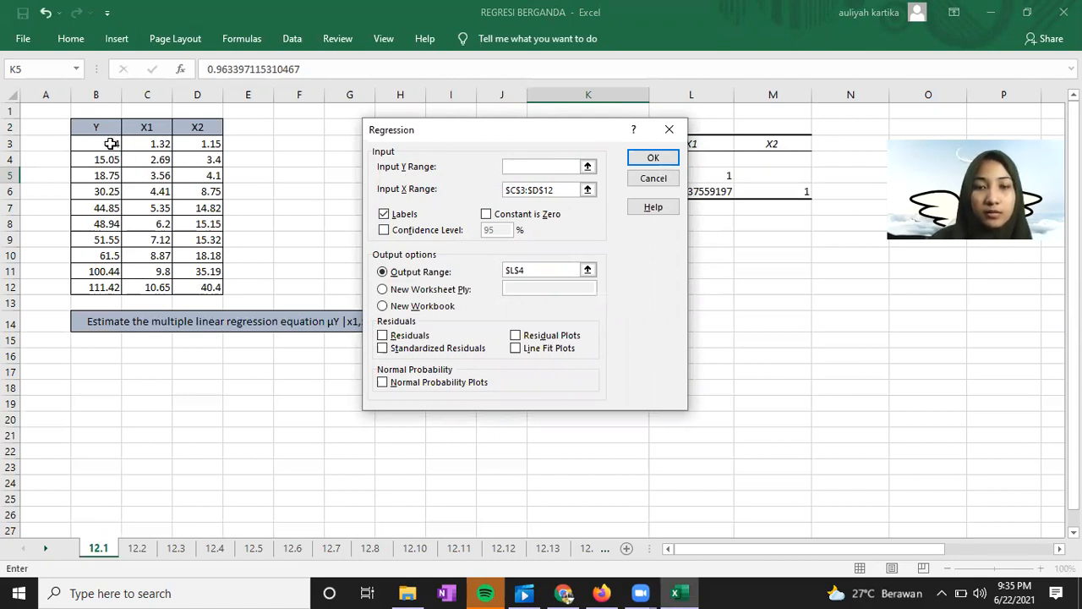
click(111, 144)
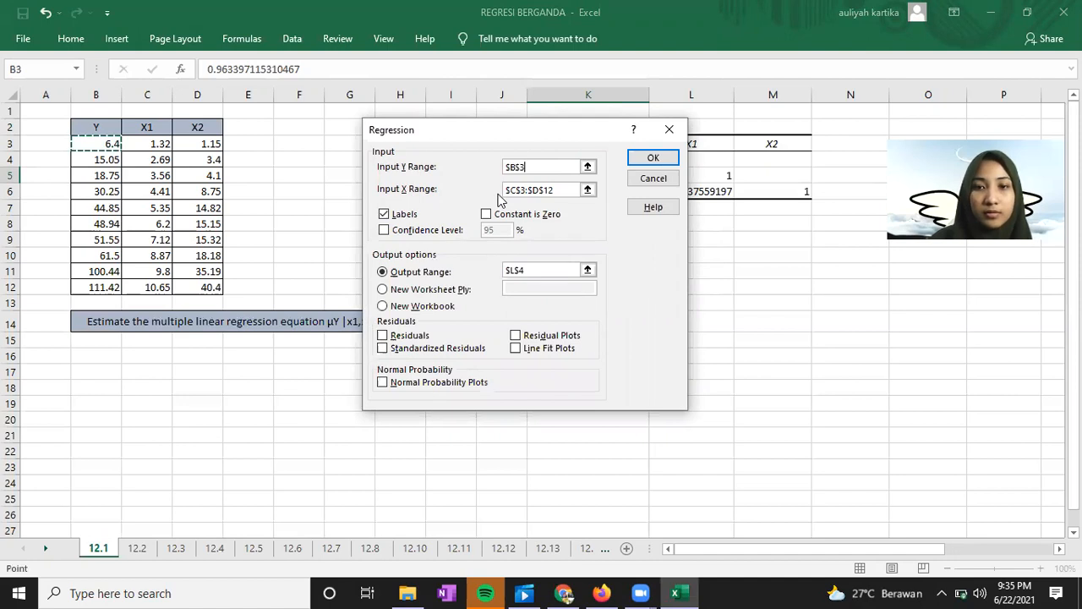
click(534, 165)
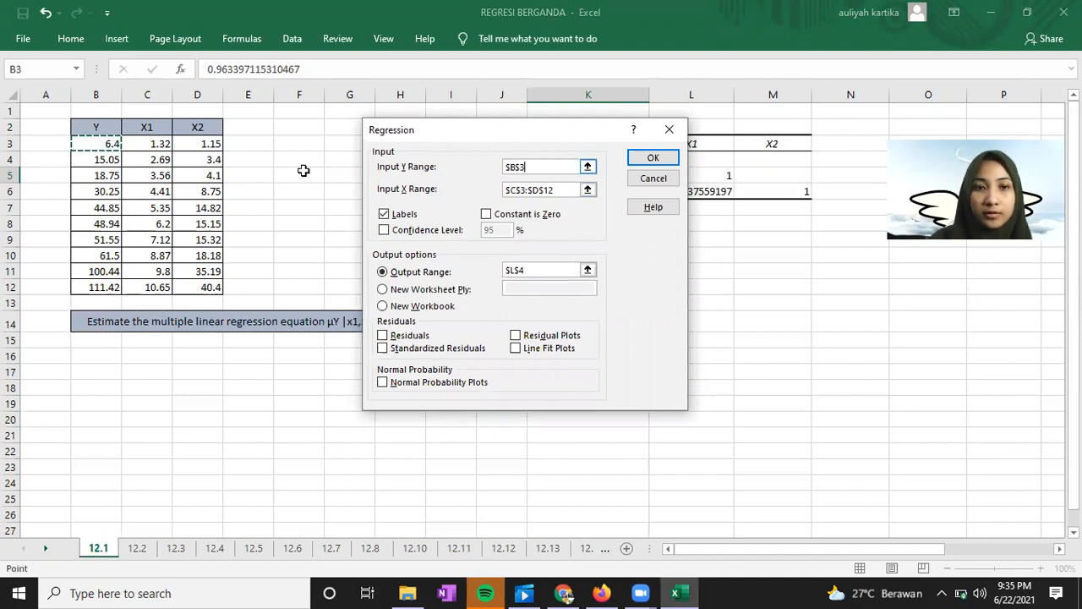
drag(93, 144, 113, 286)
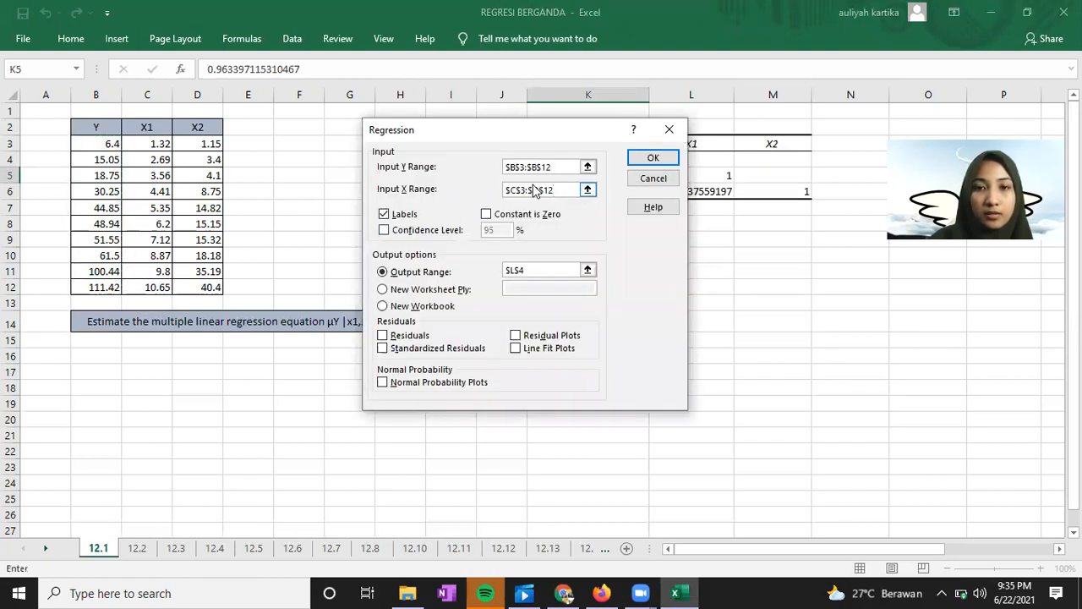
drag(166, 149, 193, 288)
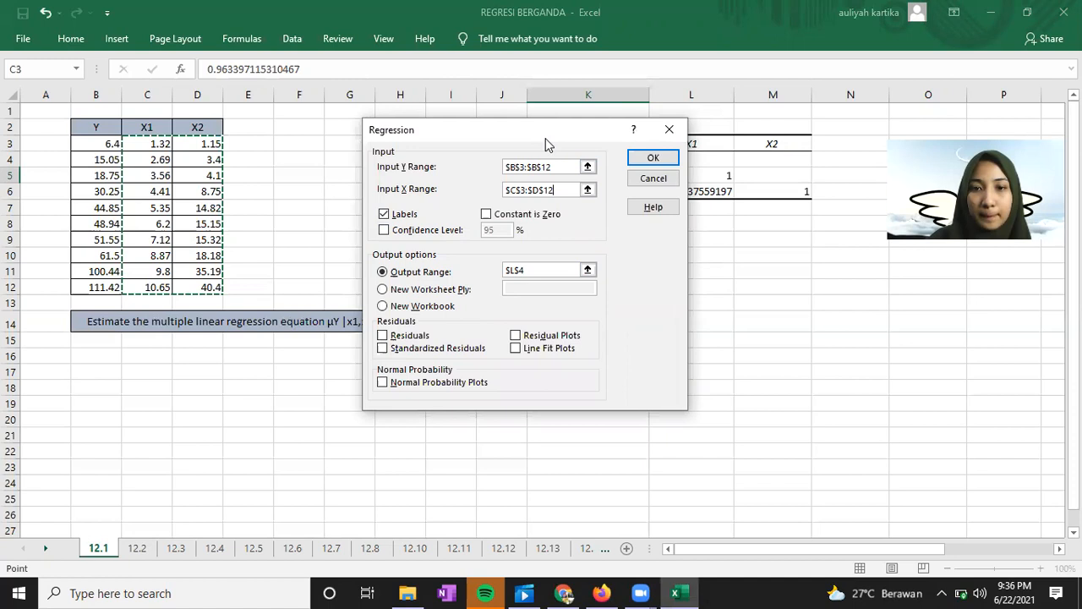
Set the regression output range to cell J9 and run the analysis
drag(545, 138, 344, 232)
click(345, 365)
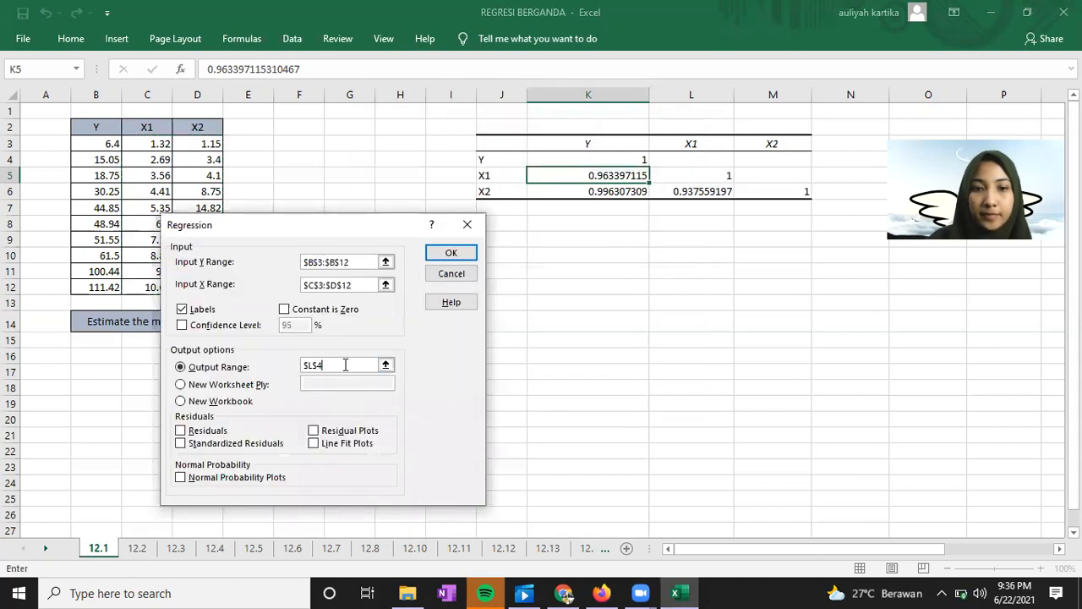
double_click(308, 365)
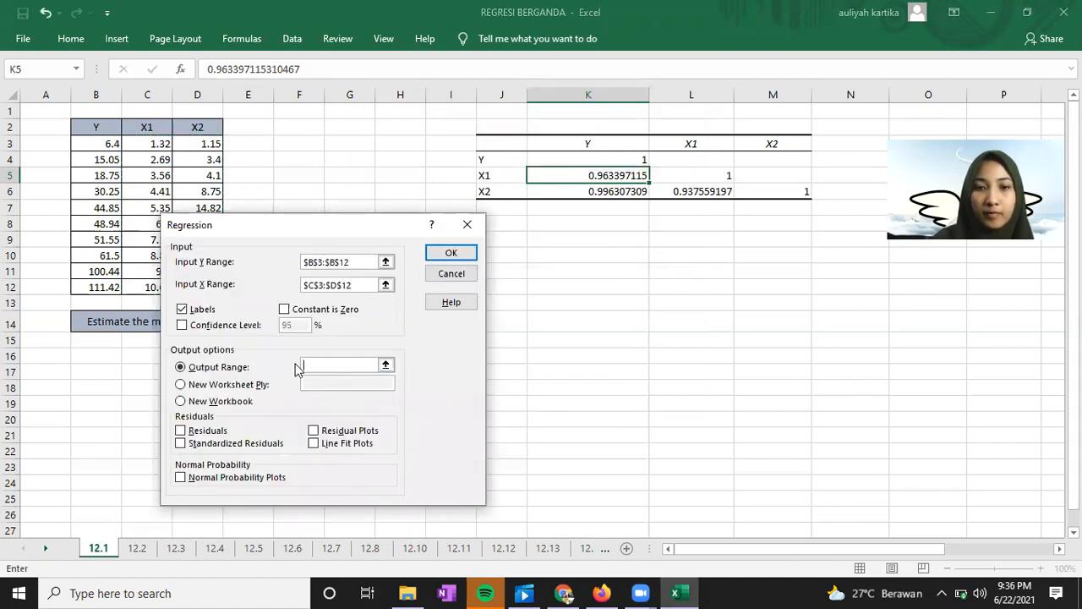
click(516, 239)
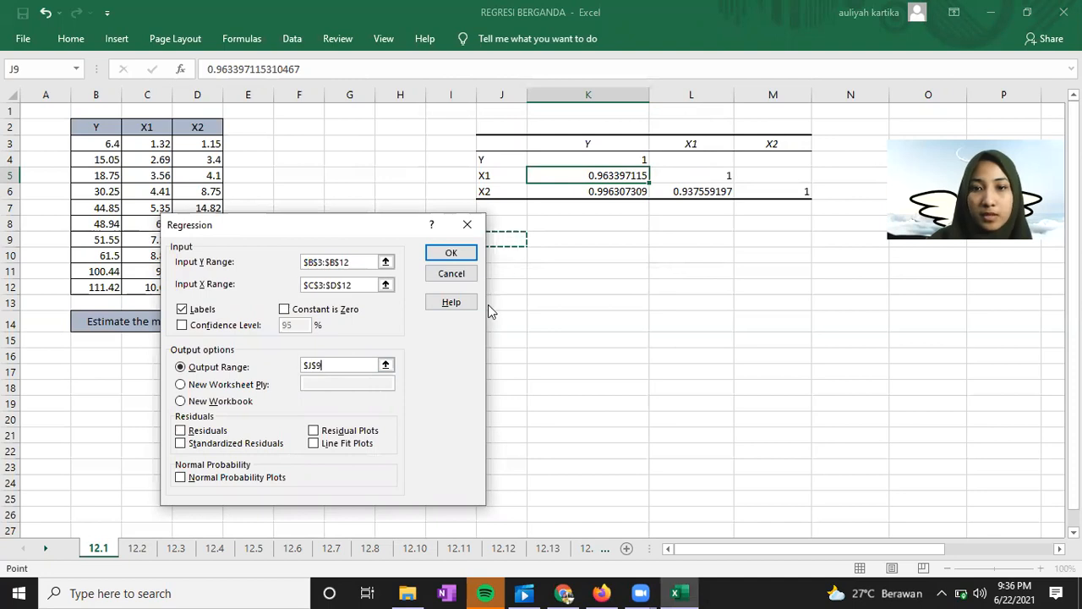
click(451, 253)
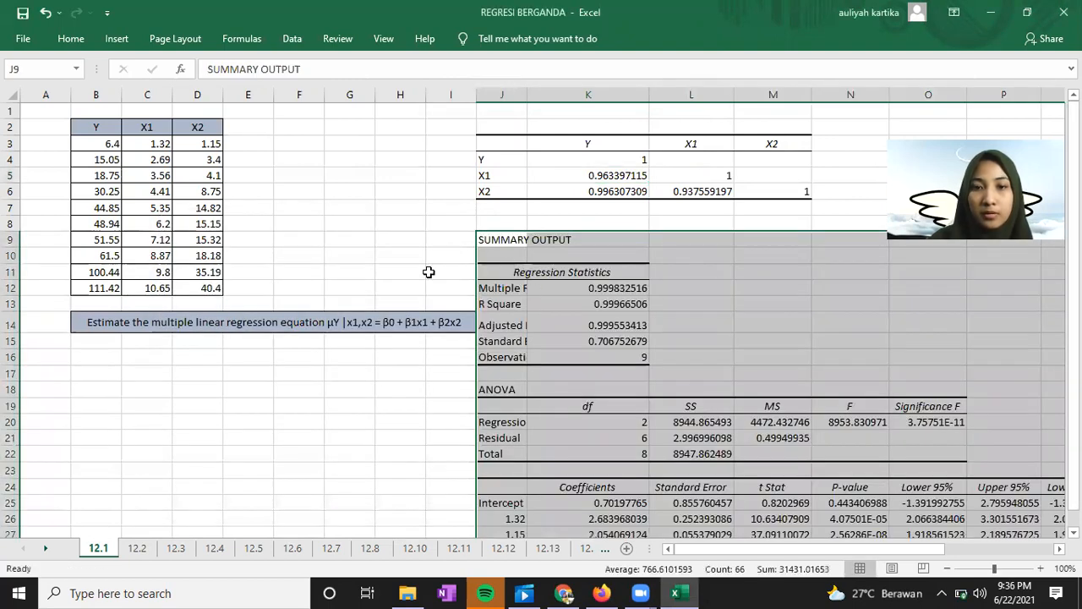
Examine the regression summary output, including the regression statistics, ANOVA and coefficients tables
click(431, 273)
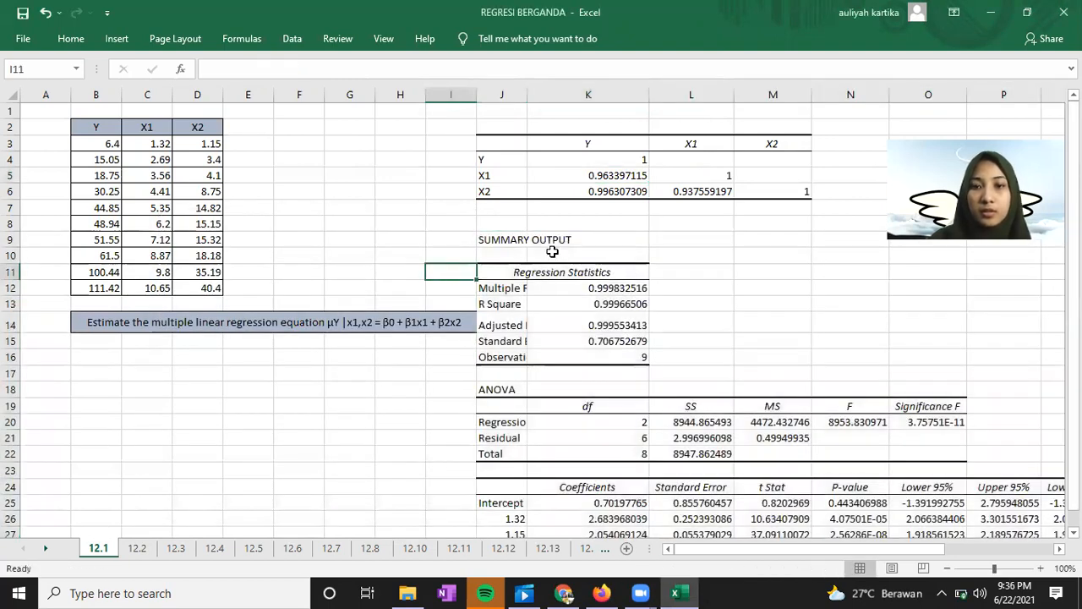
click(554, 255)
click(533, 240)
scroll(513, 245, down, 1)
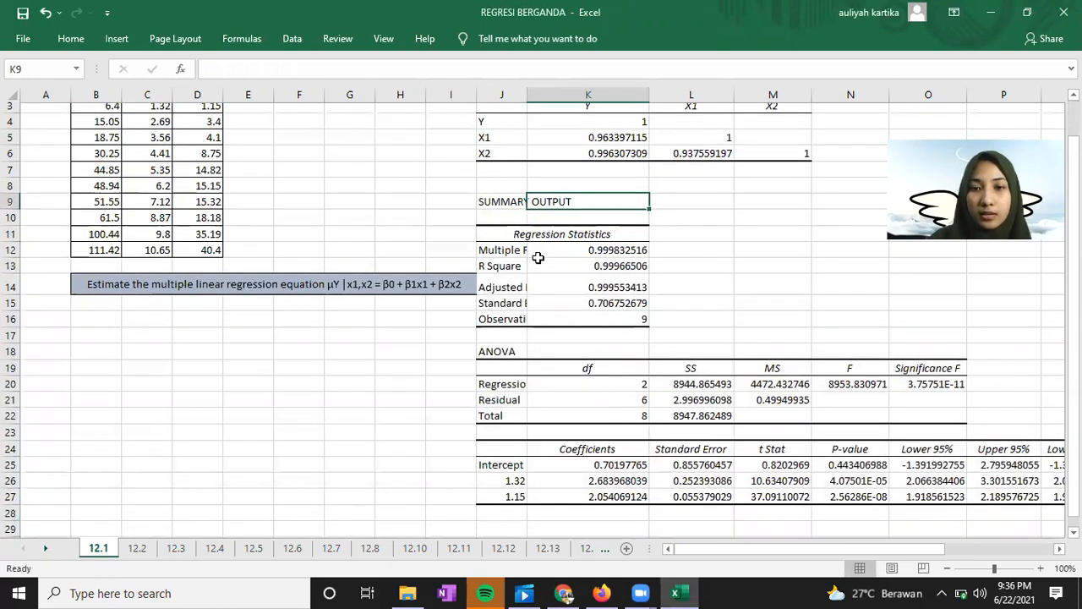
drag(842, 554, 861, 544)
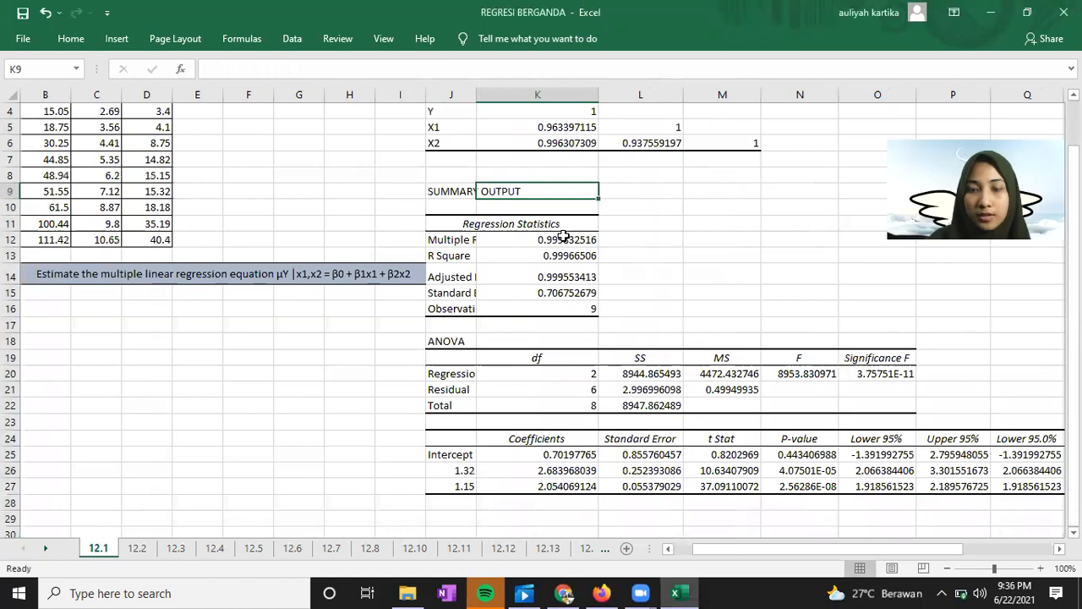
Widen column J to fit more of the regression output labels and check the degrees of freedom in the ANOVA table
drag(475, 99, 491, 99)
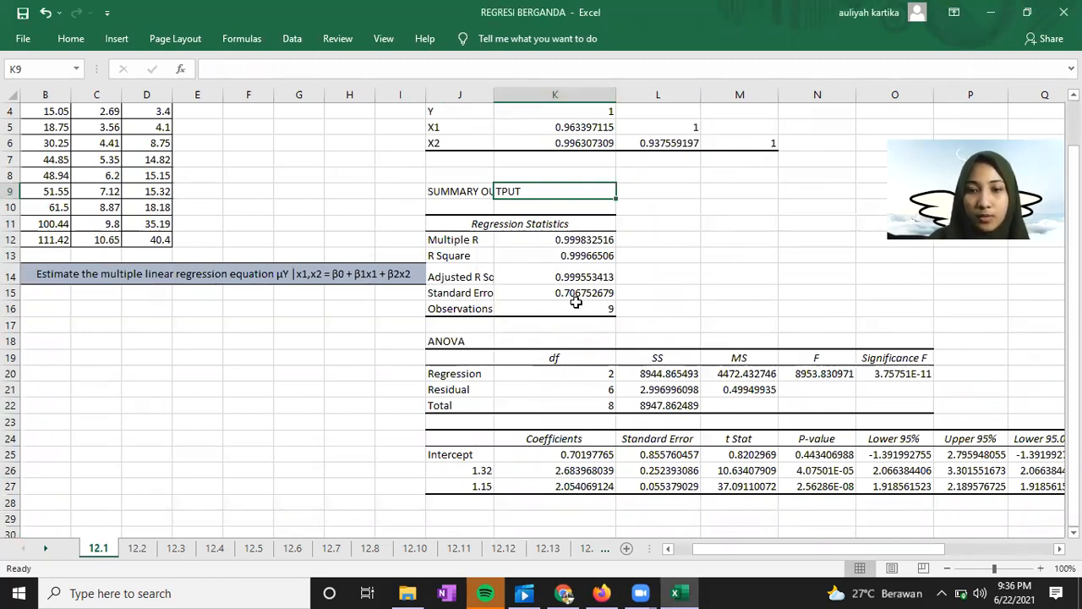
scroll(536, 374, down, 1)
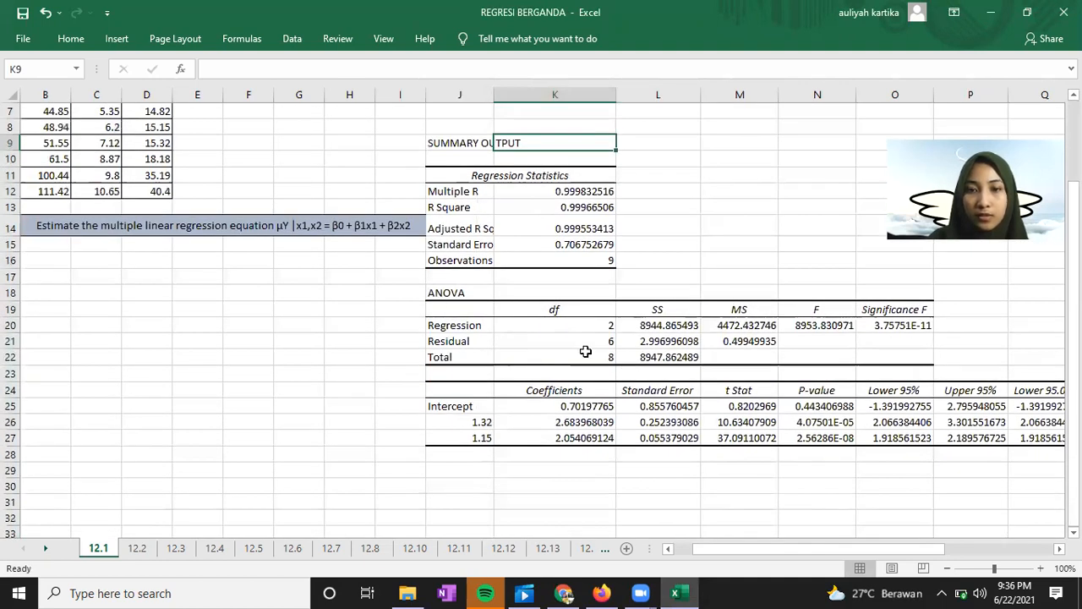
click(608, 328)
click(588, 339)
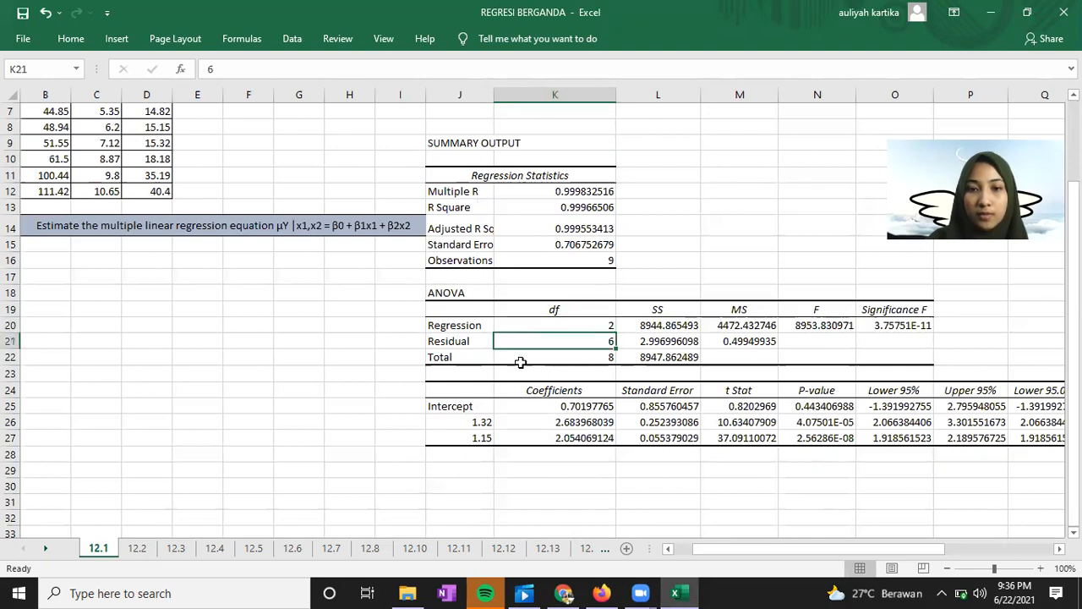
click(612, 360)
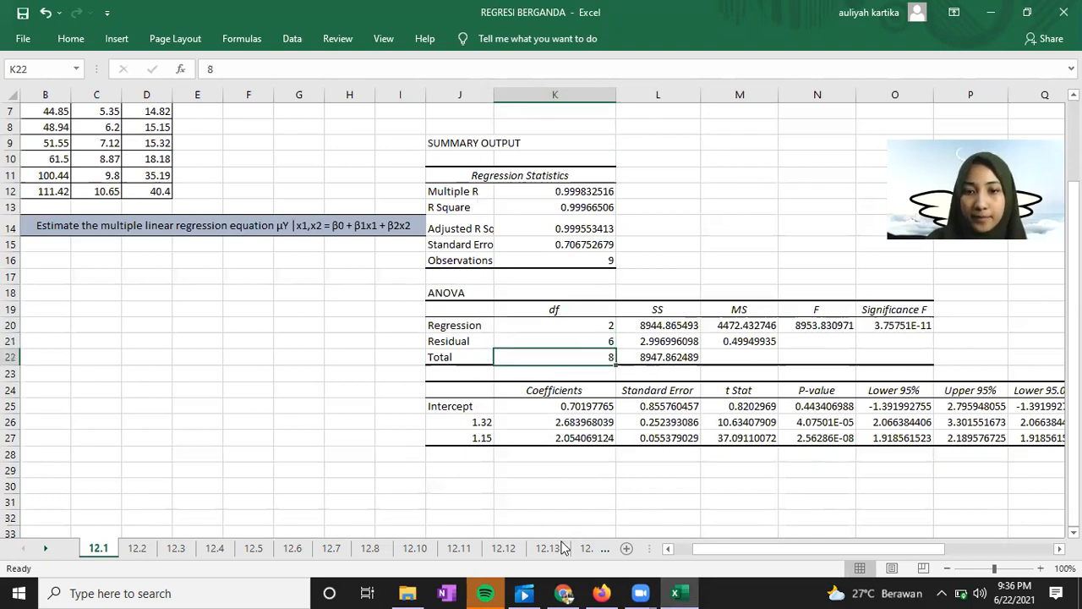
Read the intercept, X1 and X2 coefficients in K25:K27 of the regression output
drag(707, 547, 742, 549)
click(460, 410)
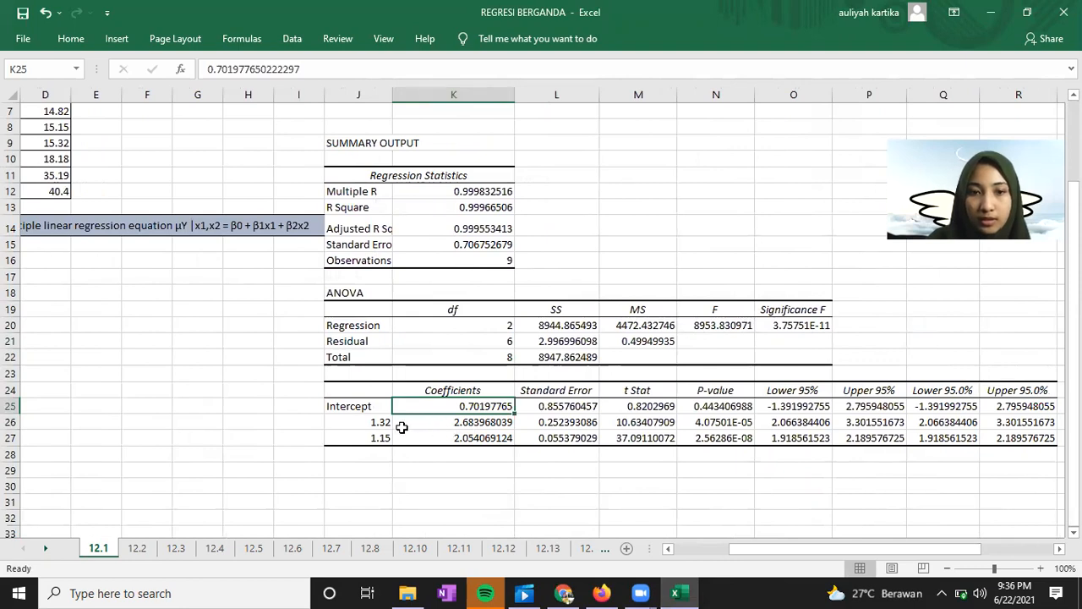
click(447, 425)
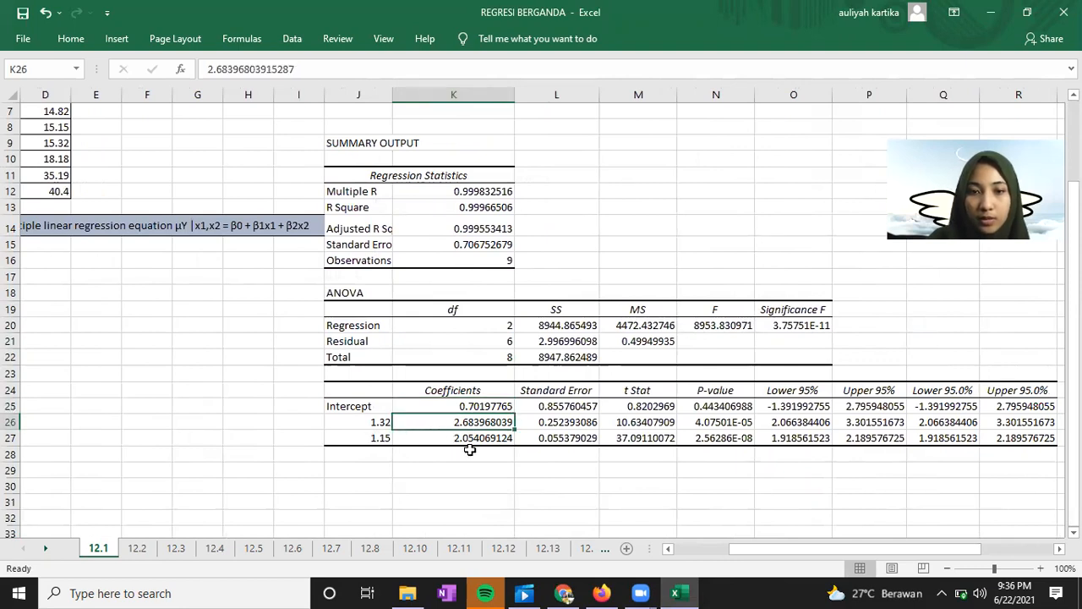
click(470, 441)
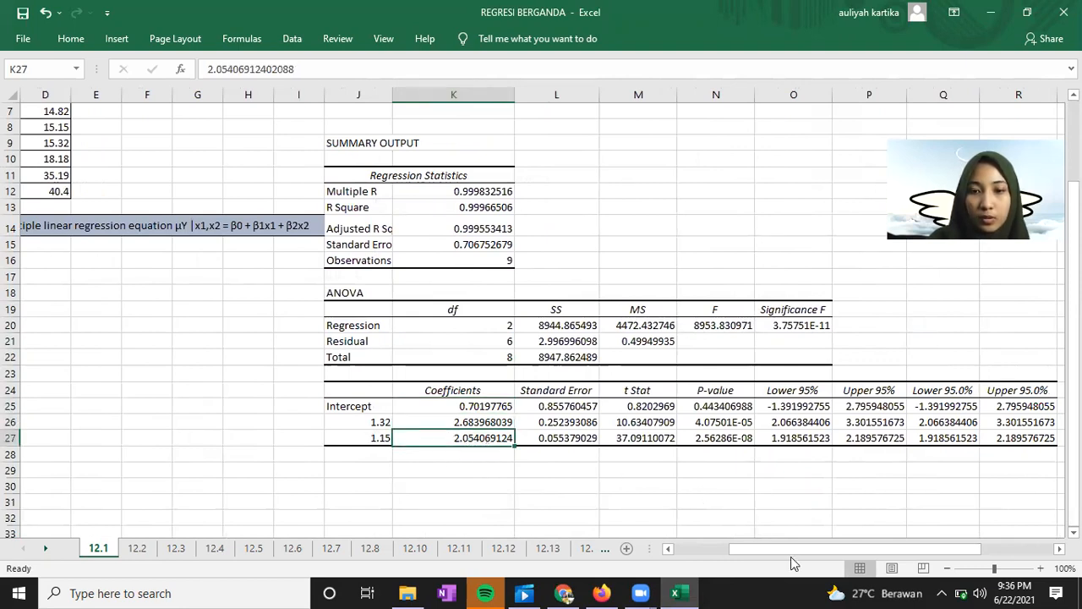
mouse_move(778, 549)
mouse_down()
mouse_move(728, 546)
mouse_move(761, 554)
mouse_up()
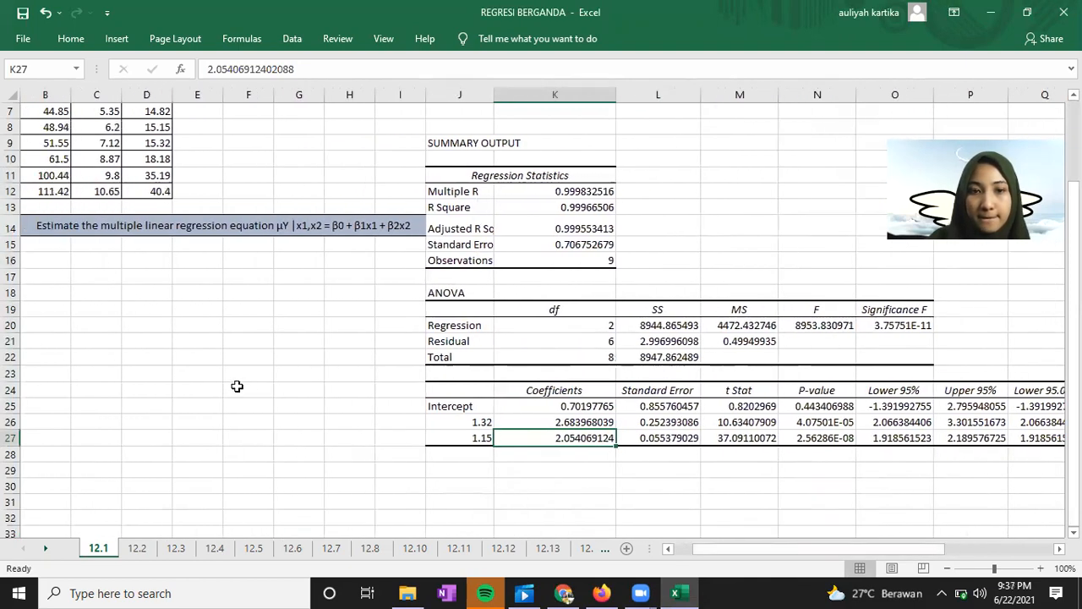
Enter the estimated regression equation "Y= 0.7019+2.6839X1+ 2.05406X2" in cell J30 below the coefficients table
scroll(237, 387, up, 2)
scroll(237, 385, down, 3)
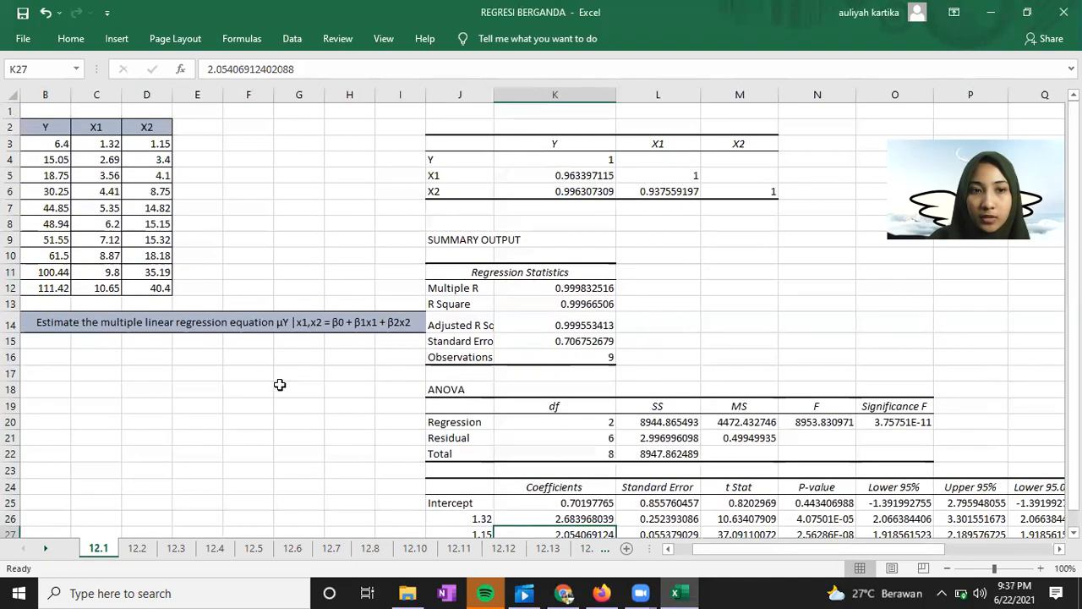
click(479, 436)
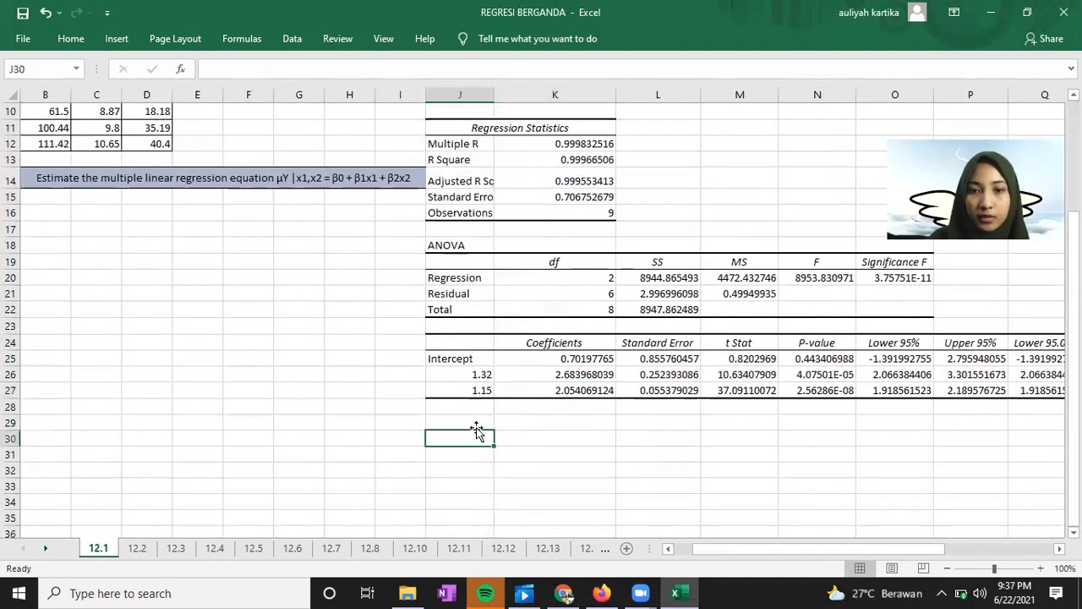
click(479, 420)
click(478, 440)
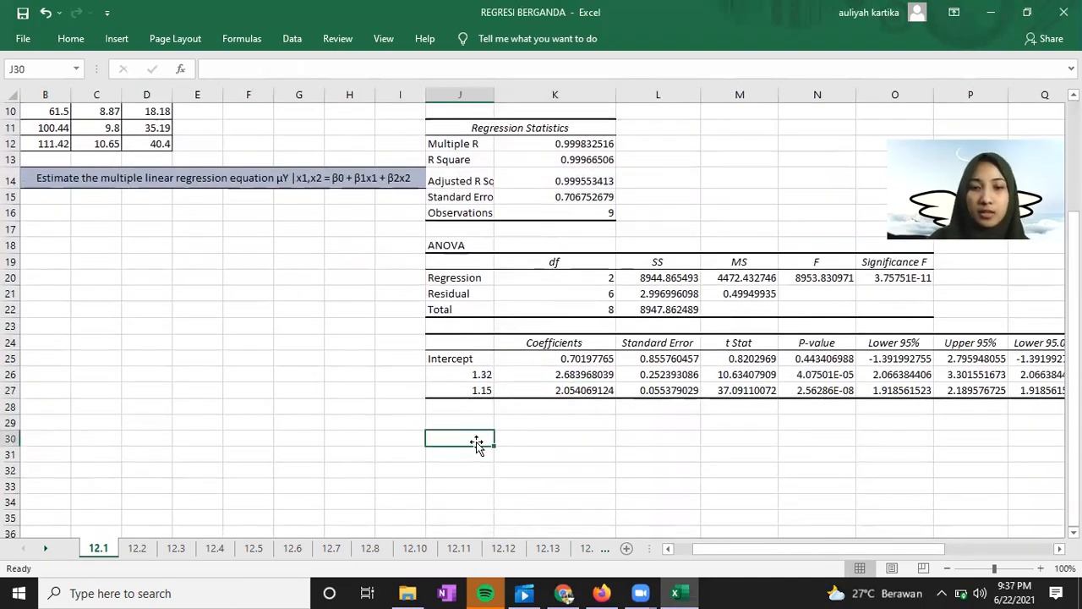
text(Y= 0.7019+2.6839X1+ 2)
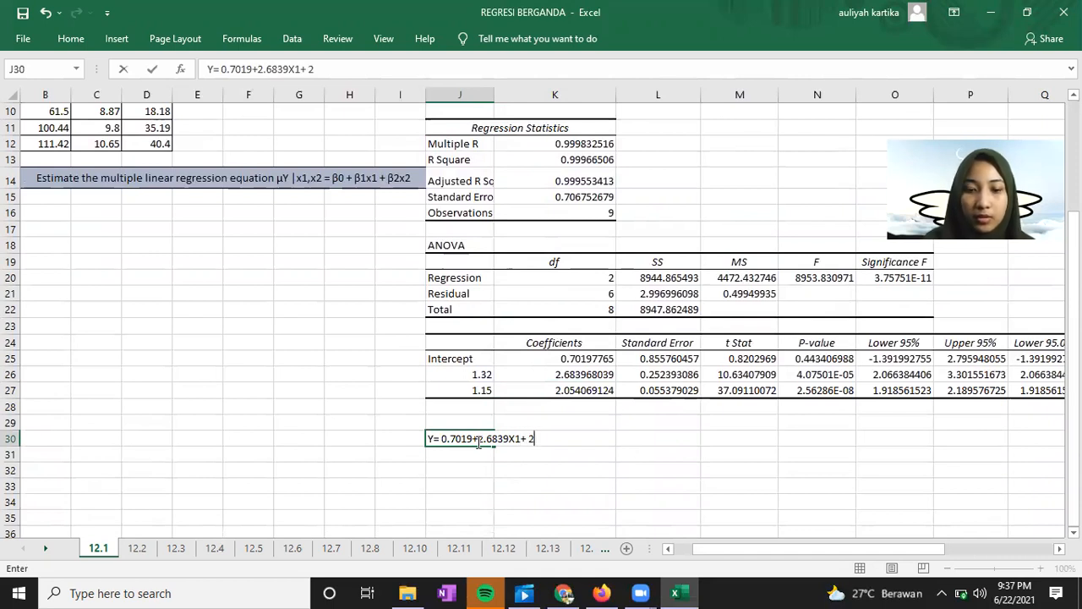
text(05406X2)
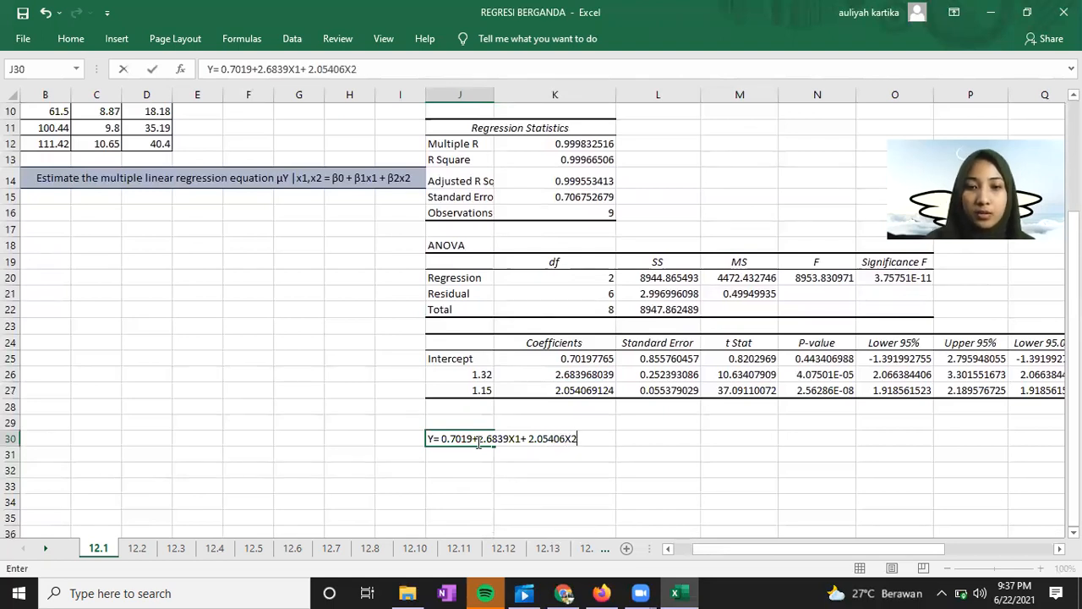
key(ctrl+Return)
Merge and center the equation across J30:K30 and fill it with yellow
drag(453, 438, 551, 438)
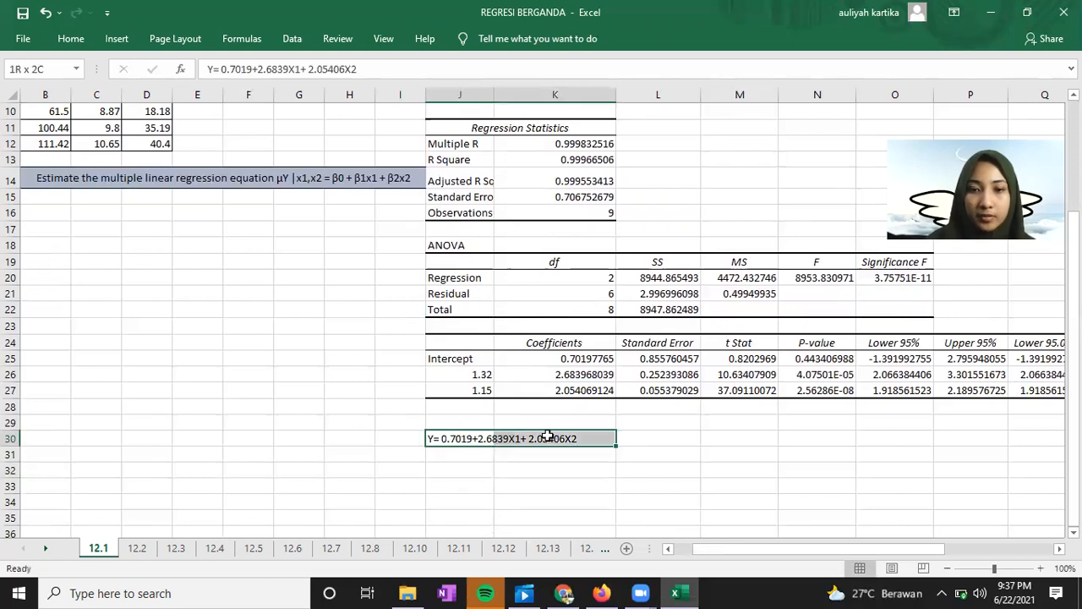
click(70, 38)
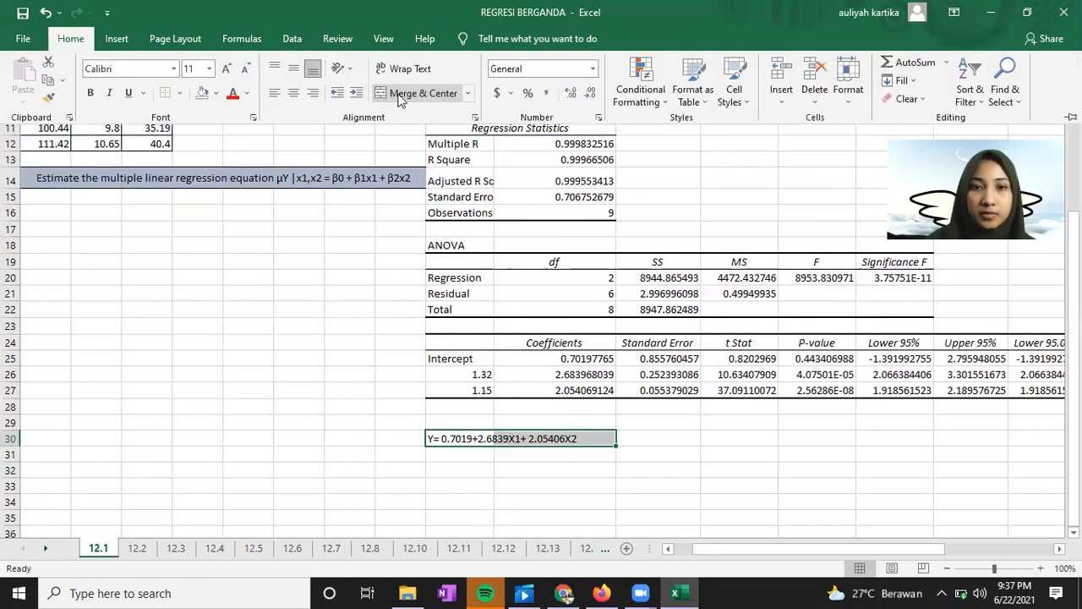
click(418, 93)
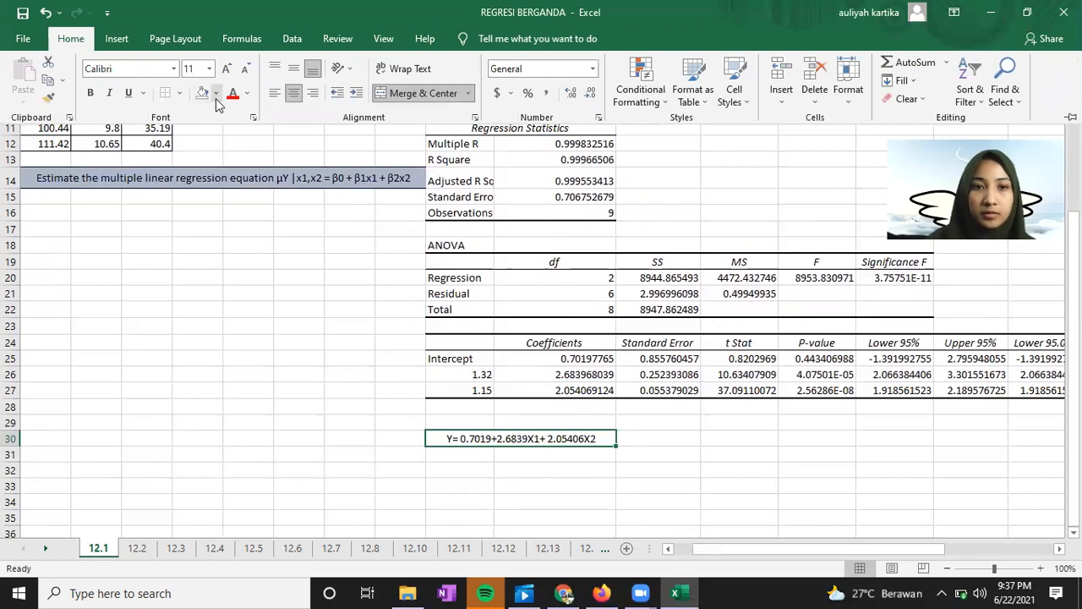
click(215, 93)
click(241, 216)
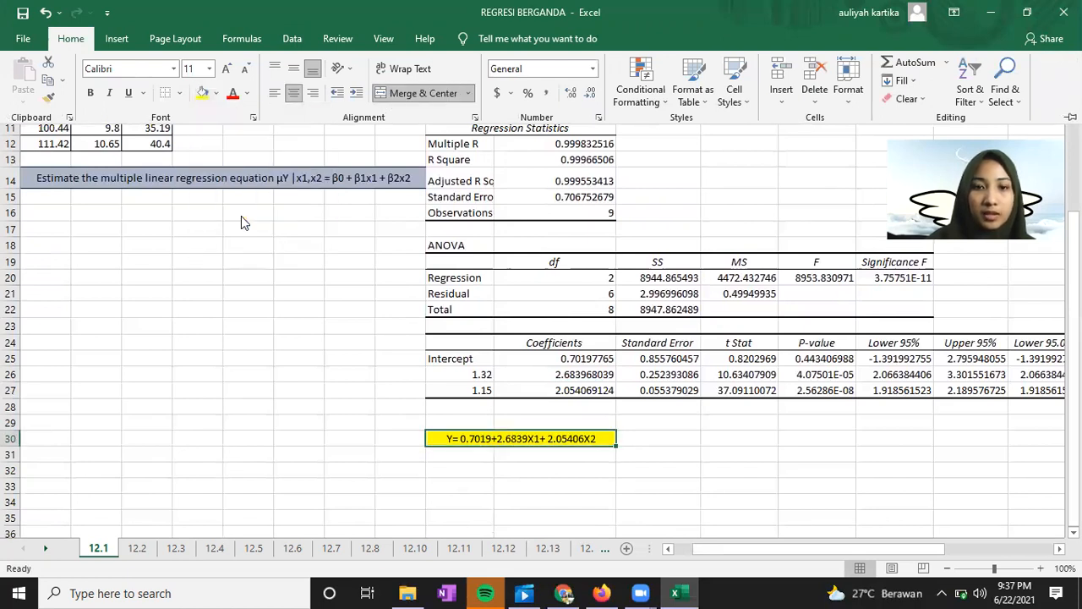
click(606, 456)
click(594, 468)
click(539, 441)
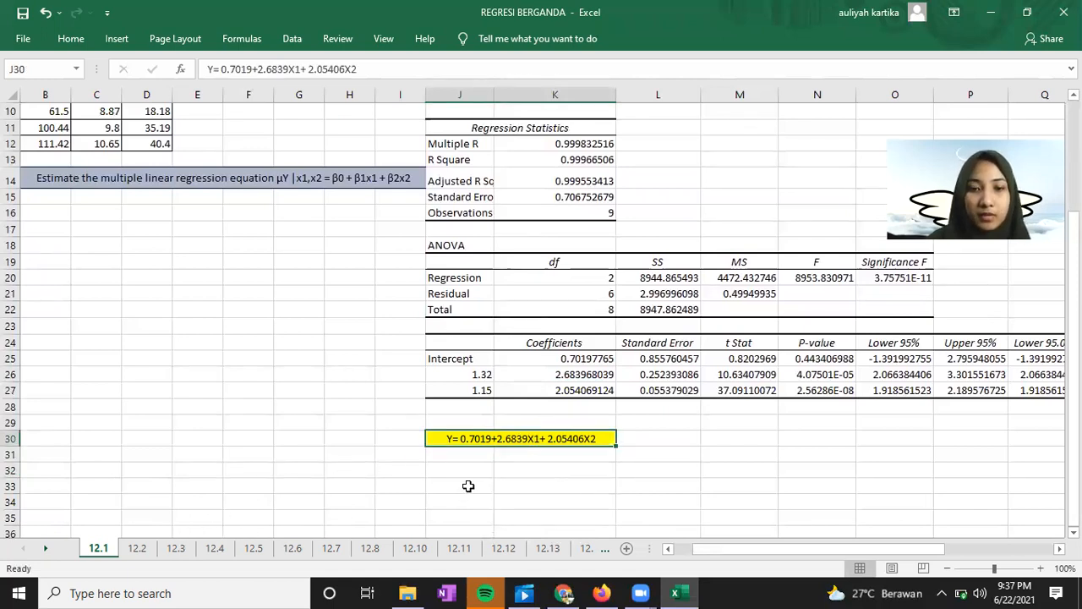
Switch to the textbook PDF in Chrome and read exercise 12.2 with its y, x1 and x2 data
scroll(391, 378, up, 3)
click(564, 593)
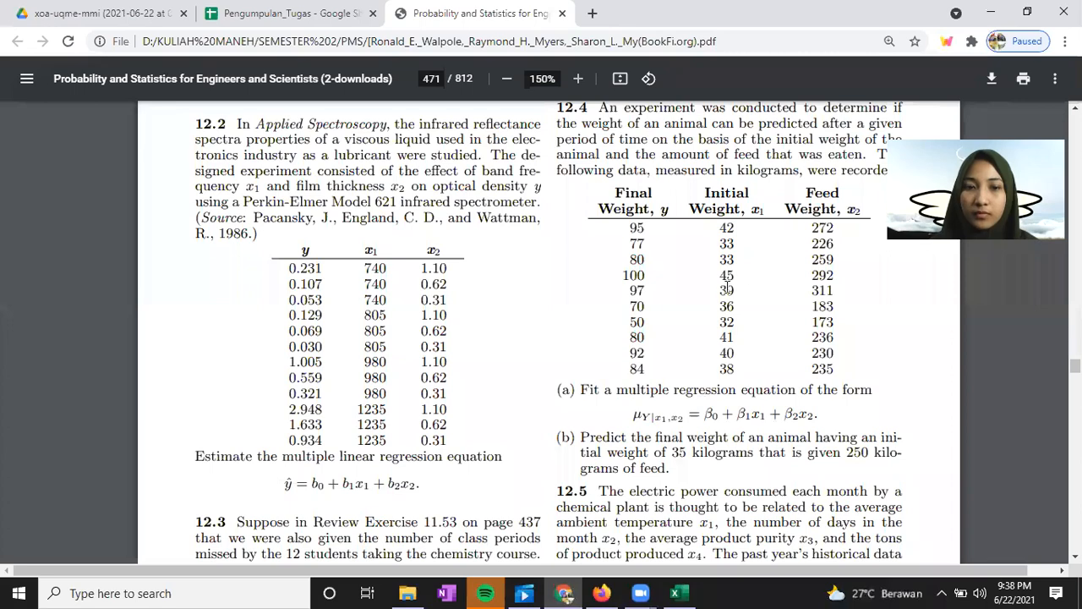
scroll(723, 290, up, 2)
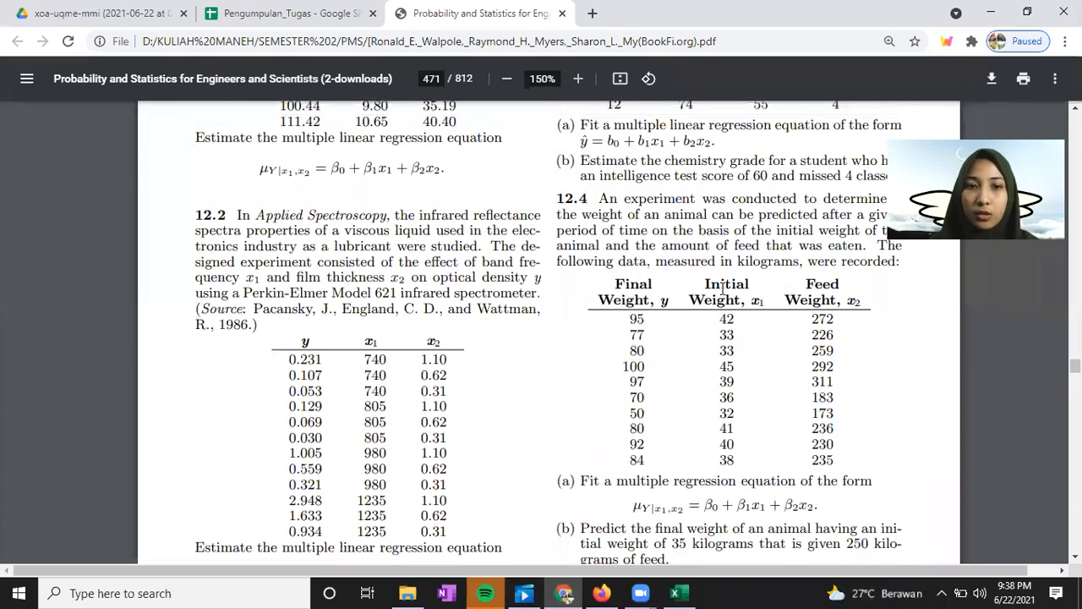
scroll(723, 289, up, 2)
scroll(723, 288, down, 1)
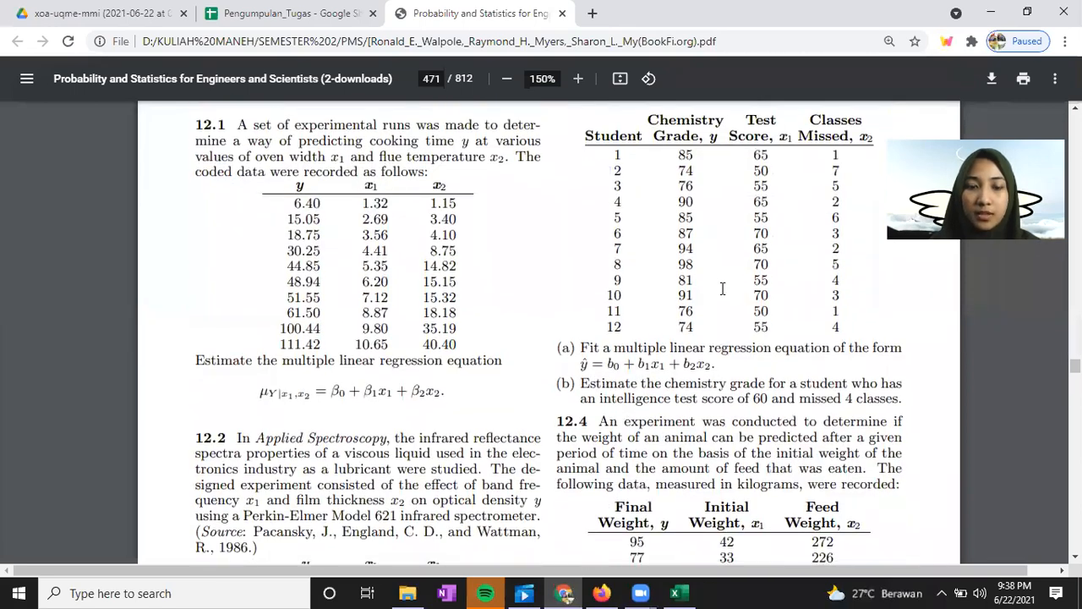
scroll(723, 288, down, 3)
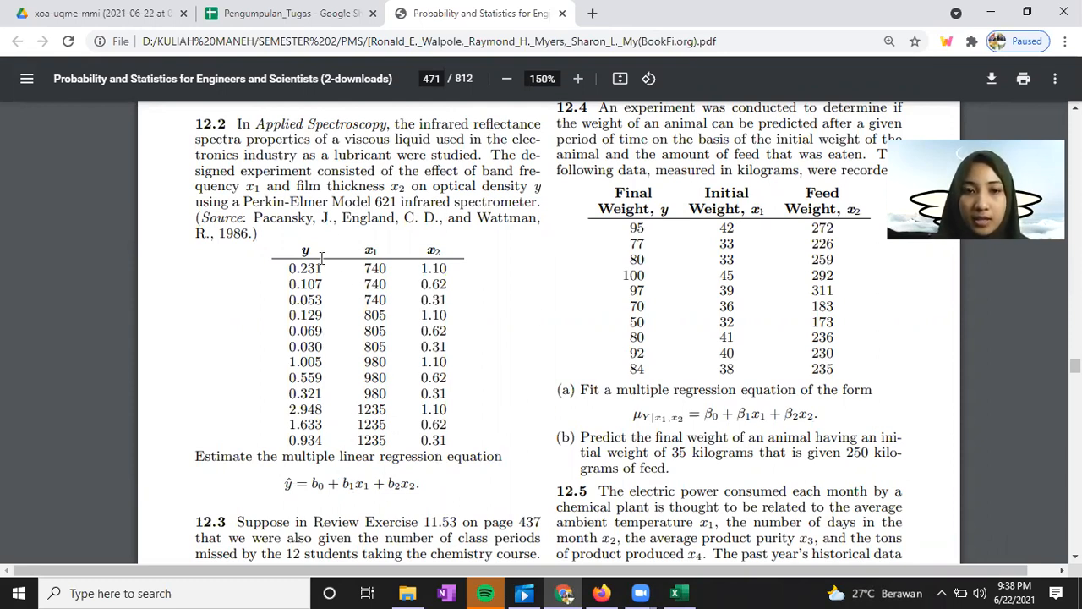
Switch back to Excel and open the 12.2 worksheet at cell J2
click(691, 592)
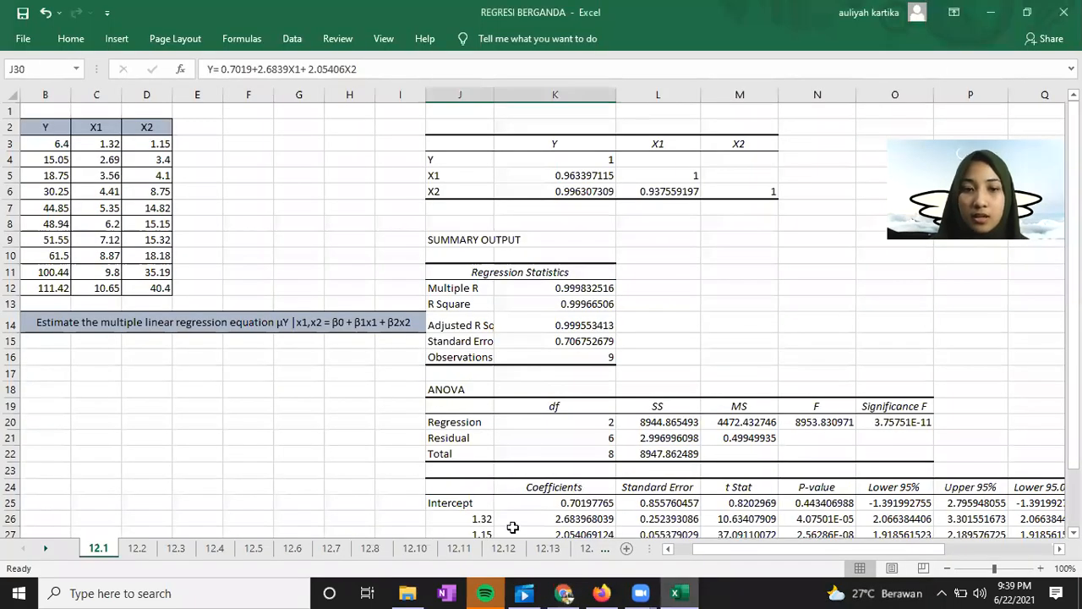
click(137, 548)
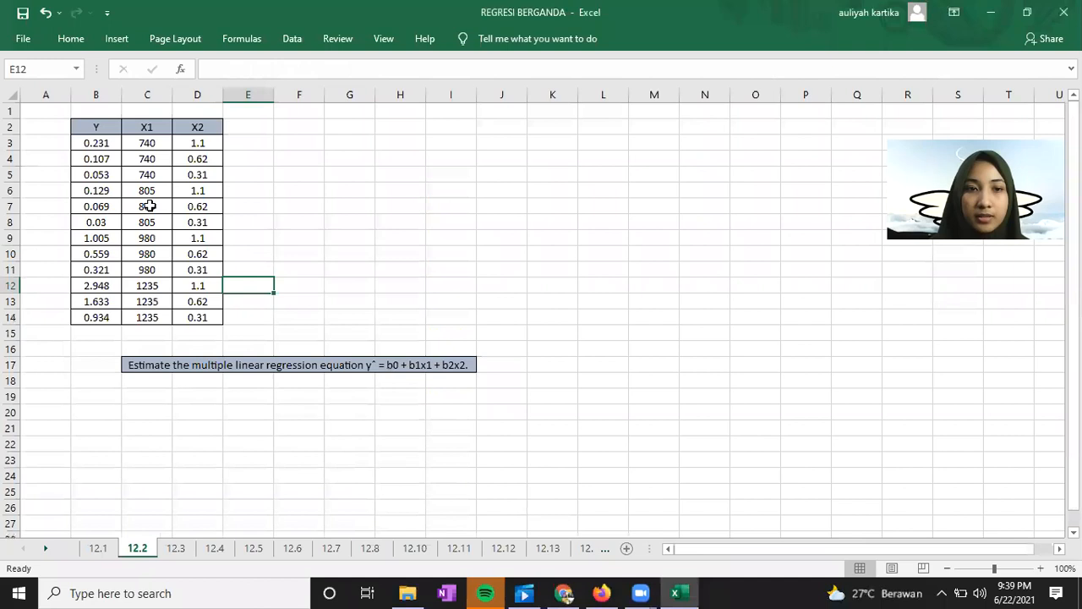
click(285, 169)
click(389, 169)
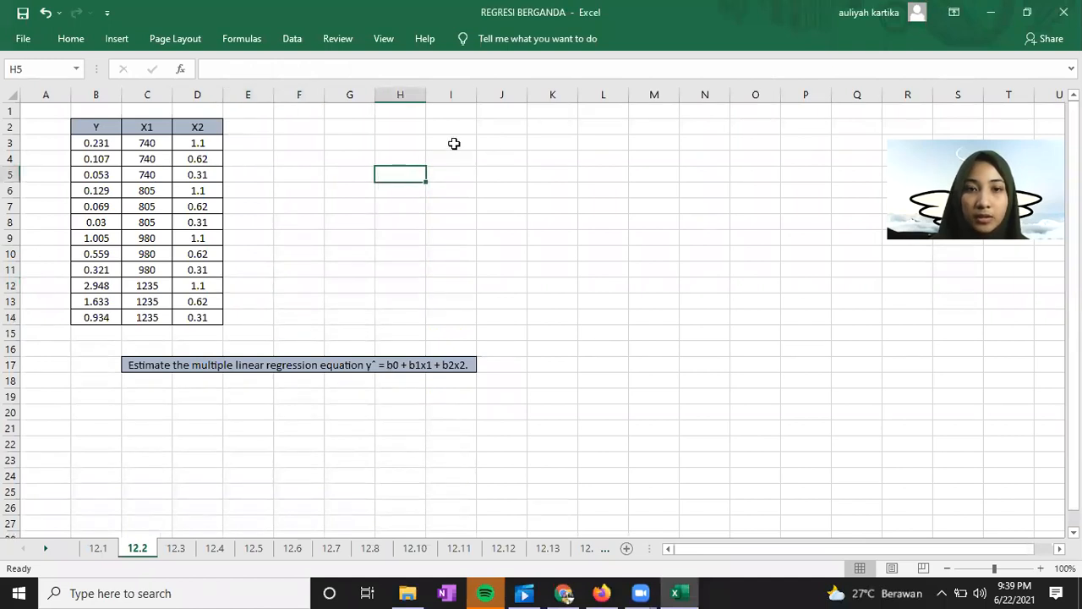
click(490, 124)
Run a Correlation analysis on input range B2:C14, grouped by columns with labels in the first row, with the output at J3
click(292, 38)
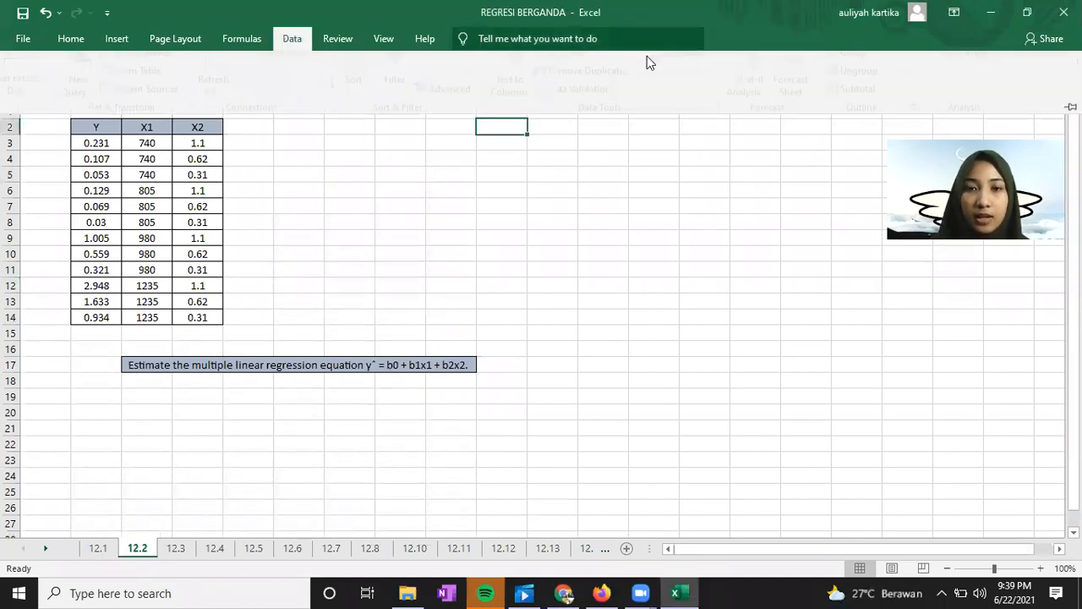
click(979, 68)
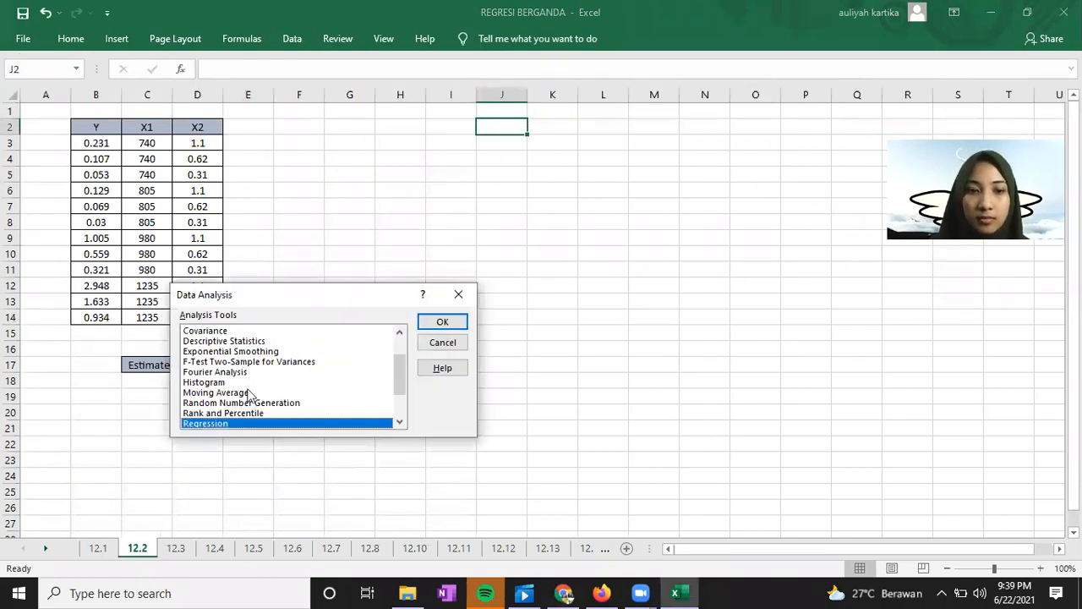
scroll(245, 395, up, 2)
click(222, 364)
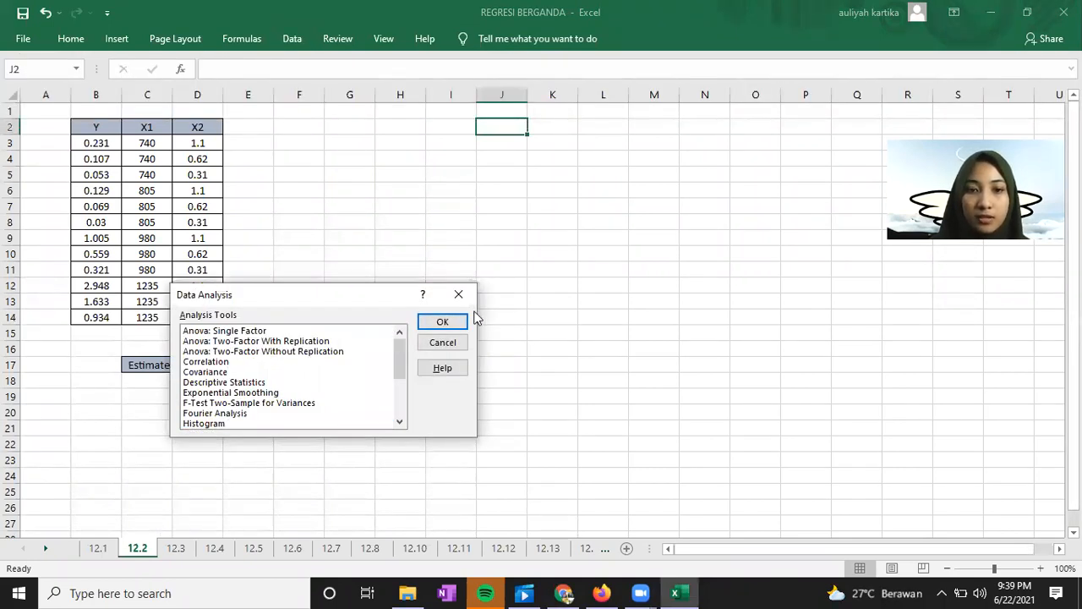
click(452, 326)
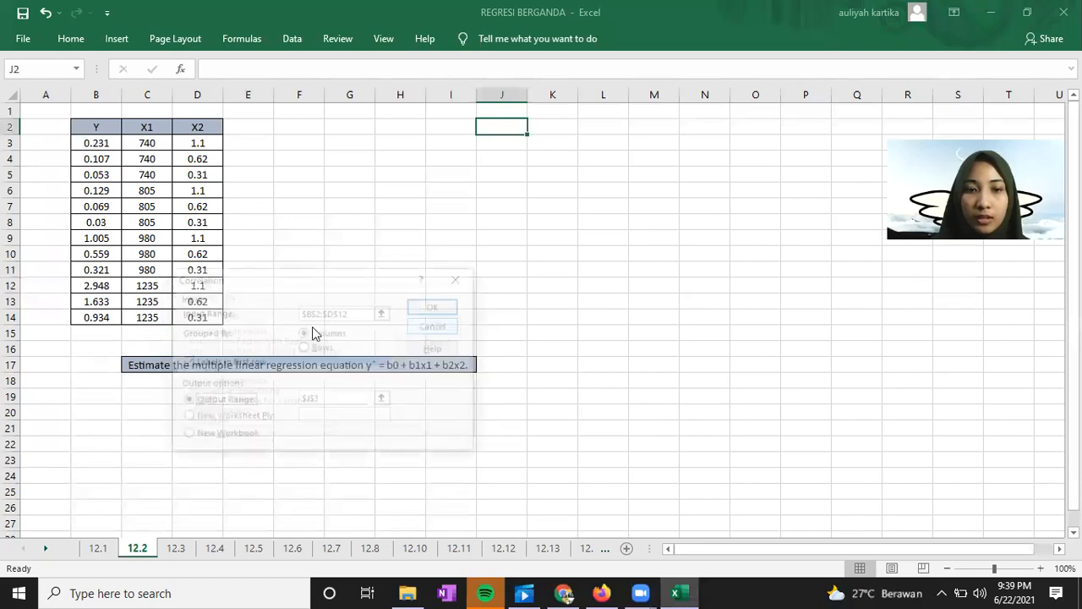
click(351, 314)
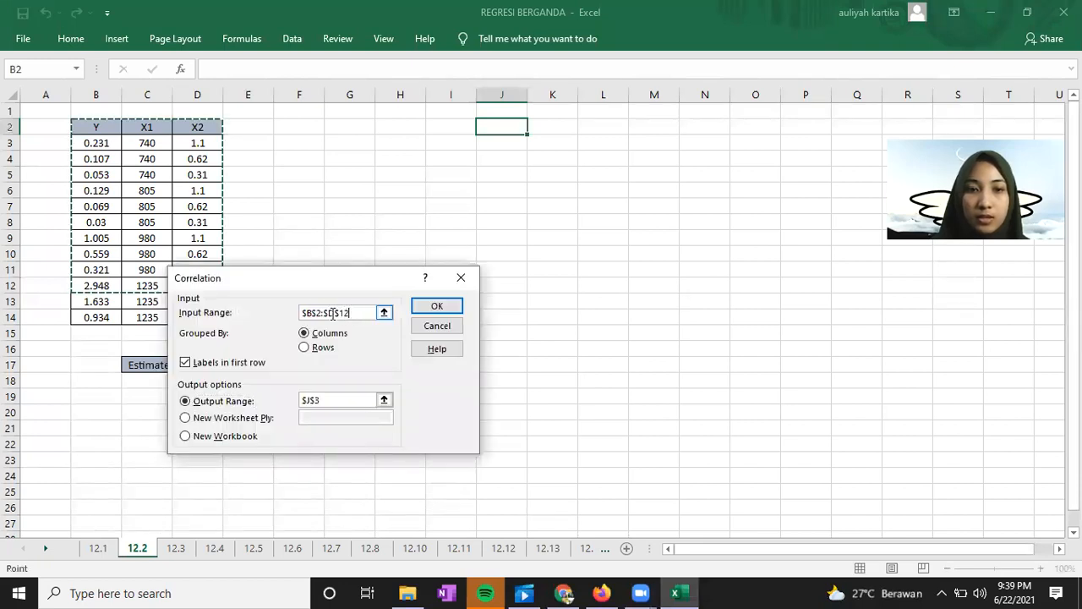
drag(351, 313, 294, 319)
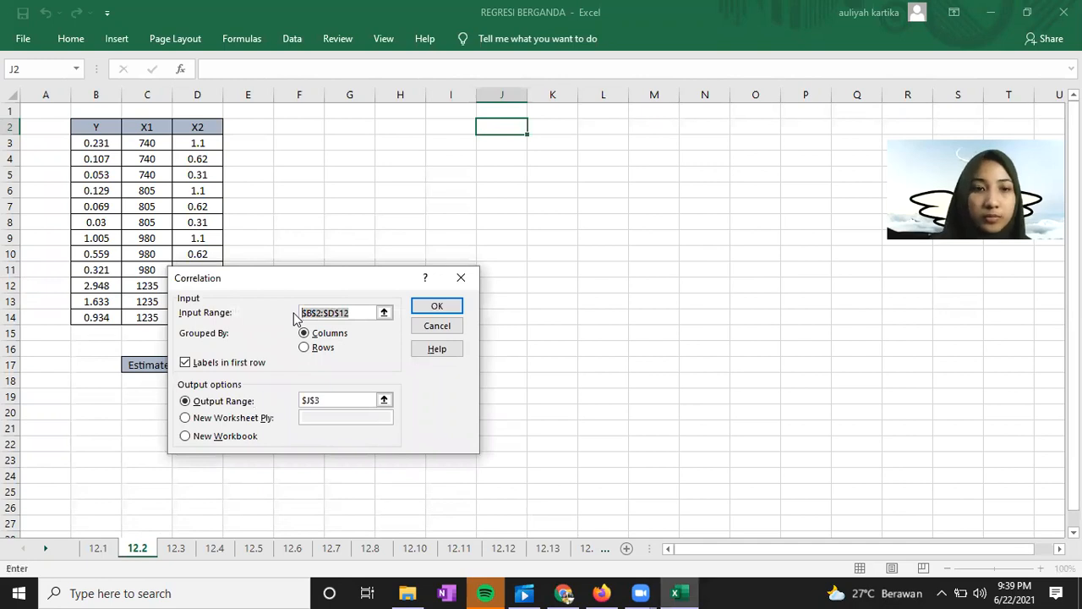
key(BackSpace)
drag(91, 128, 171, 317)
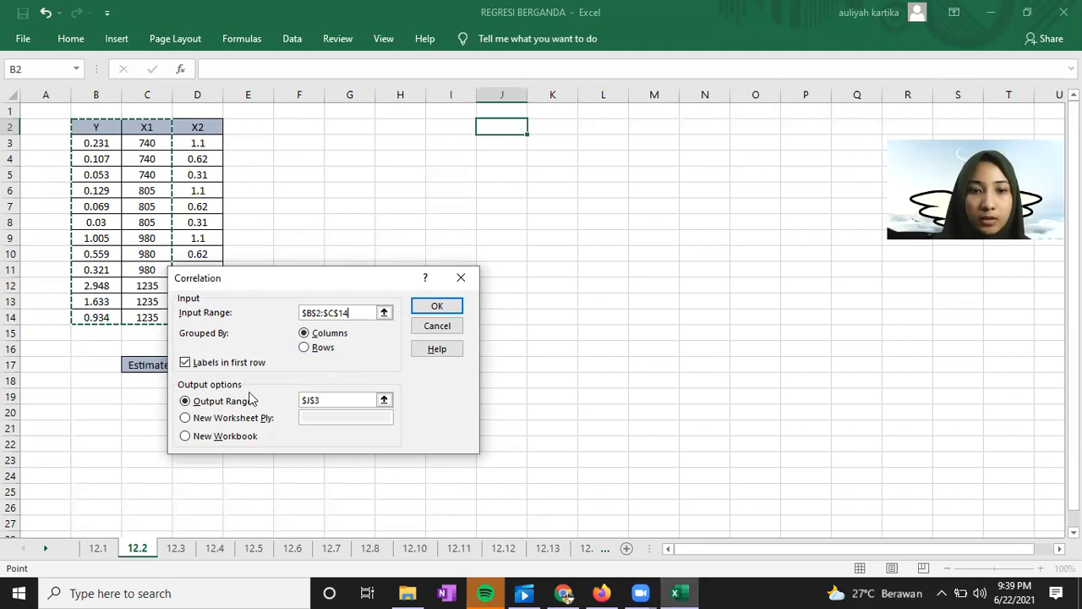
click(334, 401)
click(439, 309)
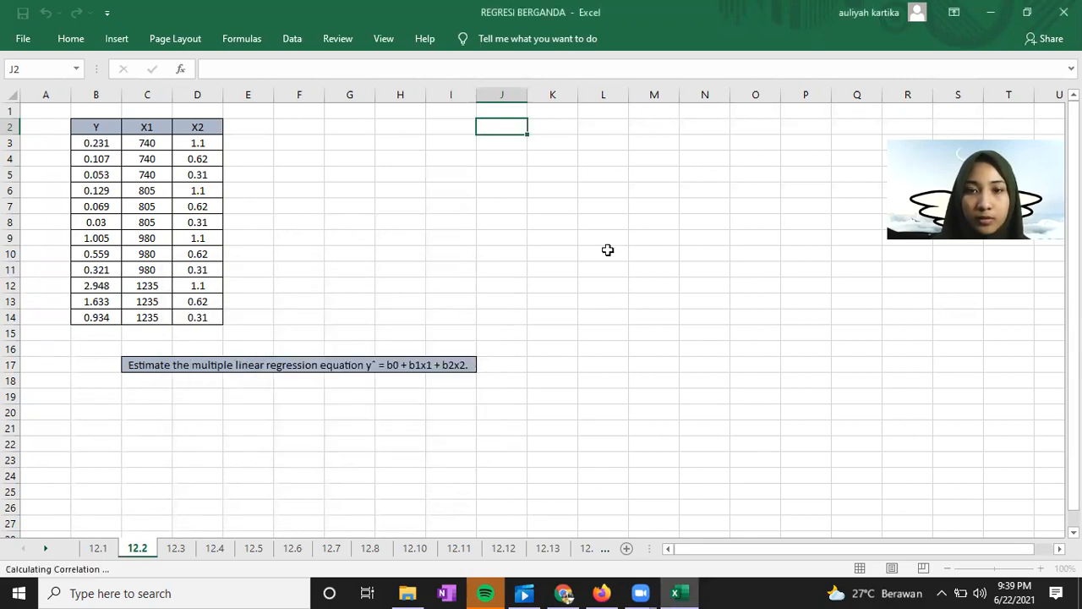
Check the correlation between Y and X1 in the new matrix on sheet 12.2
click(558, 156)
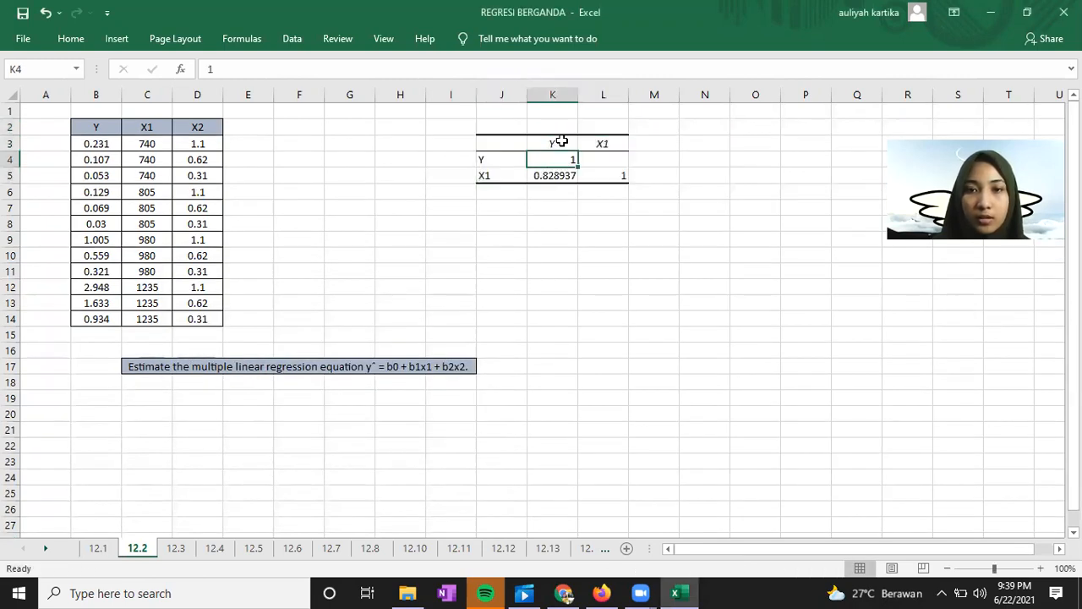
click(657, 245)
click(506, 144)
drag(506, 127, 547, 127)
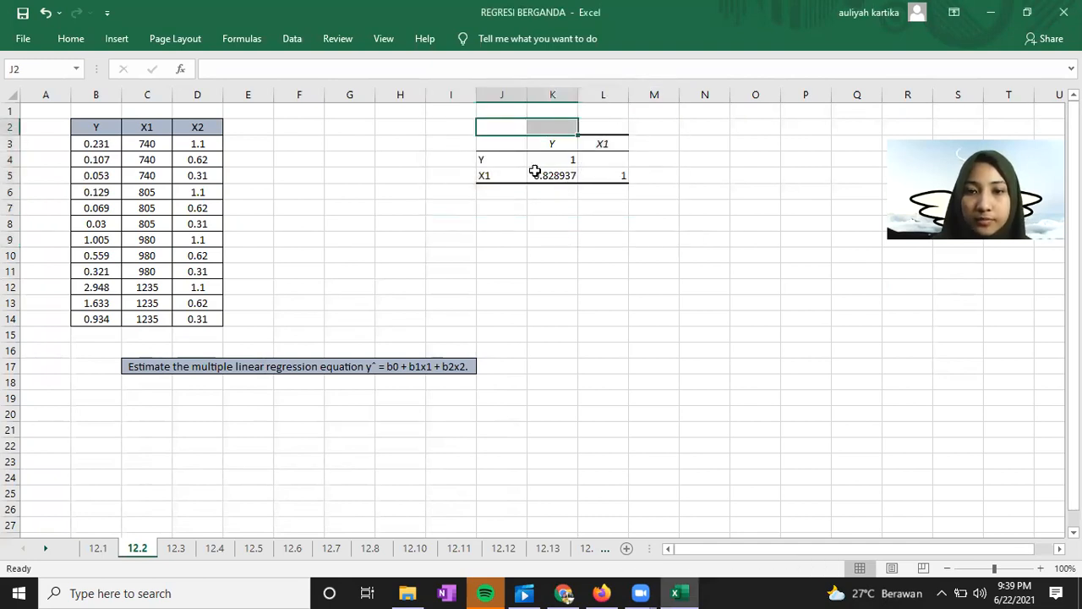
Select cell K5 to read the full Y–X1 correlation coefficient
click(554, 240)
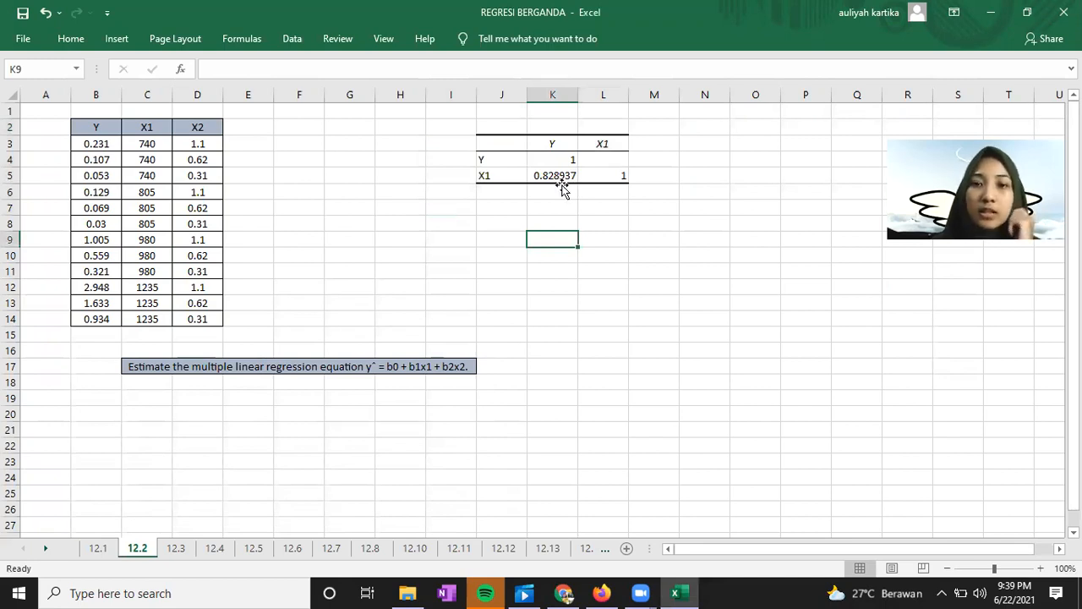
click(562, 181)
click(558, 207)
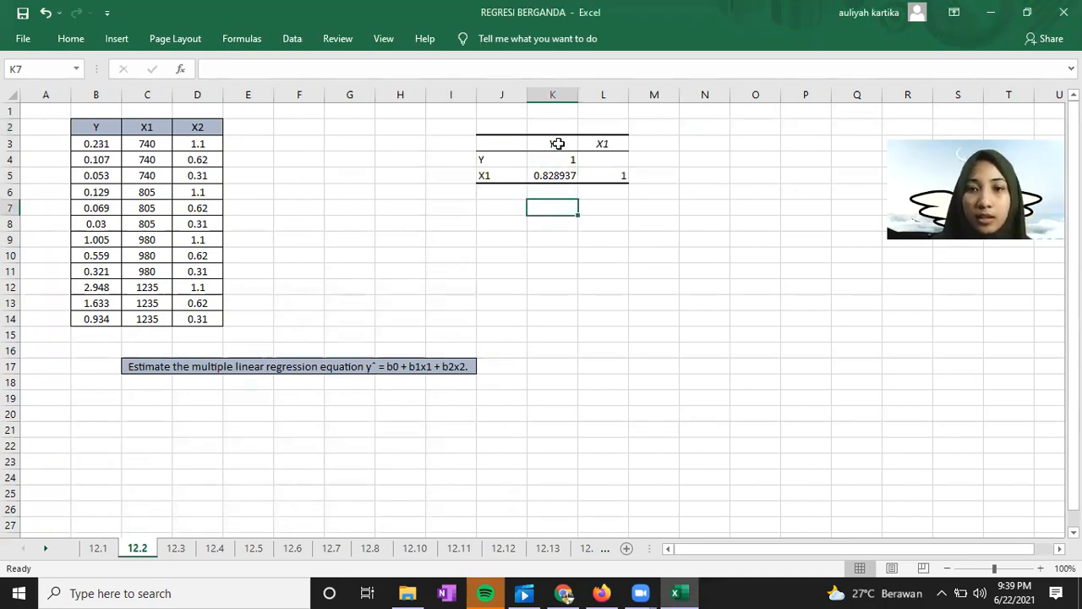
click(553, 176)
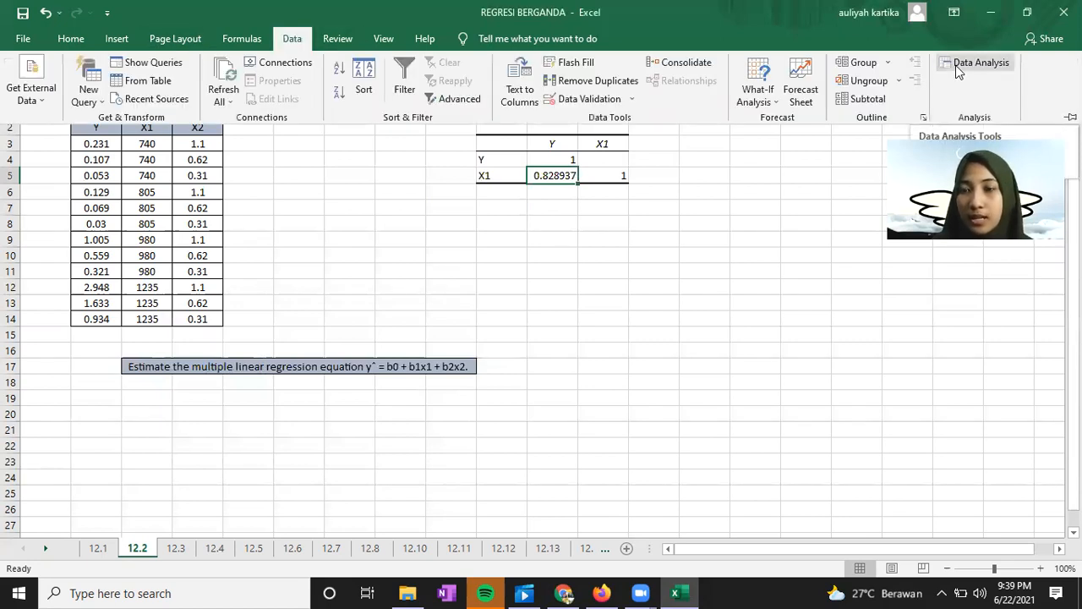
Set up a Regression analysis with Y range B2:B14 and X range C2:D14, keeping the first row as labels
click(956, 68)
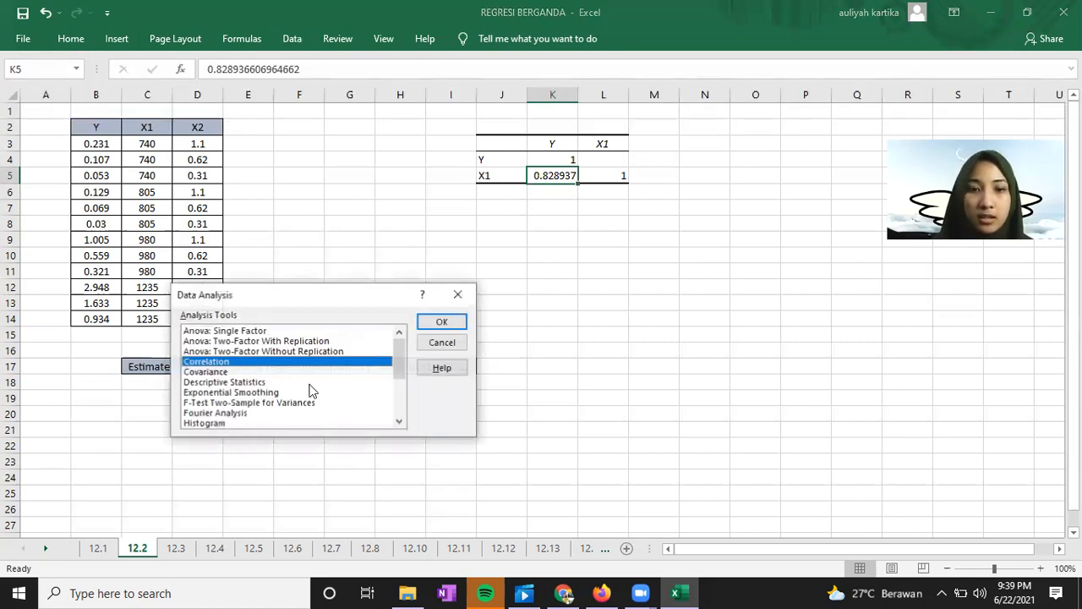
scroll(253, 393, down, 3)
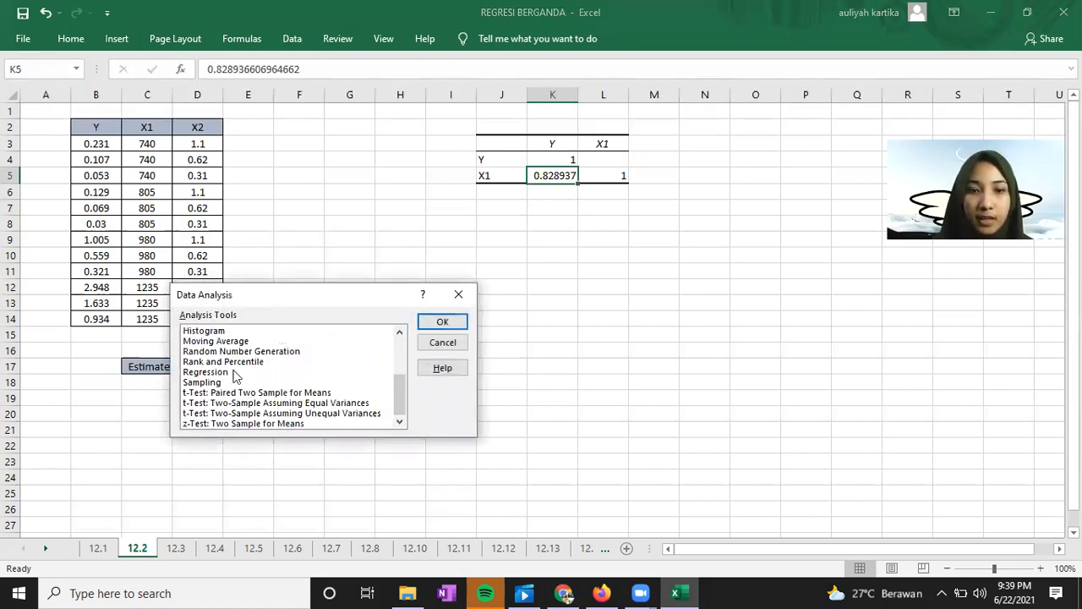
click(235, 372)
click(446, 322)
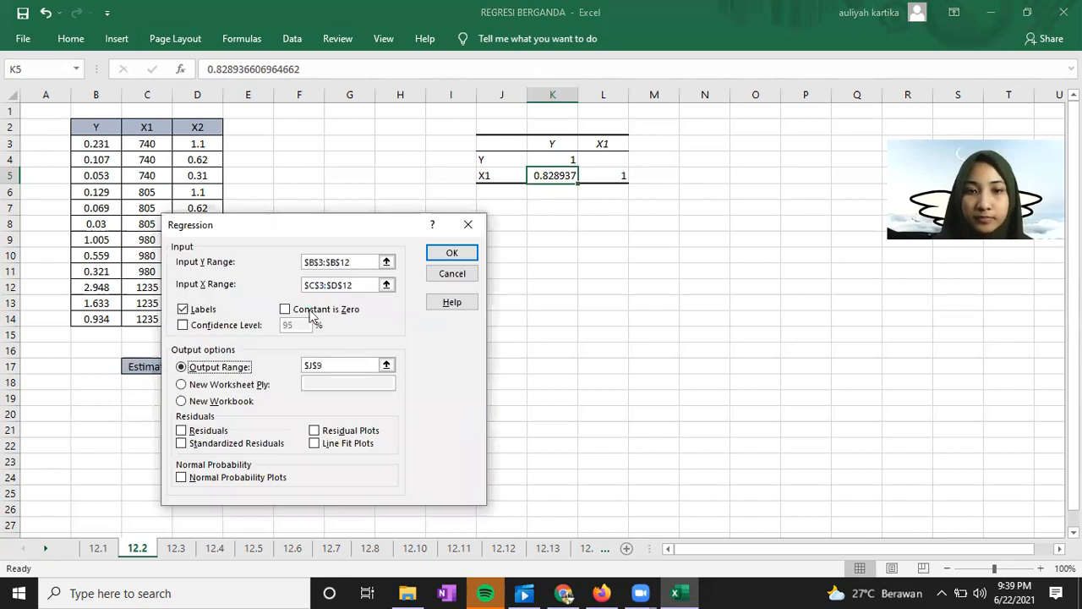
click(350, 259)
double_click(296, 260)
key(BackSpace)
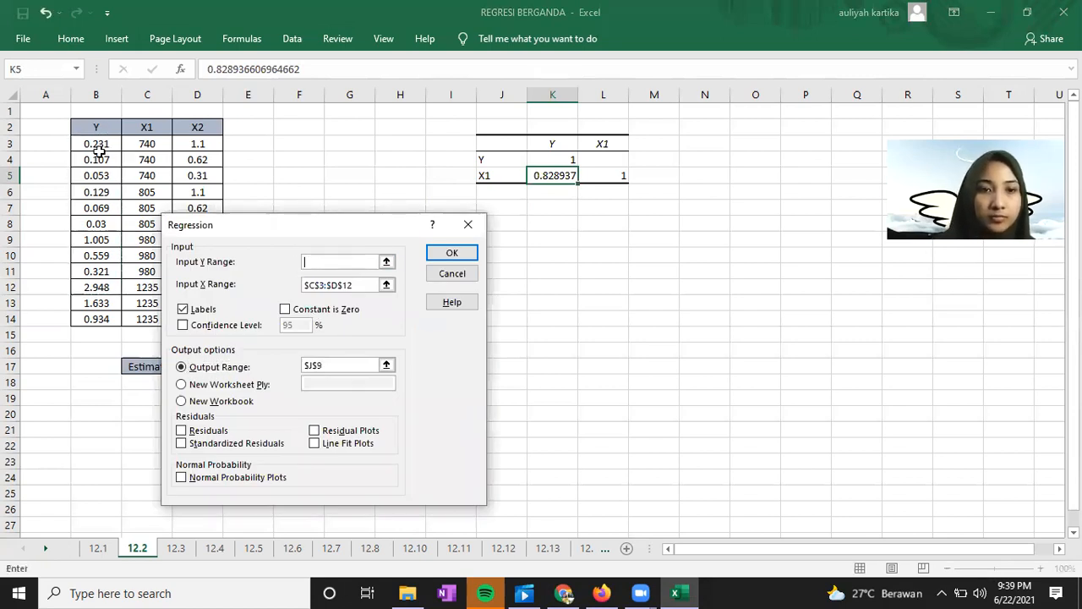
drag(95, 127, 99, 319)
click(306, 286)
double_click(302, 288)
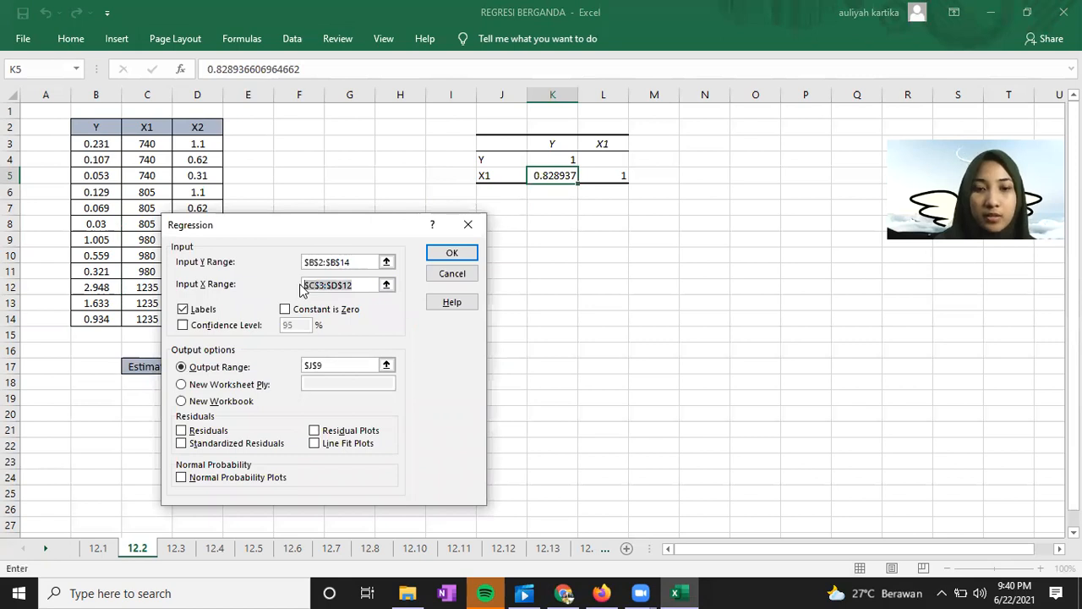
drag(148, 127, 189, 319)
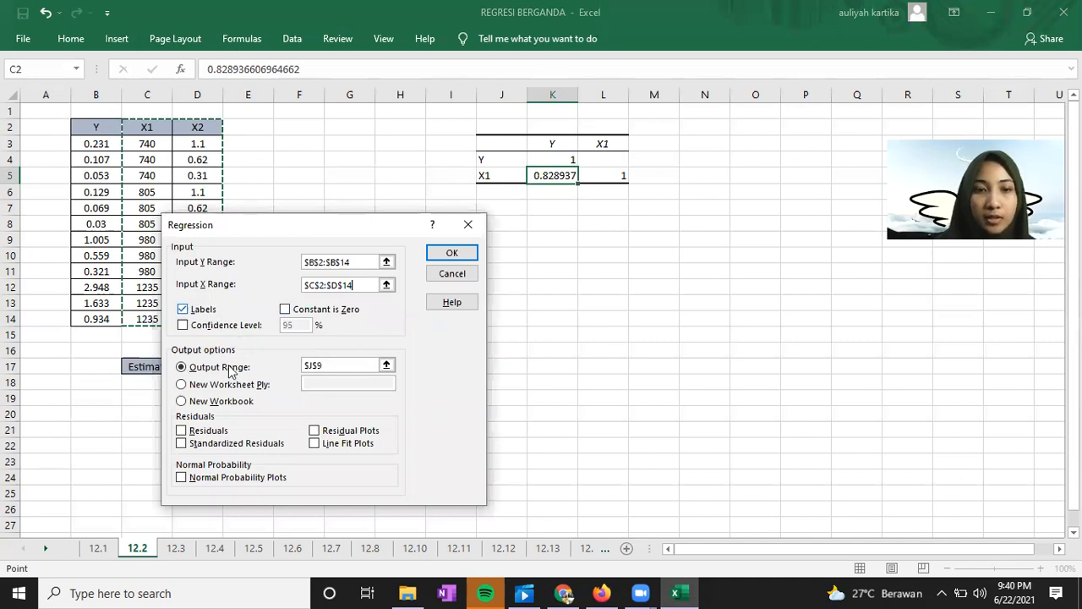
Set the regression output range to start at J8 and run the analysis
click(533, 232)
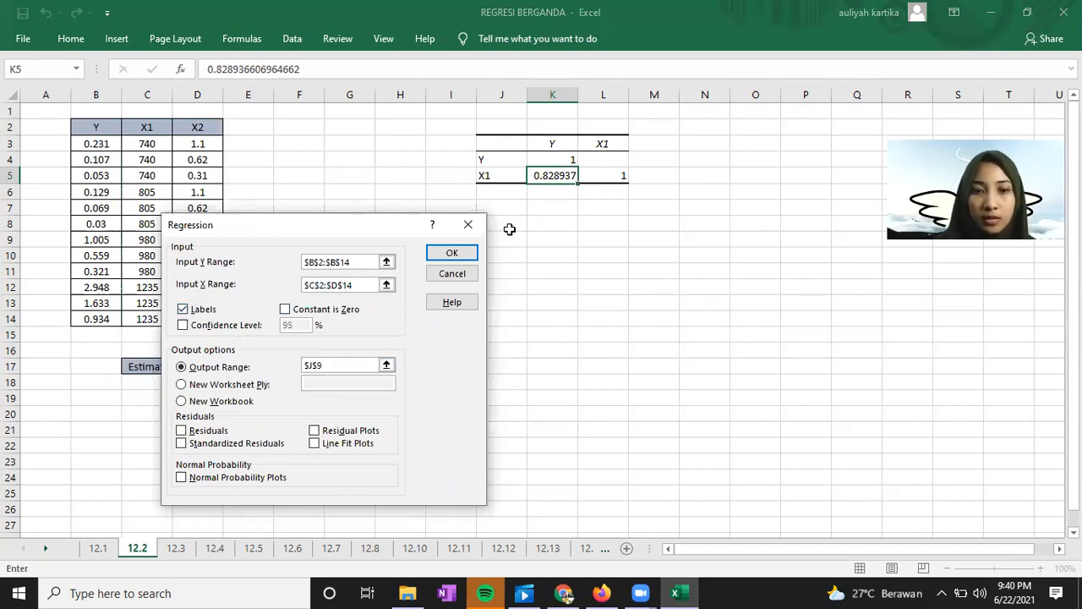
double_click(307, 365)
key(BackSpace)
click(512, 222)
click(462, 255)
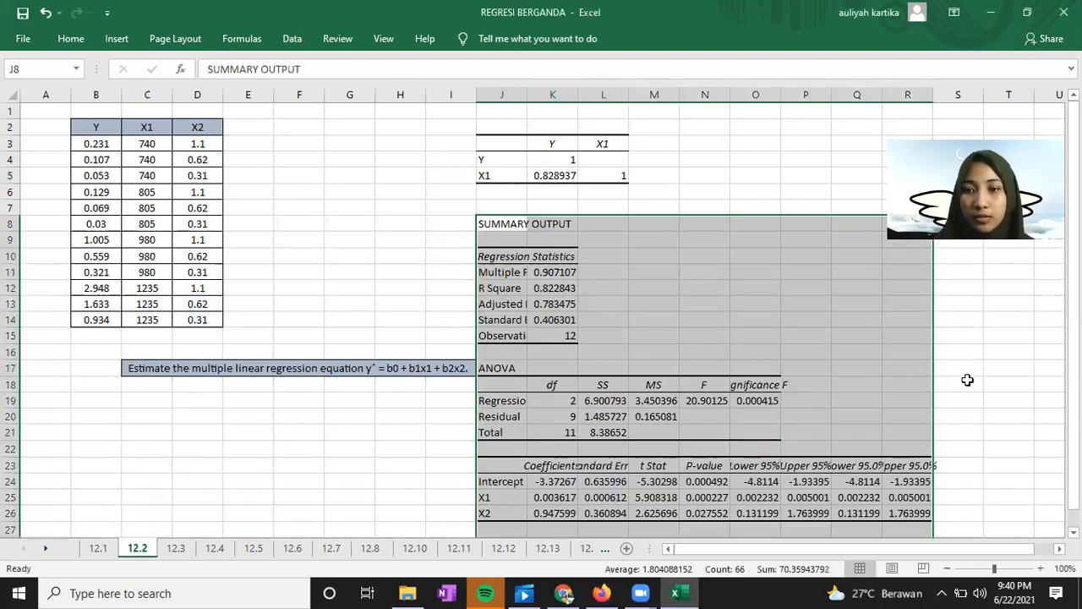
Widen columns J and K so the regression labels and coefficients have more room
click(967, 379)
scroll(652, 292, down, 1)
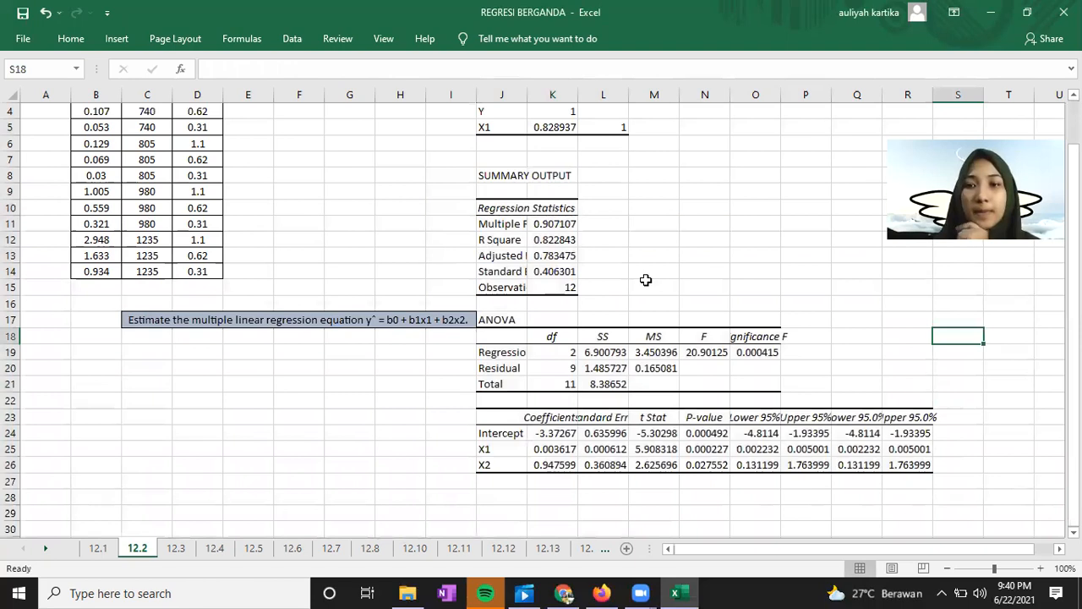
scroll(645, 282, down, 1)
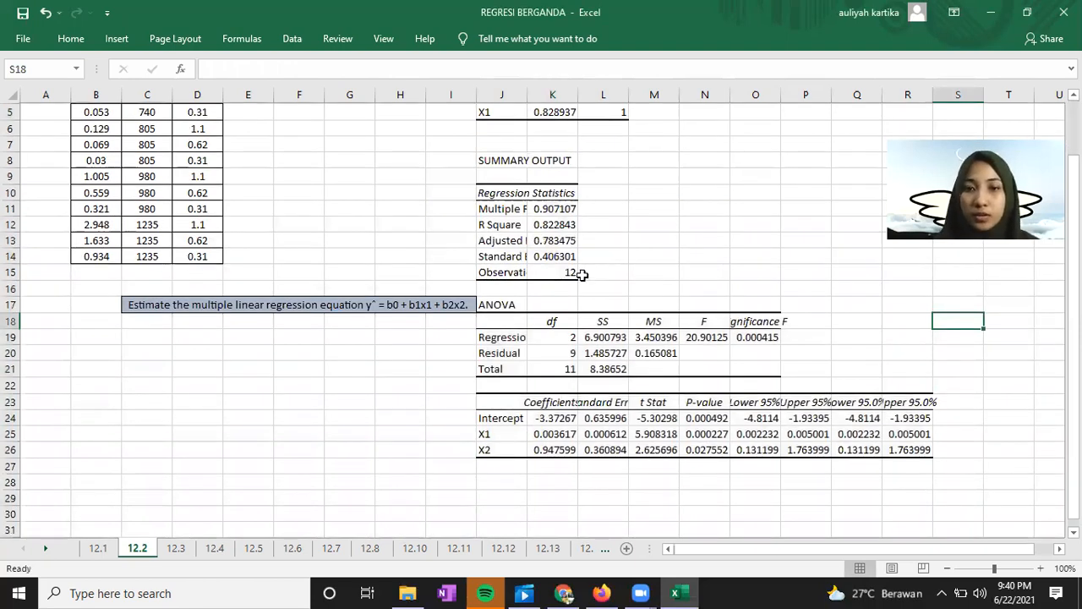
scroll(583, 275, up, 1)
drag(529, 98, 616, 95)
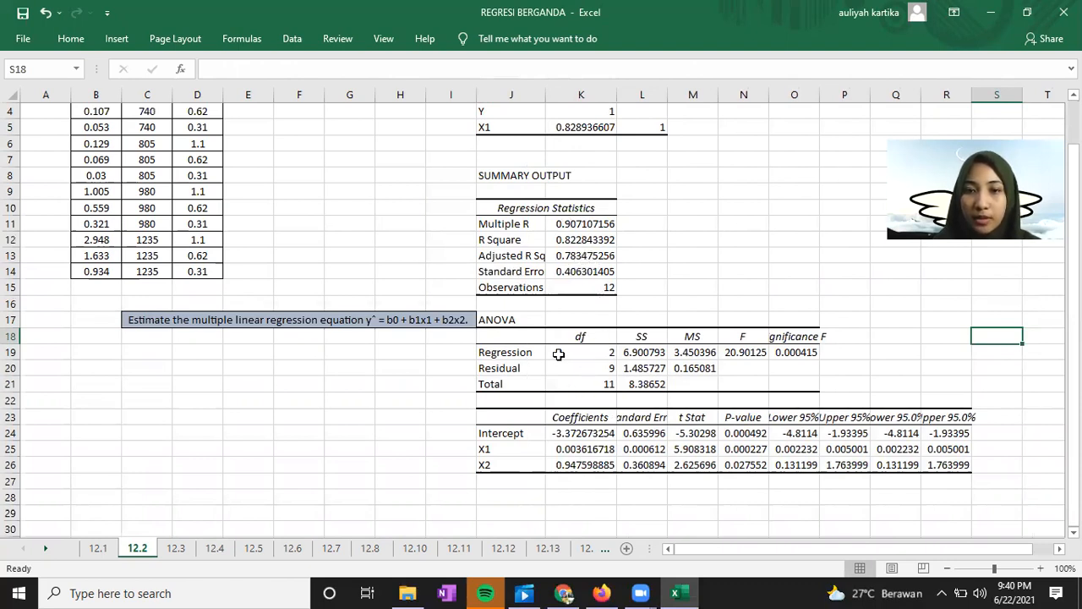
Examine the total degrees of freedom and the Intercept, X1 and X2 coefficients in the regression output
scroll(575, 348, down, 1)
scroll(575, 349, up, 1)
scroll(592, 321, down, 1)
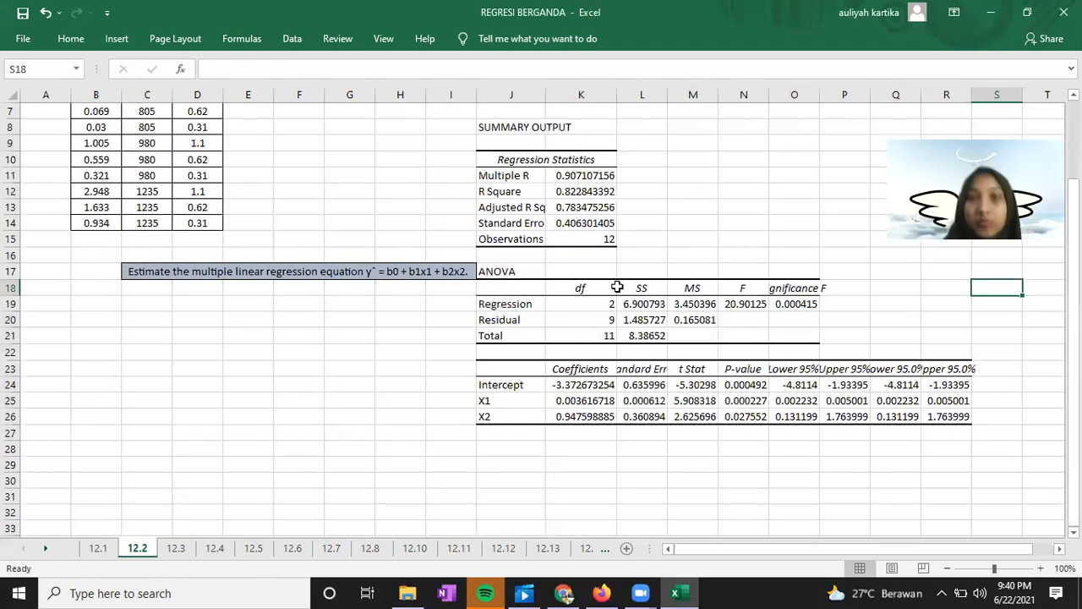
click(608, 334)
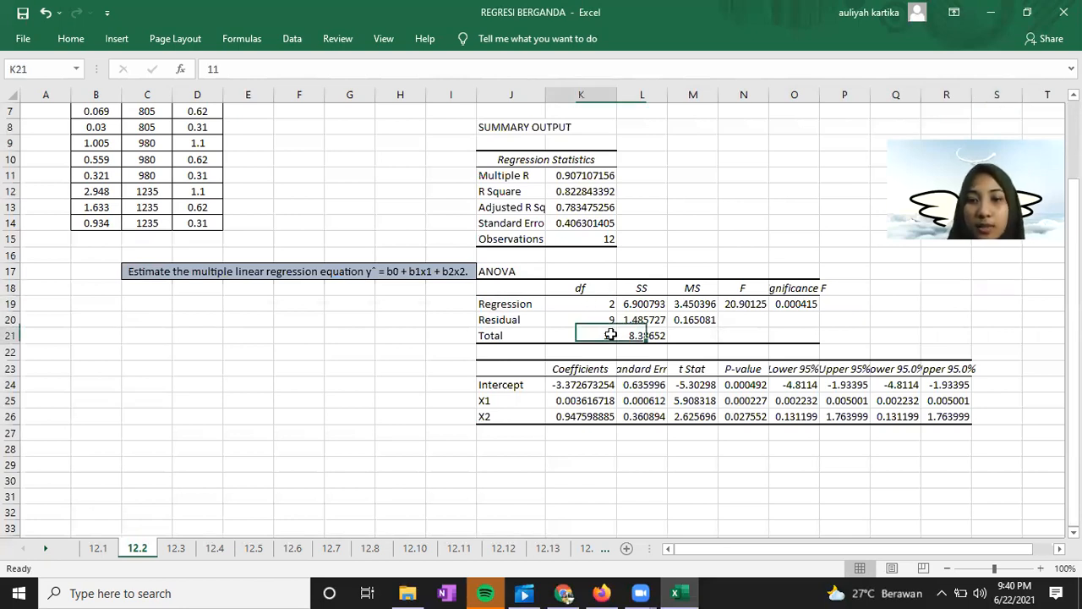
click(579, 386)
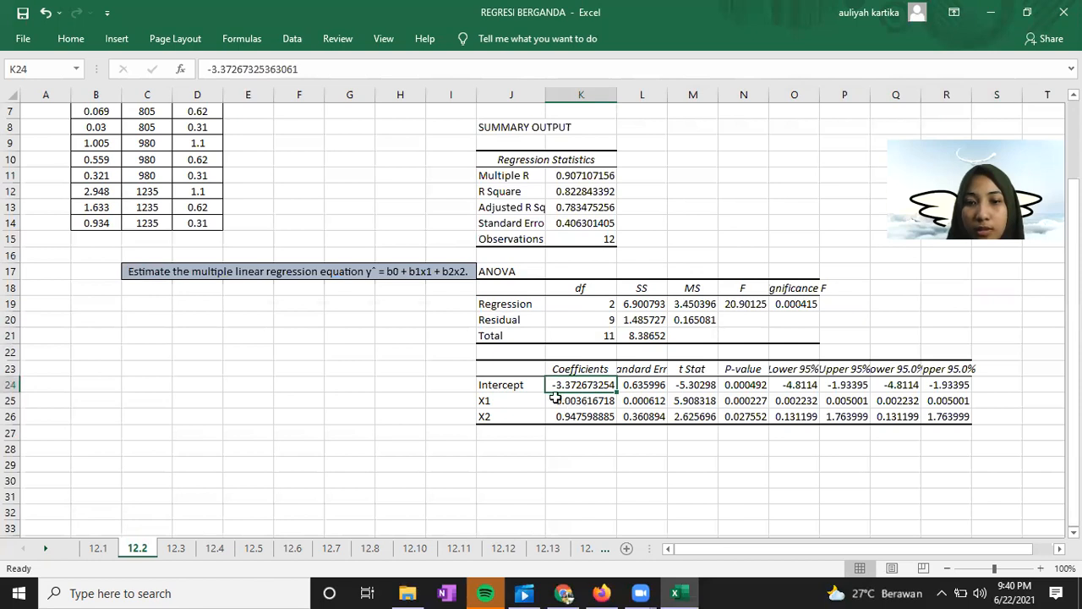
click(580, 400)
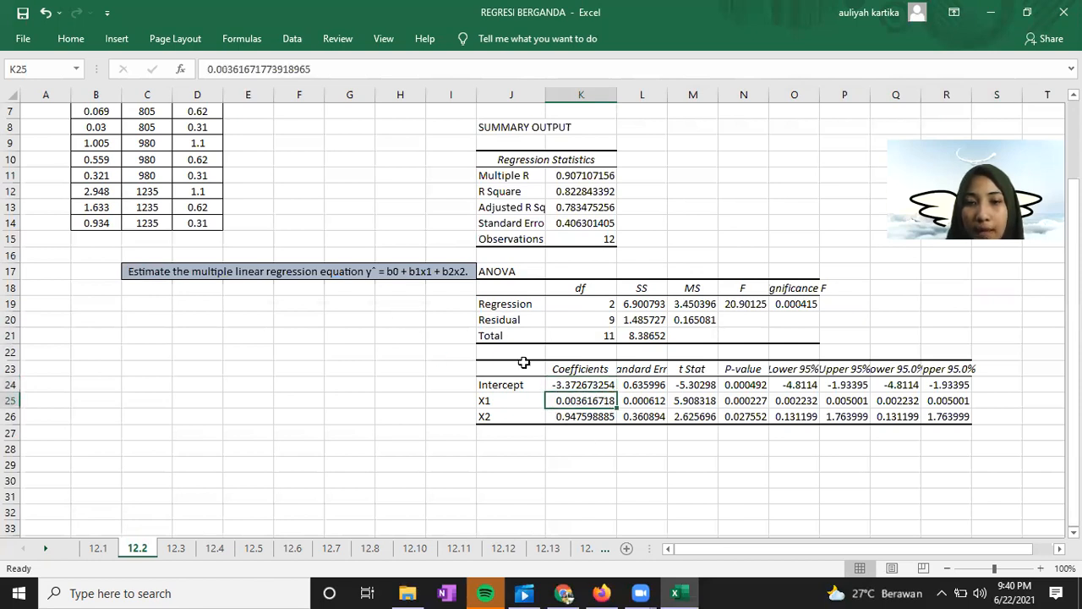
click(589, 420)
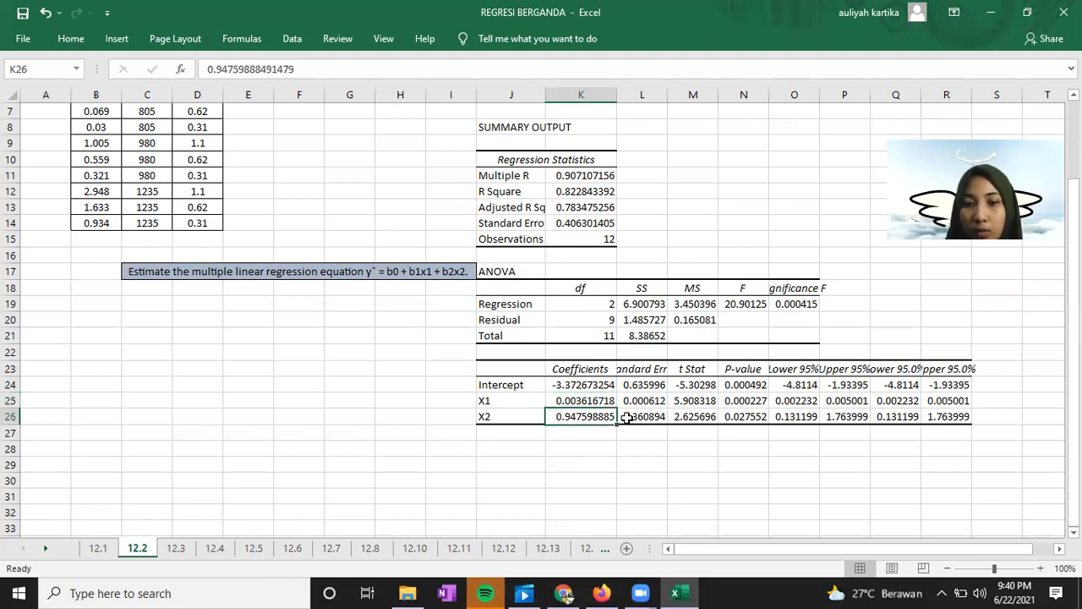
Enter the estimated regression equation Y= -3.3726+0.003616X1+0.947598X2 in cell J29
click(551, 455)
click(516, 463)
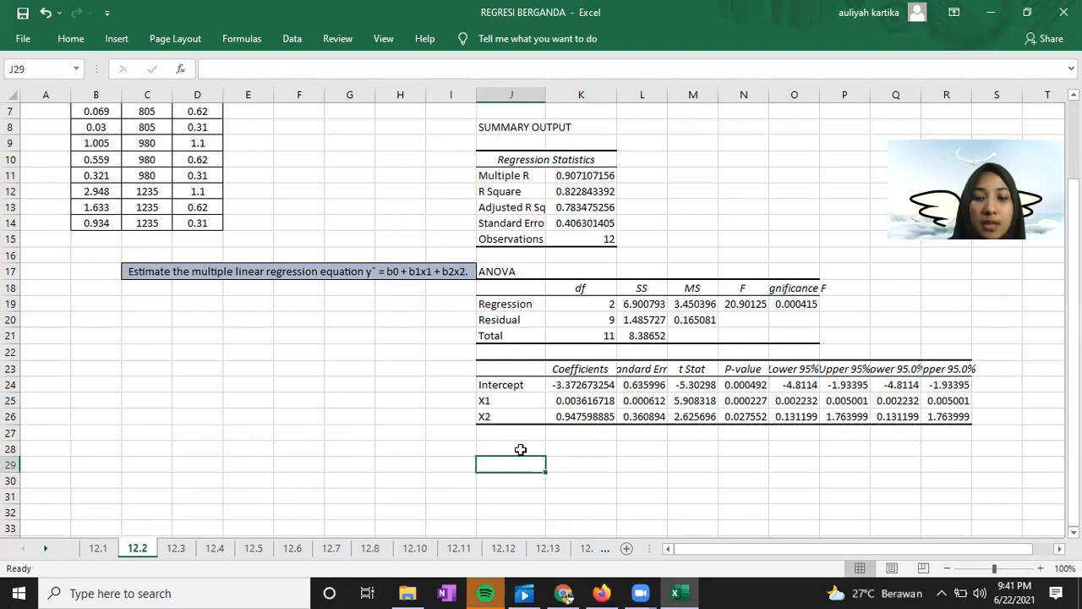
text(Y= -)
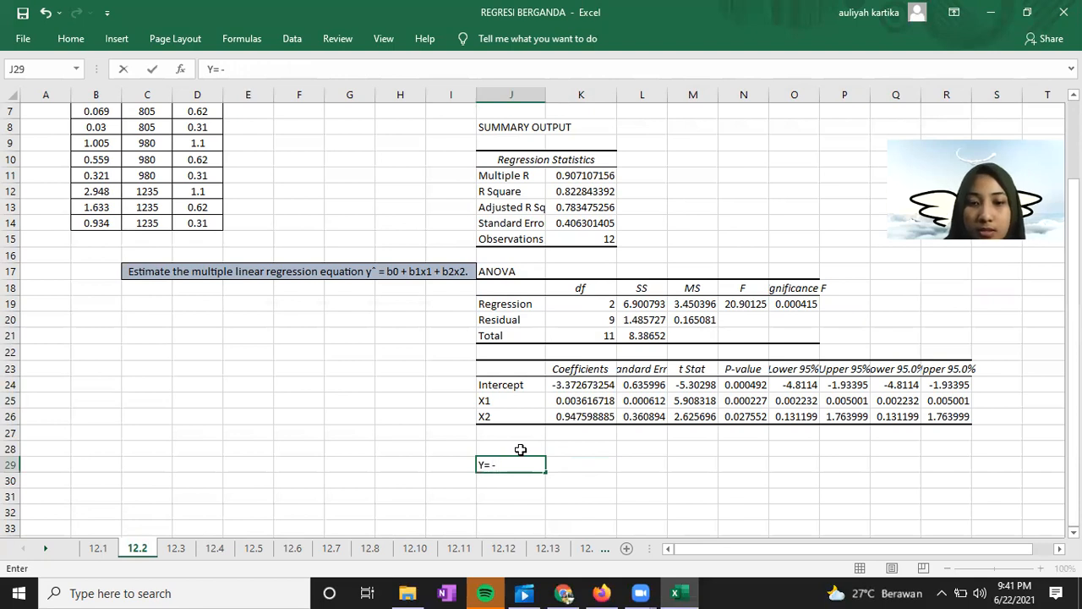
text(3.3726+0.)
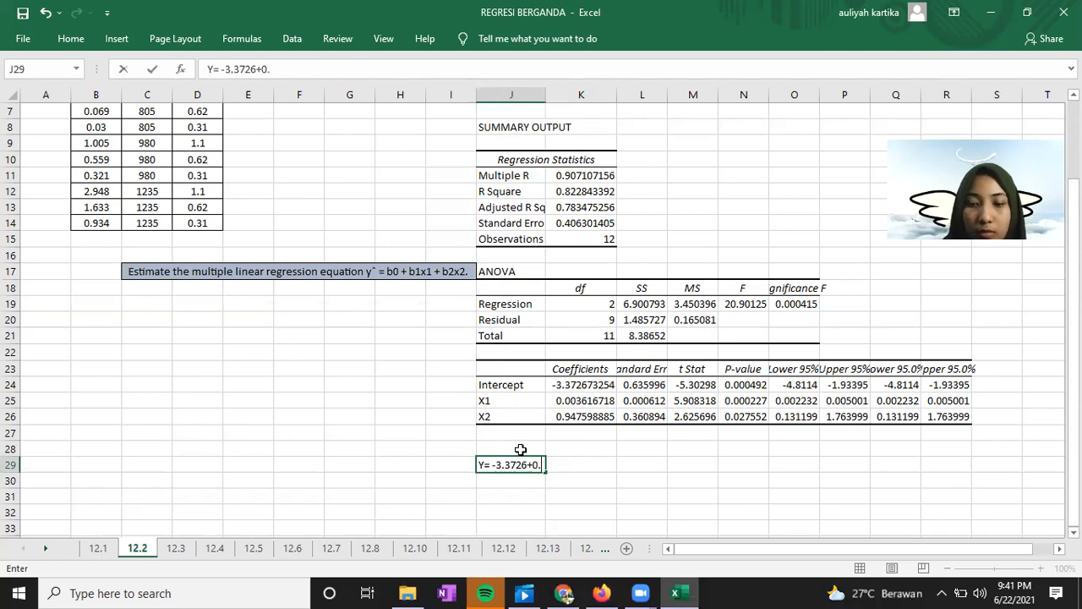
text(003616X1+0.947)
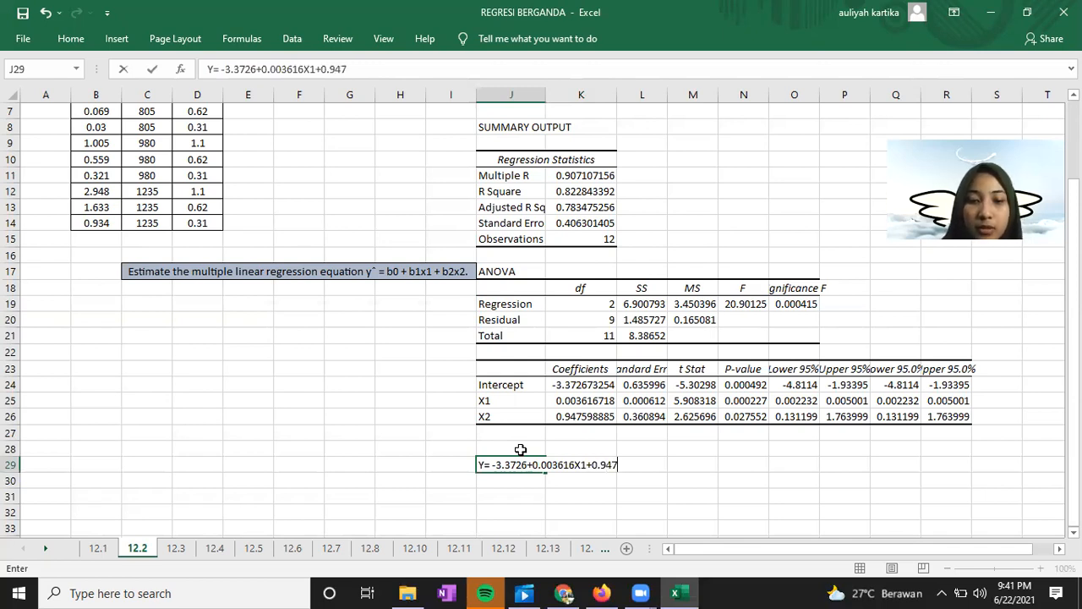
text(8X2)
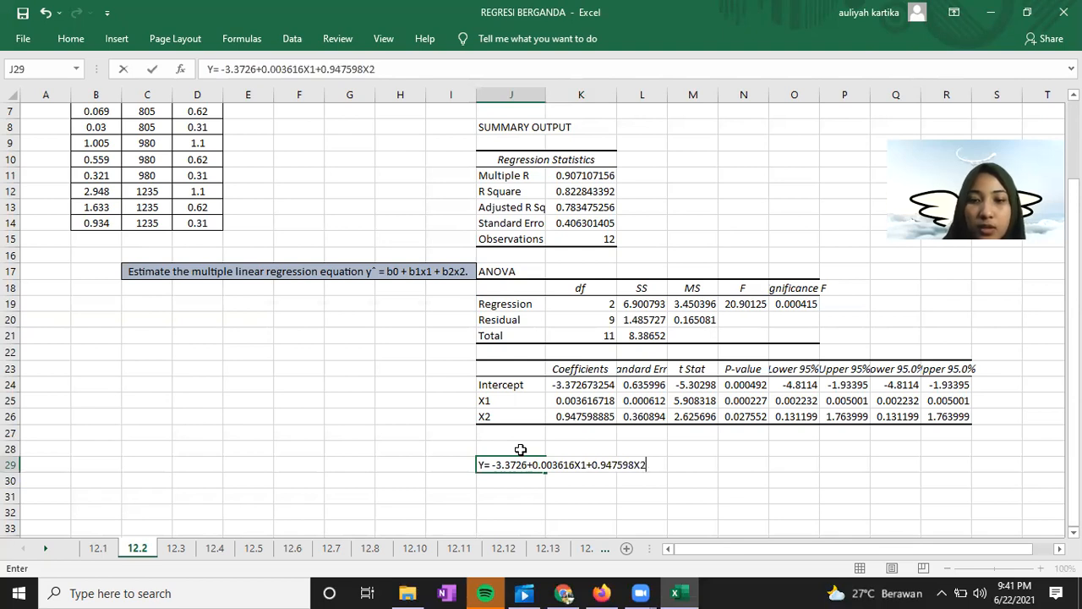
Add spaces around both plus signs in the J29 equation and commit the edit
click(534, 464)
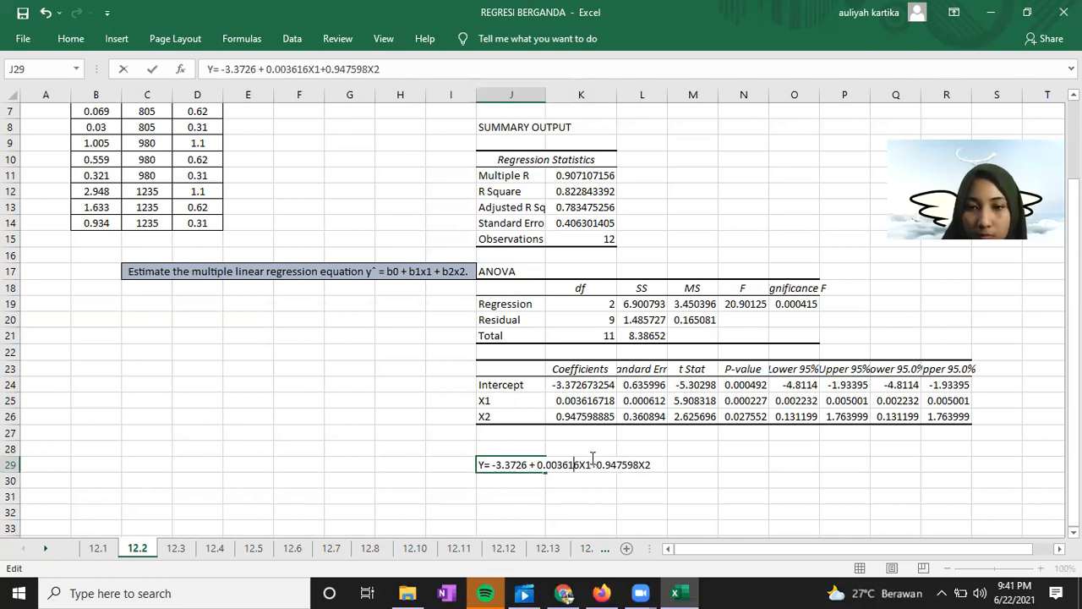
key(Right)
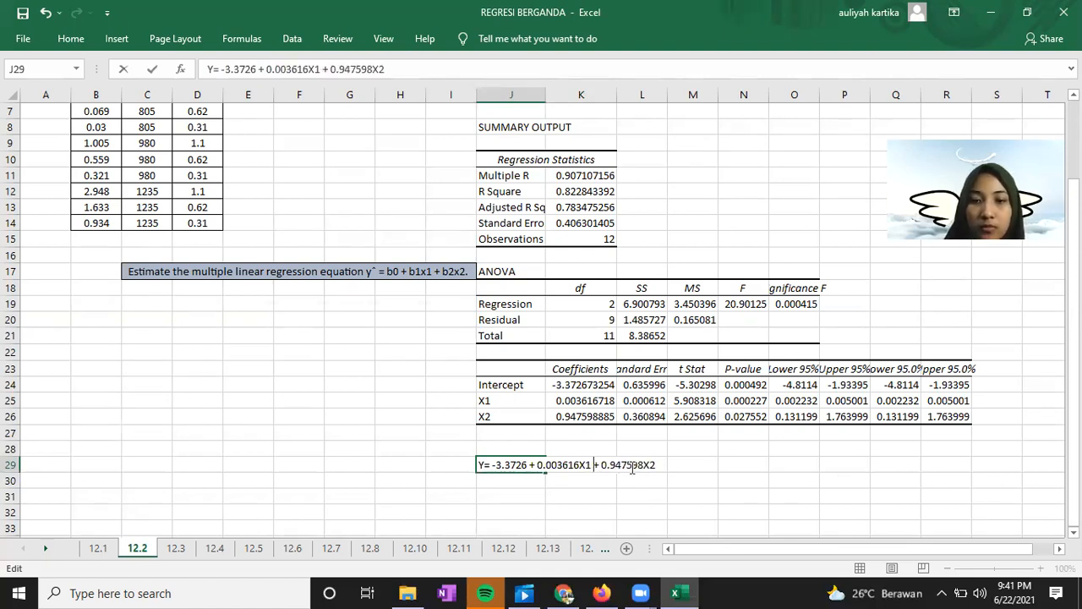
click(612, 496)
double_click(501, 464)
drag(495, 464, 655, 463)
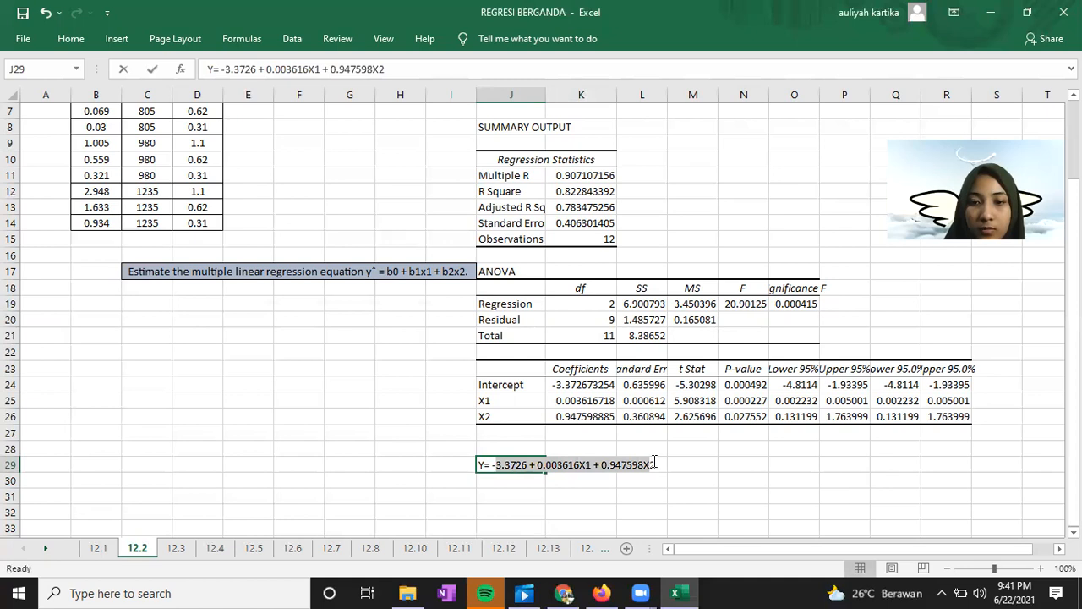
click(651, 490)
click(461, 446)
click(478, 448)
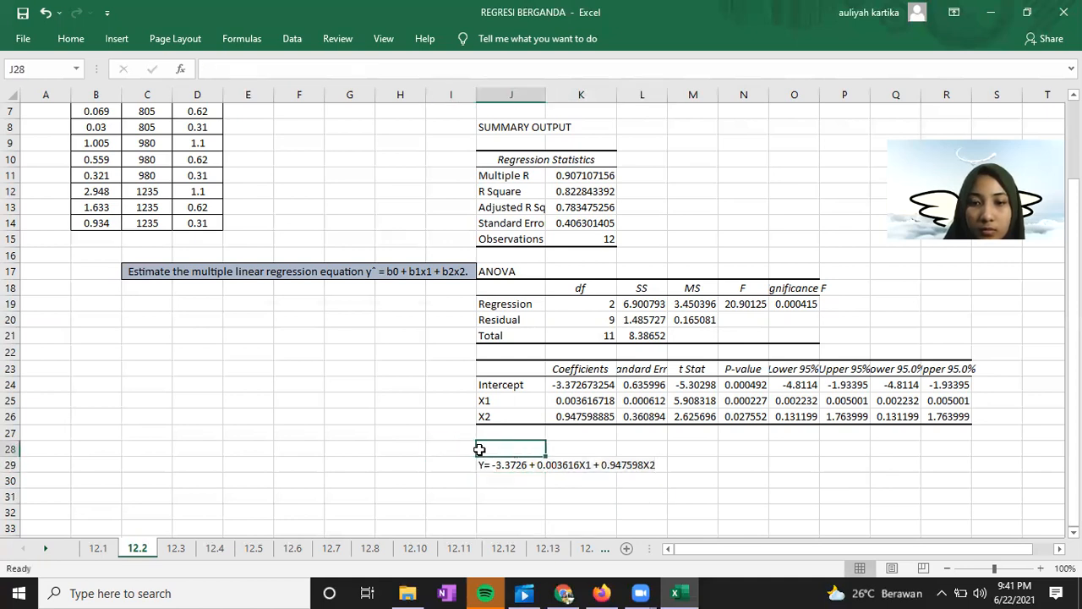
click(491, 464)
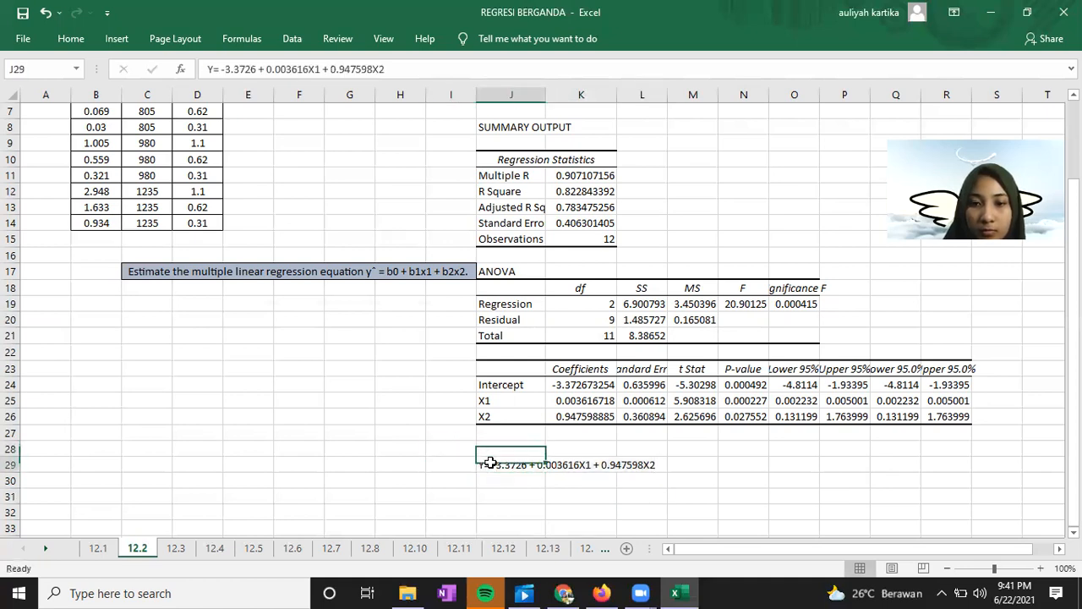
drag(543, 468, 655, 475)
click(605, 511)
Merge and center J28:L29 and format the equation with a yellow fill, middle alignment and bold text
drag(485, 451, 653, 470)
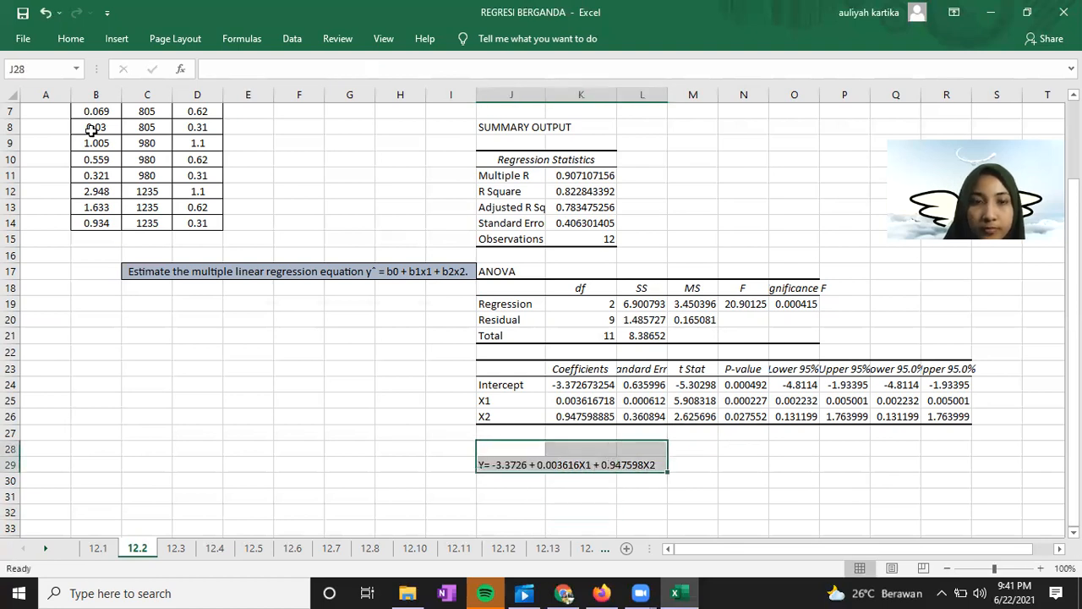
click(74, 43)
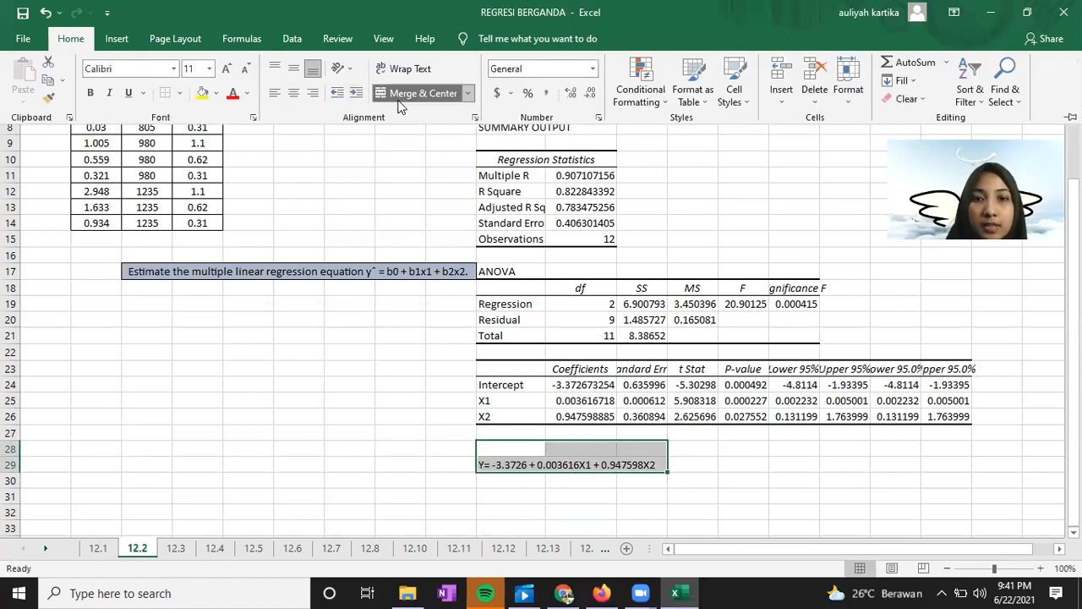
click(414, 93)
click(203, 93)
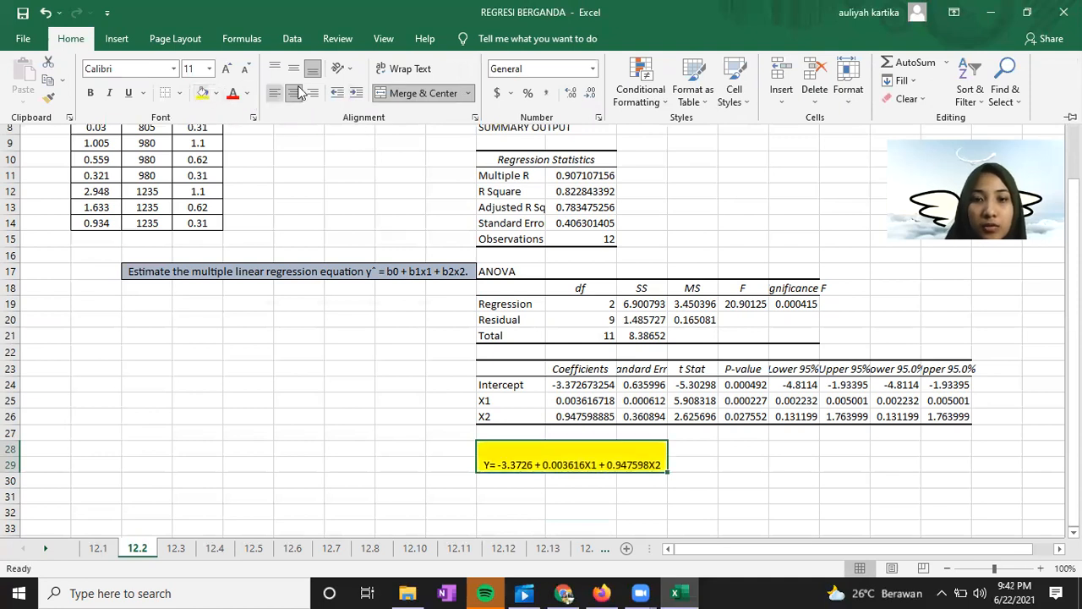
click(293, 70)
click(89, 93)
click(668, 513)
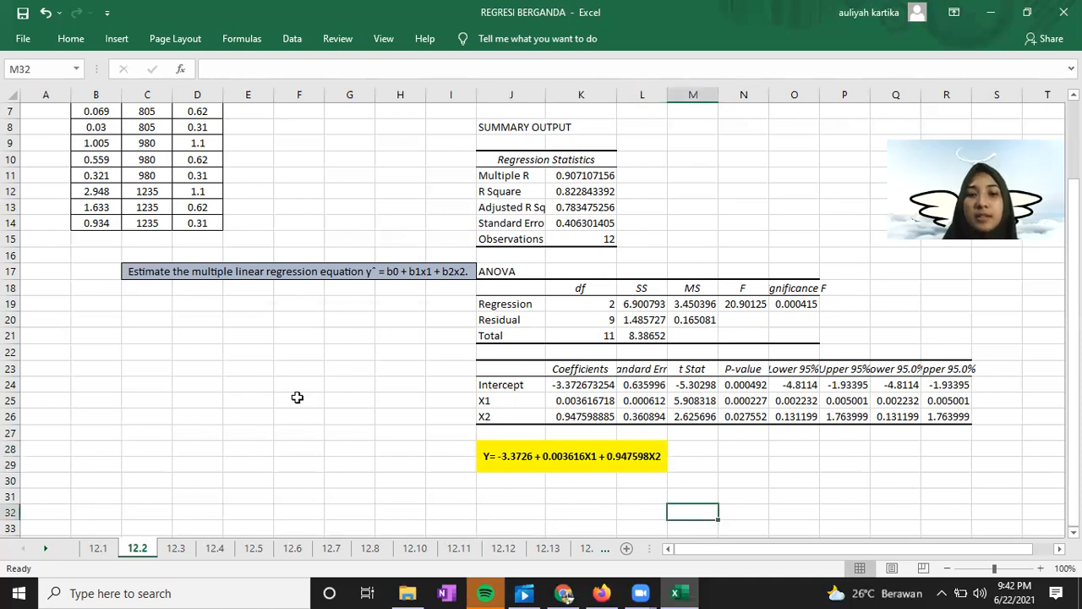
Review the highlighted equation together with the data and regression output on sheet 12.2
click(634, 500)
click(541, 463)
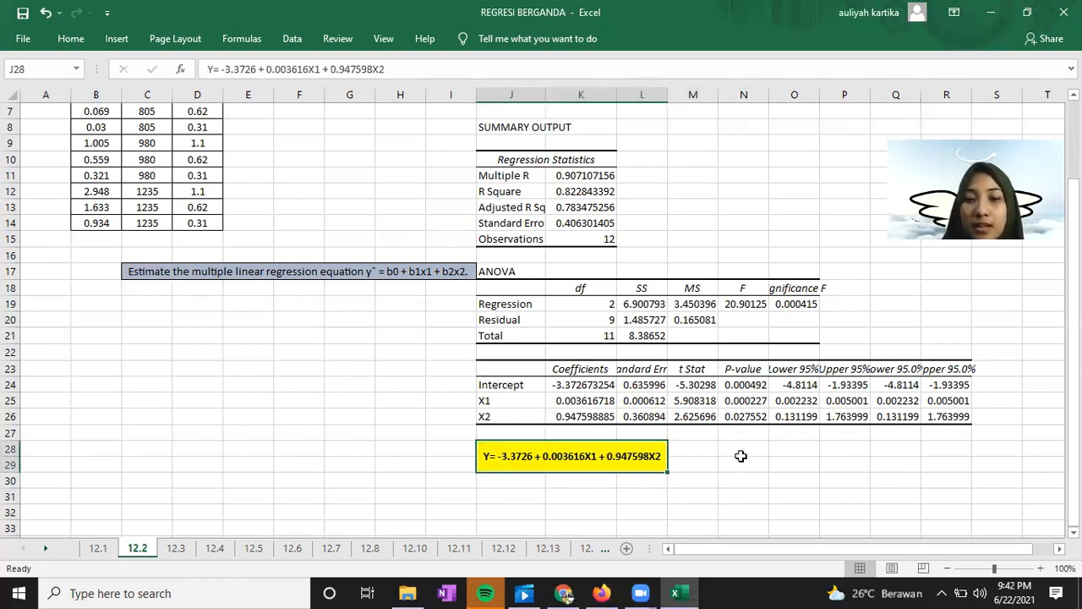
scroll(654, 374, up, 2)
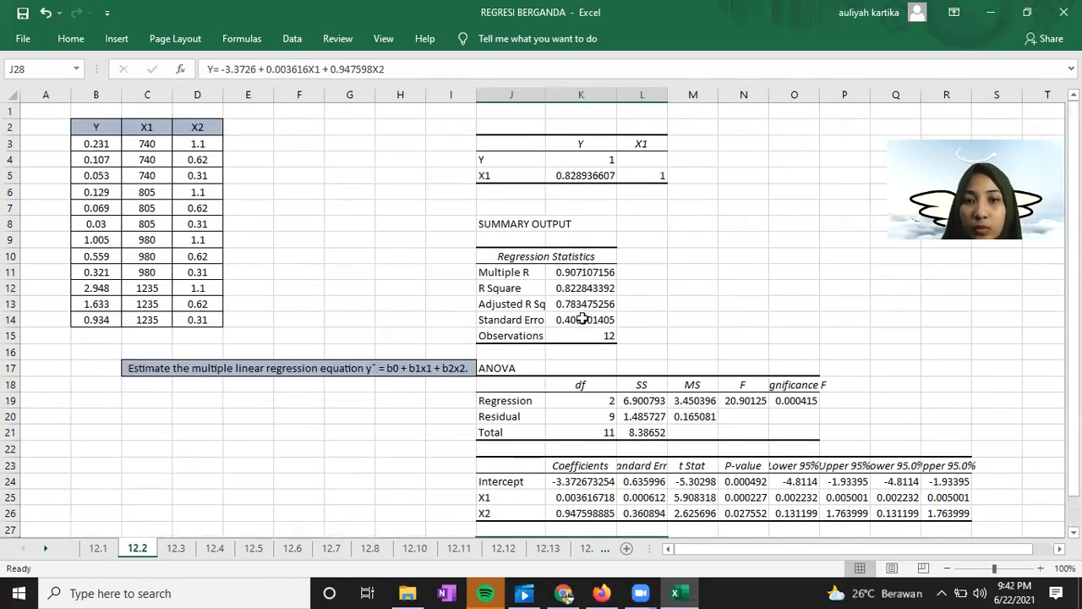
Switch to the textbook PDF in Chrome and read exercise 12.3, its chemistry grade data table and questions (a) and (b)
scroll(587, 448, down, 4)
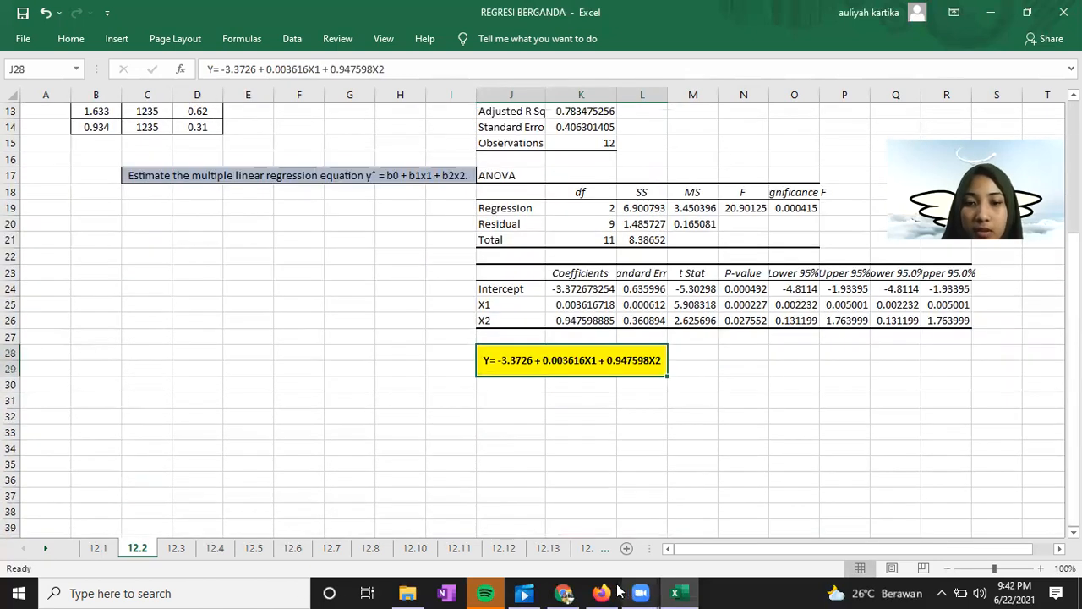
click(567, 593)
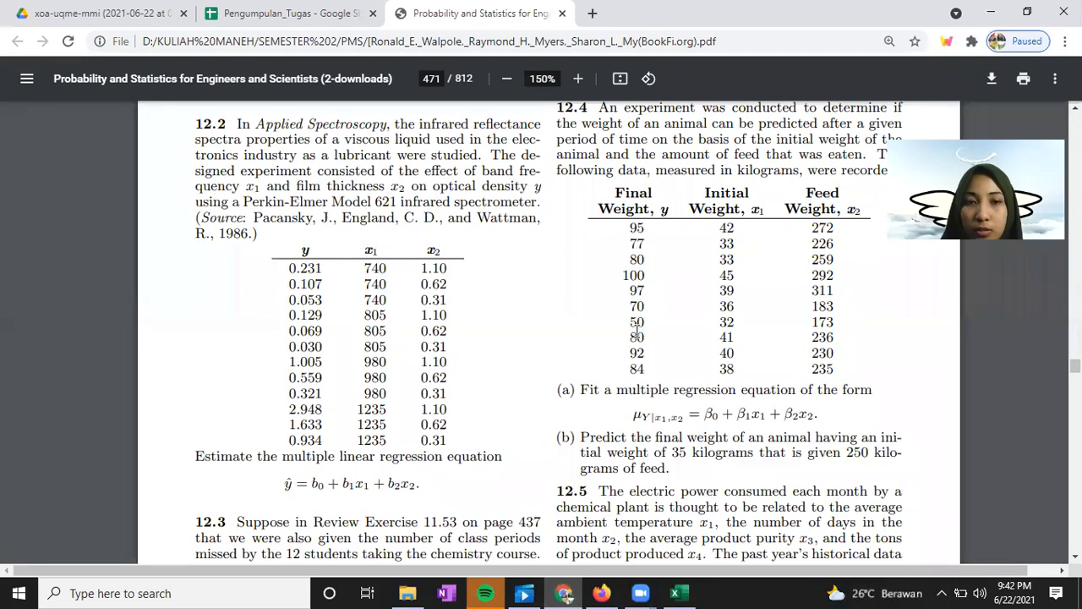
scroll(637, 330, down, 2)
scroll(510, 379, down, 1)
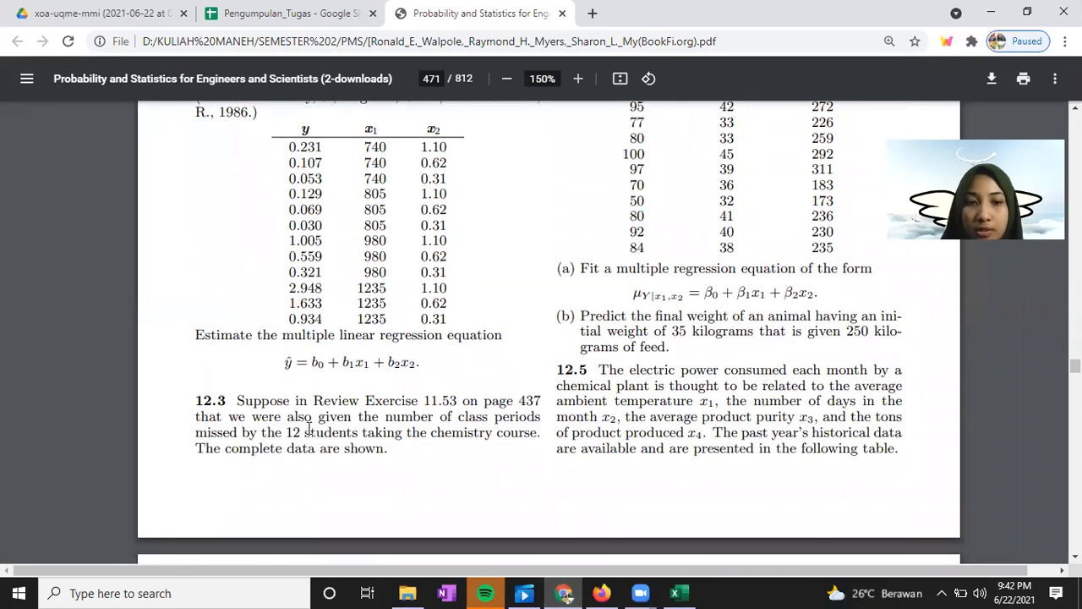
scroll(262, 457, up, 1)
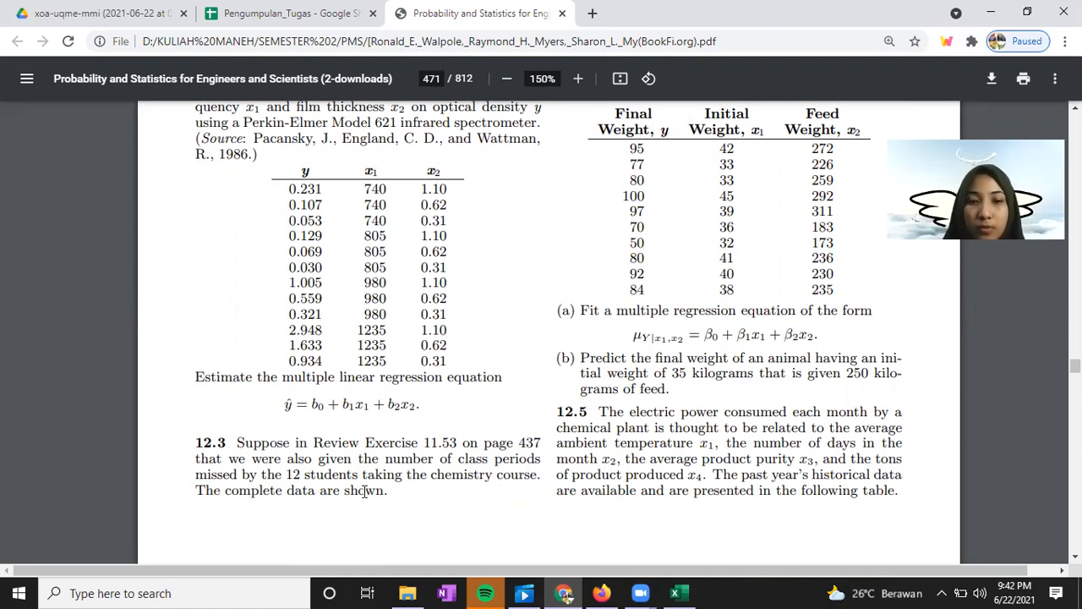
scroll(686, 457, up, 10)
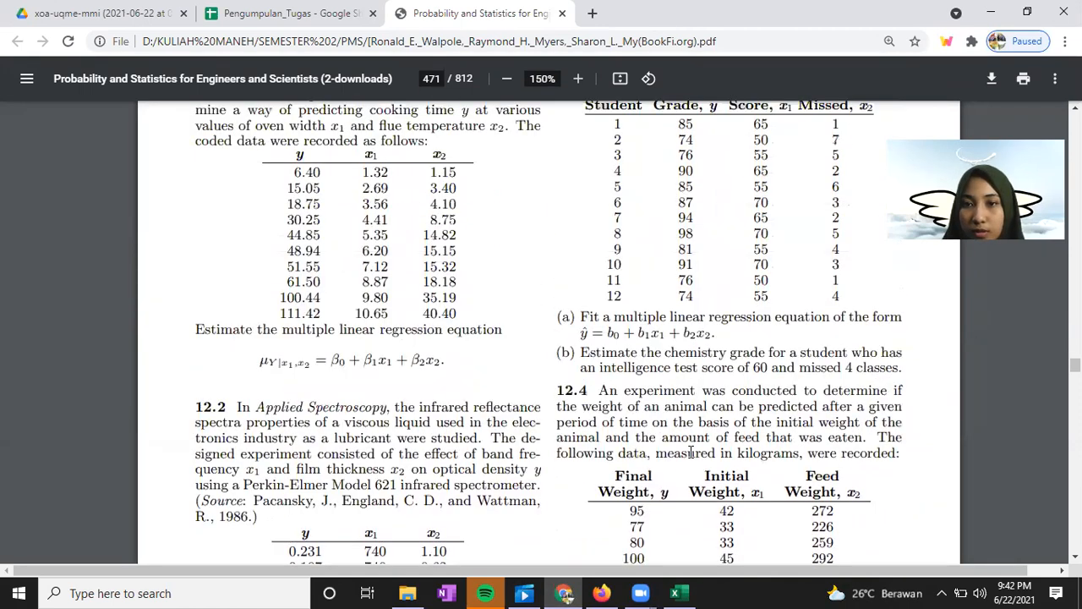
scroll(733, 376, down, 1)
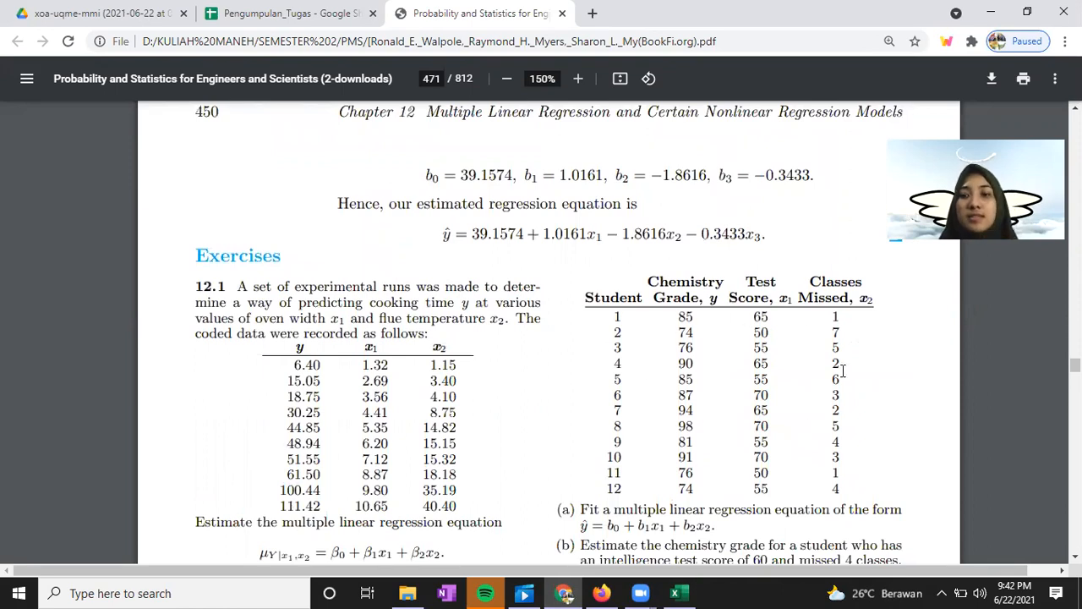
scroll(707, 365, down, 1)
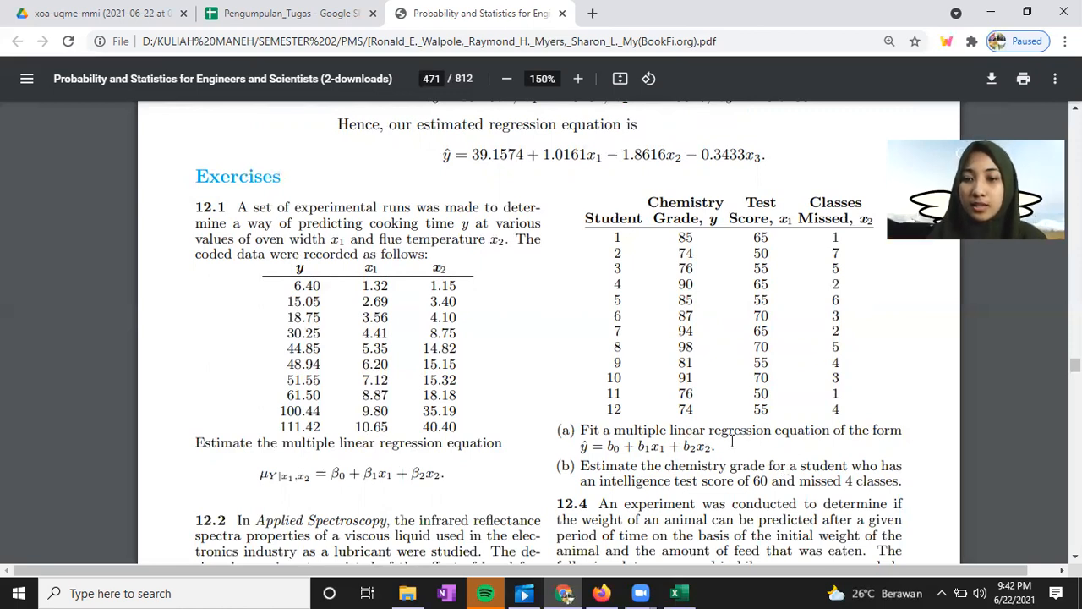
Return to the Excel workbook, open sheet 12.3 and clear the column selection by selecting a cell in the data table
click(675, 593)
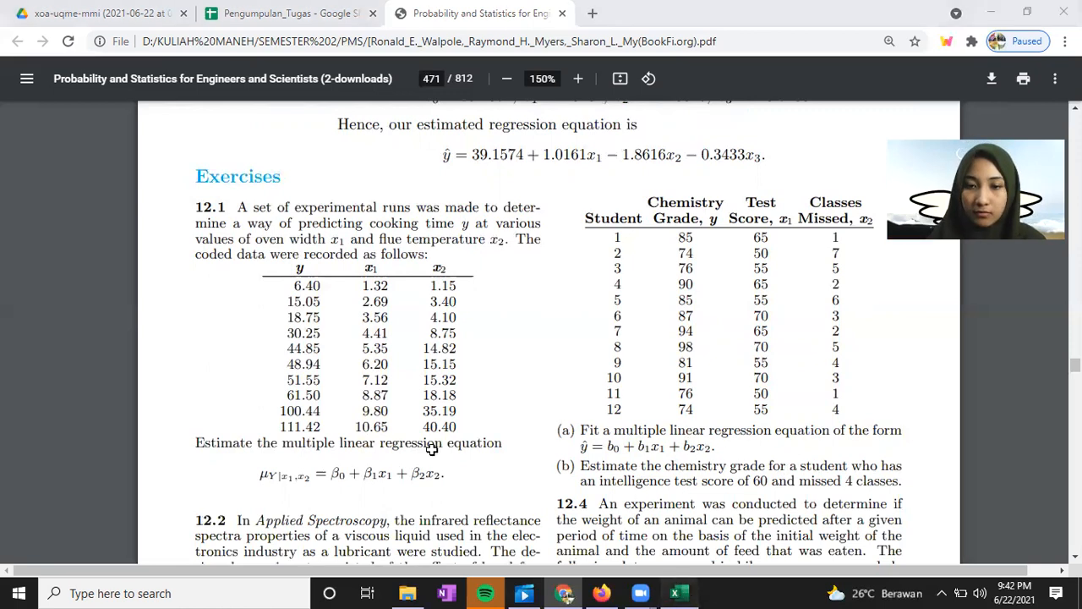
click(175, 548)
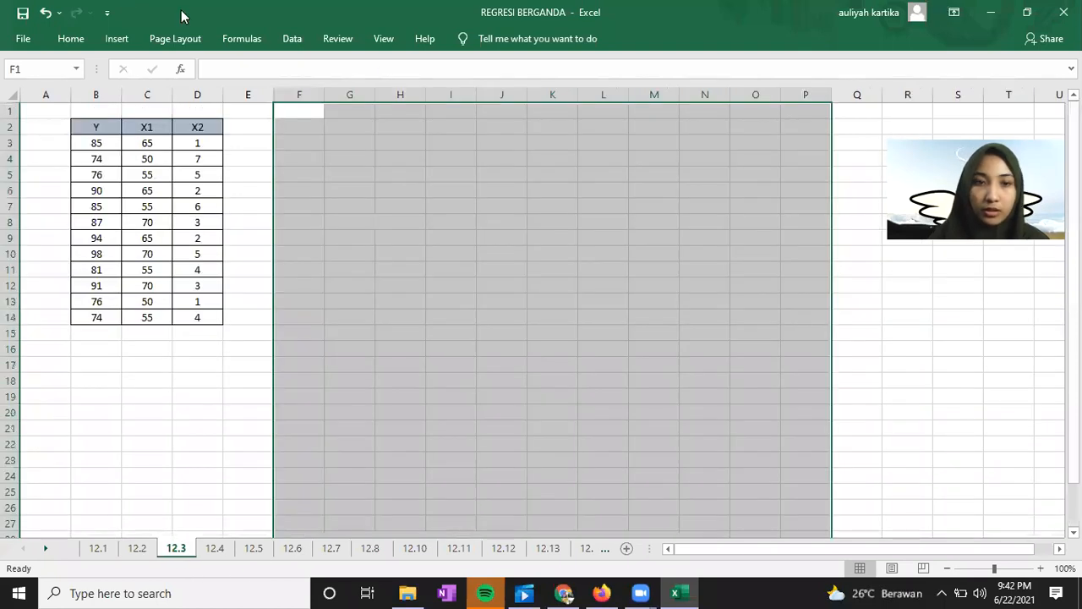
click(184, 375)
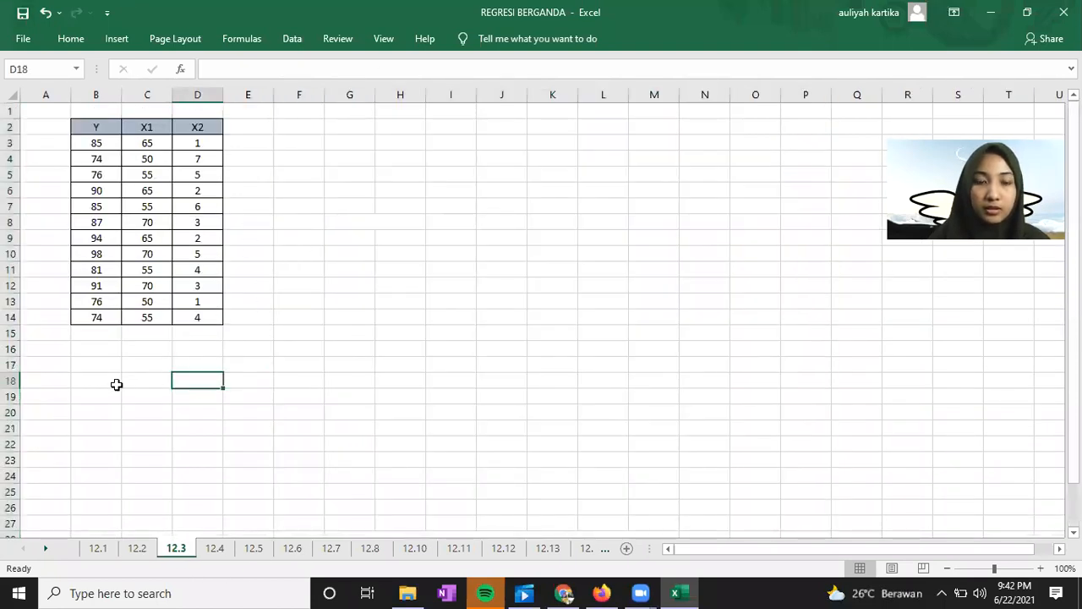
click(121, 360)
click(110, 127)
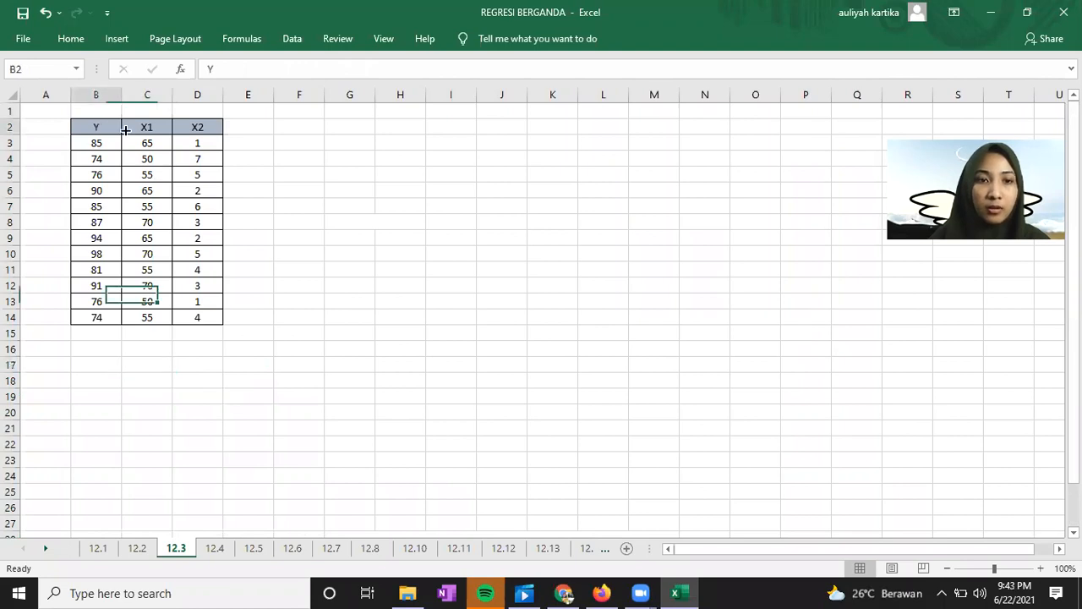
click(160, 191)
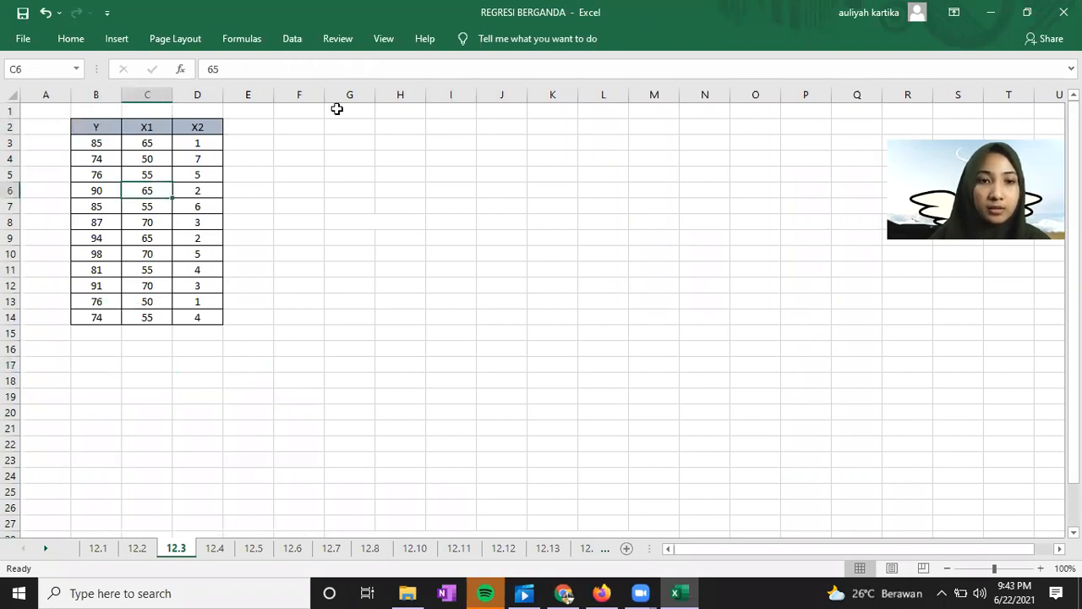
Run a Correlation analysis on B2:D14, grouped by columns with labels in the first row, and output it at J3
click(296, 40)
click(973, 62)
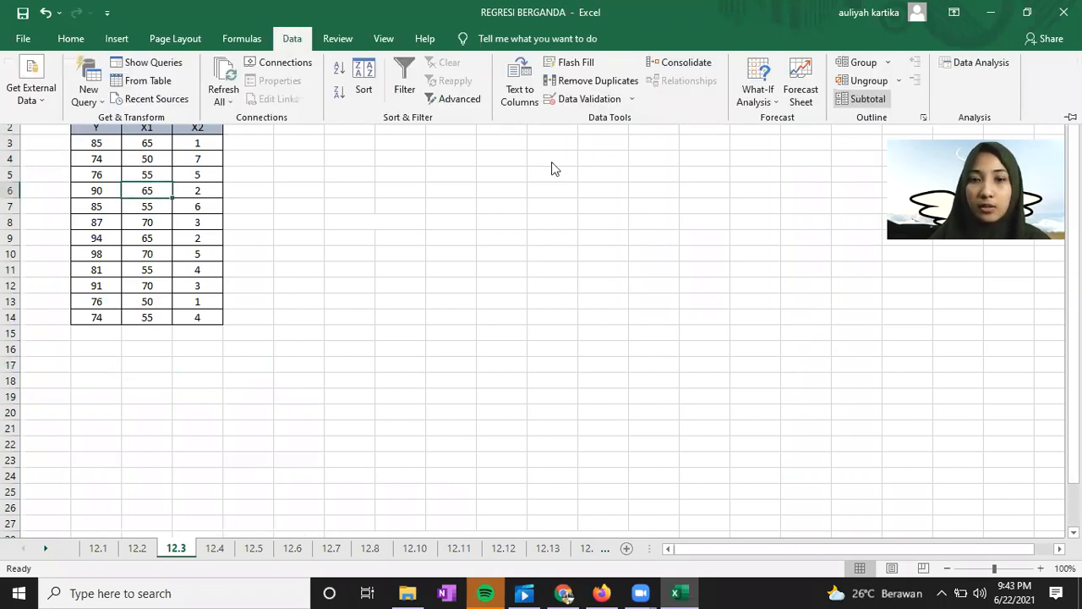
scroll(251, 356, up, 1)
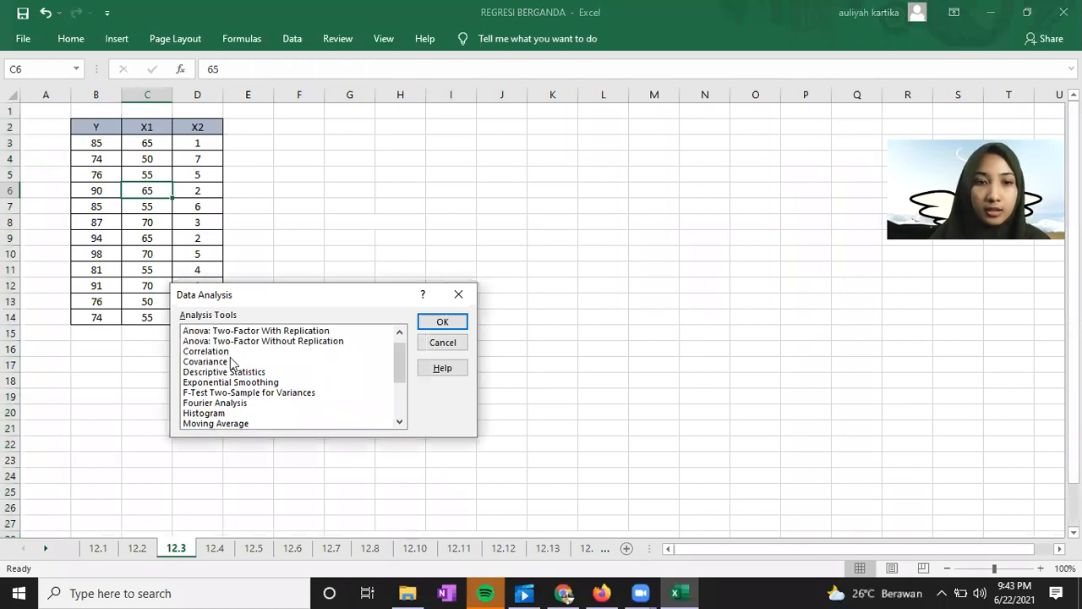
scroll(237, 364, up, 1)
click(222, 363)
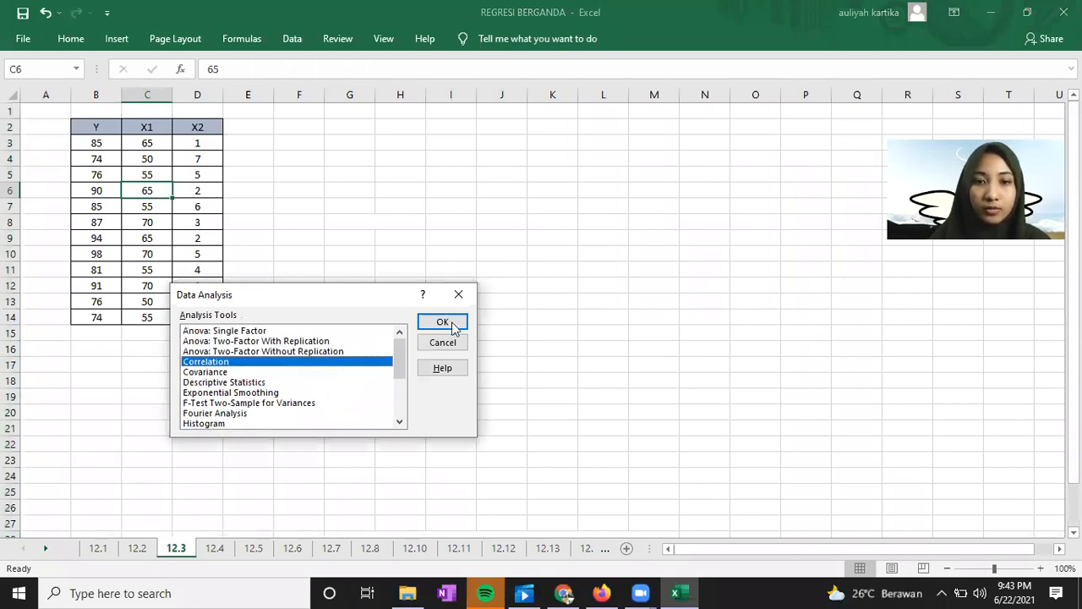
key(Return)
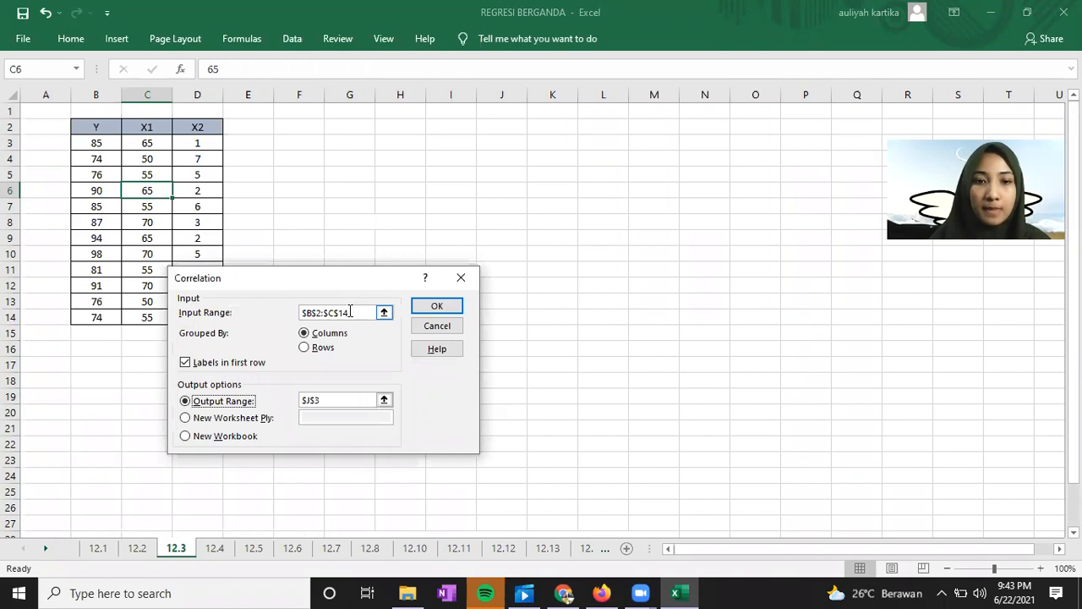
double_click(350, 311)
key(BackSpace)
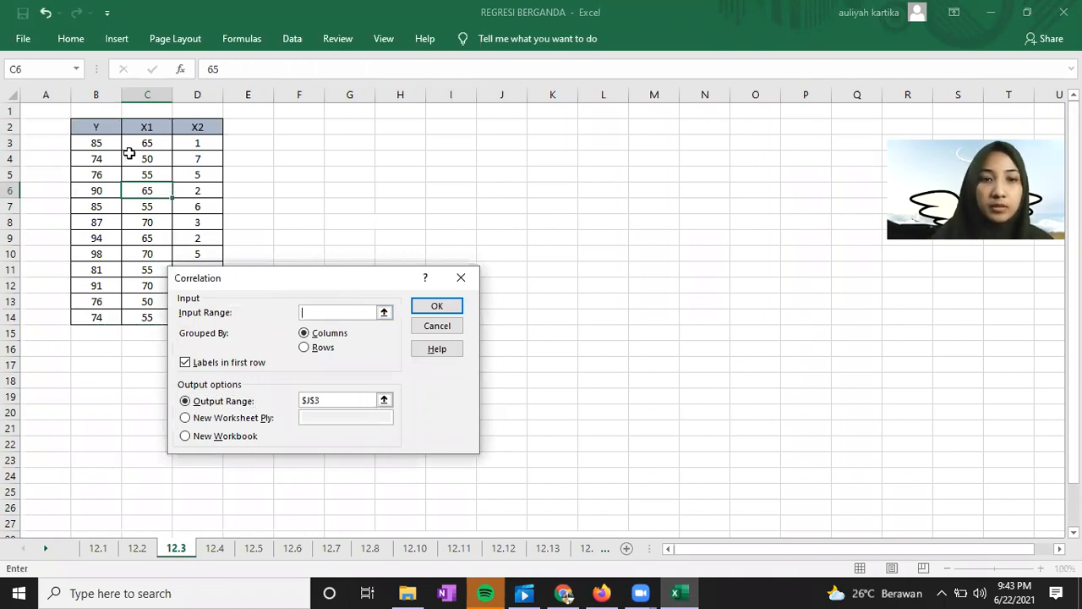
drag(90, 128, 178, 313)
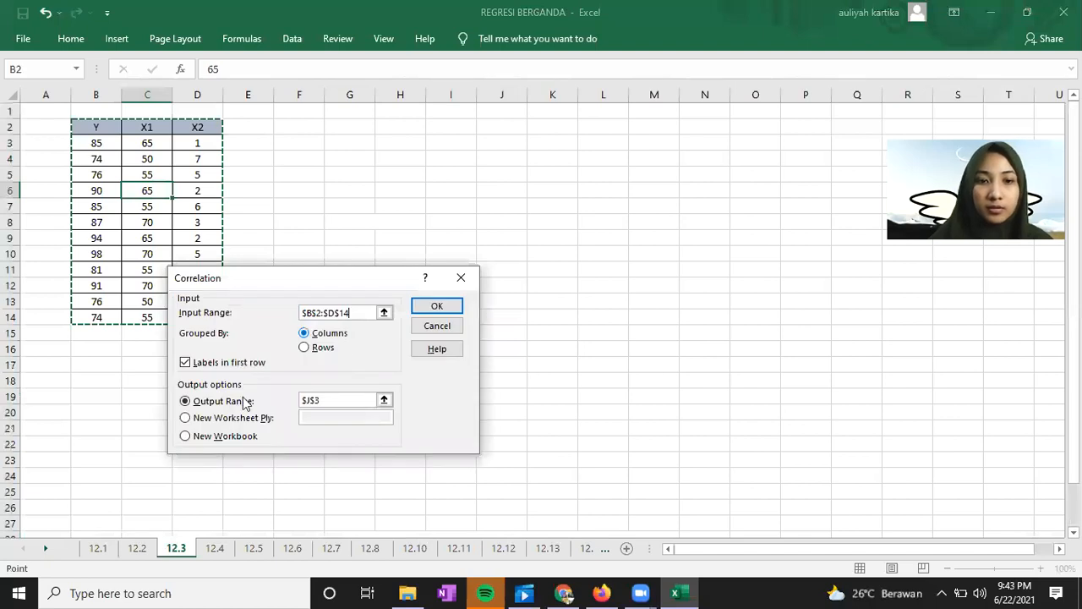
click(185, 363)
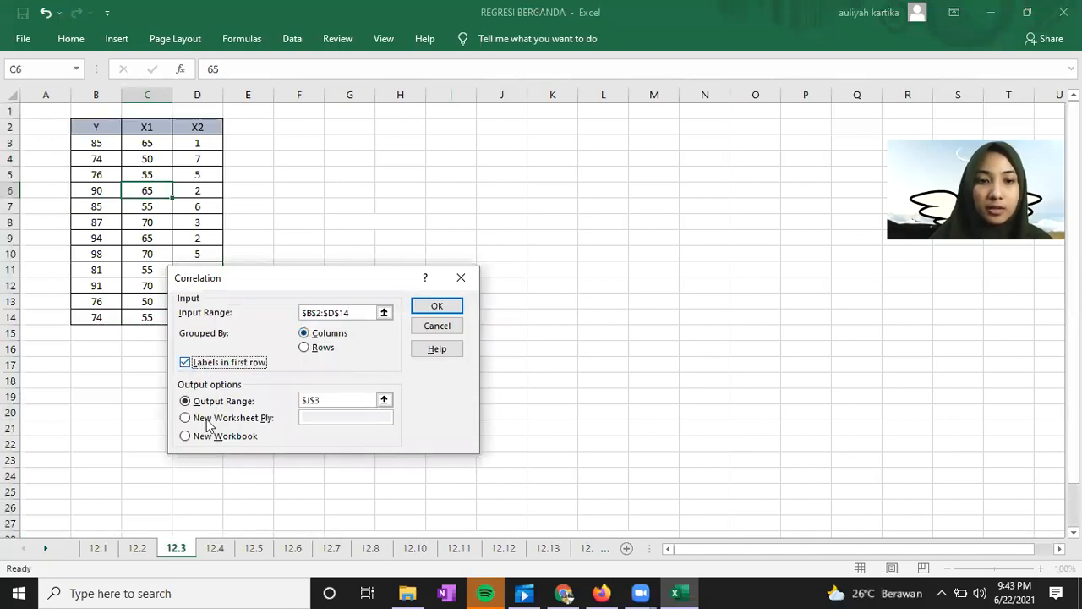
click(501, 143)
click(444, 308)
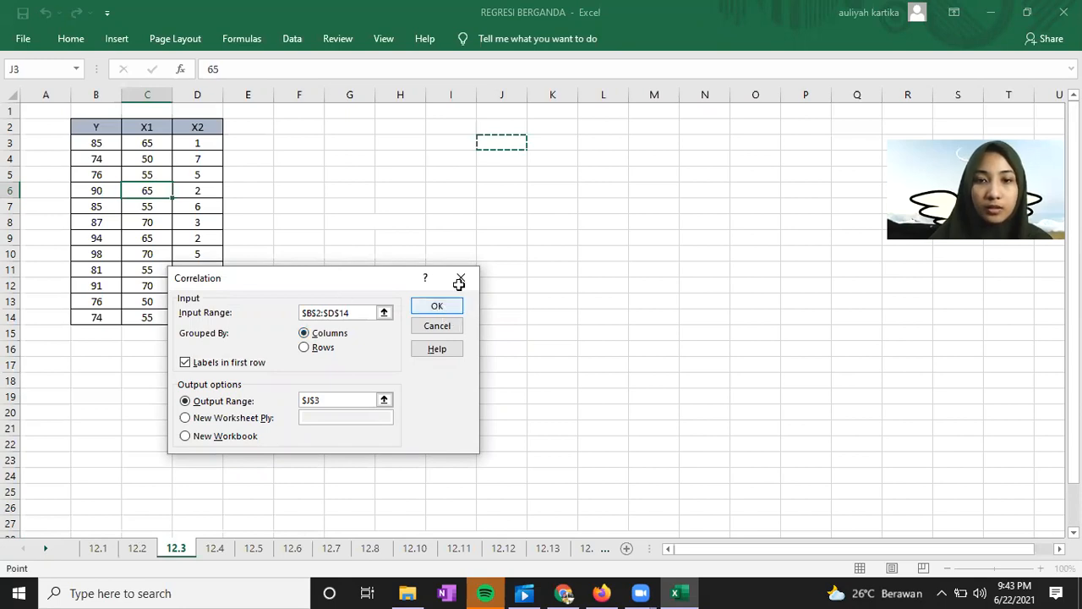
Examine the correlation coefficients of X1 and X2 with Y in the correlation table
click(538, 159)
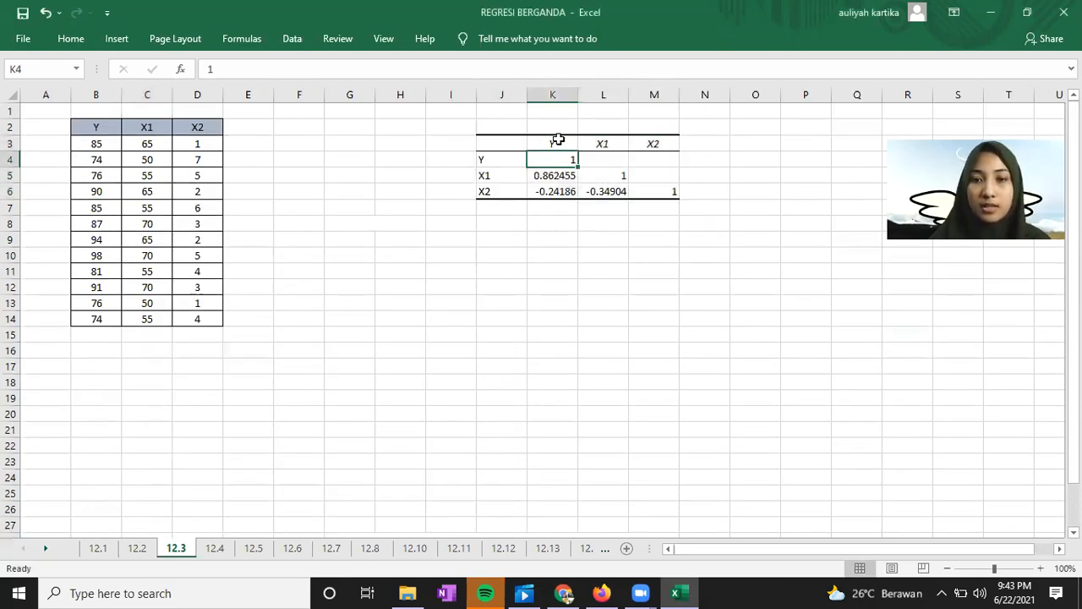
click(558, 140)
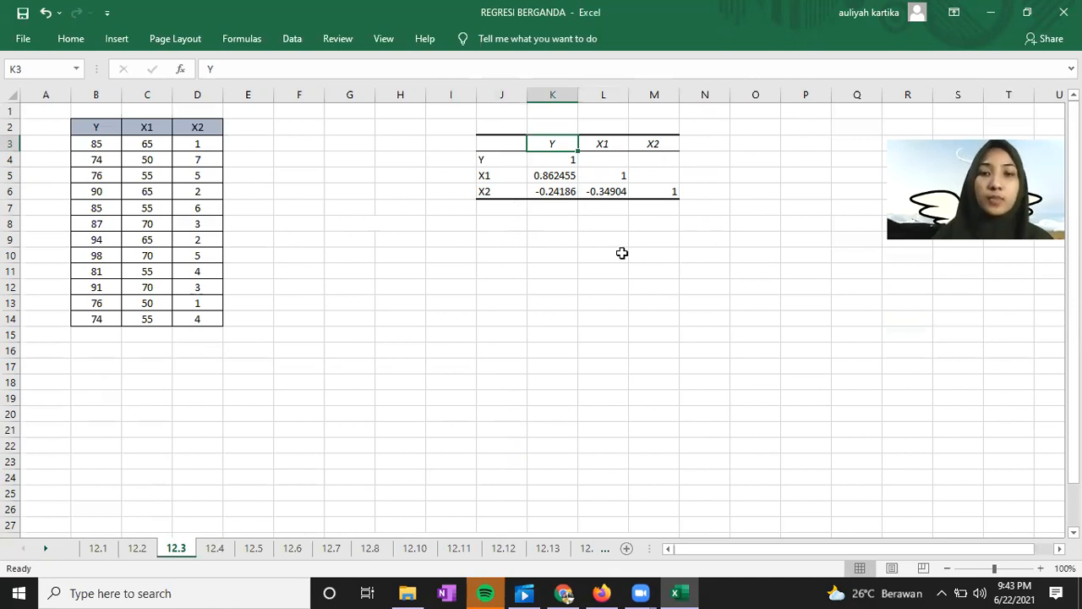
click(560, 187)
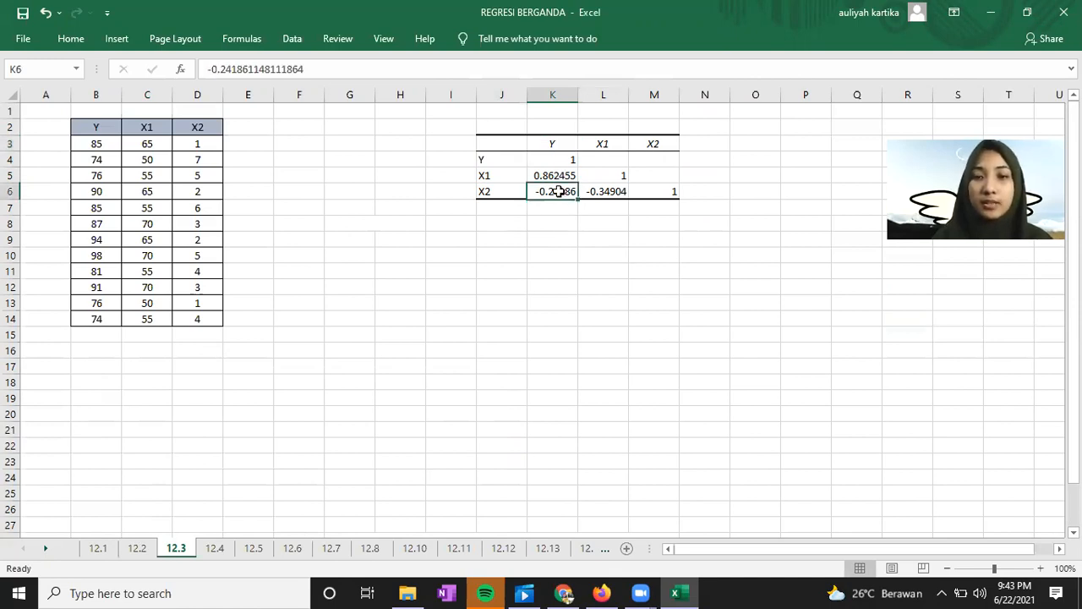
click(560, 176)
click(556, 187)
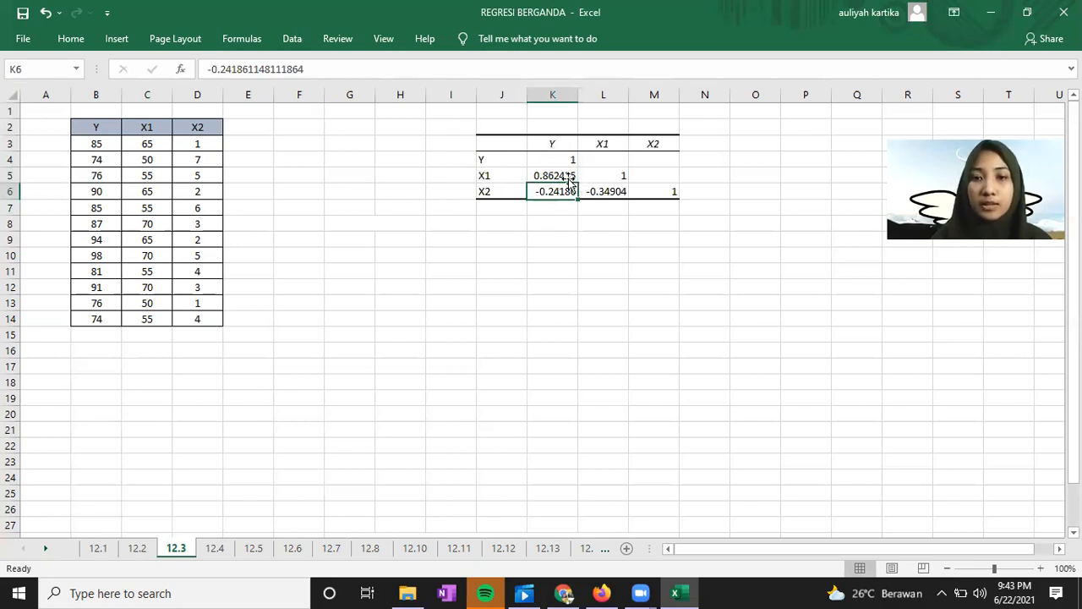
Start a Regression analysis from the data analysis tools and set its Y input range to B2:B14
click(292, 43)
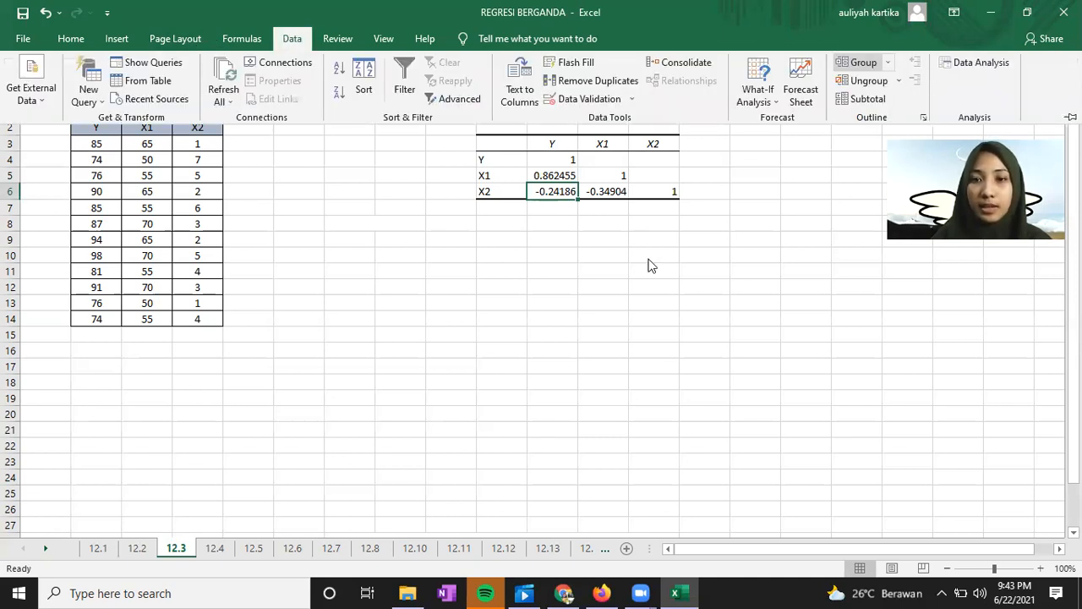
click(976, 62)
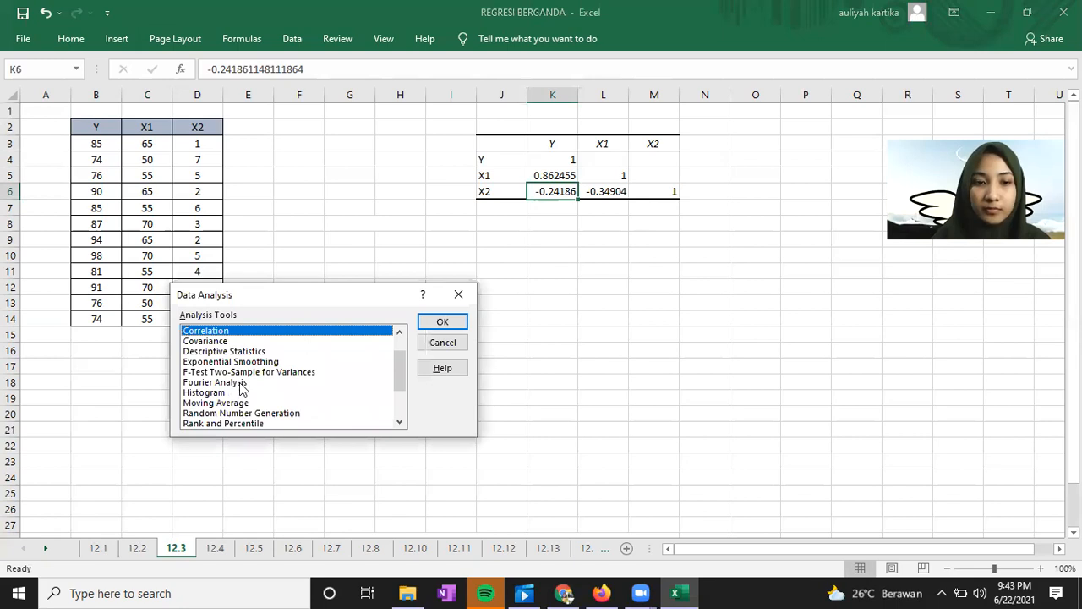
scroll(233, 397, down, 1)
click(222, 413)
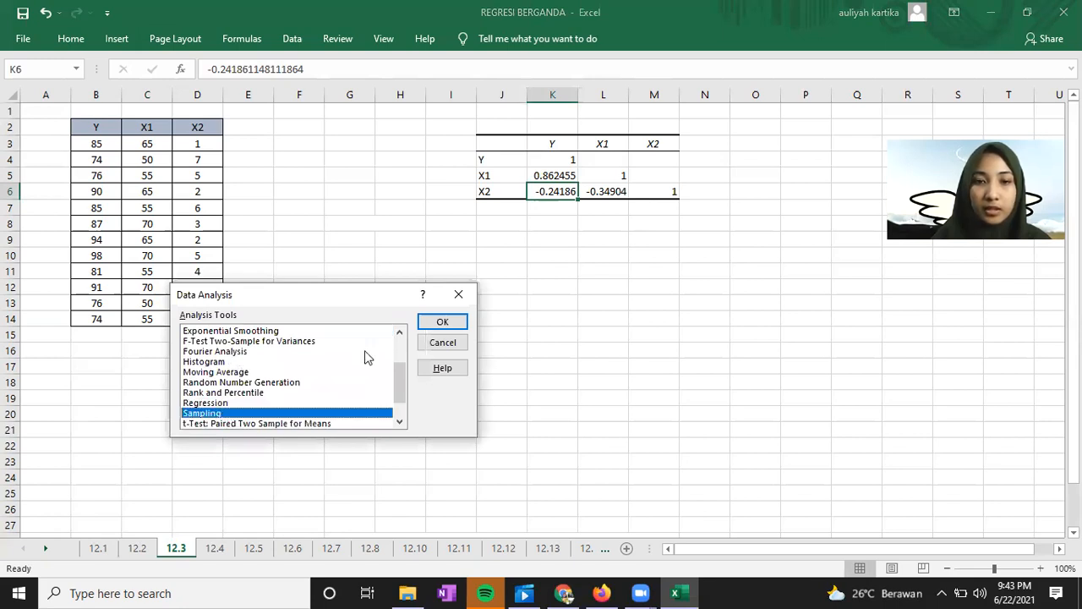
key(Up)
click(448, 326)
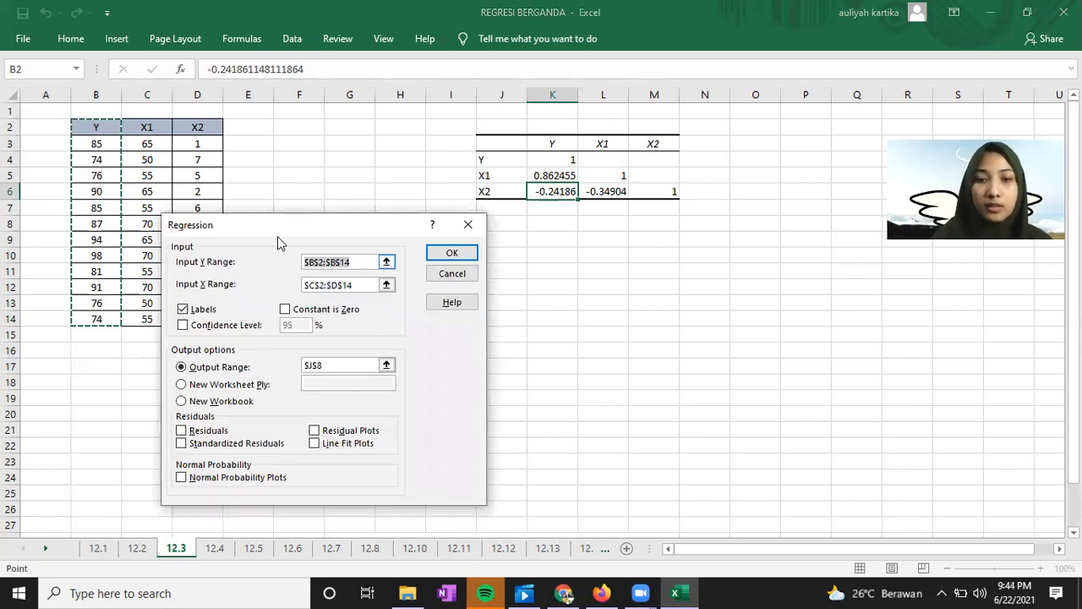
key(BackSpace)
drag(96, 127, 98, 318)
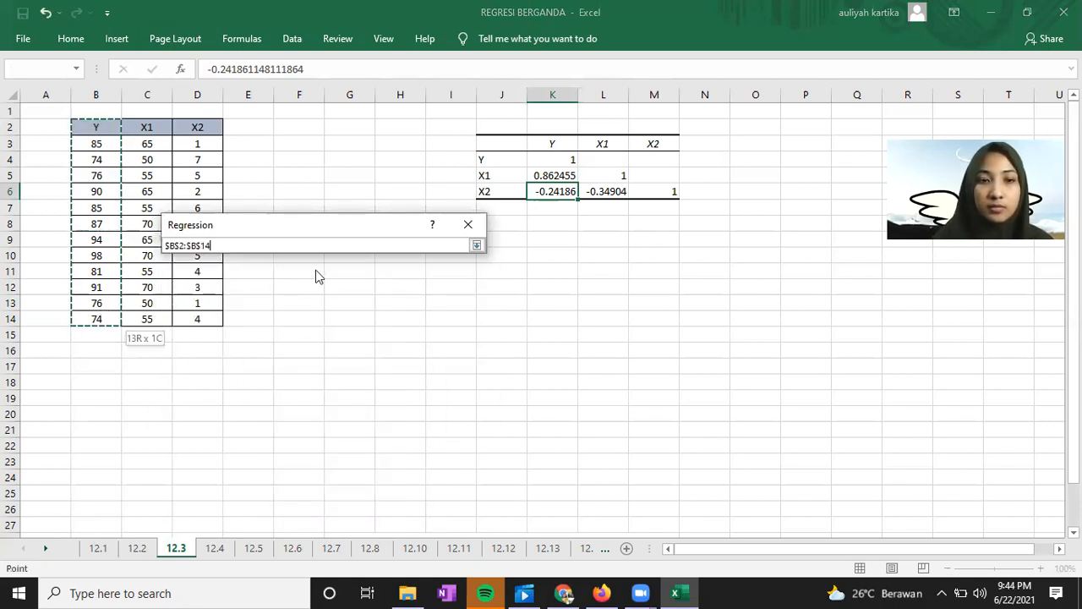
Set the regression's X input range to C2:D14 and its output range to J9, and generate the summary output
click(361, 285)
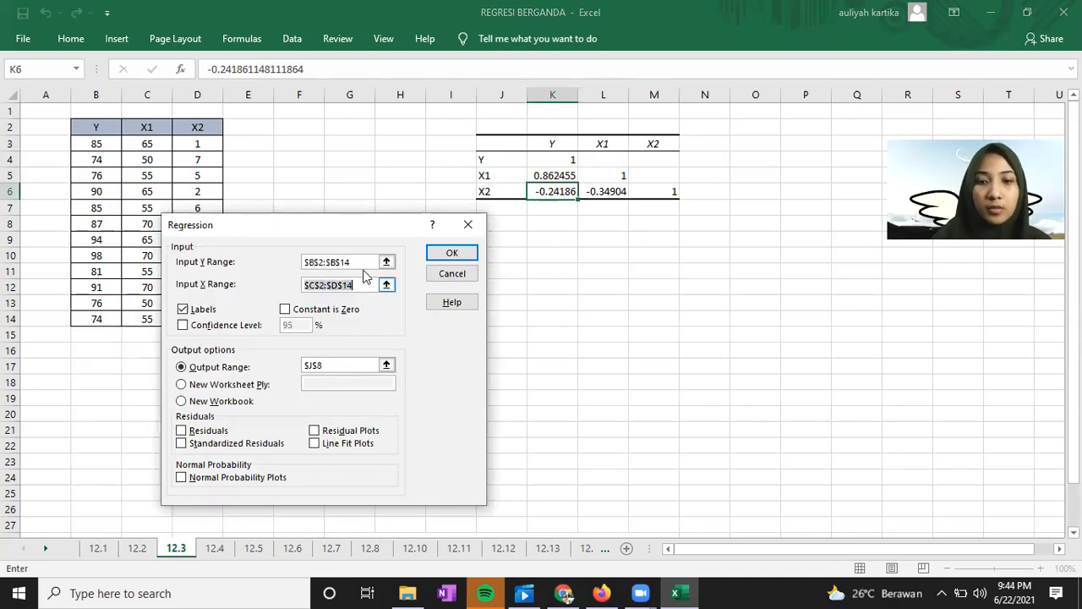
key(BackSpace)
drag(147, 127, 203, 319)
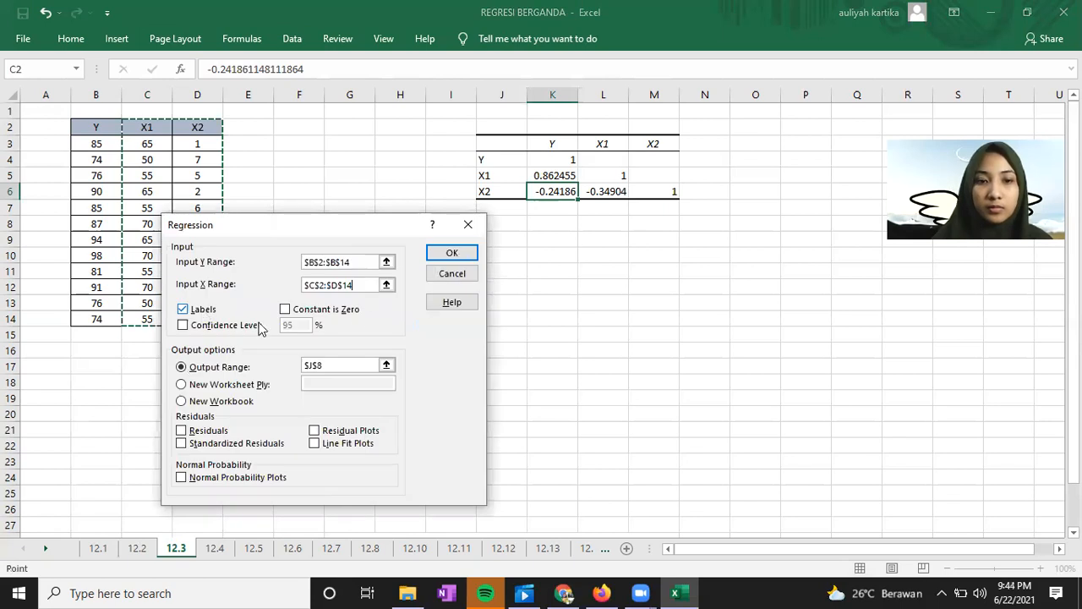
click(334, 365)
drag(340, 366, 296, 364)
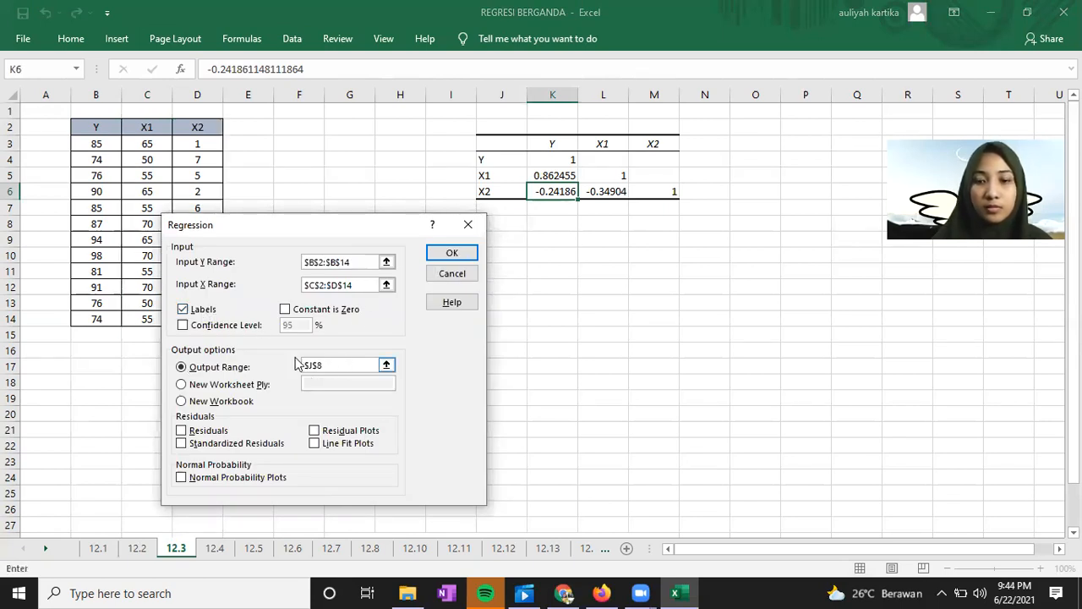
click(508, 239)
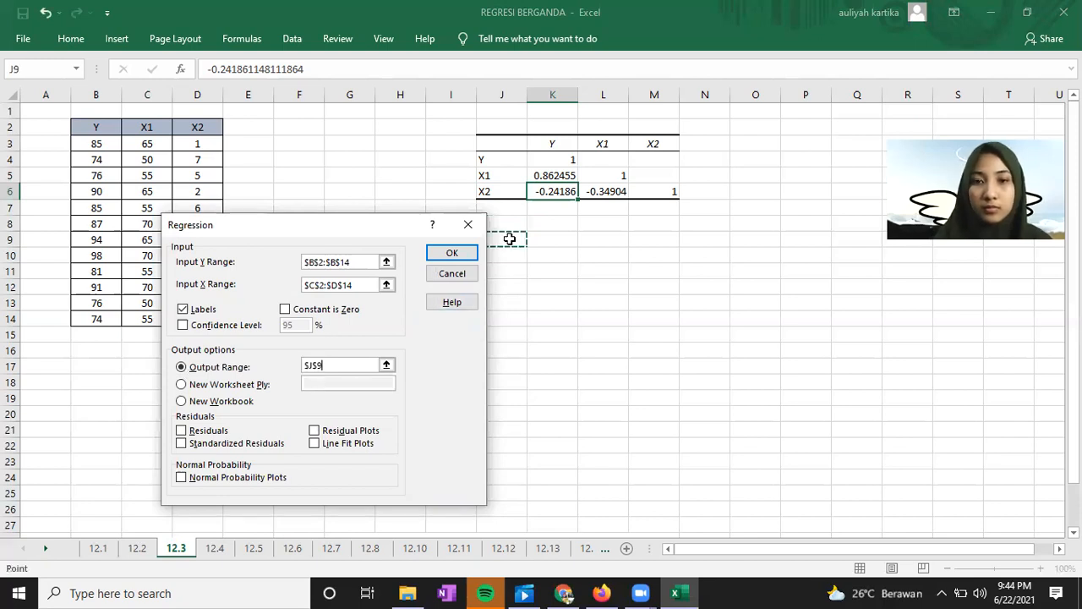
click(454, 252)
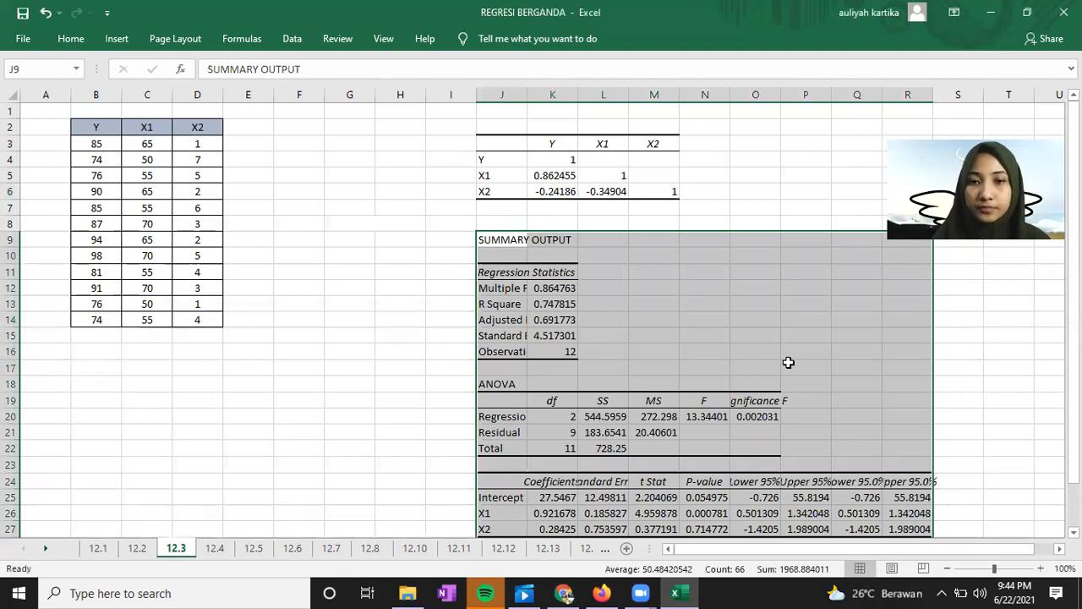
scroll(788, 362, down, 2)
scroll(988, 362, up, 1)
click(988, 366)
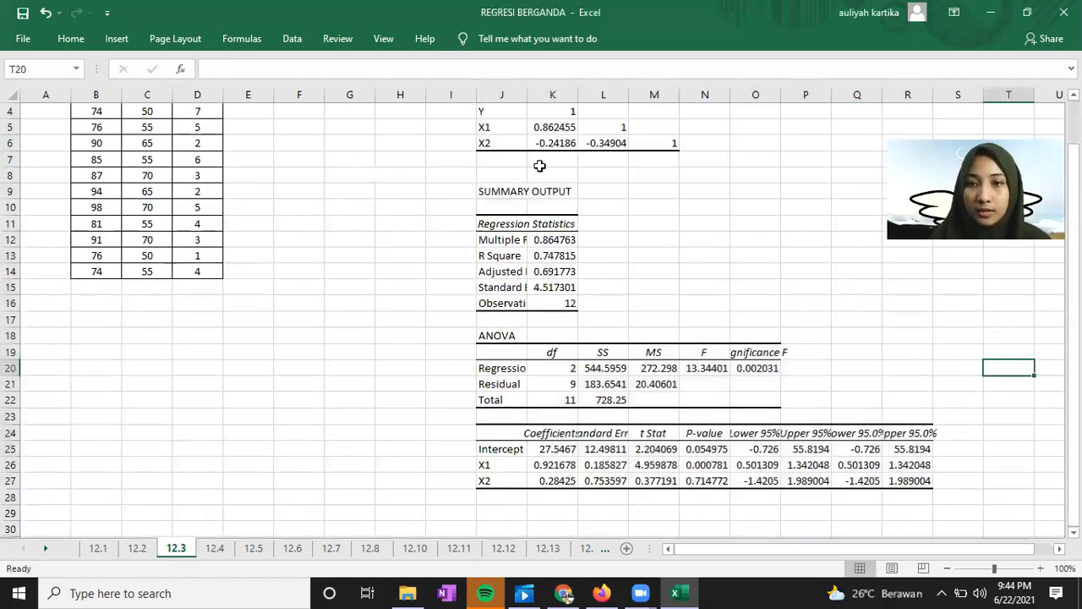
Widen columns J through L of the regression output and check the intercept, X1 and X2 coefficients
drag(528, 94, 601, 99)
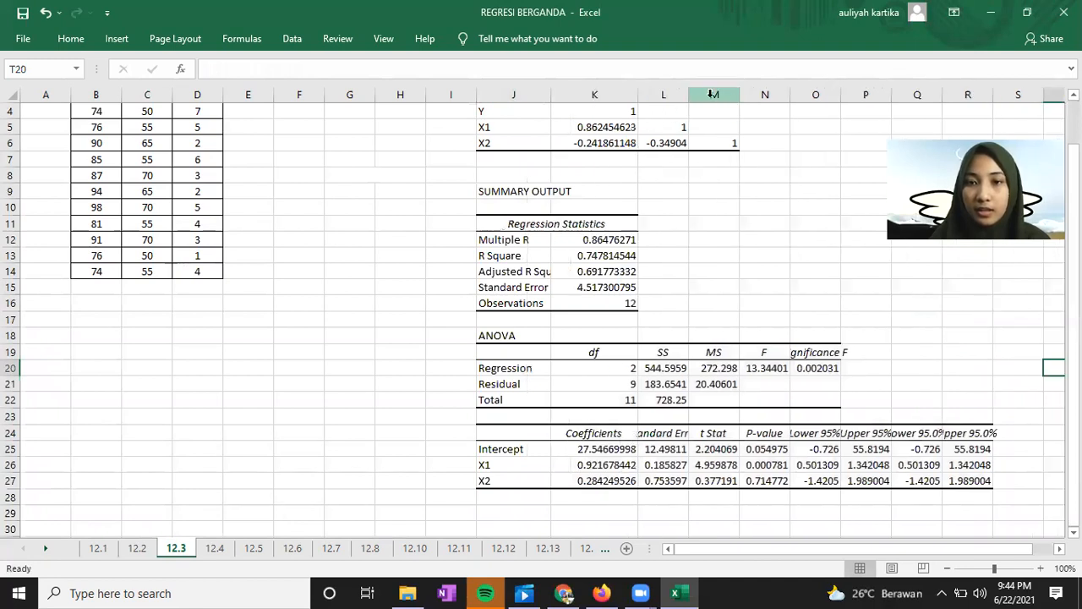
double_click(732, 100)
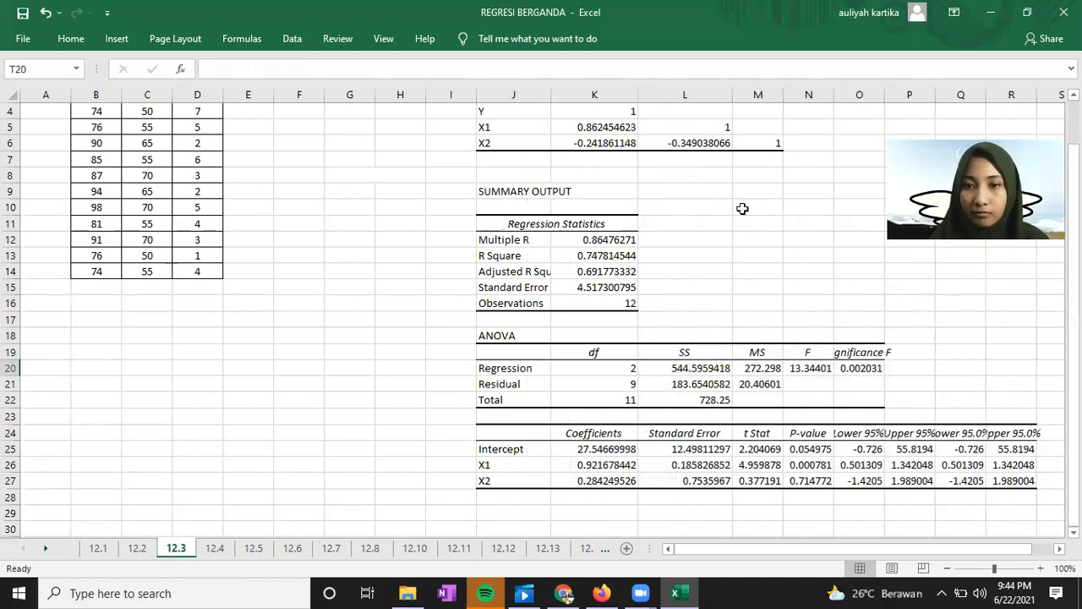
scroll(571, 245, down, 1)
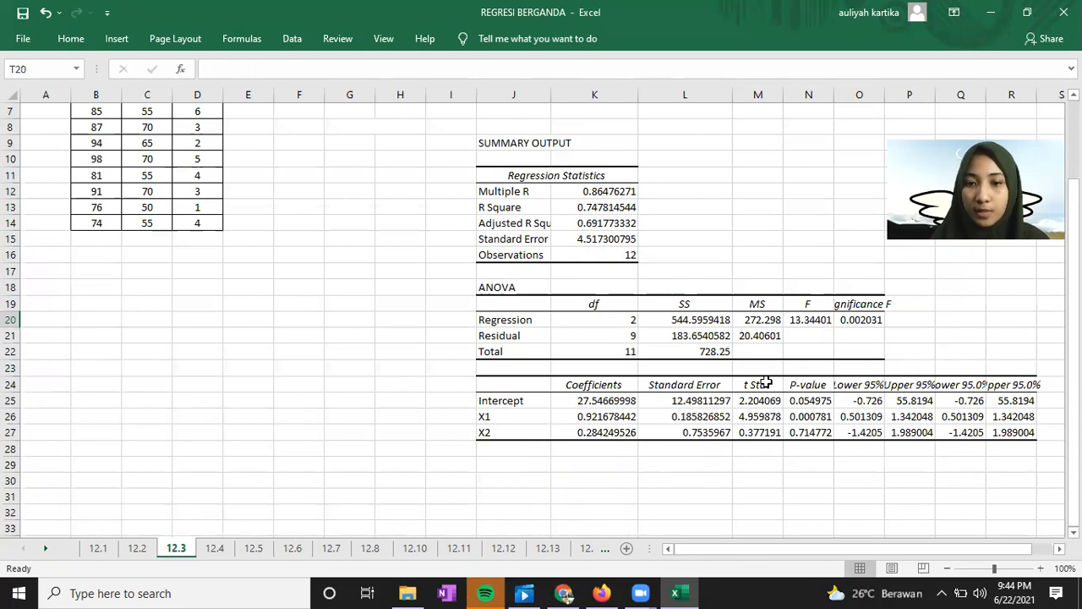
scroll(600, 365, down, 1)
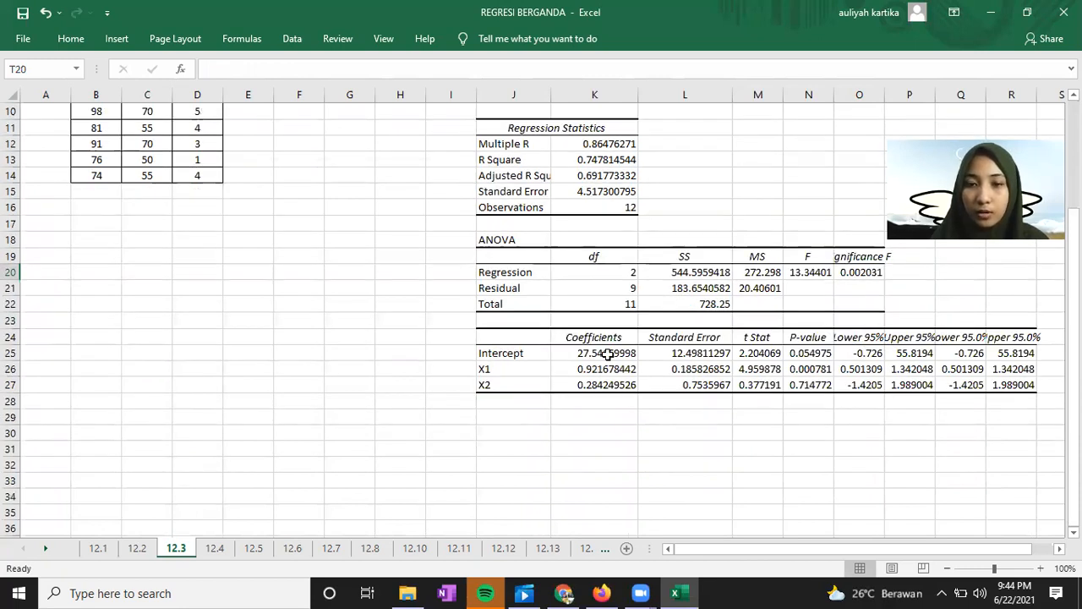
click(608, 355)
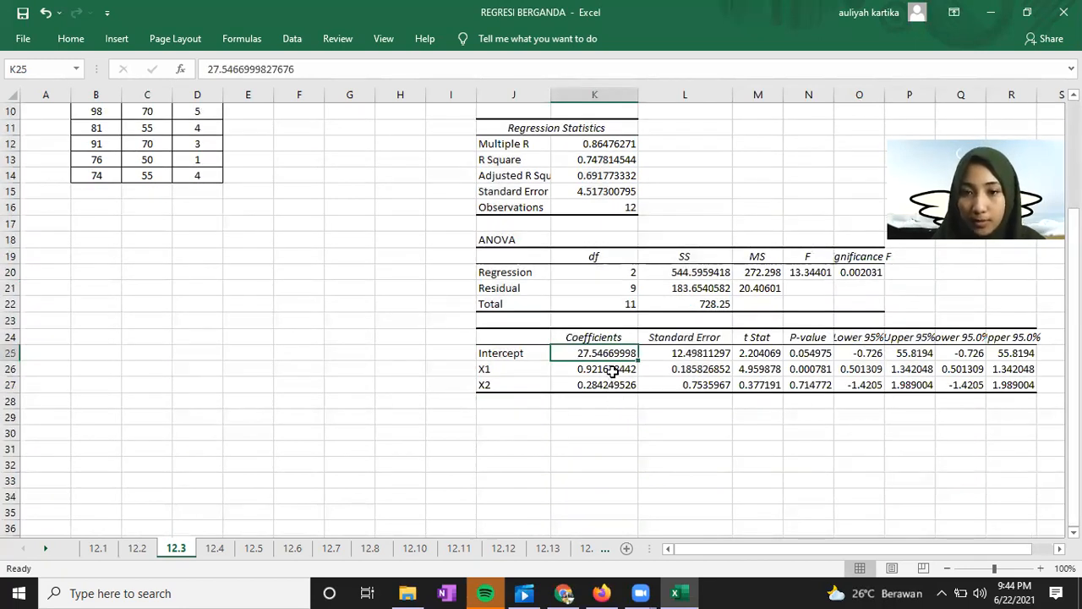
click(611, 371)
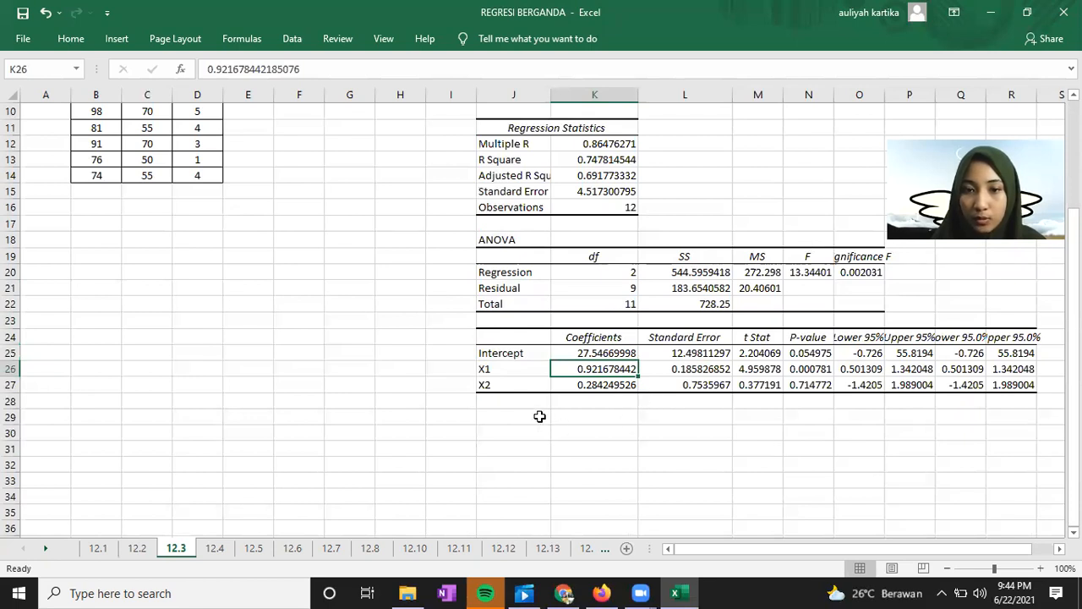
click(608, 390)
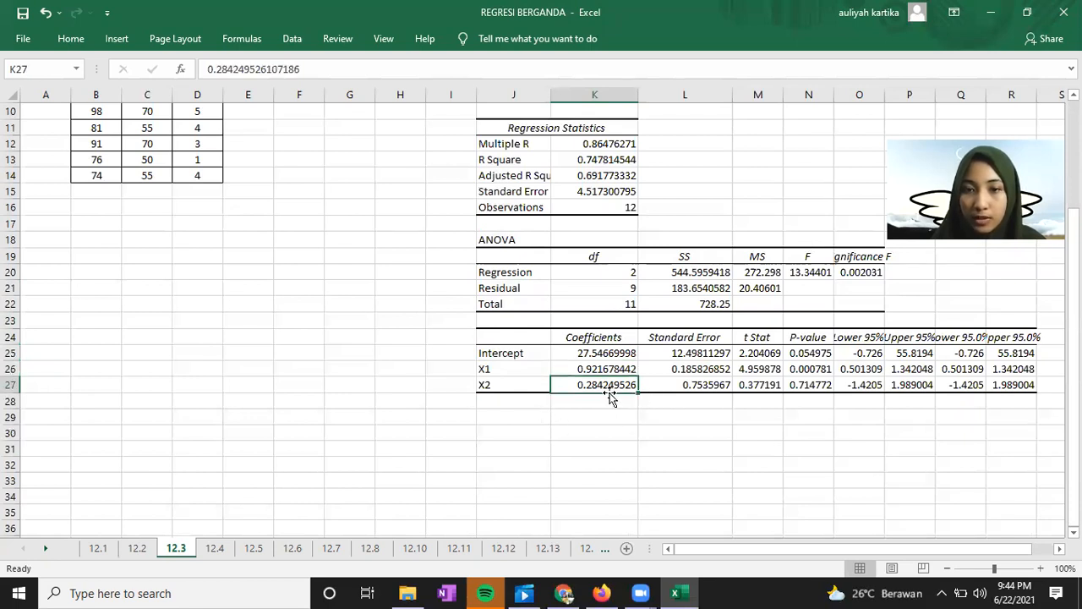
Start the estimated regression equation in J30 with the intercept truncated to five decimals, as "Y= 27.54669 +"
click(511, 431)
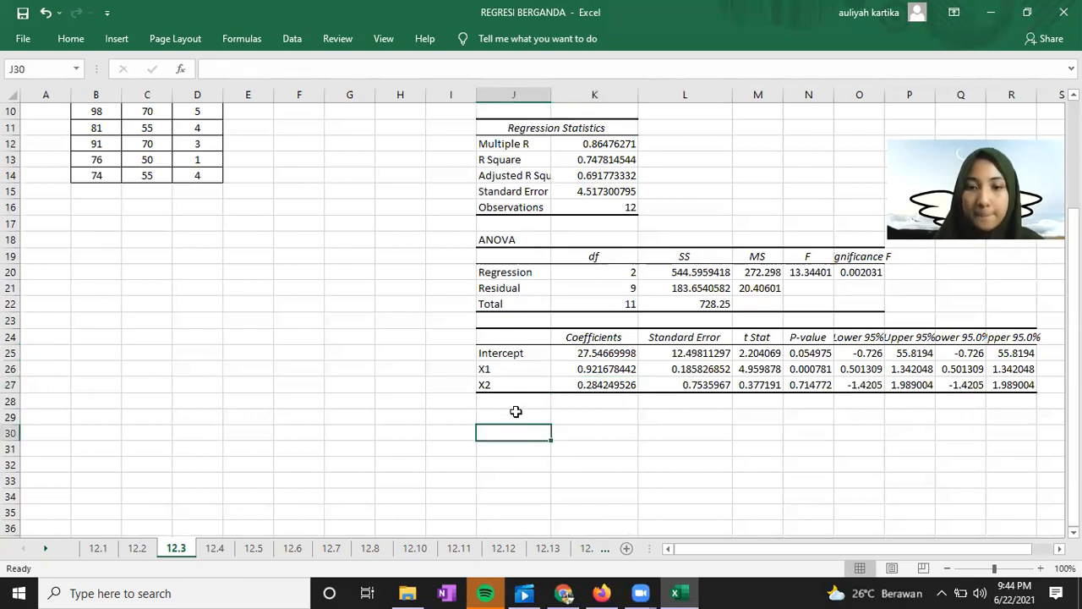
text(Y=)
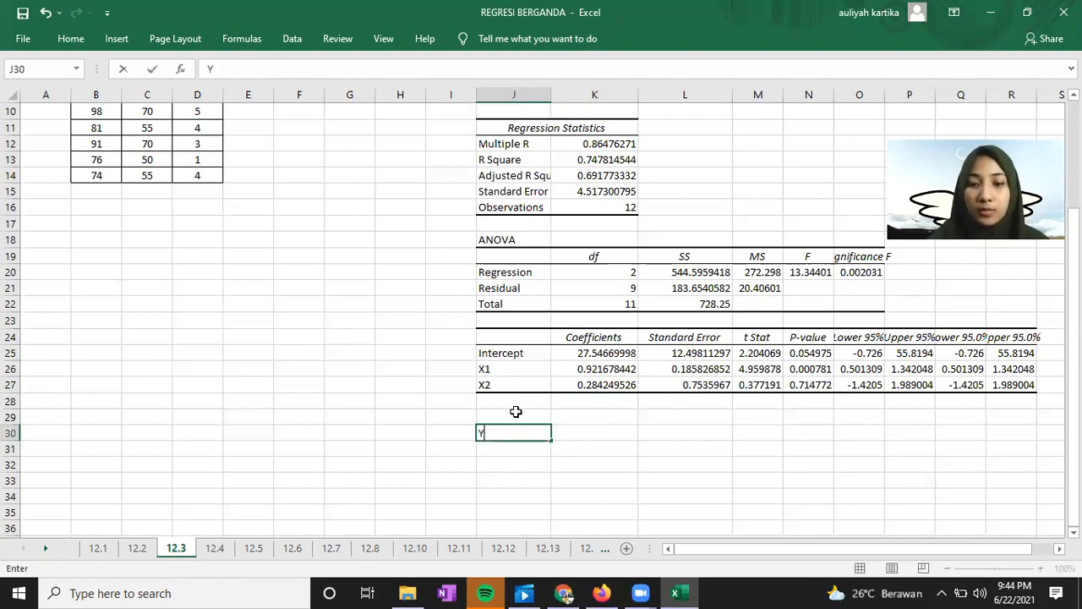
click(593, 353)
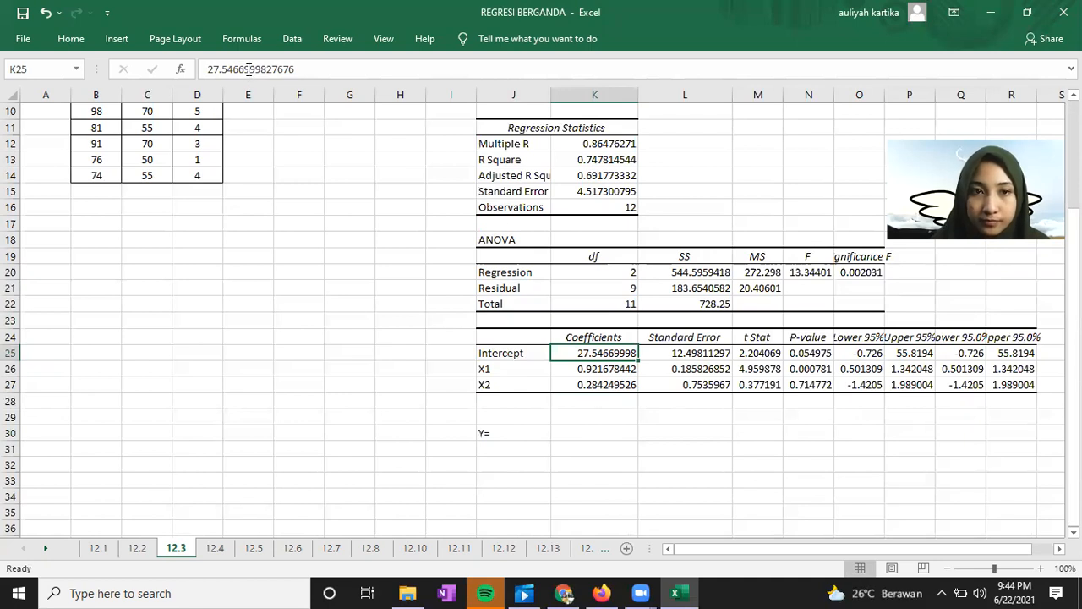
drag(199, 70, 250, 70)
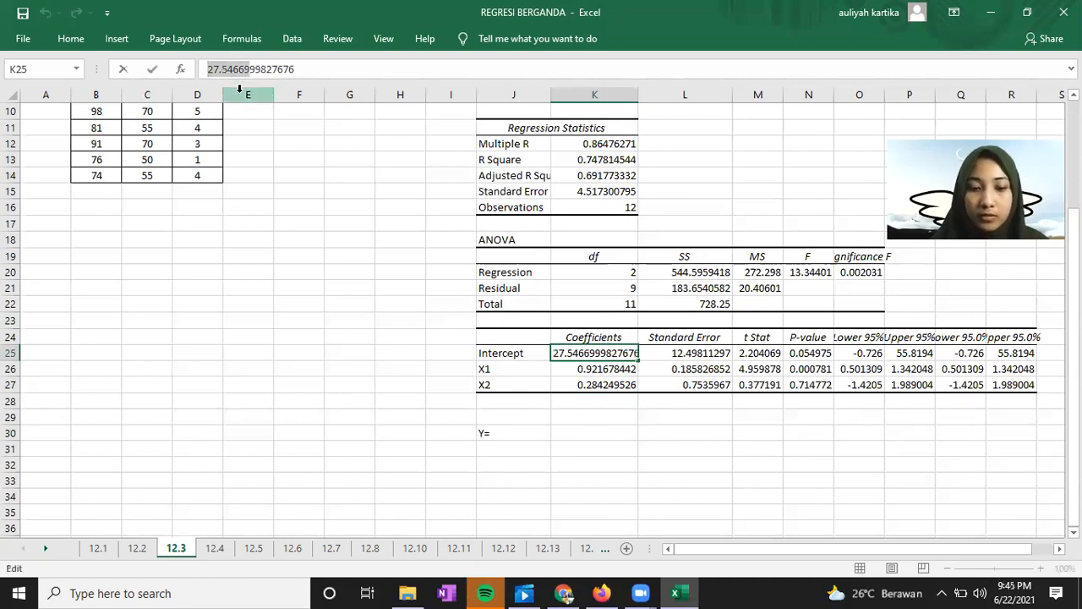
click(486, 431)
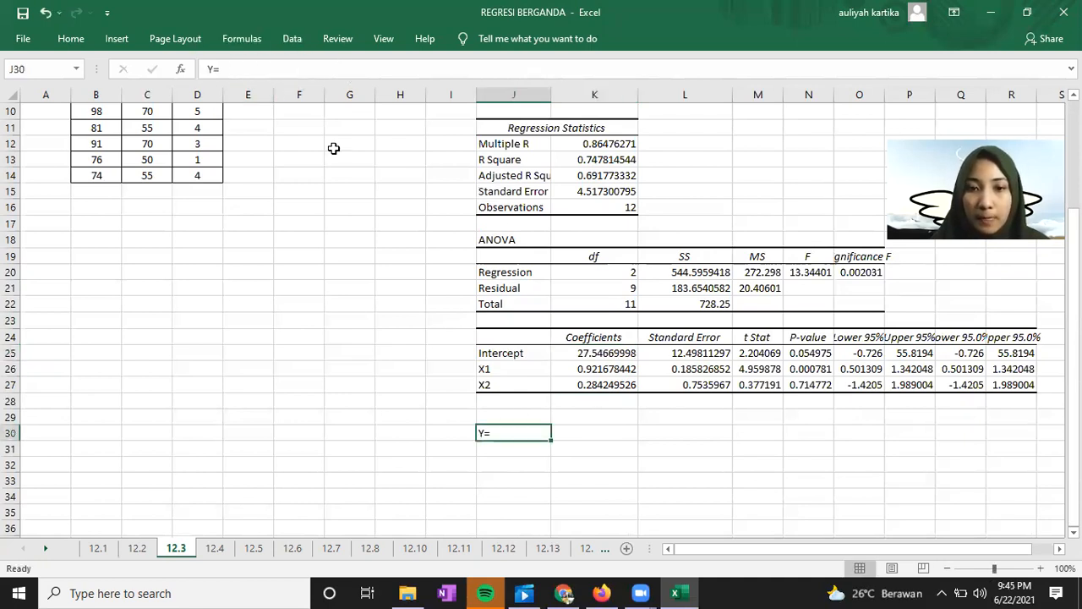
click(247, 70)
text(27.54669)
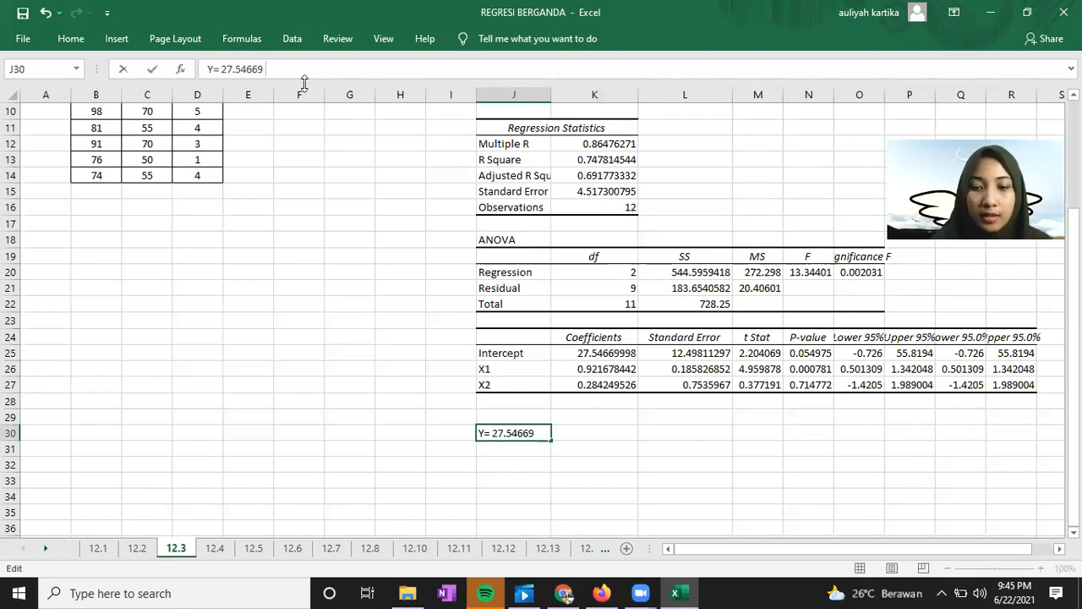
text(+)
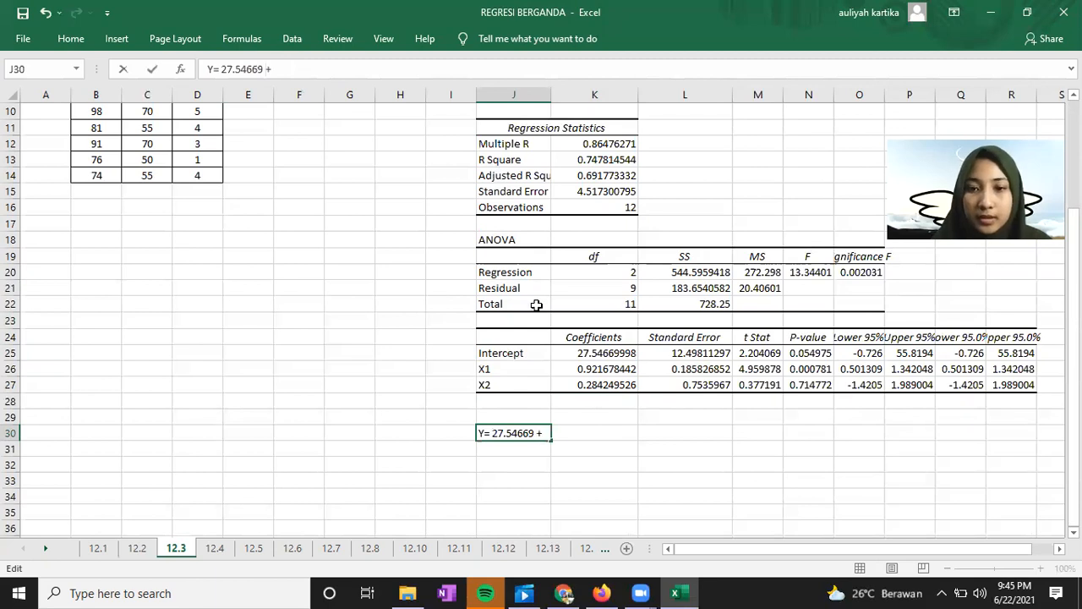
Append the X1 term to the equation in J30 as "0.921678X1 +", copying the coefficient from K26
click(612, 369)
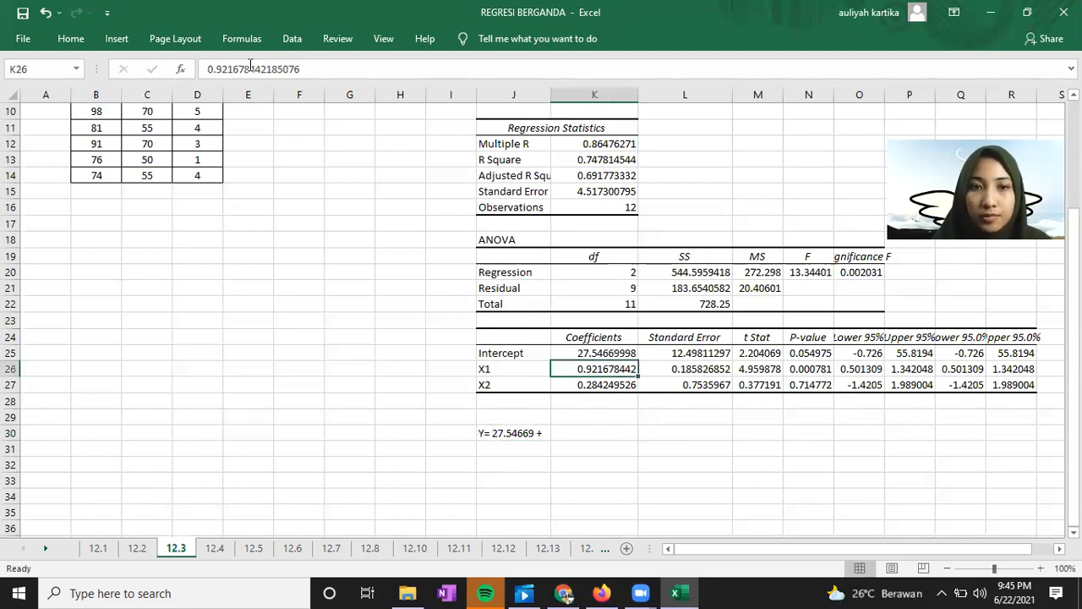
drag(249, 70, 192, 72)
key(ctrl+c)
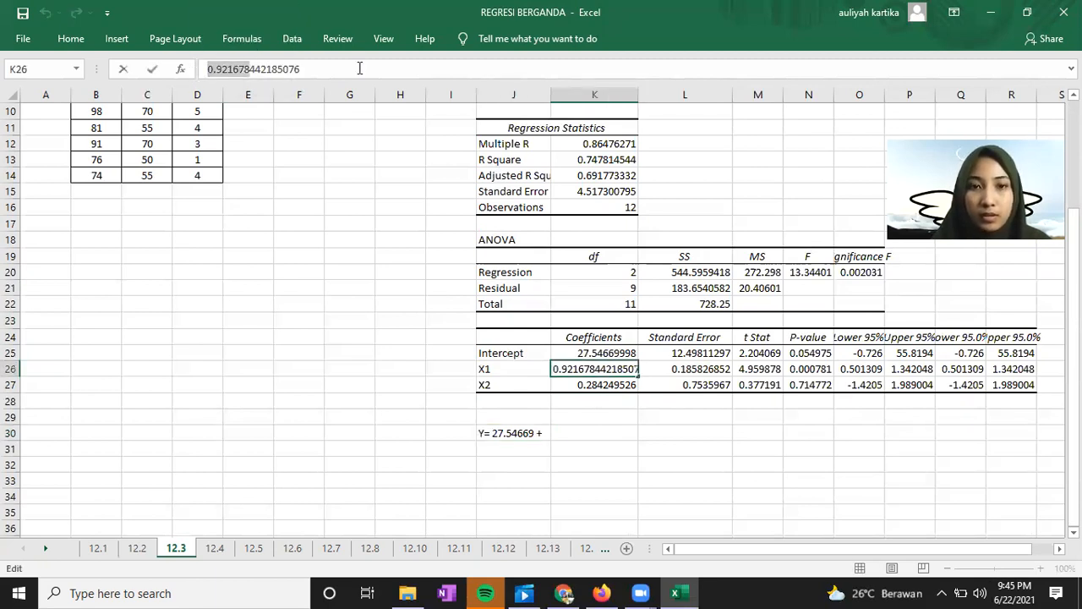
click(556, 432)
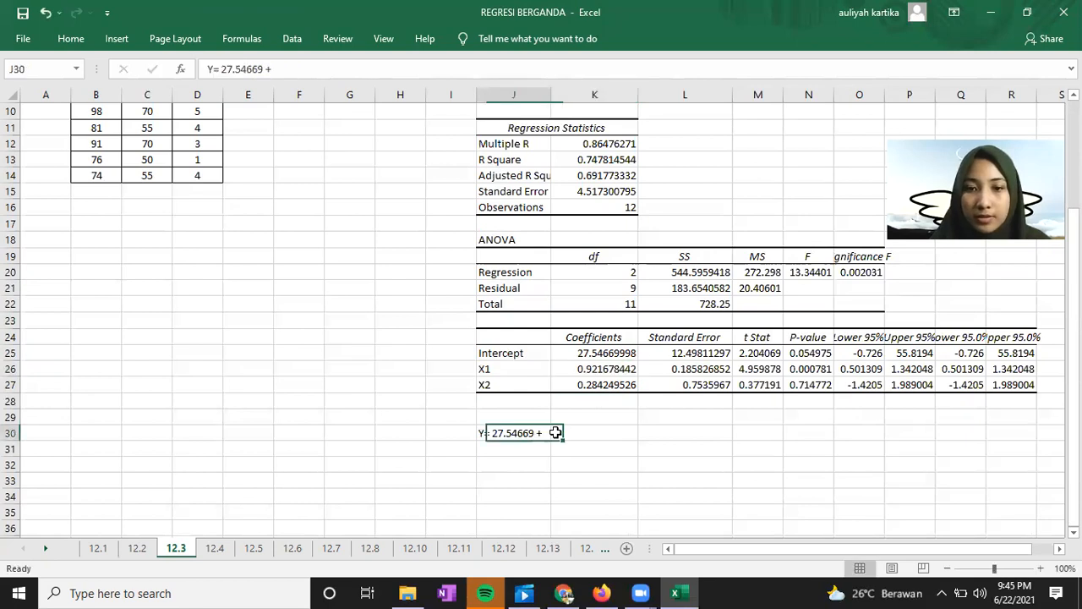
click(294, 69)
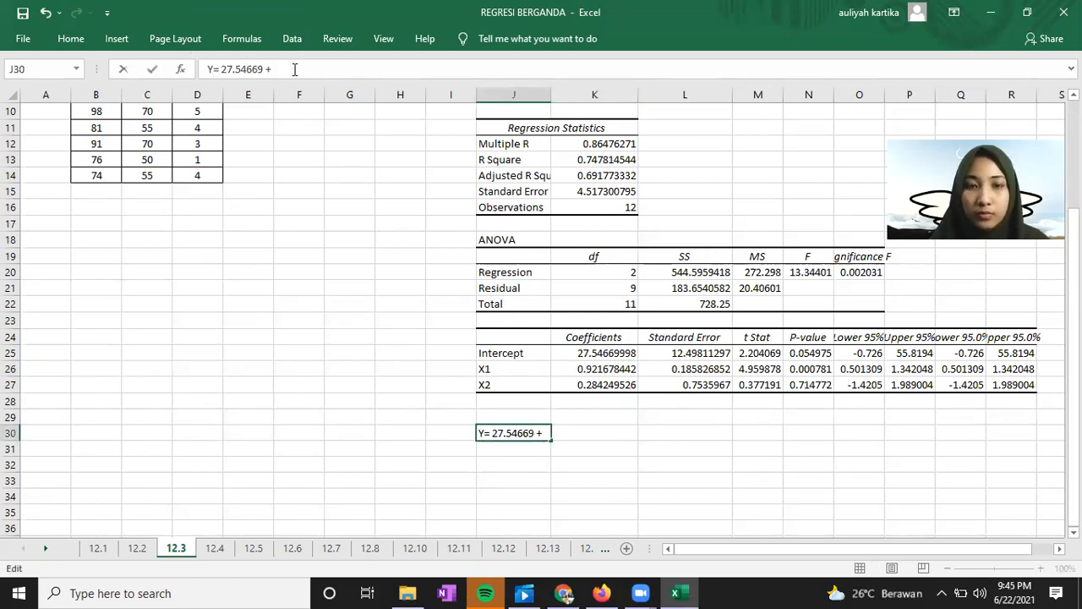
key(ctrl+v)
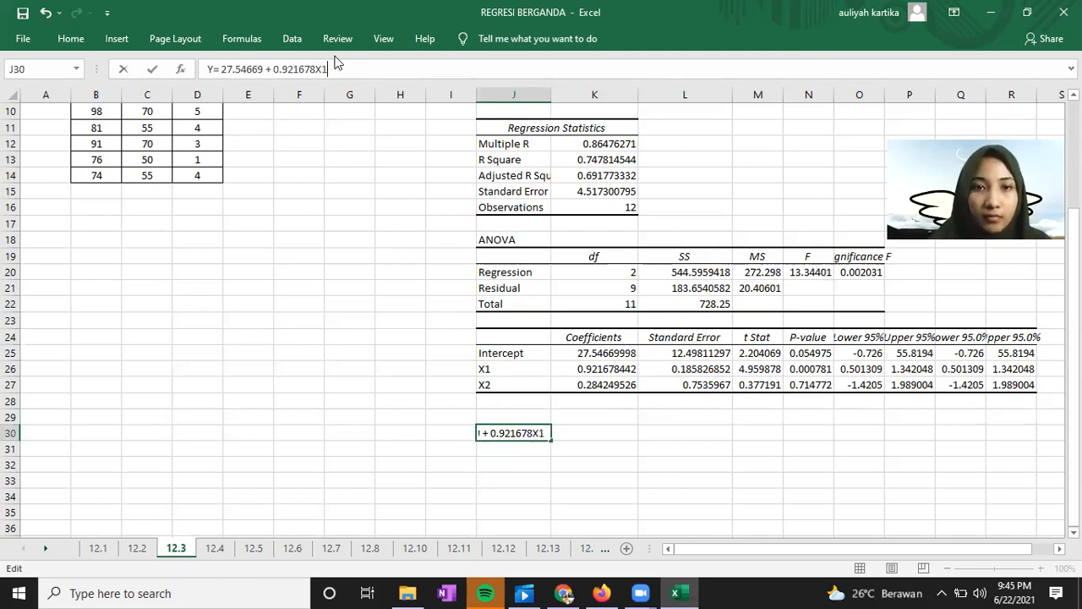
text(X1 +)
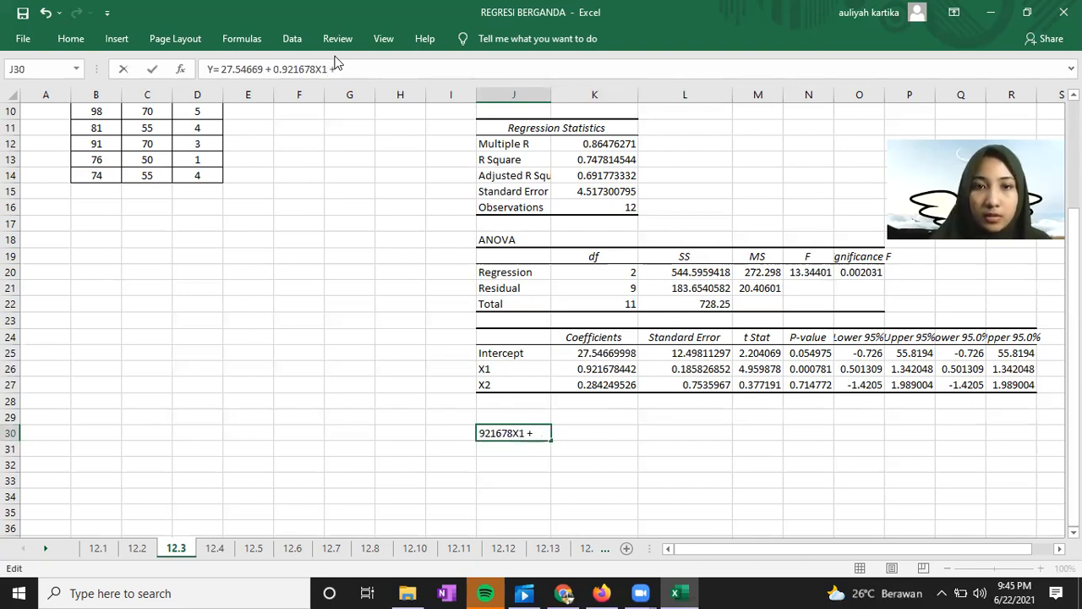
Complete the equation in J30 with the term "0.284249X2", copying the coefficient from K27
click(596, 385)
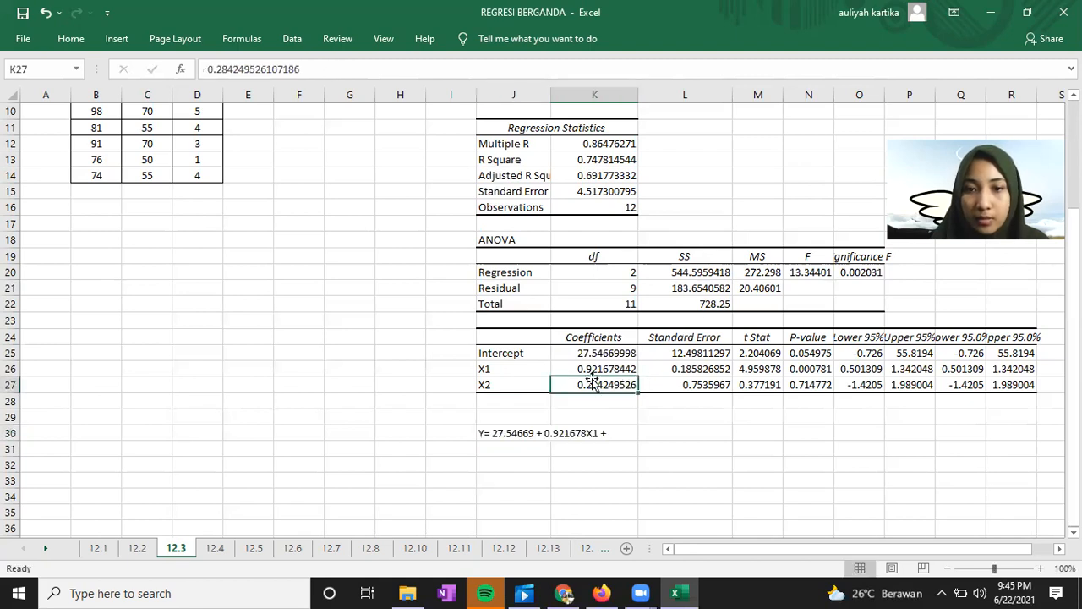
drag(248, 71, 208, 71)
key(ctrl+c)
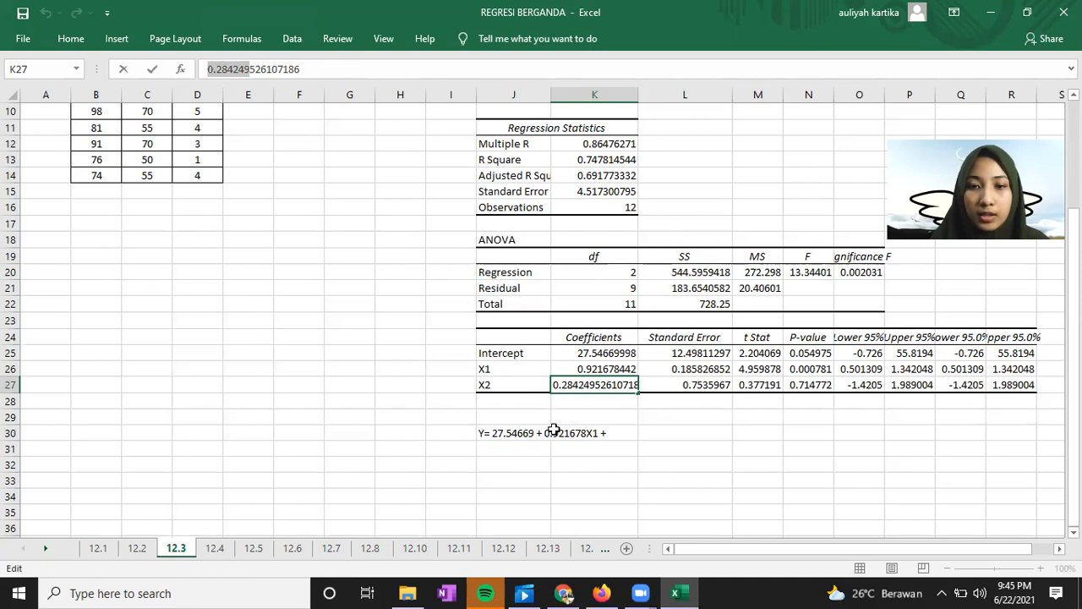
click(514, 428)
click(344, 69)
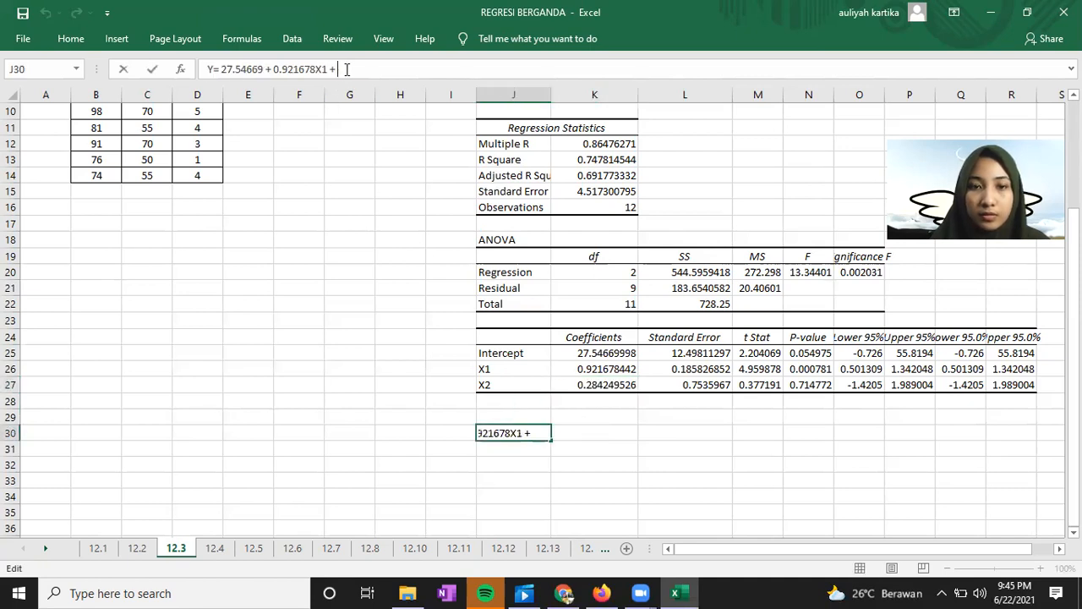
key(ctrl+v)
text(X@)
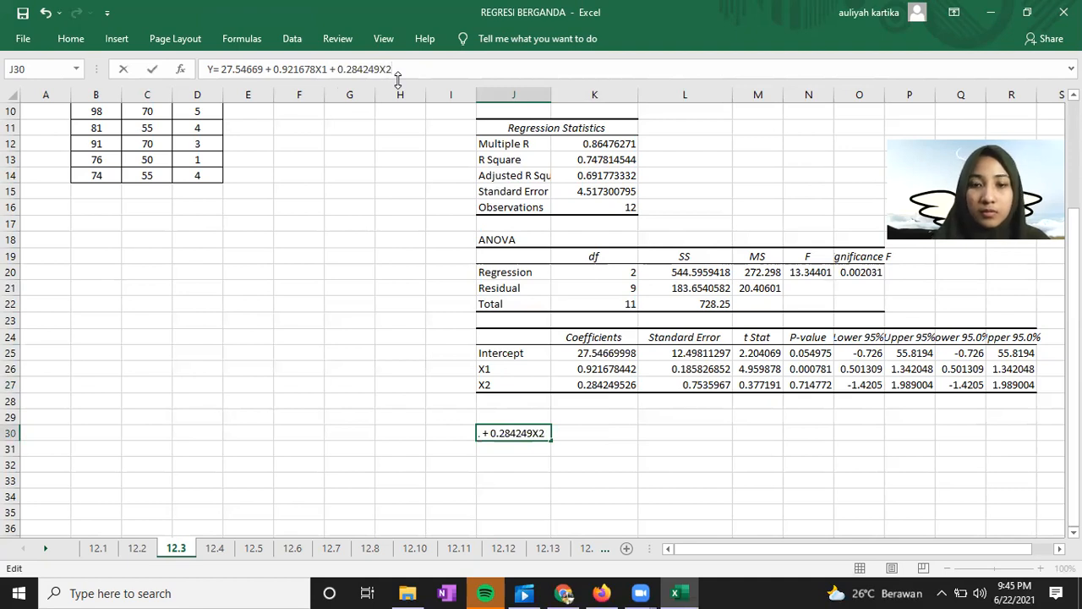
key(Return)
Highlight J29:L30 in yellow, and merge the cells with the equation centred horizontally and vertically
drag(490, 415, 640, 434)
click(70, 38)
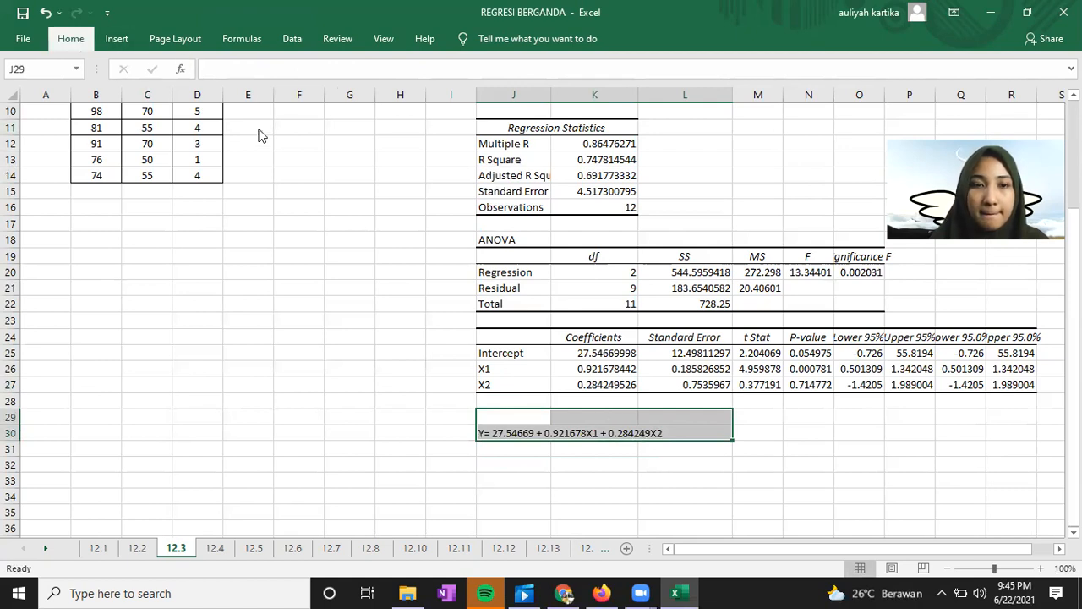
click(203, 99)
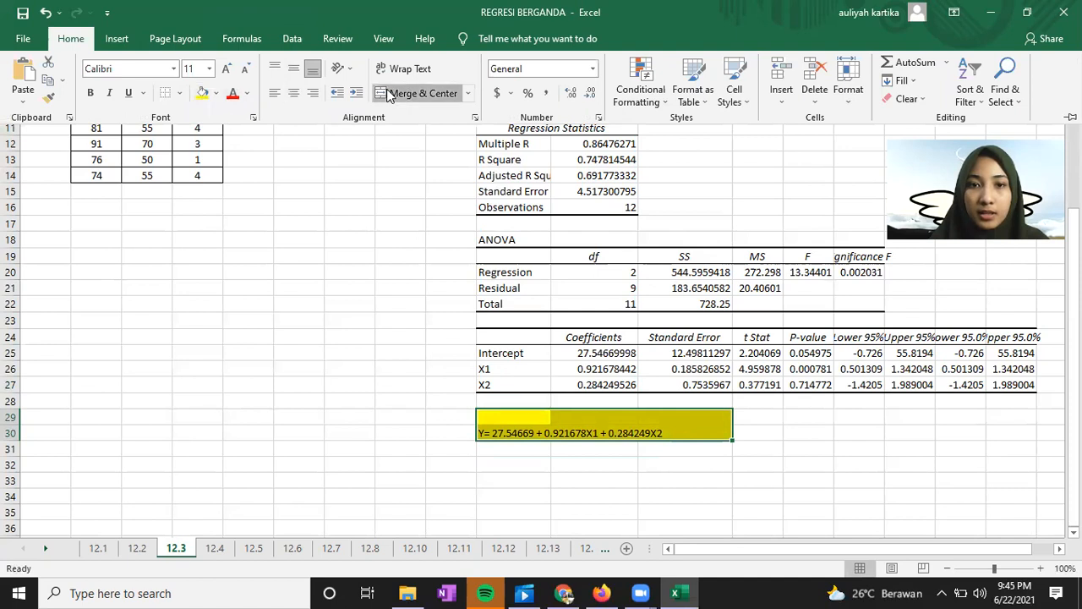
click(419, 93)
click(294, 68)
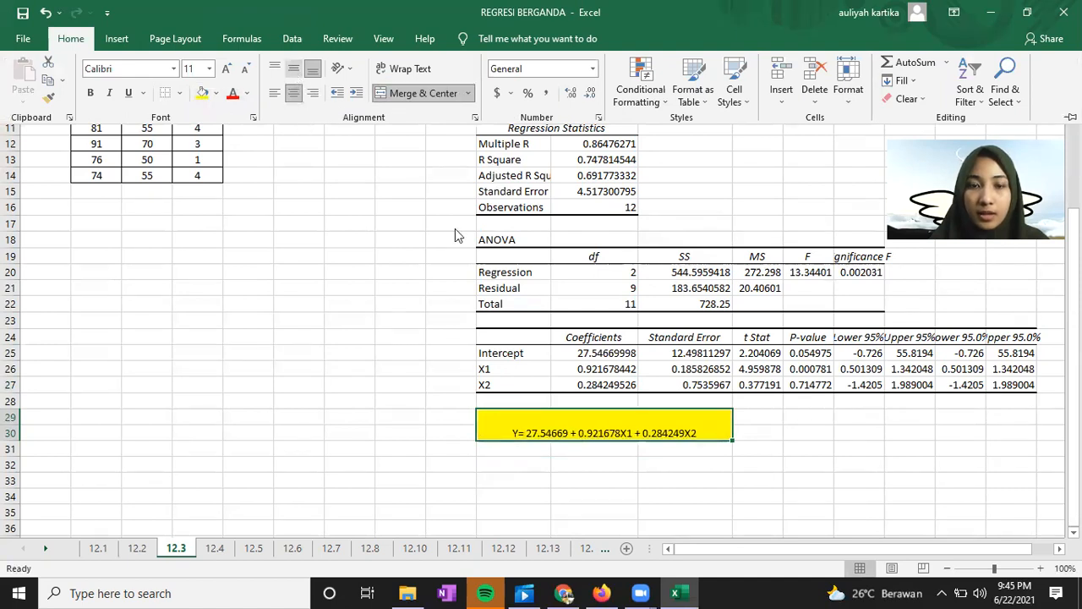
key(ctrl+F1)
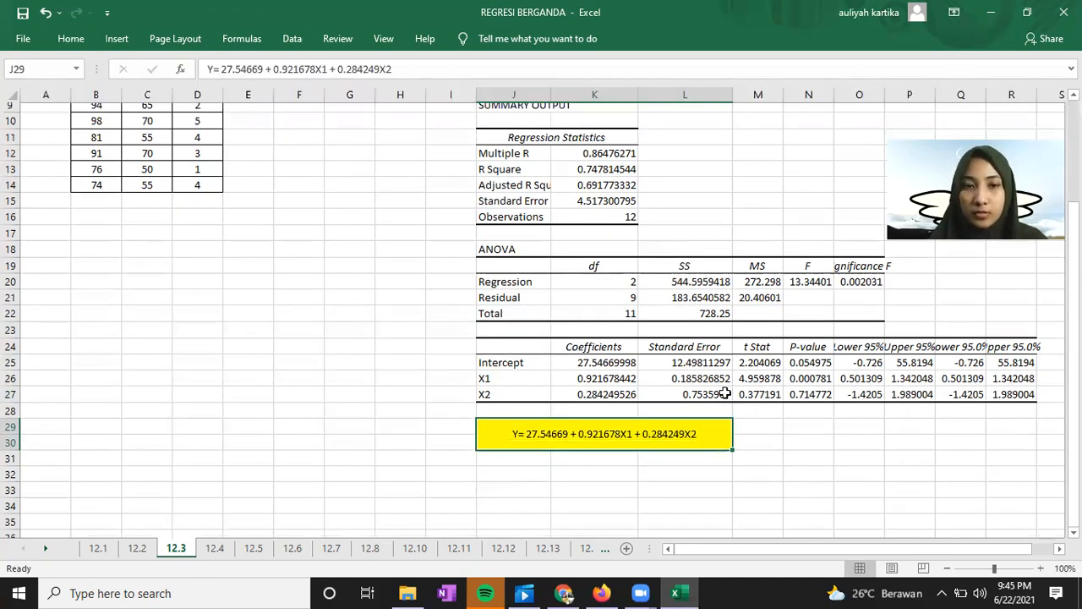
scroll(761, 322, up, 3)
click(734, 363)
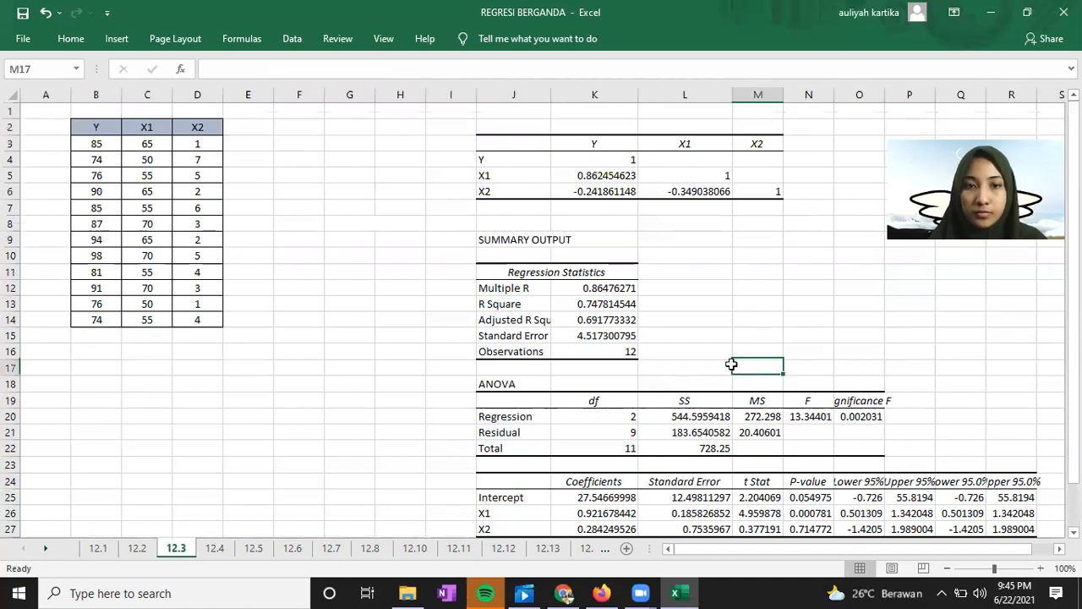
scroll(584, 373, down, 1)
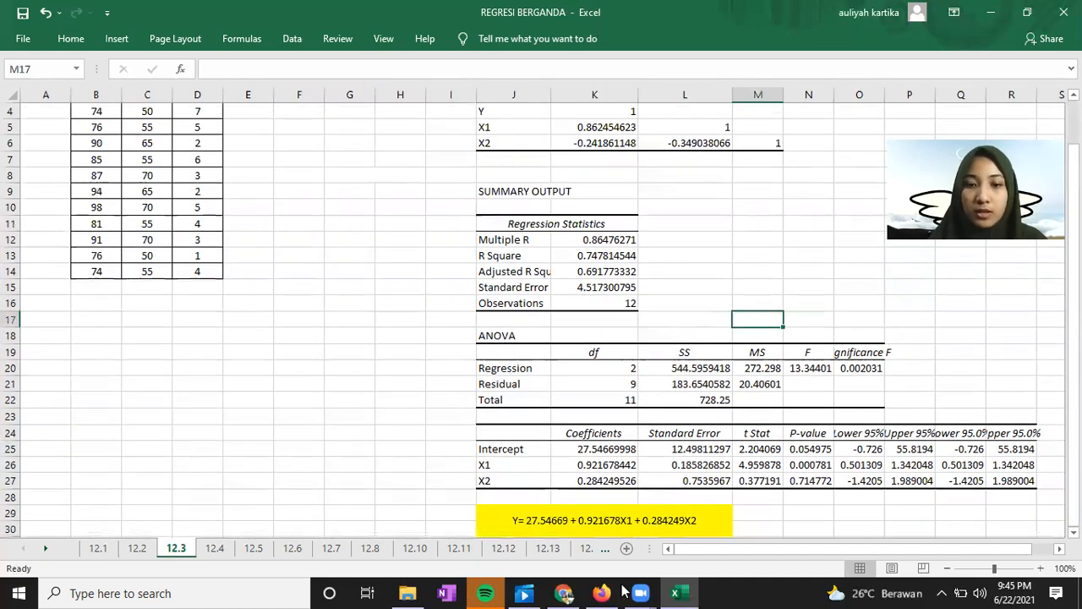
Switch to the textbook PDF in Chrome, read exercise 12.4 and its animal weight data, and return to the Excel workbook
key(alt+Tab)
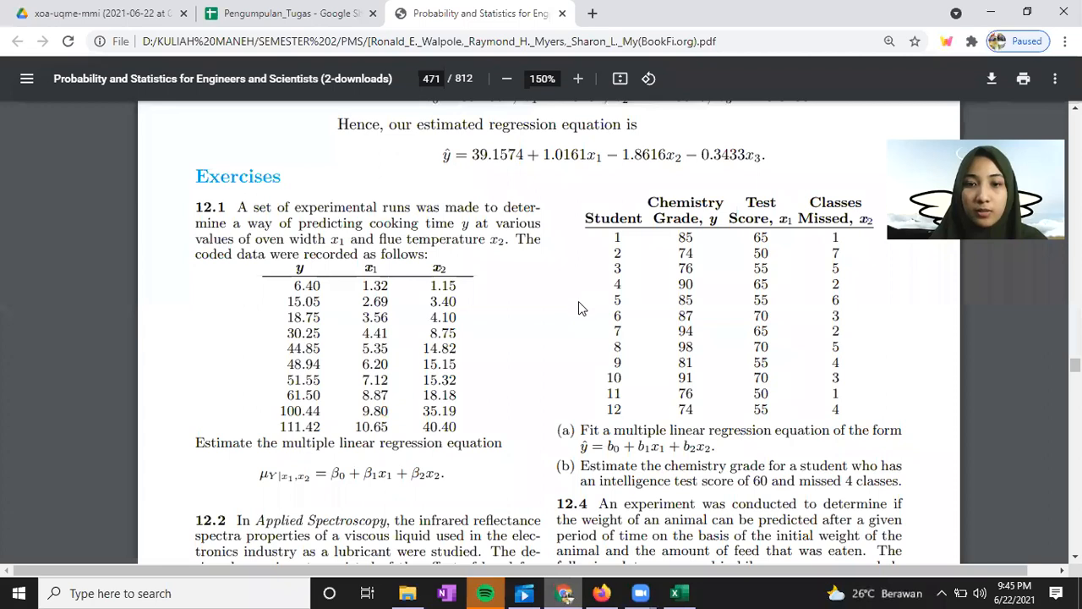
scroll(578, 301, down, 1)
scroll(849, 228, down, 1)
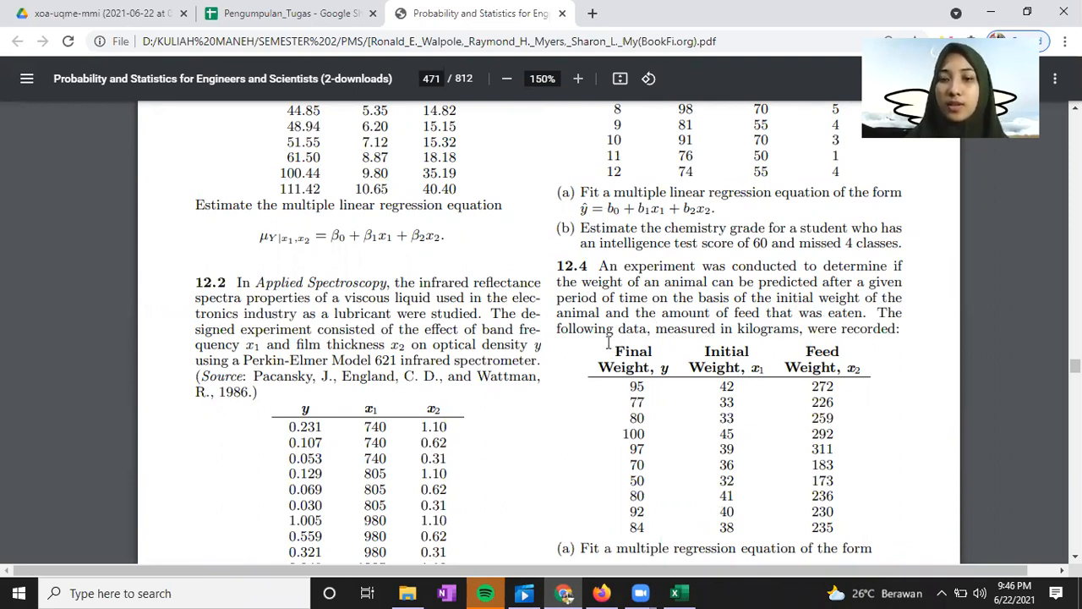
scroll(607, 342, down, 2)
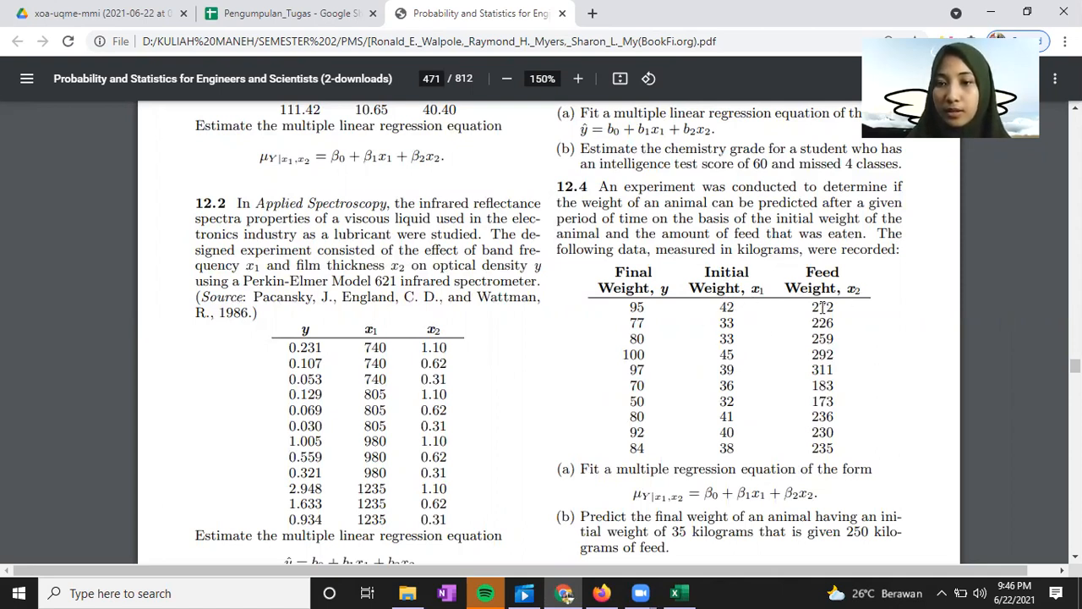
scroll(825, 471, down, 2)
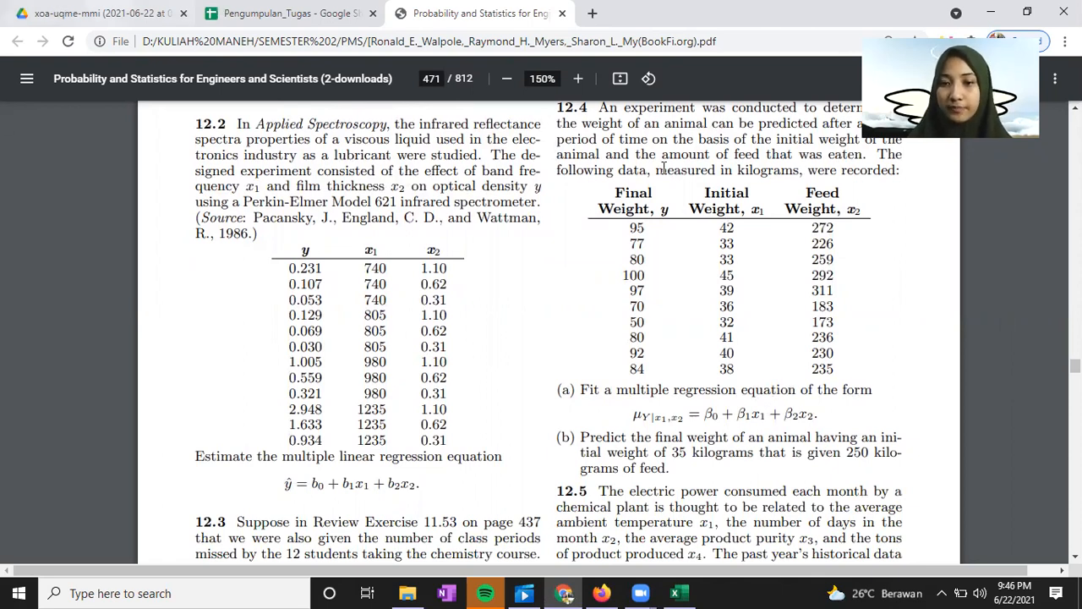
scroll(665, 374, up, 3)
scroll(666, 375, down, 3)
click(679, 591)
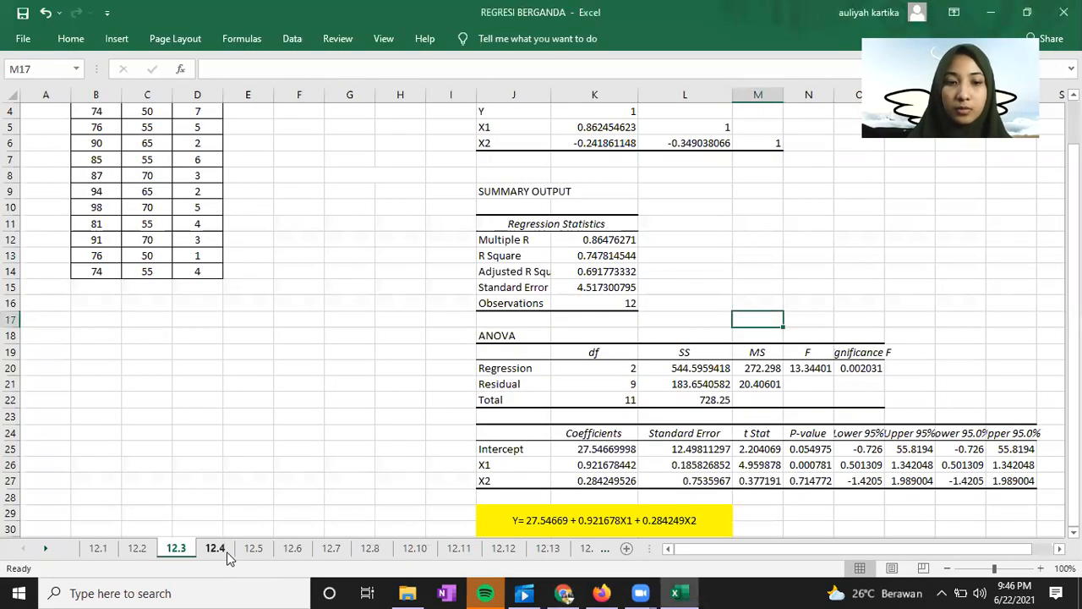
Go to sheet 12.4 and start the Correlation tool from the data analysis tools
click(222, 550)
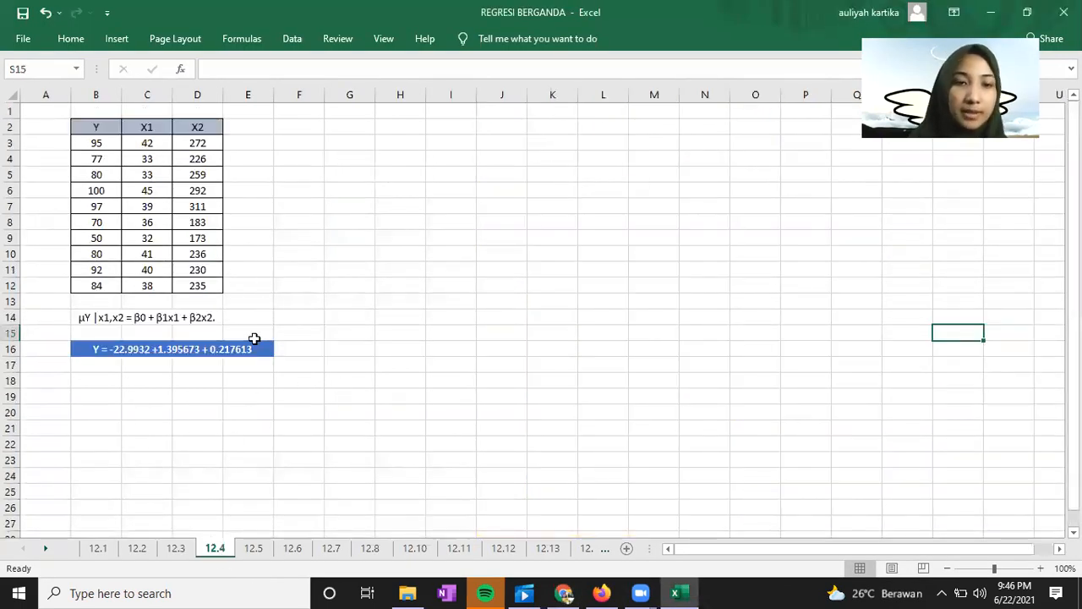
click(291, 38)
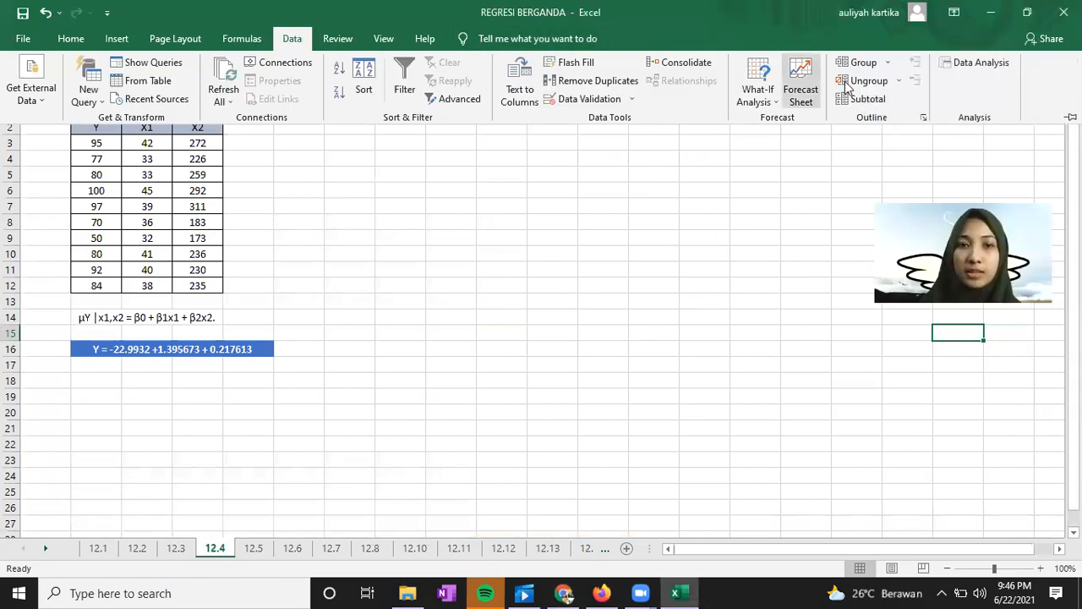
click(974, 63)
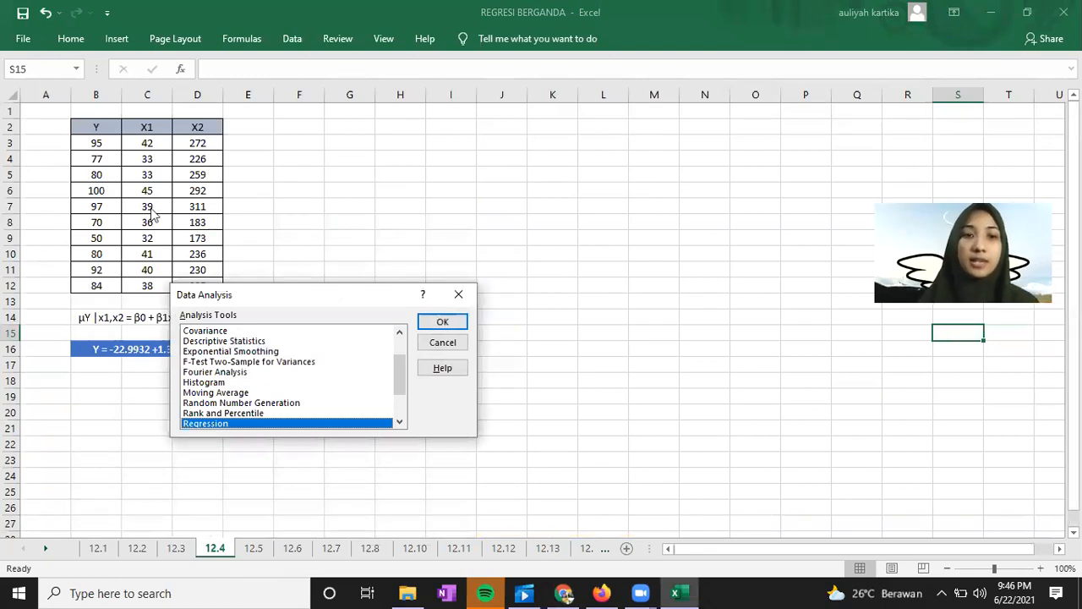
scroll(257, 397, up, 1)
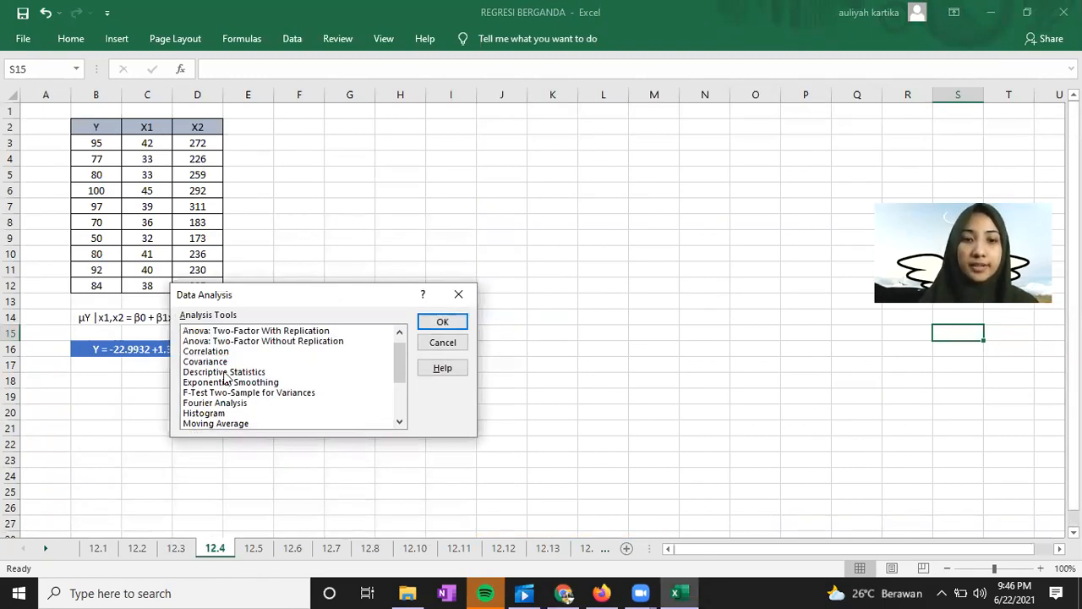
click(206, 351)
click(442, 323)
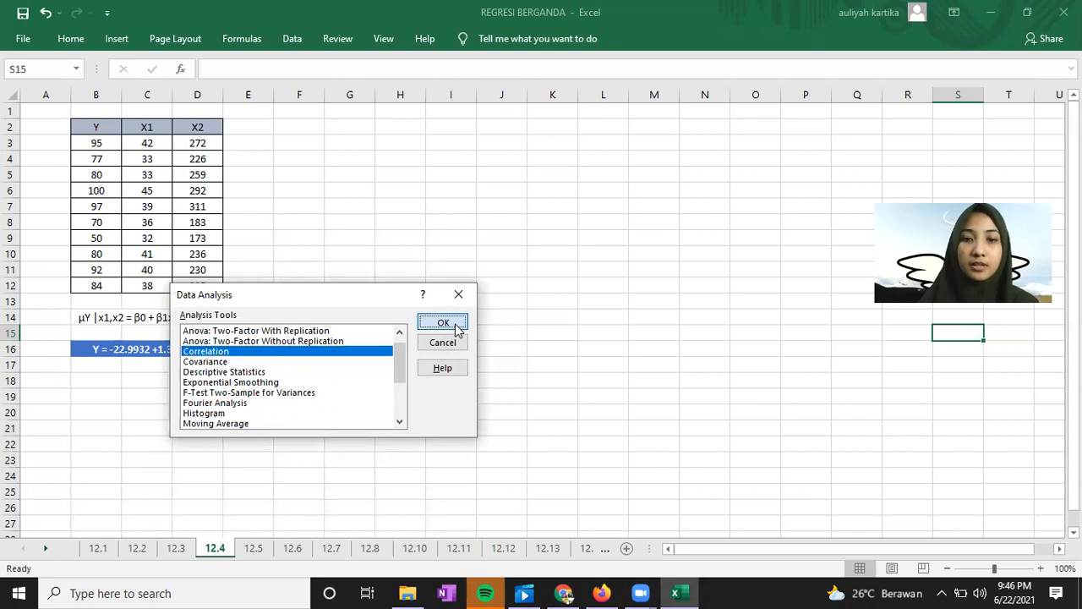
Run the correlation on input range B2:D12 with labels in the first row and output starting at H2
click(358, 312)
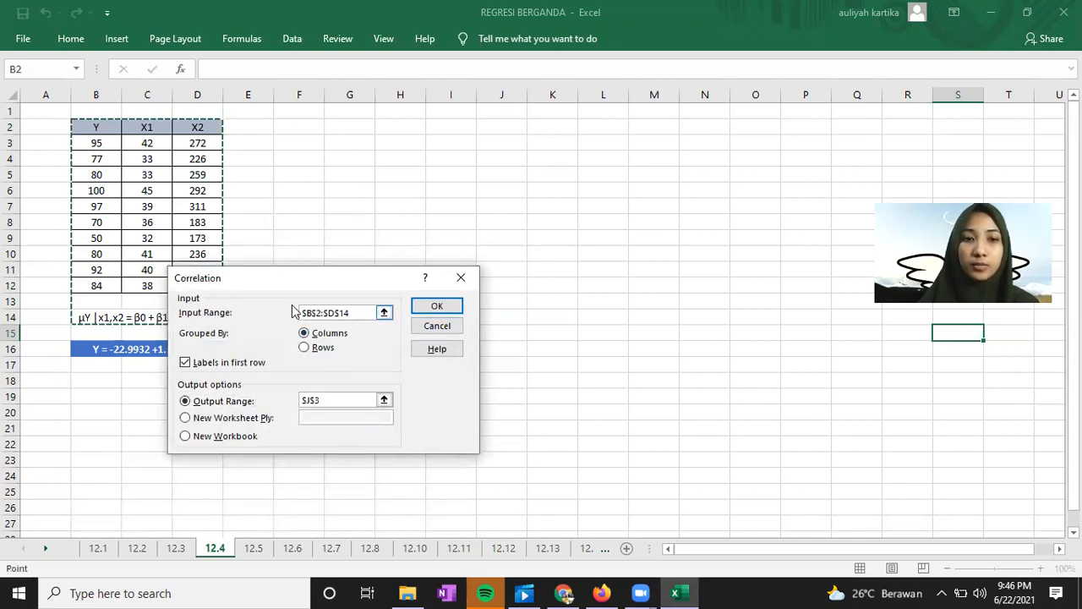
drag(78, 125, 193, 292)
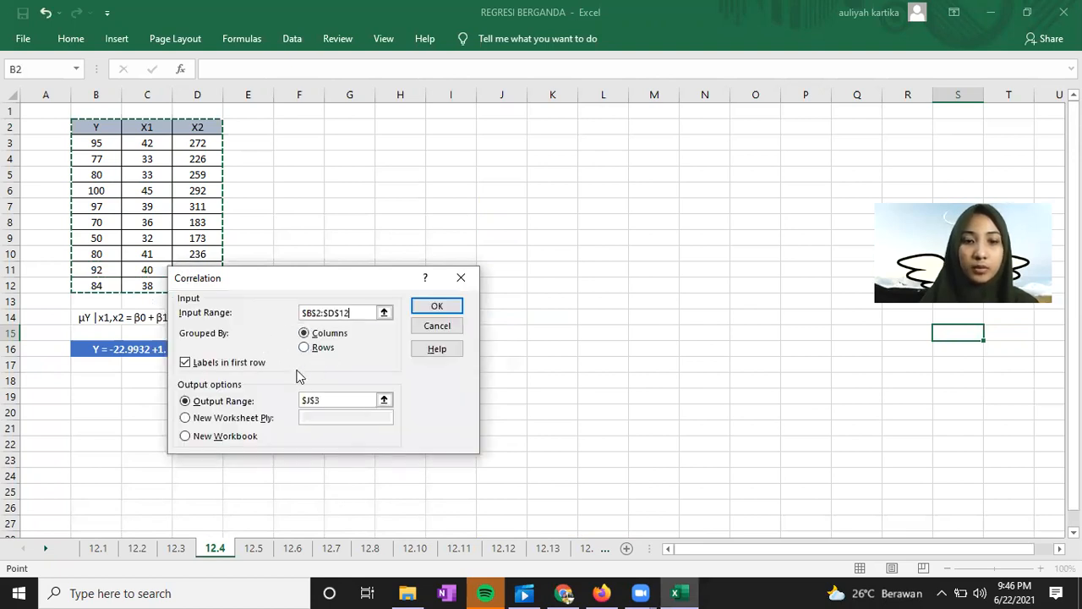
click(187, 365)
click(186, 364)
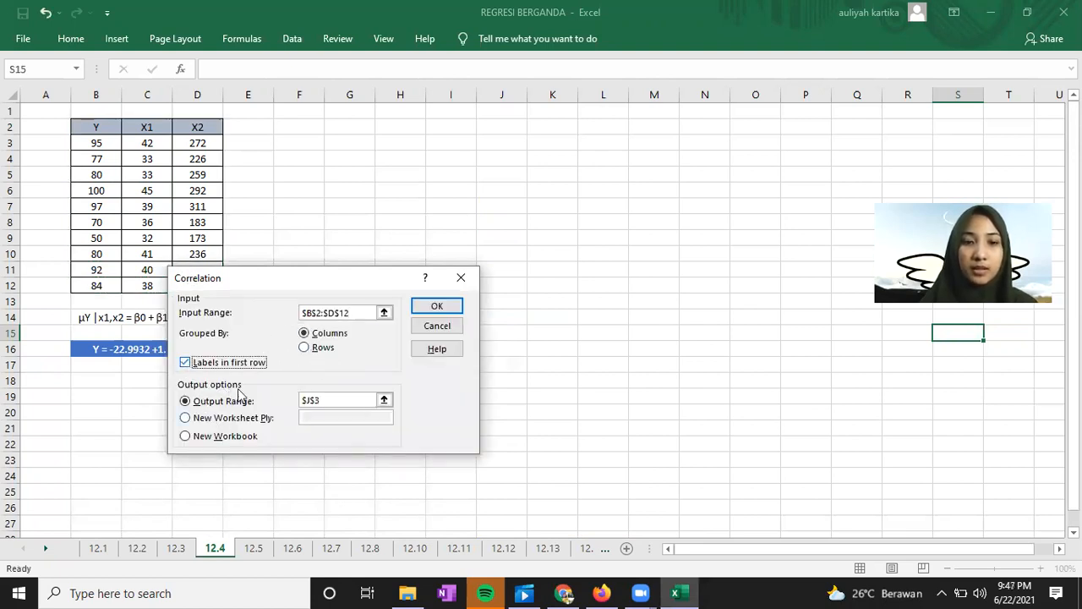
click(343, 399)
click(418, 131)
click(439, 309)
click(406, 236)
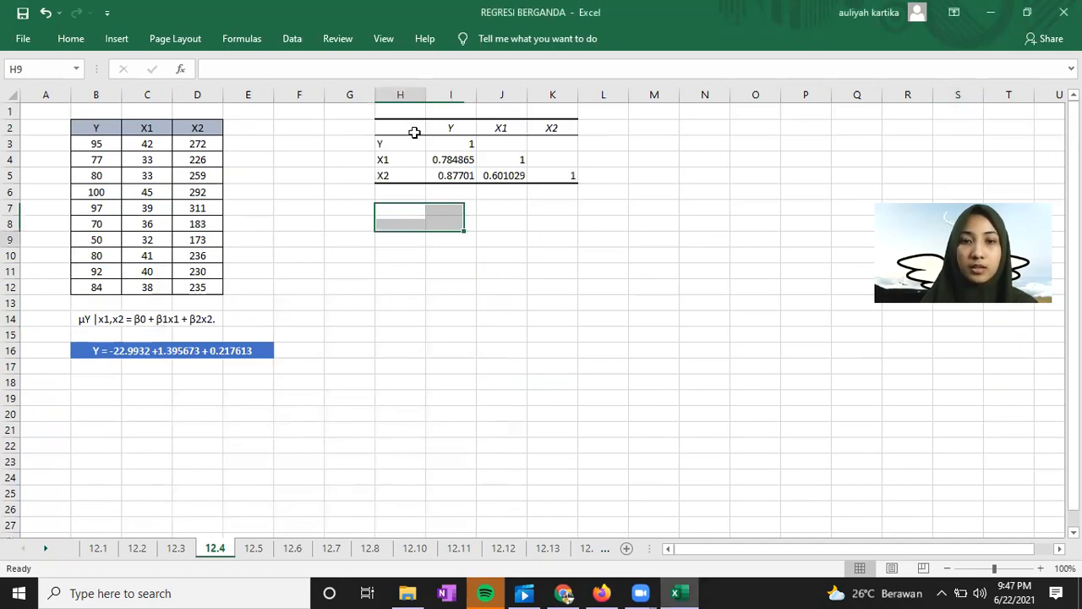
click(414, 133)
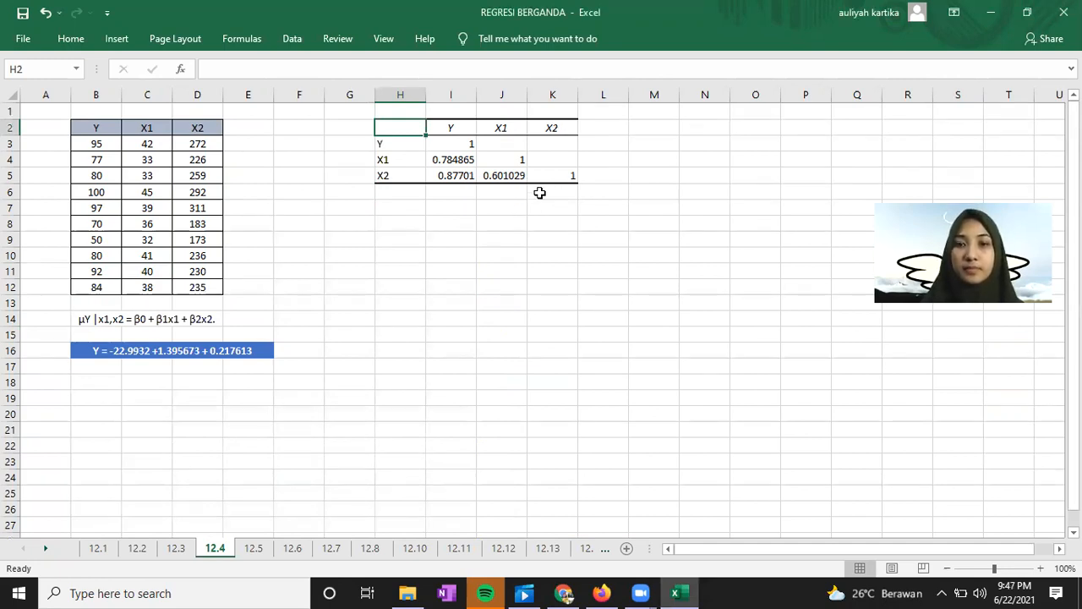
click(470, 175)
key(Up)
Start a Regression analysis with Y range B2:B12 and X range C2:D12
click(306, 40)
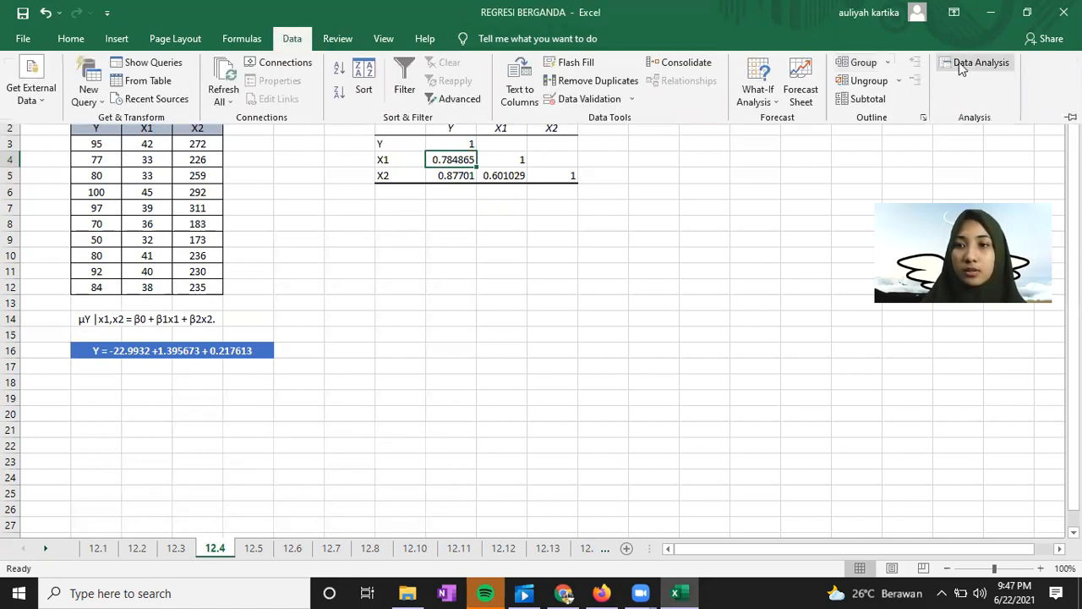
click(964, 66)
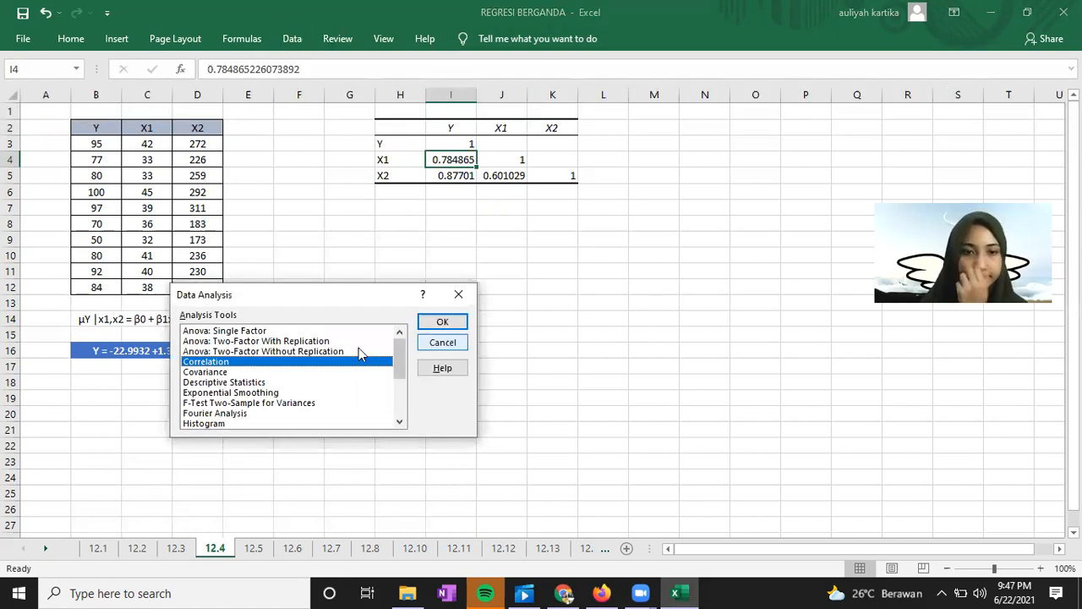
scroll(358, 352, down, 2)
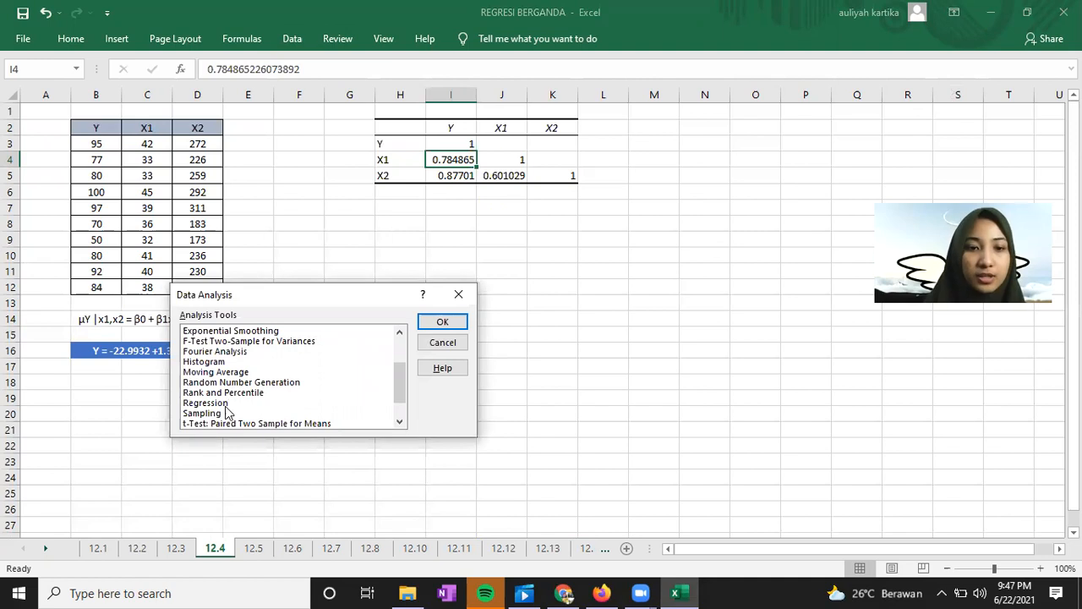
click(222, 405)
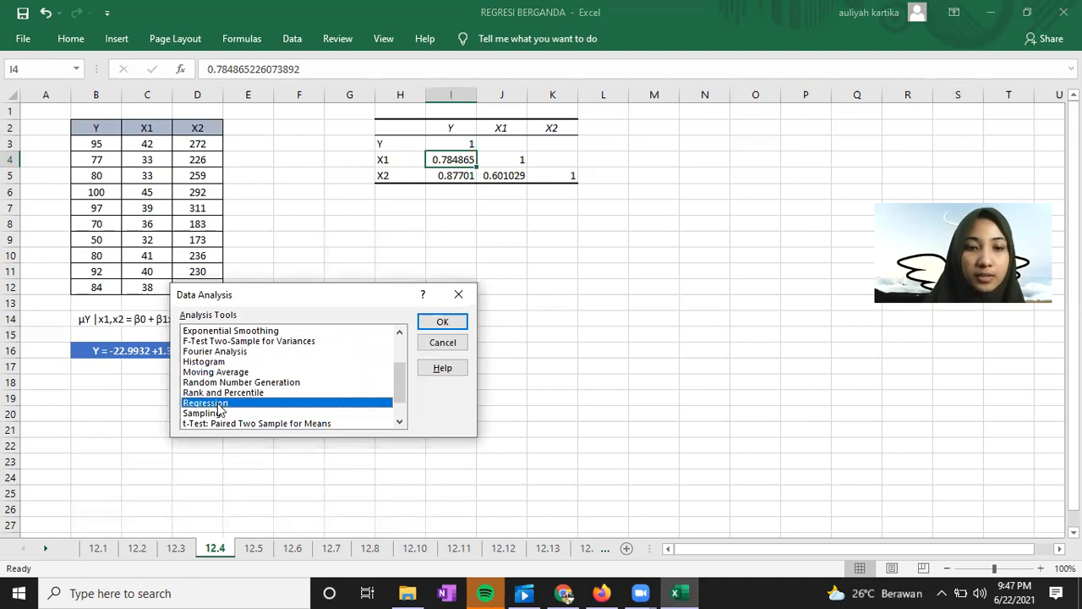
click(442, 321)
click(355, 262)
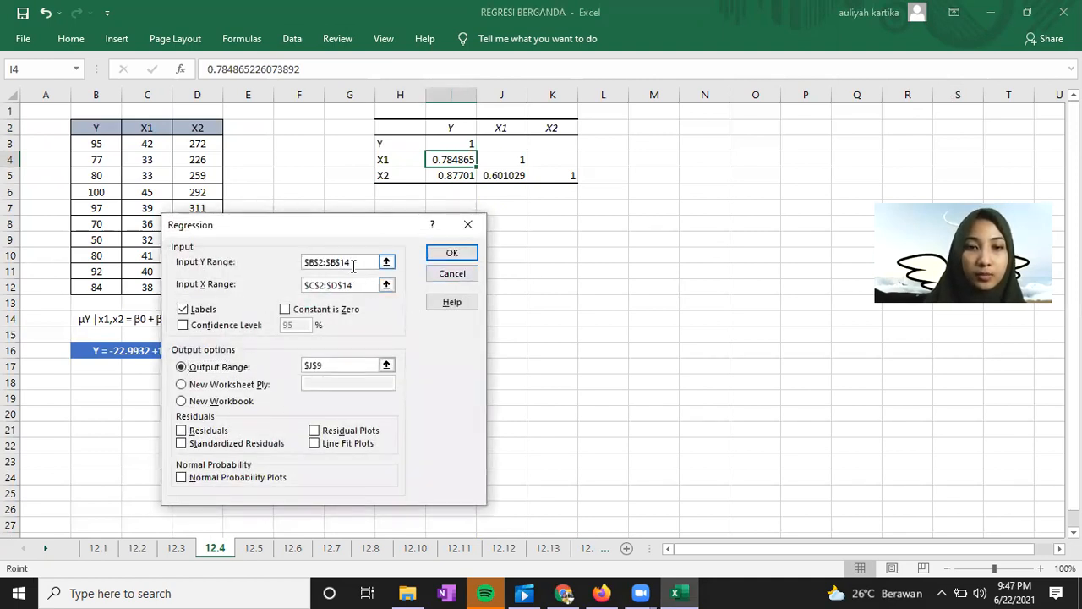
drag(92, 127, 108, 281)
click(357, 288)
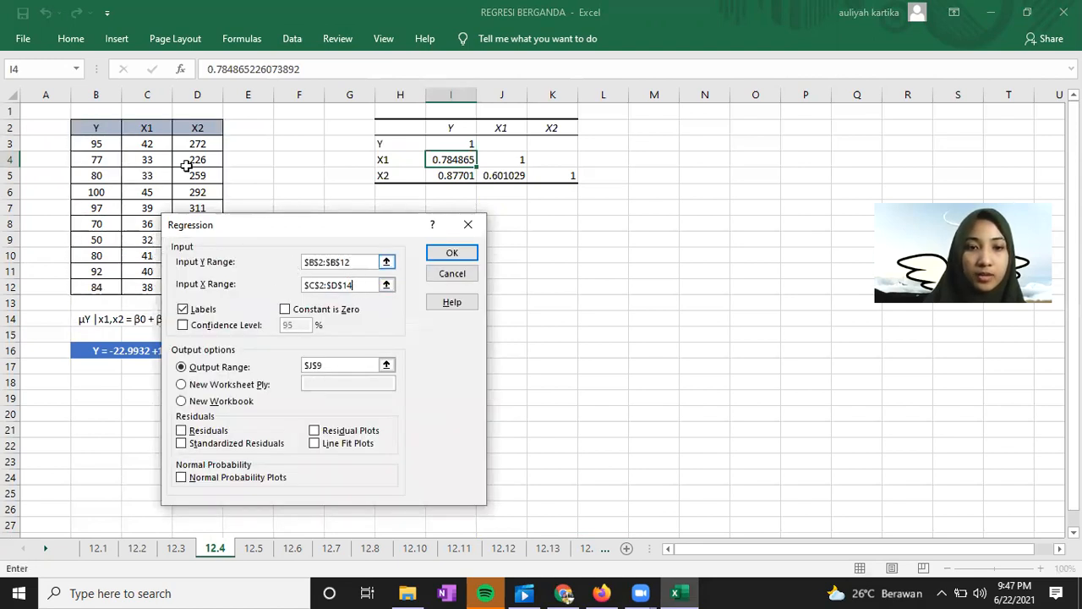
drag(147, 127, 197, 288)
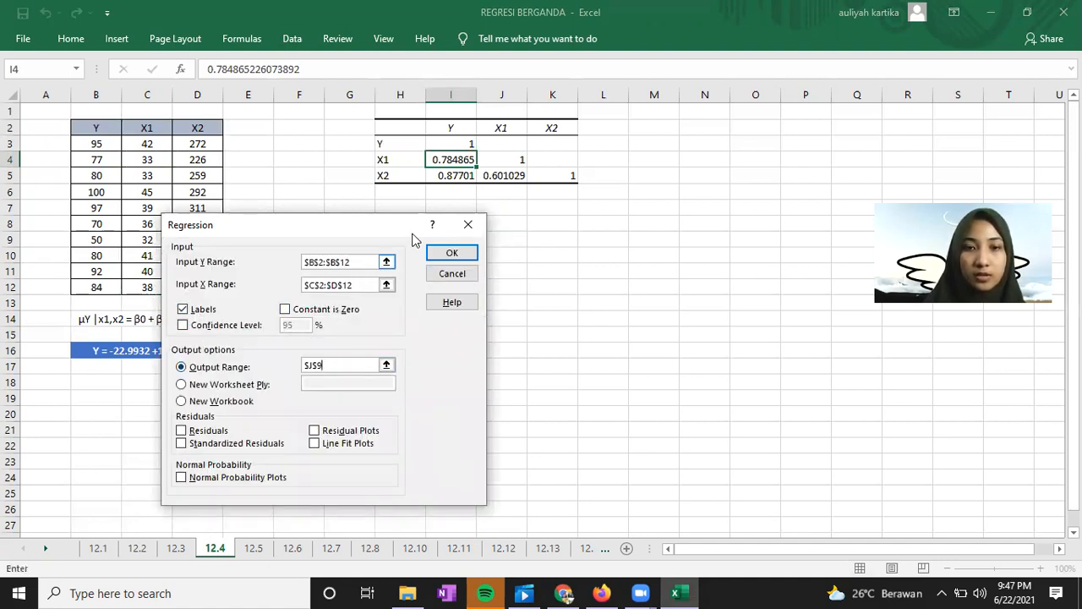
click(410, 206)
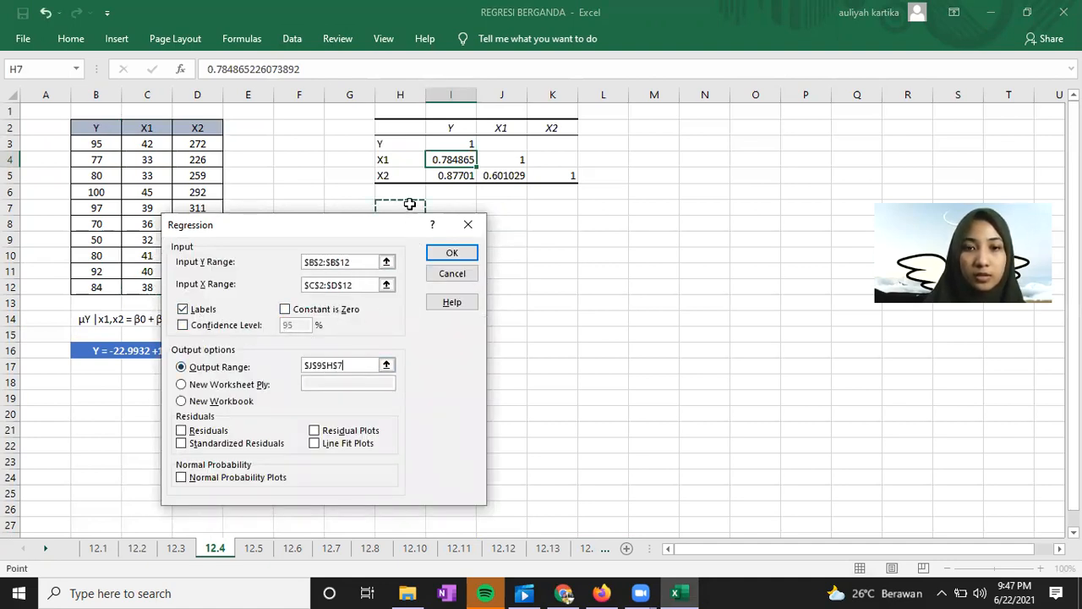
click(457, 255)
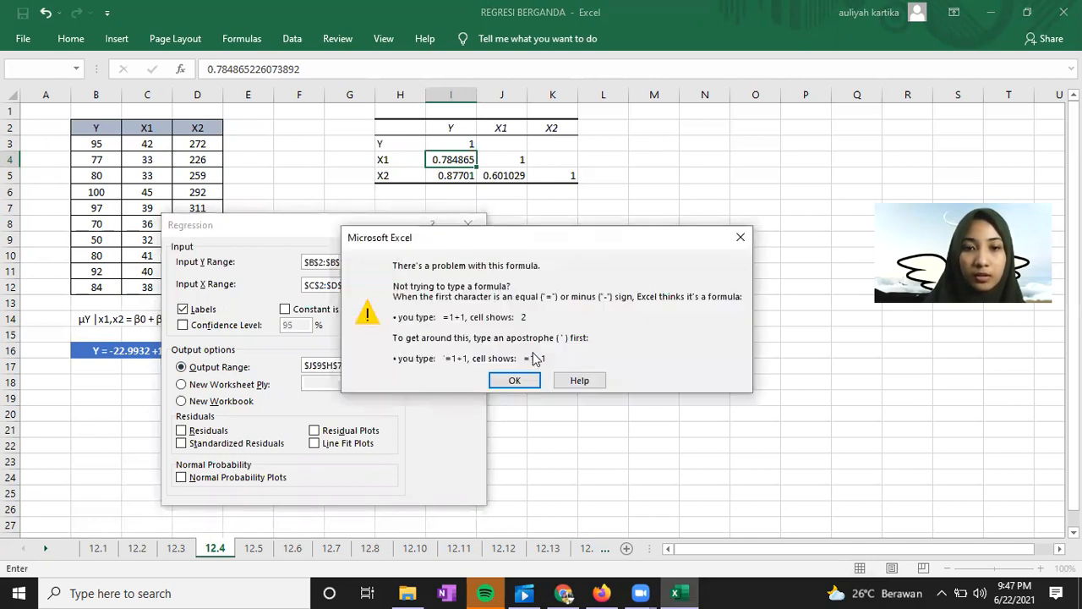
click(509, 379)
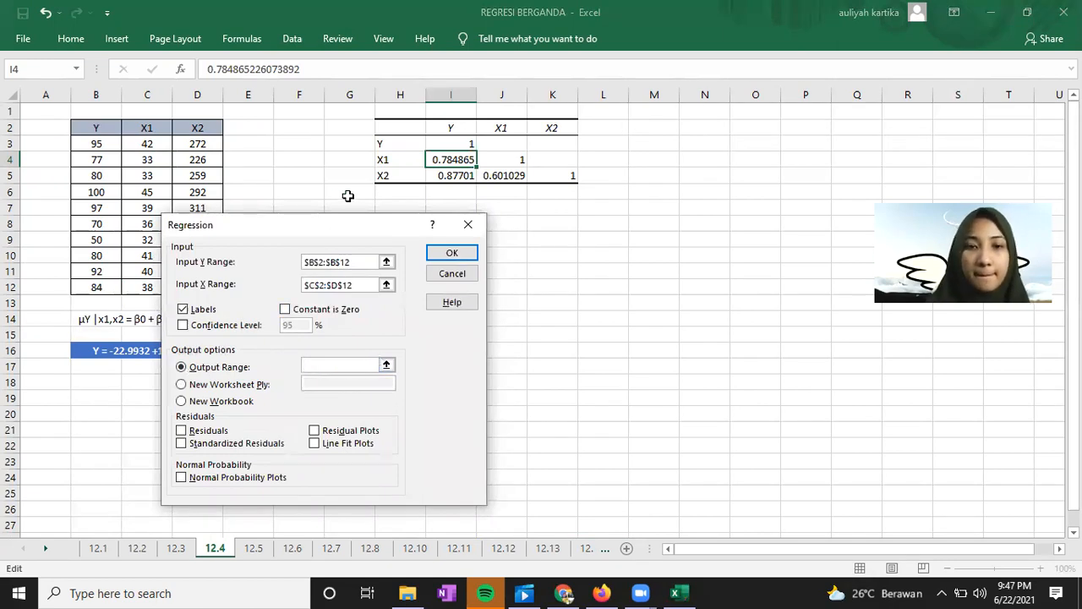
Set the regression's output range to H8 and run the analysis
drag(345, 225, 206, 240)
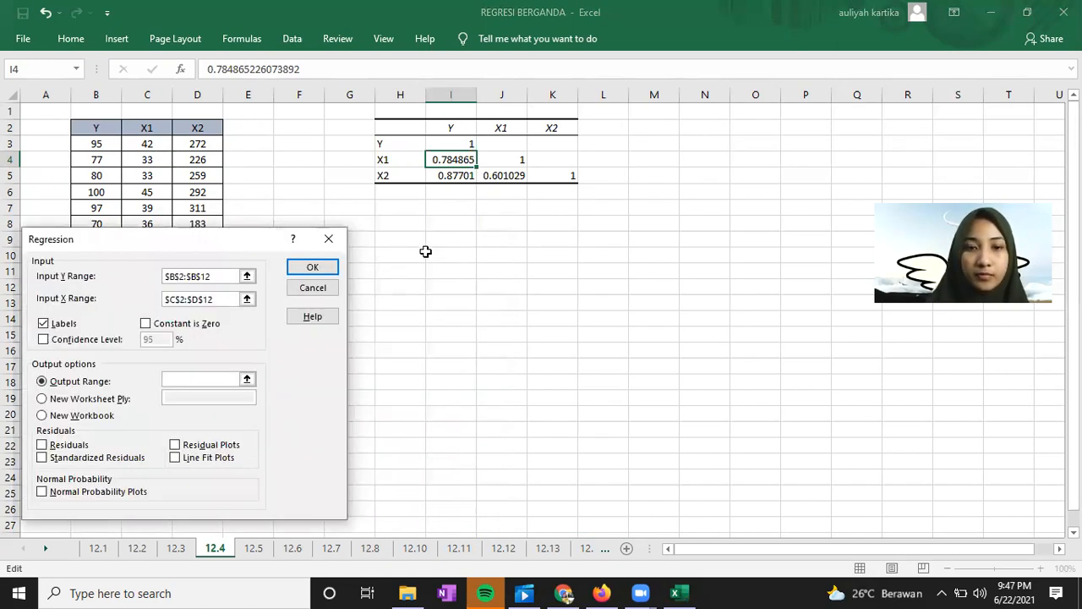
click(409, 225)
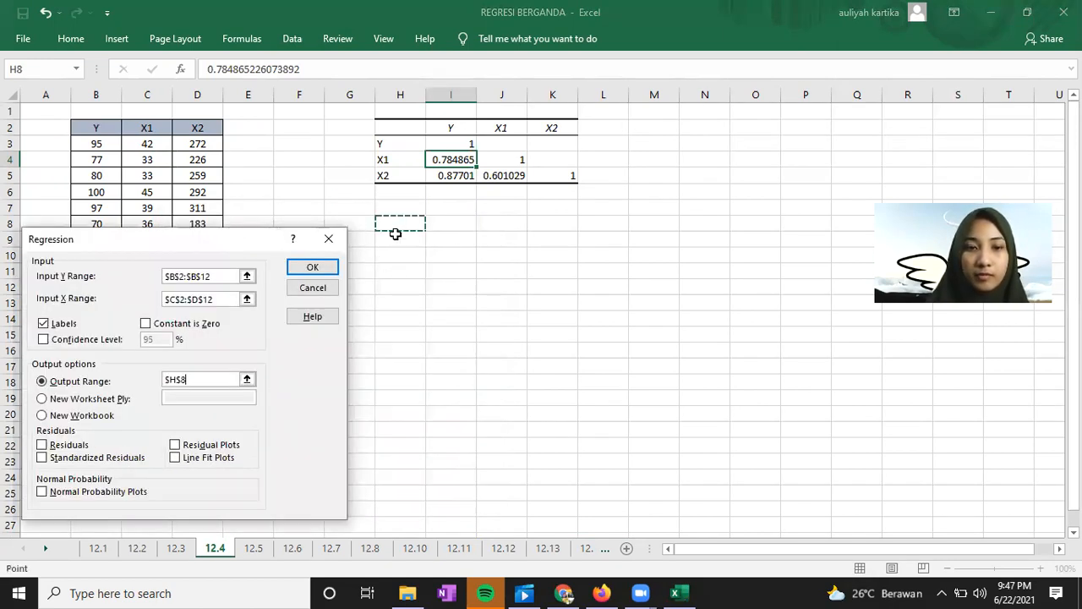
click(312, 267)
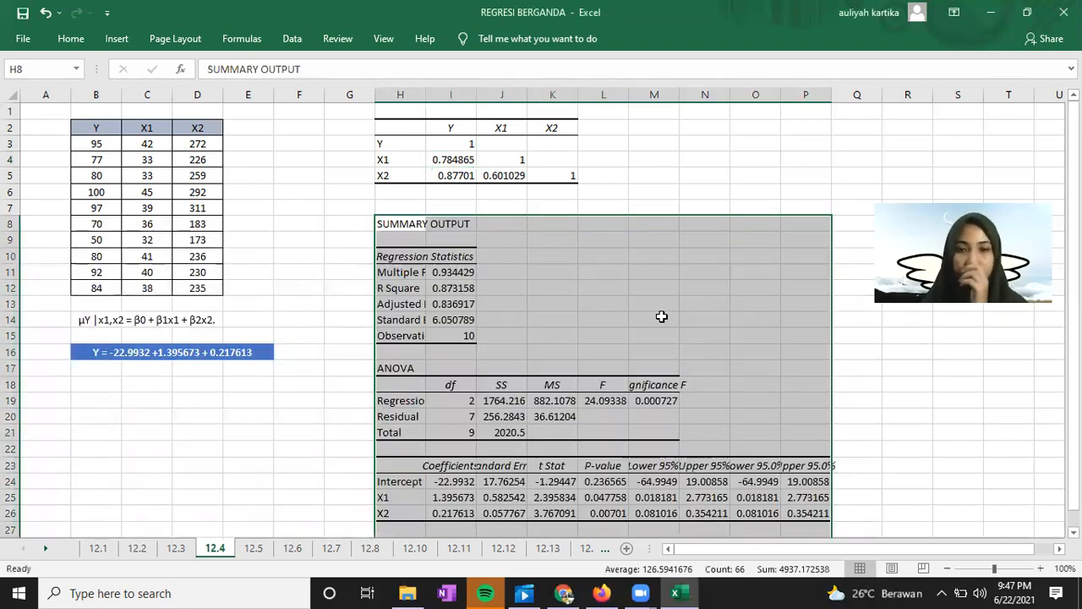
scroll(661, 317, down, 2)
click(844, 400)
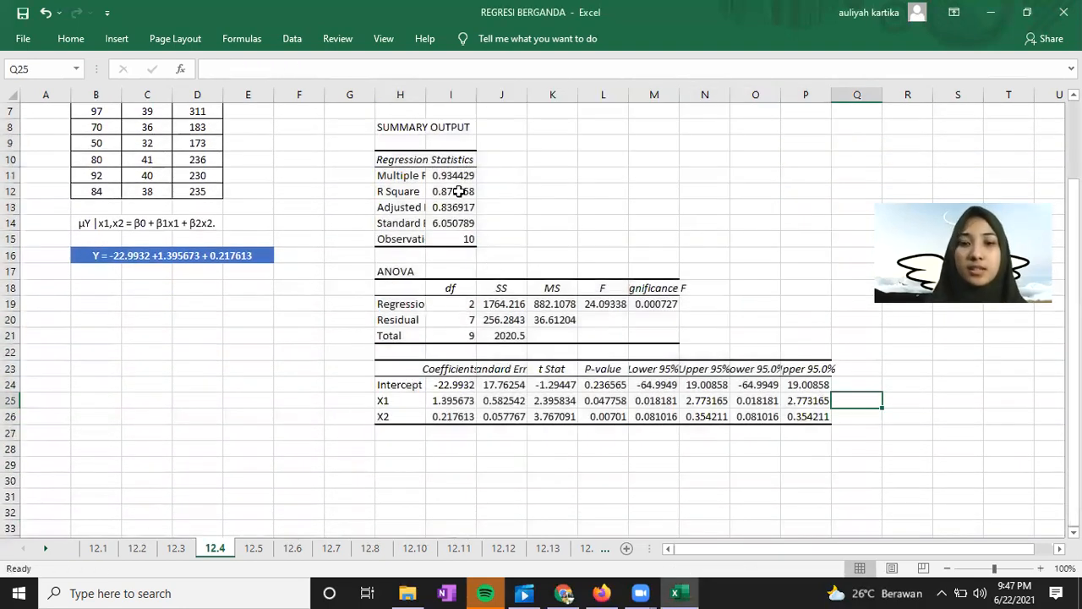
Widen columns H to M so the headings and values of the regression output fit
drag(430, 99, 582, 99)
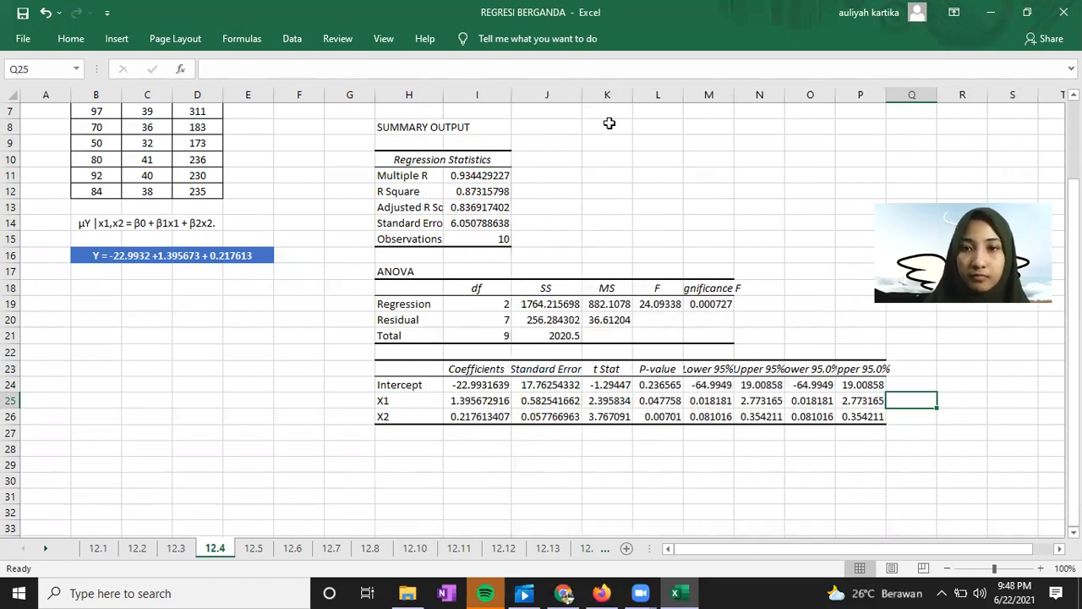
drag(634, 96, 640, 95)
mouse_move(709, 87)
mouse_down()
mouse_move(744, 104)
mouse_move(710, 99)
mouse_up()
double_click(697, 98)
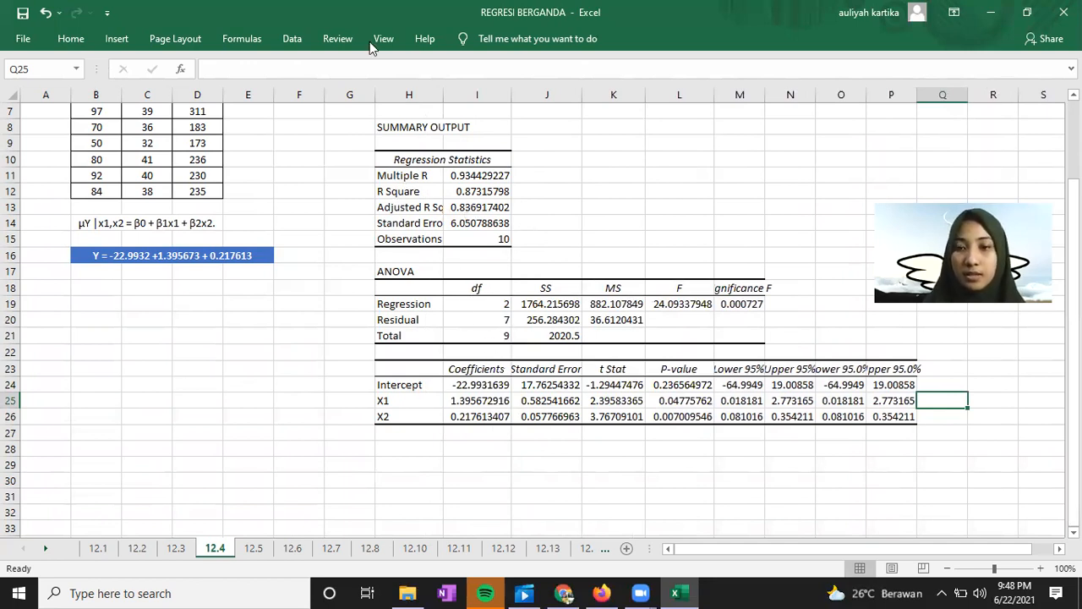
click(741, 318)
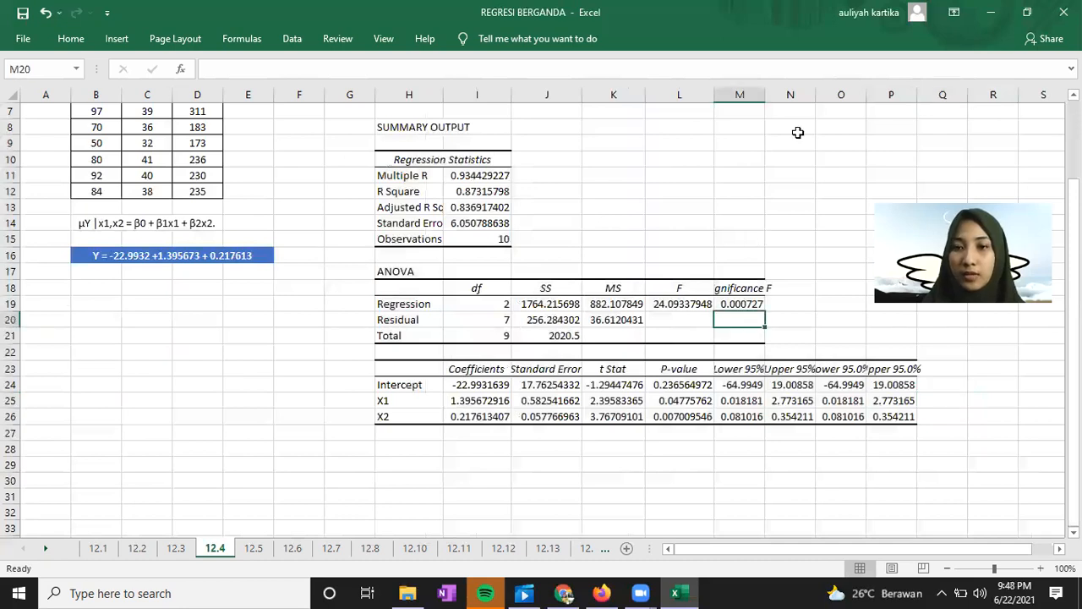
drag(763, 99, 816, 93)
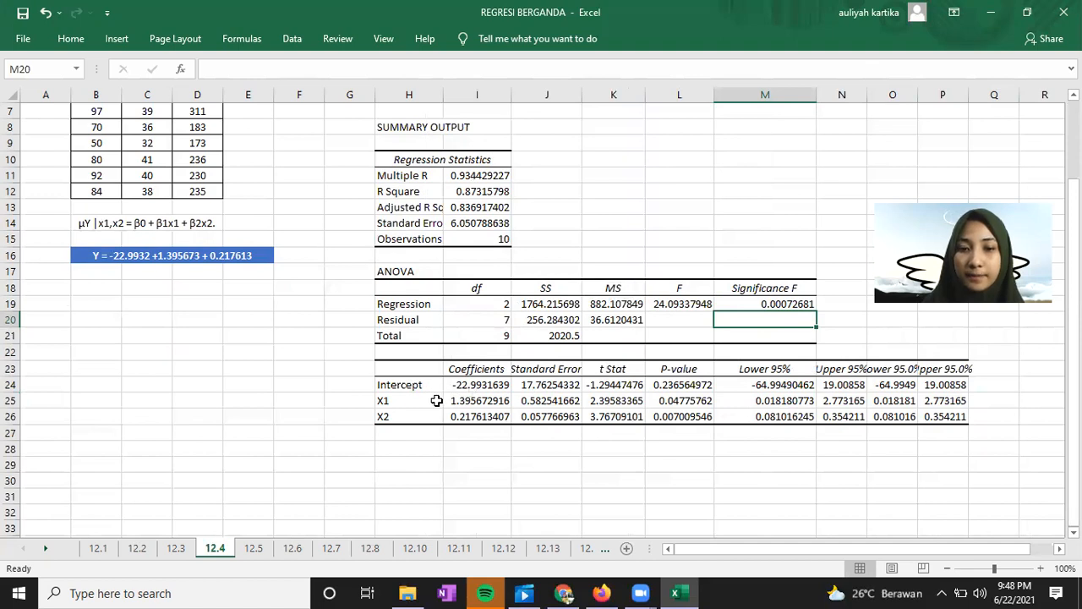
Check the coefficients in I24:I26 and complete the equation in B16 as "Y = -22.9932 +1.395673X1 + 0.217613X2"
click(463, 386)
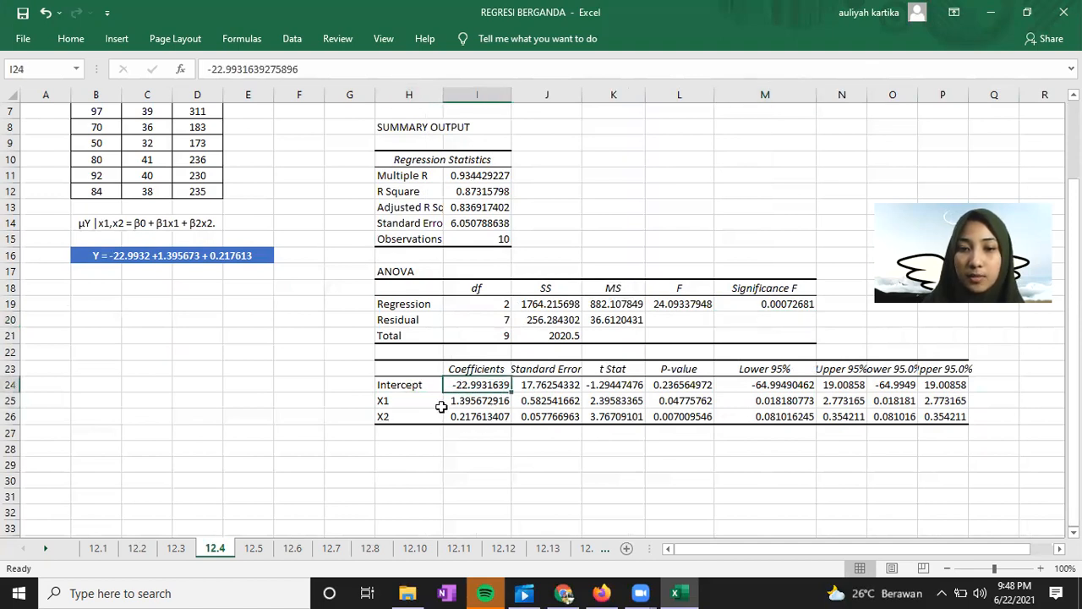
key(Down)
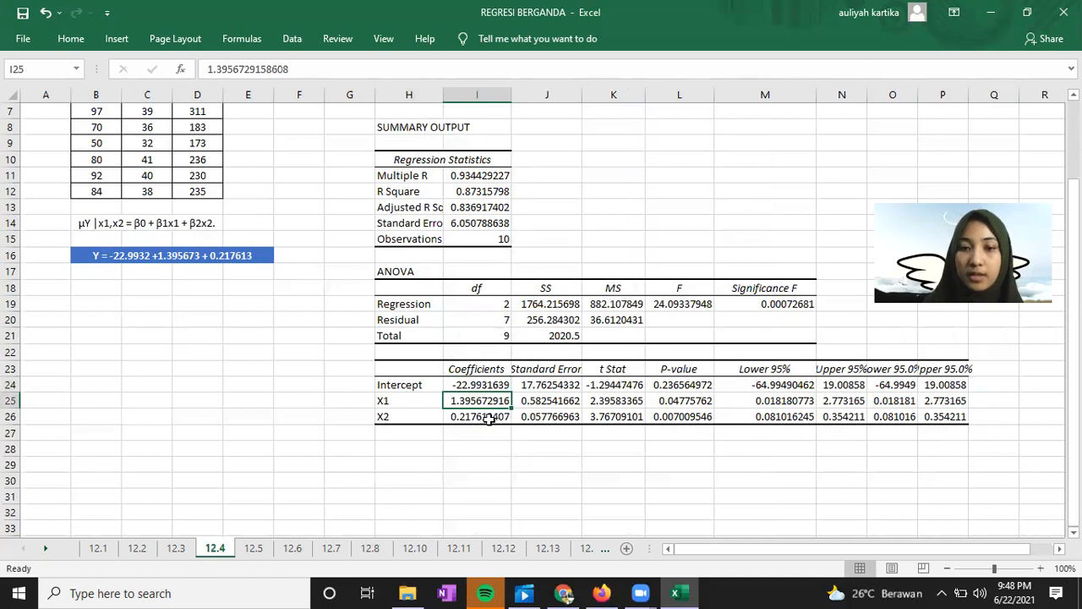
click(496, 419)
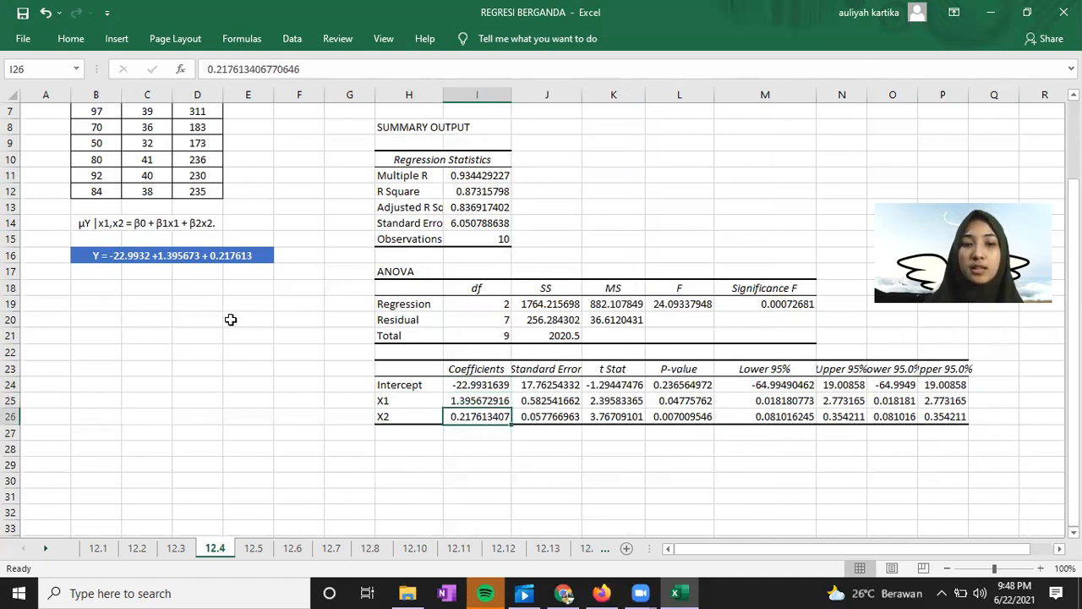
click(143, 261)
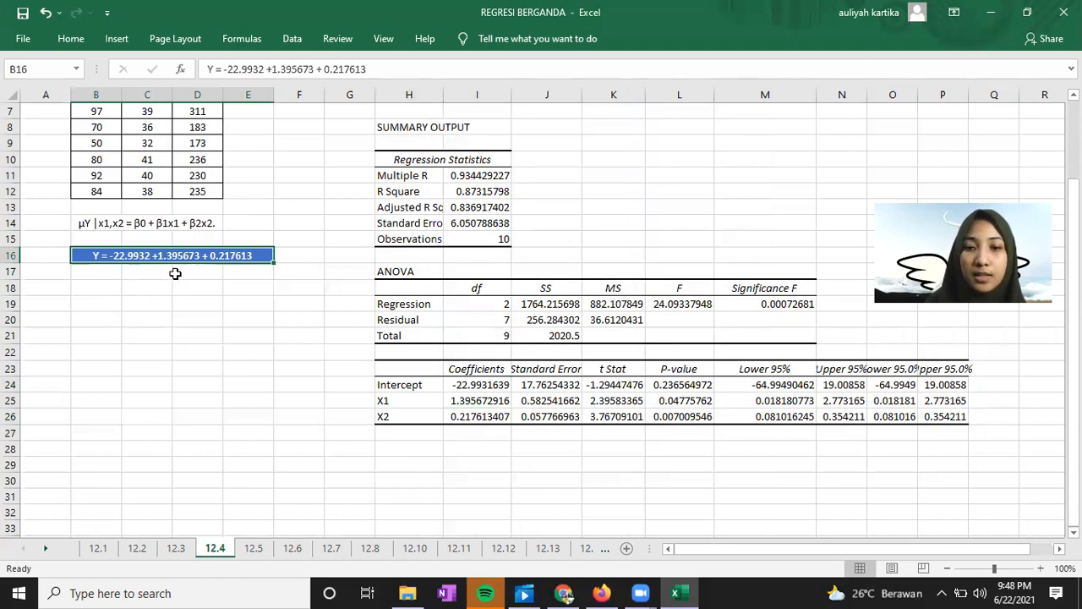
click(314, 71)
text(X1)
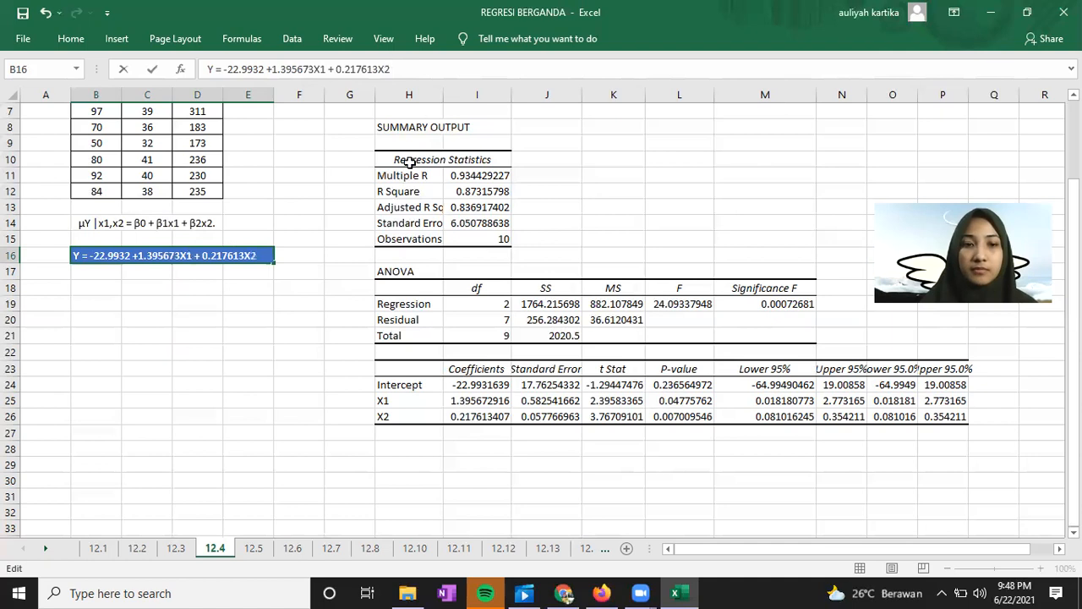
click(338, 298)
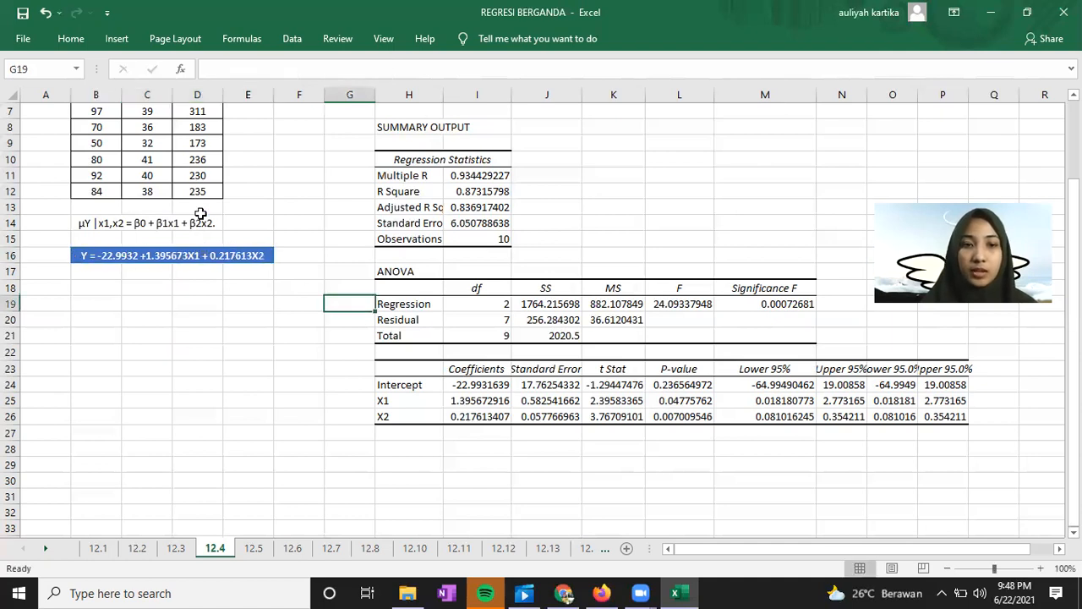
Review the model form in B14 and the estimated regression equation in B16 on sheet 12.4
scroll(127, 280, up, 1)
click(127, 272)
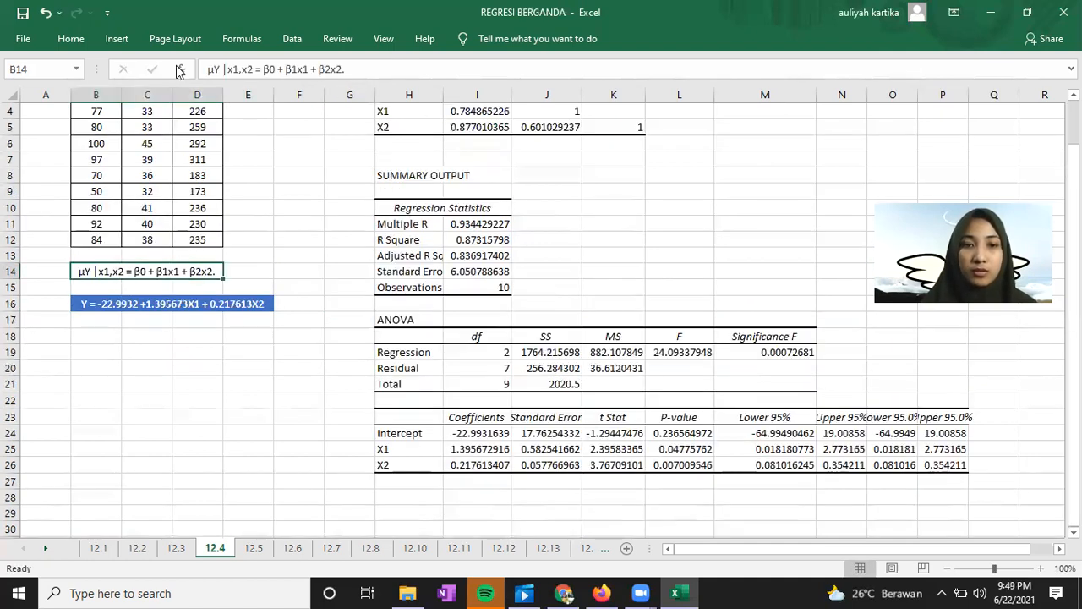
click(321, 237)
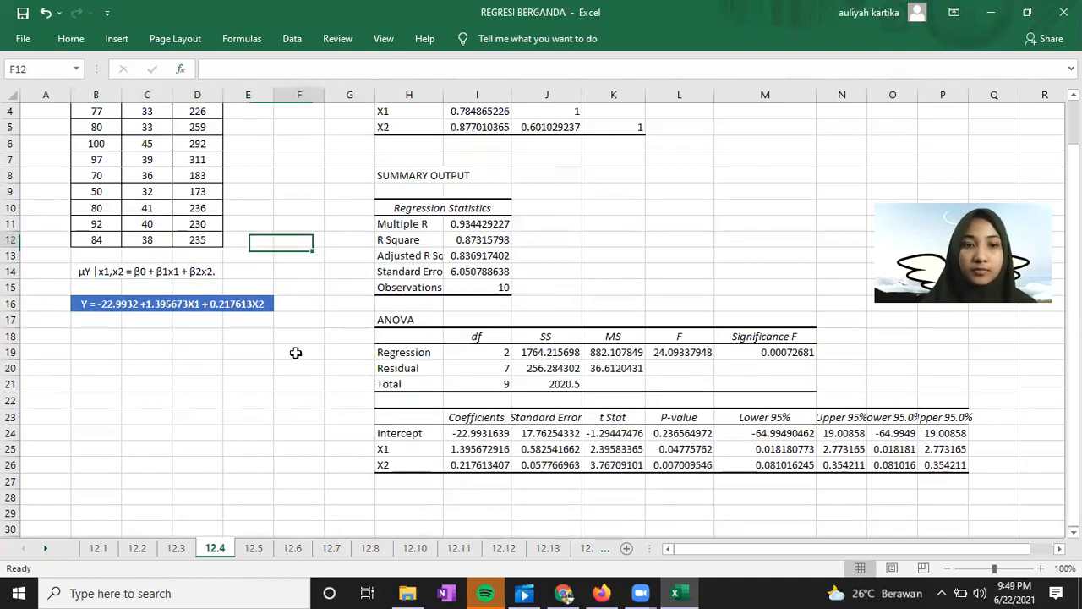
click(196, 302)
scroll(505, 409, down, 1)
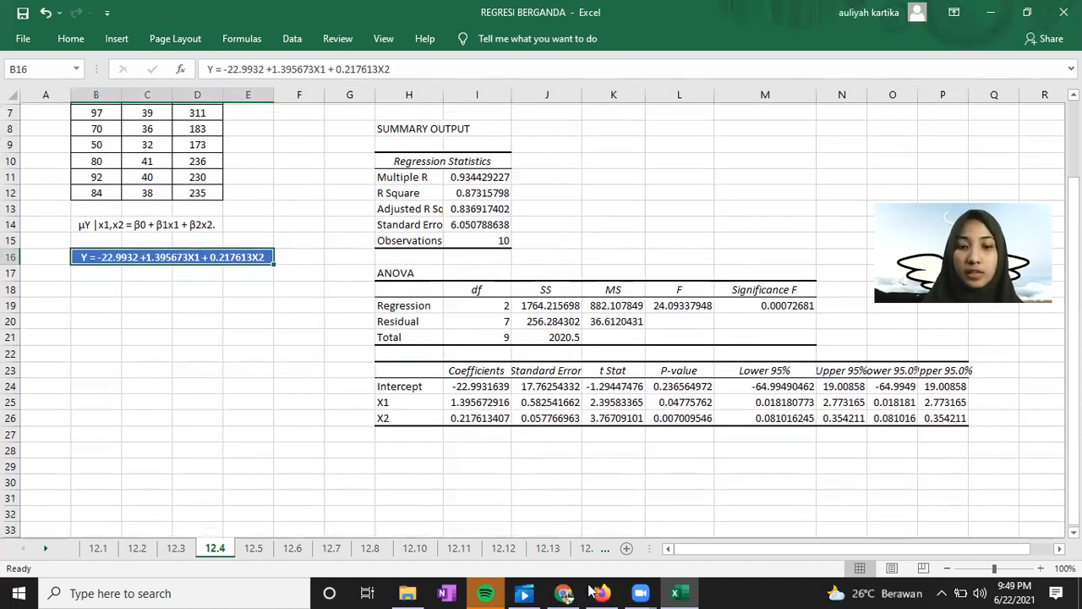
scroll(534, 487, up, 1)
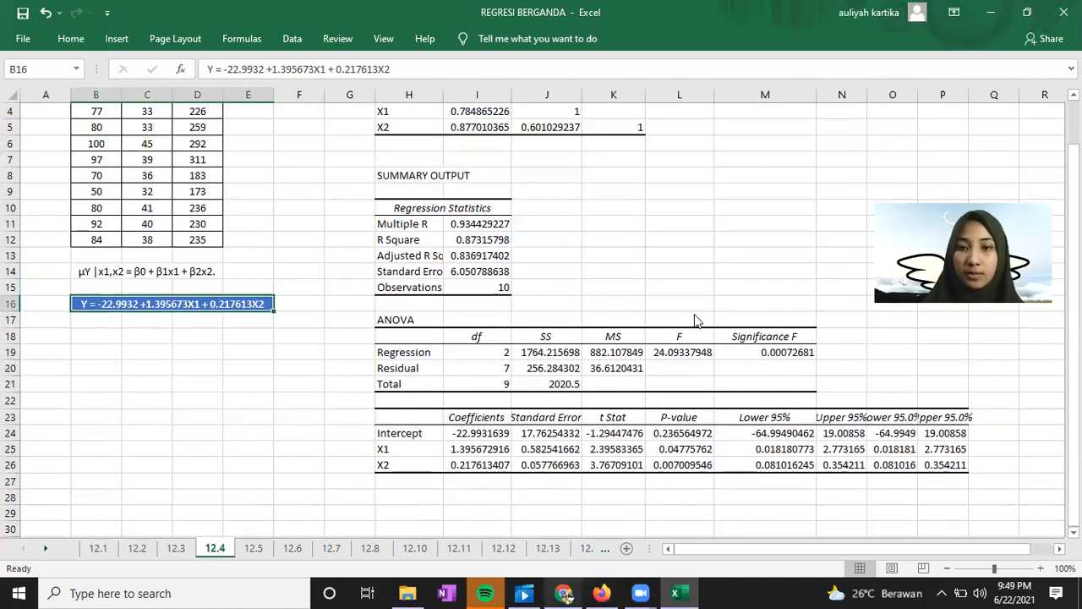
Switch to the textbook PDF in Chrome and read exercise 12.5 with its data table for y and x1 to x4
key(alt+Tab)
scroll(698, 322, down, 2)
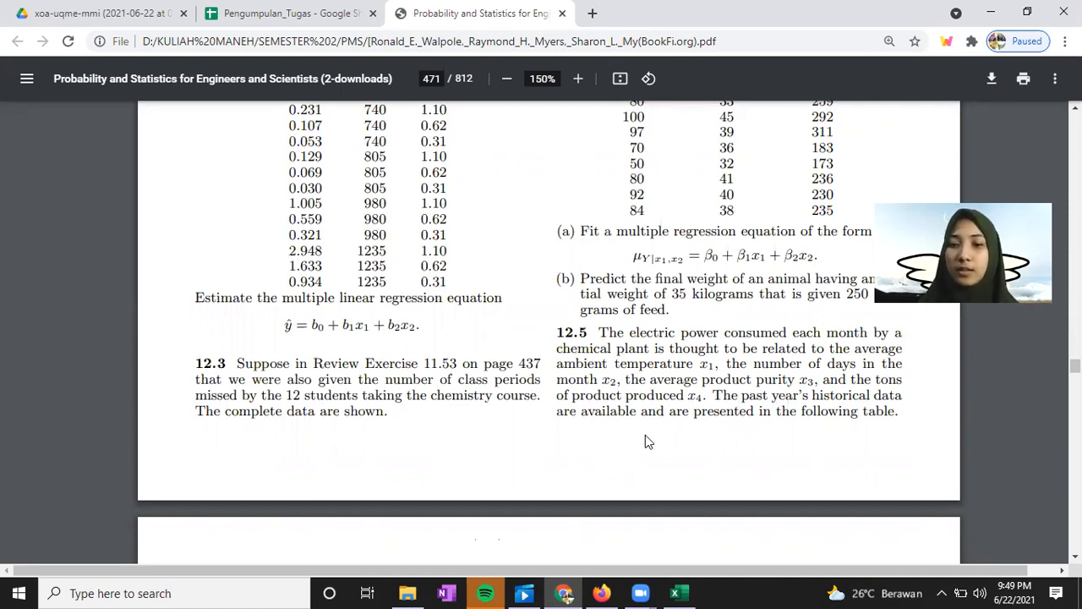
scroll(651, 432, down, 1)
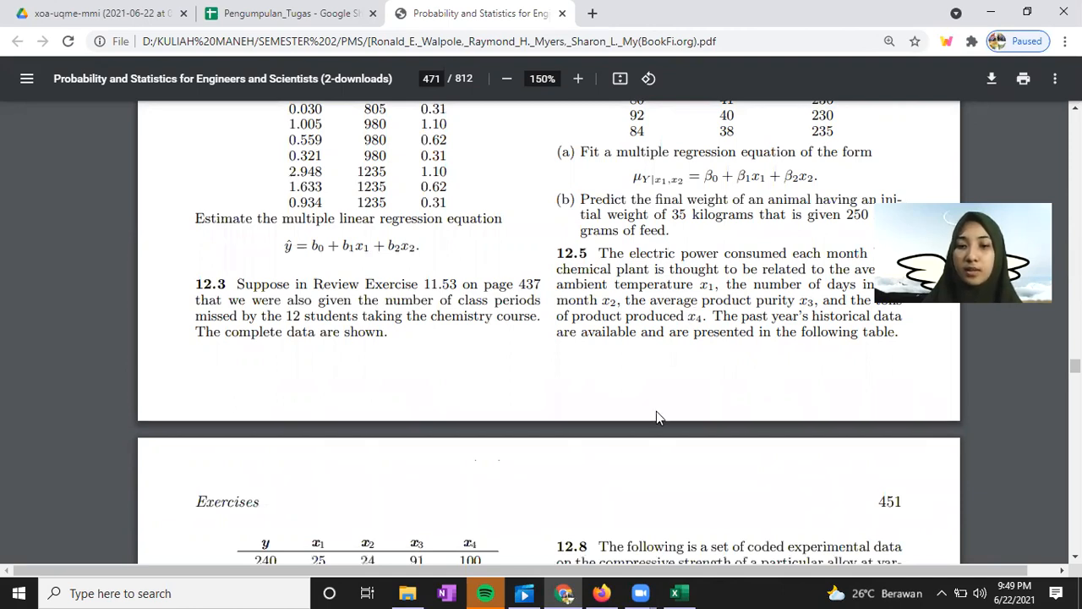
scroll(443, 436, down, 1)
scroll(409, 402, down, 1)
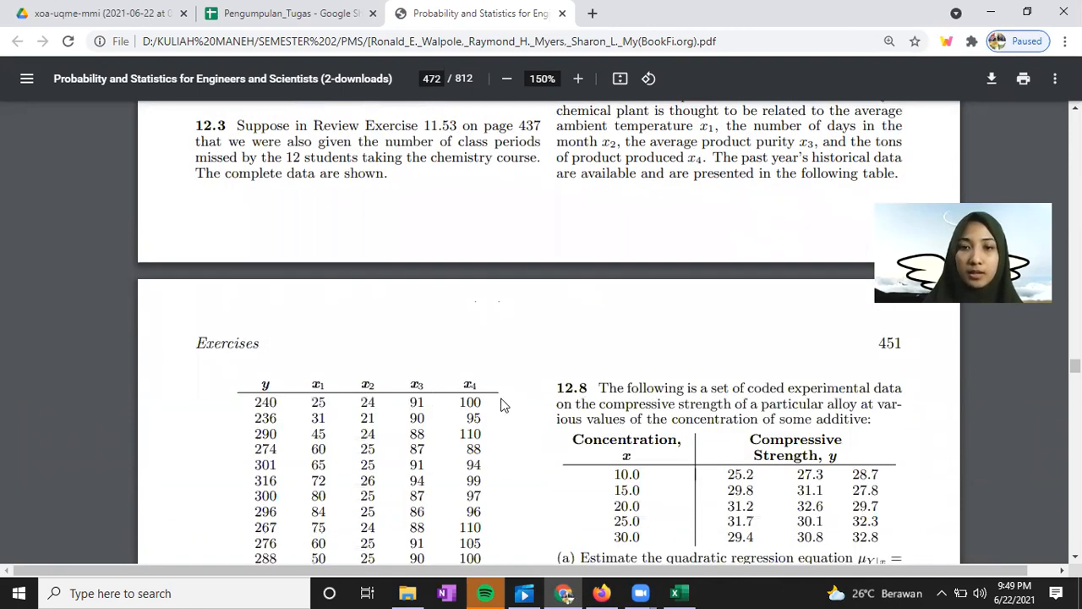
scroll(425, 415, up, 1)
scroll(412, 418, down, 1)
scroll(439, 409, down, 2)
scroll(440, 409, up, 3)
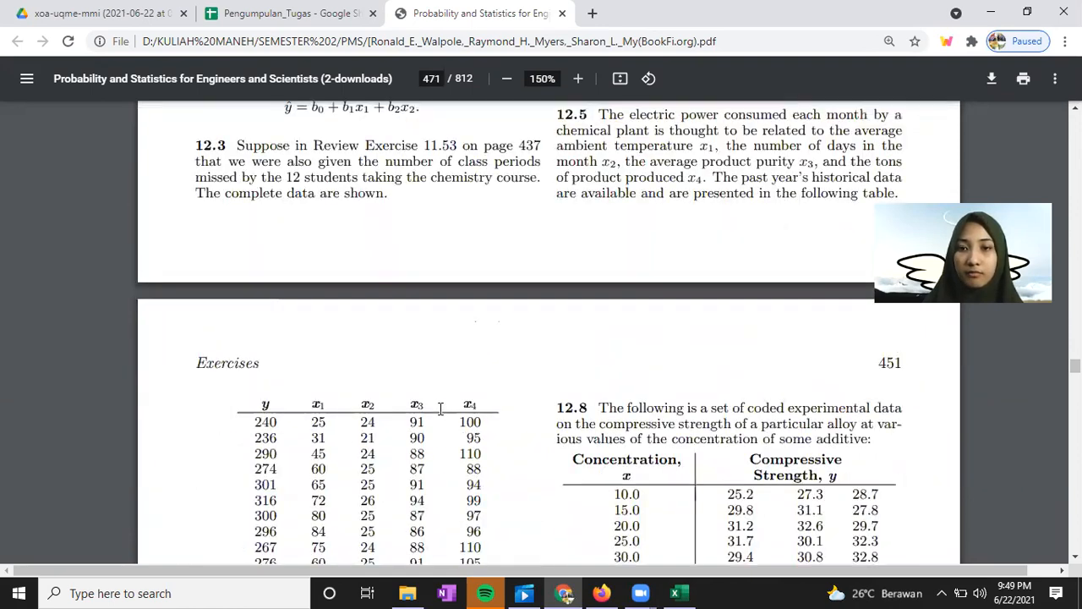
scroll(364, 423, down, 2)
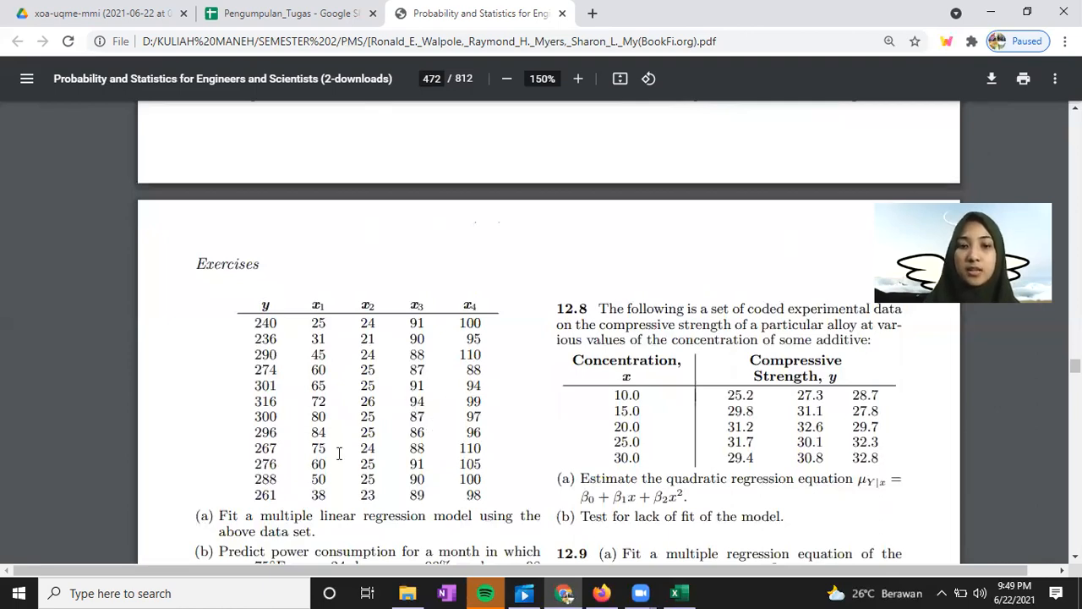
scroll(272, 470, down, 1)
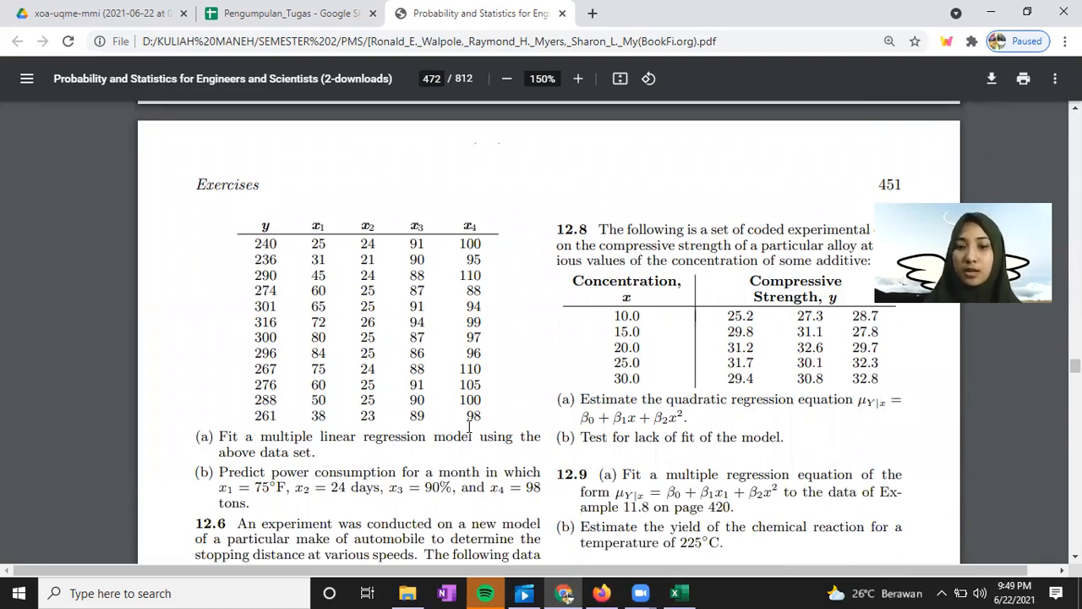
Return to Excel on sheet 12.5 and start a Correlation analysis
click(669, 590)
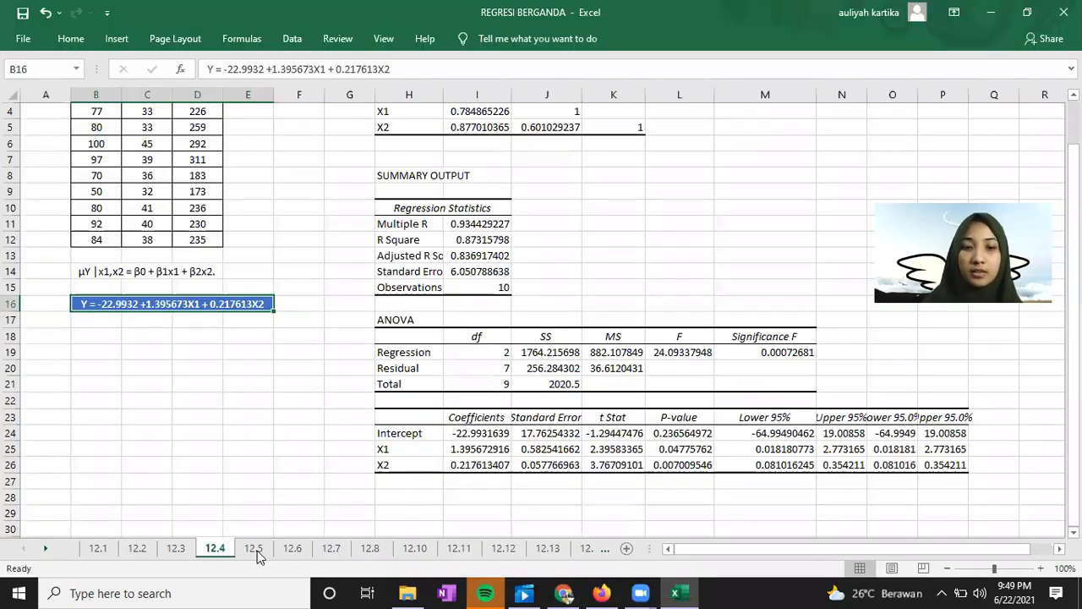
click(257, 552)
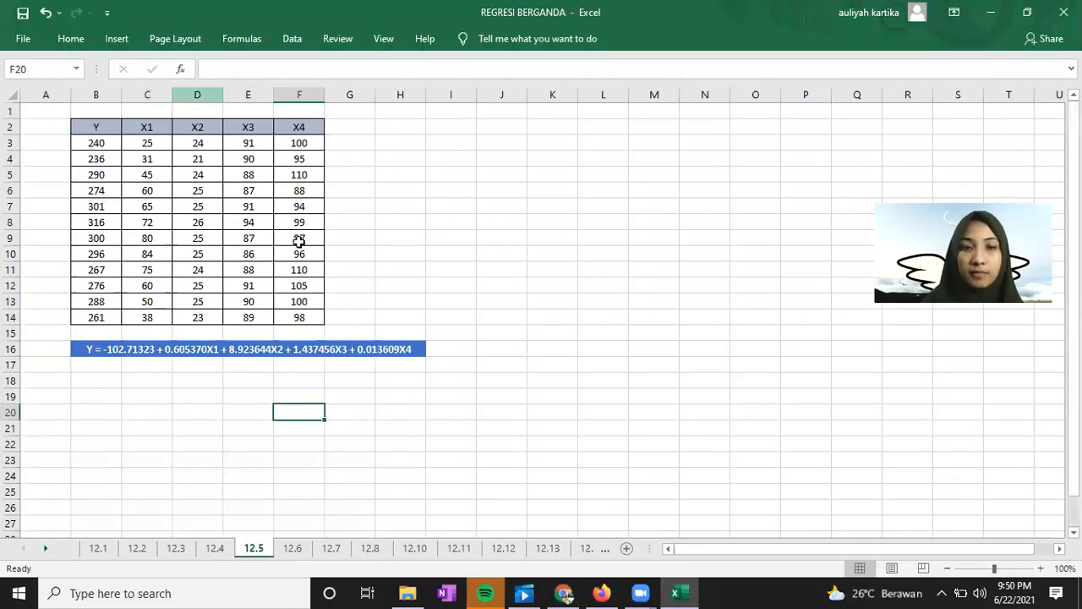
click(168, 174)
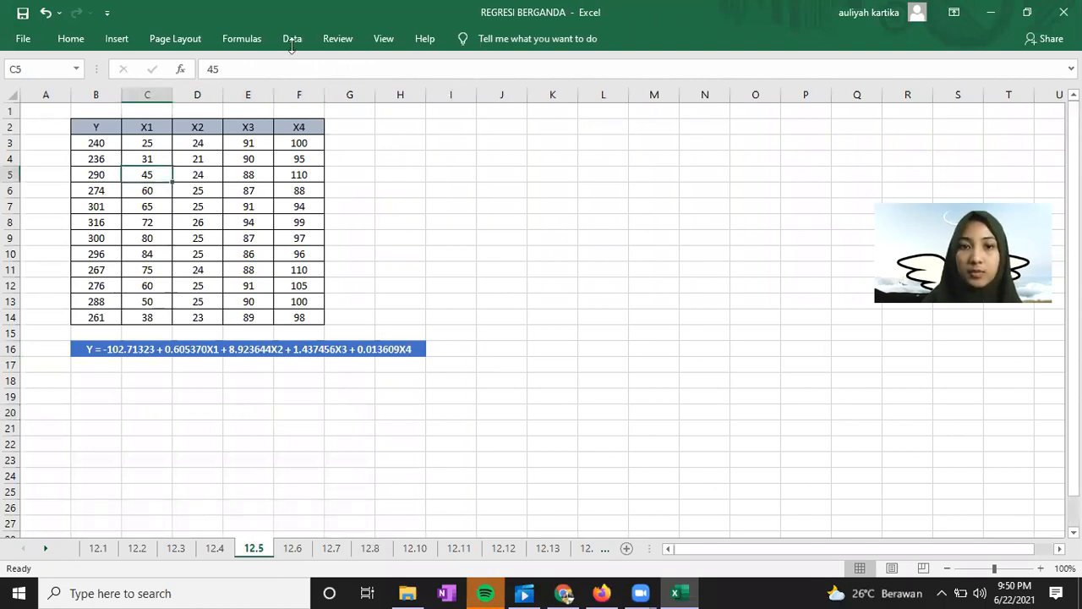
click(973, 62)
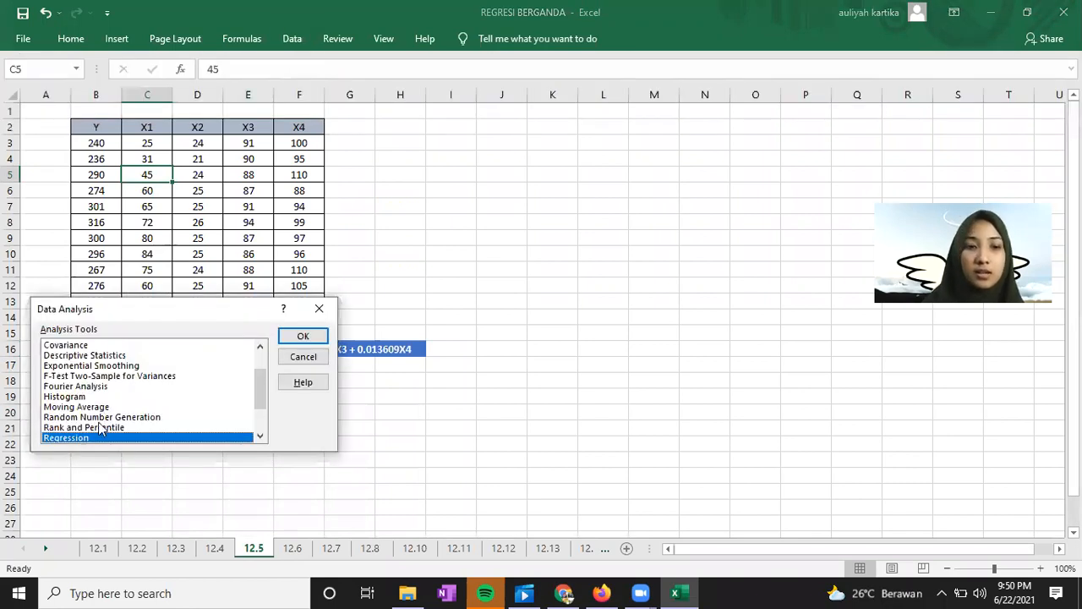
scroll(99, 427, up, 1)
scroll(74, 382, up, 1)
click(75, 376)
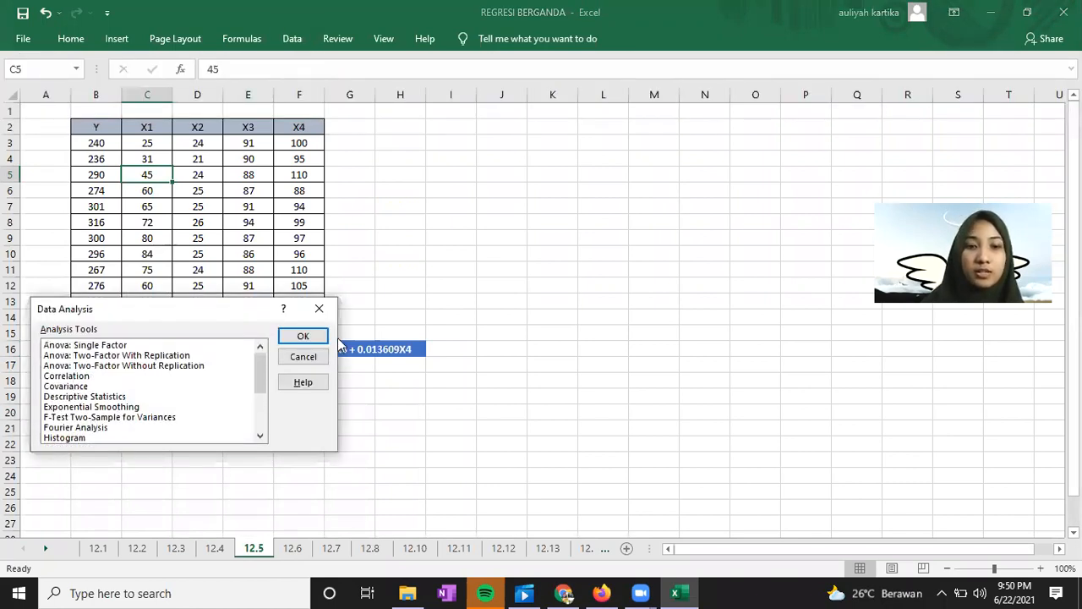
click(307, 339)
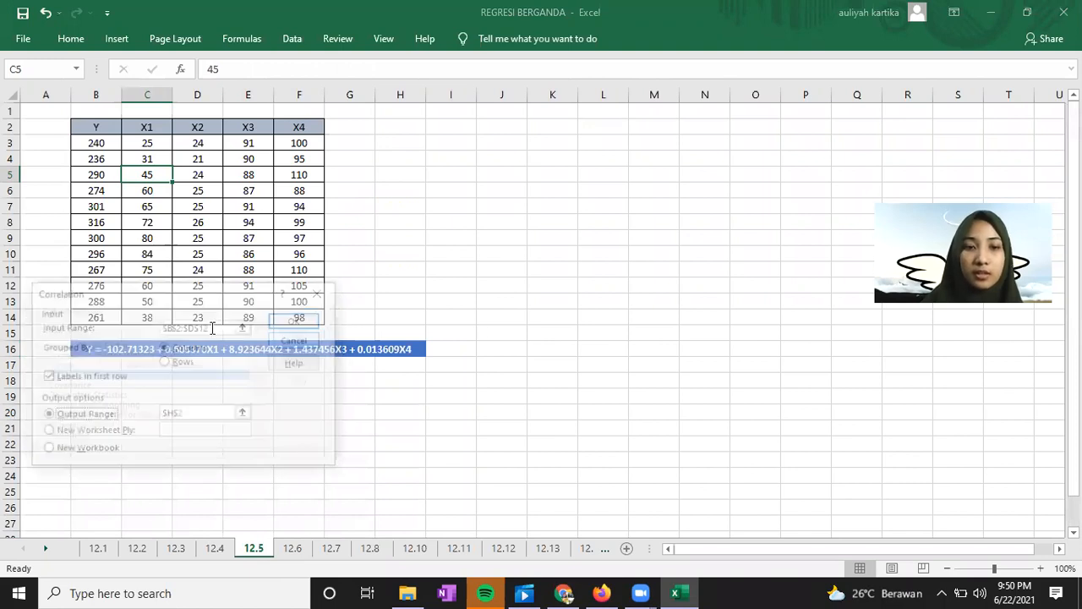
Set the correlation's input range to B2:F14 and run the analysis
drag(212, 328, 159, 327)
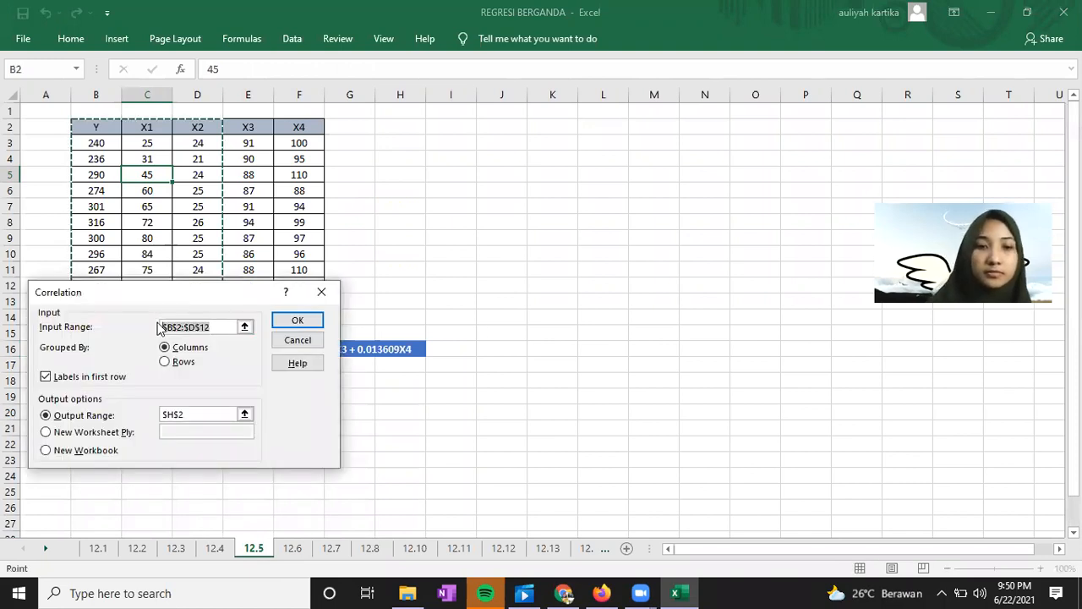
key(BackSpace)
drag(100, 129, 672, 273)
click(646, 309)
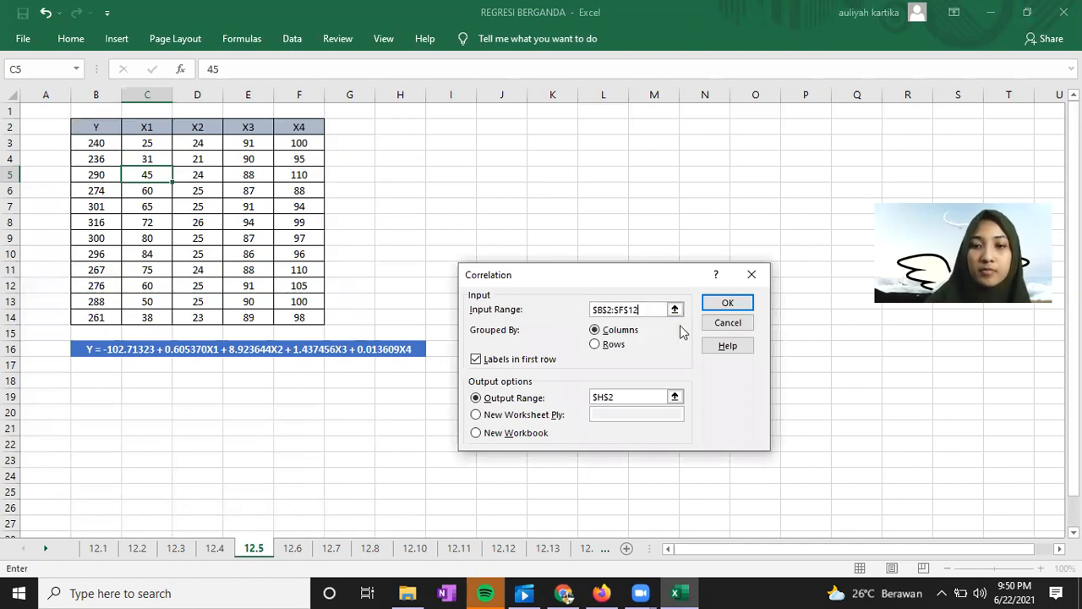
double_click(606, 311)
key(BackSpace)
drag(99, 128, 285, 315)
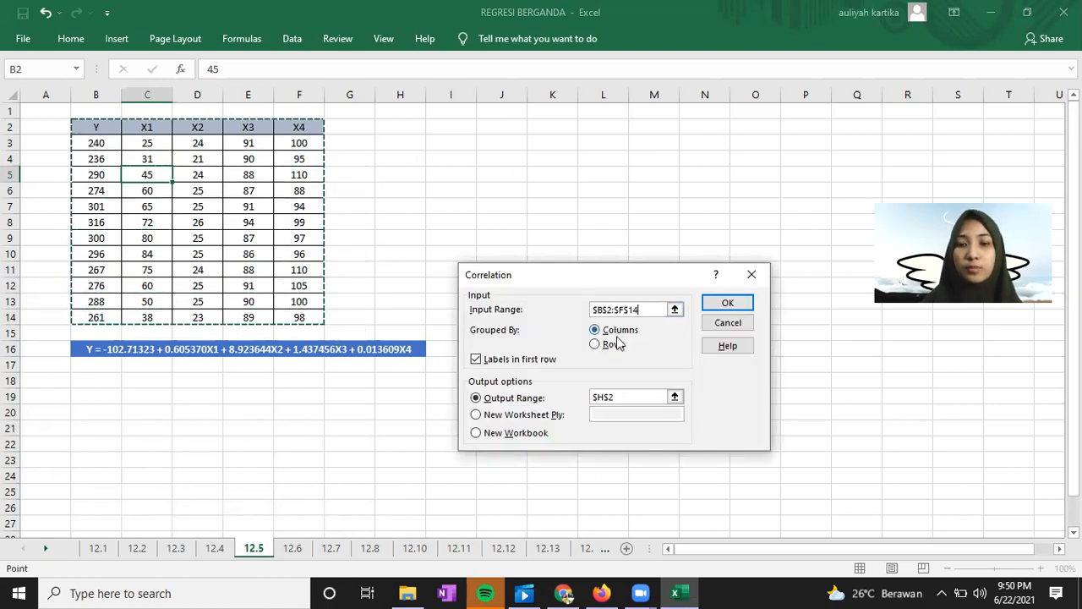
click(732, 309)
Examine the correlation matrix for Y and X1 to X4, including the coefficients between the X variables
click(552, 274)
click(506, 129)
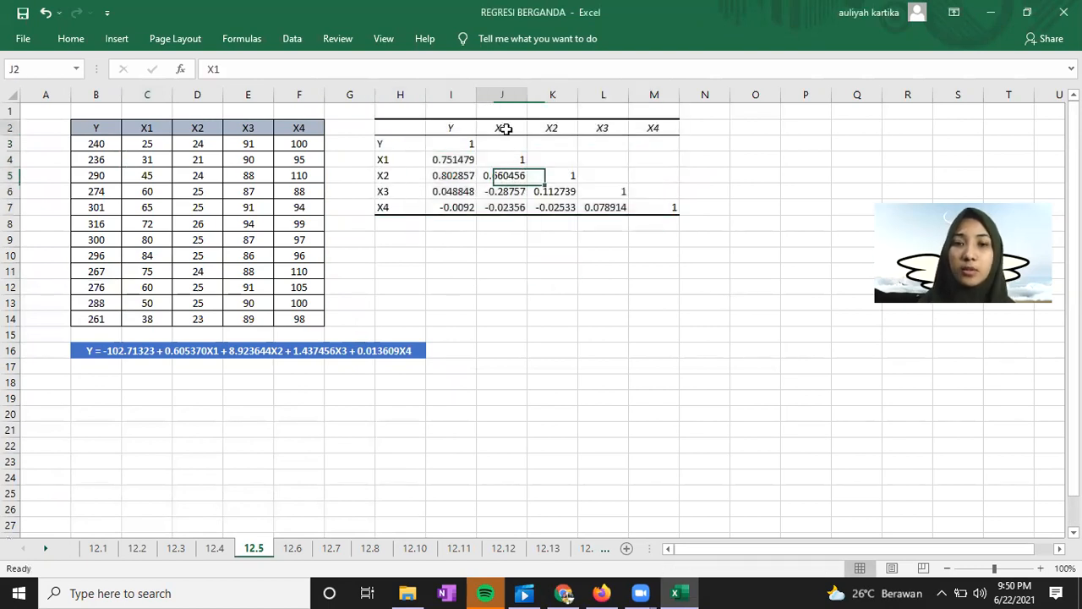
click(454, 128)
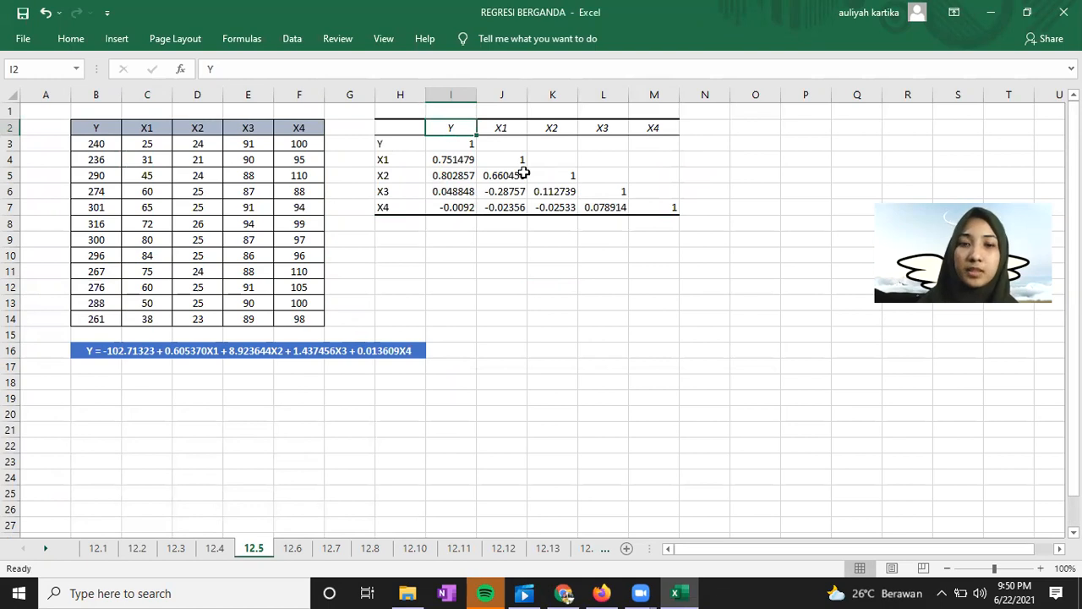
click(562, 191)
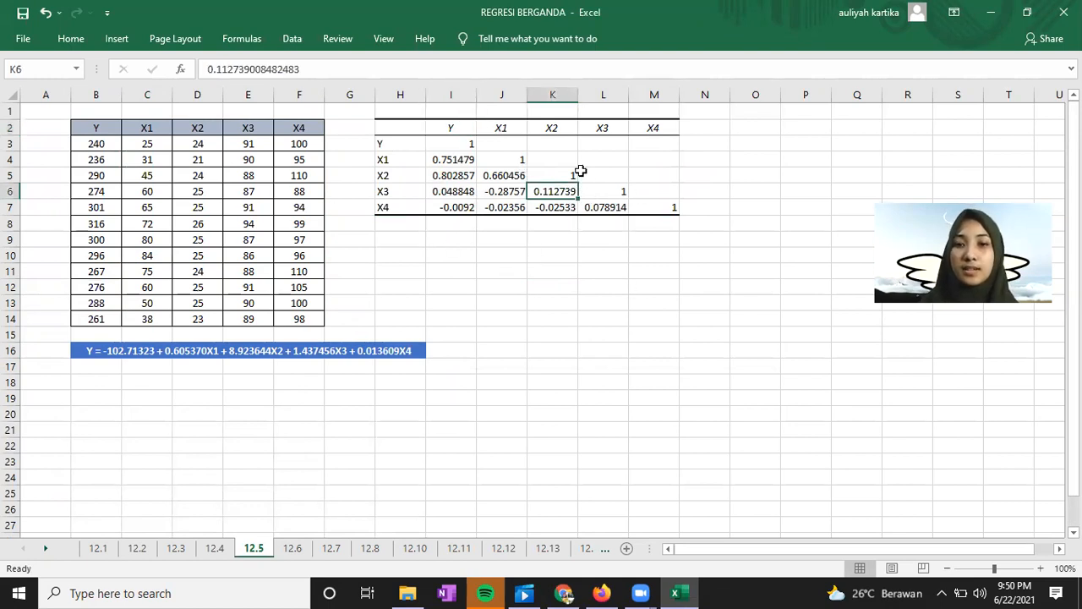
click(607, 175)
click(624, 207)
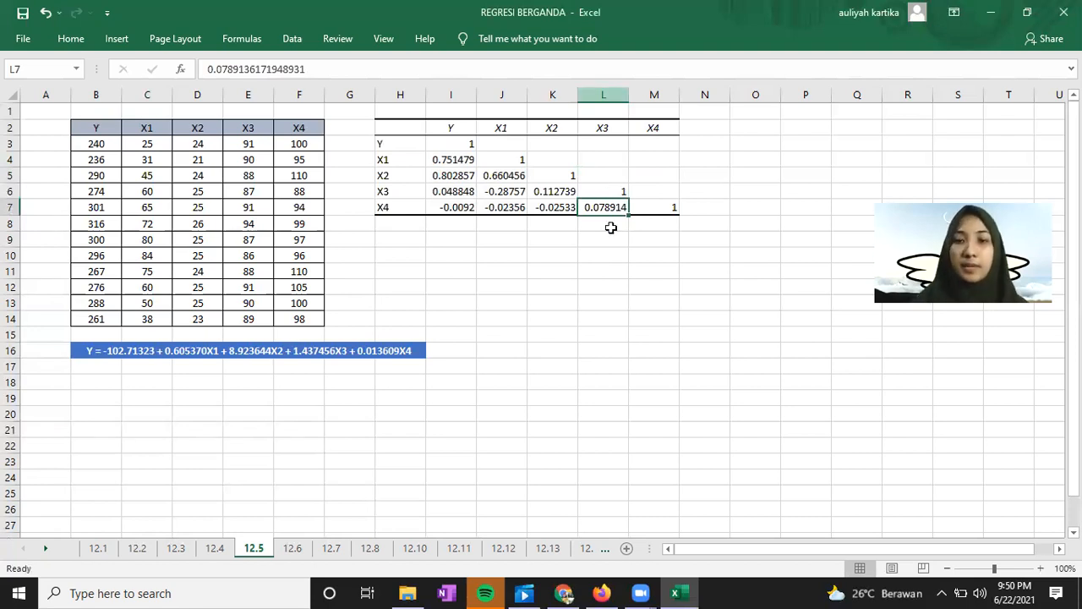
key(Left)
key(Left)
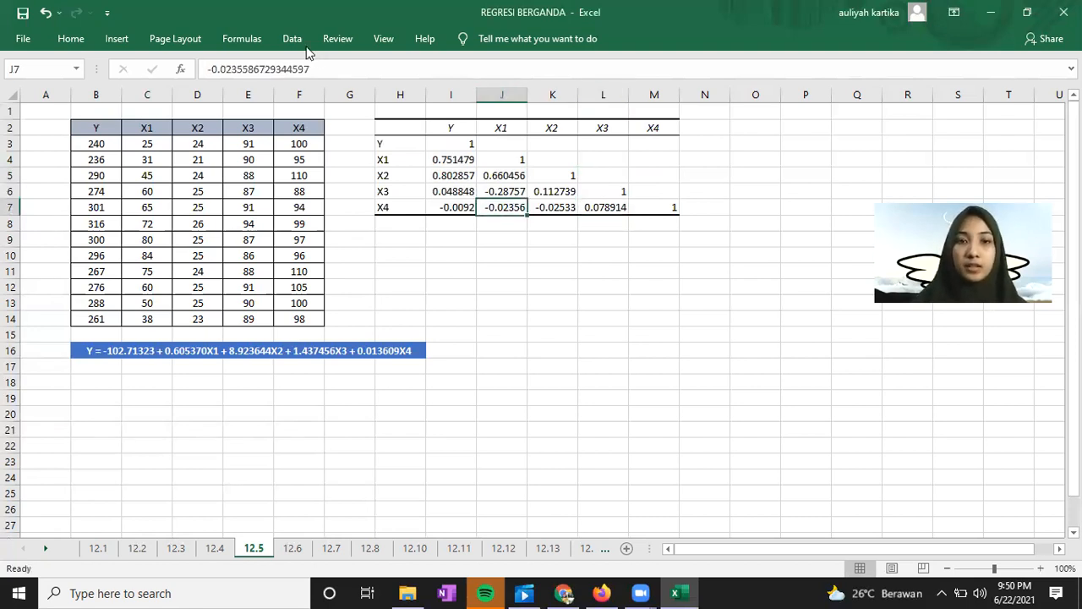
Start a Regression analysis with B2:B14 as the Y range
key(alt+a)
click(981, 63)
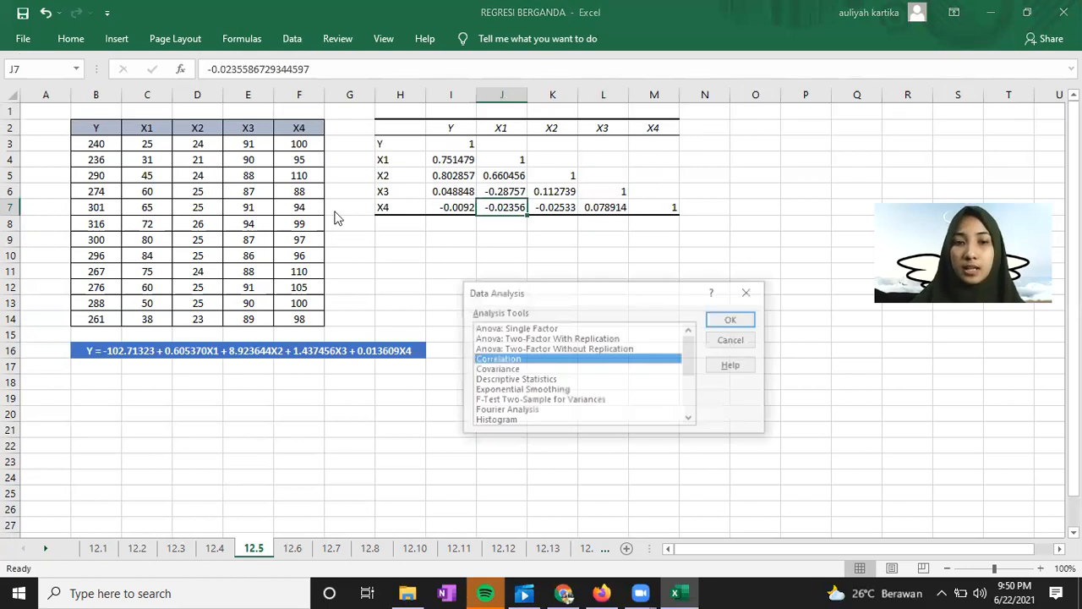
scroll(533, 405, down, 1)
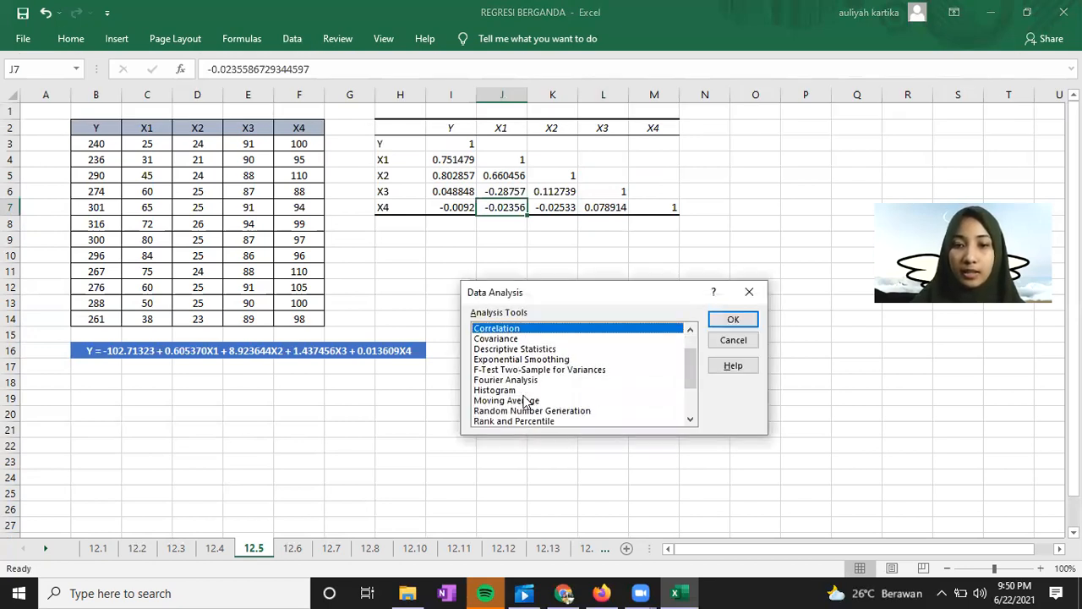
scroll(524, 401, down, 1)
click(520, 401)
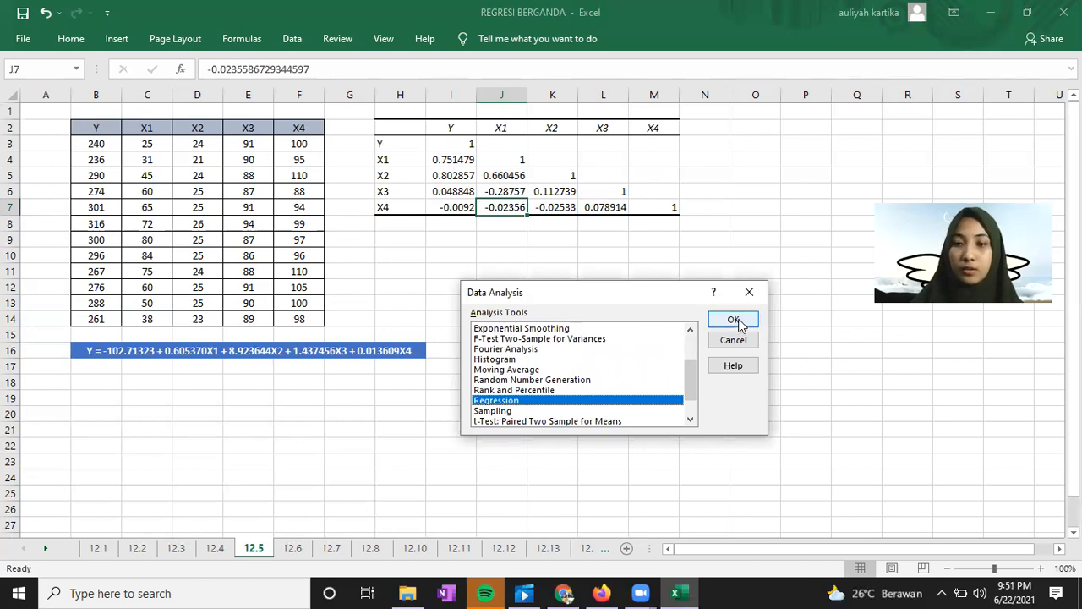
key(Return)
click(657, 260)
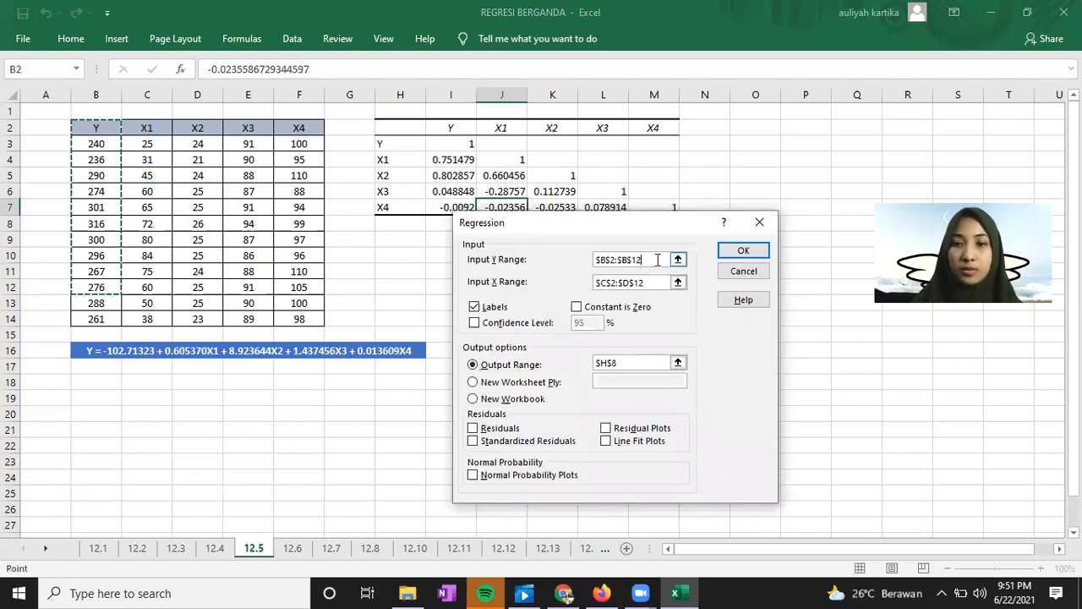
drag(573, 260, 574, 266)
key(BackSpace)
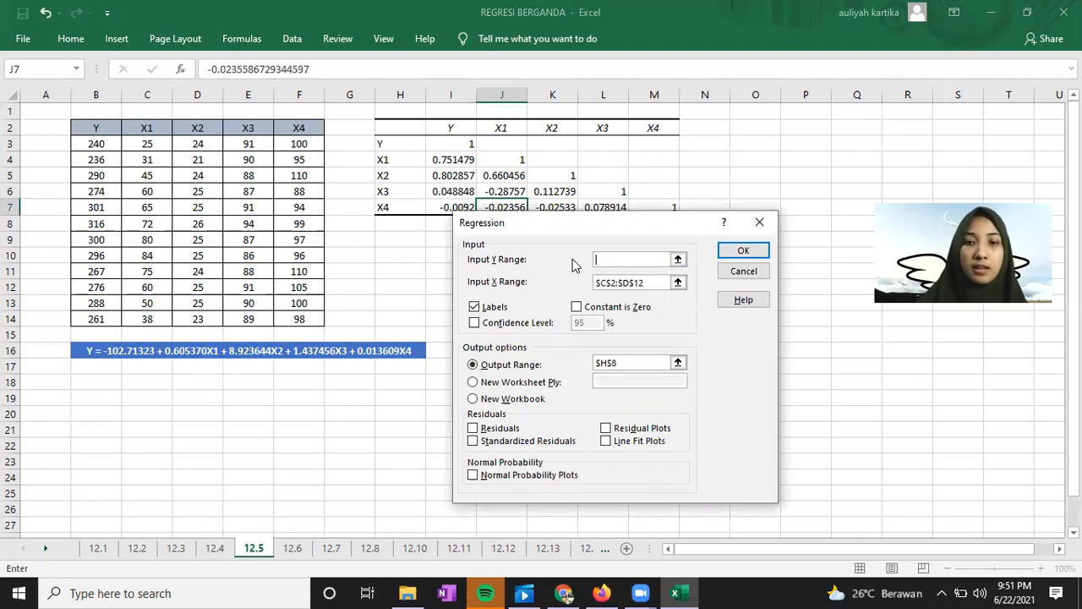
drag(104, 259, 100, 315)
key(Return)
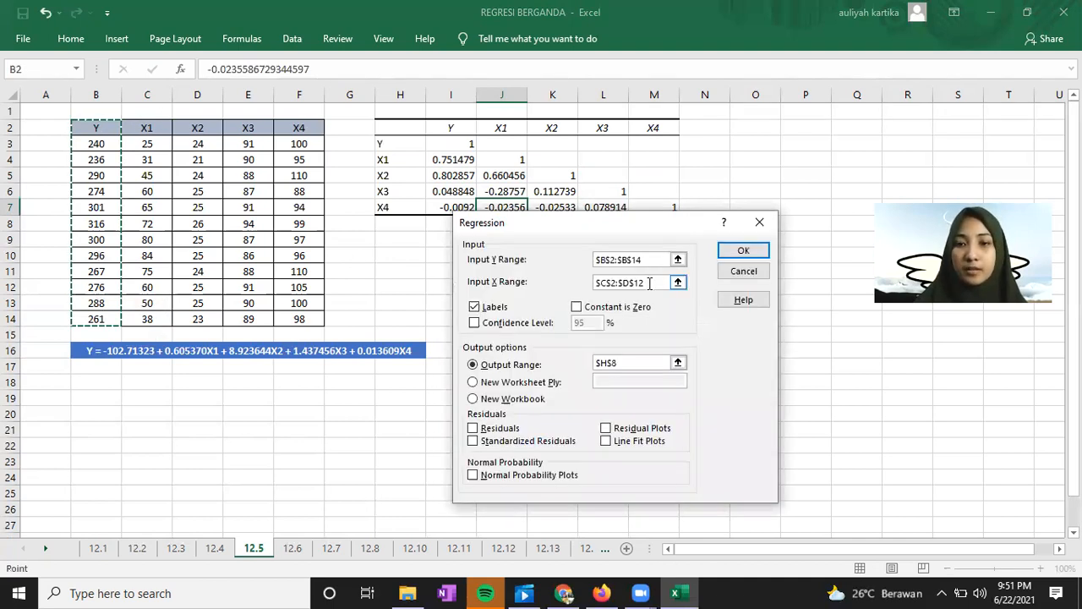
Set the regression's X range to C2:F14
click(582, 288)
key(BackSpace)
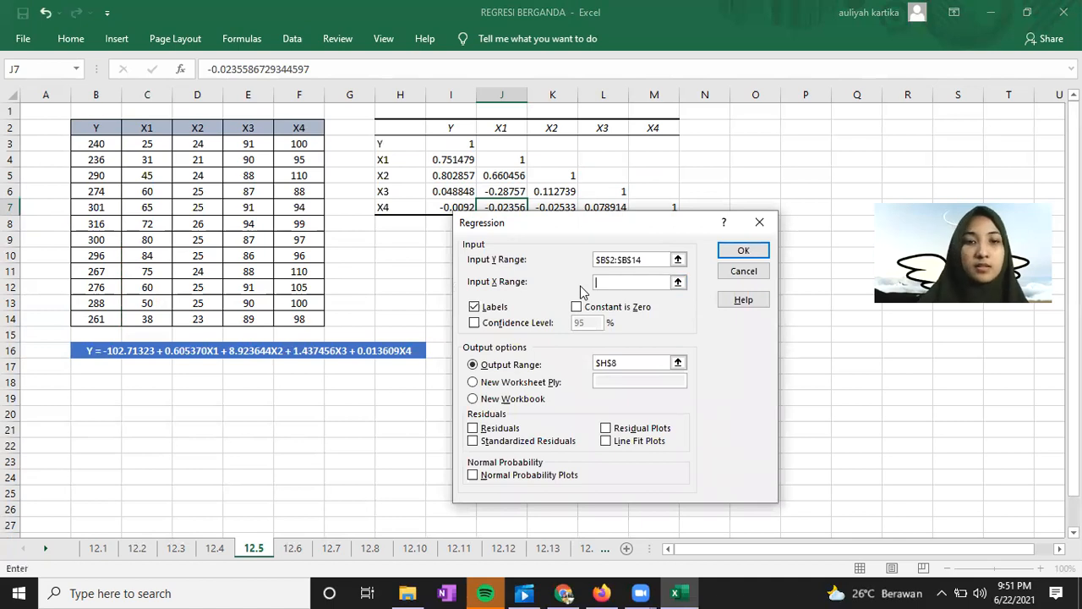
drag(146, 128, 303, 318)
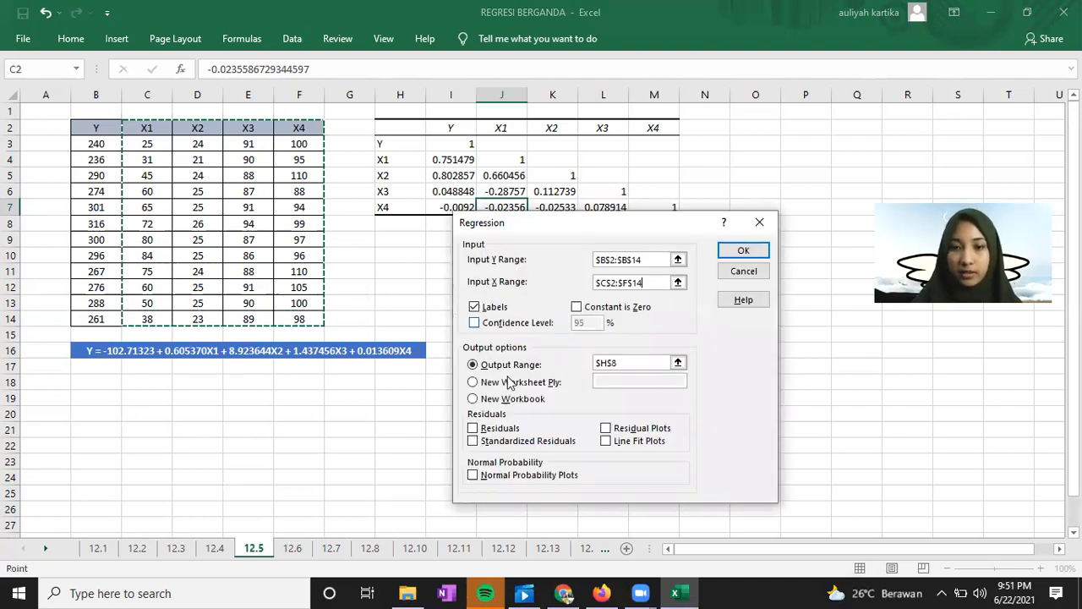
Set the regression's output range to J10 and run the analysis
click(626, 364)
click(387, 253)
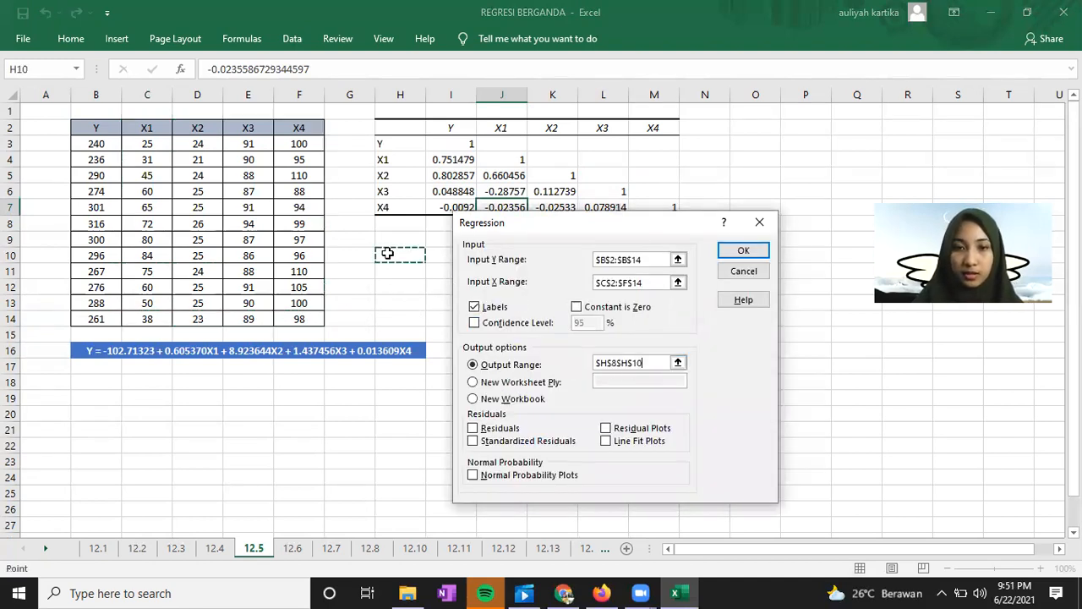
drag(564, 232, 244, 287)
click(511, 256)
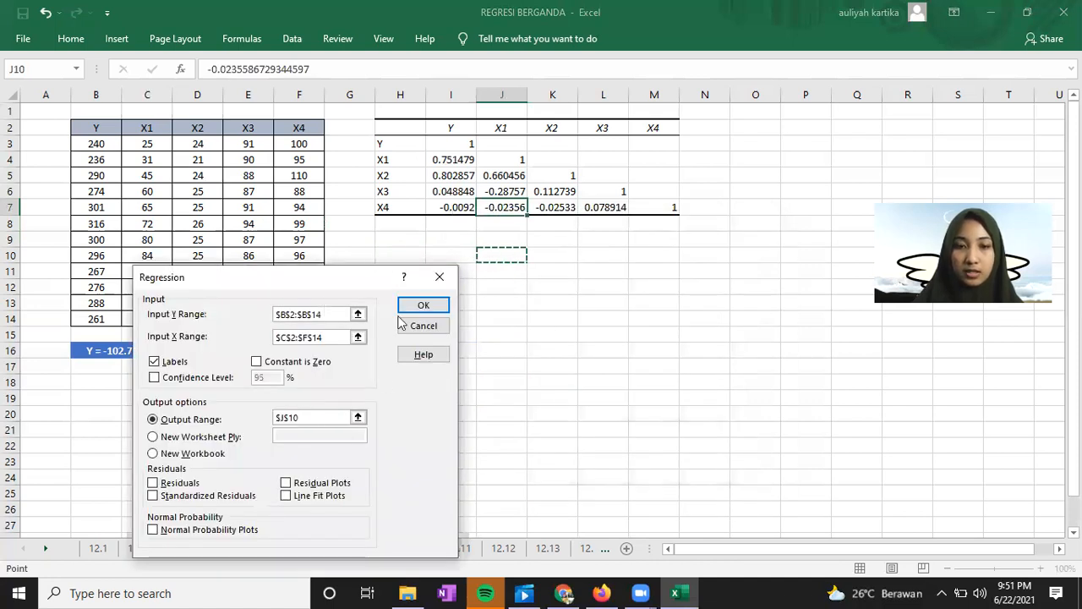
click(422, 306)
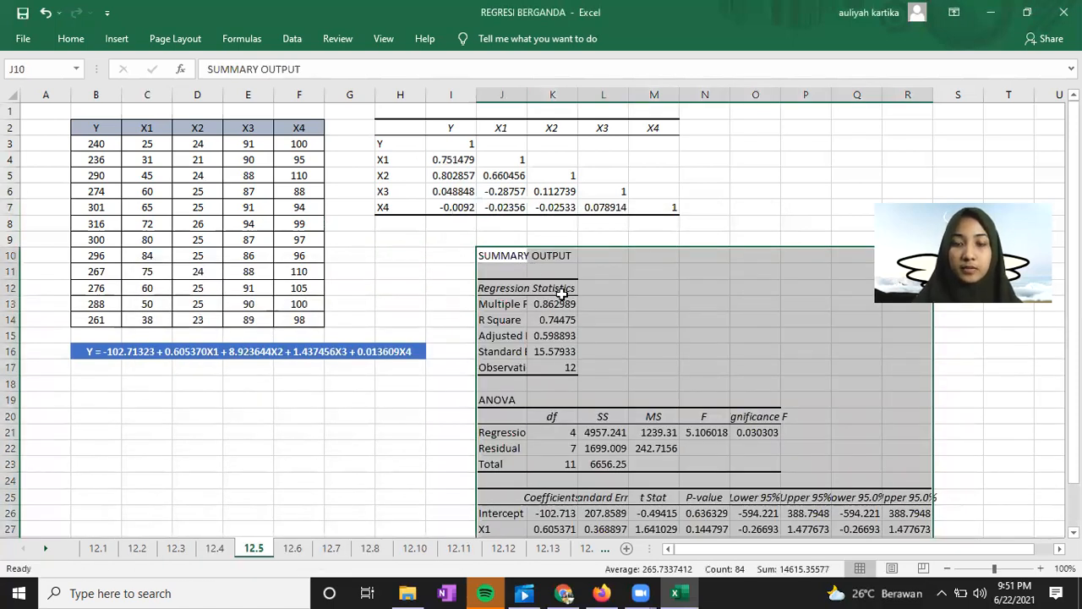
Widen columns J, K, L and O to fit the labels and values of the regression summary output
scroll(425, 329, down, 2)
click(426, 330)
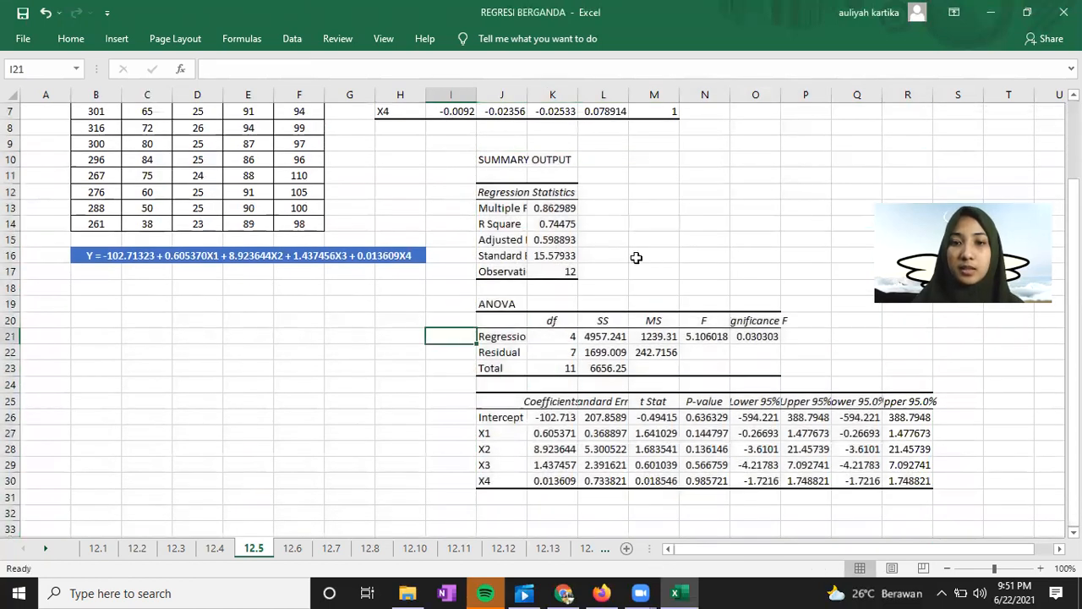
click(522, 161)
click(490, 306)
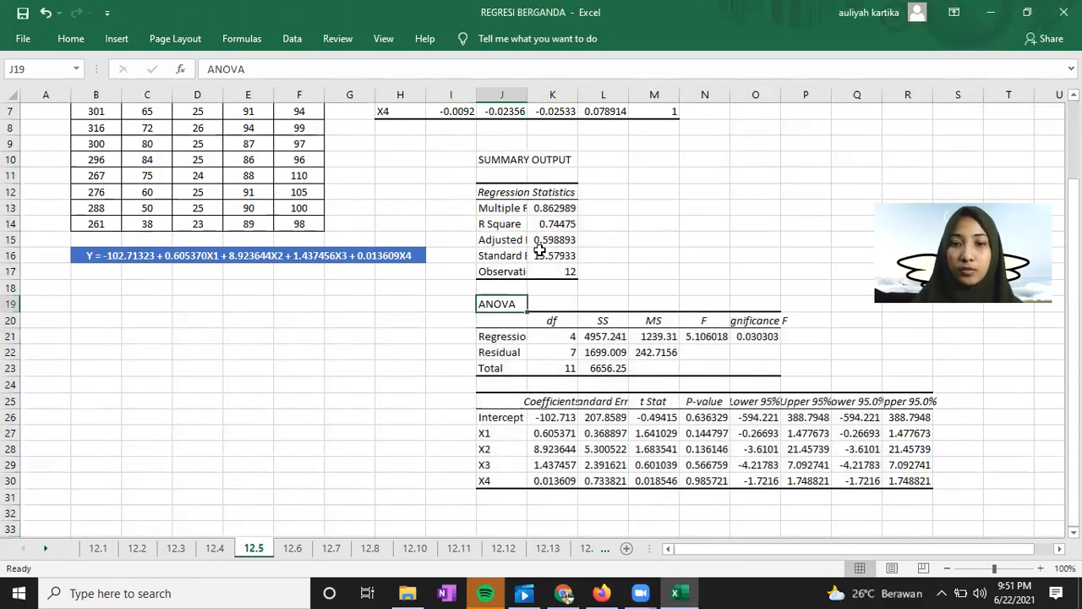
drag(530, 101, 746, 99)
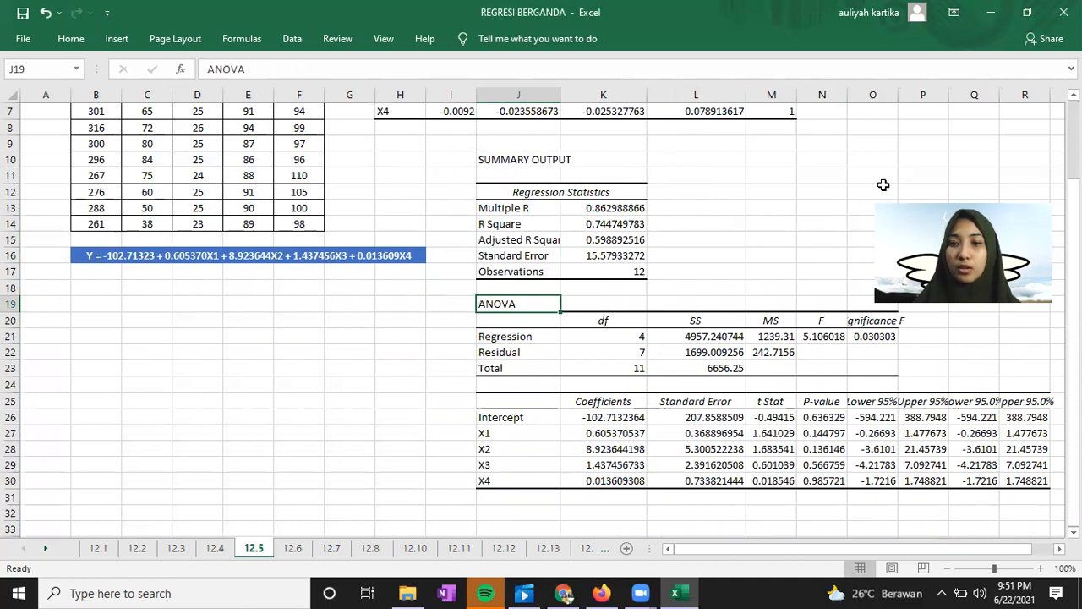
click(864, 337)
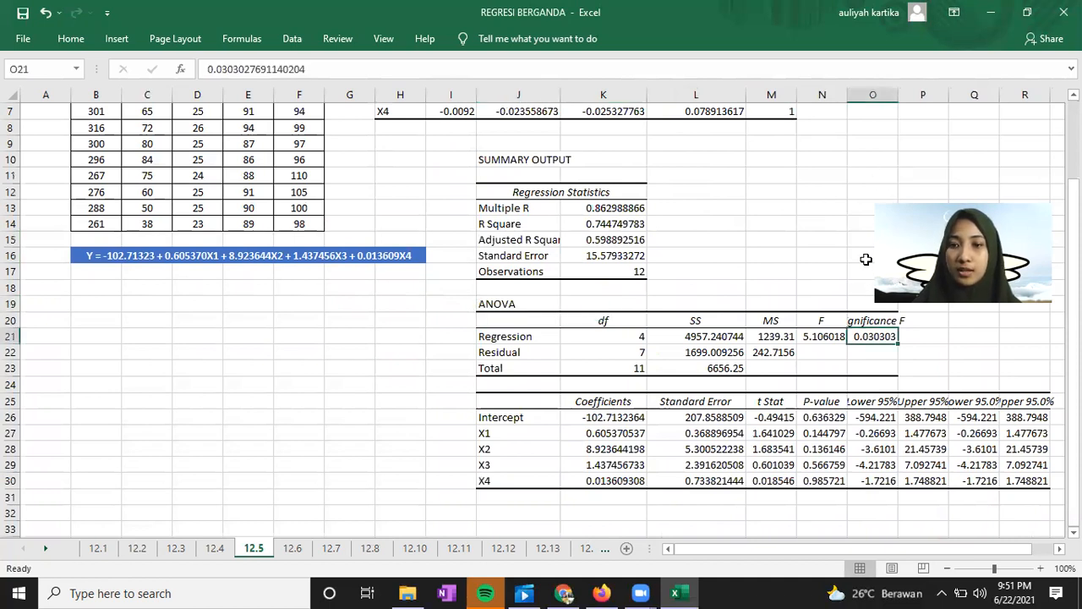
drag(896, 99, 969, 100)
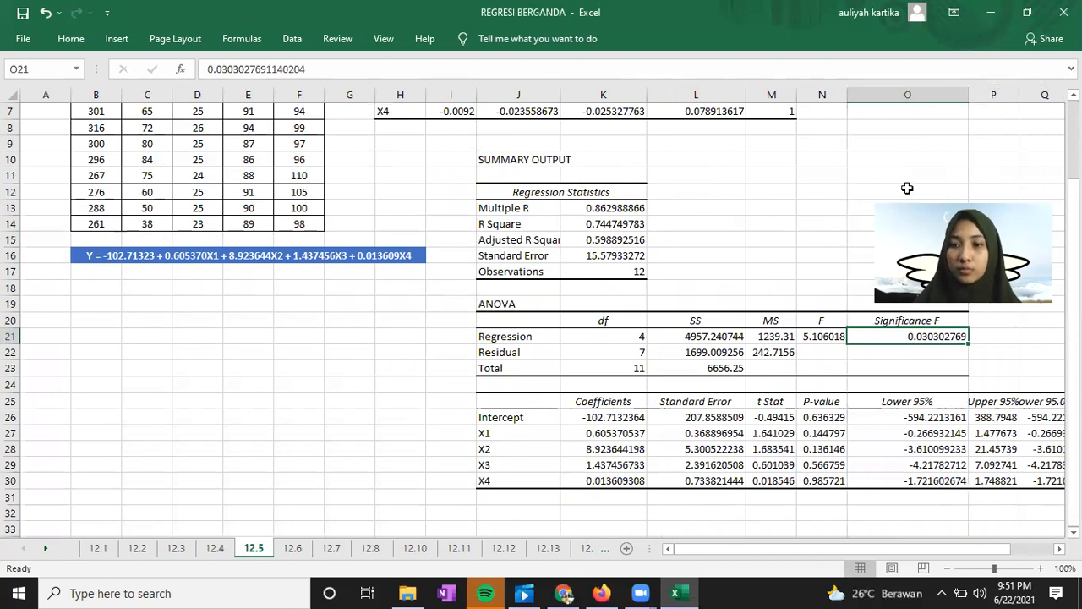
Examine the intercept and X1 to X4 coefficients in the regression output against the estimated equation in B16
scroll(907, 187, down, 2)
click(604, 306)
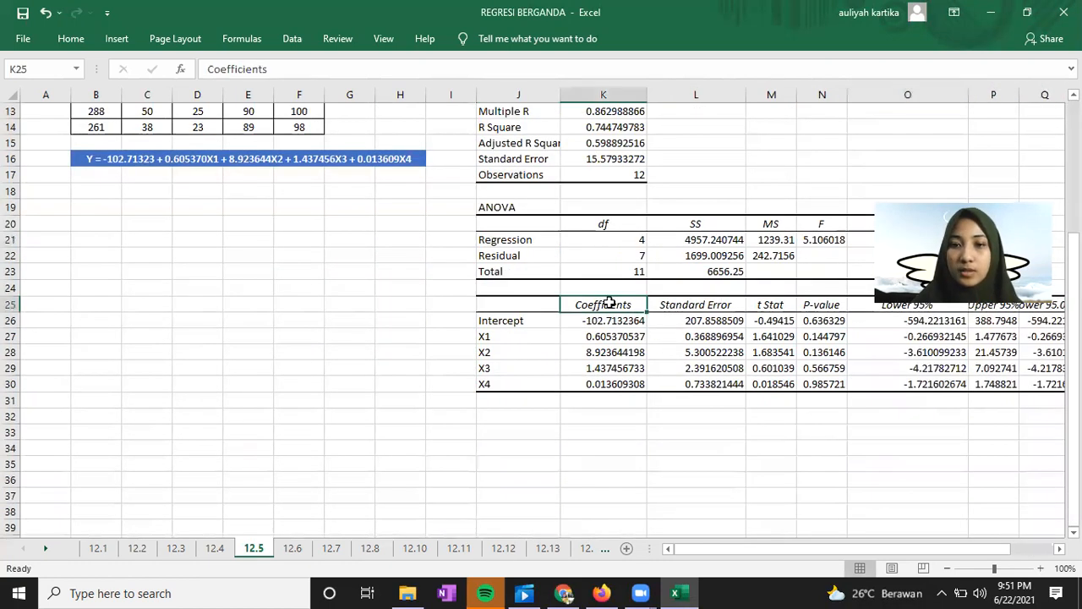
click(618, 320)
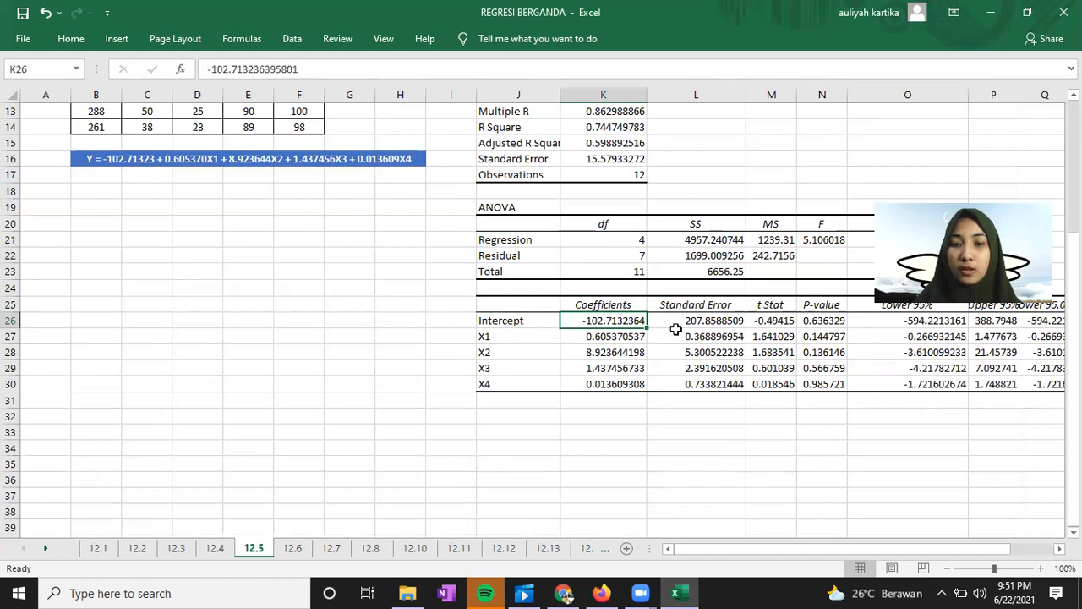
click(602, 339)
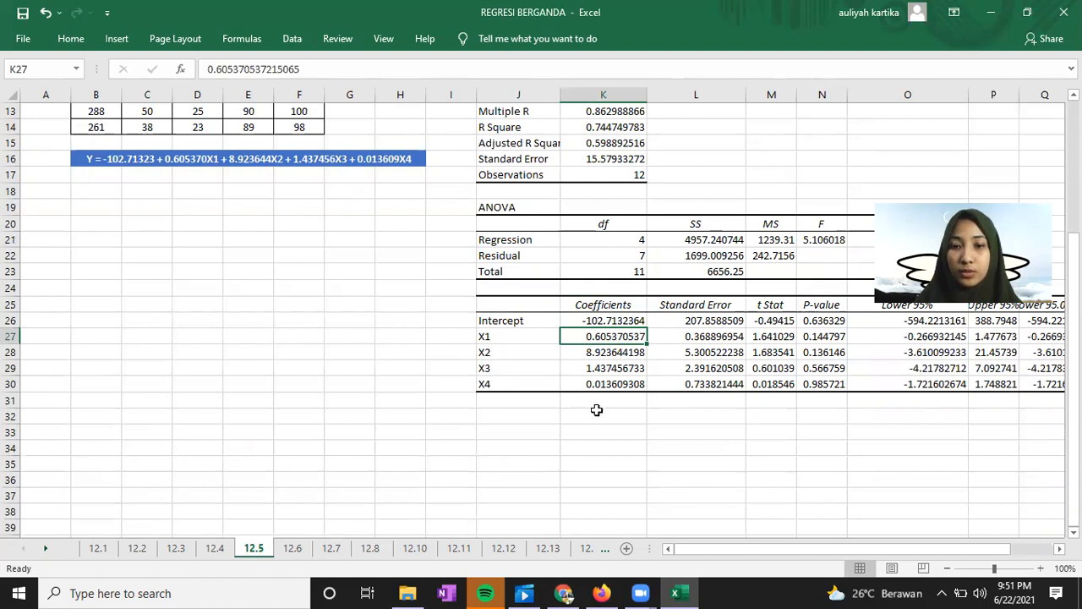
click(599, 355)
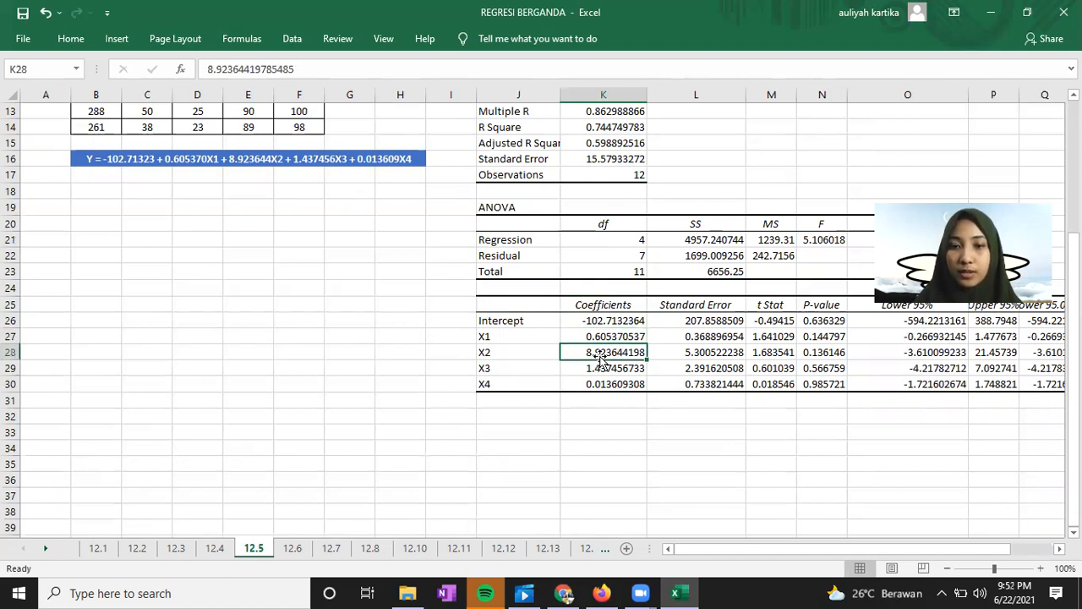
click(610, 368)
click(621, 386)
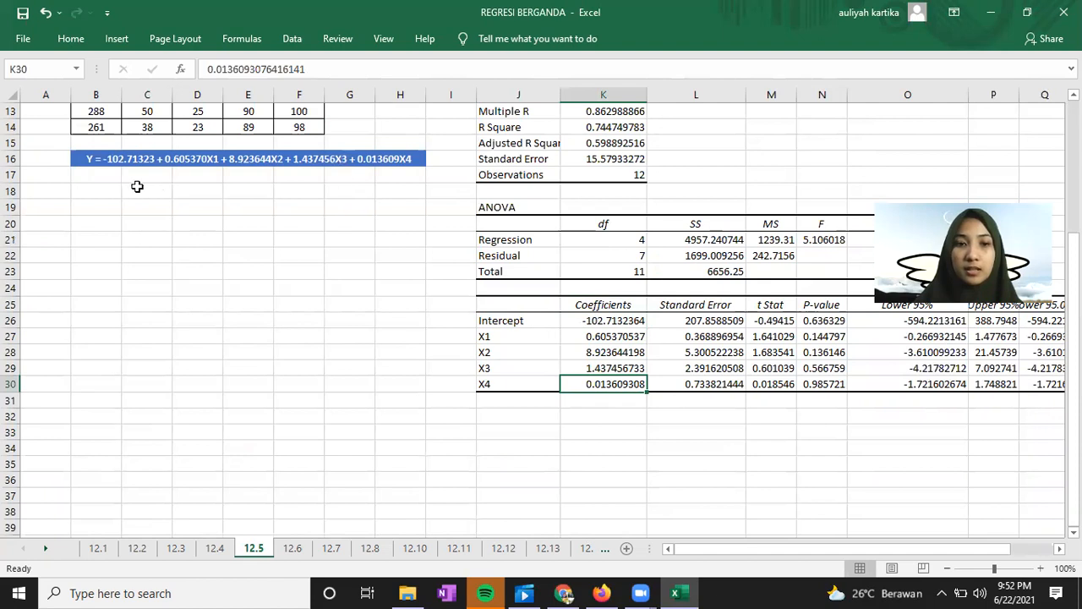
click(288, 162)
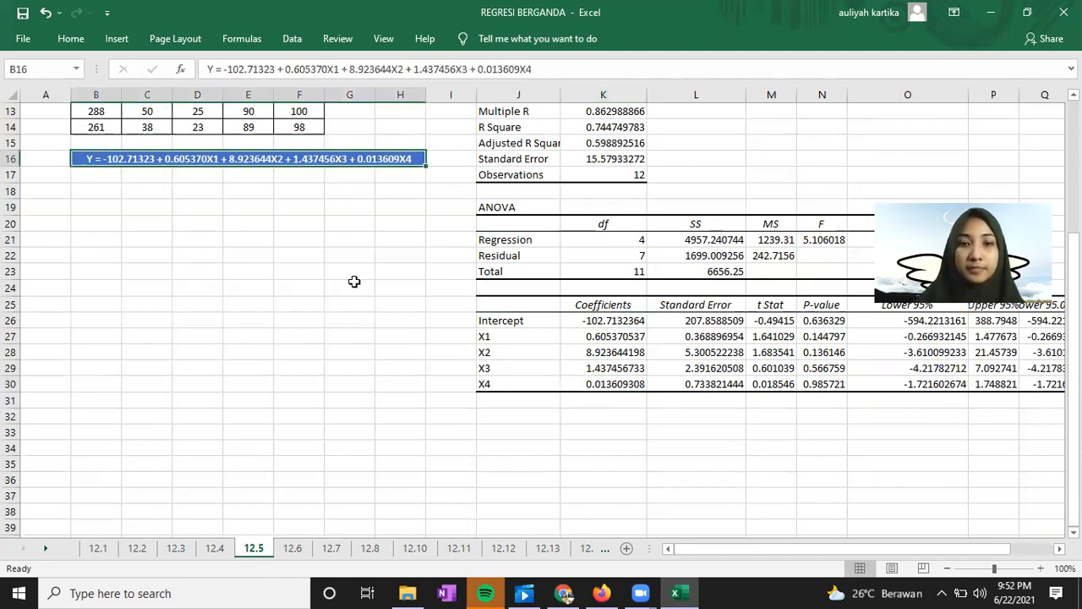
scroll(355, 281, up, 3)
scroll(359, 387, up, 1)
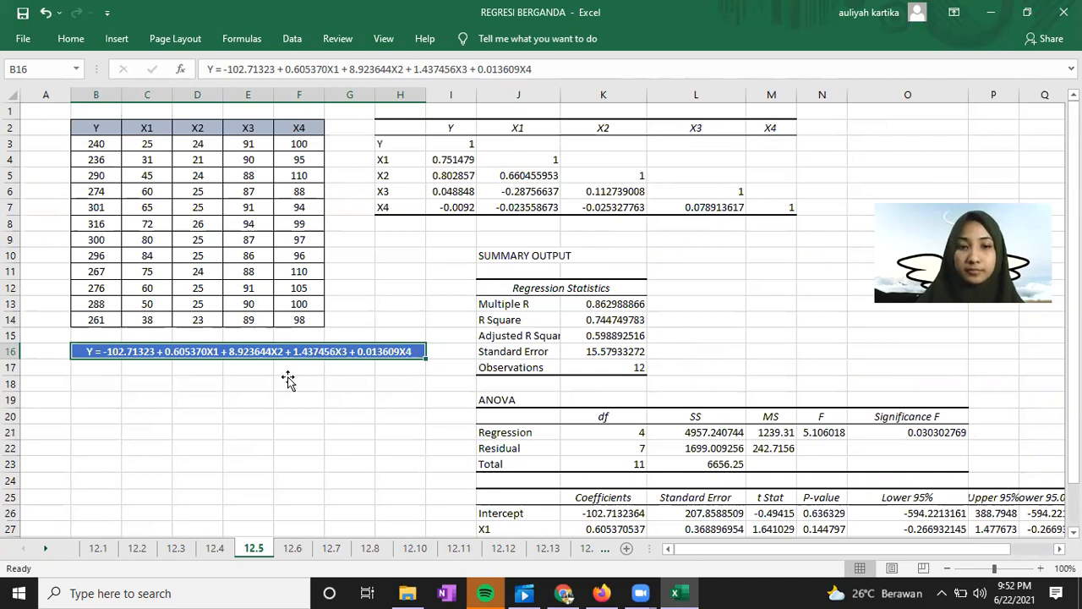
scroll(298, 308, down, 1)
scroll(558, 456, down, 1)
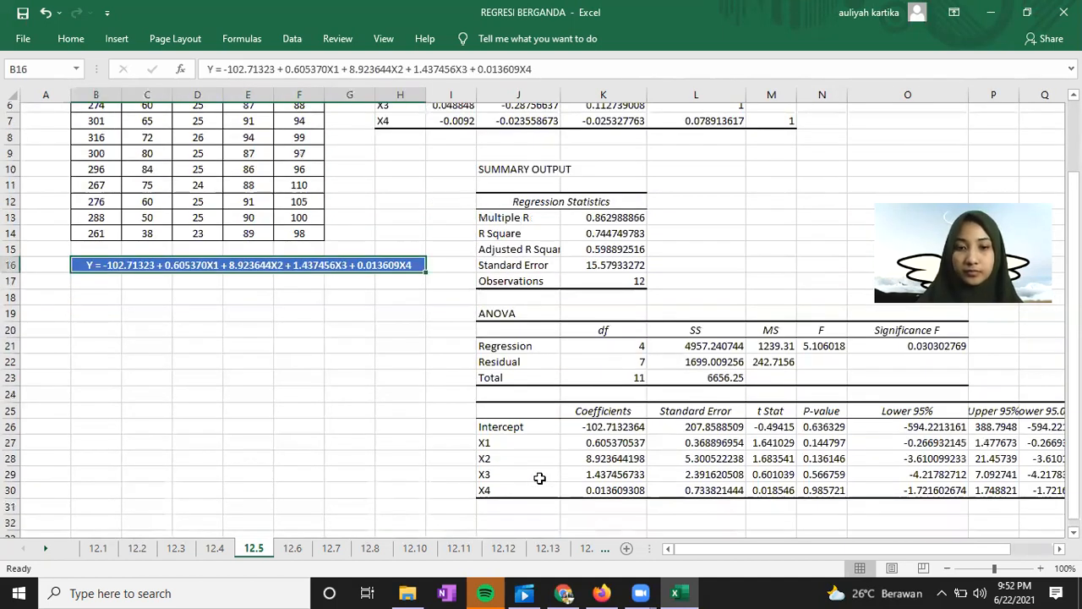
Switch to the textbook PDF in Chrome and read exercise 12.6 on stopping distance at various speeds
click(563, 593)
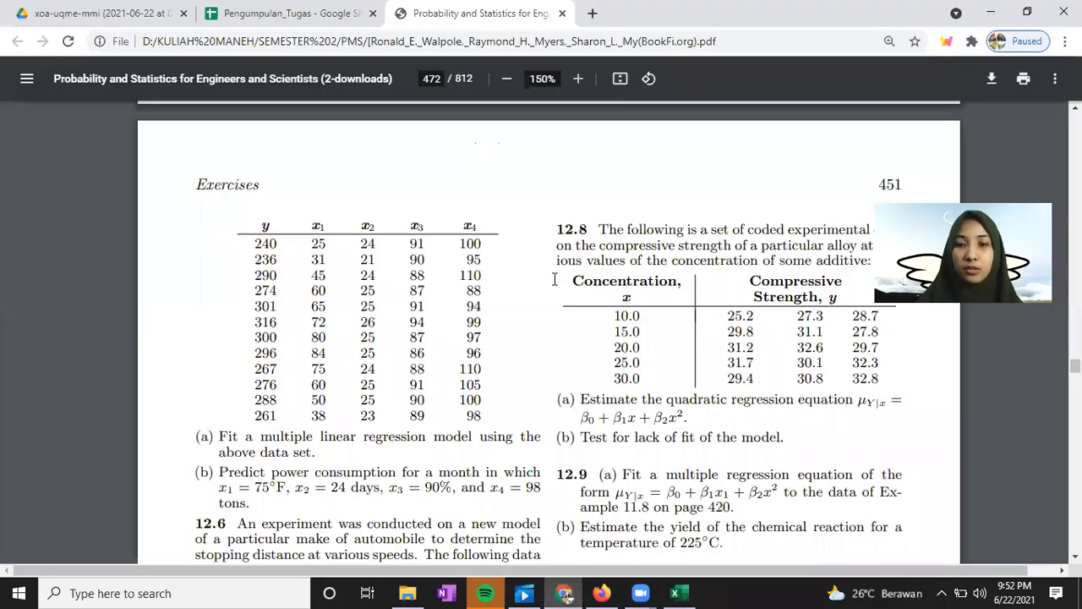
scroll(555, 279, down, 4)
scroll(554, 280, up, 2)
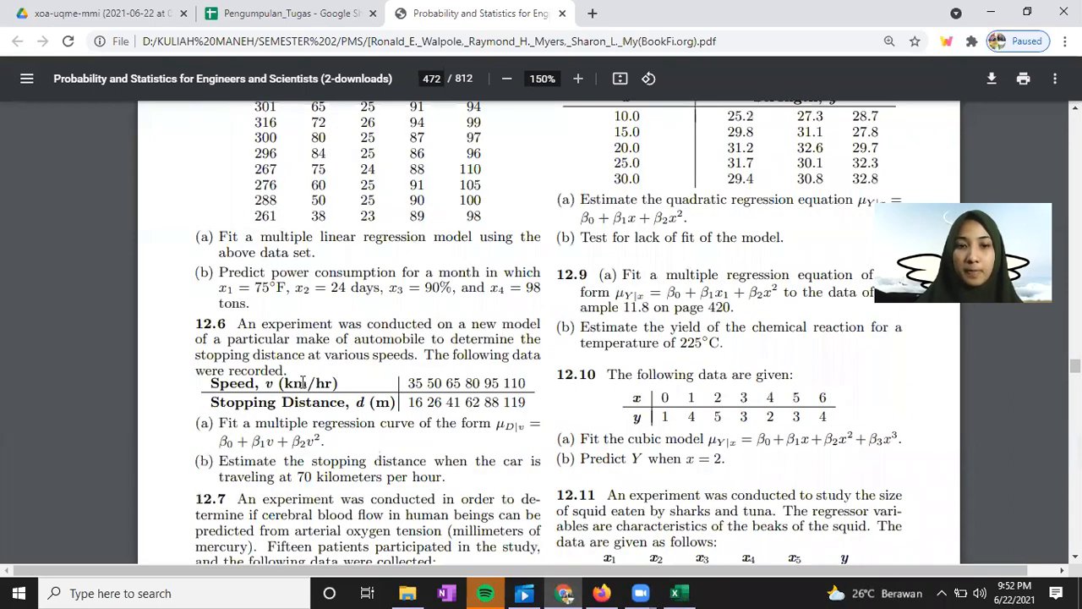
scroll(236, 324, down, 1)
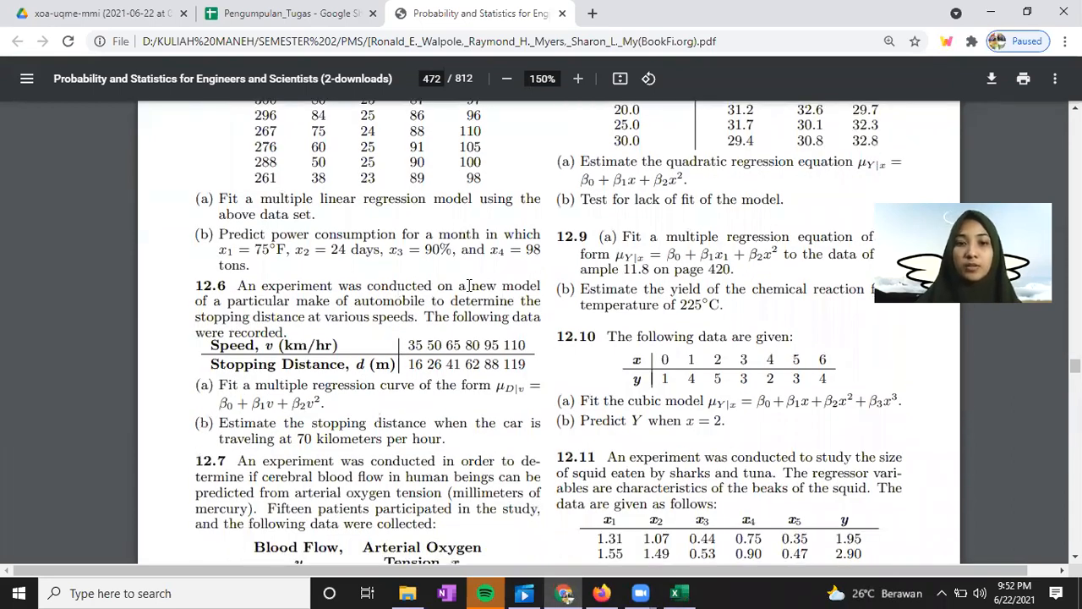
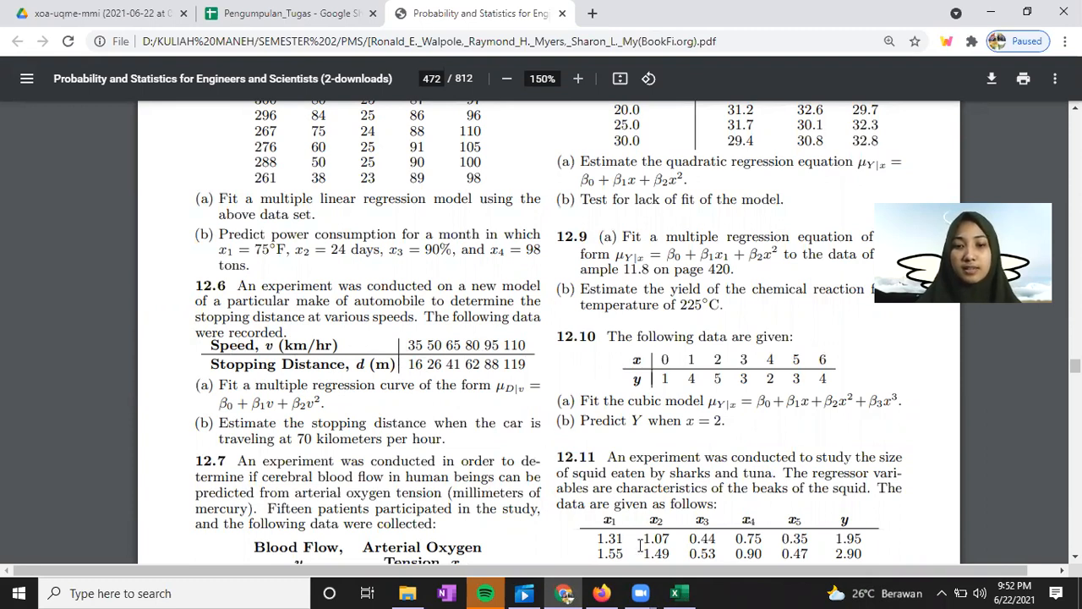
Switch back to Excel and open the 12.6 worksheet with its Y and X1 data
click(675, 593)
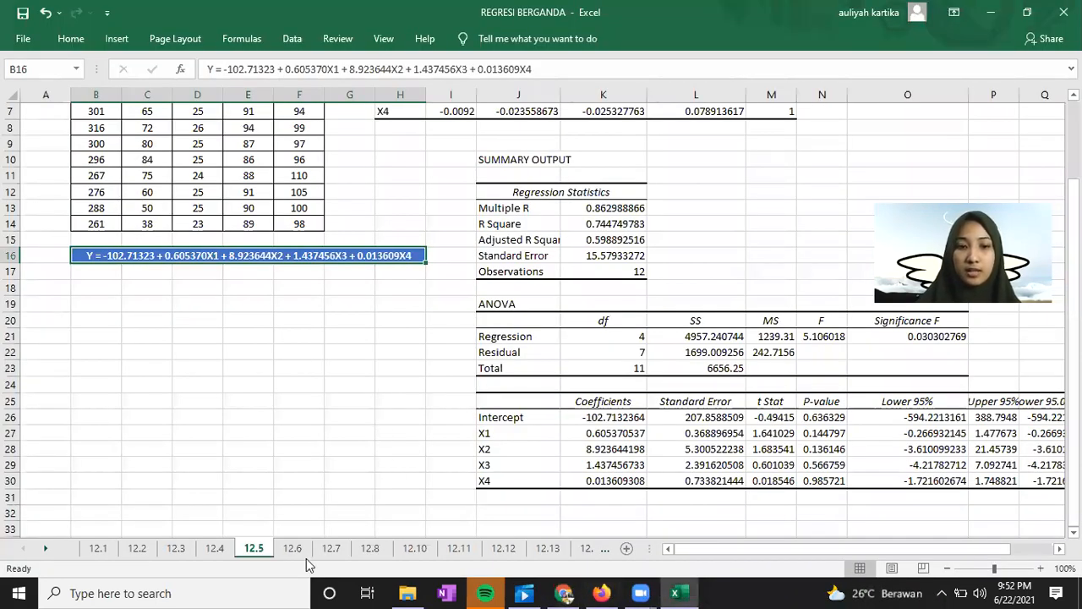
click(292, 548)
click(135, 176)
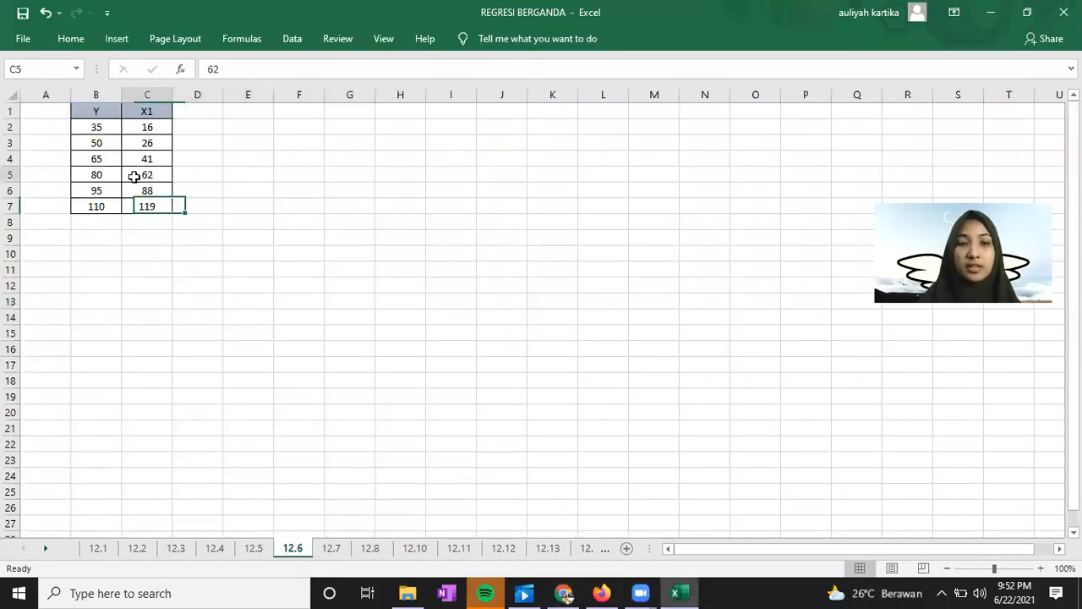
click(93, 127)
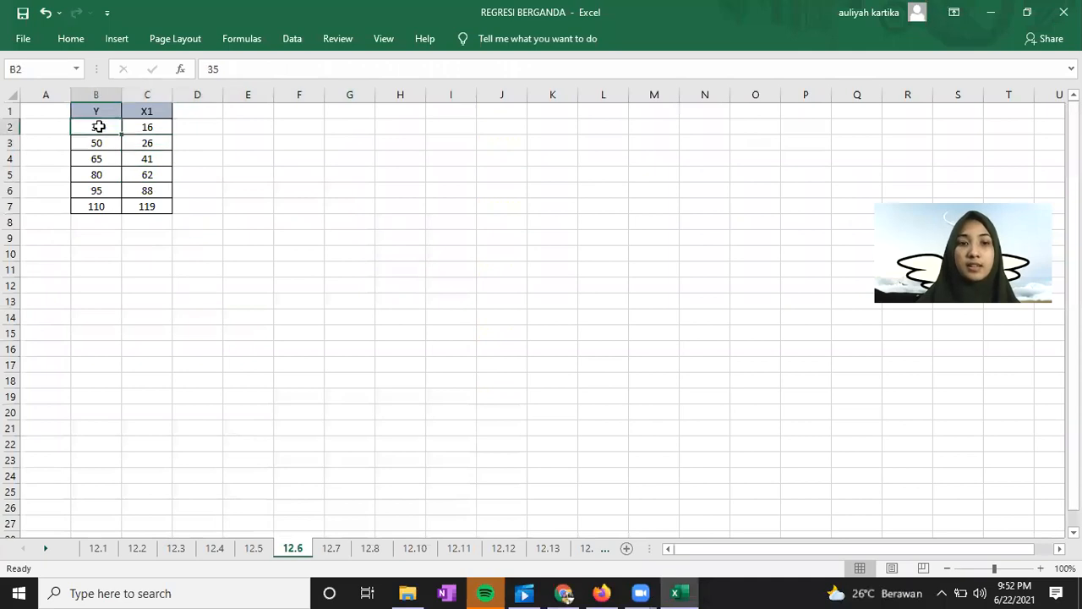
Run a Correlation analysis on B1:C7 with labels in the first row and the output at H2
click(294, 40)
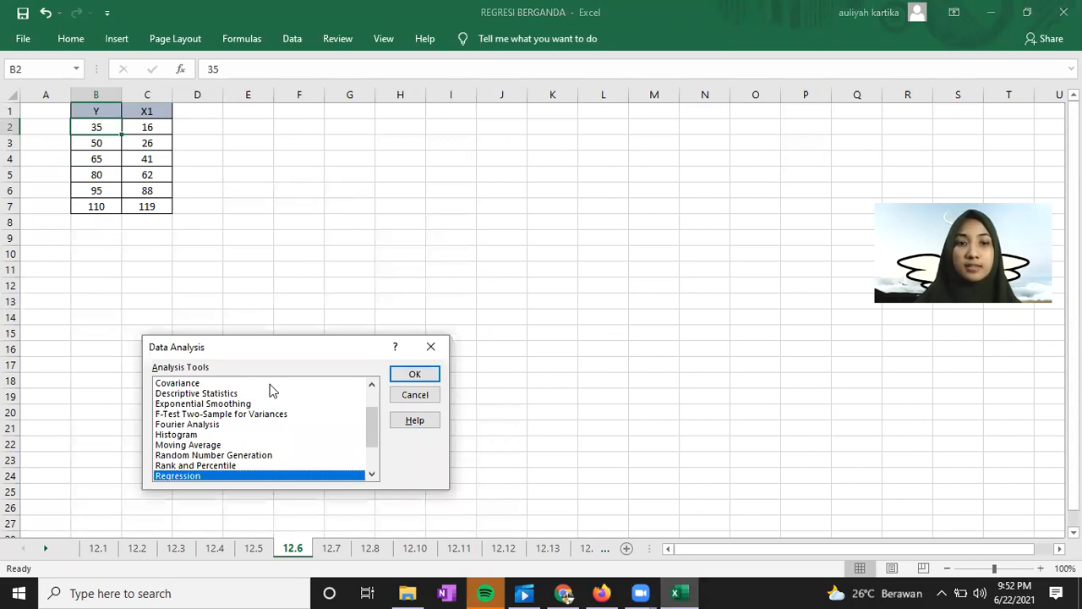
scroll(213, 461, up, 2)
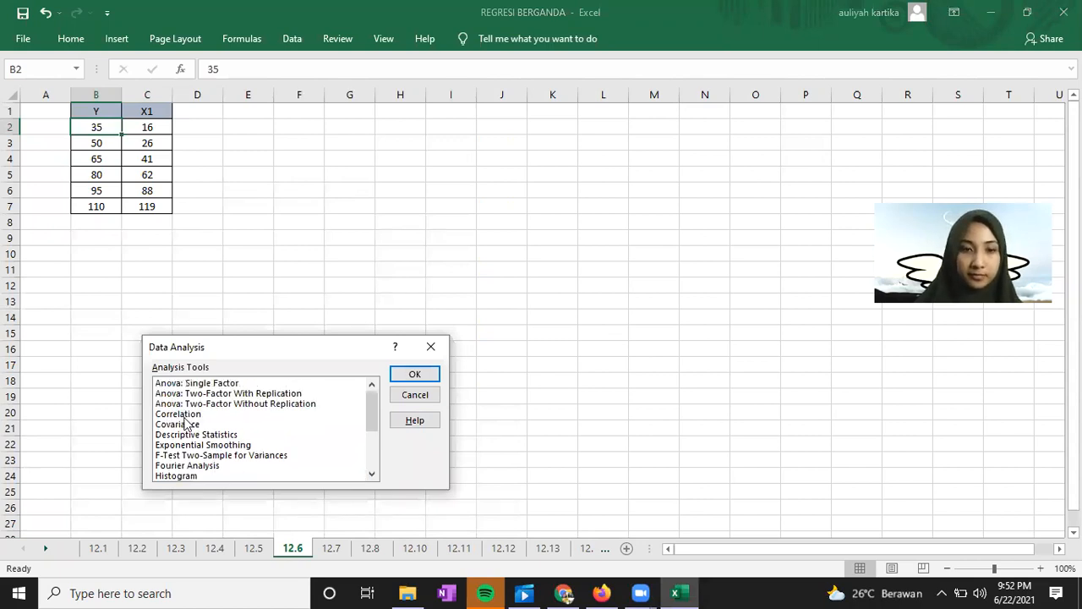
click(213, 413)
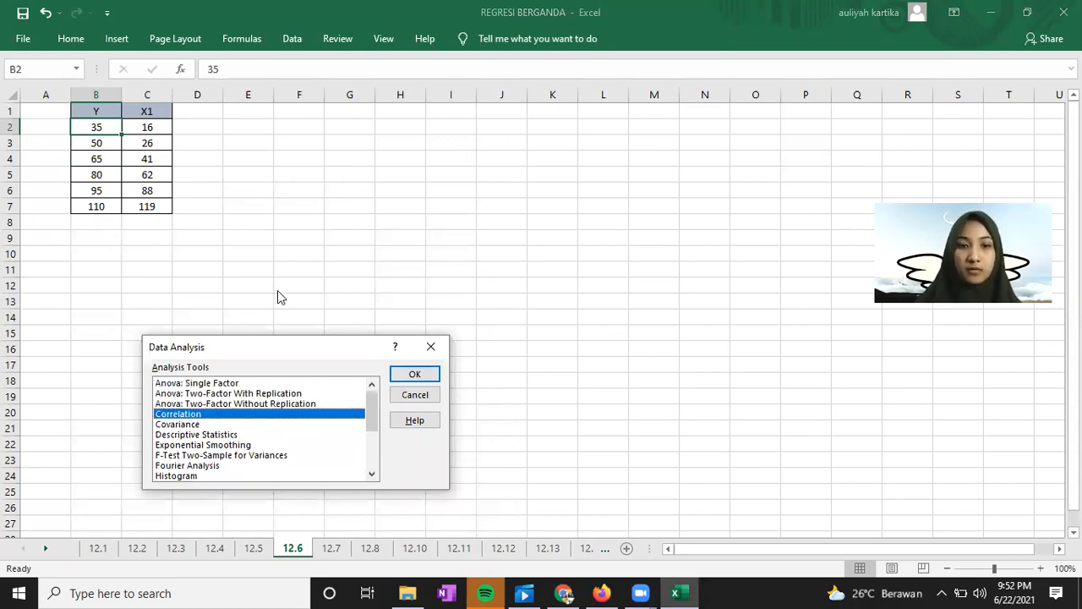
key(Return)
double_click(321, 366)
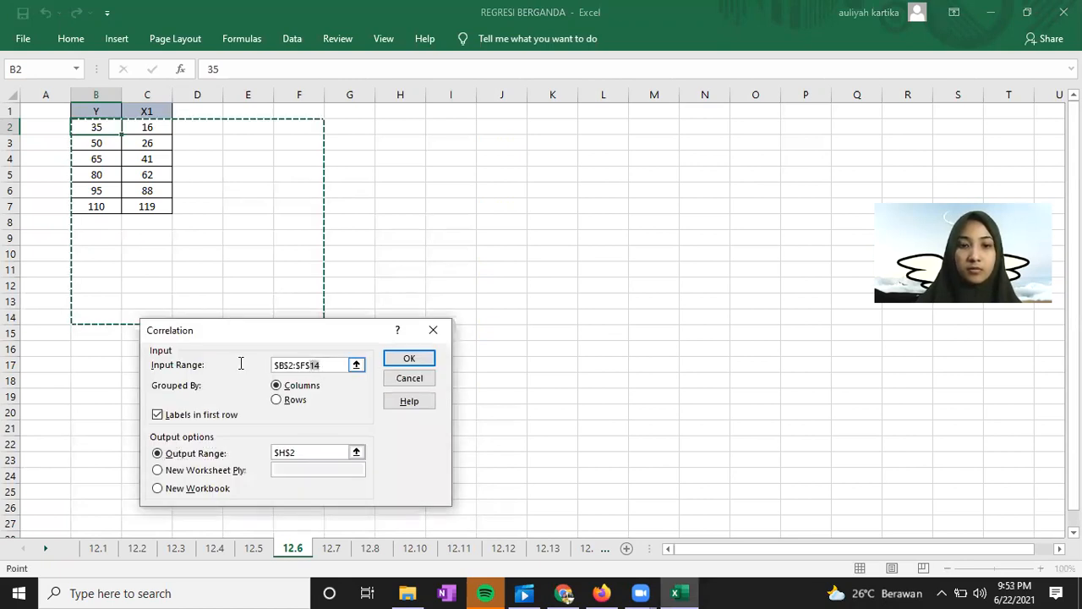
key(ctrl+a)
key(BackSpace)
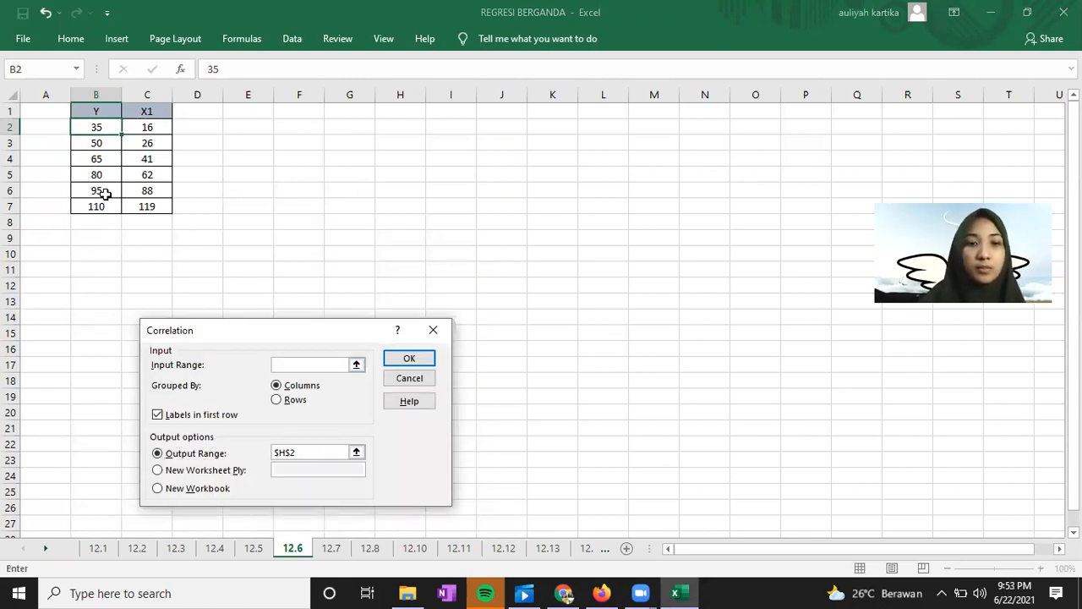
drag(100, 112, 147, 192)
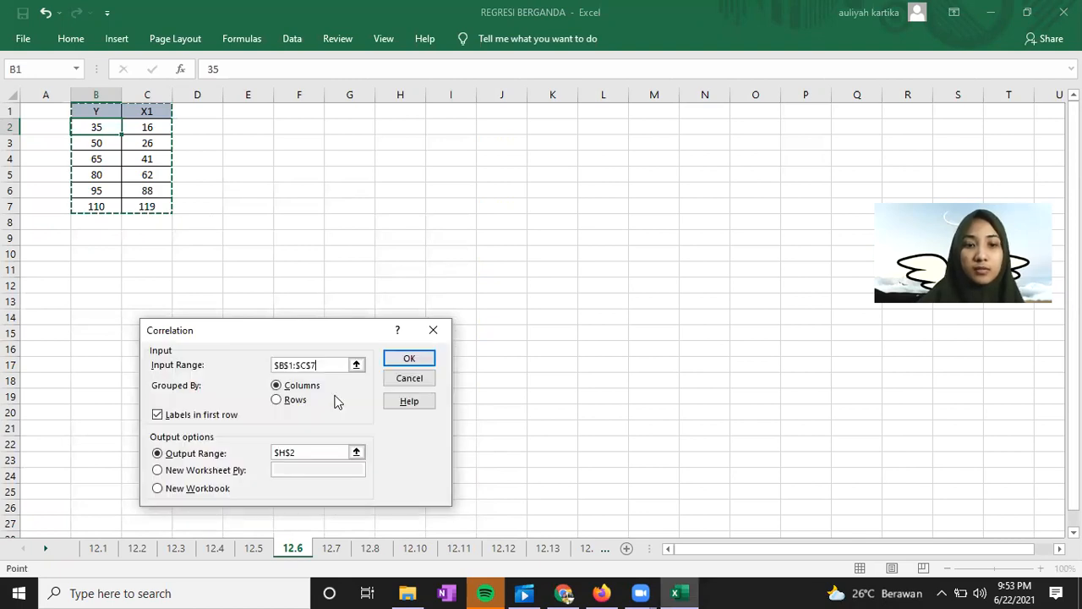
click(404, 360)
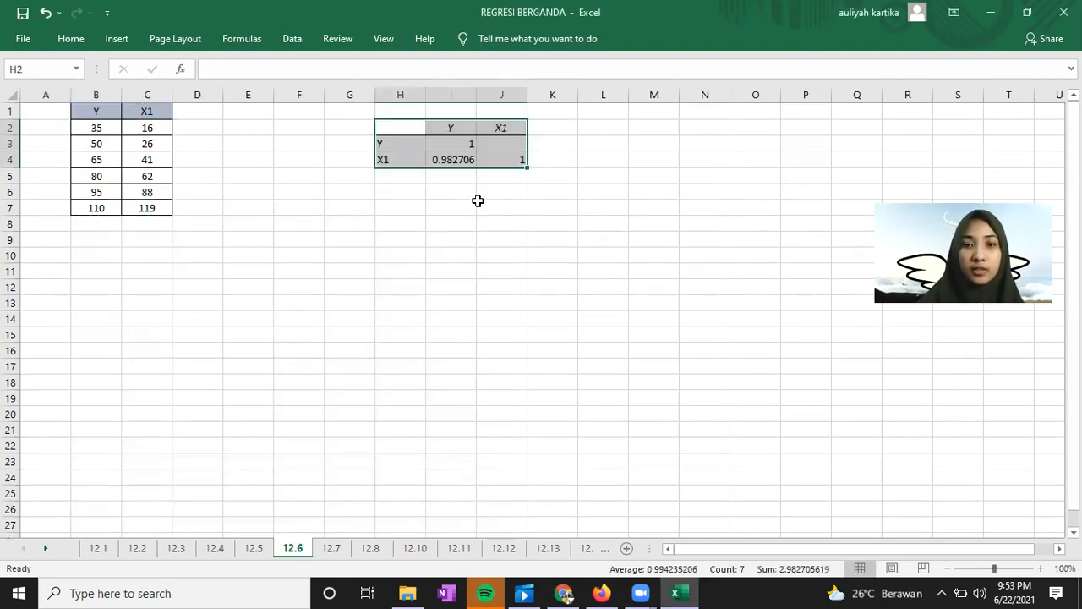
Start a Regression analysis for exercise 12.6 with B1:B7 as the Y range
click(400, 255)
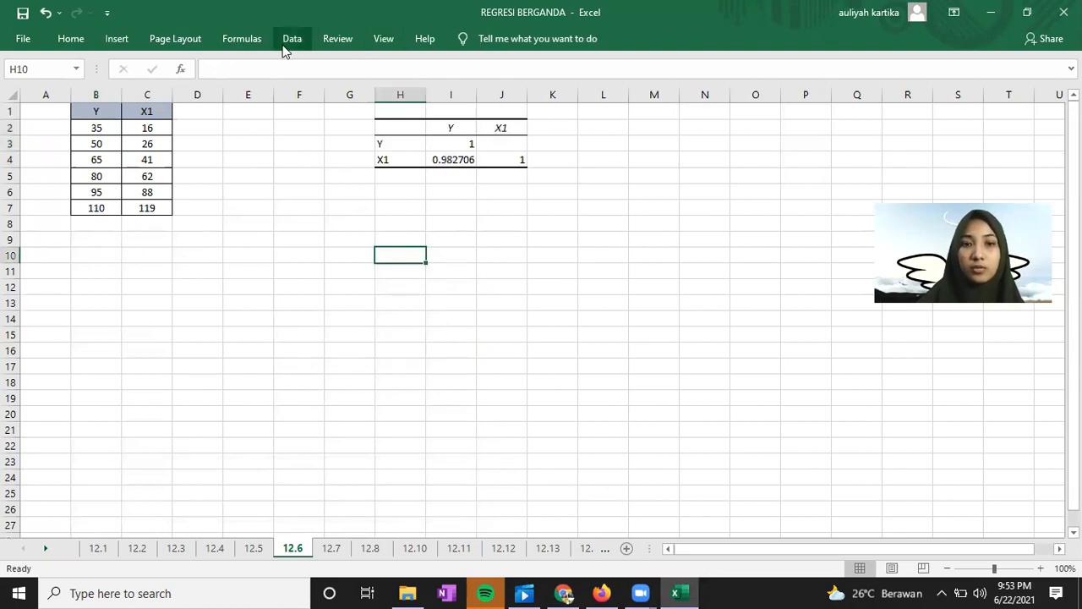
click(981, 64)
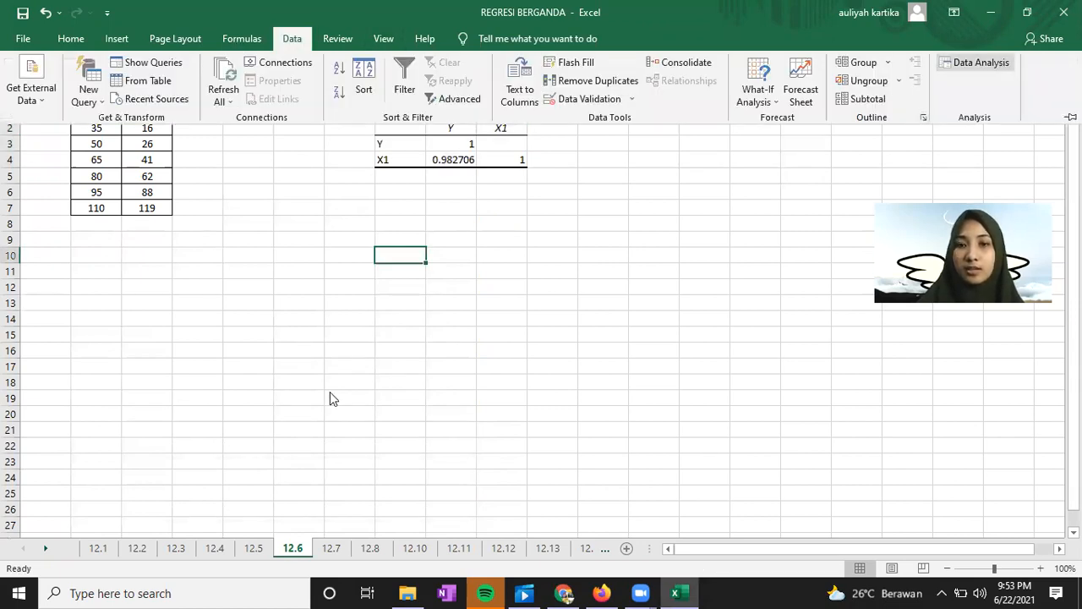
scroll(204, 452, down, 2)
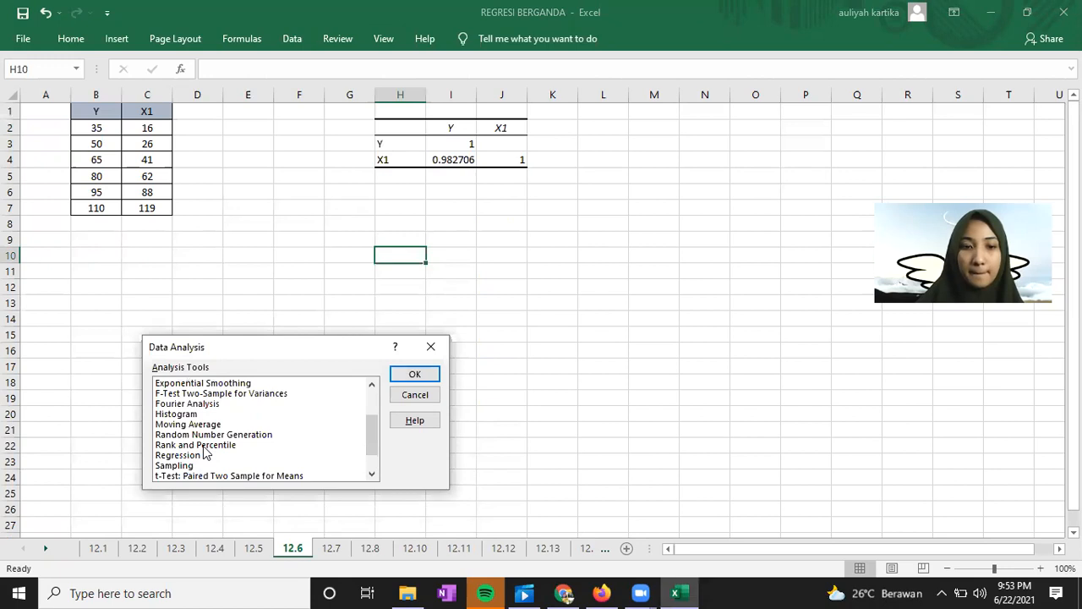
scroll(185, 434, down, 1)
click(241, 422)
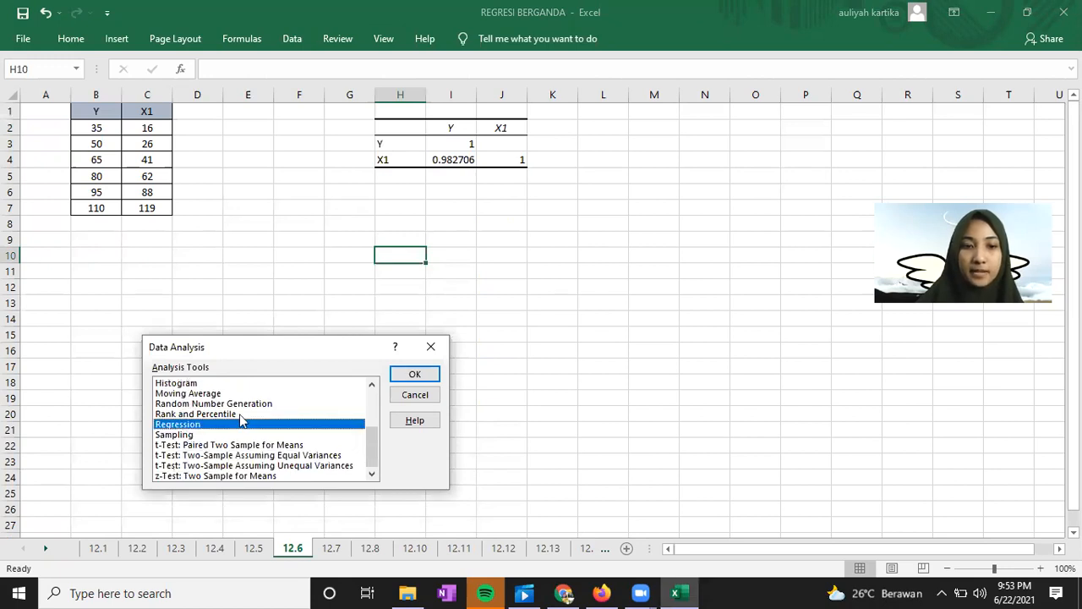
click(411, 378)
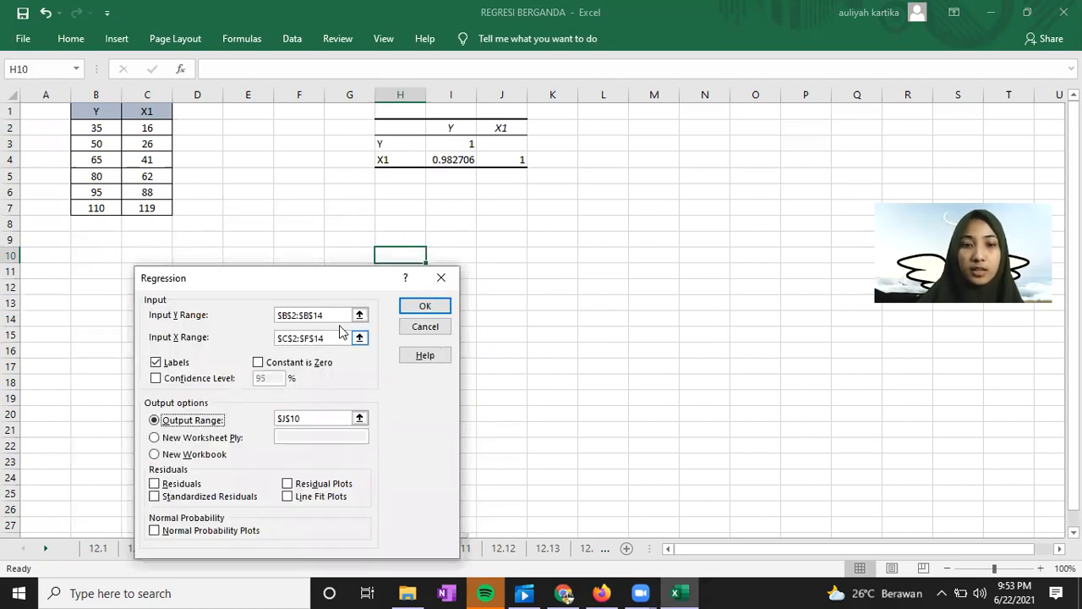
click(341, 317)
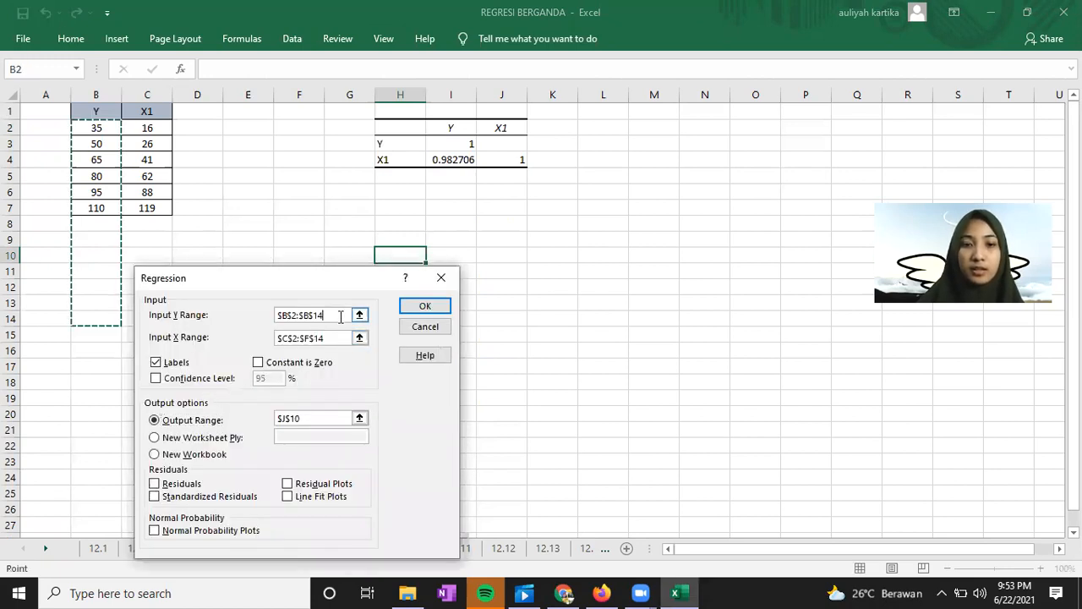
double_click(273, 318)
key(BackSpace)
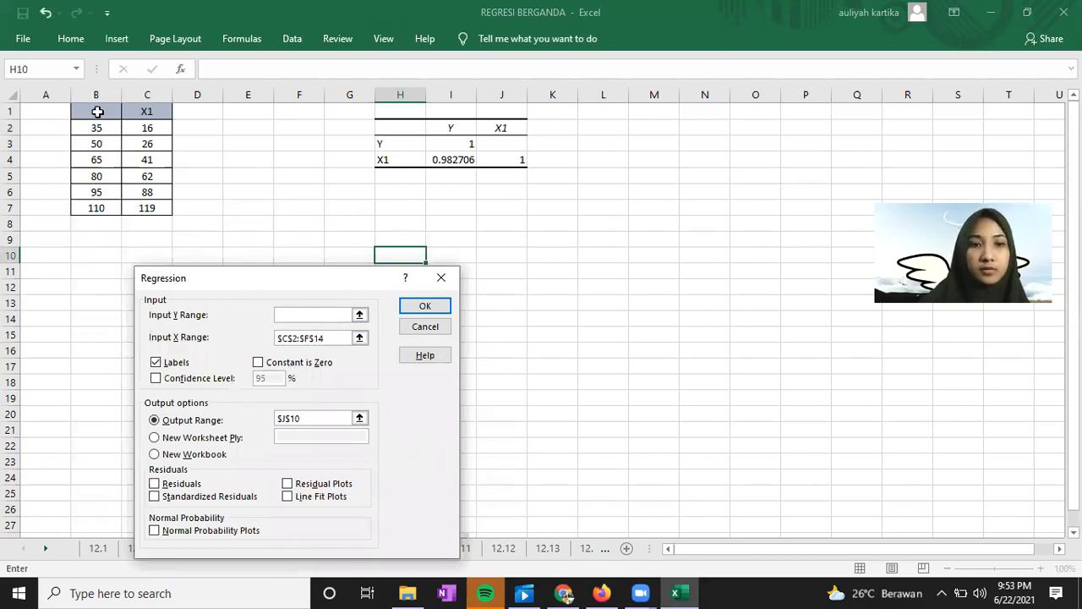
drag(95, 111, 96, 207)
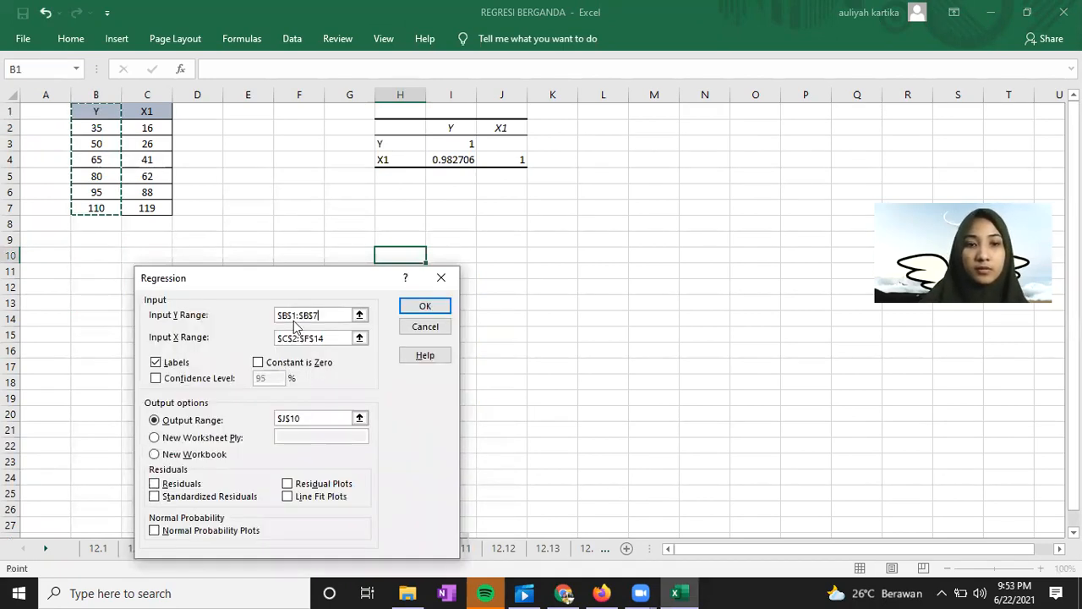
Run the Regression analysis with C1:C7 as the X range, labels included, and the output at G6
drag(326, 337, 280, 341)
key(BackSpace)
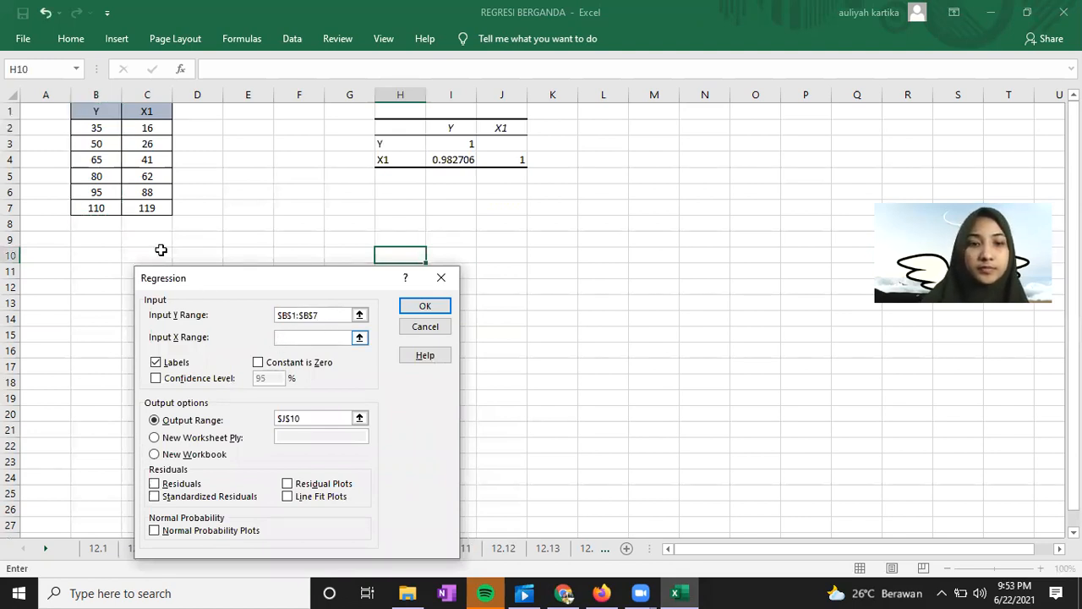
drag(156, 112, 161, 205)
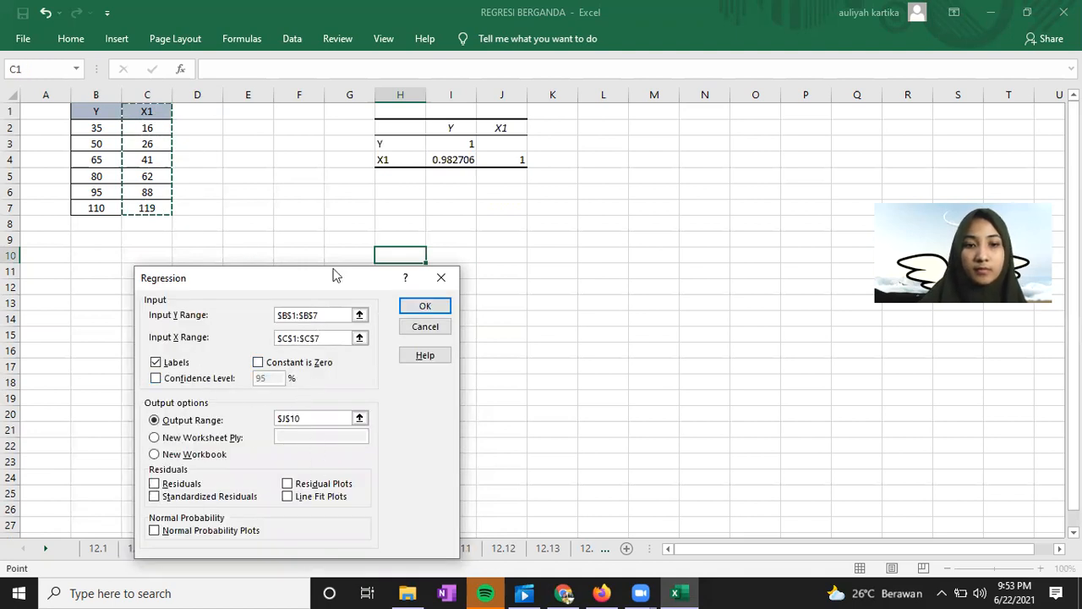
click(332, 417)
drag(333, 418, 267, 418)
key(BackSpace)
click(360, 194)
click(429, 306)
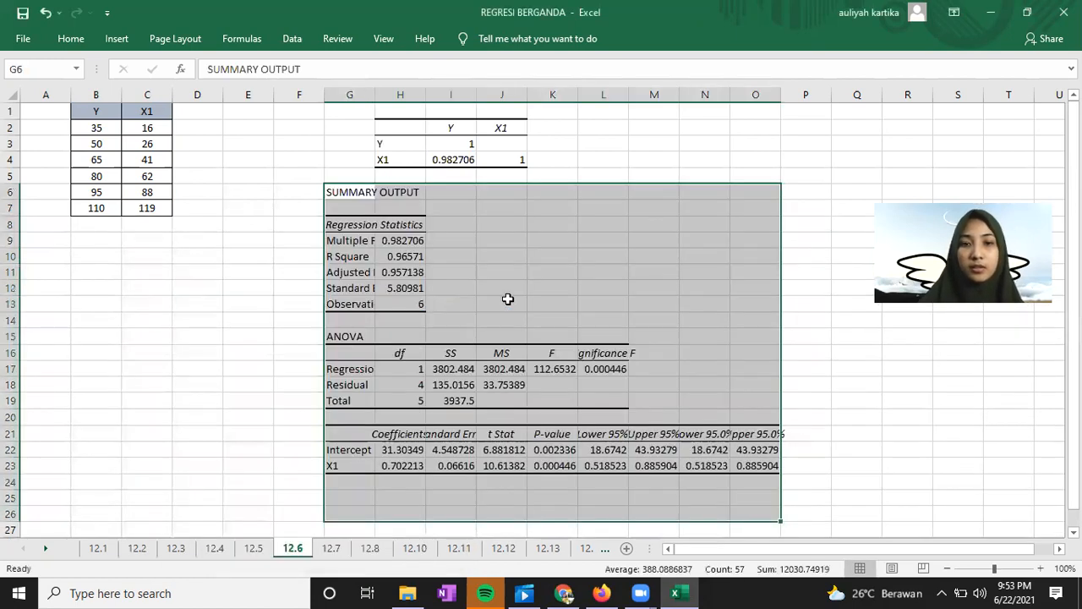
scroll(541, 315, down, 1)
scroll(544, 314, up, 1)
click(656, 165)
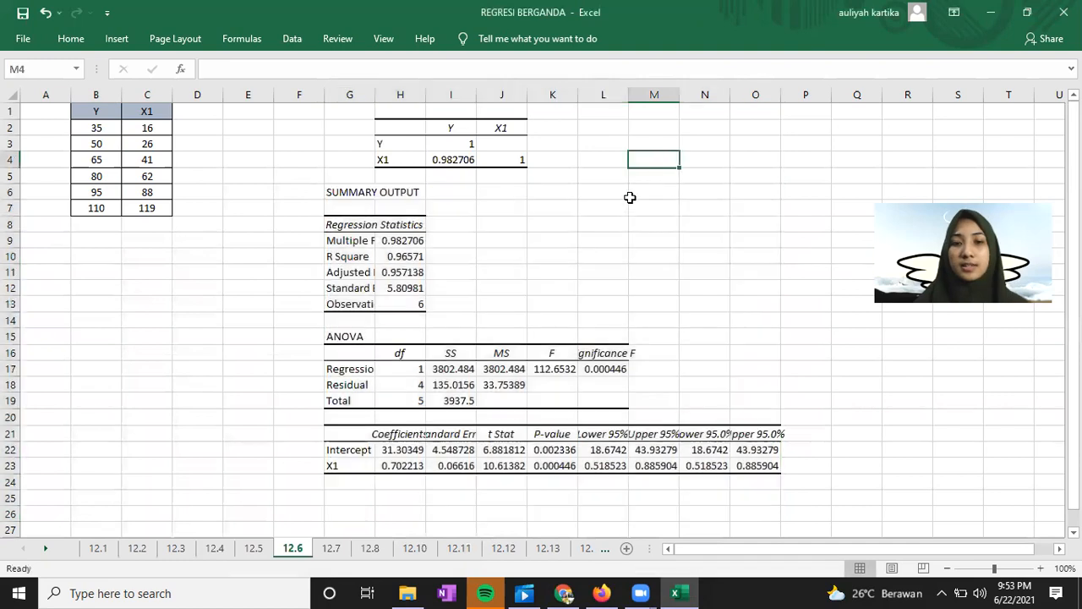
Widen columns G, H, K and L to show more of the regression output's labels and values
scroll(549, 304, down, 1)
scroll(545, 309, up, 1)
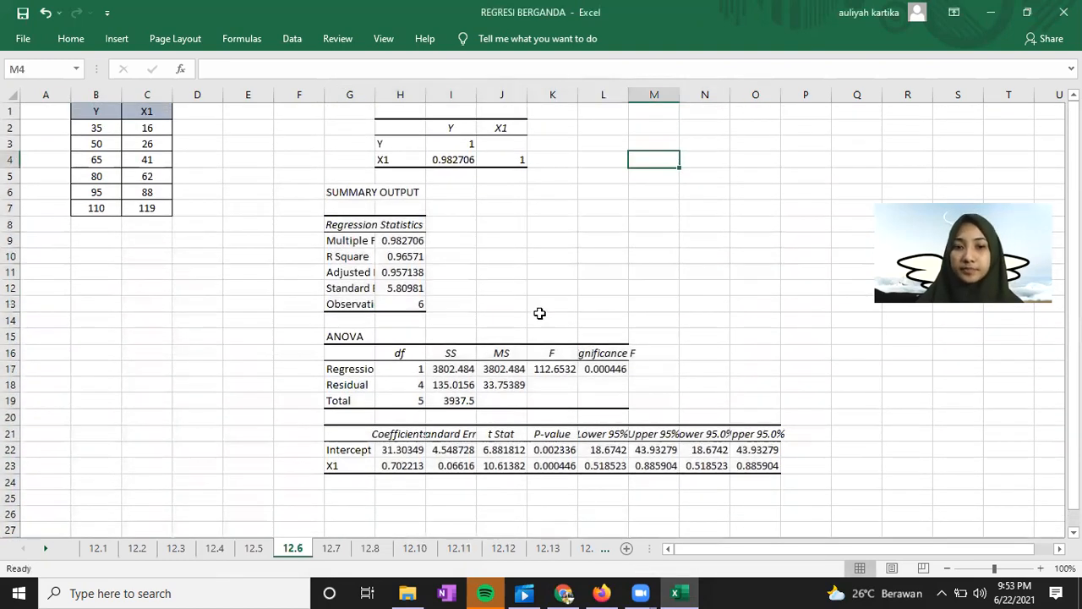
drag(376, 97, 475, 99)
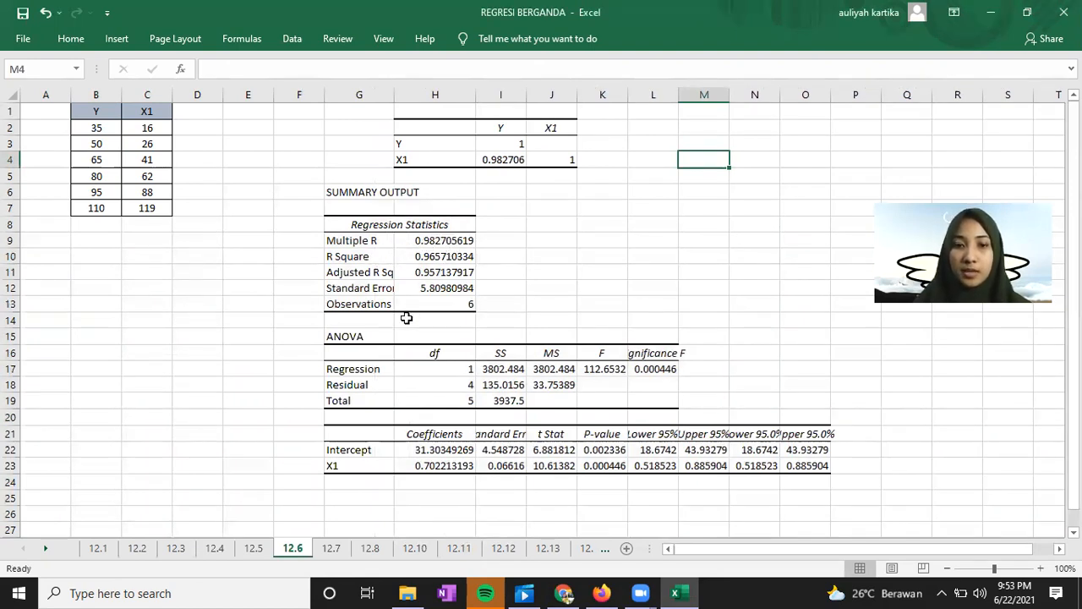
scroll(422, 355, down, 1)
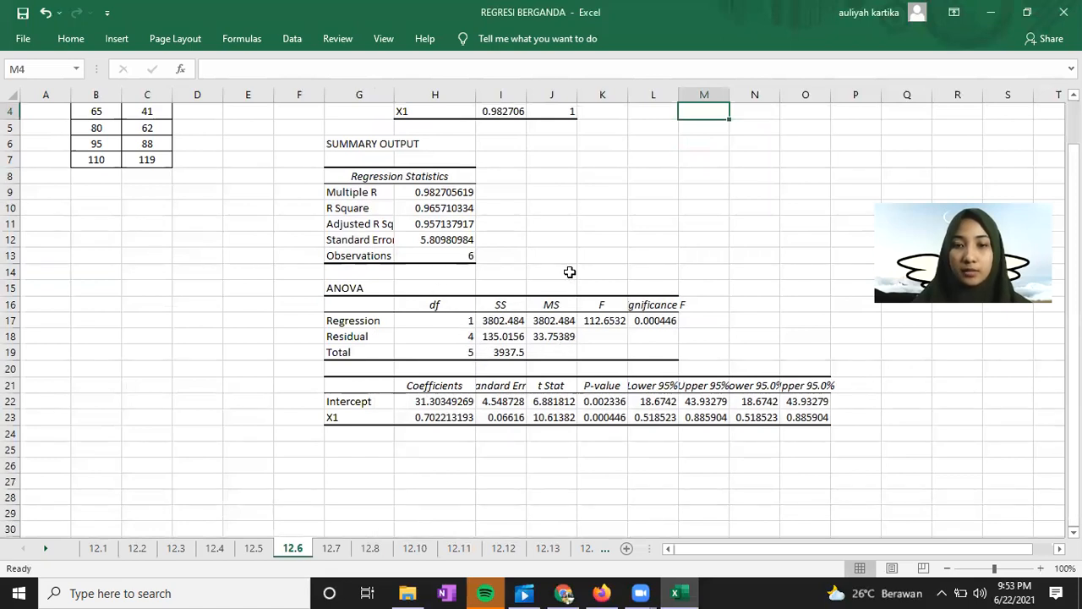
drag(630, 99, 769, 99)
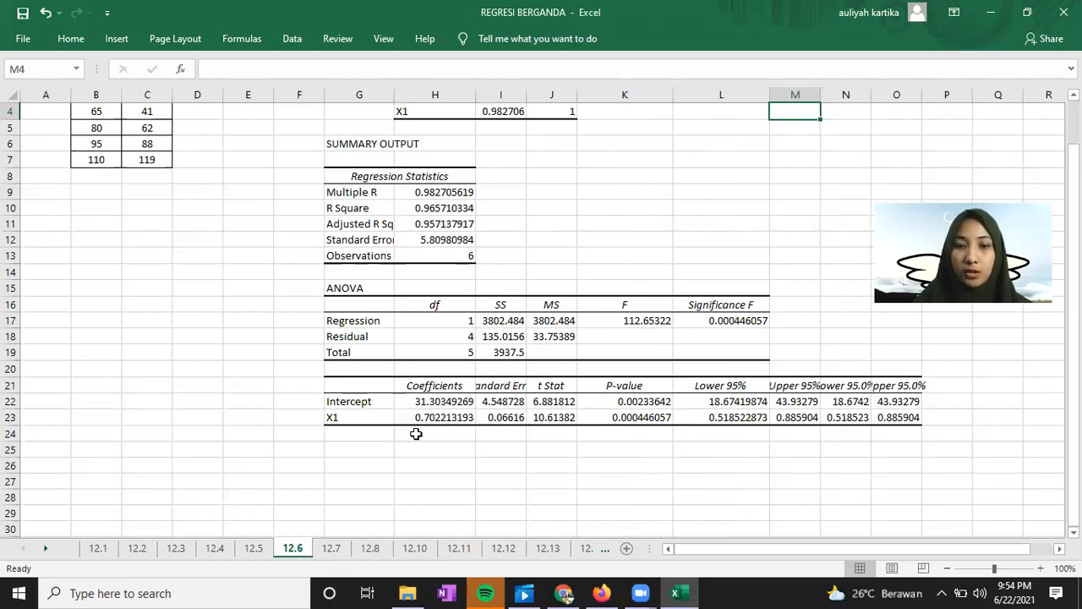
Enter the estimated regression equation "Y= 31.3049 + 0.7022X1" in G26, based on the intercept and X1 coefficients
click(435, 403)
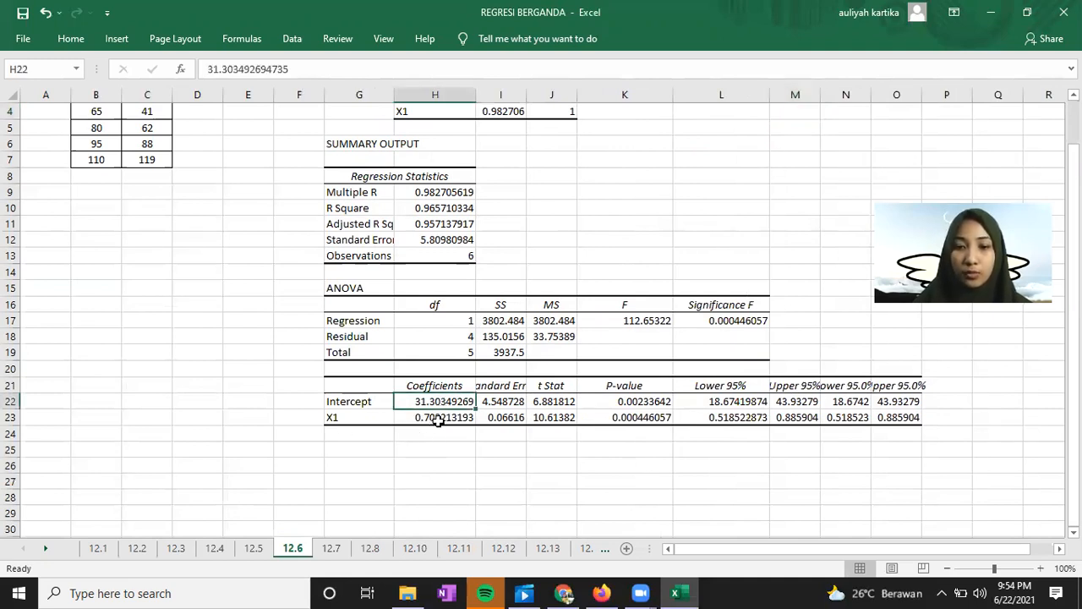
click(437, 420)
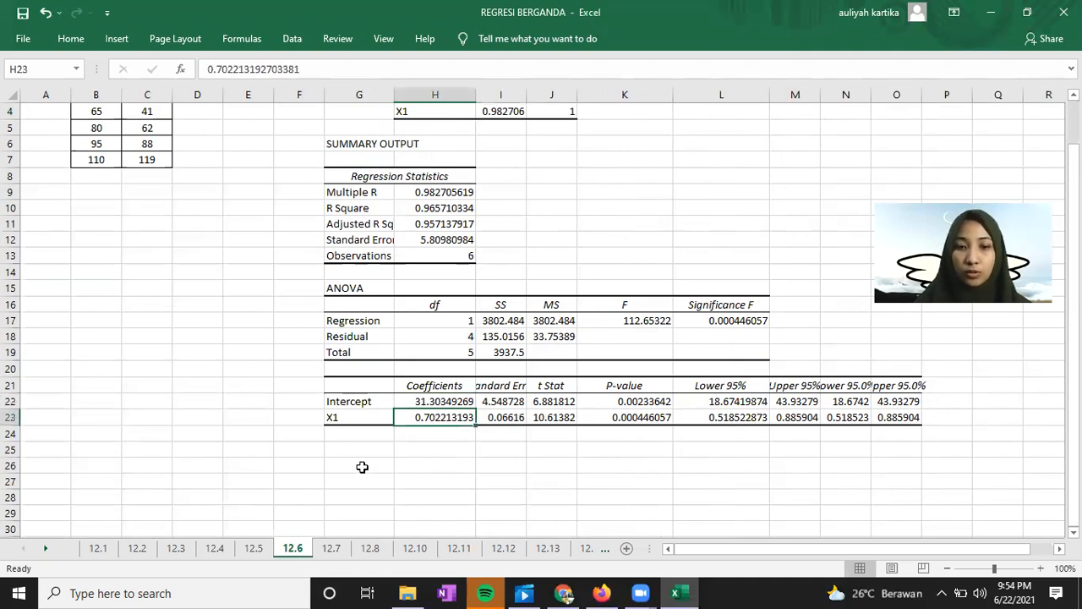
click(363, 463)
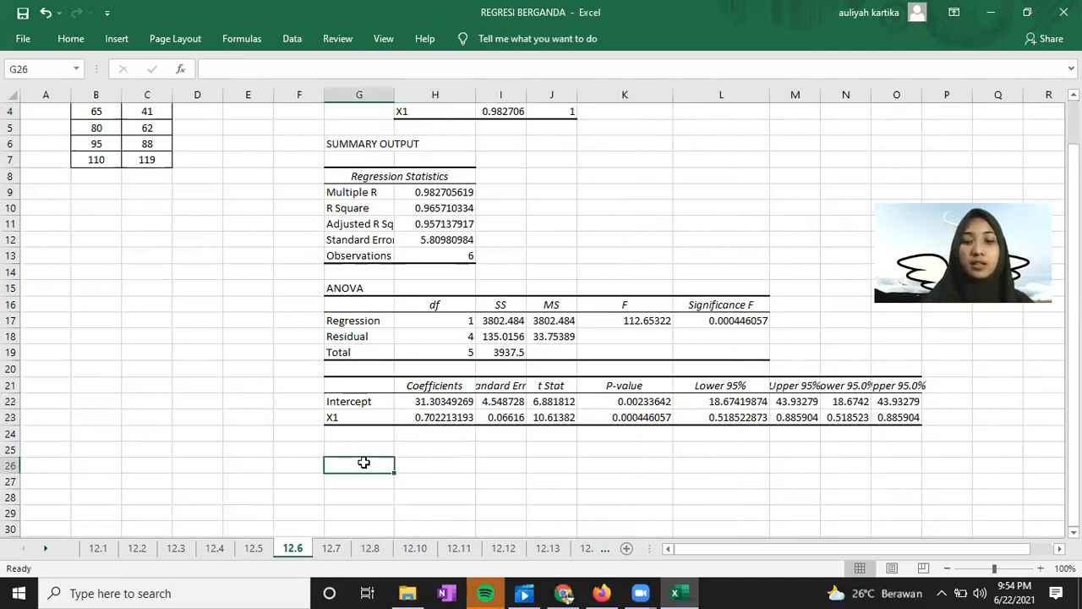
text(Y=)
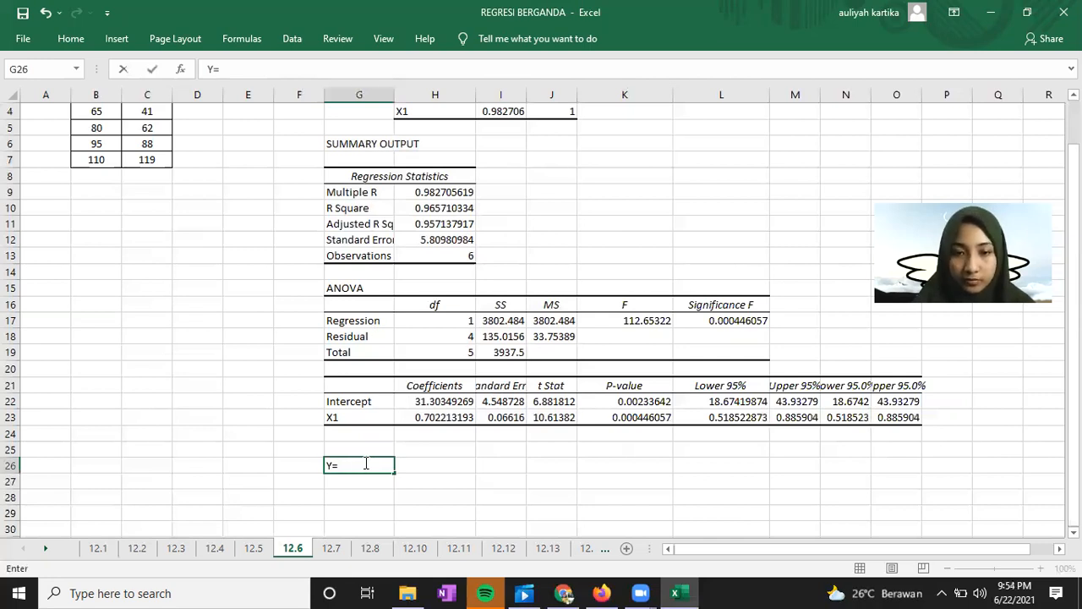
text(3049 +)
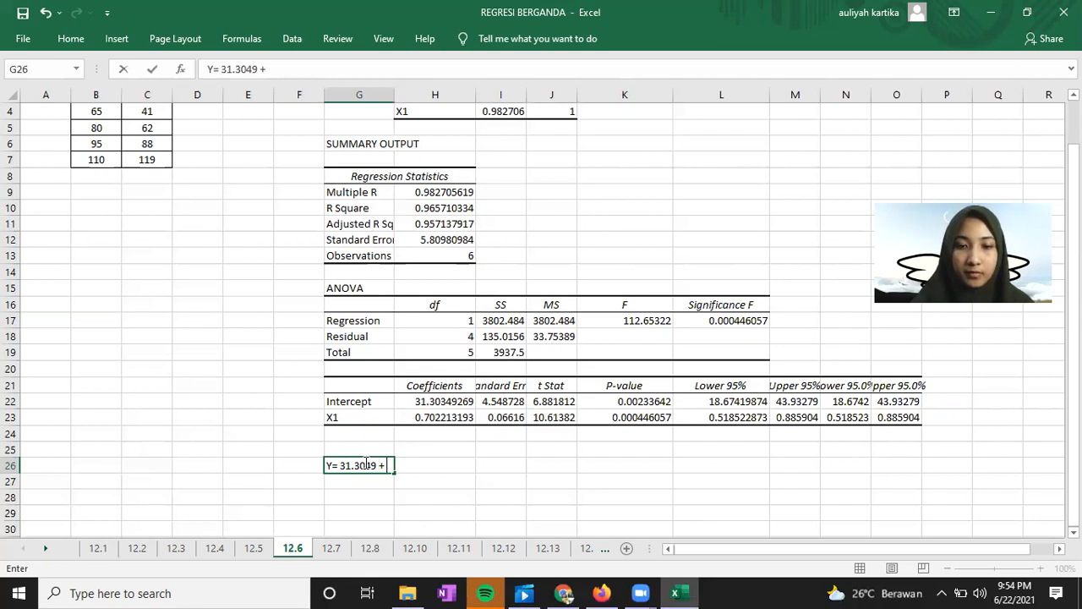
text(.7022X1)
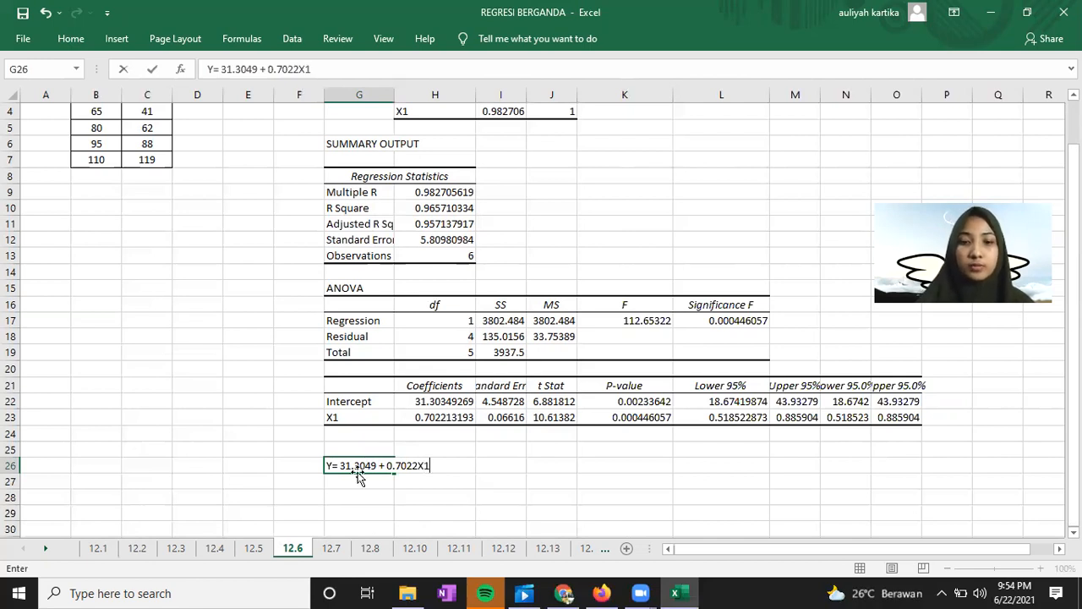
key(F2)
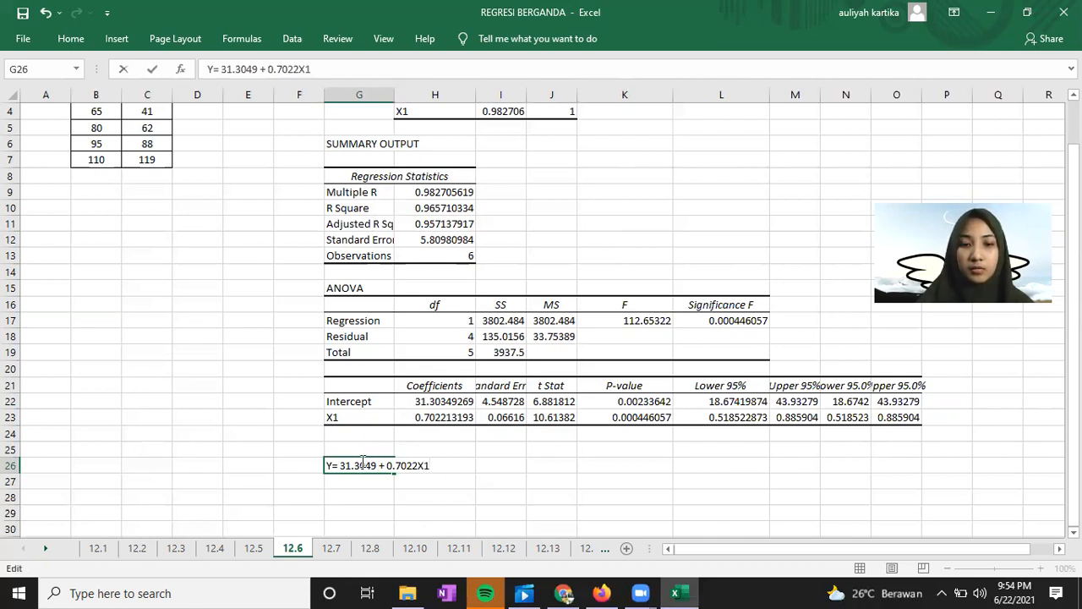
Fill G25:H26 yellow, then merge the range and centre the equation horizontally and vertically
drag(347, 448, 426, 456)
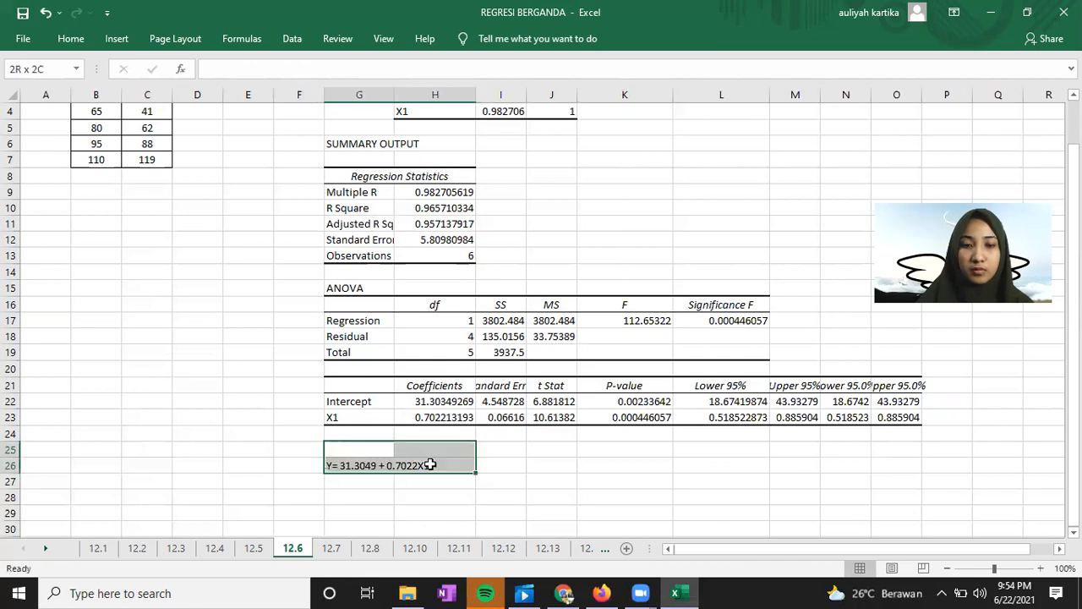
click(69, 39)
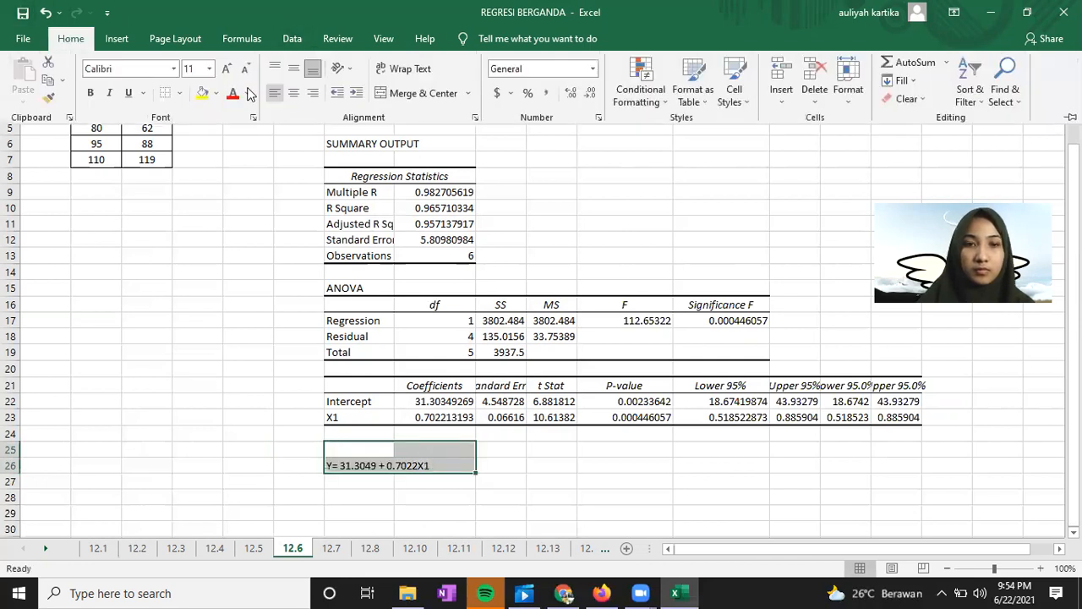
click(205, 93)
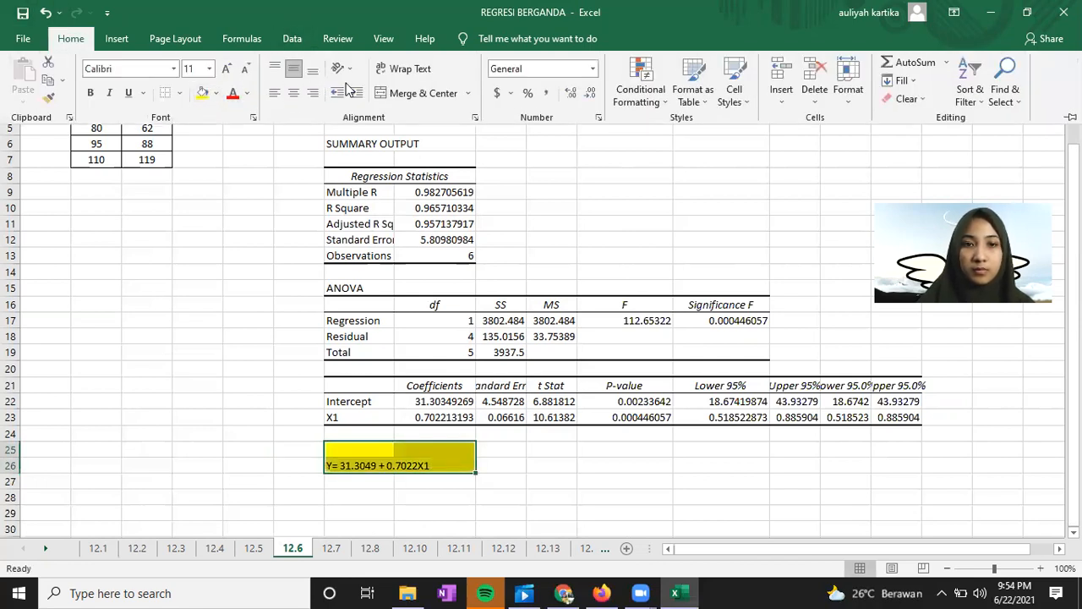
click(418, 93)
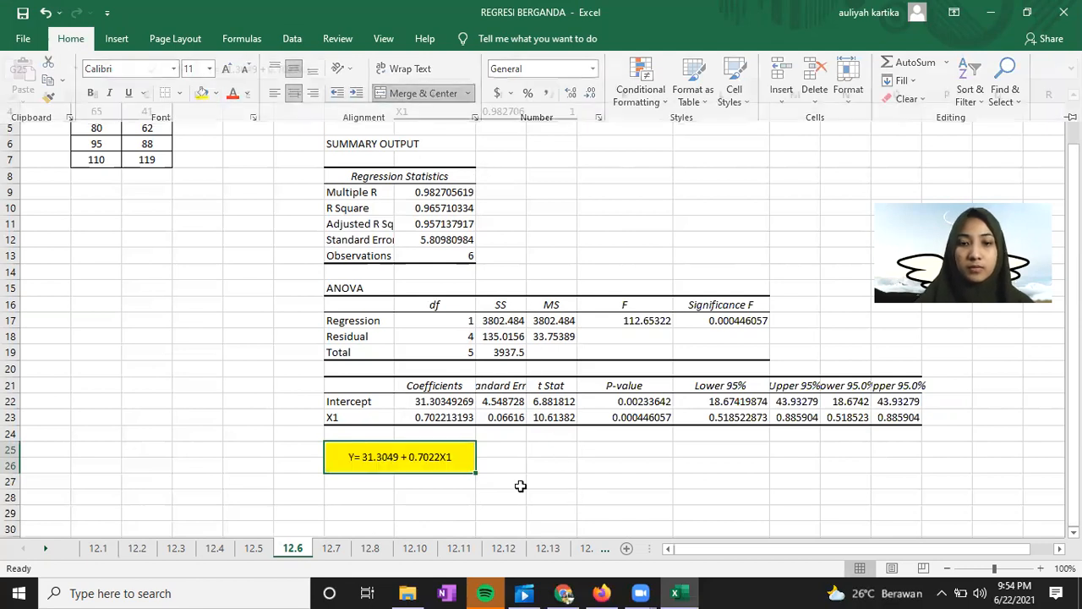
click(479, 481)
click(445, 460)
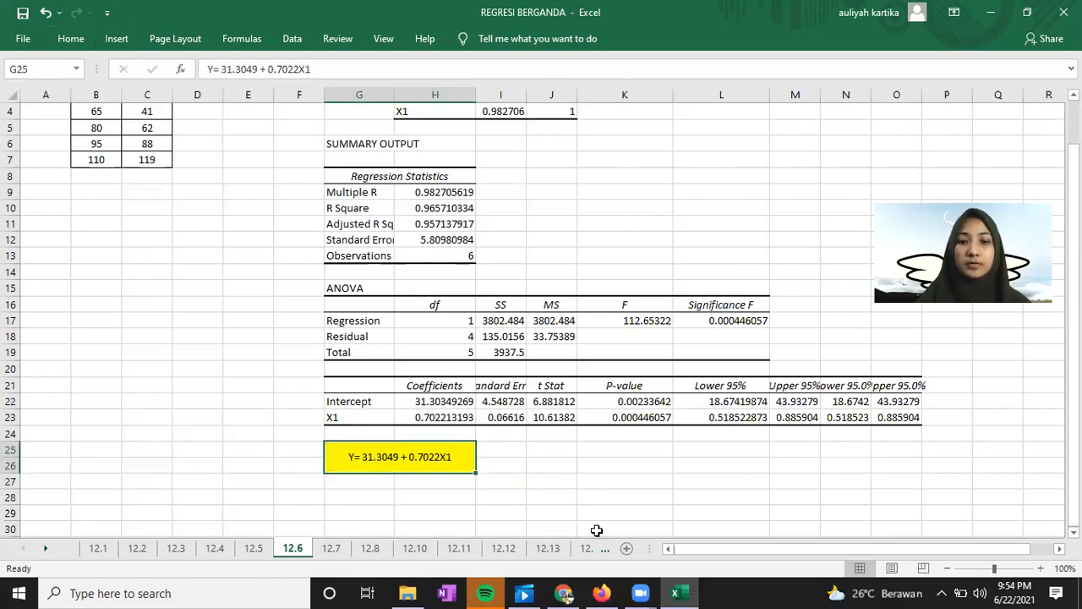
Switch to the textbook PDF in Chrome and read exercise 12.7 on blood flow and arterial oxygen tension
click(563, 593)
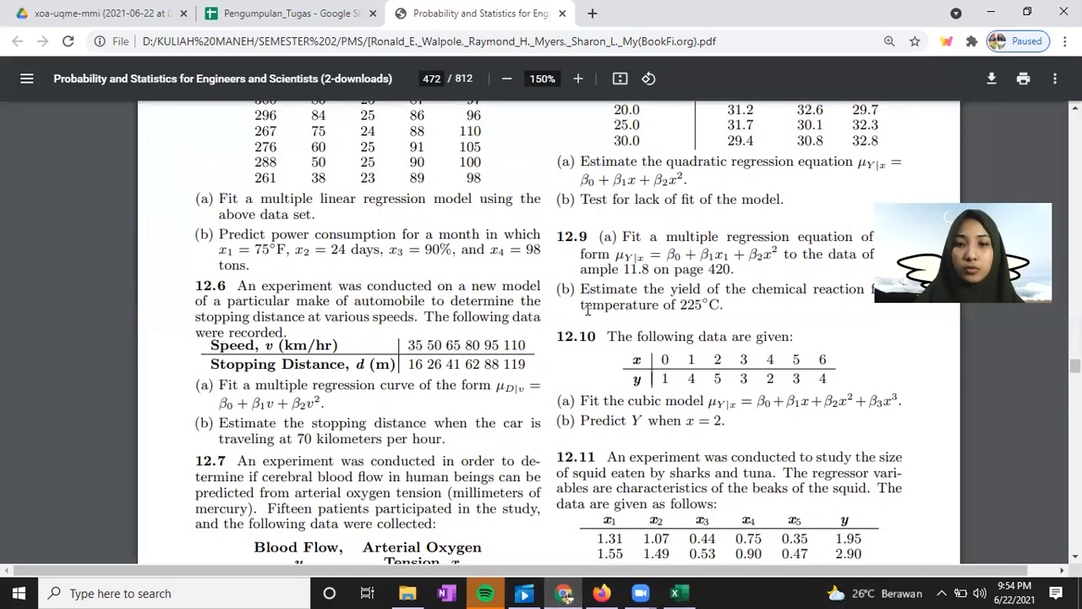
scroll(588, 309, down, 2)
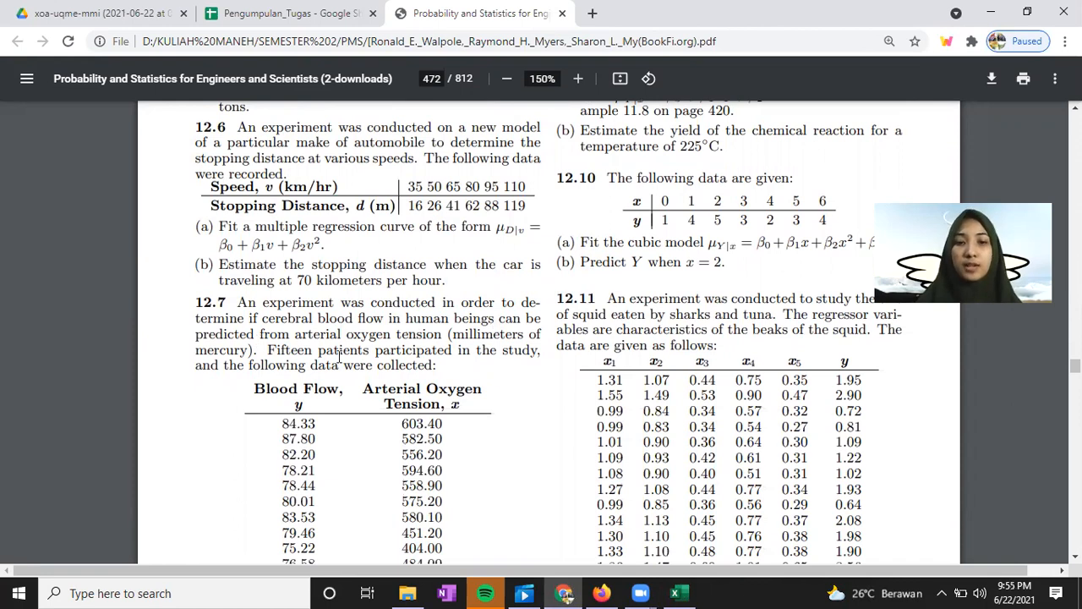
scroll(471, 255, down, 1)
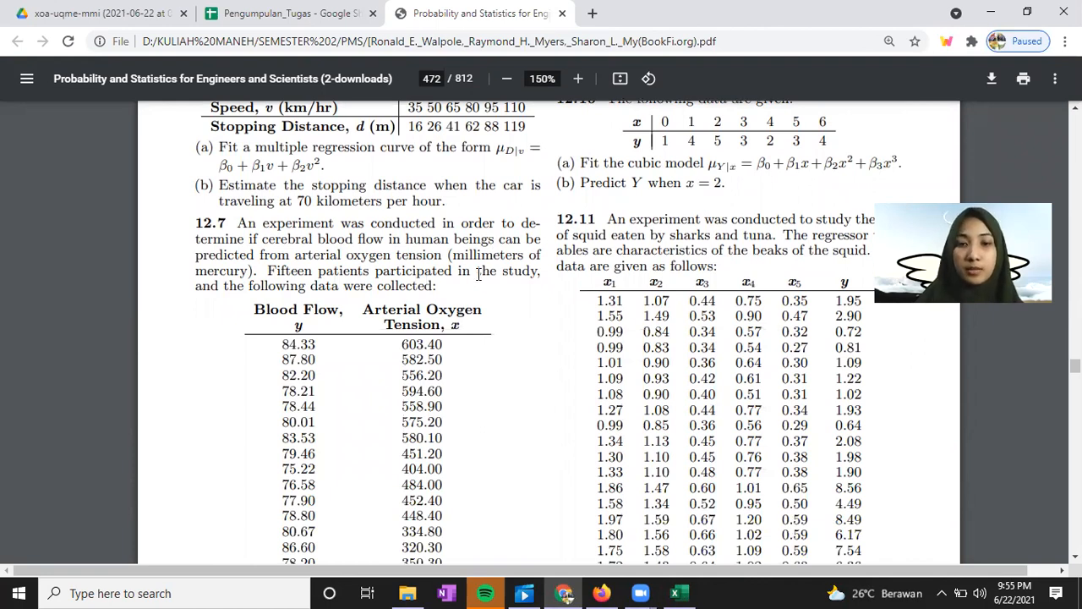
scroll(454, 324, down, 1)
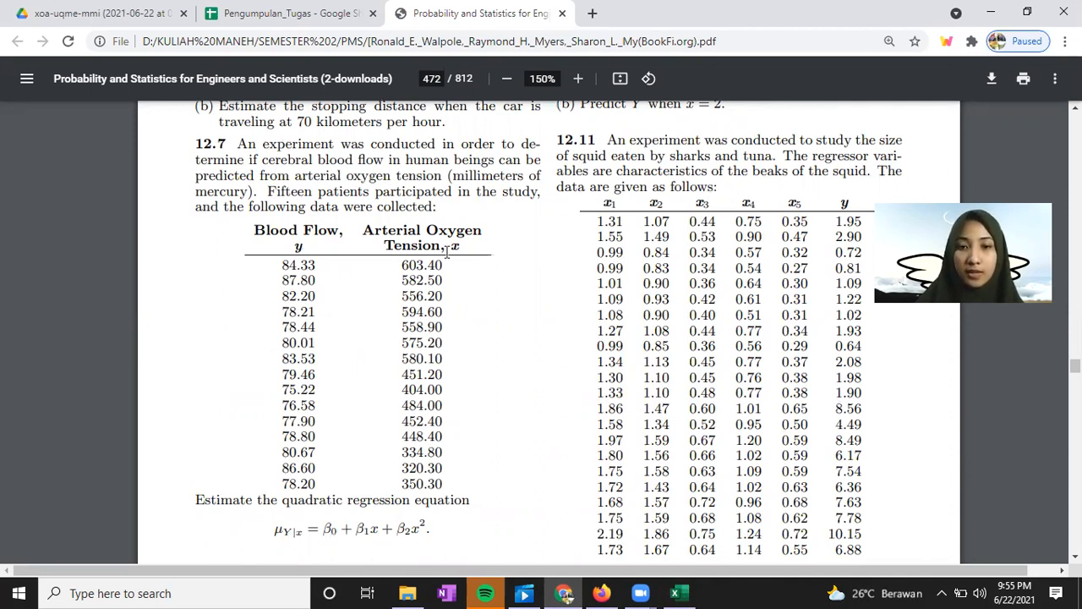
scroll(438, 420, down, 1)
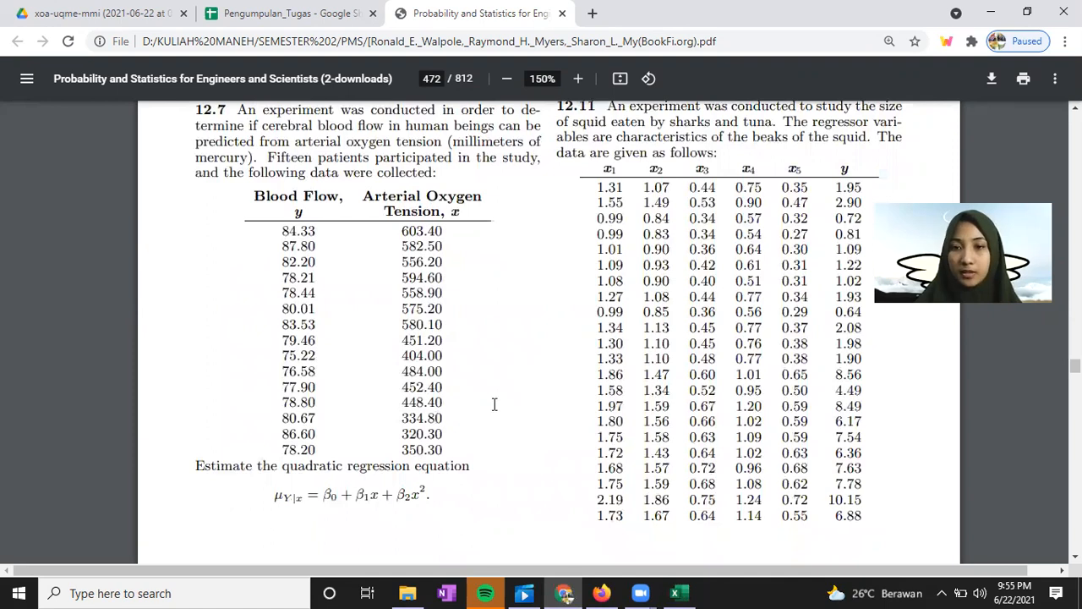
scroll(583, 404, up, 5)
scroll(583, 404, up, 1)
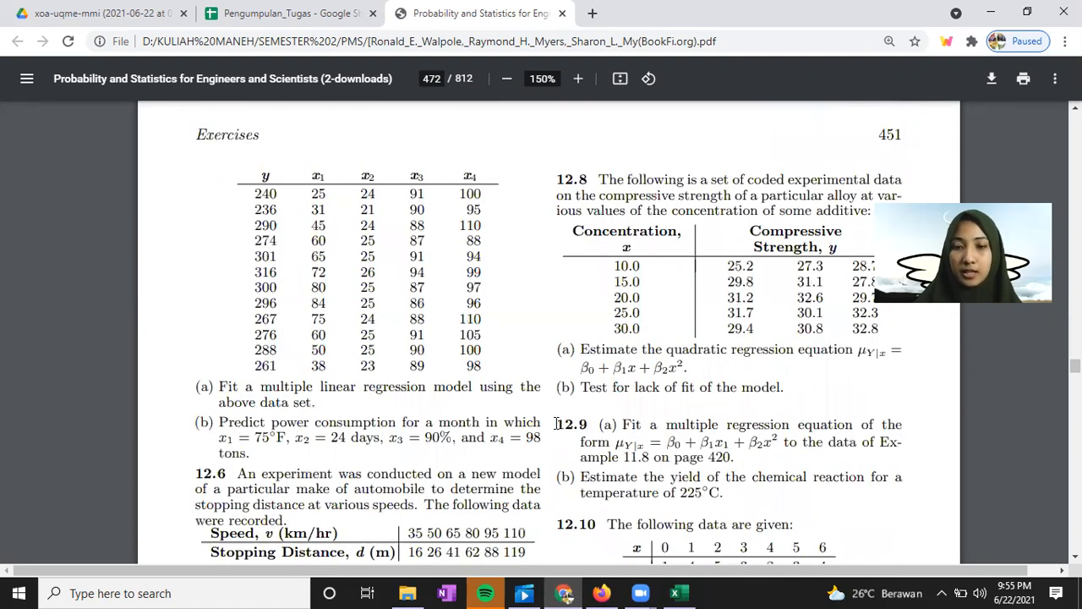
scroll(530, 453, down, 5)
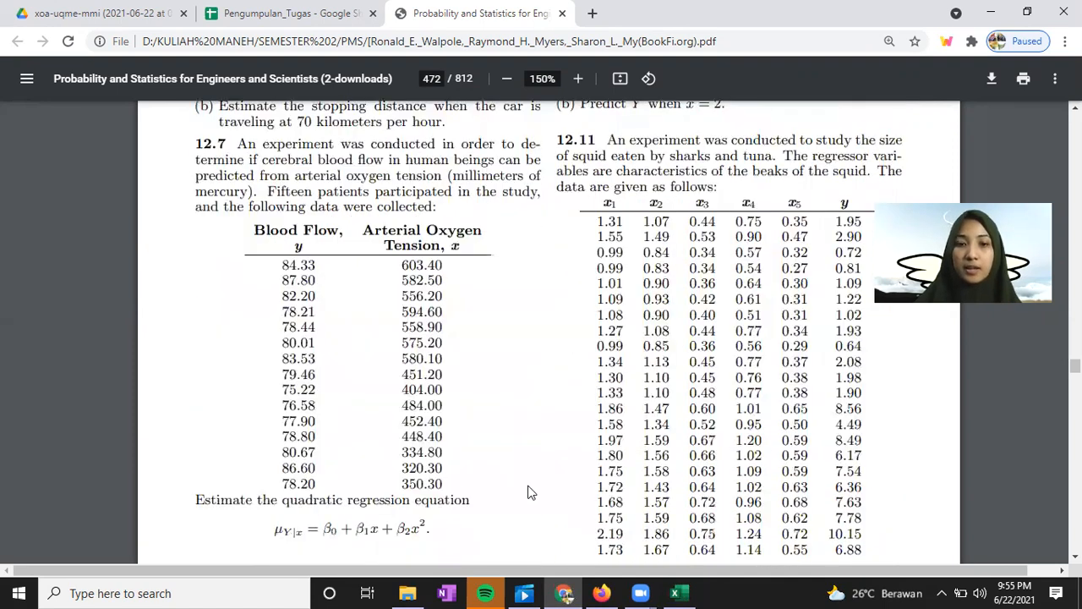
scroll(436, 504, down, 1)
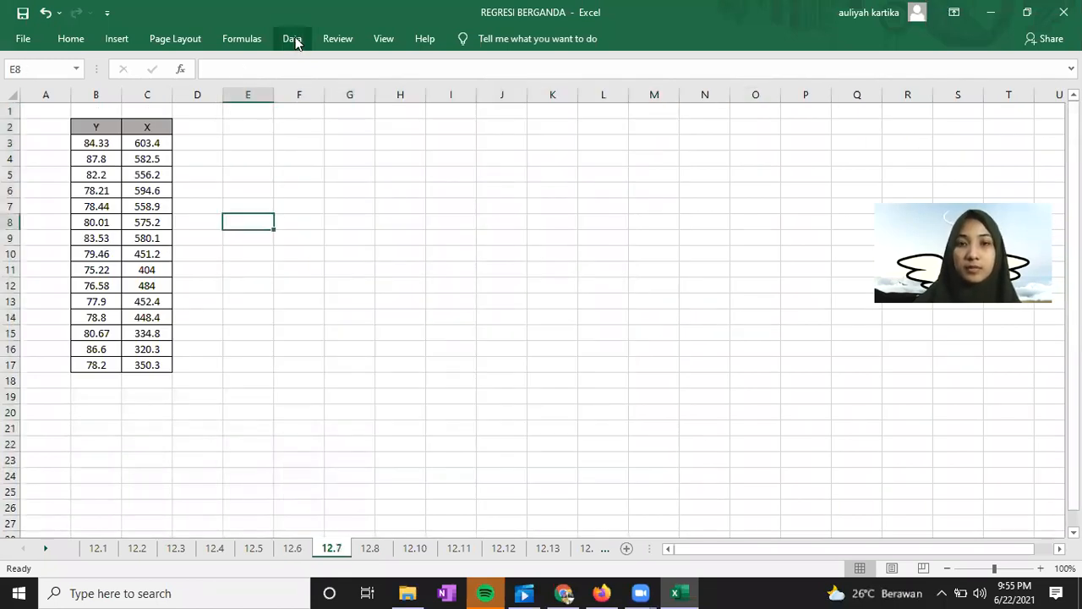
Run a Correlation analysis on B2:C17 of the 12.7 worksheet with labels in the first row and the output at H2
click(296, 42)
click(960, 69)
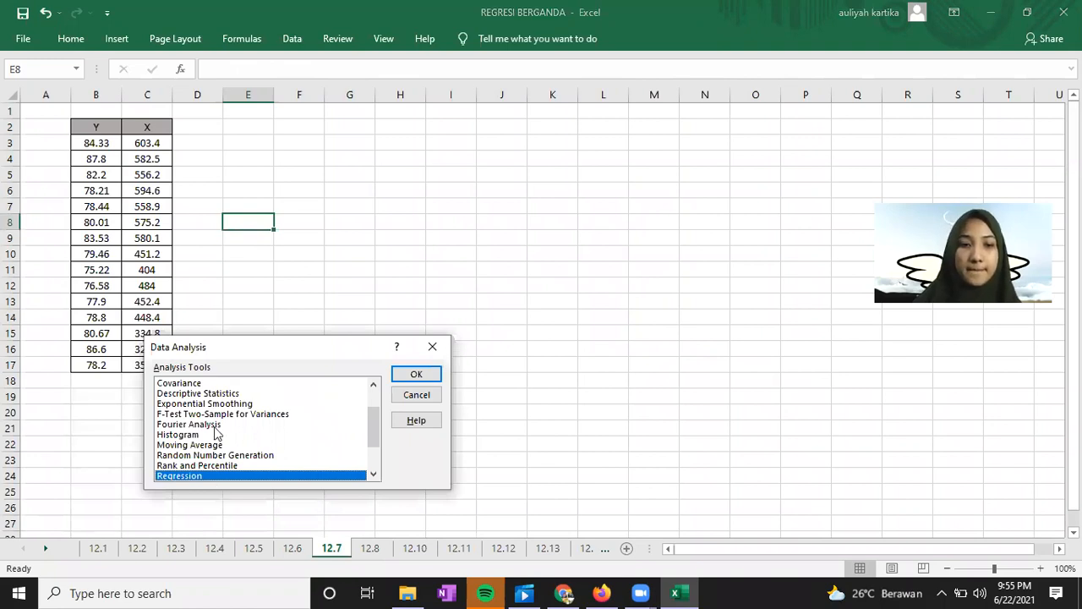
scroll(218, 433, up, 1)
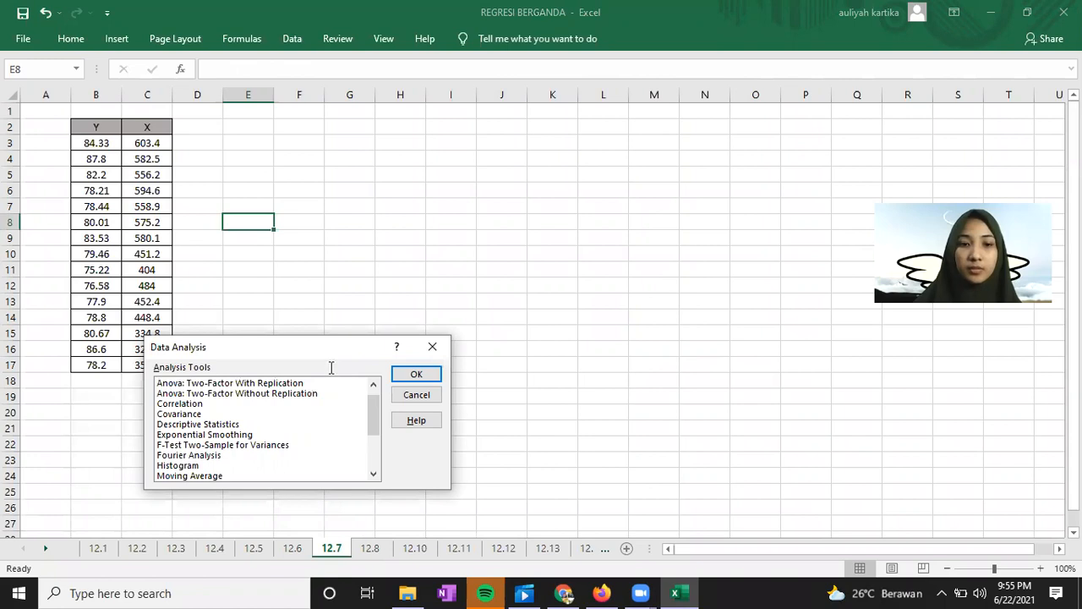
drag(331, 367, 256, 367)
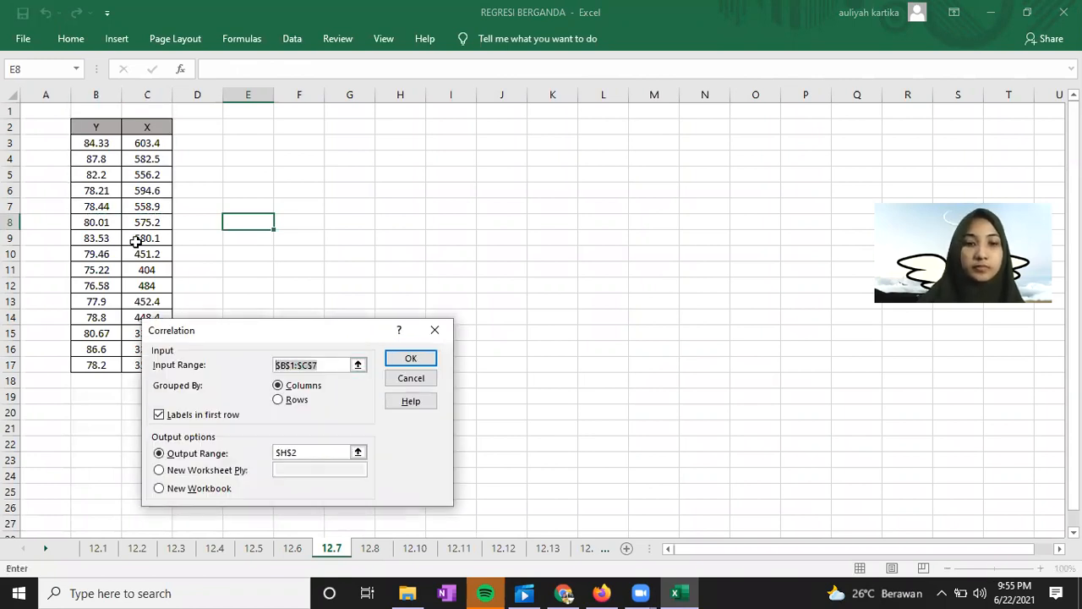
key(Delete)
click(92, 127)
drag(139, 222, 141, 364)
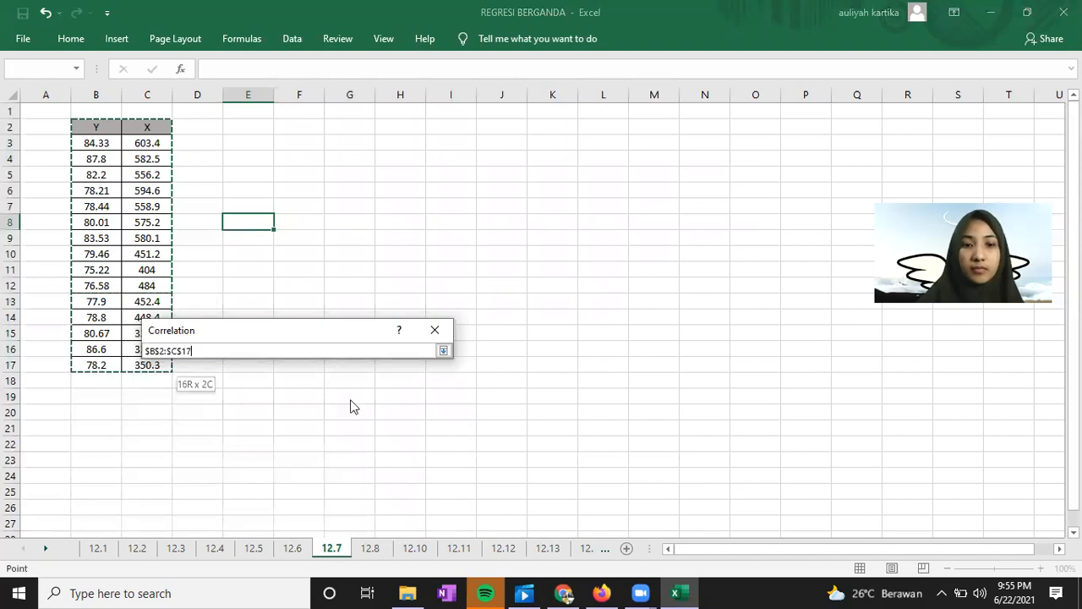
click(409, 362)
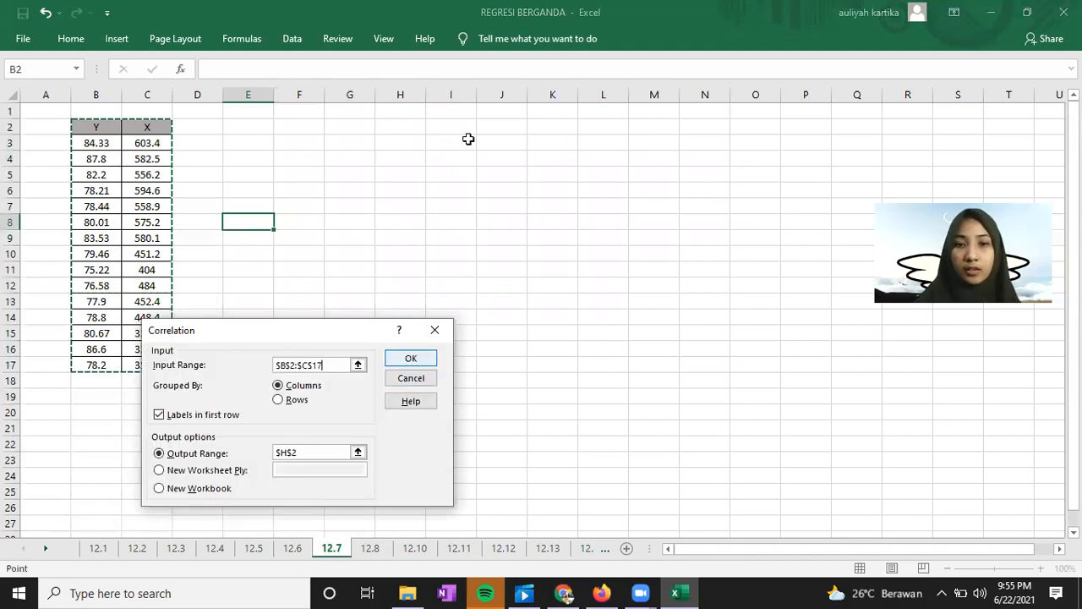
click(489, 223)
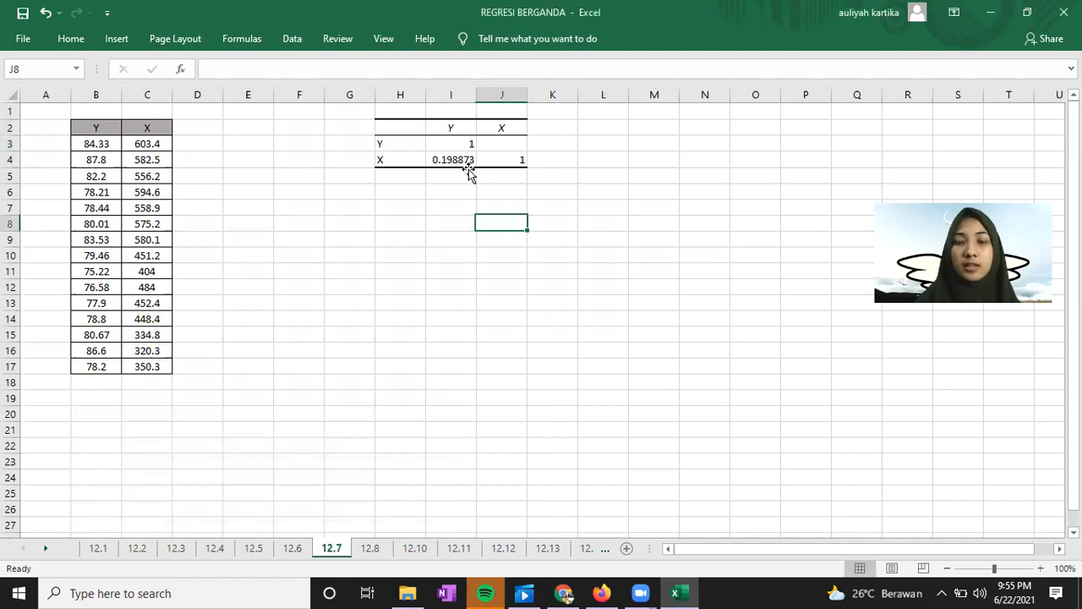
click(467, 163)
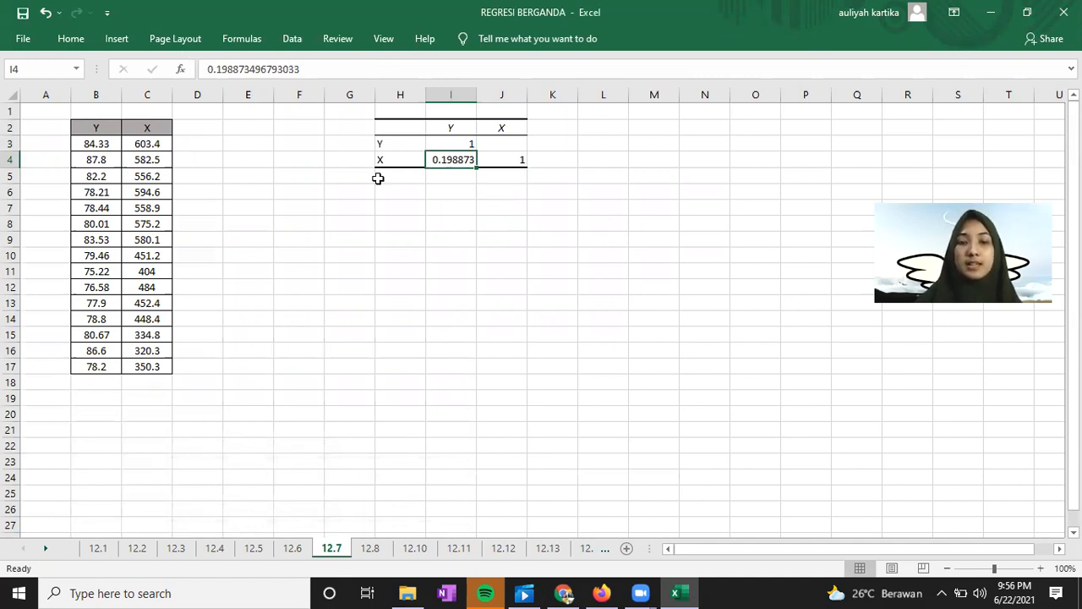
Set up a Regression analysis with labels, using B2:B17 as the Y range and C2:C17 as the X range
click(305, 43)
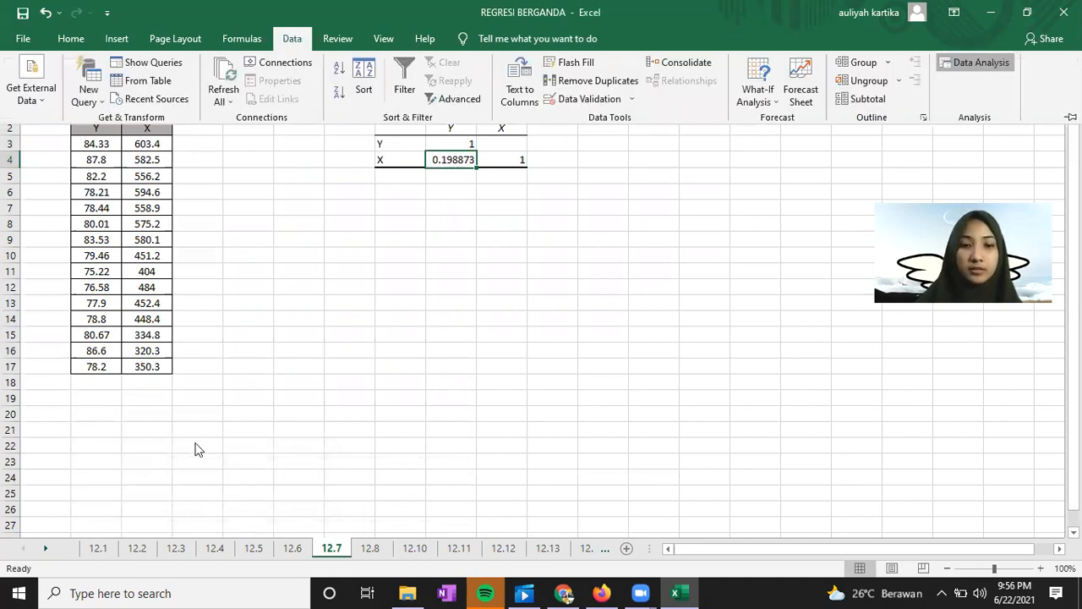
scroll(274, 454, down, 1)
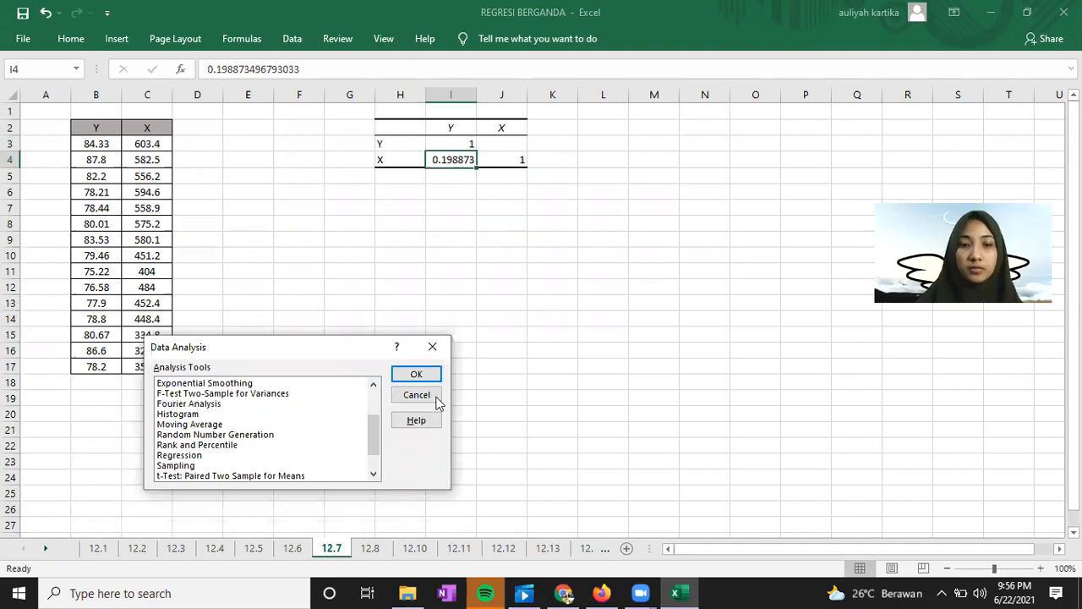
click(179, 454)
click(429, 380)
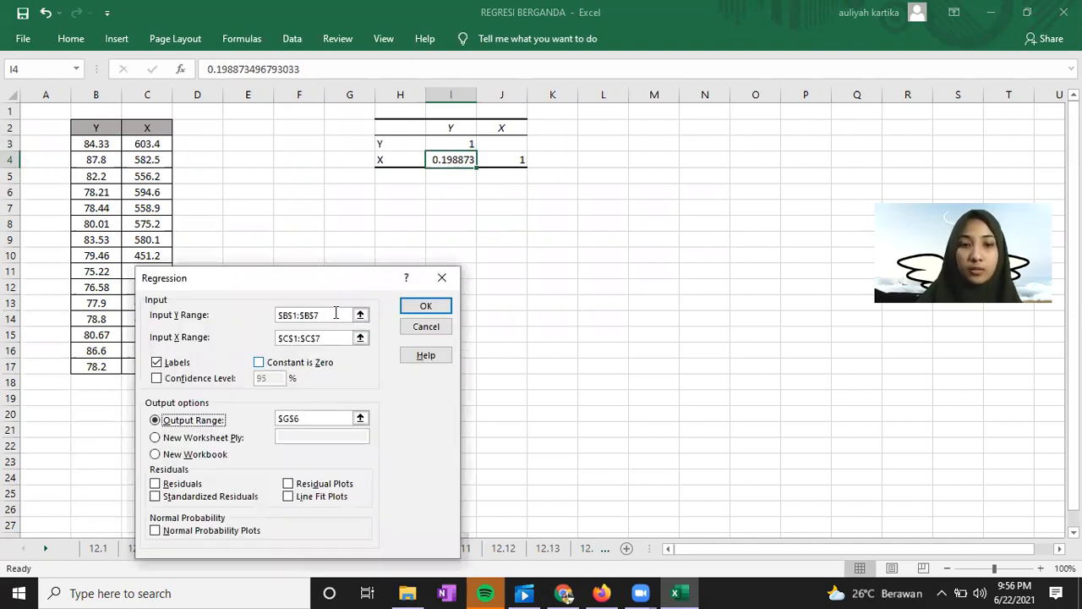
click(276, 317)
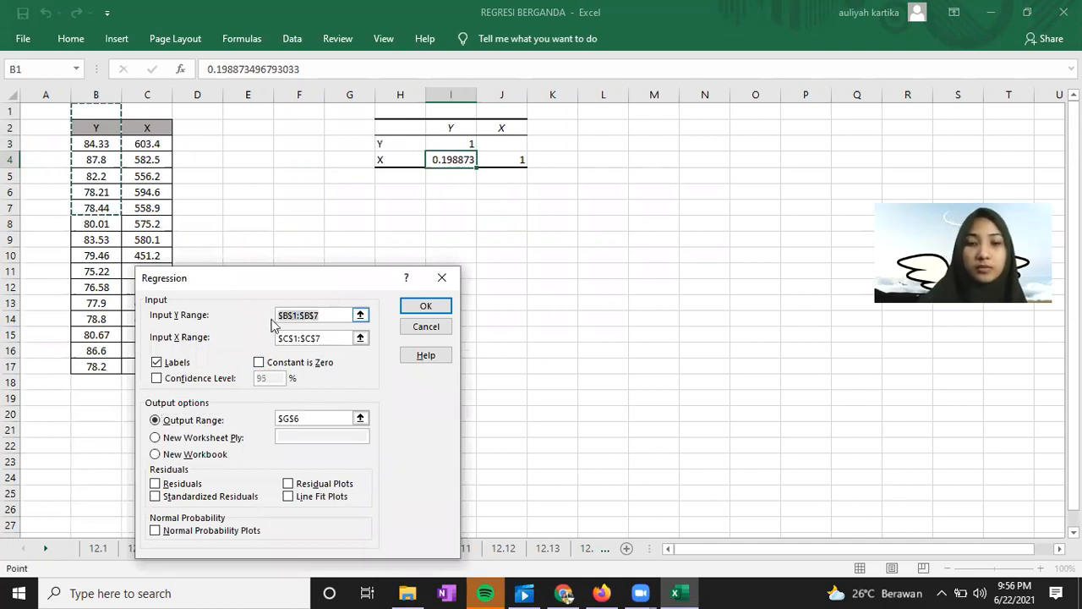
key(BackSpace)
click(97, 128)
drag(97, 322, 97, 367)
drag(324, 338, 275, 339)
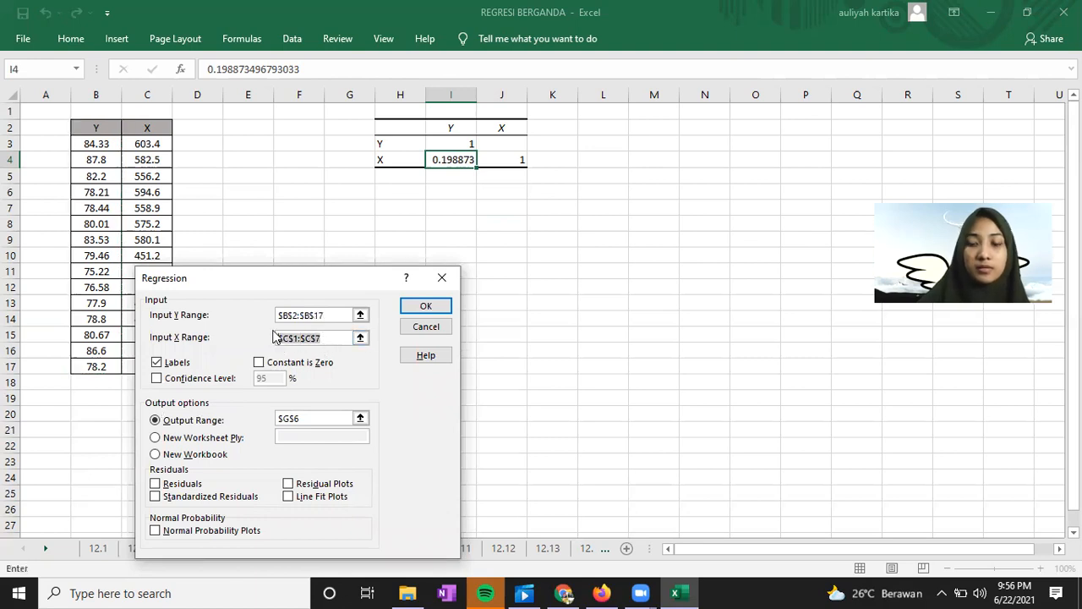
key(BackSpace)
click(157, 132)
drag(157, 144, 157, 366)
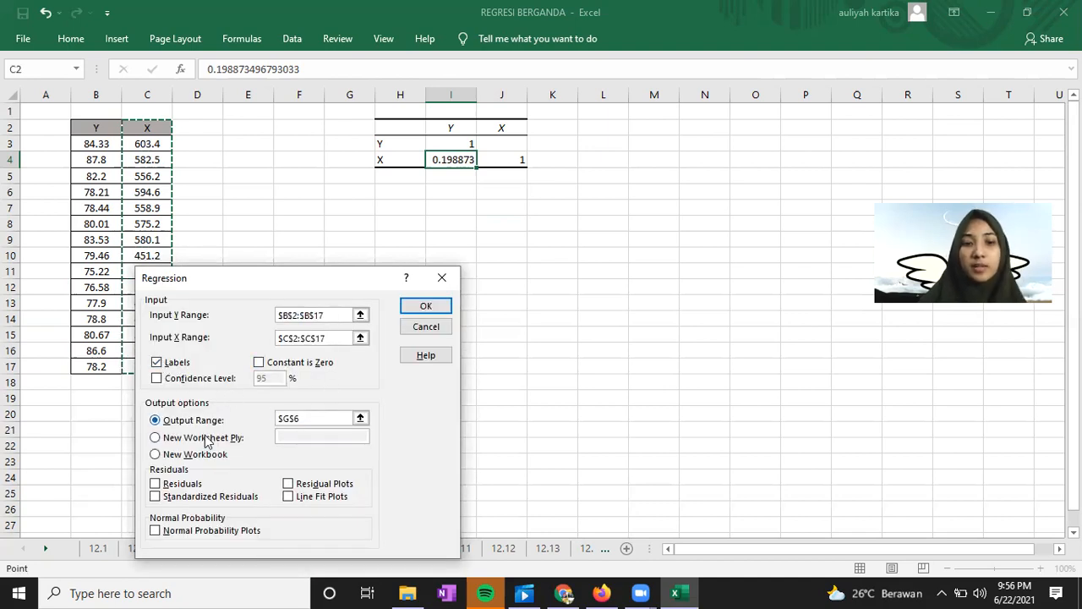
Set the regression output range to H6 and run the analysis
click(302, 418)
drag(302, 418, 279, 420)
key(BackSpace)
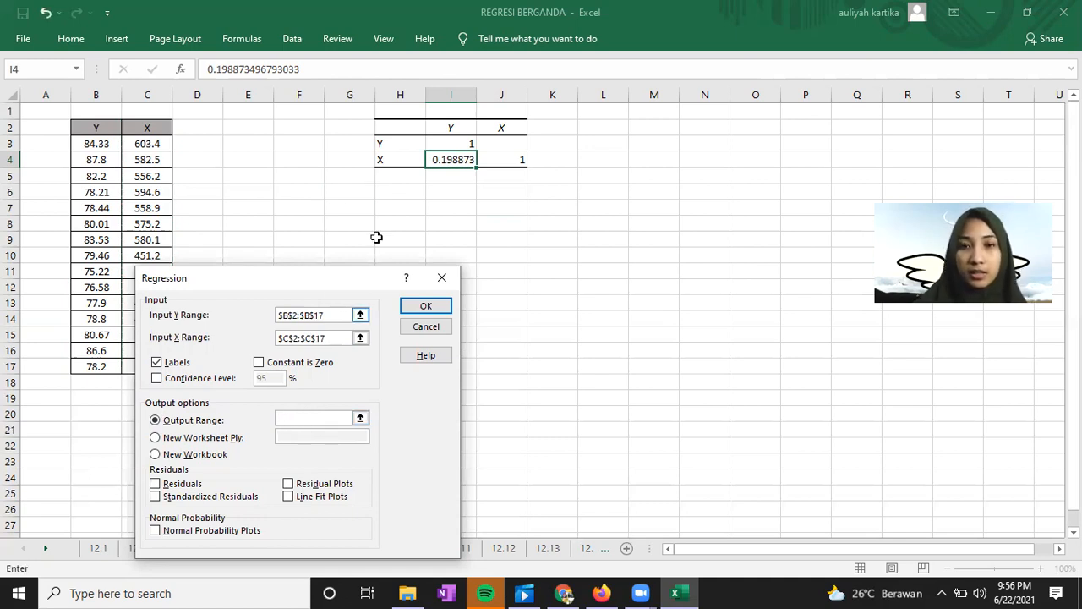
click(397, 192)
click(439, 307)
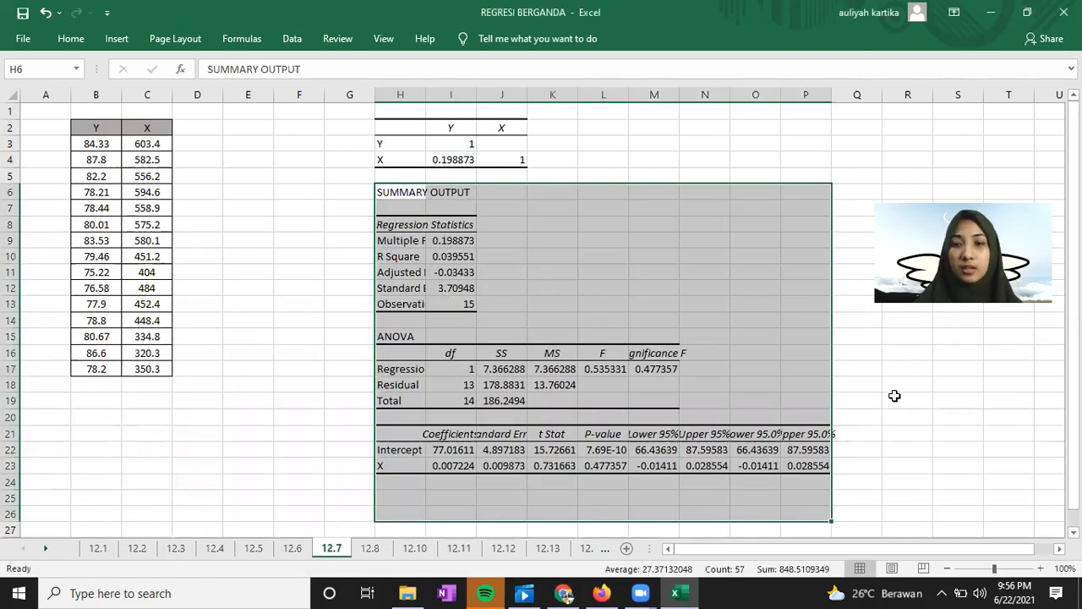
Widen columns H, I, J, L and M so the labels and values of the regression output fit
click(454, 244)
click(437, 194)
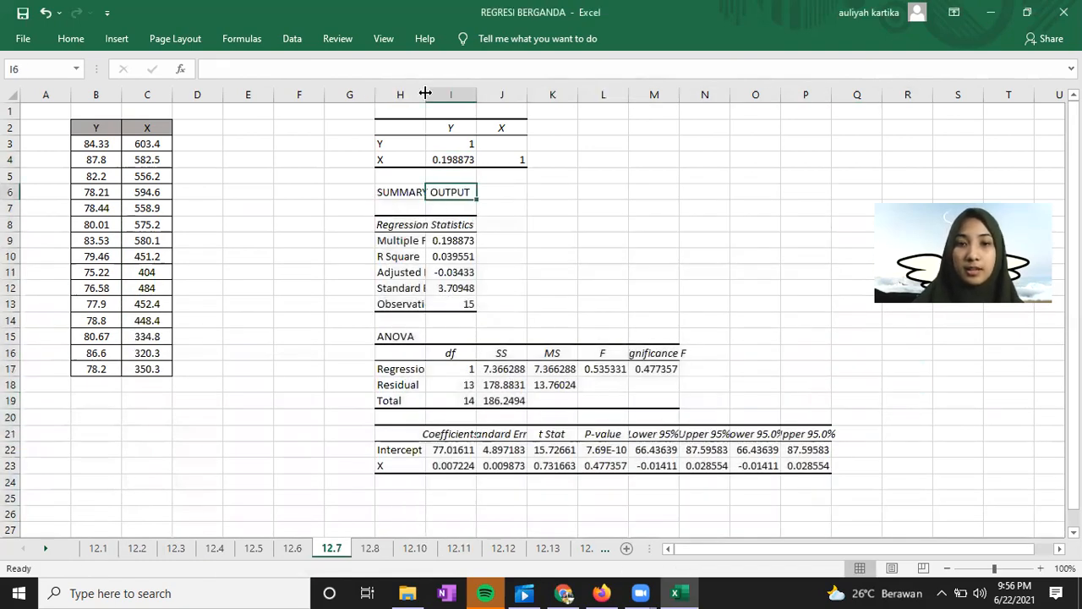
drag(427, 90, 620, 95)
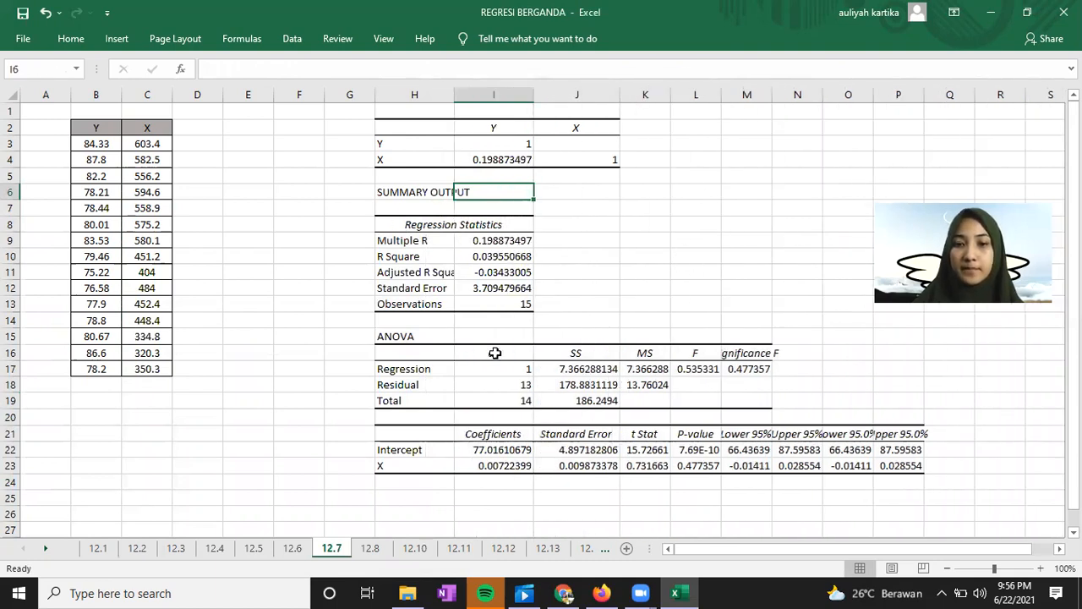
click(715, 369)
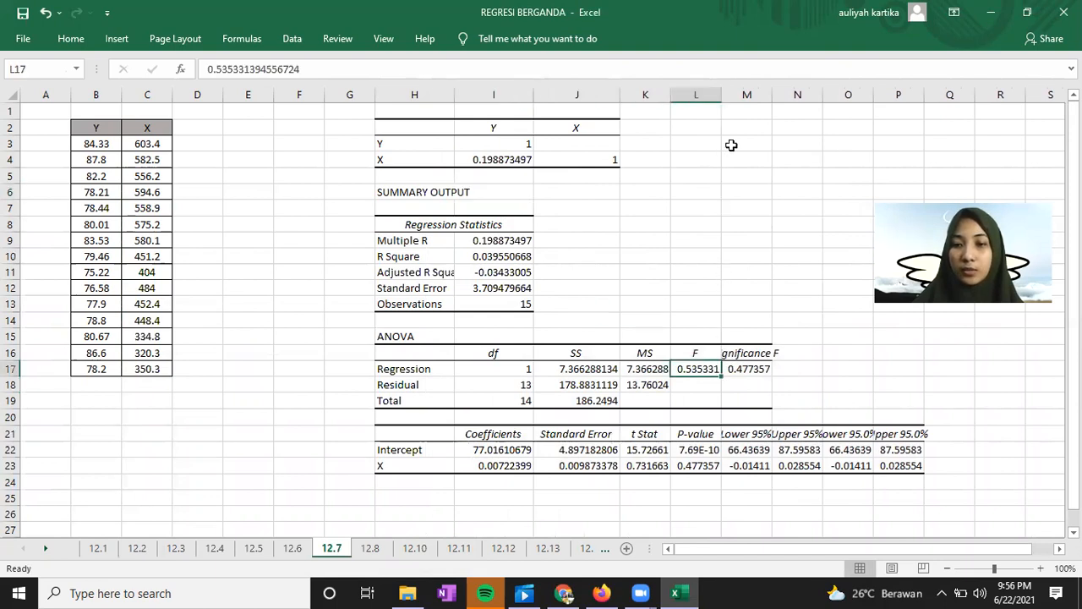
drag(718, 96, 854, 96)
click(771, 369)
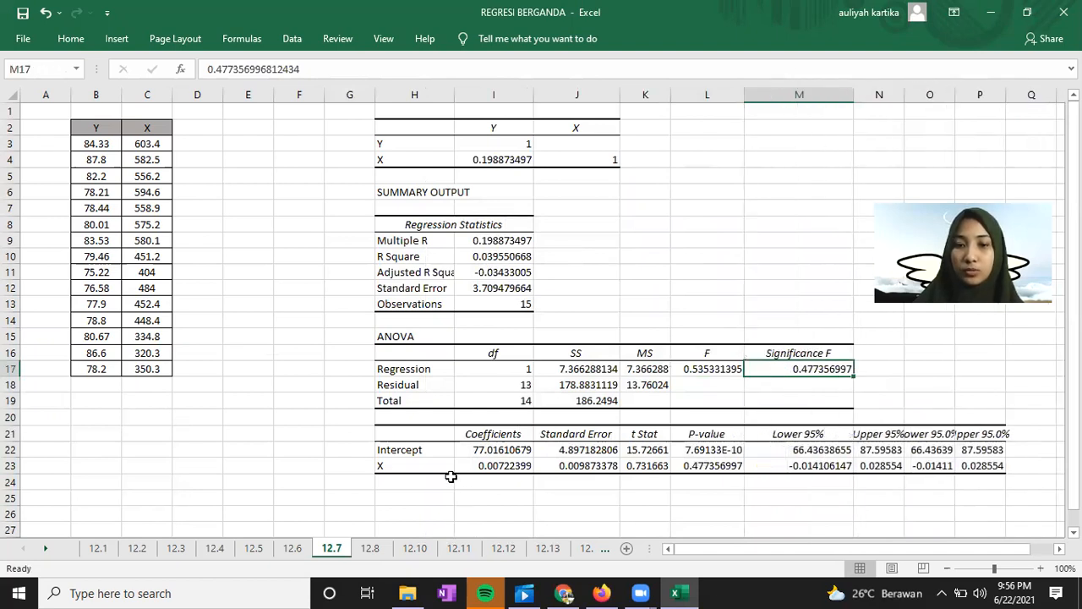
Enter the estimated regression equation "Y= 77.016 + 0.00722X" in H25, based on the intercept and X coefficients
scroll(451, 476, down, 1)
click(492, 403)
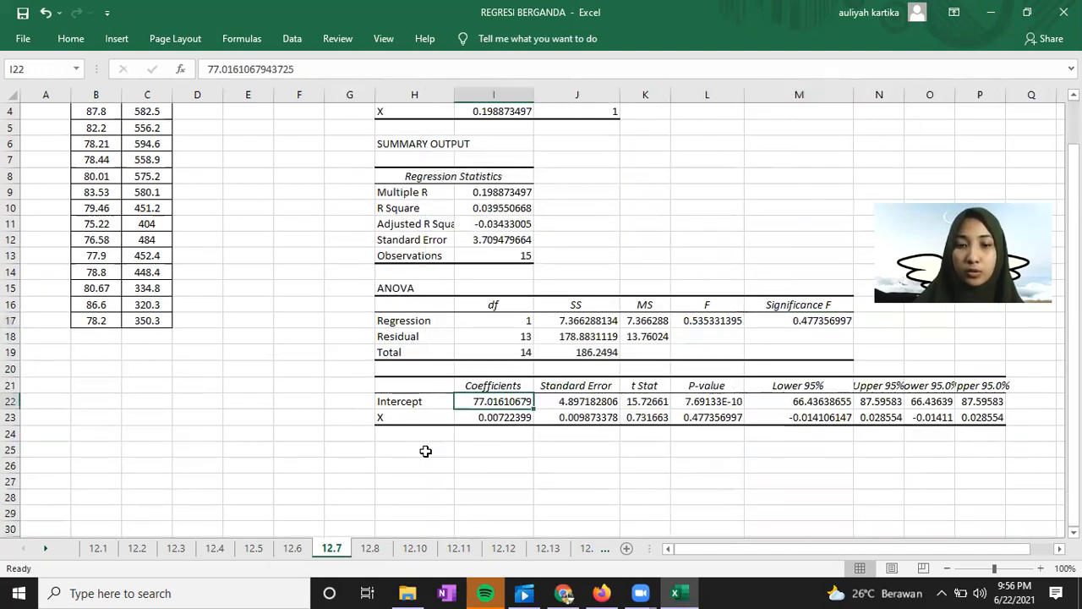
click(503, 418)
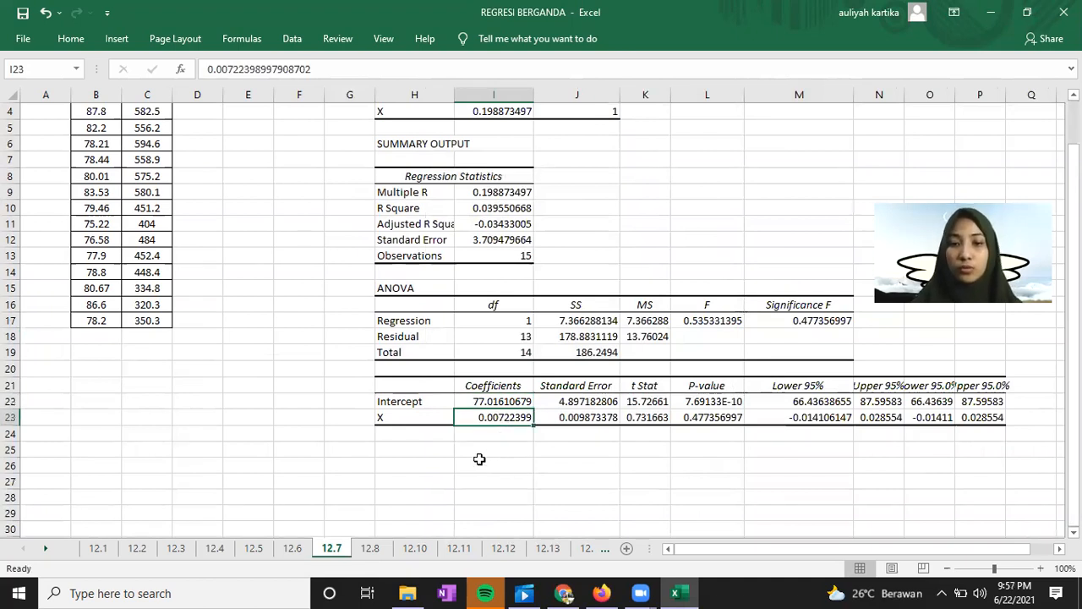
click(416, 452)
text(Y)
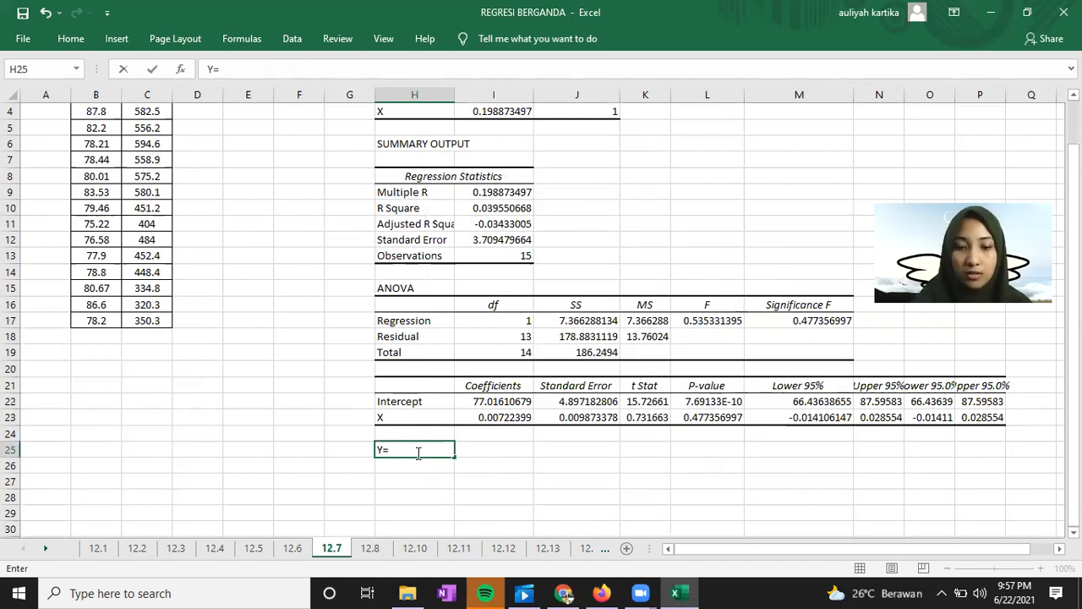
text(= 77.016)
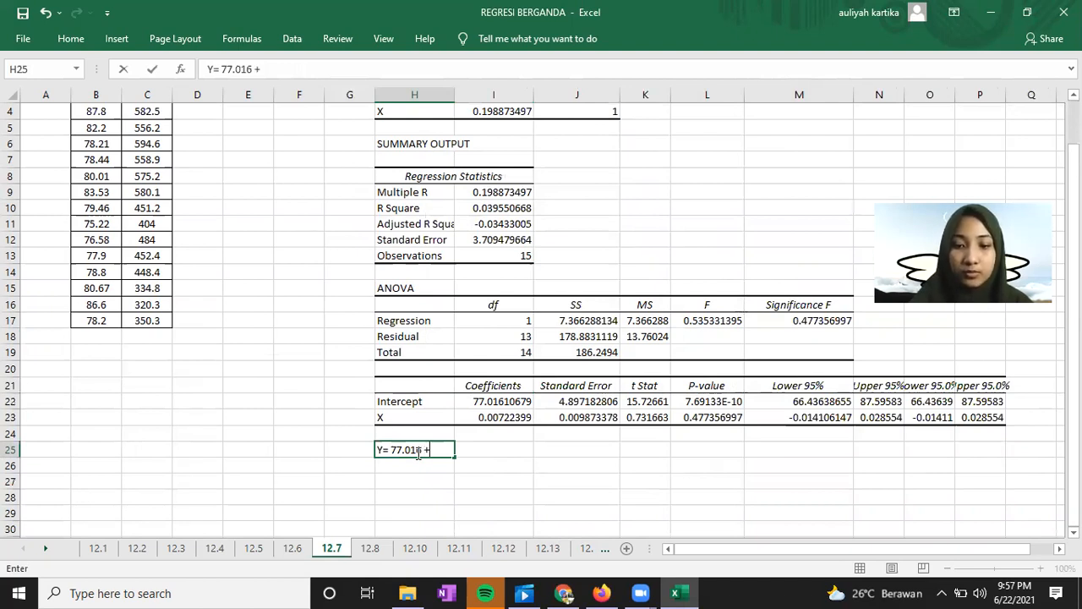
text( + 00)
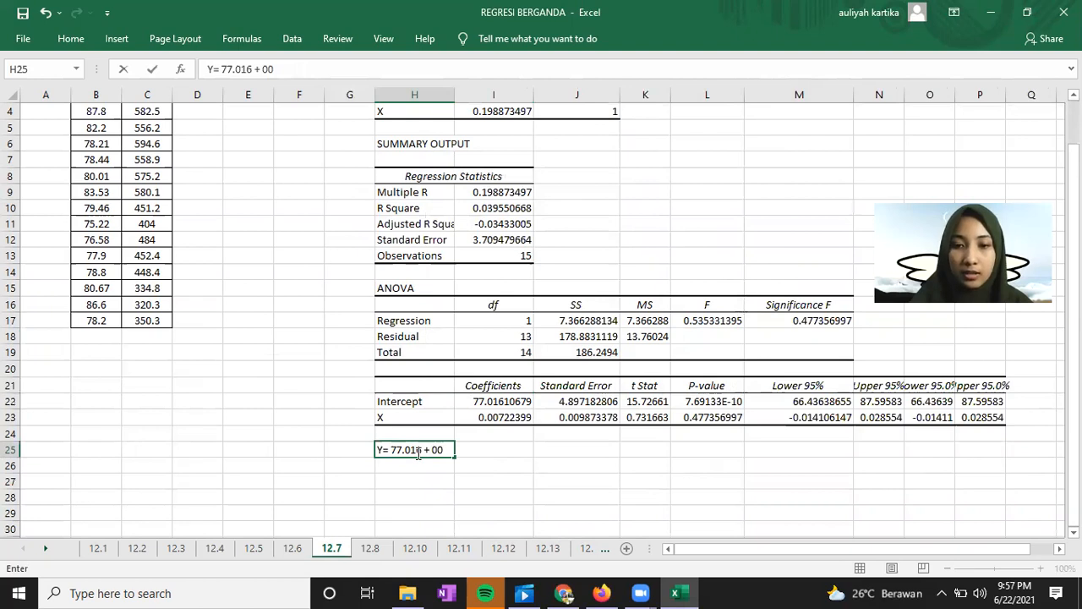
key(BackSpace)
text(.0)
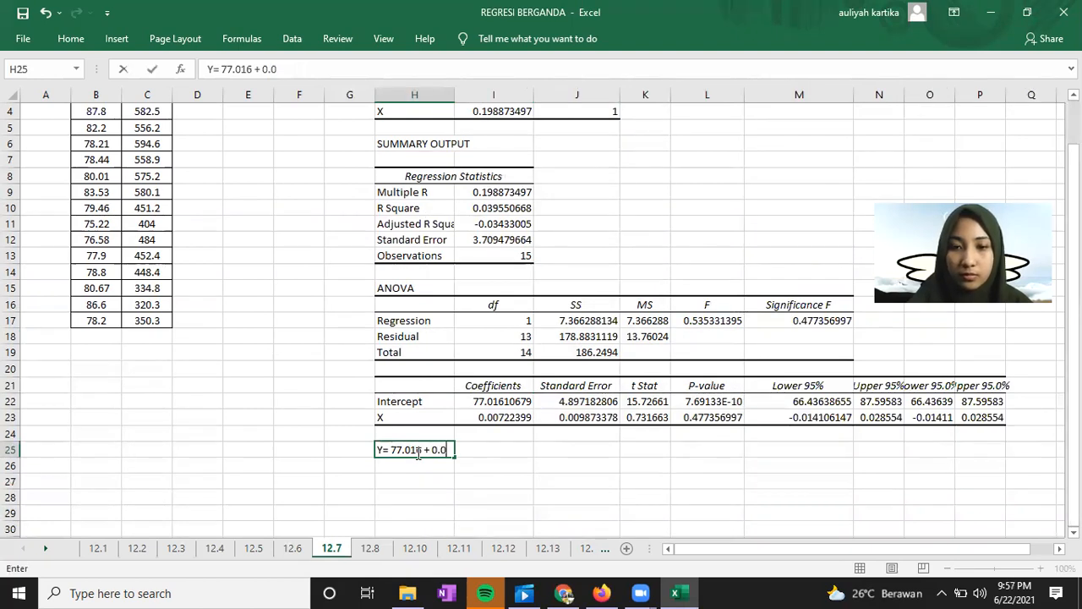
text(0722X)
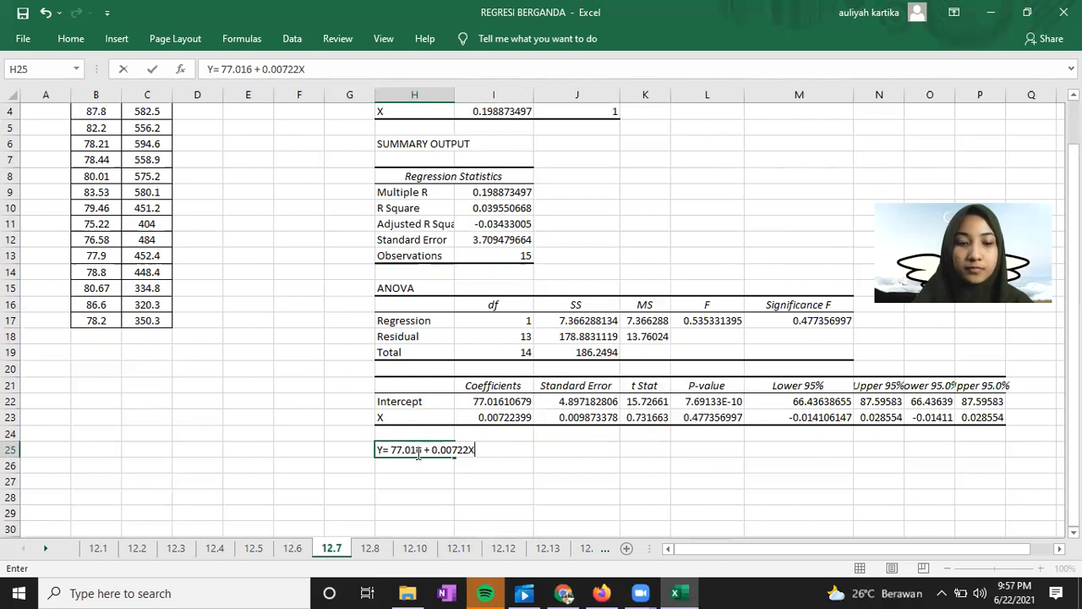
text(2)
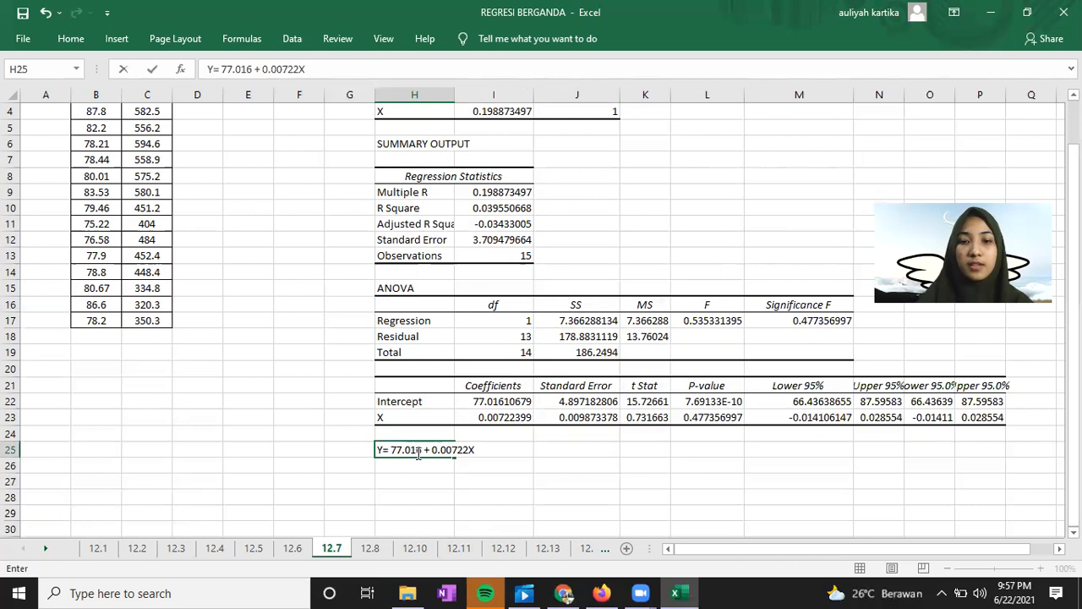
click(461, 497)
Merge and centre the equation across G25:I25
click(431, 449)
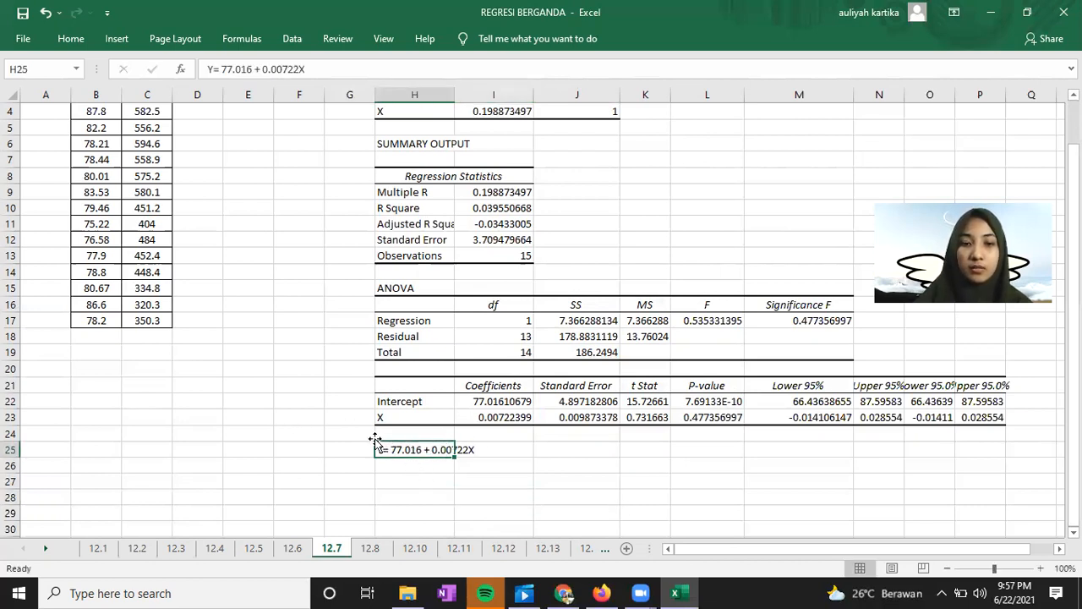
click(346, 452)
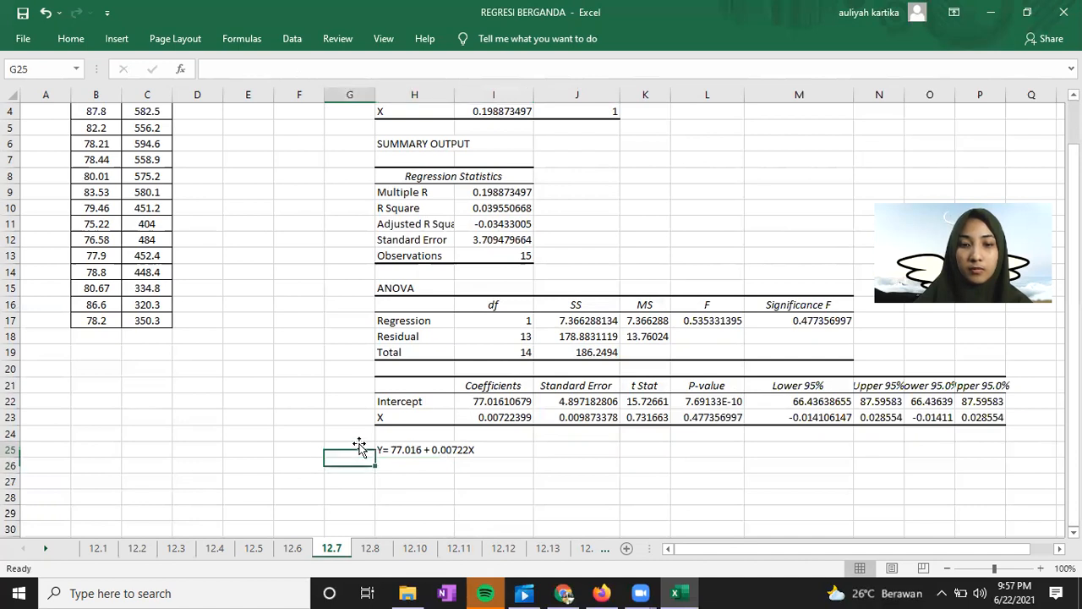
key(ctrl+Up)
scroll(359, 450, down, 1)
drag(358, 451, 483, 449)
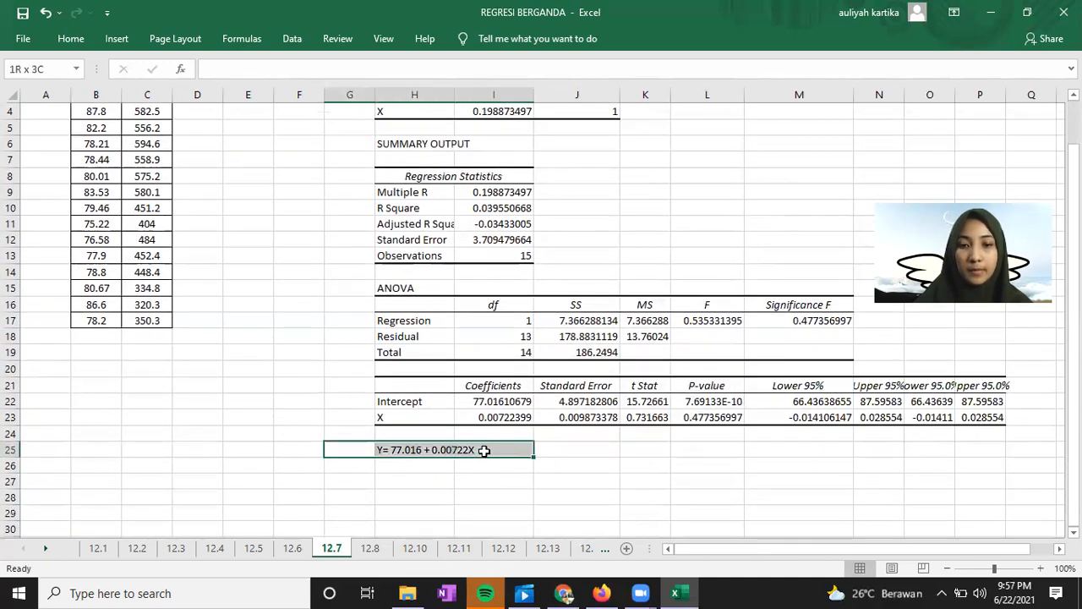
click(71, 39)
click(397, 94)
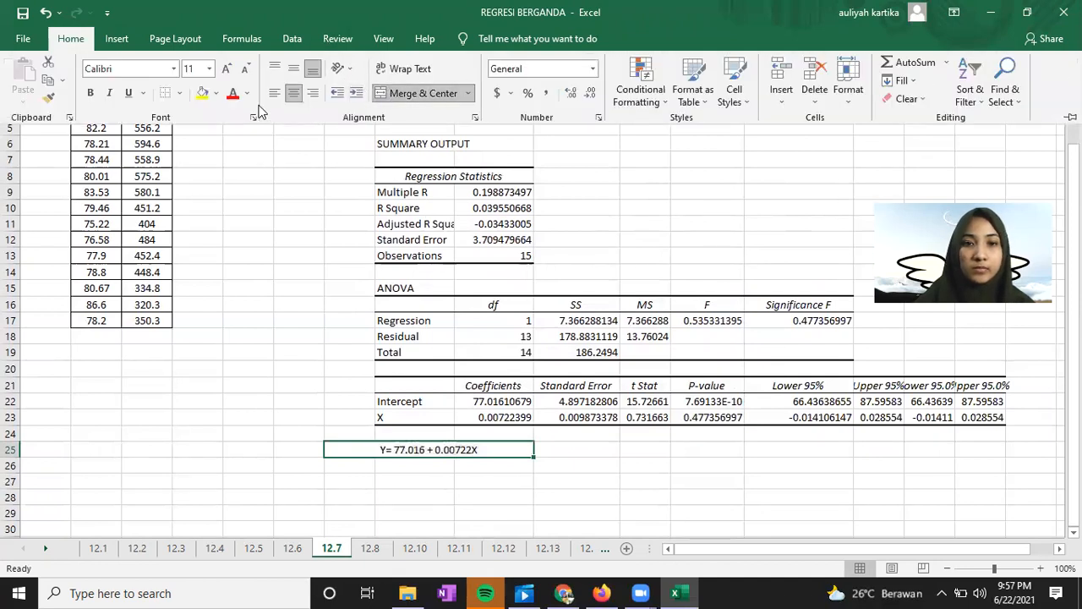
Fill the merged equation cell yellow and make its text bold
click(203, 93)
click(587, 498)
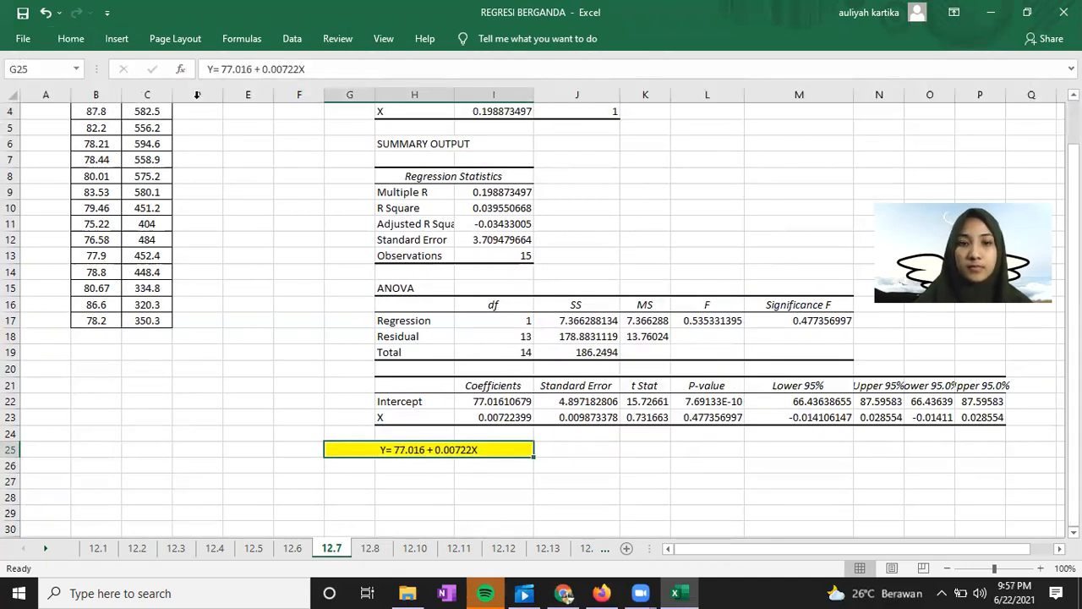
click(71, 39)
click(91, 93)
click(385, 497)
scroll(568, 483, down, 2)
scroll(464, 510, up, 3)
scroll(624, 436, down, 2)
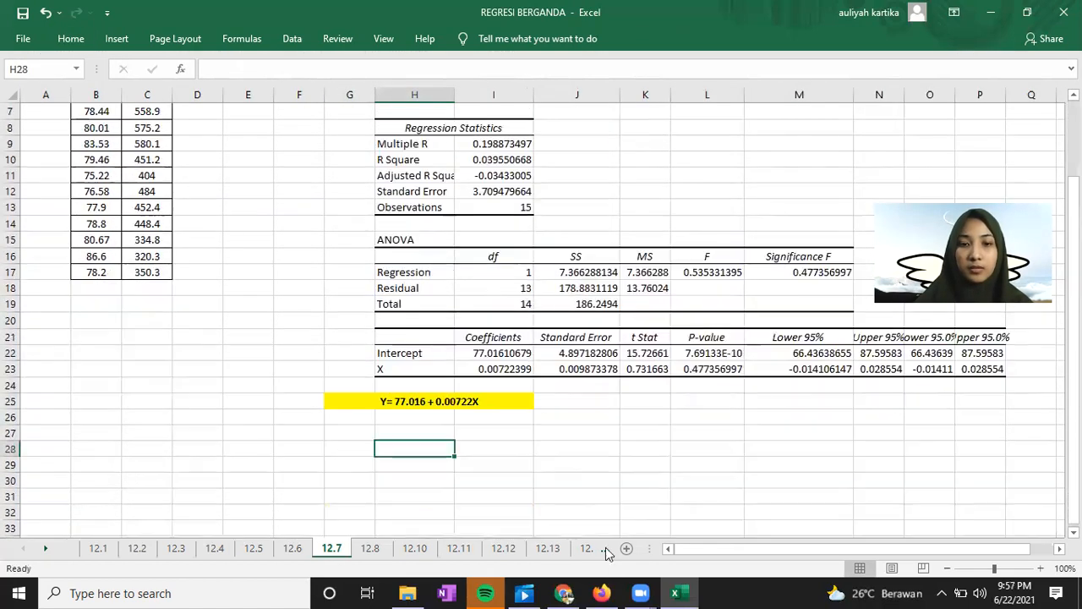
Switch to the textbook PDF in Chrome and read exercise 12.8 on alloy compressive strength and additive concentration
click(563, 592)
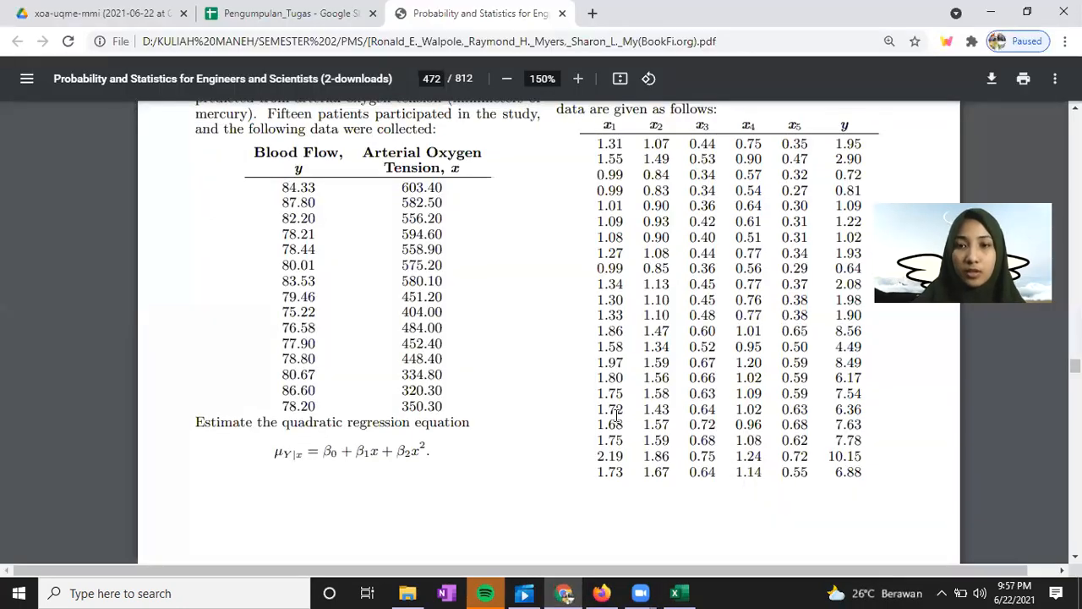
scroll(617, 415, up, 3)
scroll(616, 412, up, 6)
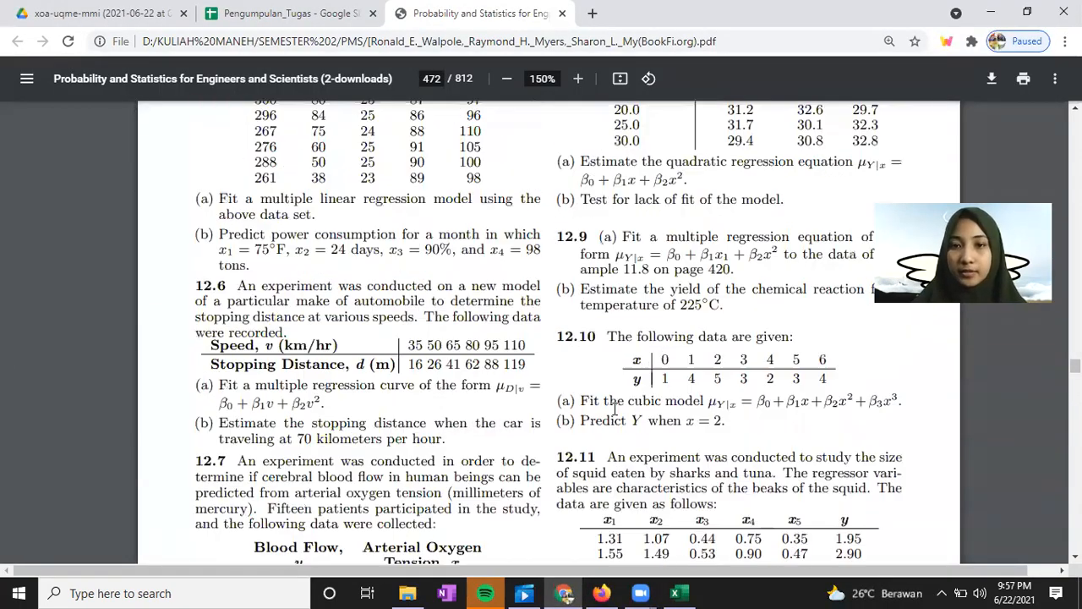
scroll(781, 355, down, 1)
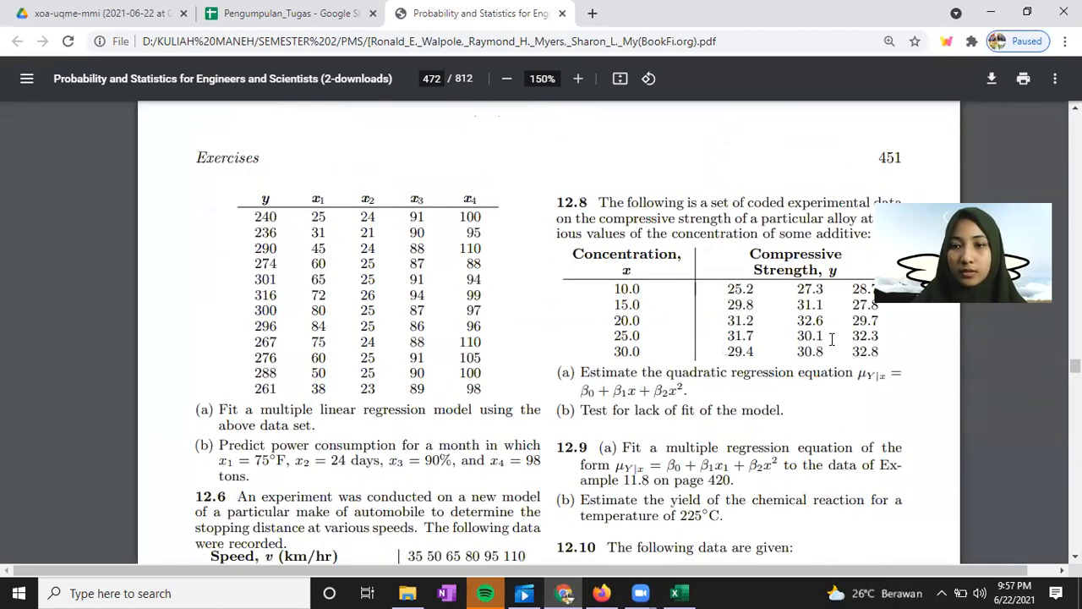
scroll(832, 265, down, 1)
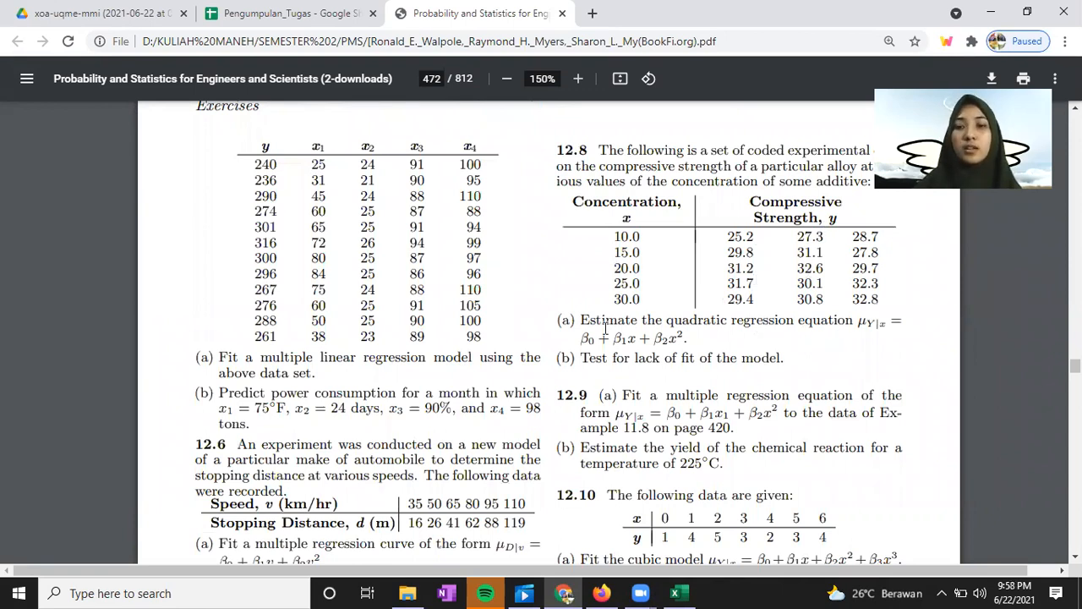
Switch back to Excel, go to the 12.8 worksheet and open the Correlation analysis
click(675, 593)
click(378, 556)
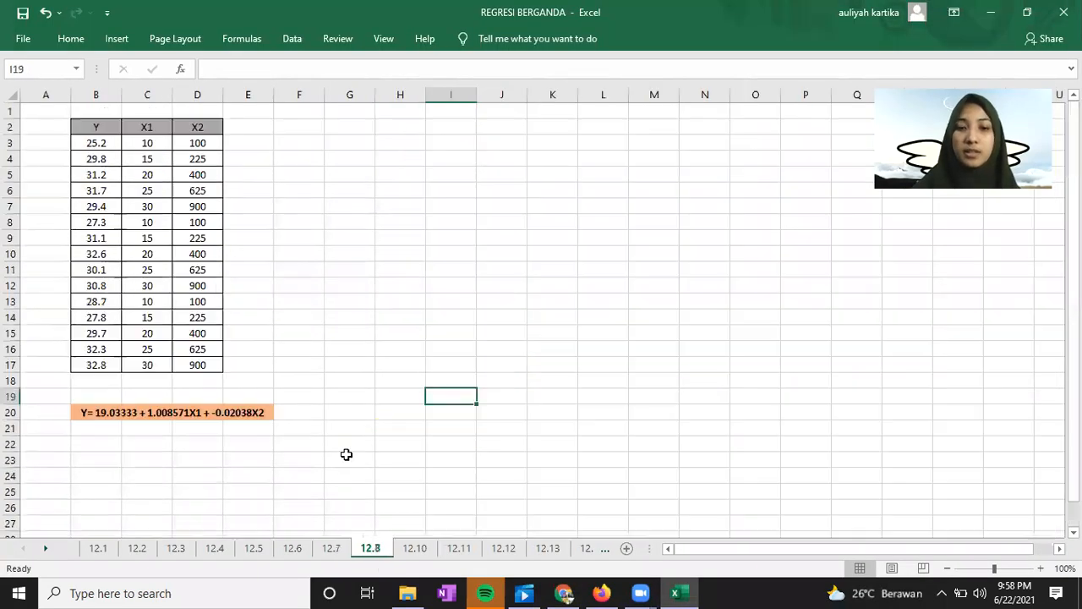
click(303, 41)
click(994, 68)
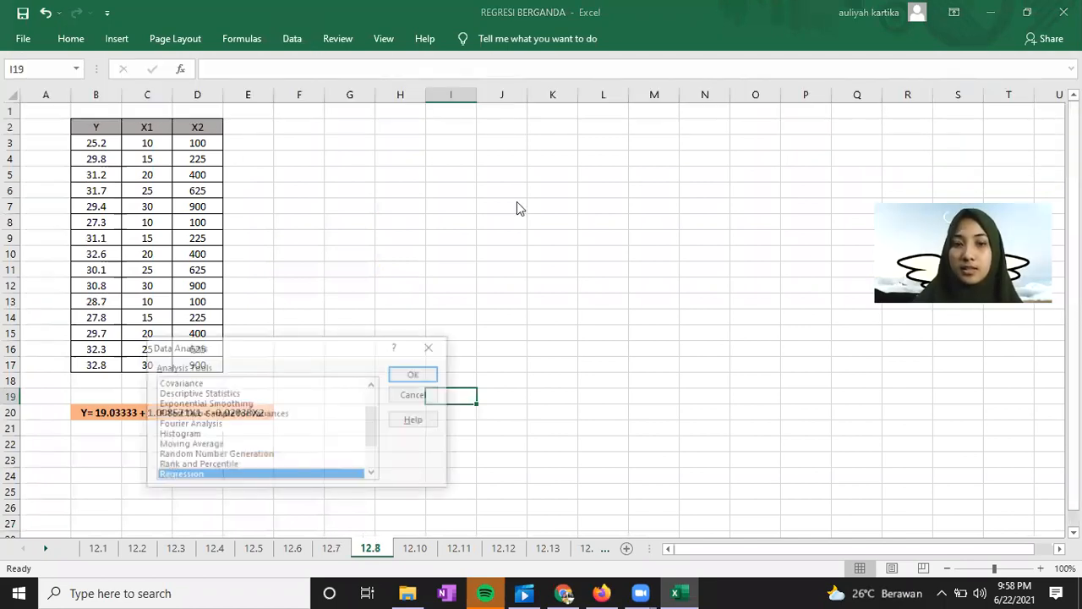
scroll(229, 427, up, 1)
click(183, 403)
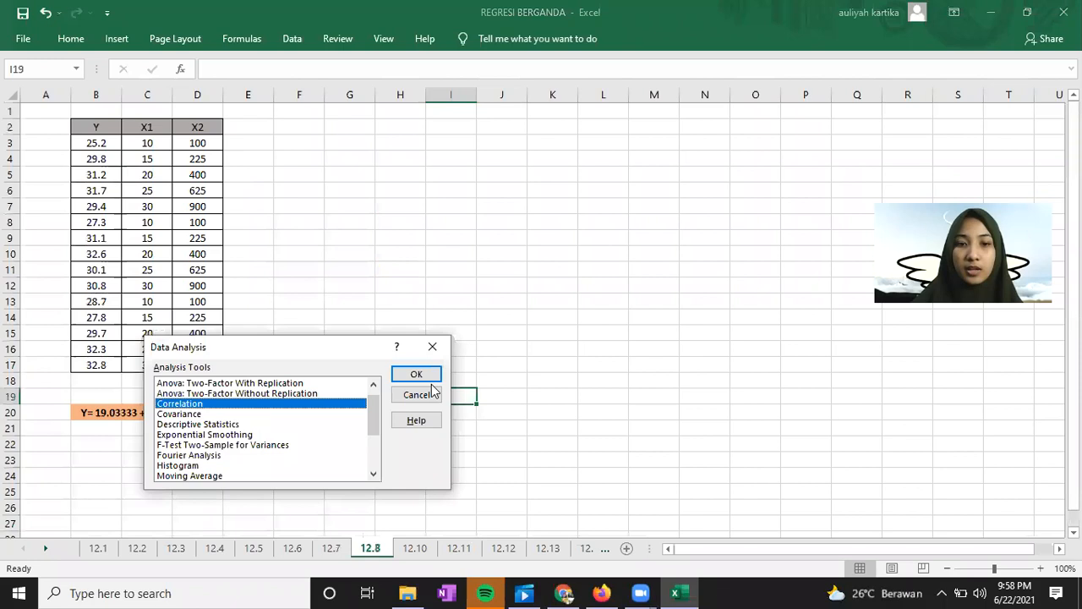
key(Return)
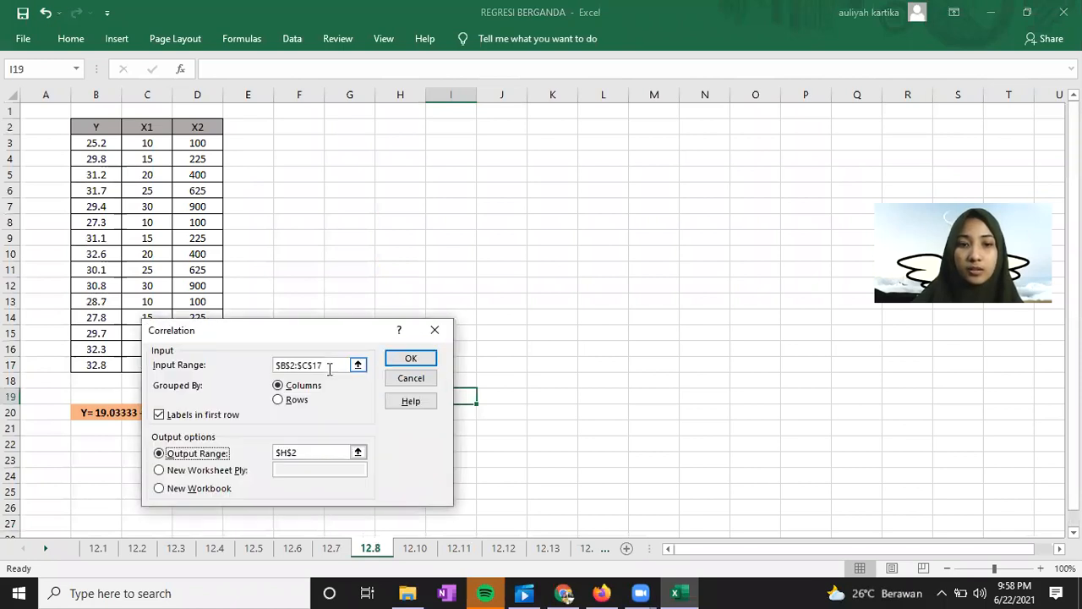
Set the correlation input range to B2:D17 so it covers the Y, X1 and X2 columns
double_click(324, 367)
key(BackSpace)
key(BackSpace)
key(BackSpace)
key(BackSpace)
key(BackSpace)
key(BackSpace)
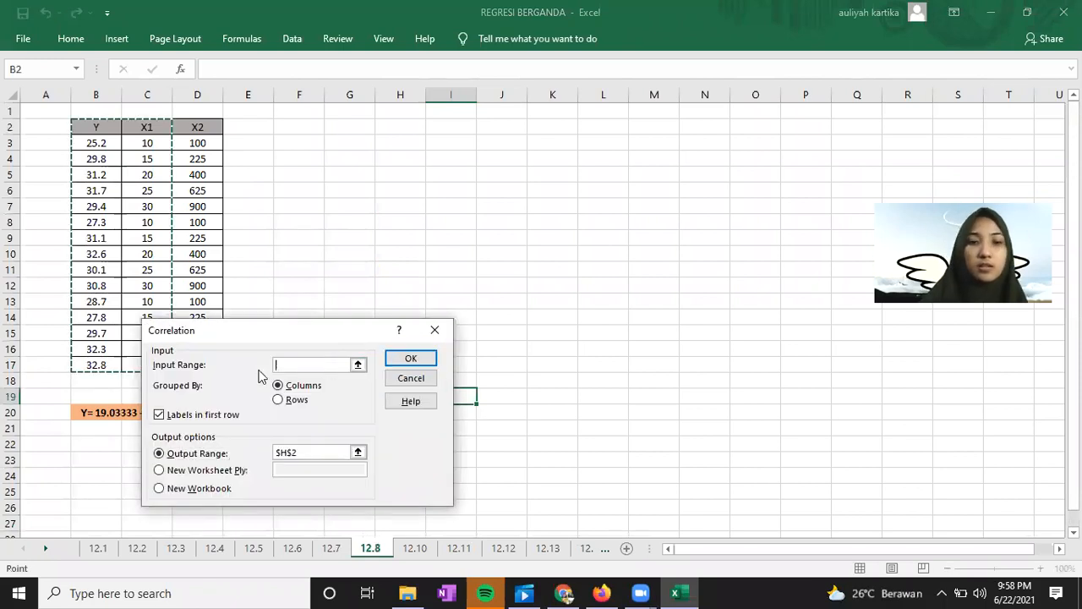
drag(100, 129, 184, 143)
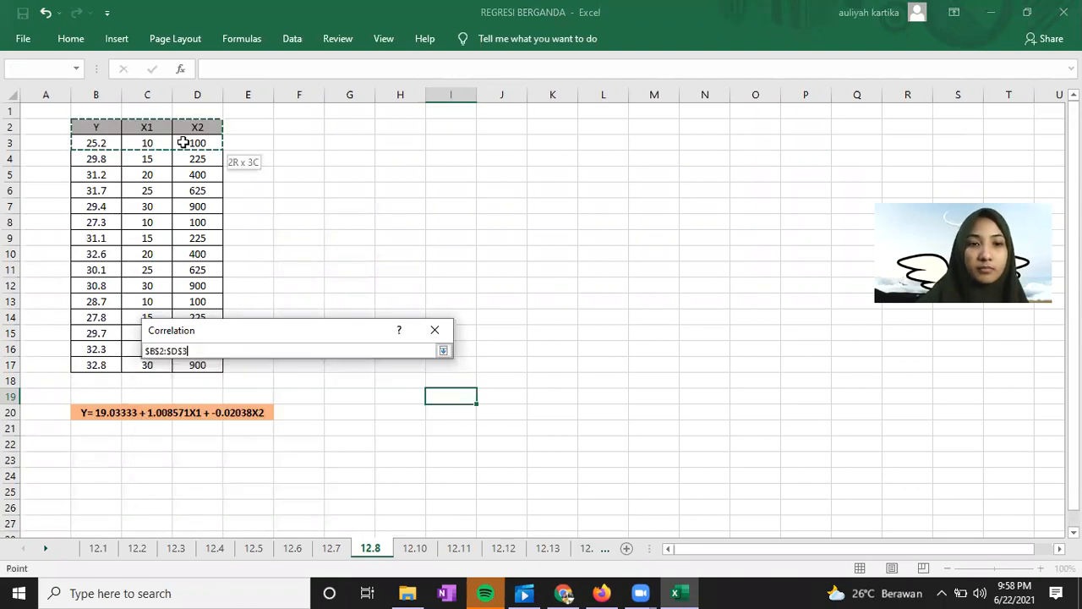
drag(197, 210, 215, 357)
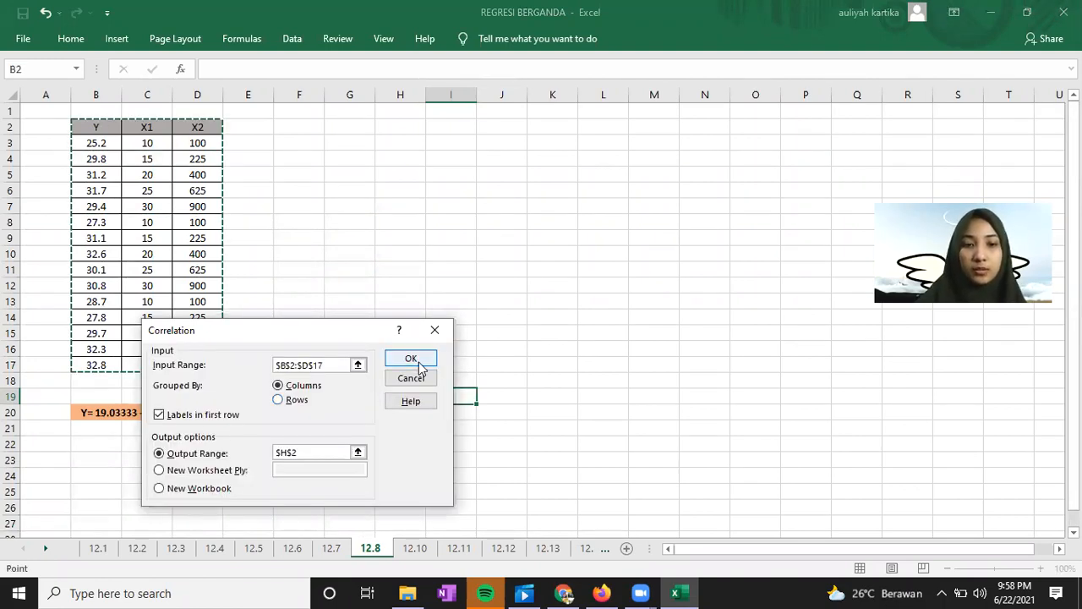
click(160, 414)
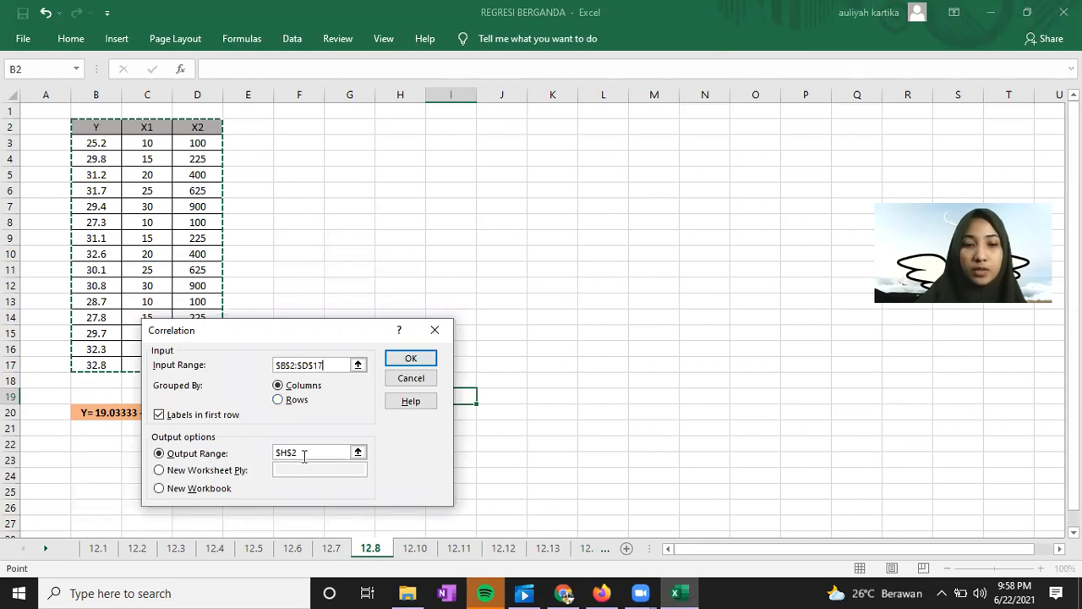
Run the Correlation analysis on B2:D17, grouped by columns with labels in the first row, outputting to G2
click(352, 133)
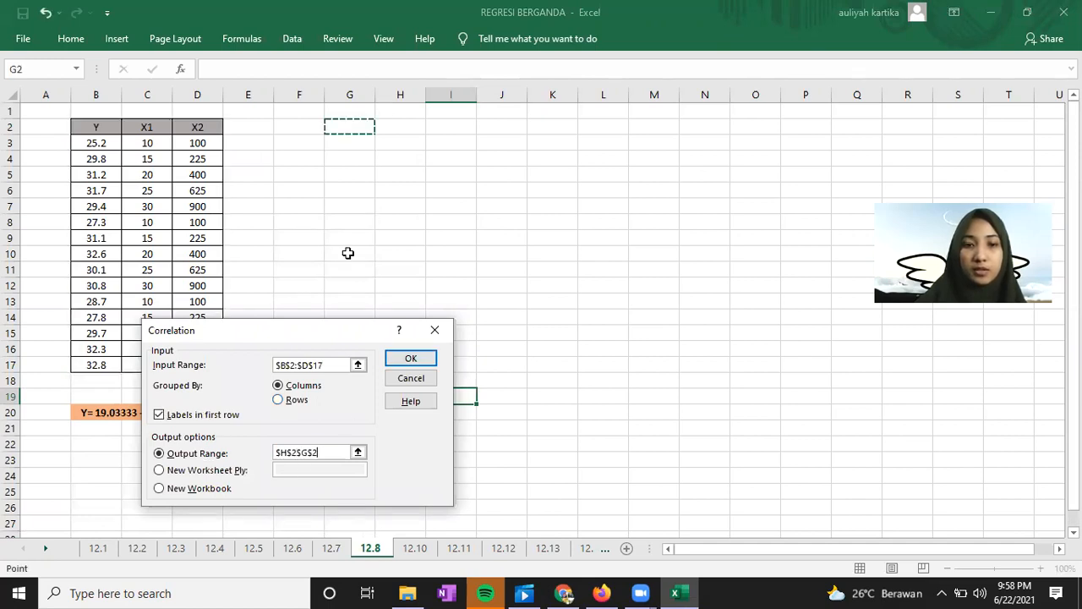
key(BackSpace)
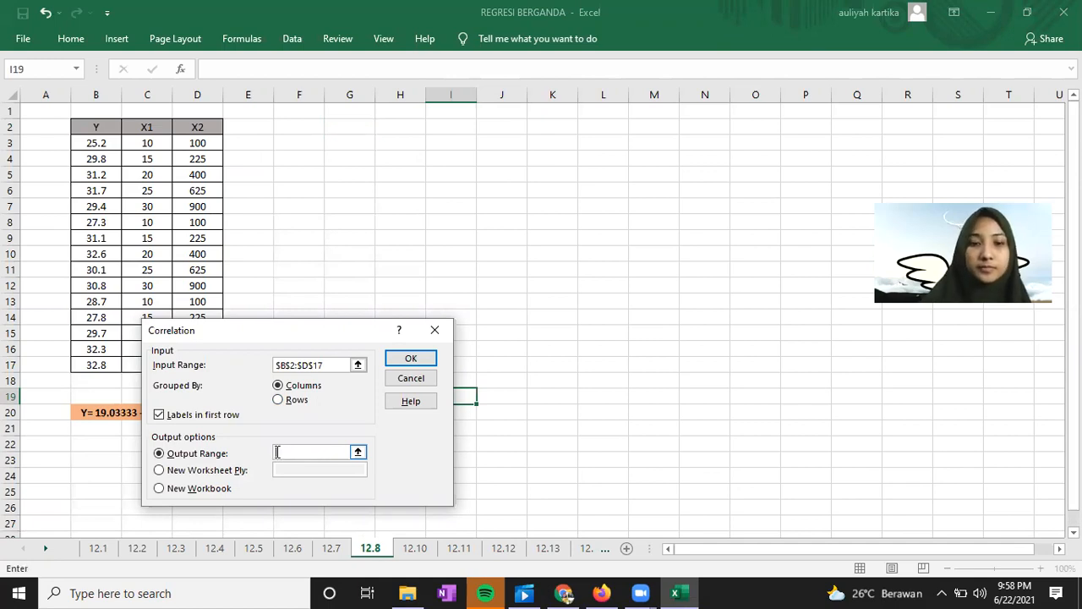
click(355, 128)
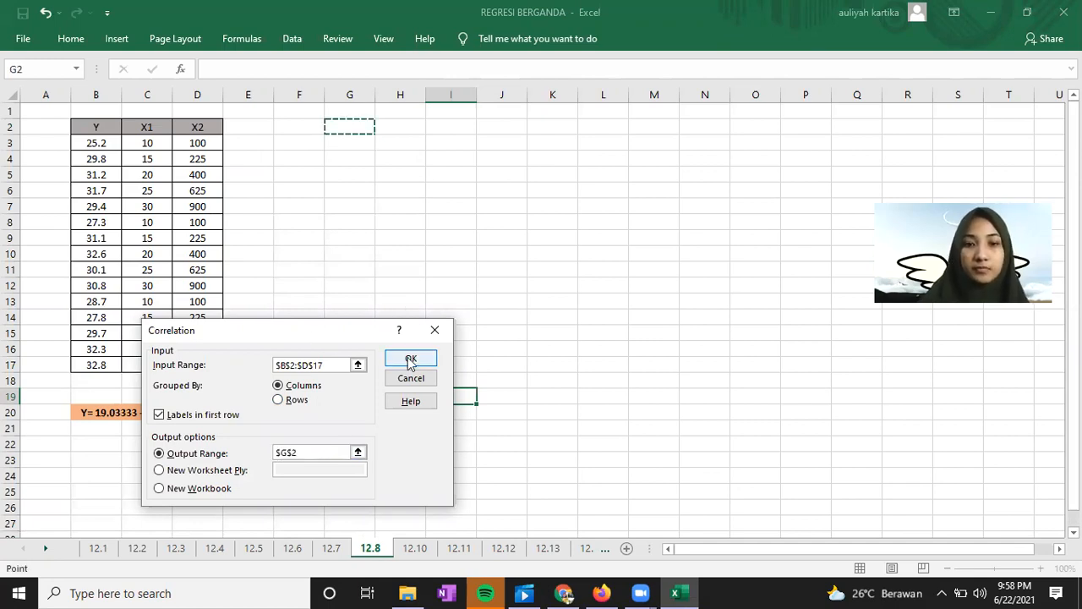
click(411, 359)
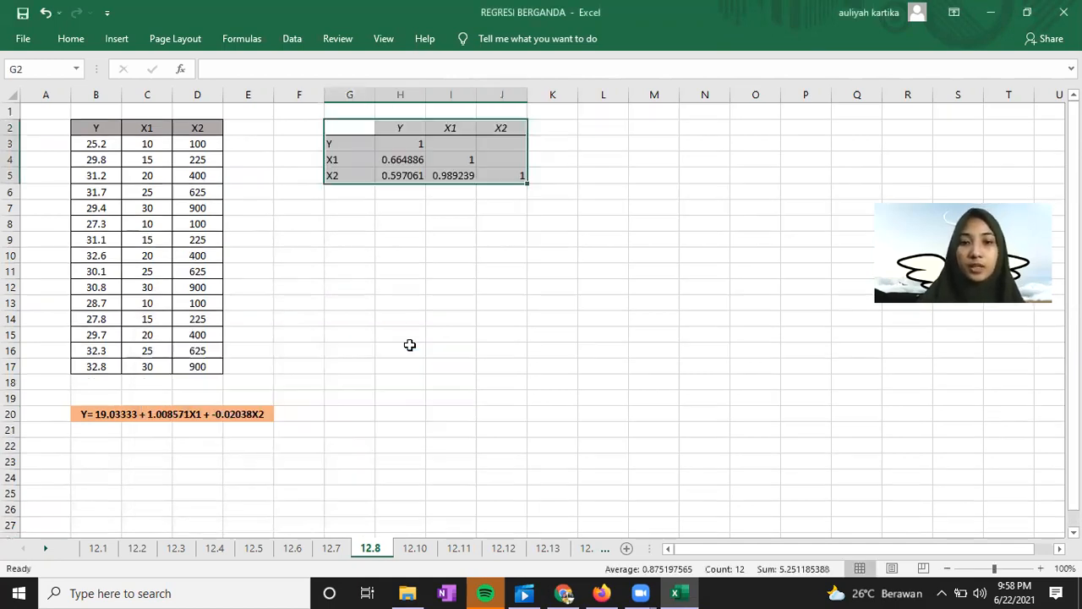
Examine the correlation matrix's coefficients for Y, X1 and X2
click(402, 127)
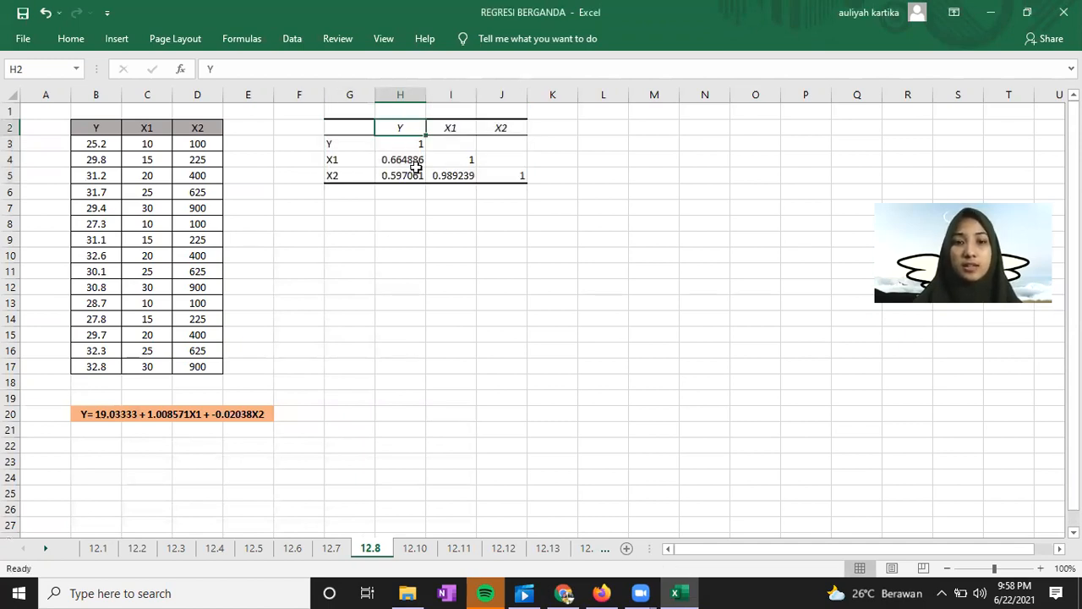
click(421, 175)
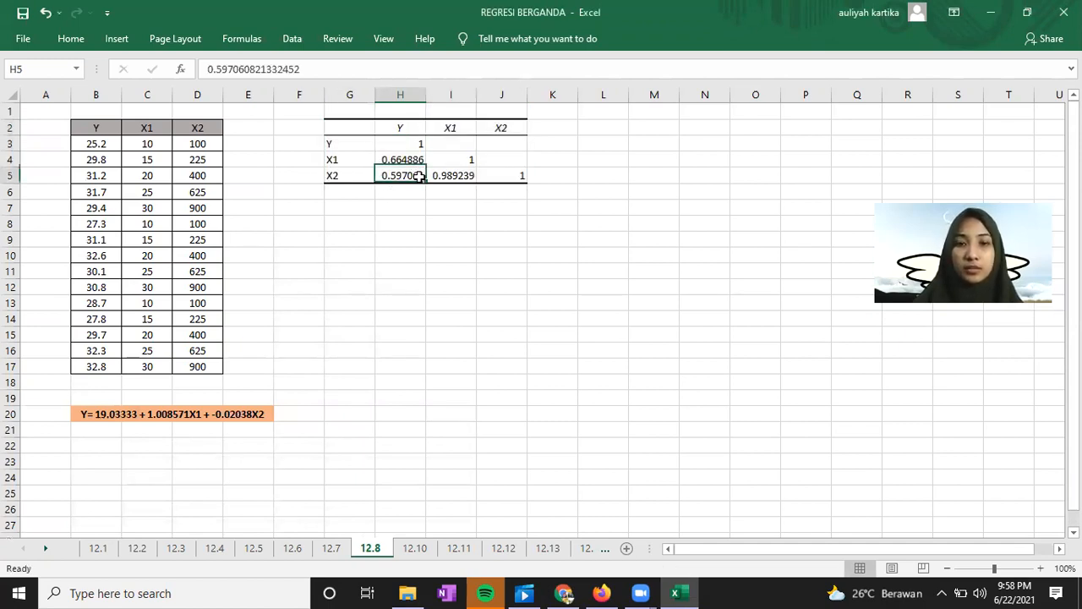
click(468, 129)
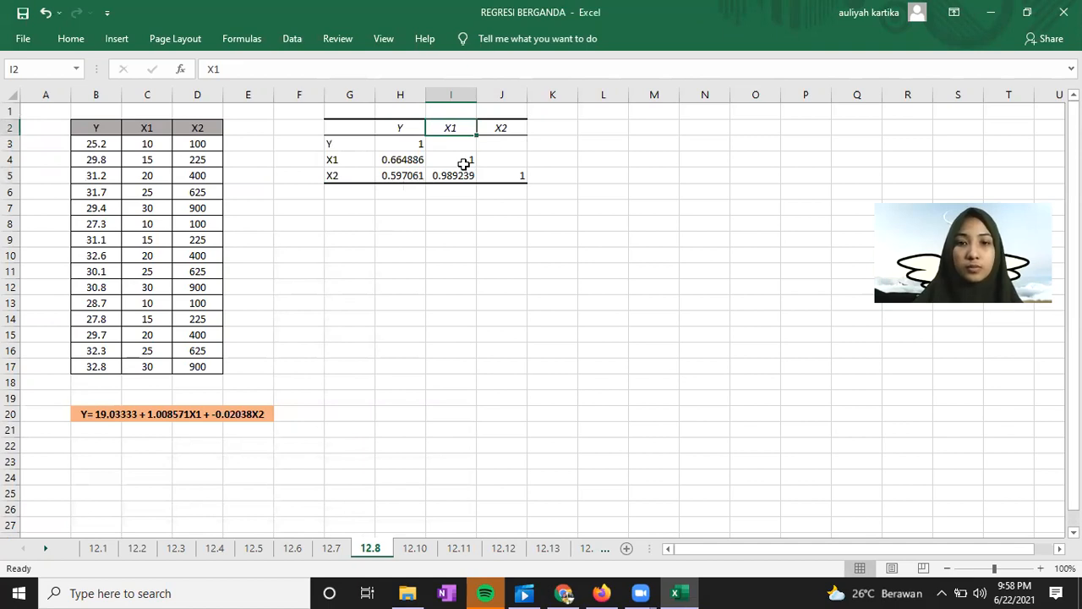
click(467, 160)
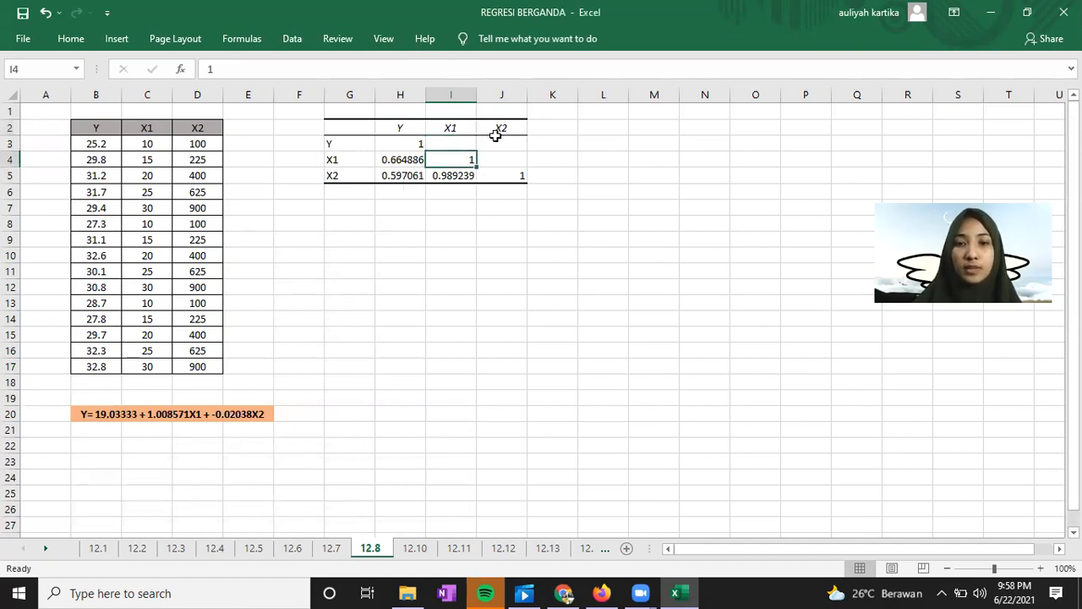
click(511, 130)
key(Down)
key(Down)
key(Down)
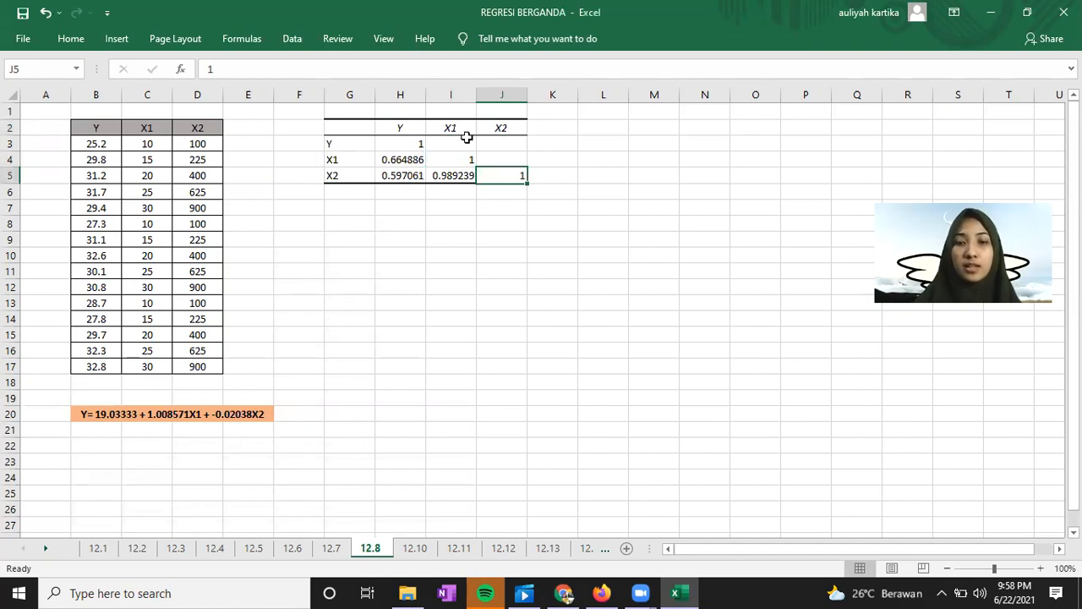
Start a Regression analysis with B2:B17 as the Y range
click(292, 40)
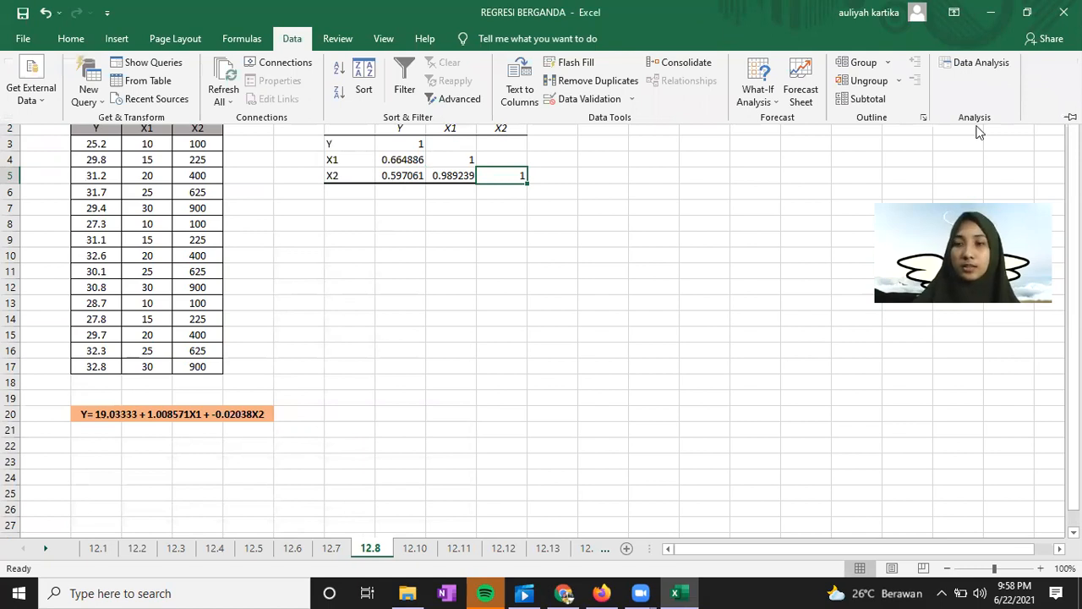
click(980, 64)
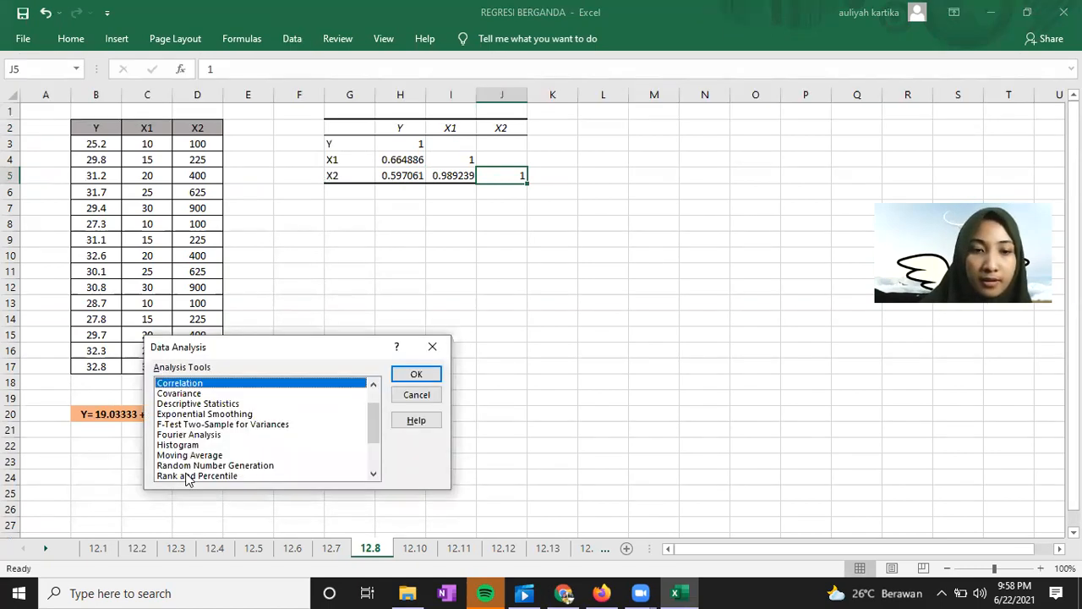
scroll(187, 474, down, 2)
click(362, 422)
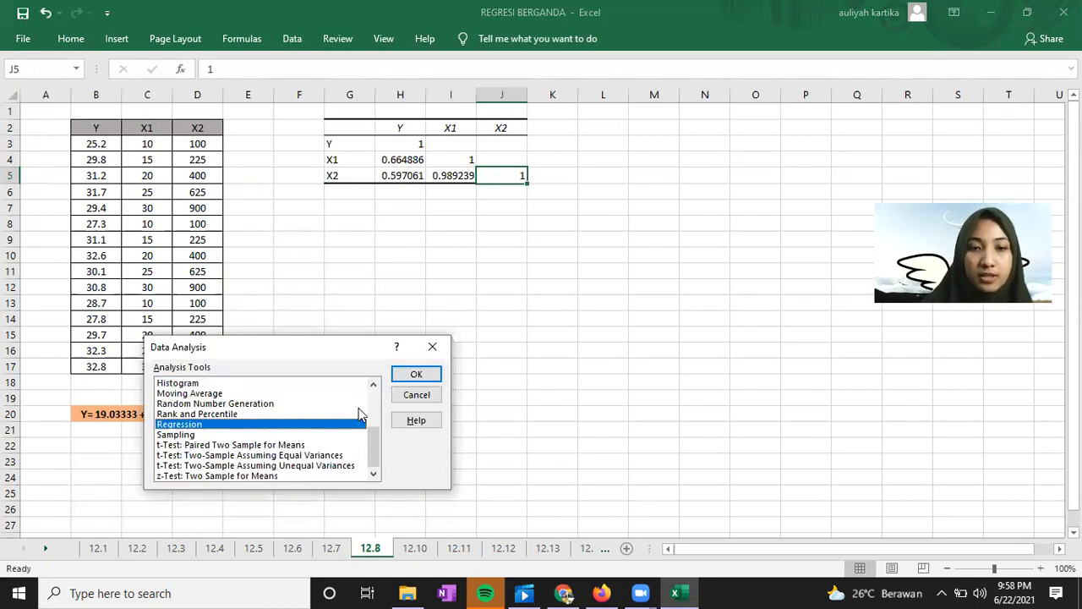
click(415, 377)
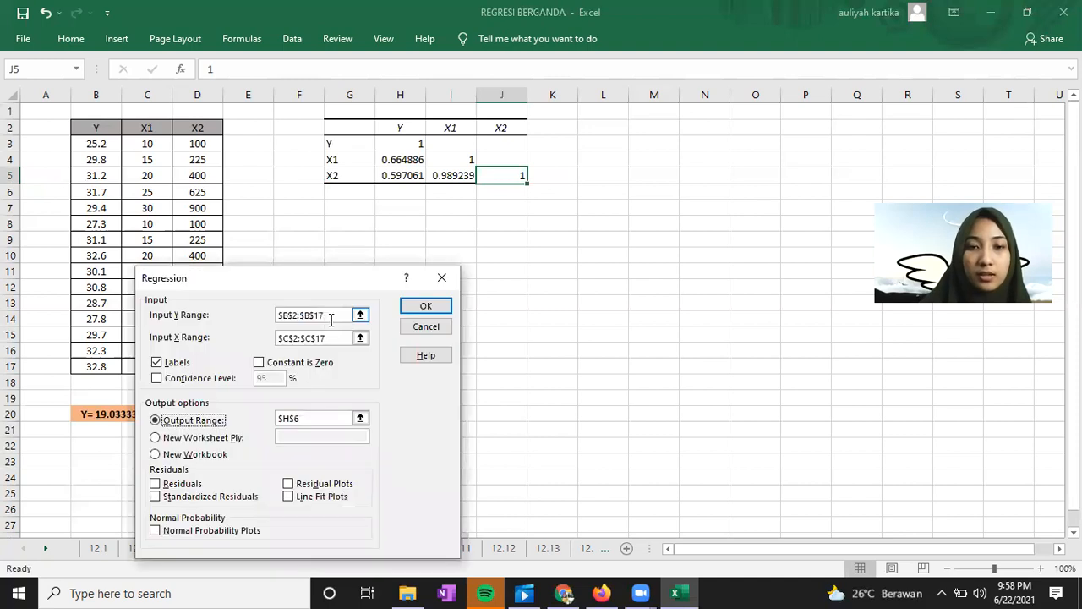
double_click(328, 315)
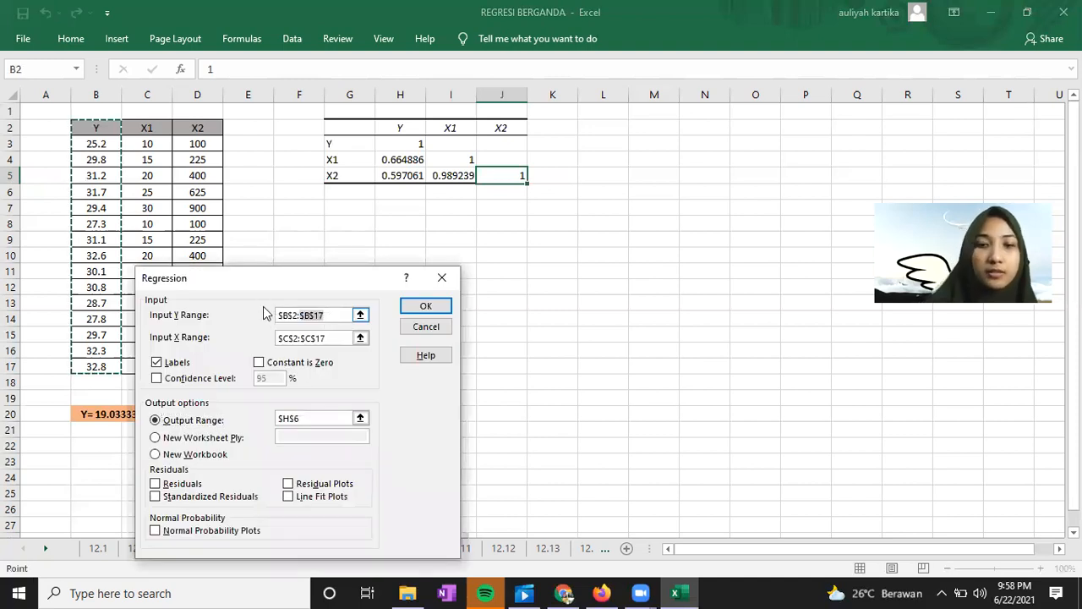
key(BackSpace)
key(BackSpace)
key(BackSpace)
key(BackSpace)
key(BackSpace)
key(BackSpace)
drag(110, 128, 110, 244)
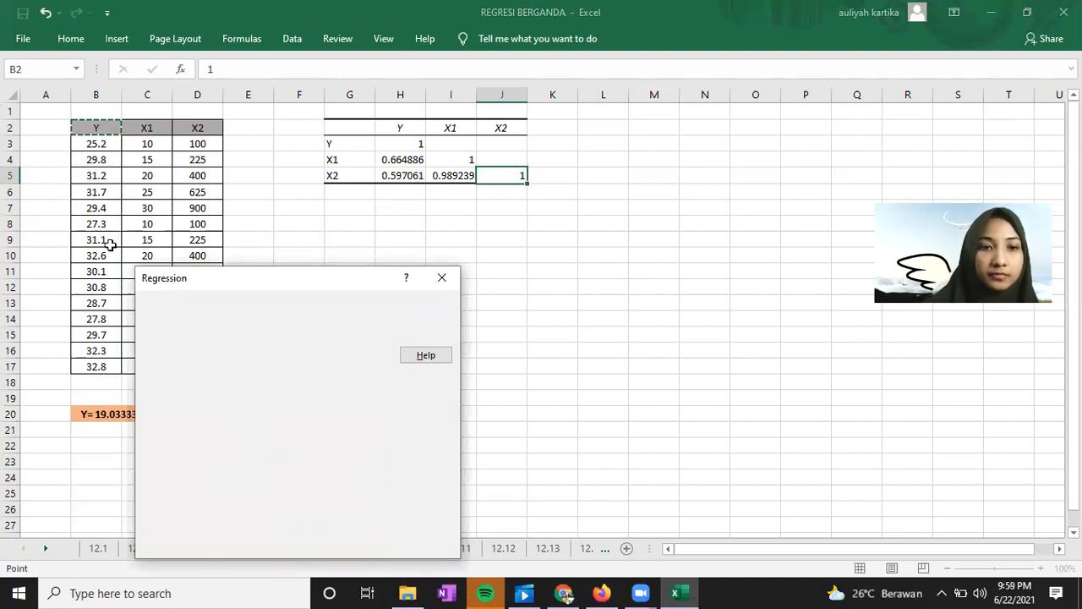
drag(107, 351, 108, 353)
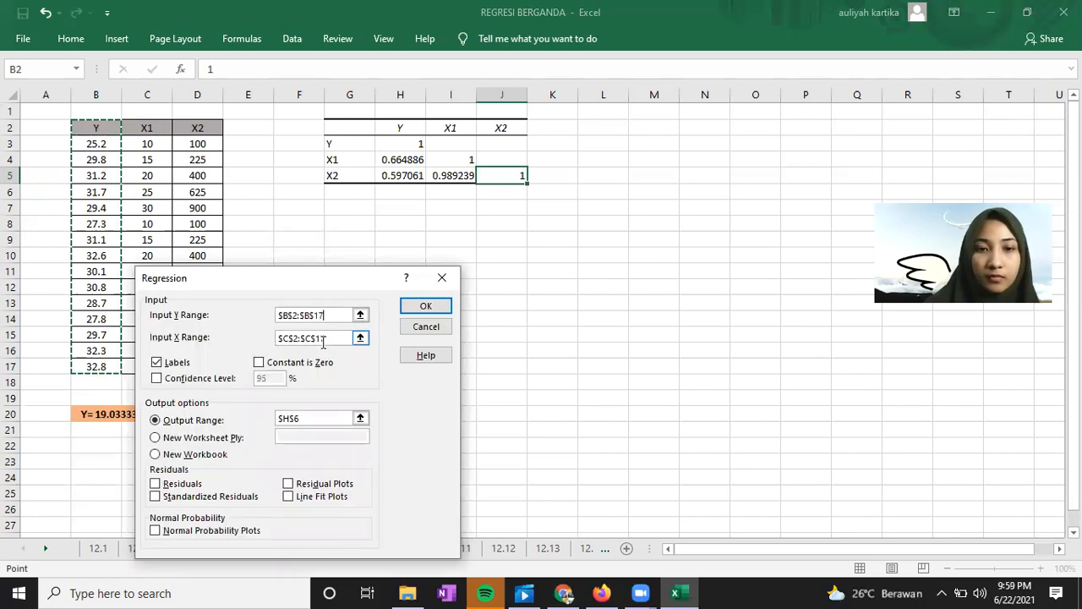
Set the regression's X range to C2:D17, covering both the X1 and X2 columns
click(325, 338)
double_click(273, 338)
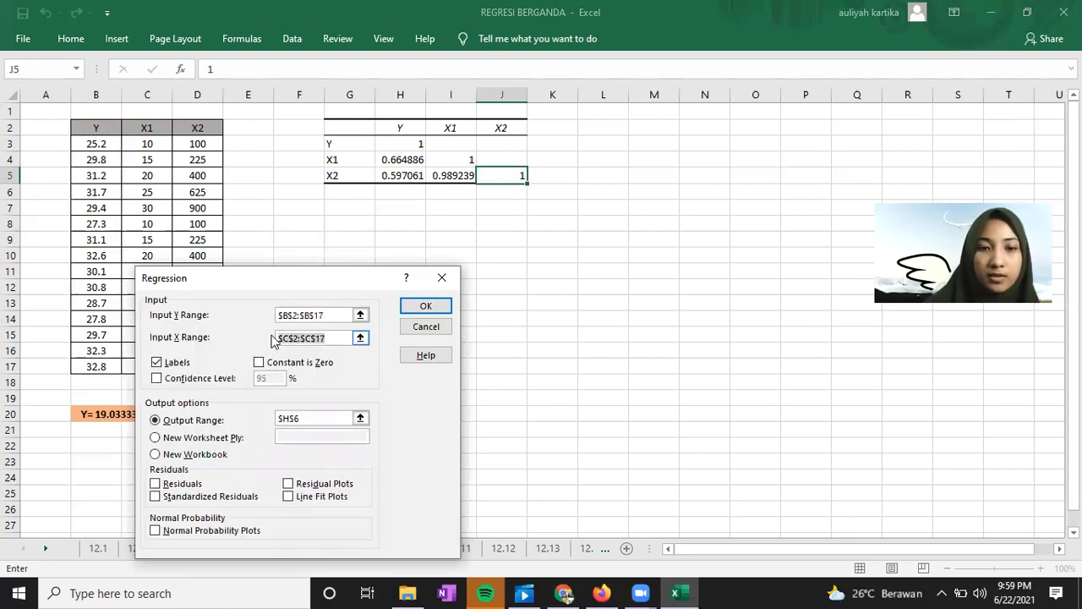
key(BackSpace)
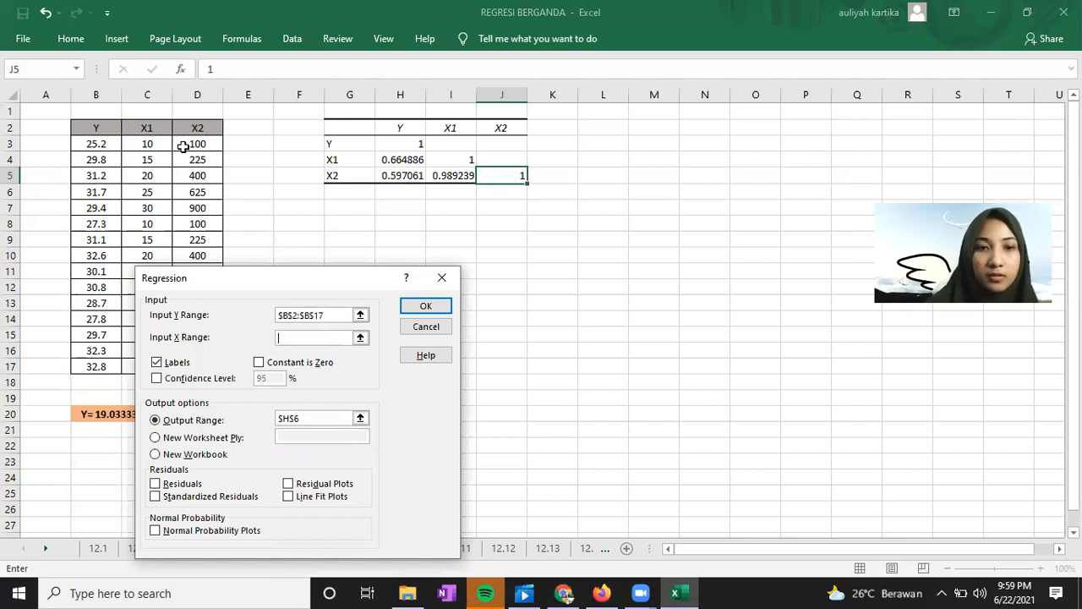
drag(147, 128, 204, 370)
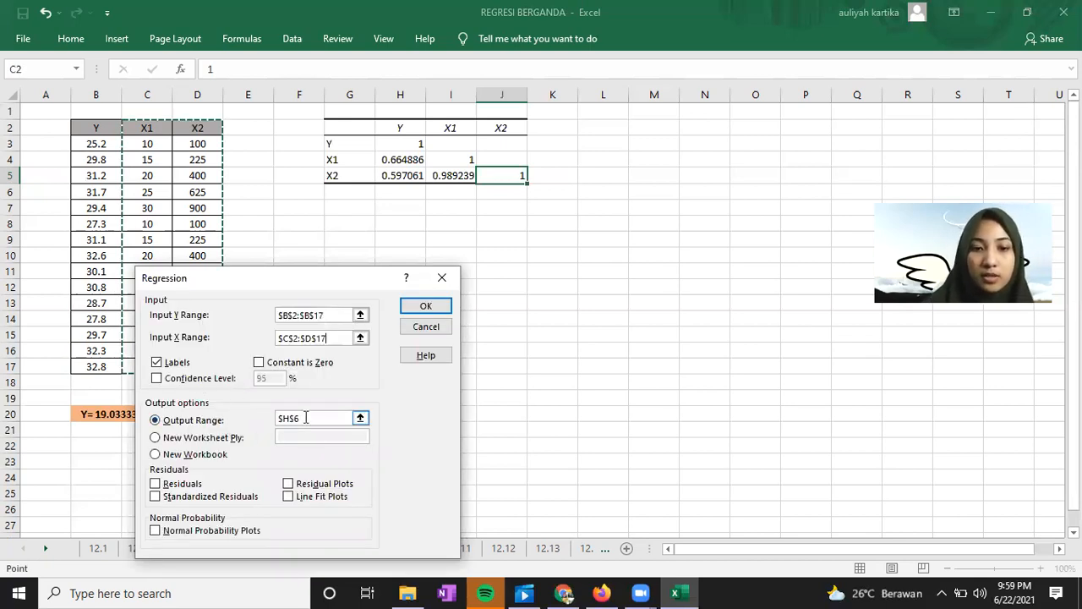
Set the regression's output range to G7 and run the analysis
drag(297, 417, 267, 422)
key(BackSpace)
click(352, 208)
click(427, 306)
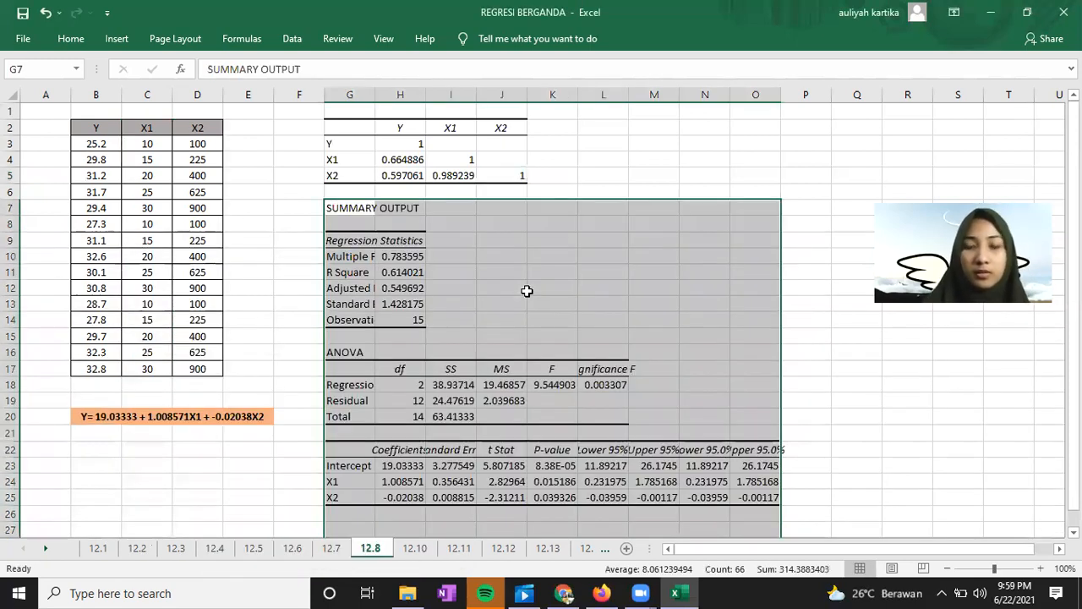
Widen columns G, H and I to show more of the regression output's labels and headings
scroll(439, 186, down, 1)
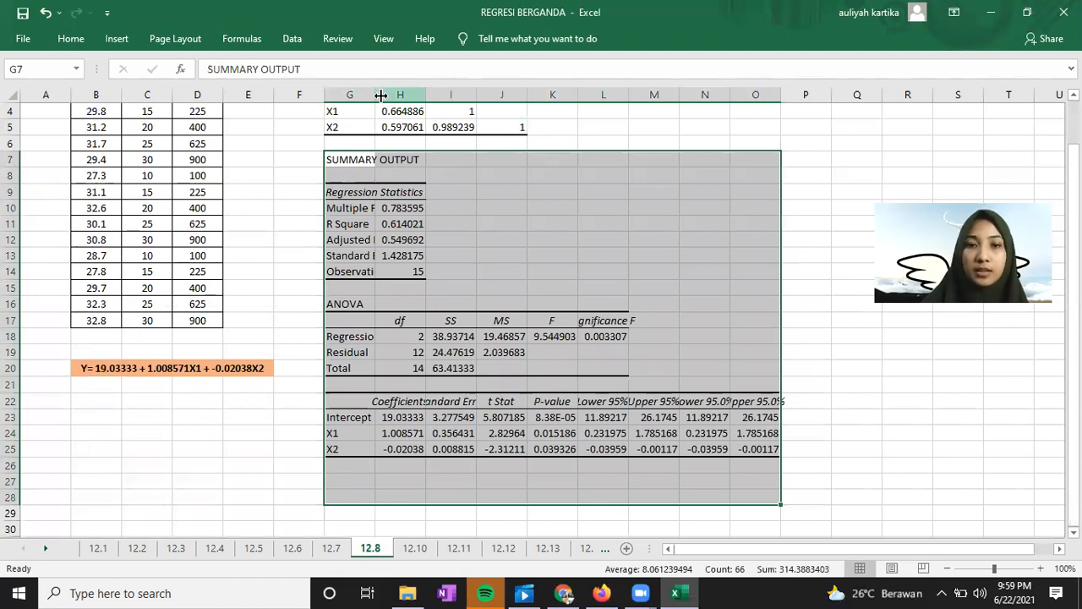
drag(378, 94, 527, 219)
drag(538, 99, 509, 211)
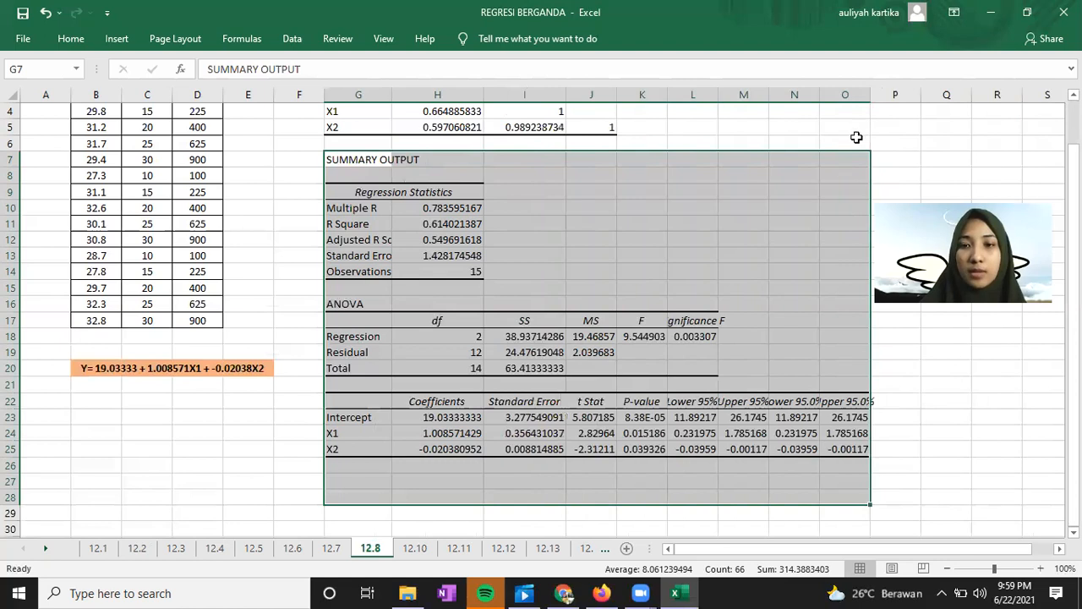
click(912, 122)
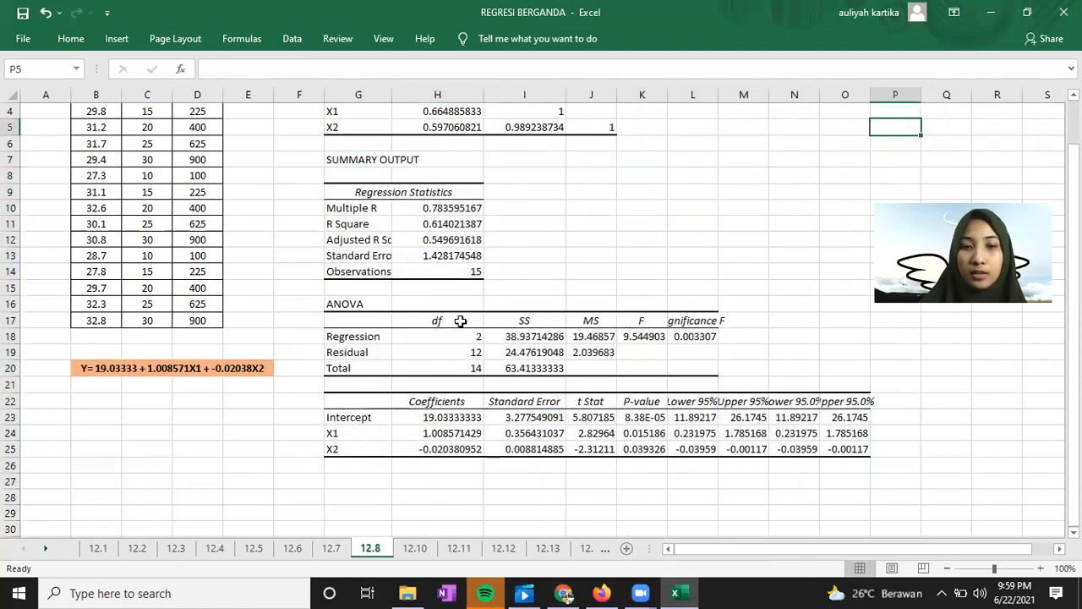
Widen column L to fit the ANOVA table's Significance F heading
click(475, 368)
click(688, 339)
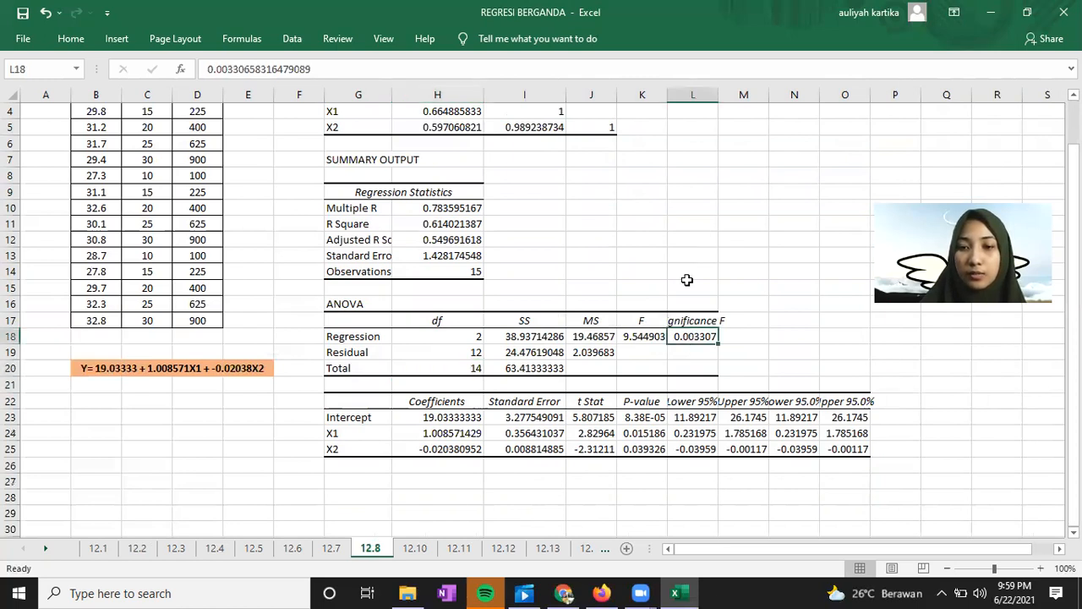
click(721, 105)
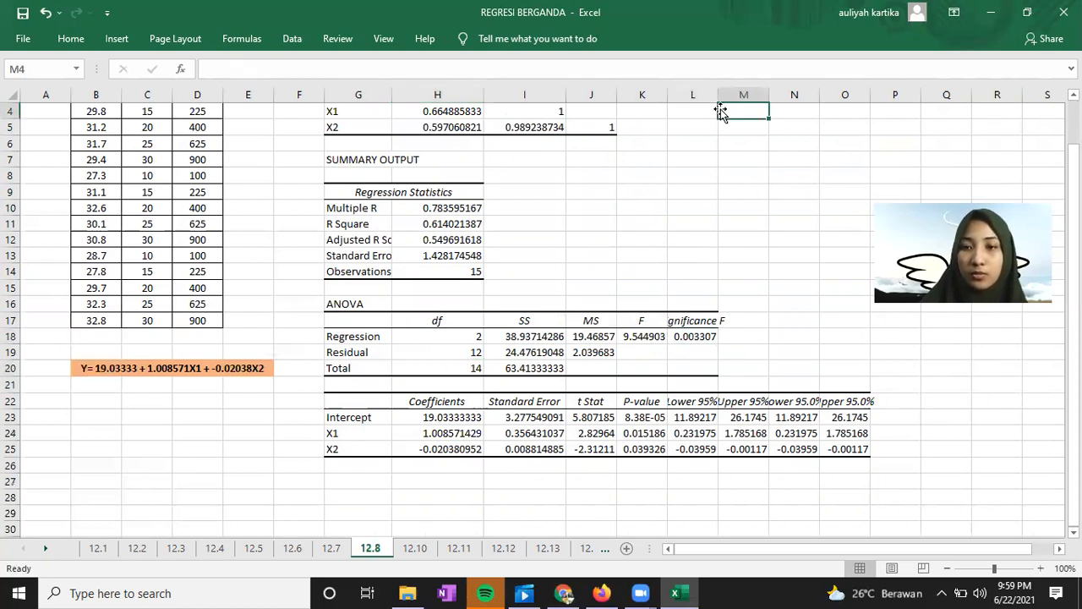
click(691, 323)
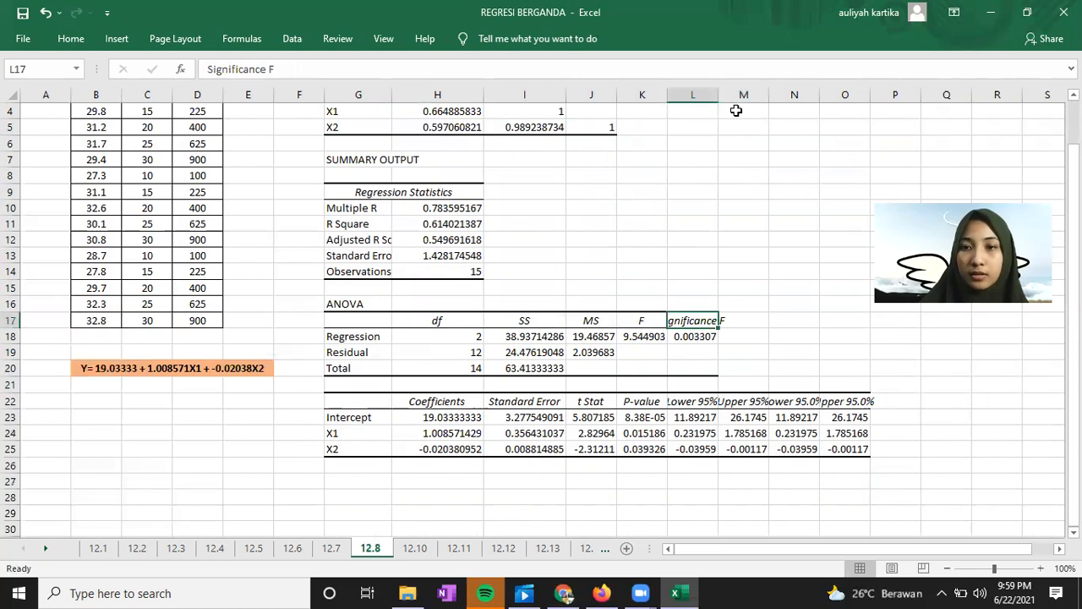
drag(718, 99, 743, 99)
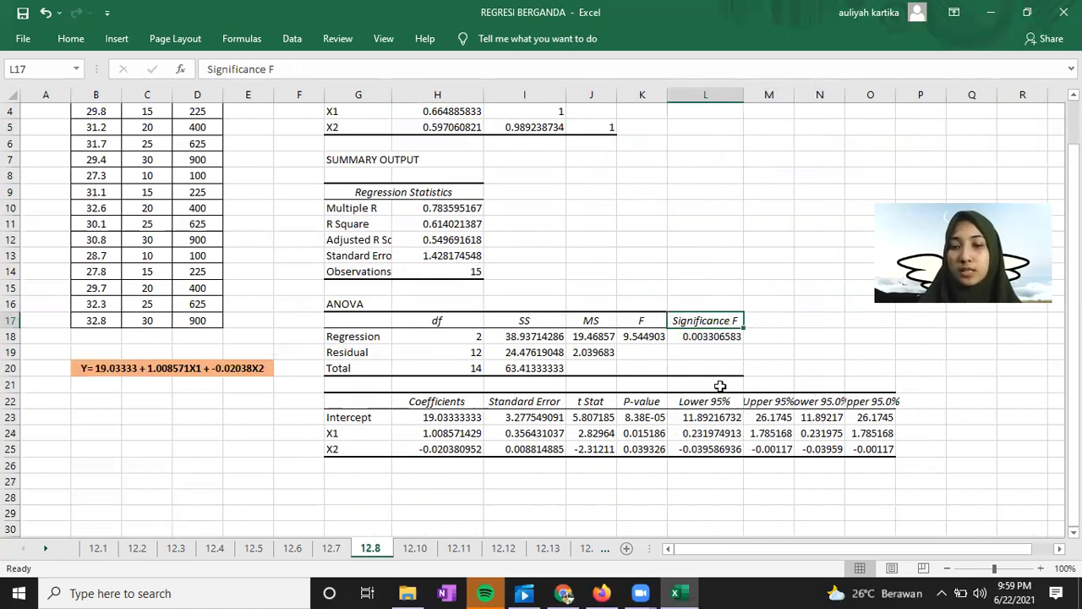
Examine the Significance F value and the Intercept, X1 and X2 coefficients, and compare them with the regression equation in B20
click(702, 337)
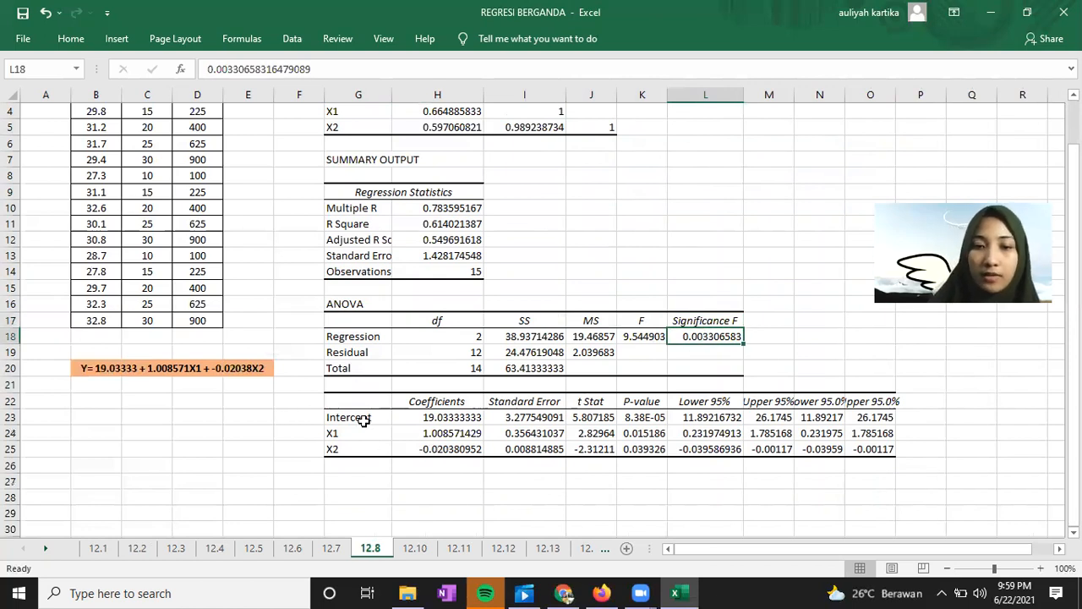
click(362, 417)
click(440, 429)
click(438, 417)
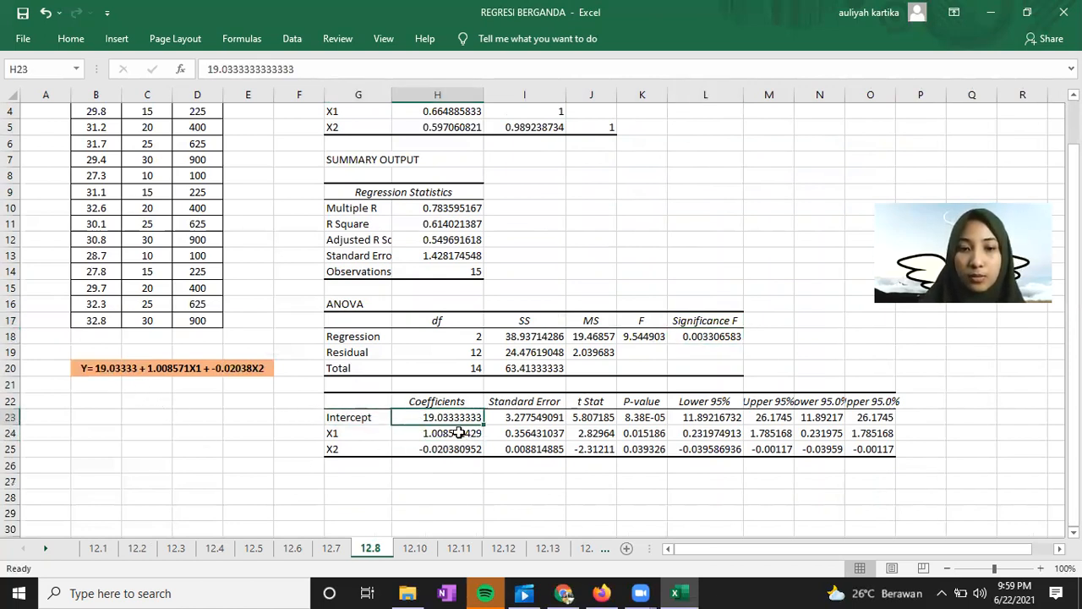
click(463, 434)
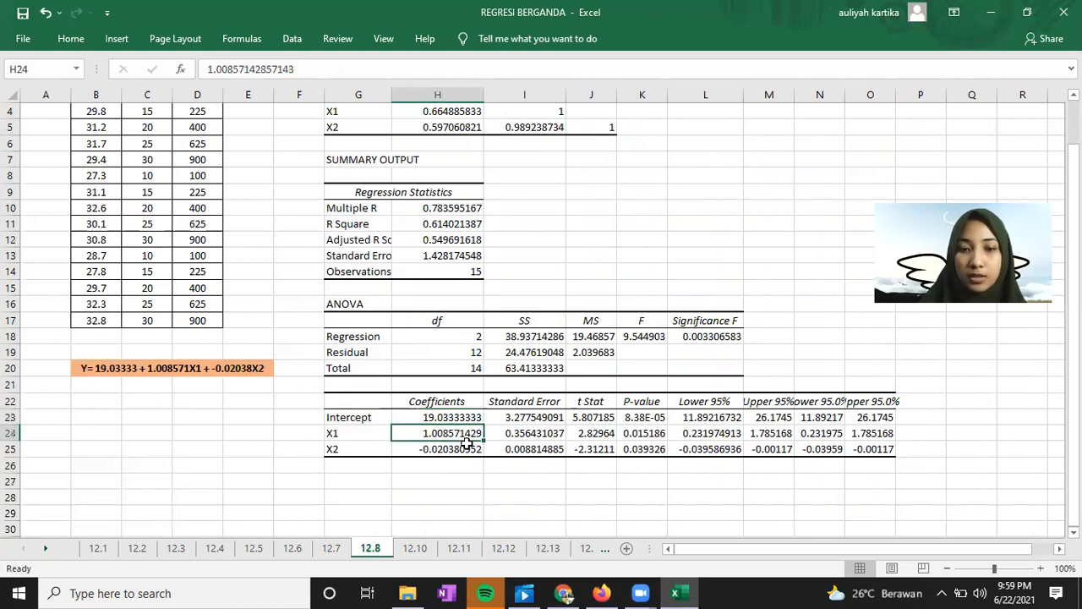
click(436, 451)
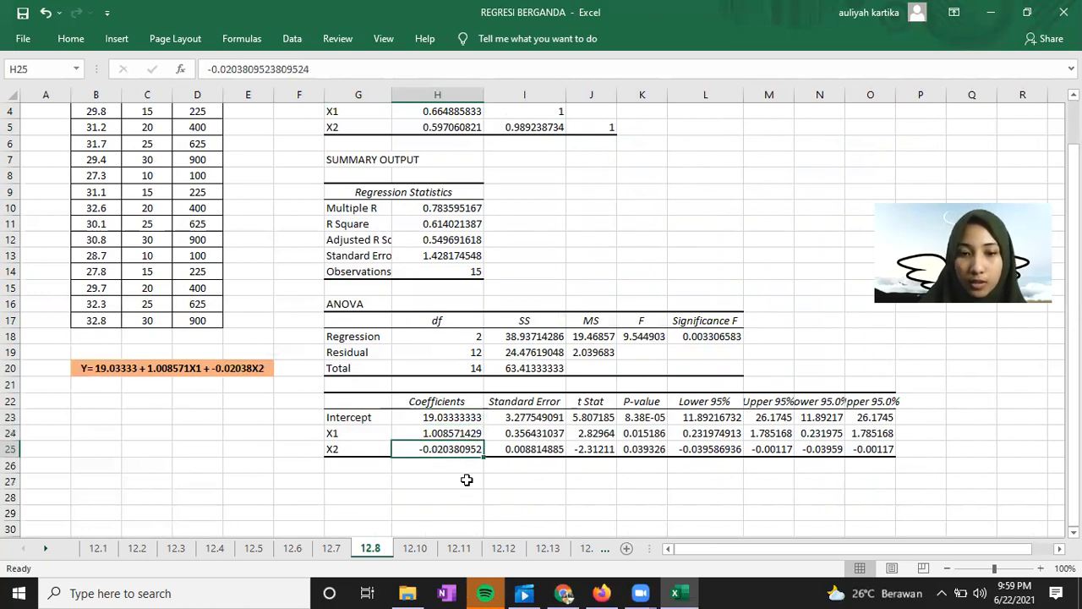
scroll(398, 387, up, 1)
scroll(254, 411, down, 1)
click(211, 367)
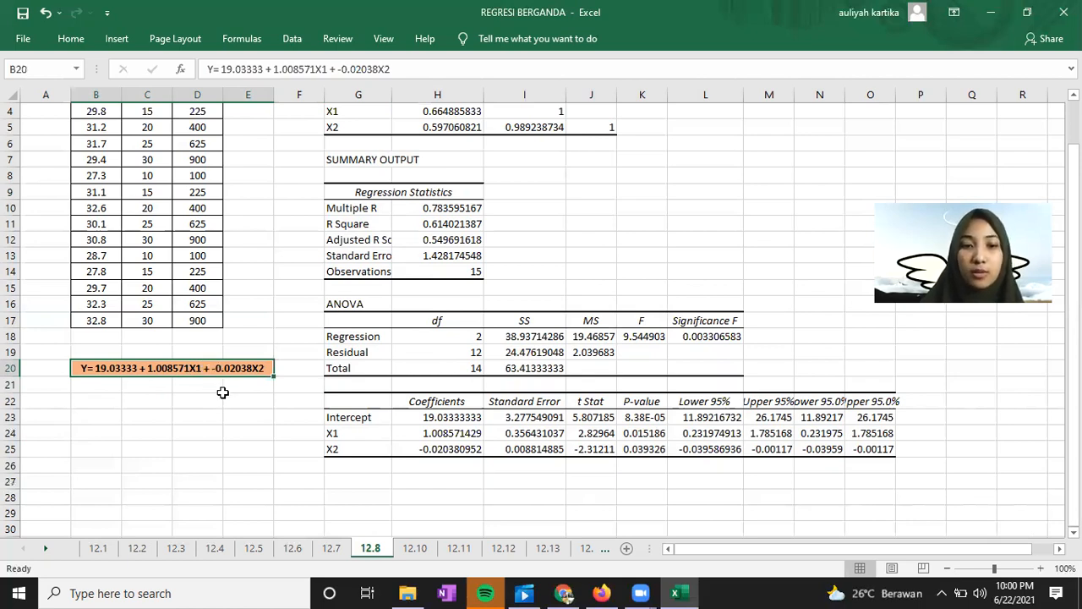
click(256, 429)
click(230, 369)
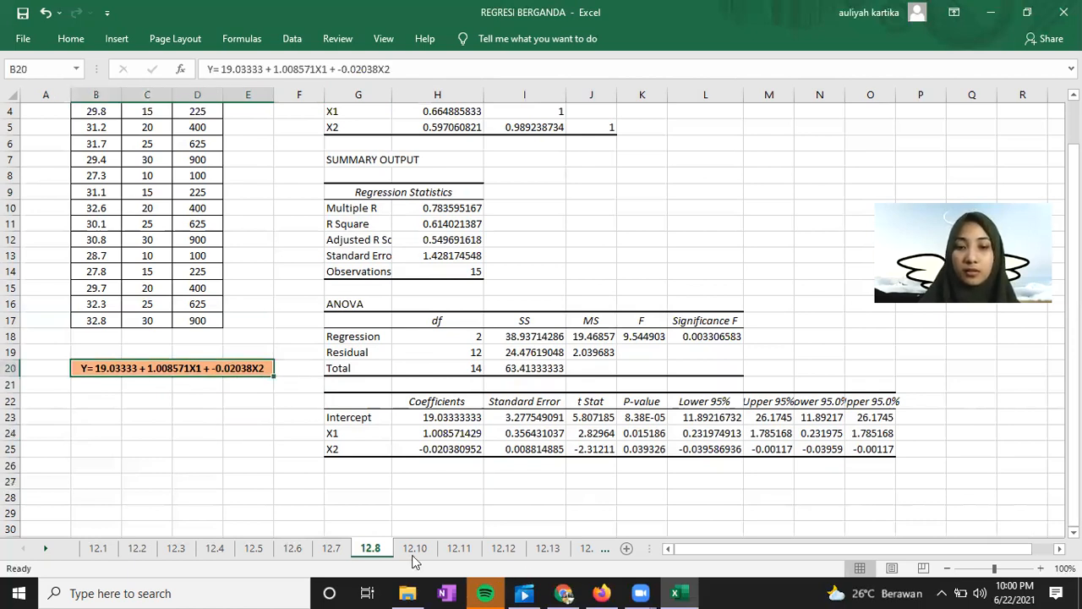
Switch to the textbook PDF in Chrome and read exercises 12.8 to 12.10
key(alt+Tab)
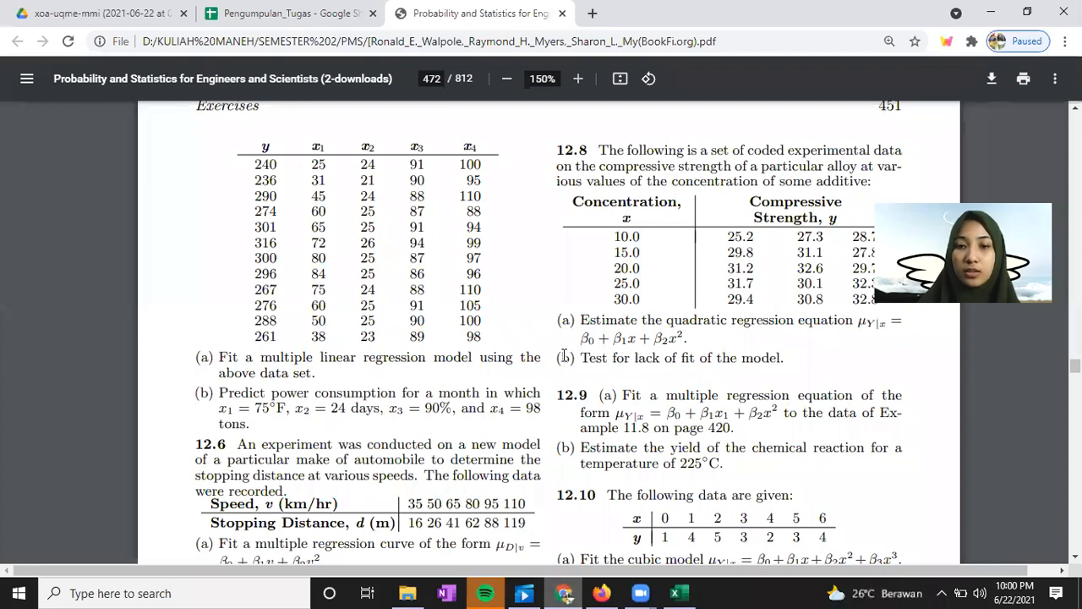
scroll(564, 357, down, 1)
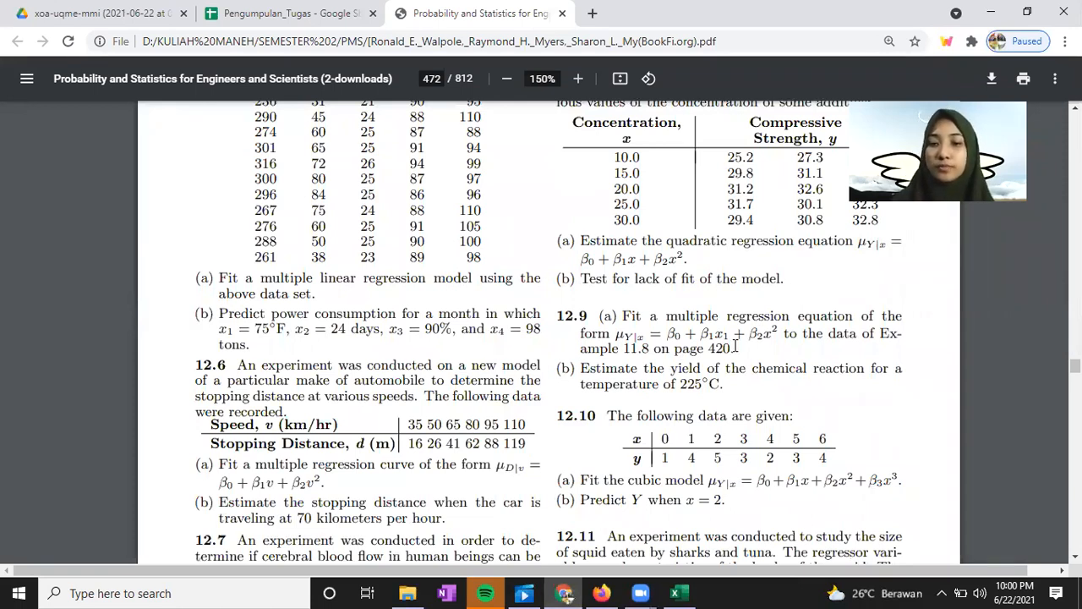
Read exercises 12.9 and 12.10 in the textbook PDF, and switch to Excel's 12.10 sheet with the X and Y data
scroll(735, 347, down, 2)
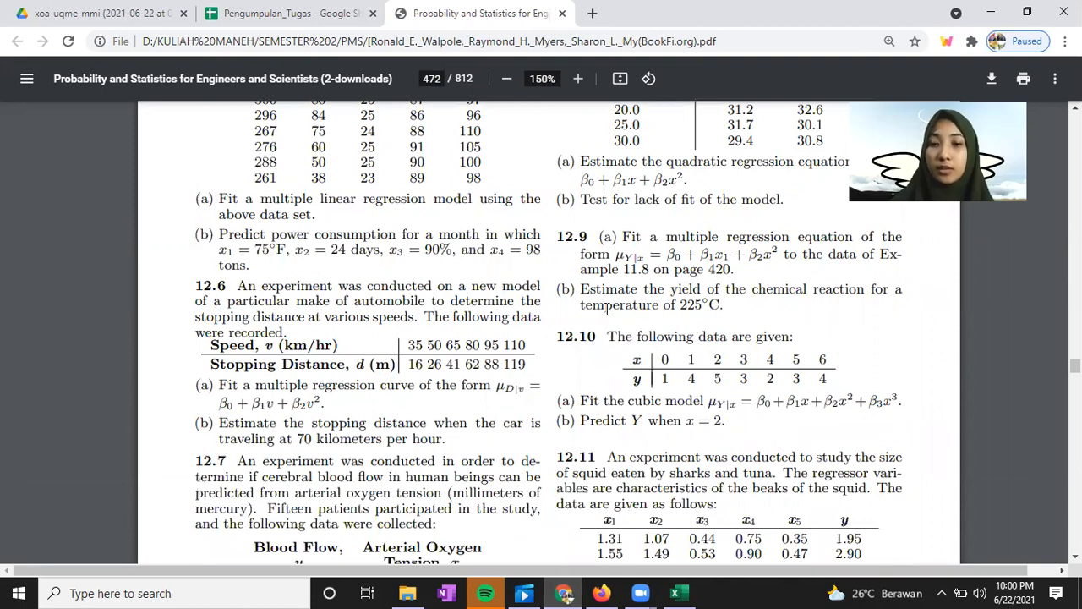
scroll(583, 311, down, 2)
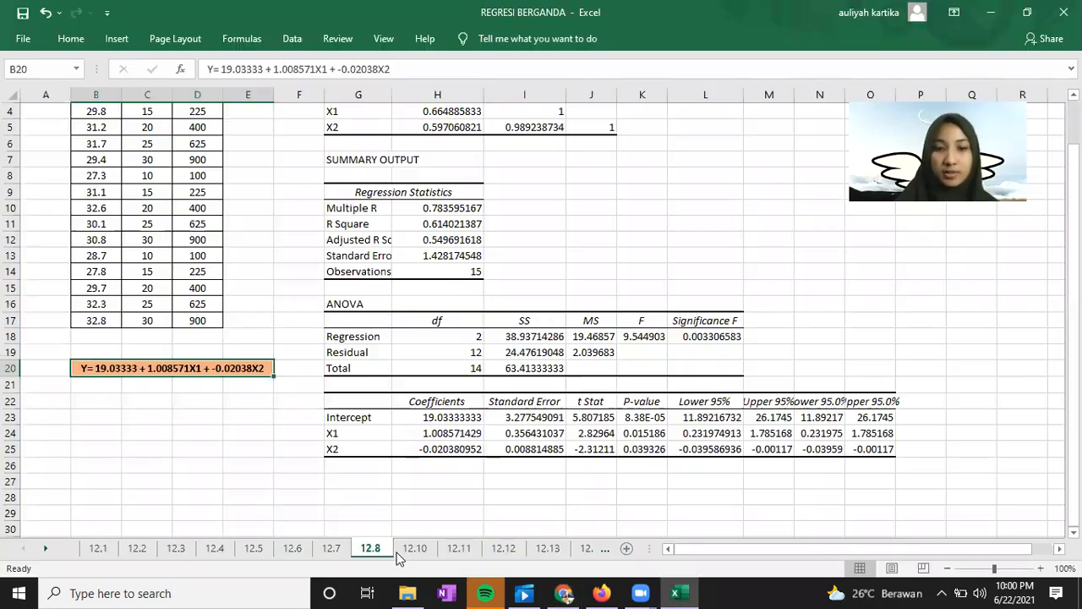
click(682, 591)
click(408, 549)
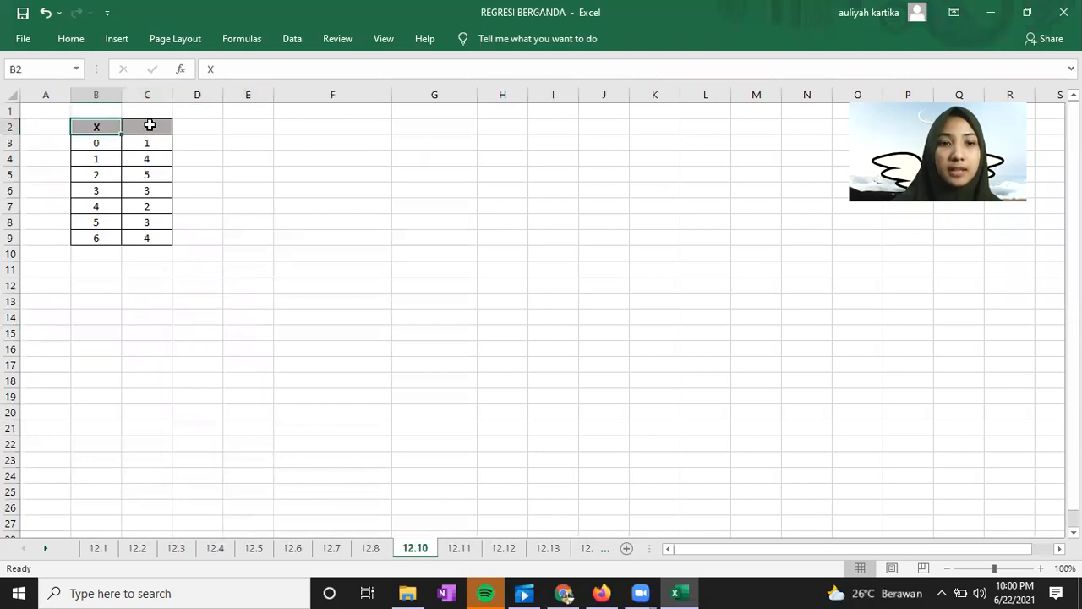
click(149, 125)
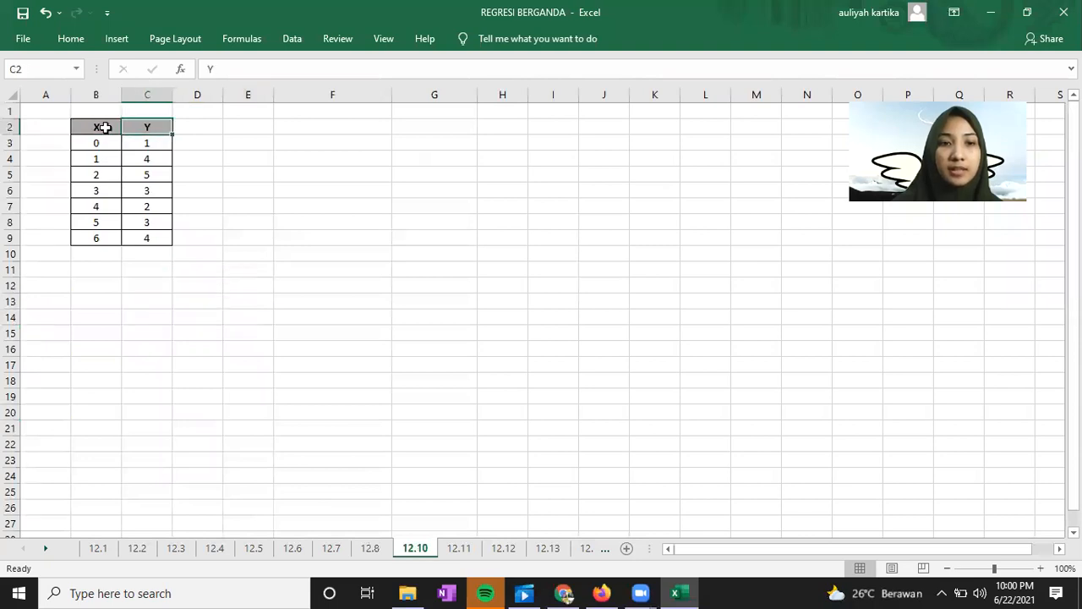
Run a Correlation analysis on B2:C9, grouped by columns with labels in the first row, with output at G2
click(296, 40)
click(959, 64)
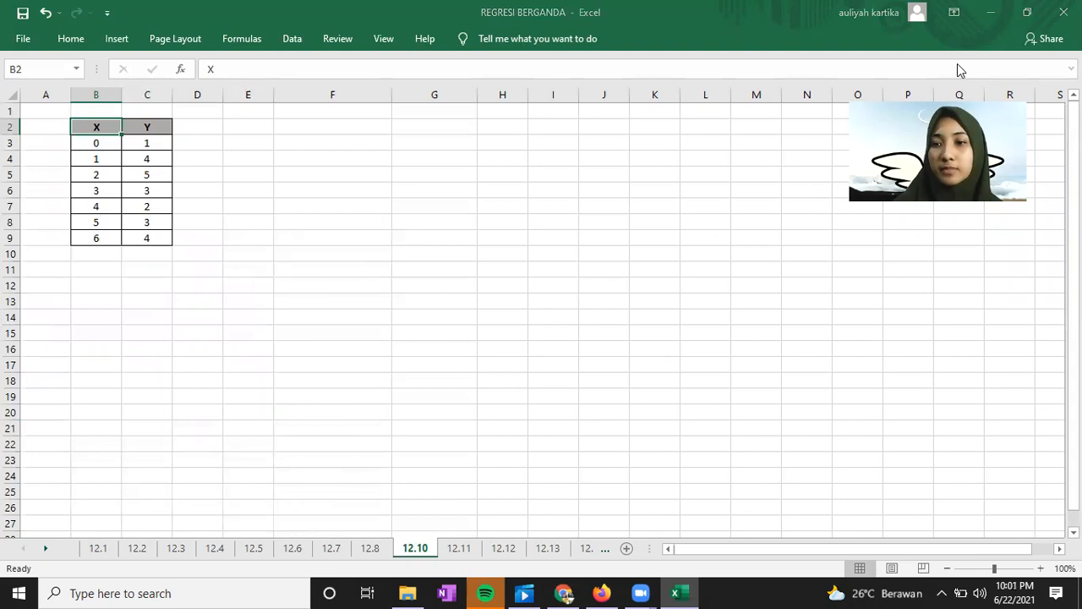
scroll(201, 448, down, 1)
scroll(201, 448, up, 3)
click(197, 414)
click(416, 374)
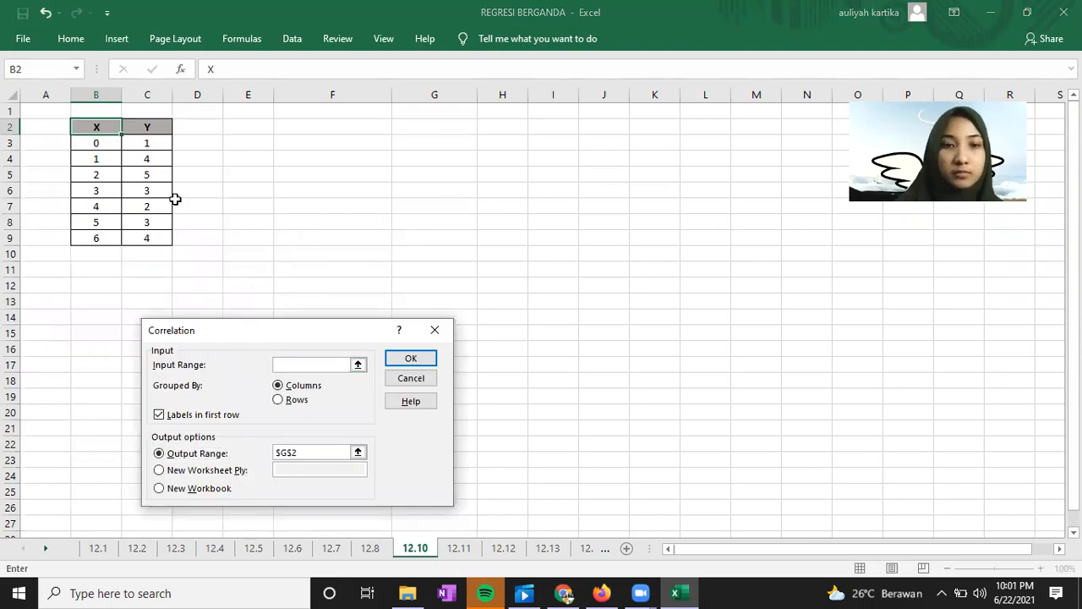
drag(90, 129, 147, 243)
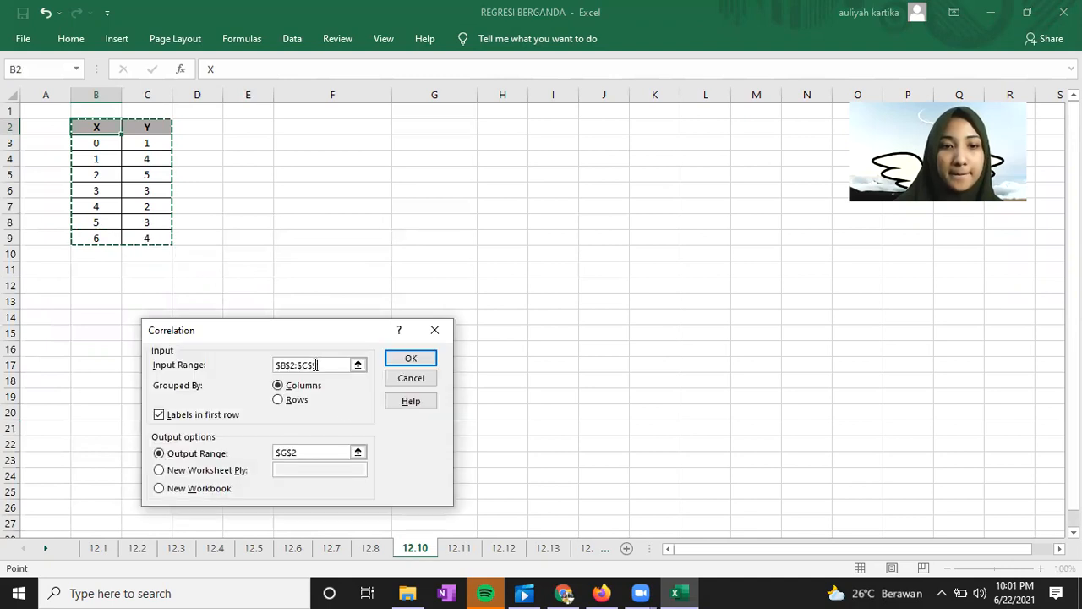
click(411, 360)
Set up a Regression analysis with labels, using C2:C9 as the Y range and B2:B9 as the X range
click(449, 225)
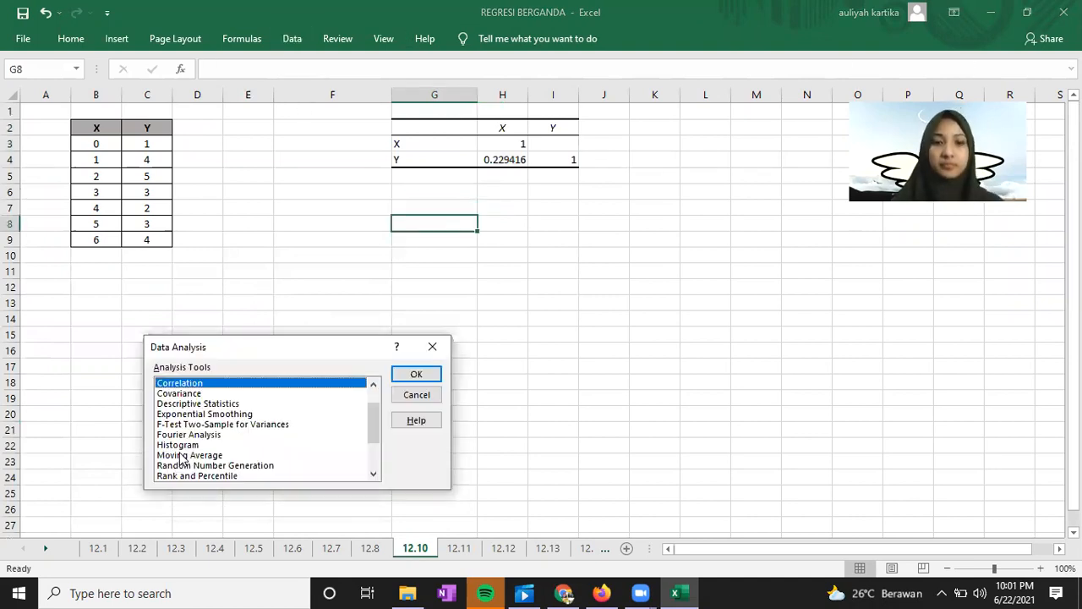
scroll(201, 461, down, 1)
click(198, 455)
click(420, 376)
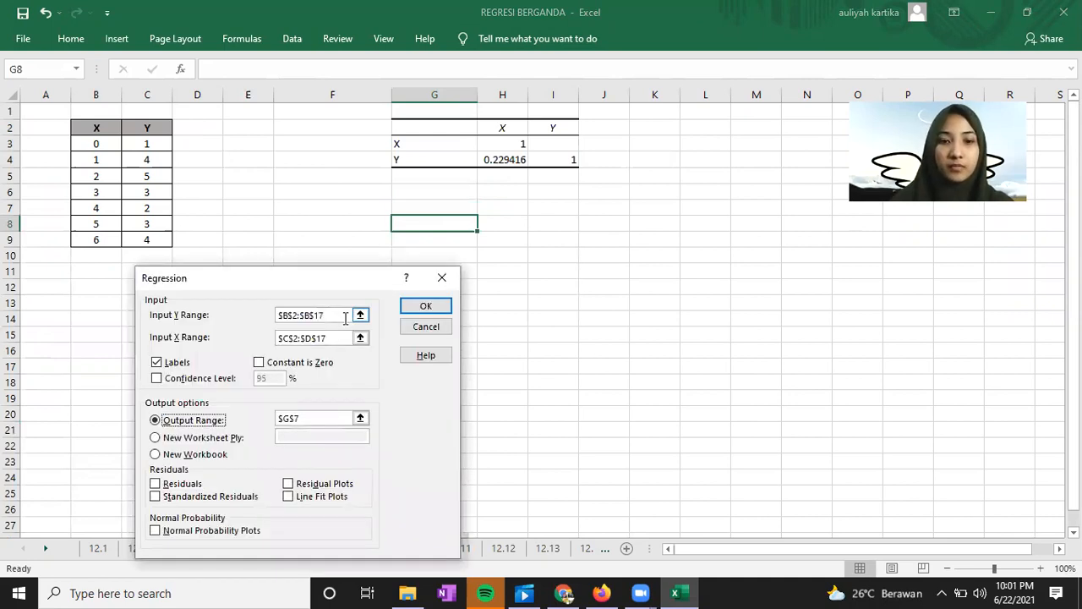
drag(342, 316, 274, 318)
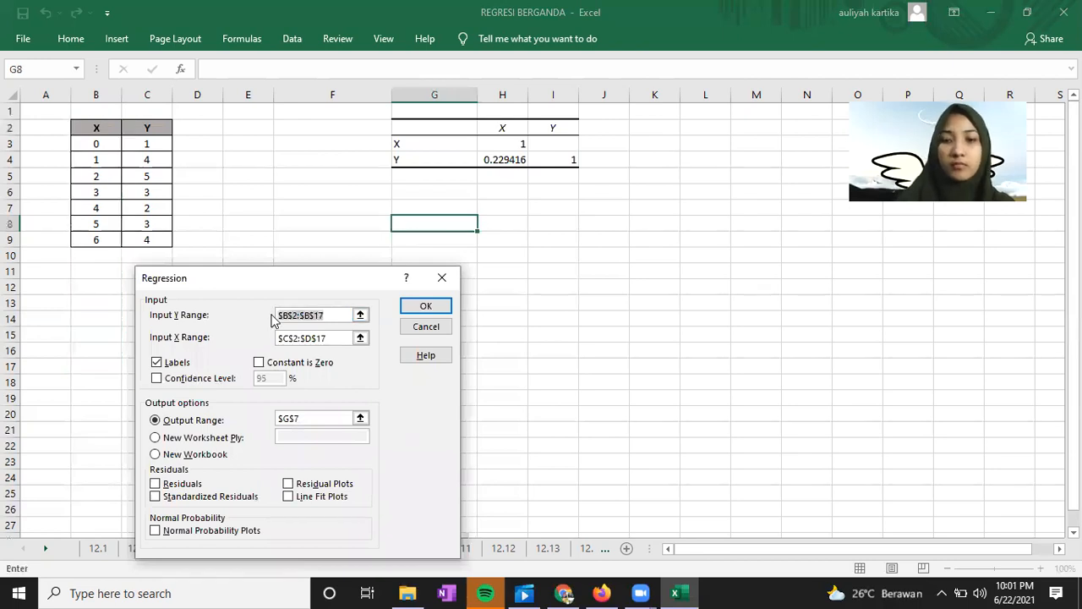
key(BackSpace)
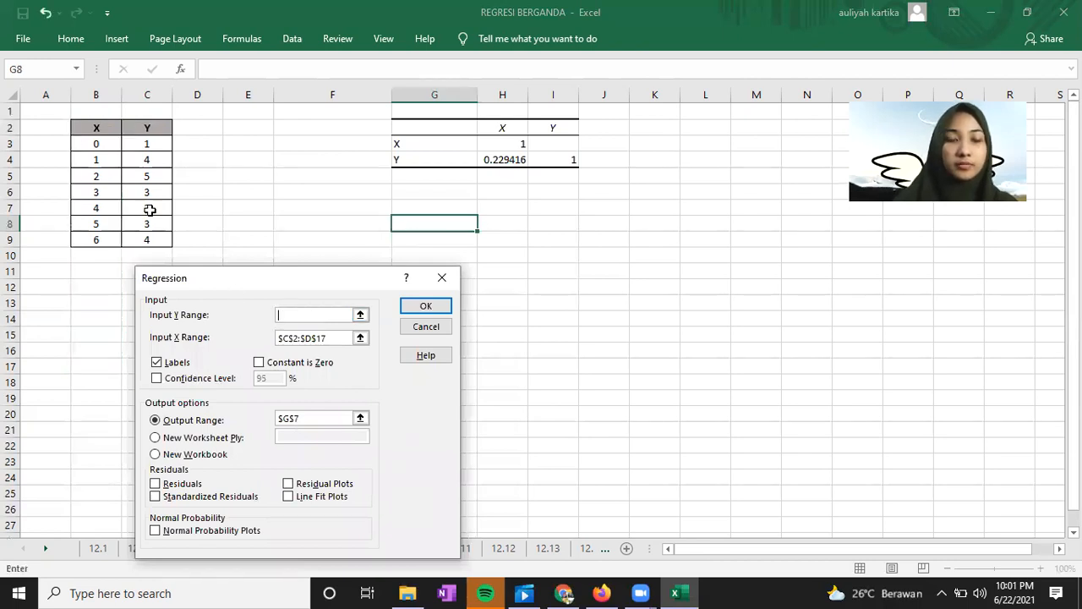
drag(154, 239, 148, 128)
click(332, 337)
drag(332, 337, 279, 337)
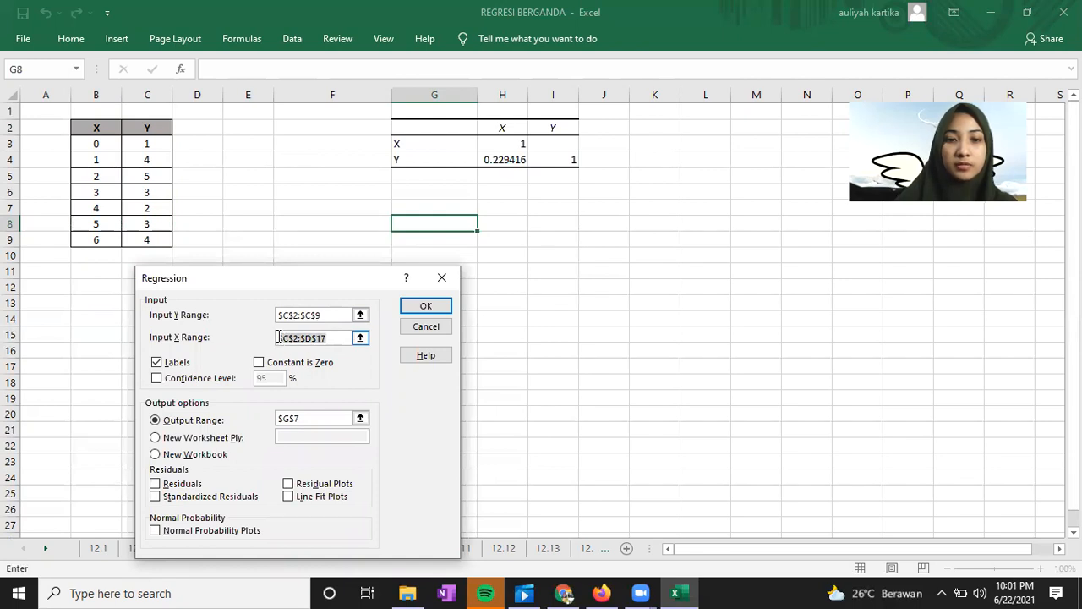
key(BackSpace)
drag(101, 128, 102, 240)
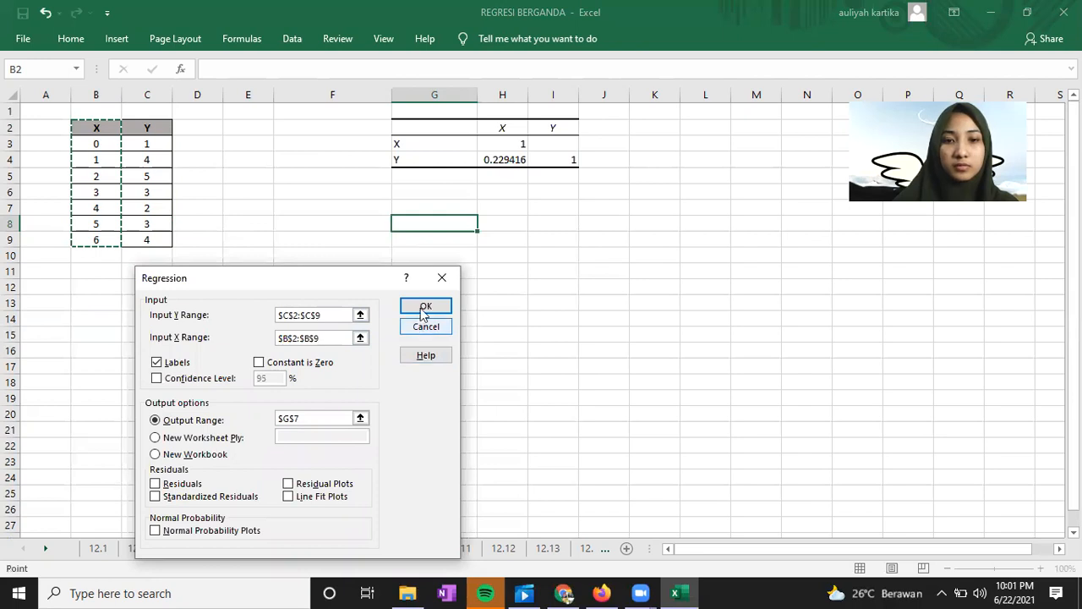
Set the regression's output range to G6 and run the analysis
click(309, 418)
drag(308, 419, 282, 420)
key(BackSpace)
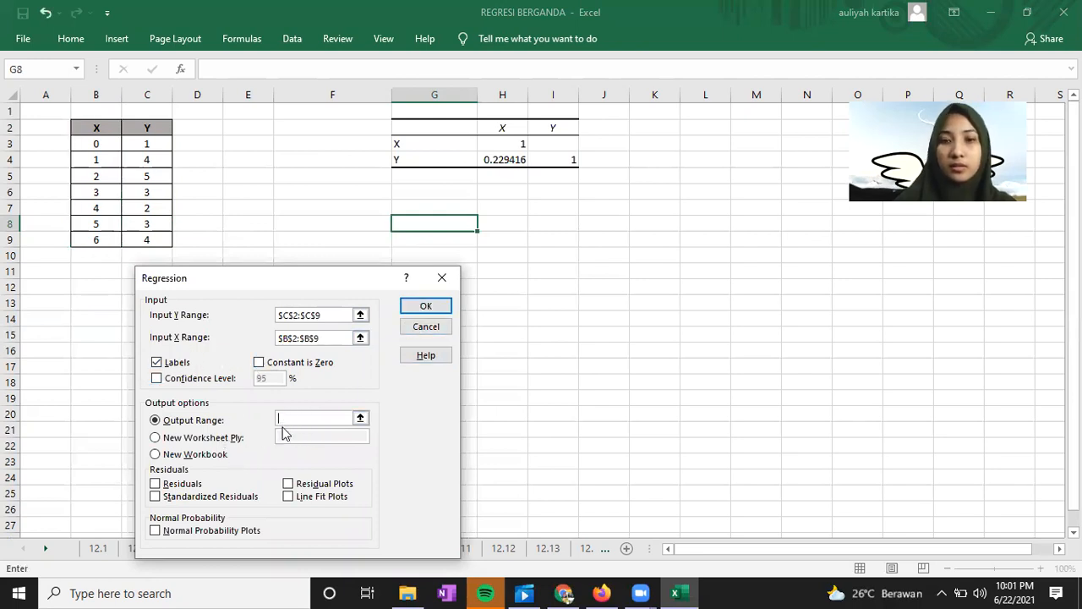
click(406, 194)
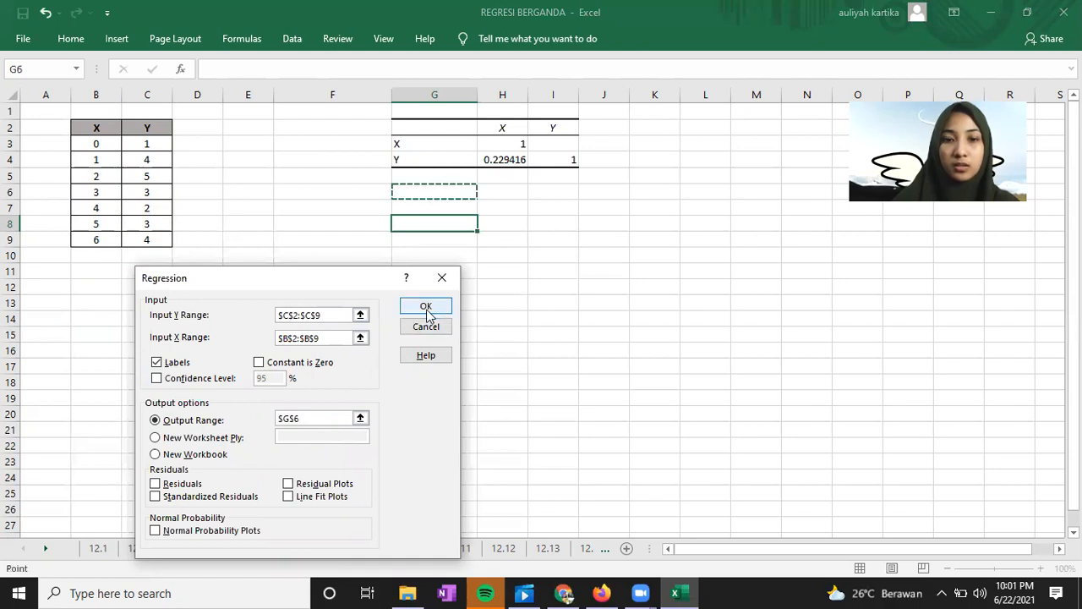
click(427, 309)
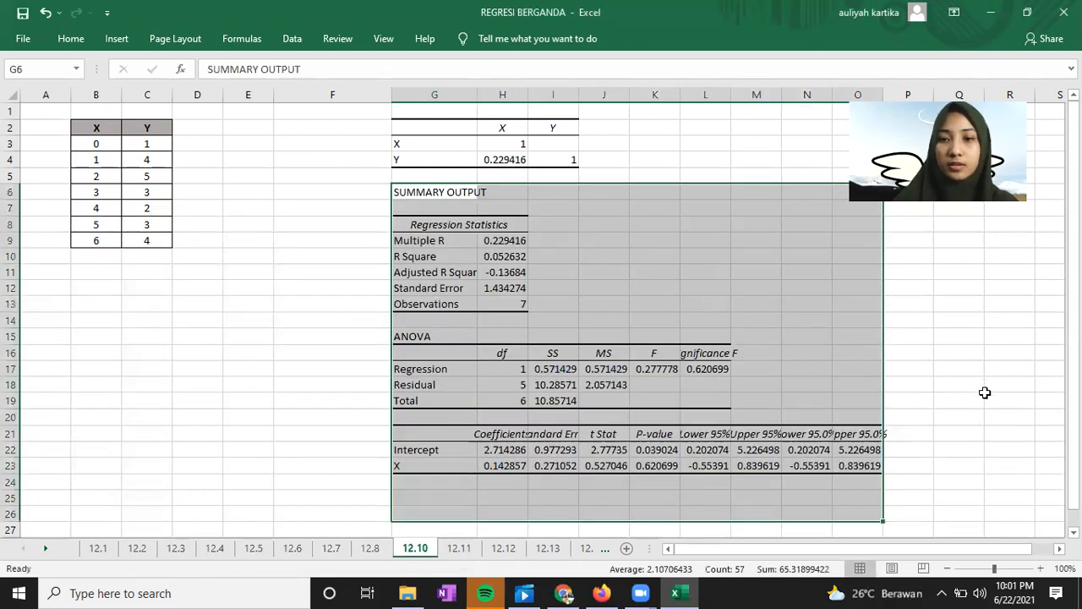
Widen columns G and H to fit the regression output, and examine the ANOVA F value and the Intercept and X coefficients
click(985, 393)
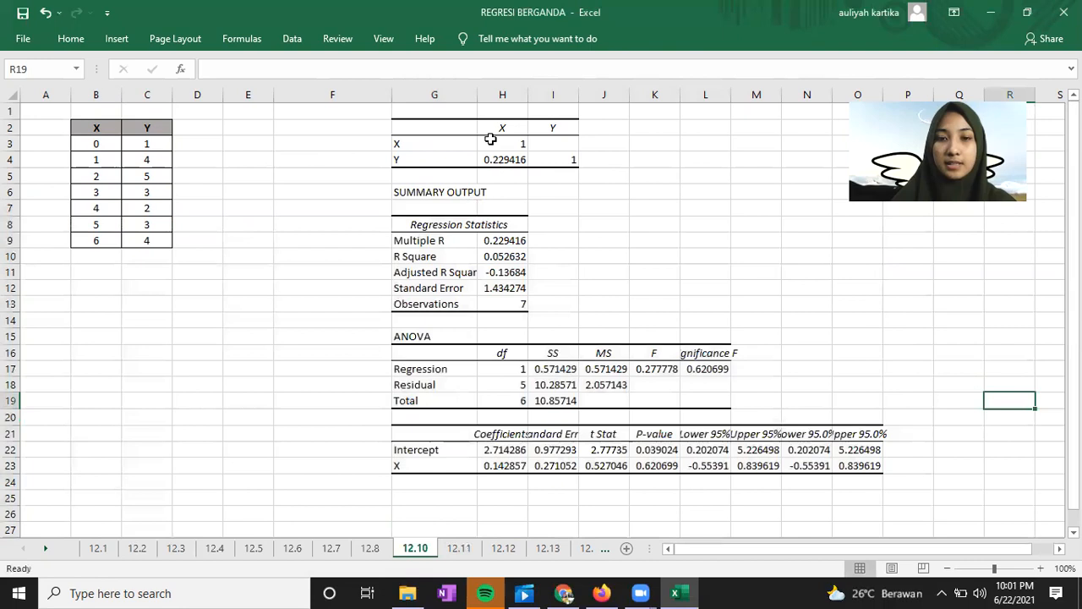
drag(478, 99, 571, 100)
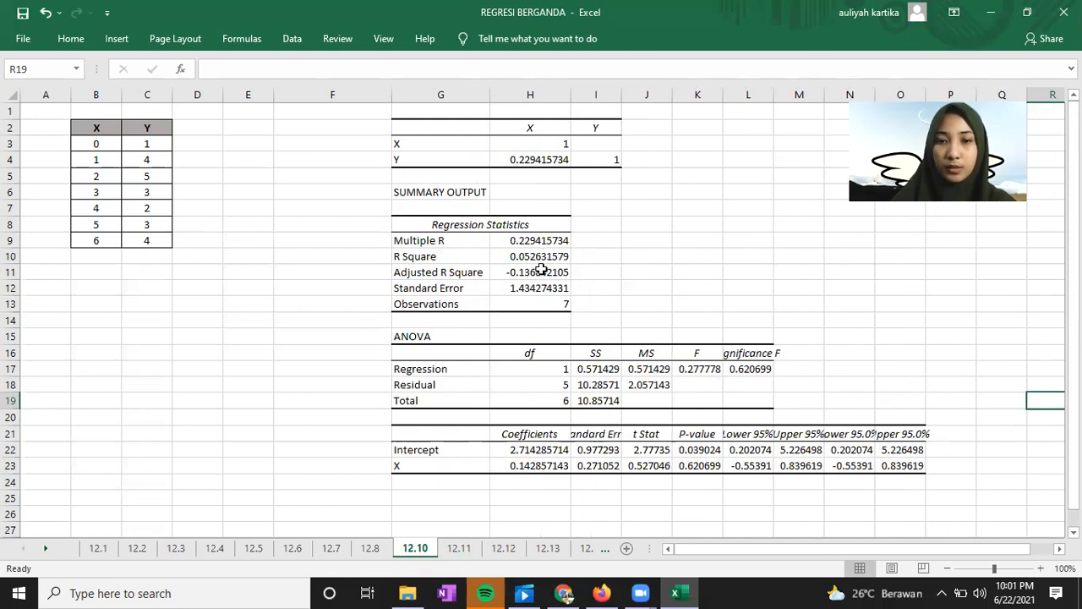
scroll(528, 397, down, 1)
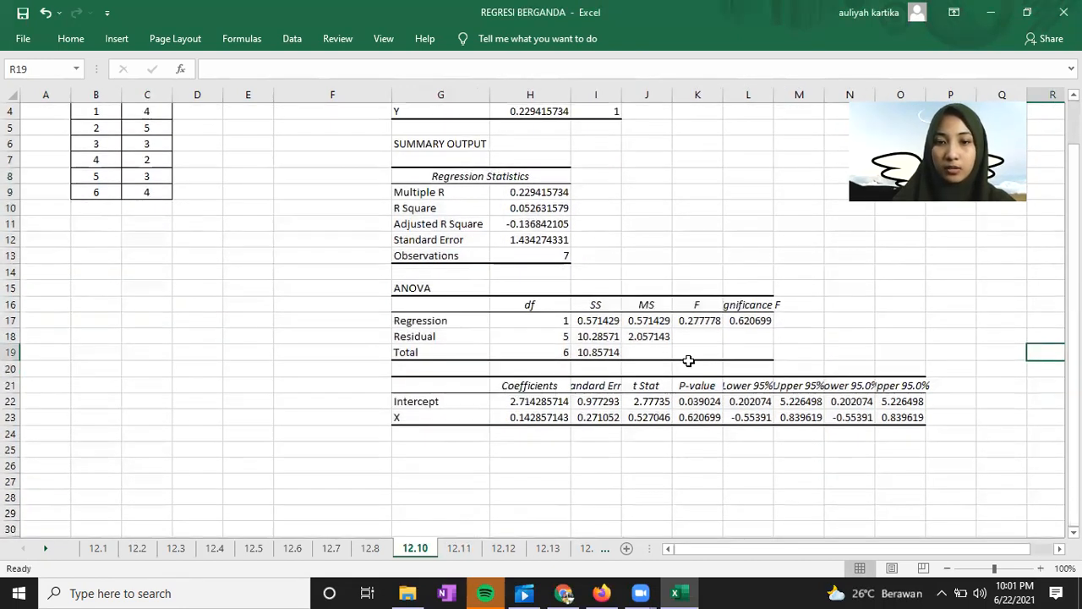
click(566, 354)
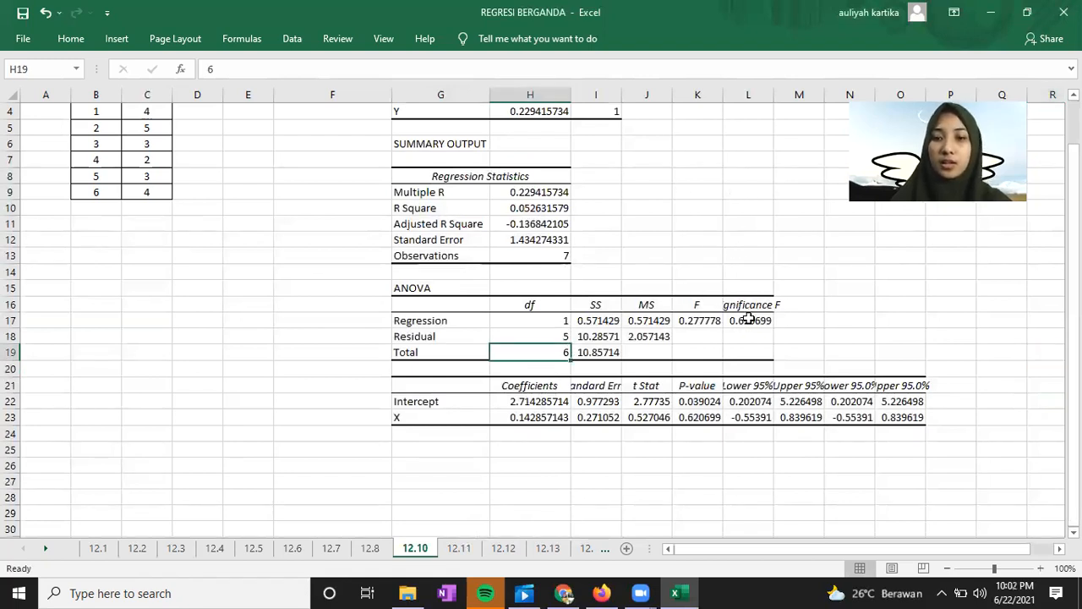
click(710, 320)
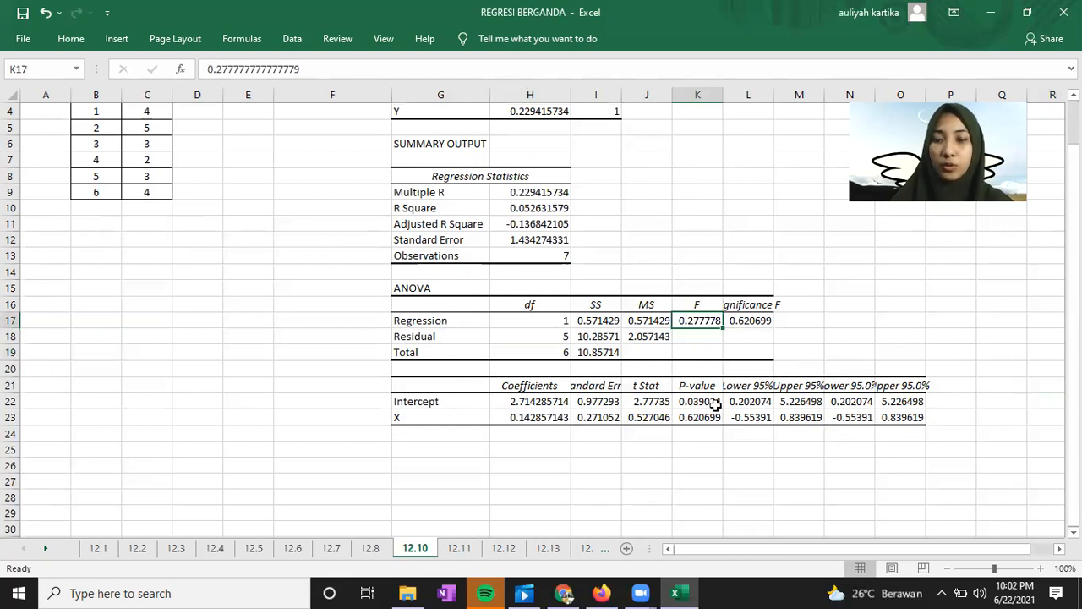
click(523, 402)
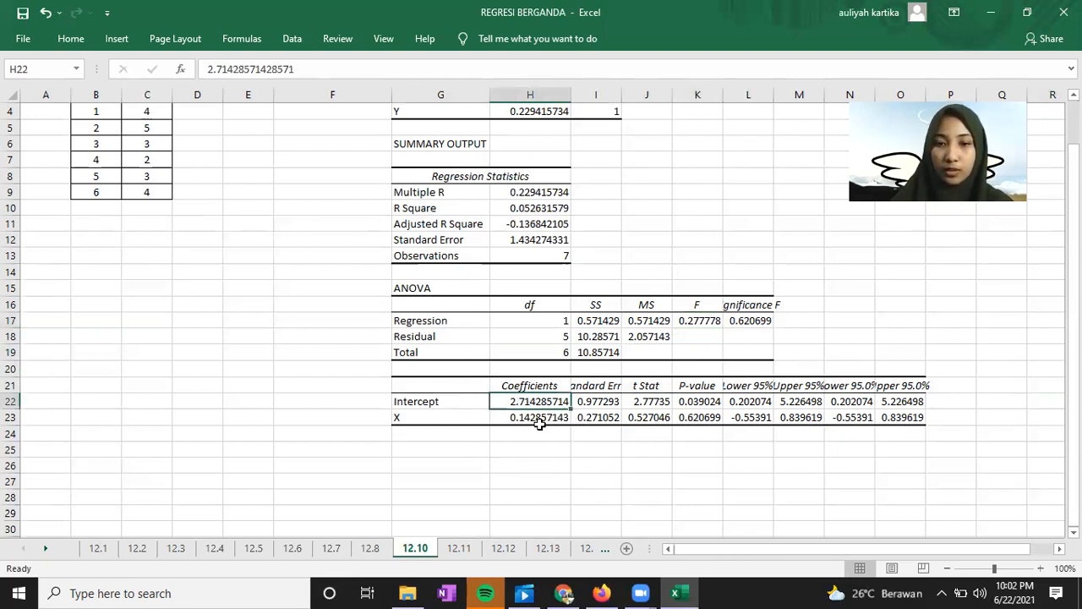
click(541, 421)
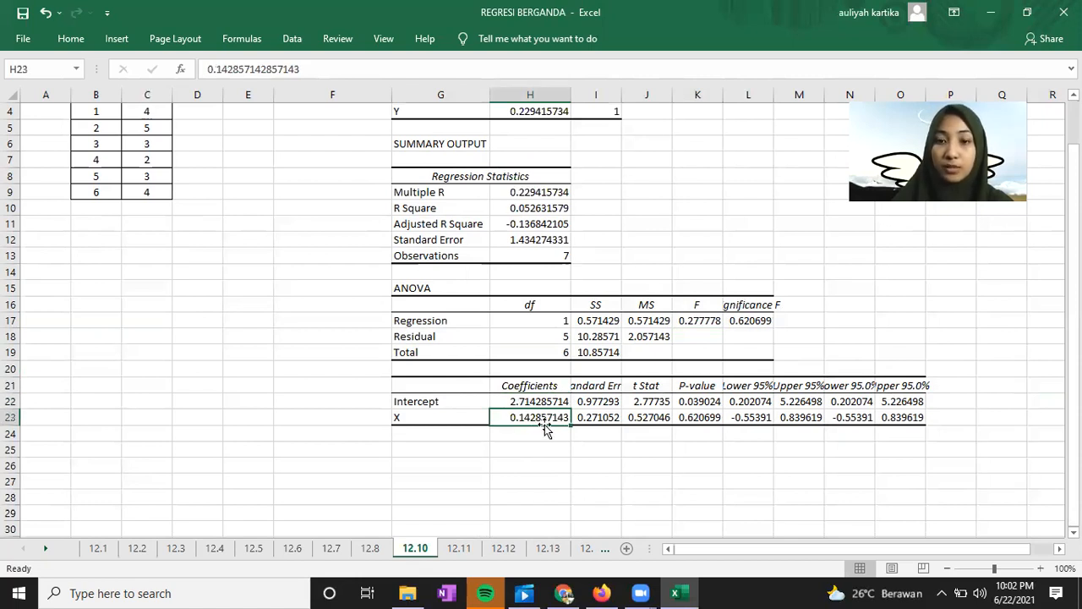
Begin the regression equation in G26 with the intercept coefficient from H22, as "Y= 2.714285 +"
click(448, 451)
click(452, 467)
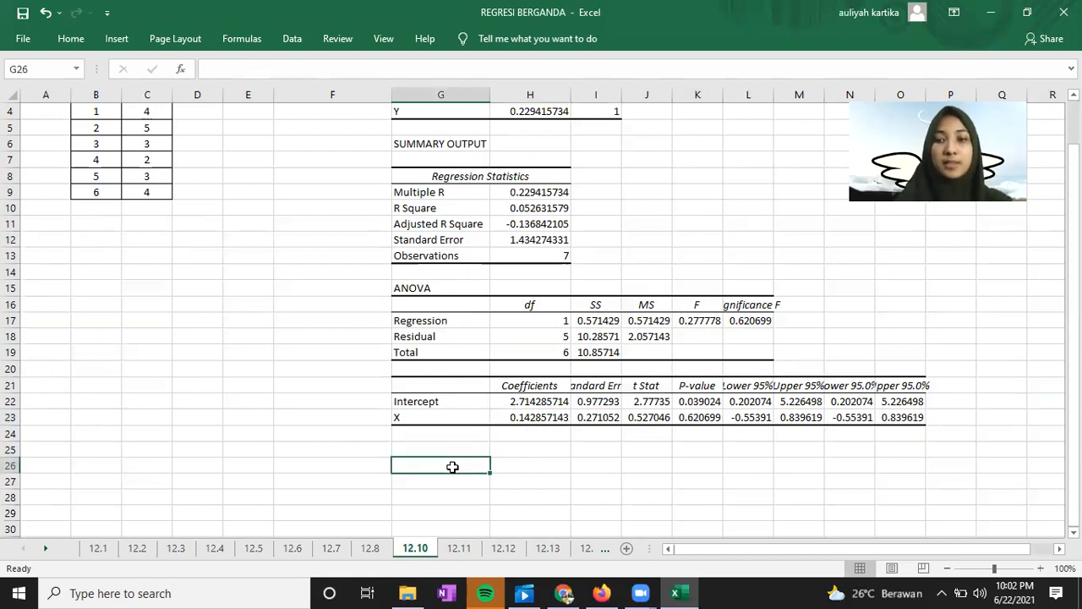
text(y)
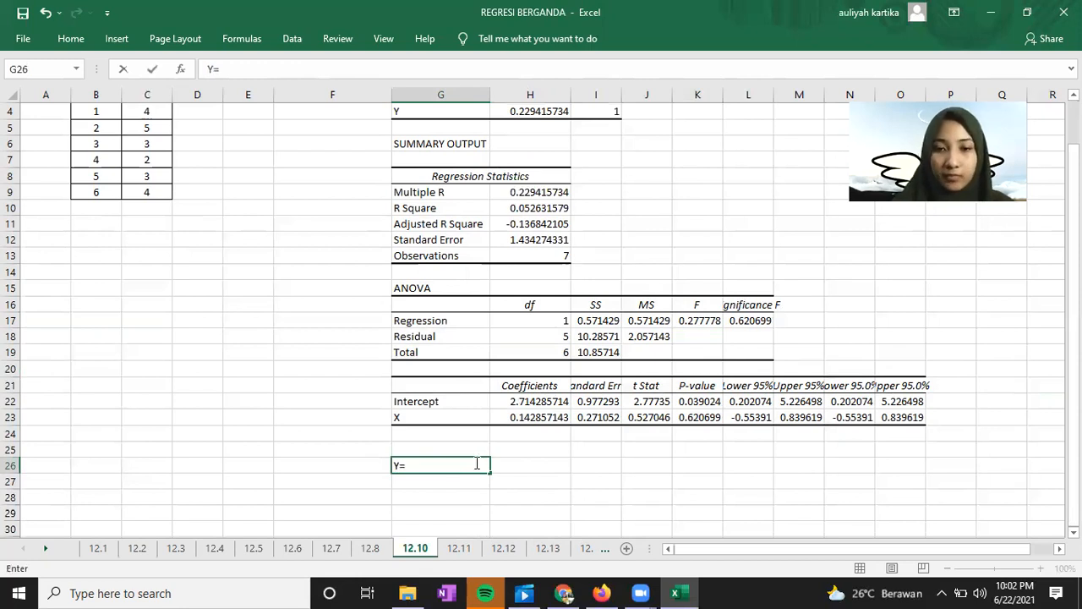
click(531, 403)
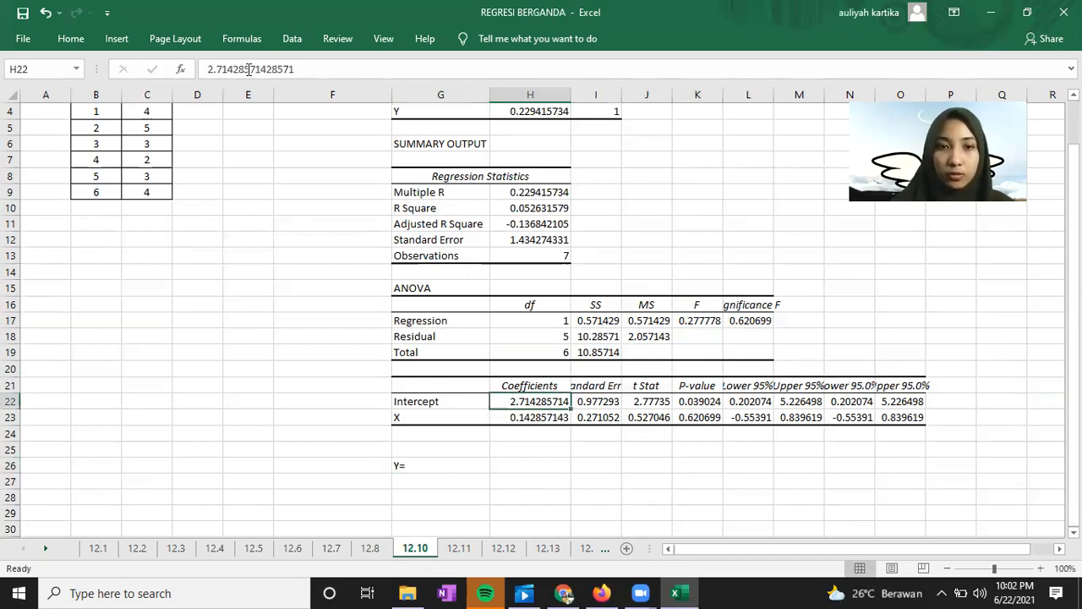
drag(251, 68, 195, 71)
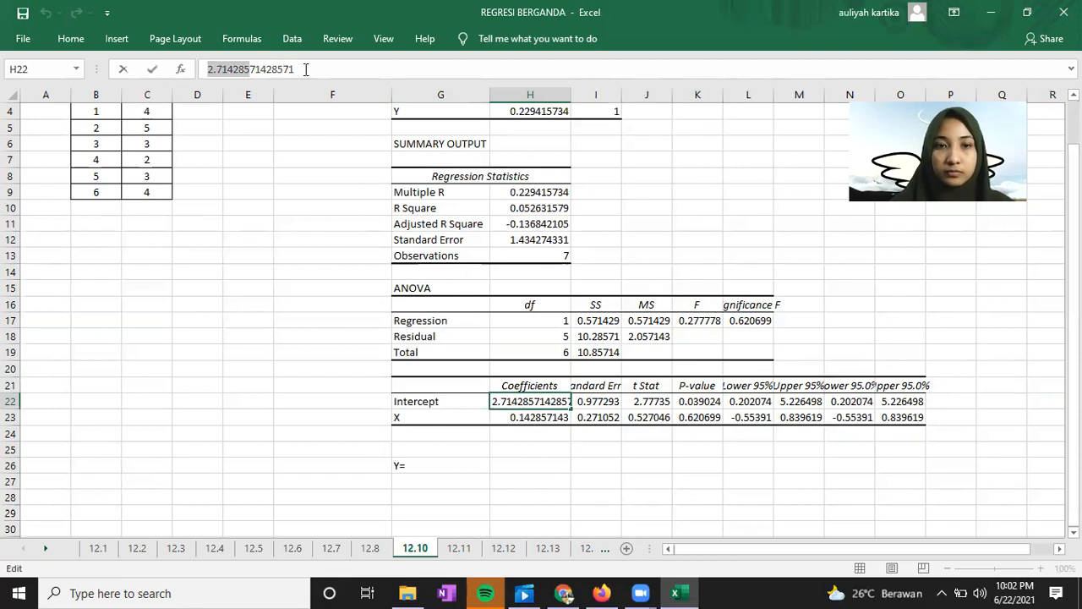
click(457, 481)
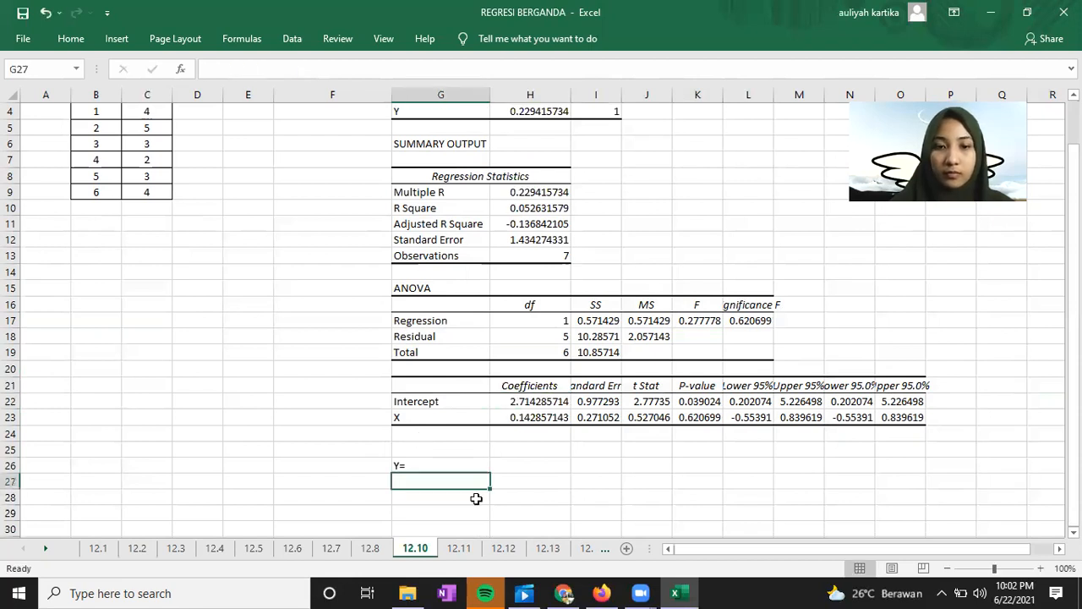
key(Up)
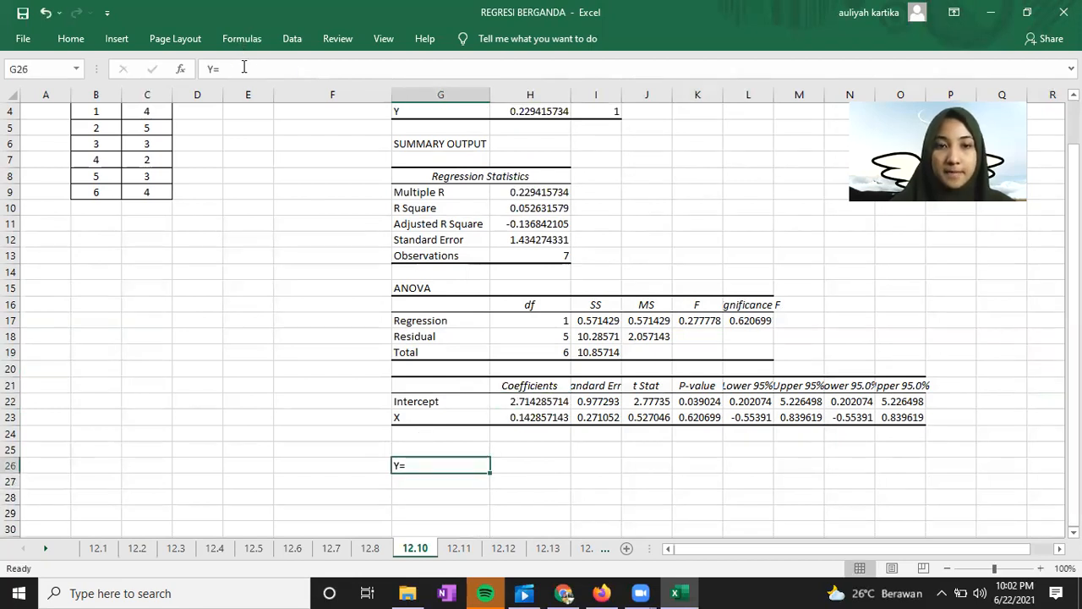
click(246, 60)
text(2.714285 +)
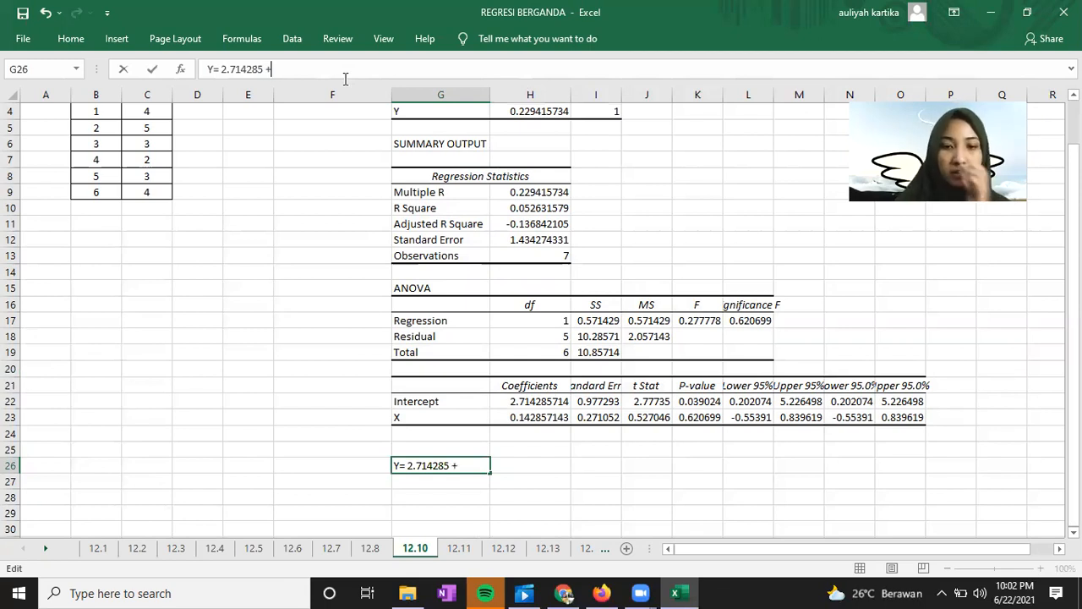
Complete the equation in G26 with the X coefficient copied from H23, so it reads "Y= 2.714285 + 0.14285714X1"
click(520, 416)
click(231, 68)
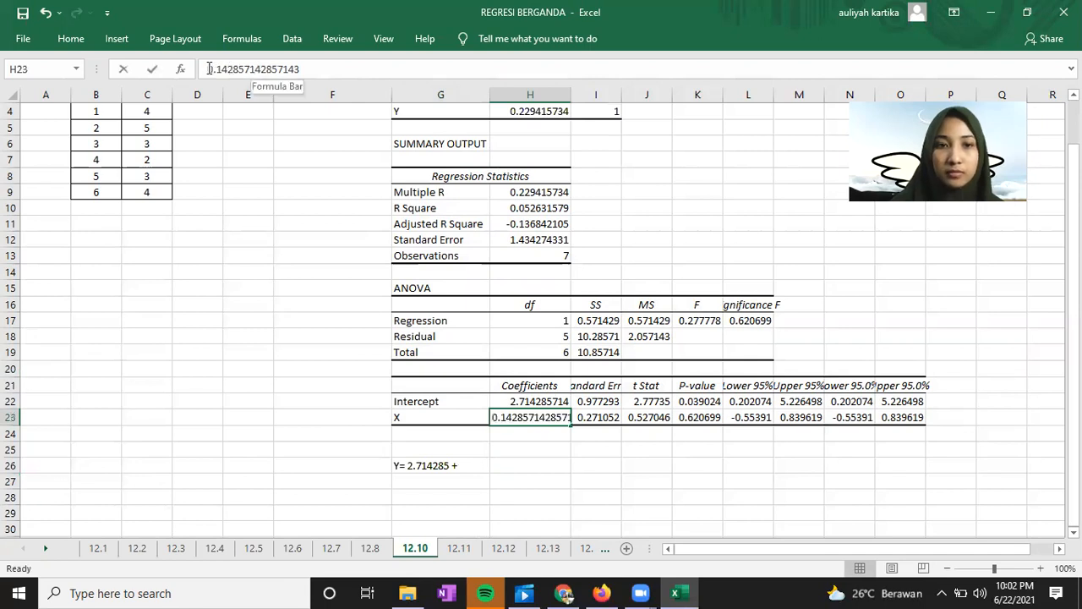
drag(260, 67, 208, 66)
key(ctrl+c)
click(328, 70)
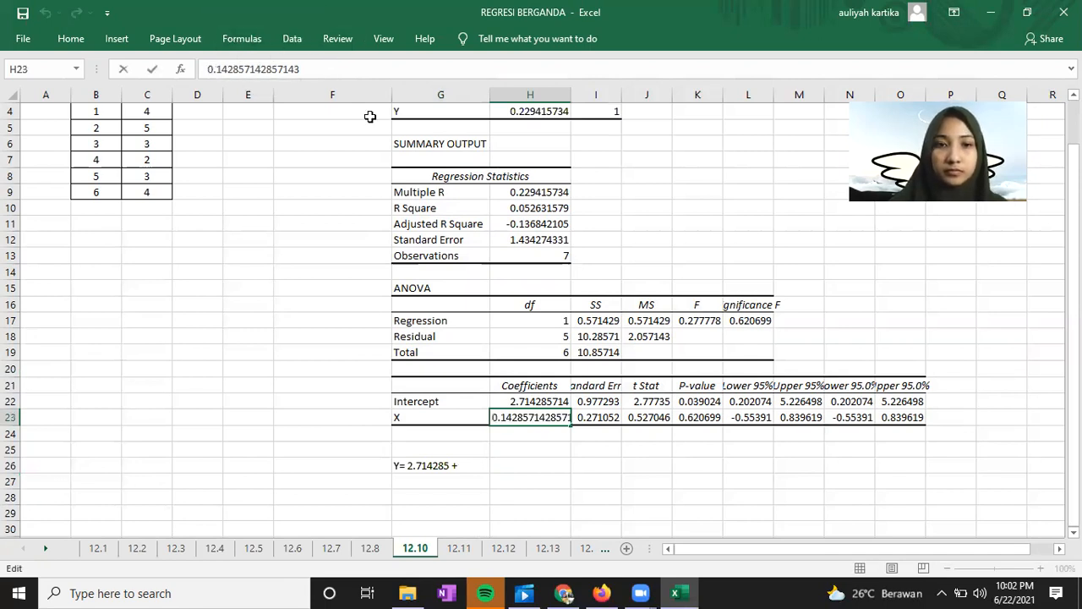
click(442, 460)
click(314, 68)
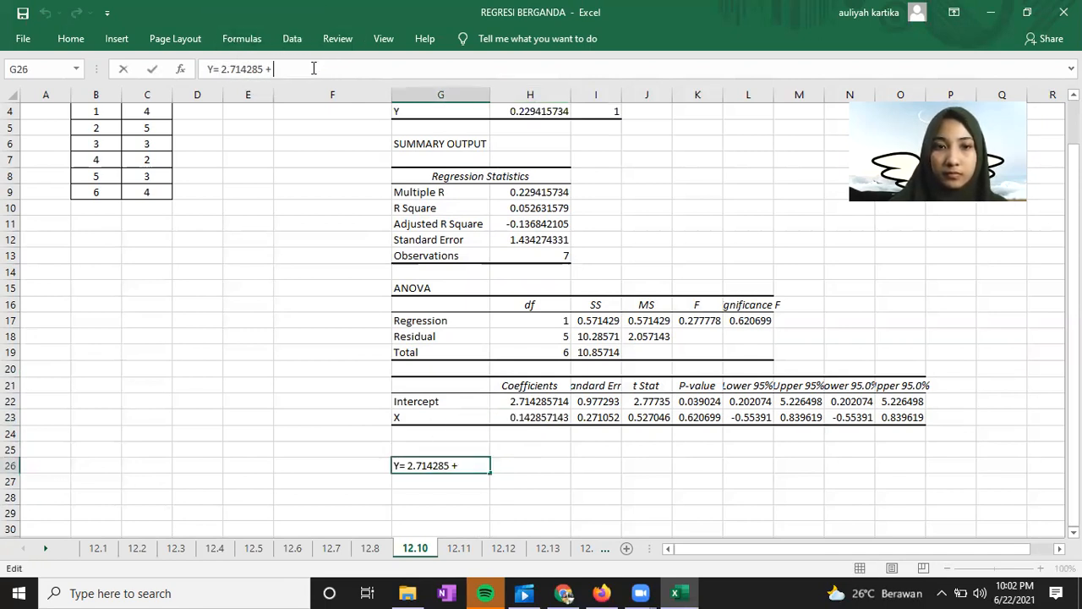
key(ctrl+v)
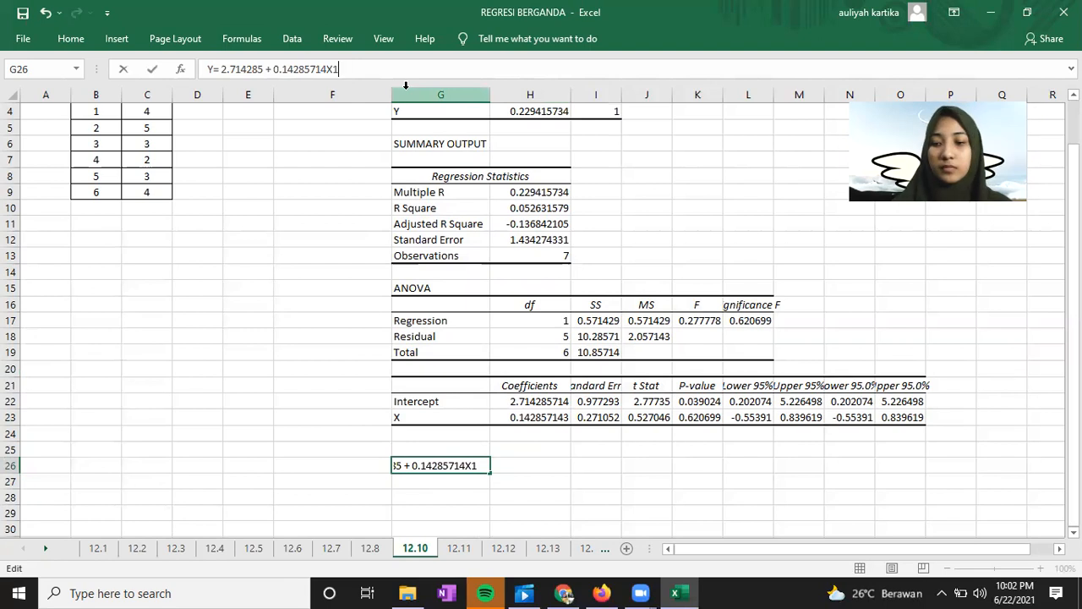
key(Return)
click(425, 468)
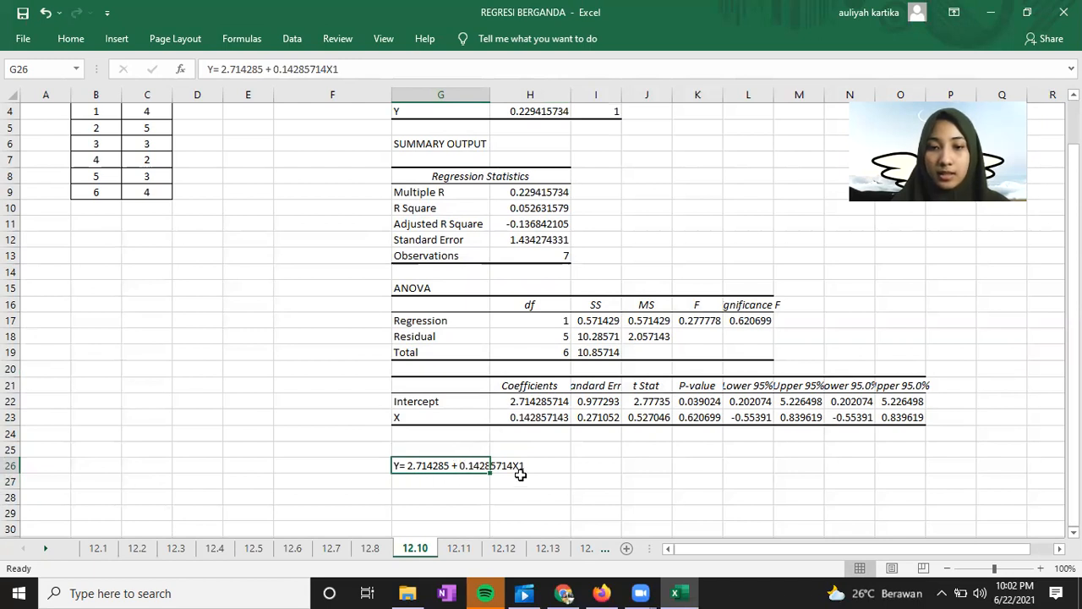
Merge and centre the regression equation across G26:H26 and highlight it with a yellow fill
click(520, 475)
click(488, 467)
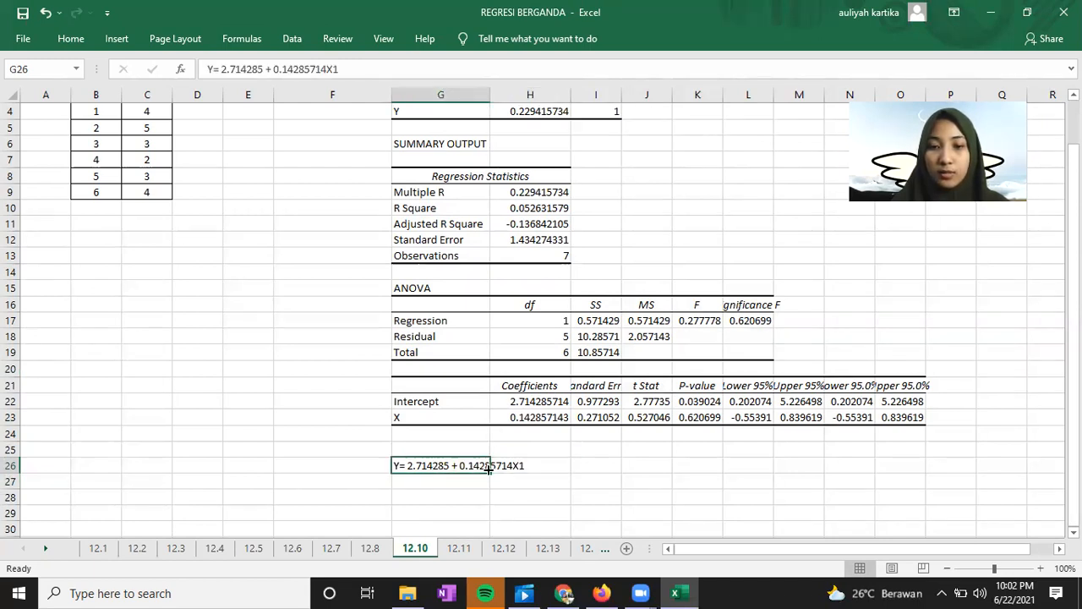
click(524, 468)
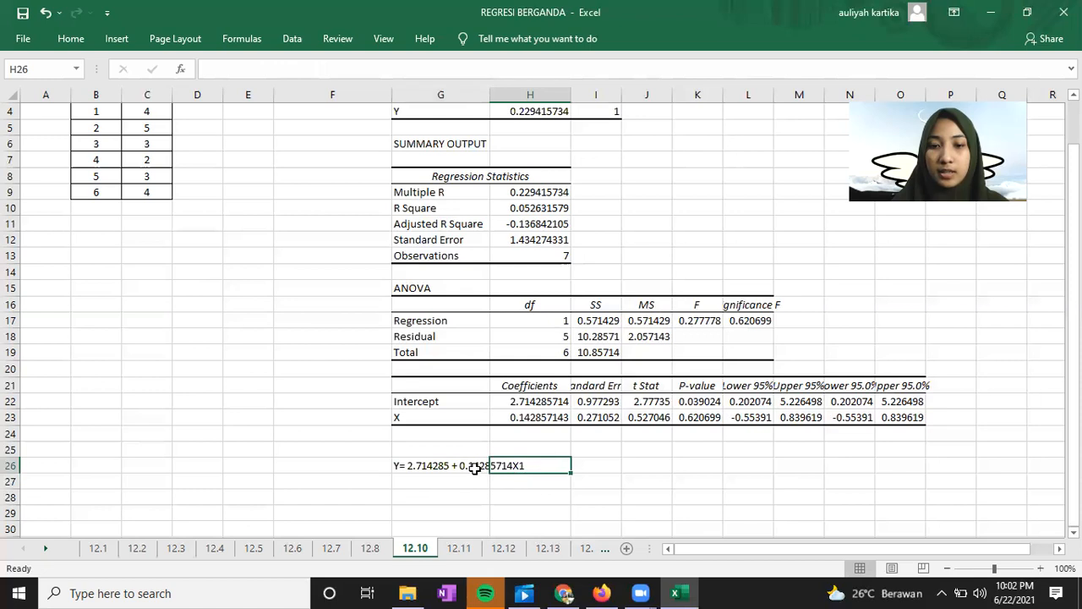
click(419, 466)
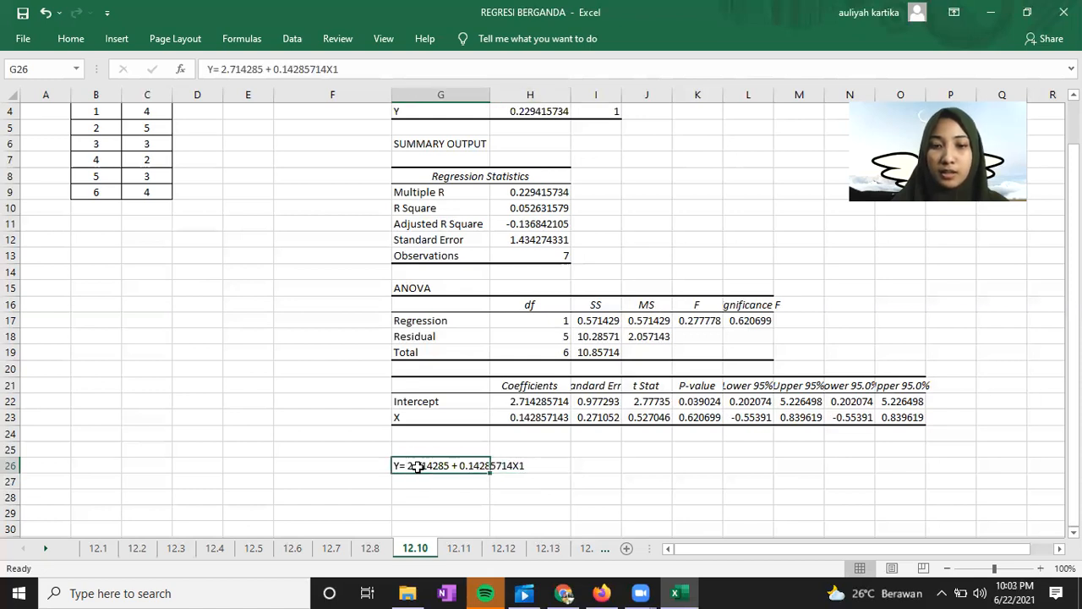
drag(396, 466, 508, 463)
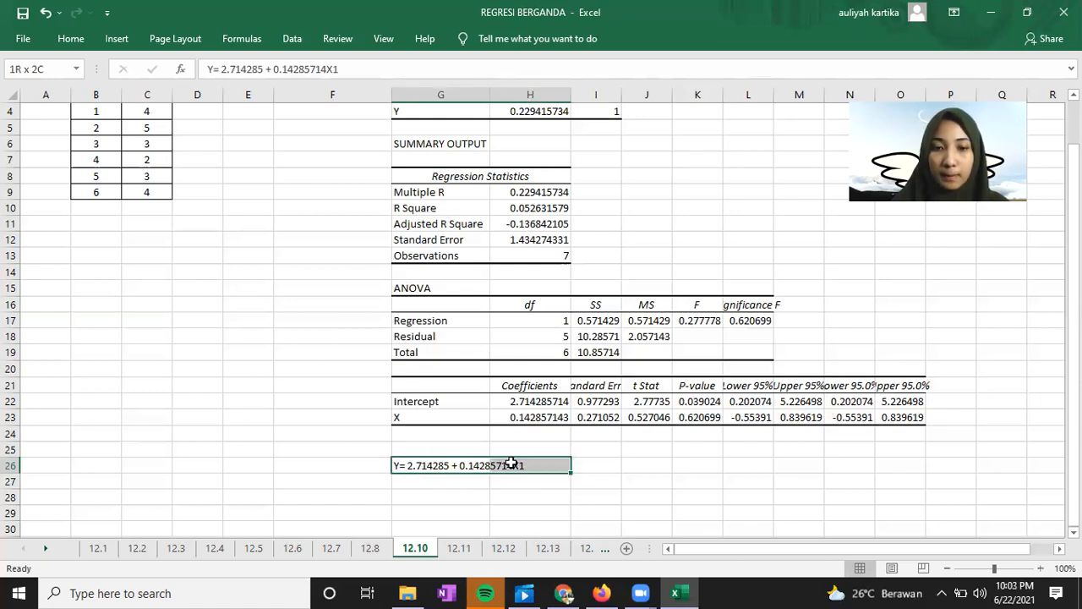
click(73, 39)
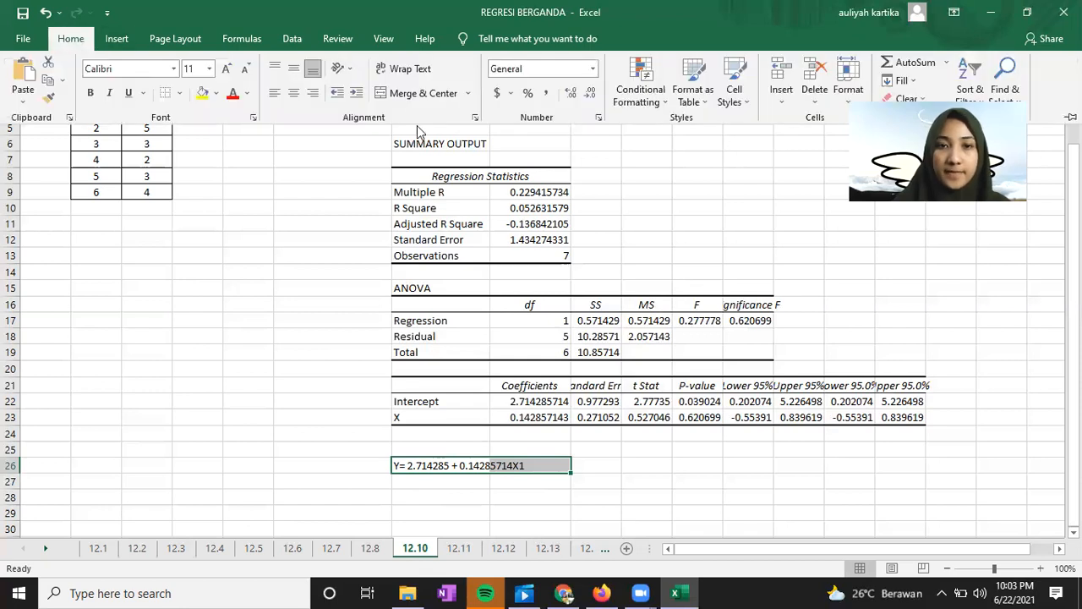
click(419, 93)
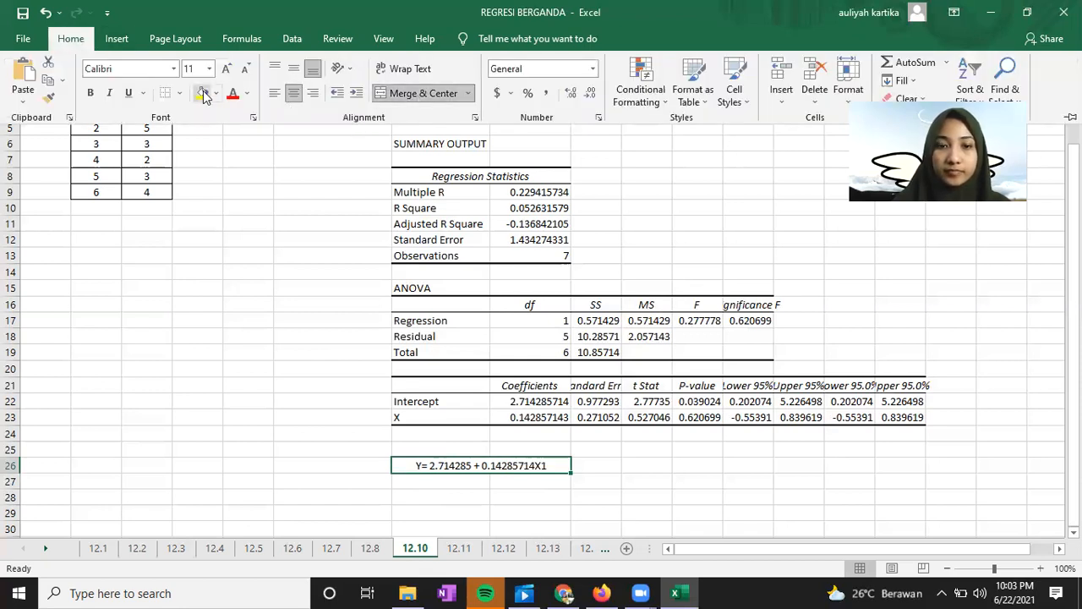
click(203, 93)
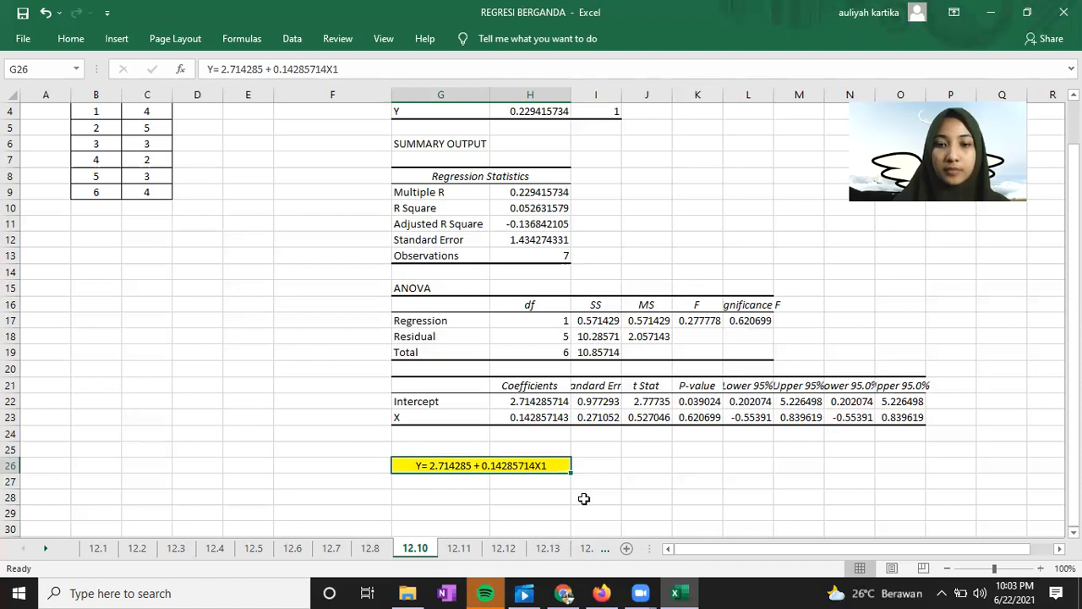
click(644, 464)
scroll(619, 457, up, 1)
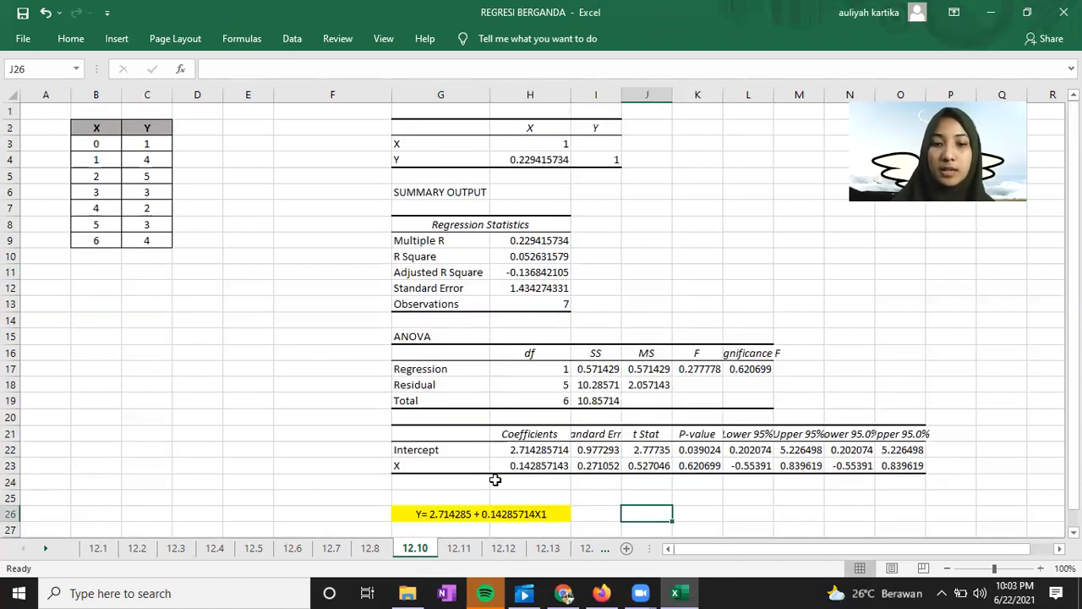
scroll(620, 481, down, 1)
key(Left)
key(Left)
scroll(620, 481, up, 1)
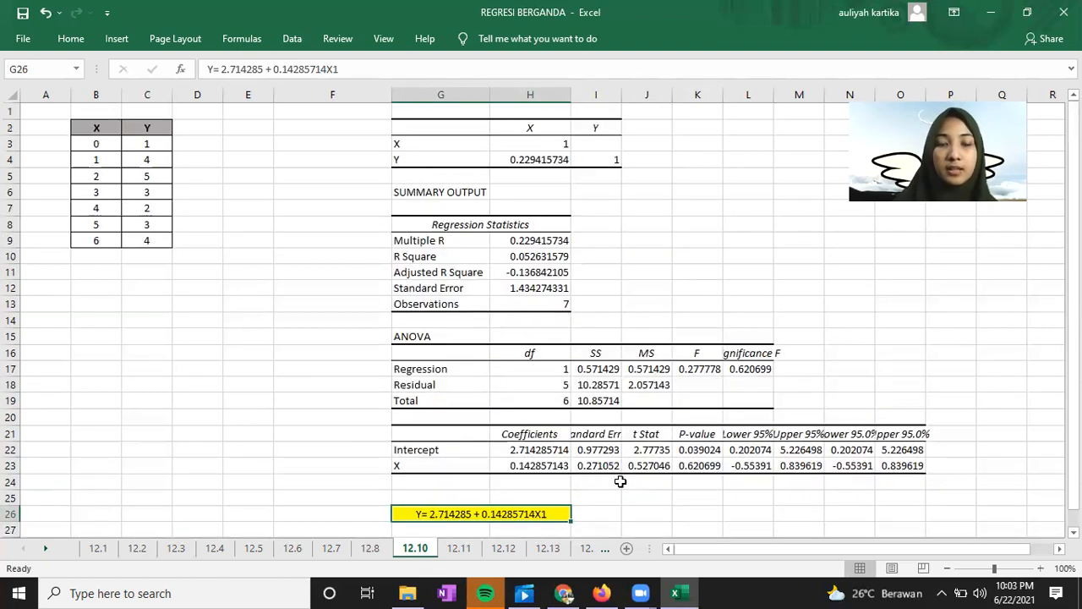
scroll(620, 507, down, 1)
scroll(465, 550, up, 1)
Open sheet 12.11, then read exercise 12.11's data, variable definitions and regression model in the textbook PDF in Chrome
click(461, 548)
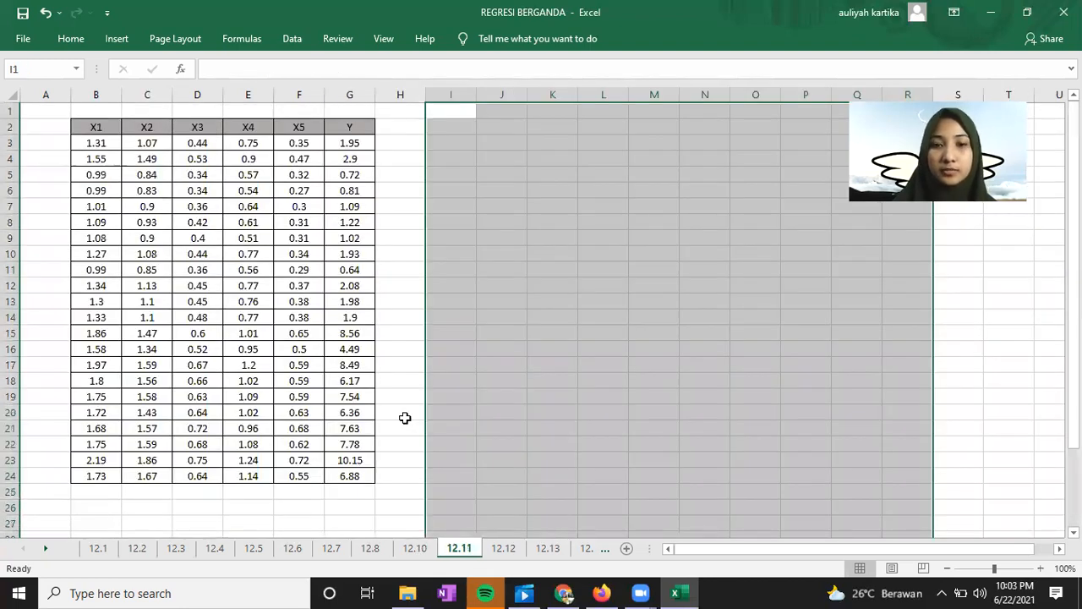
click(405, 418)
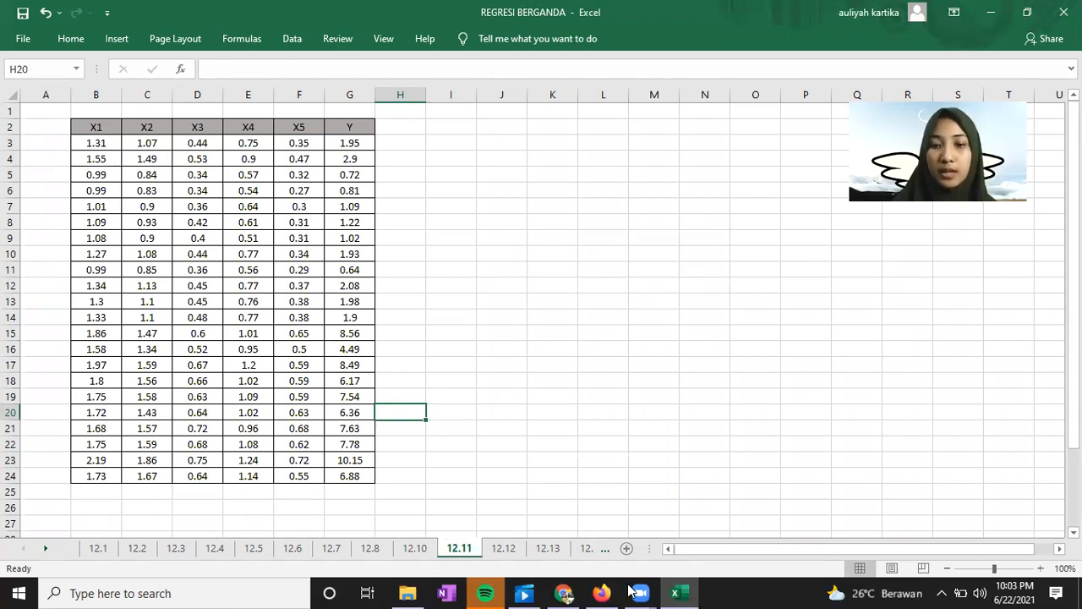
click(567, 592)
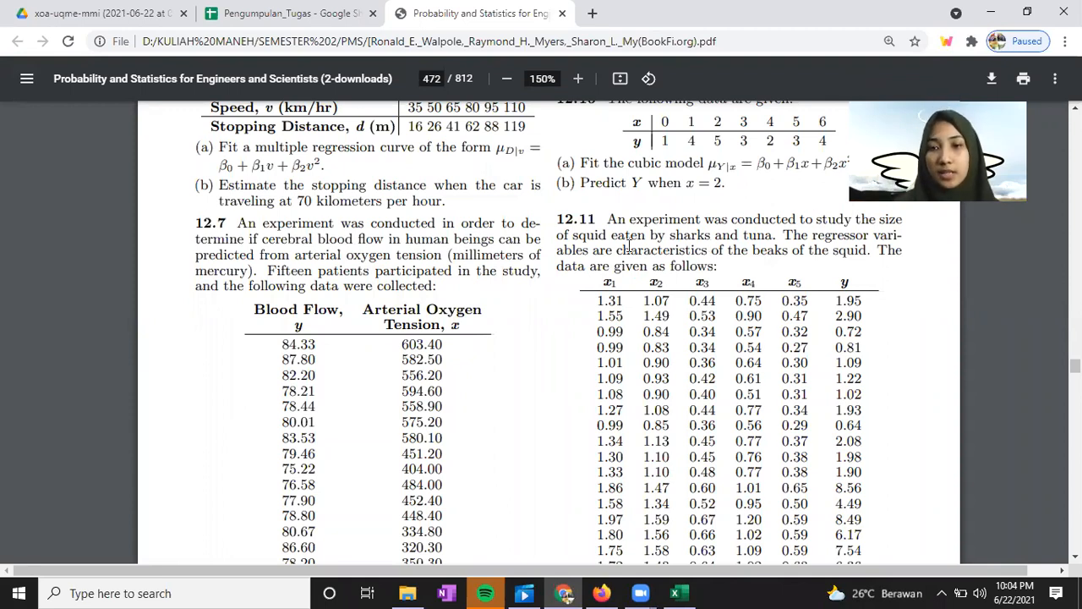
scroll(748, 281, down, 1)
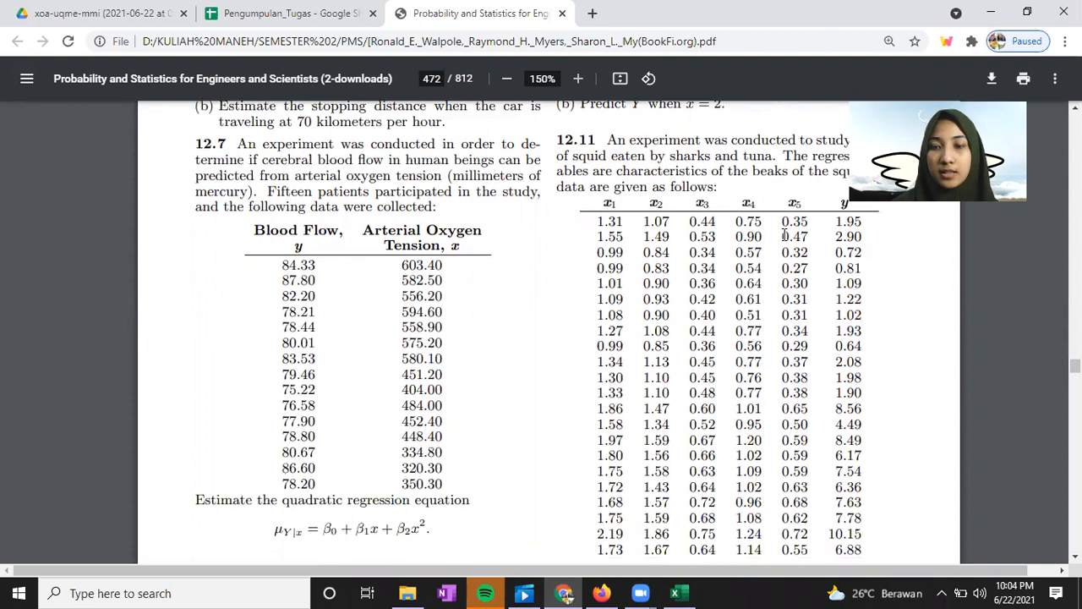
scroll(605, 328, up, 1)
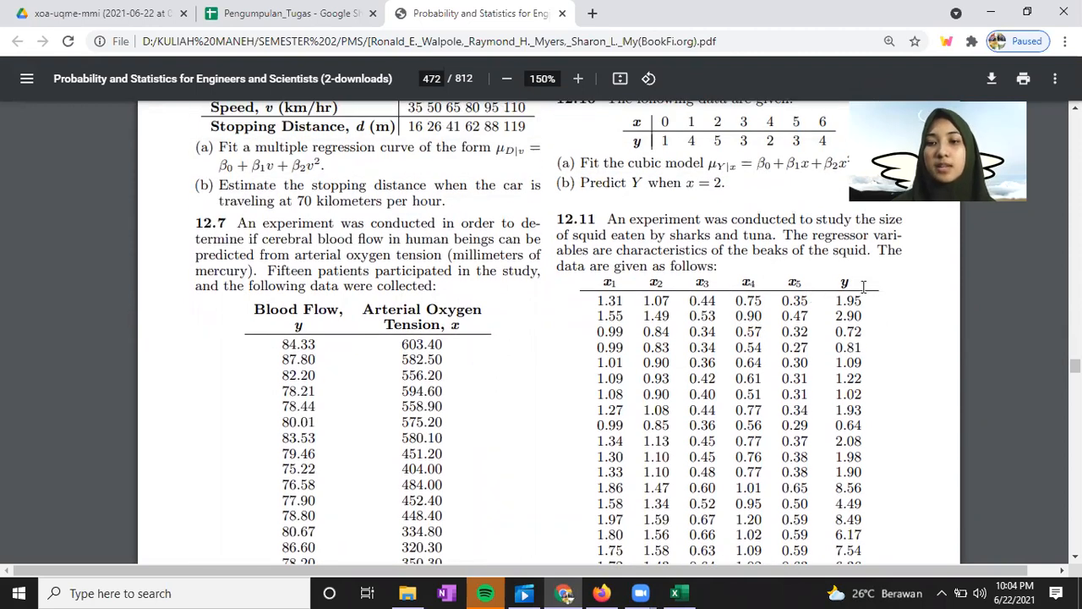
scroll(818, 379, down, 5)
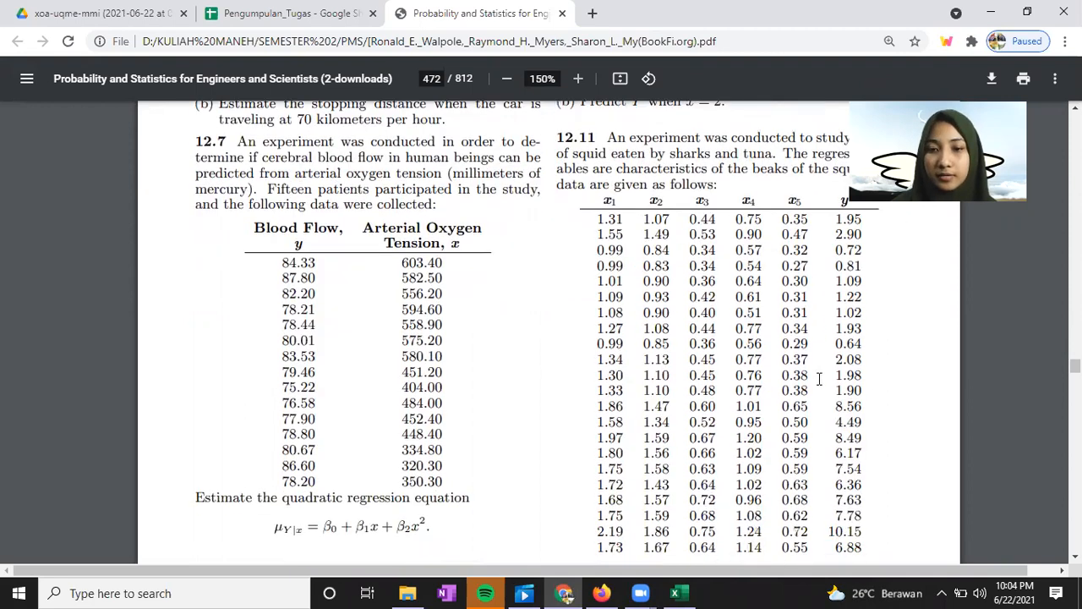
scroll(819, 379, down, 2)
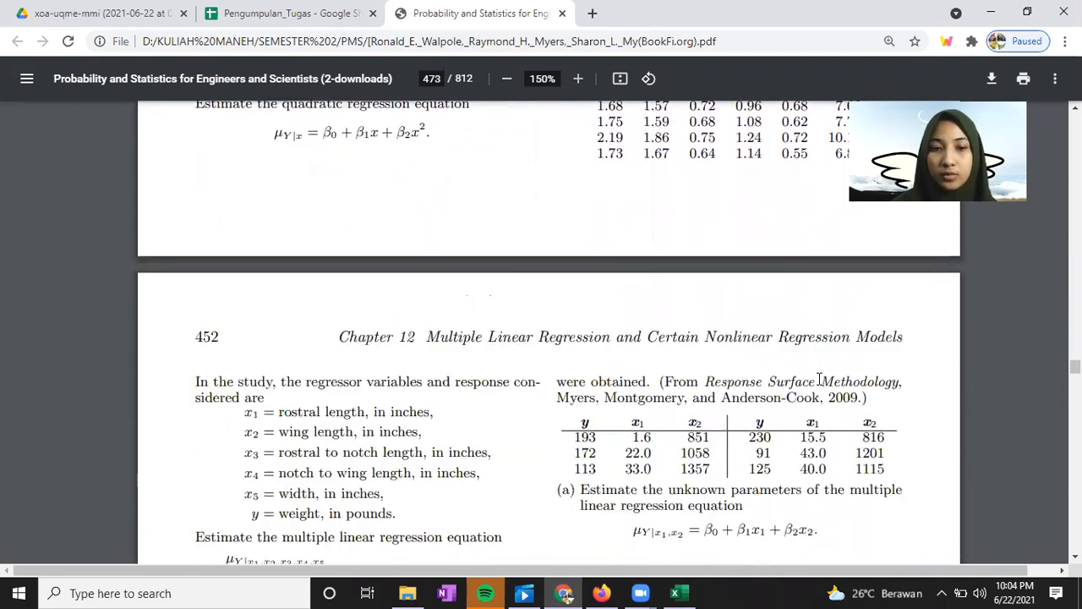
scroll(170, 500, down, 1)
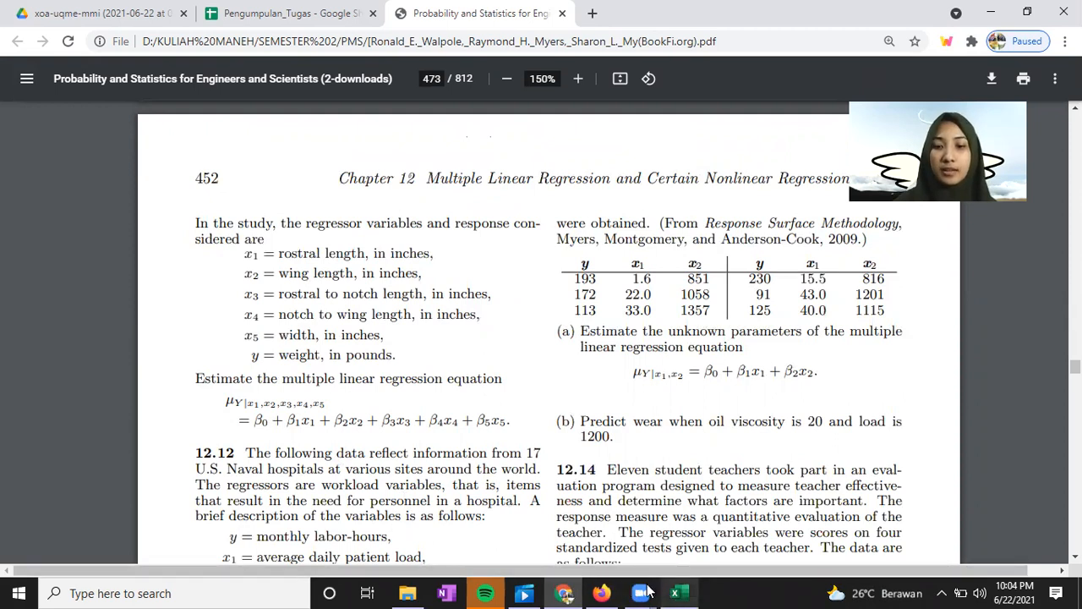
Switch back to Excel and review the X1 to X5 and Y data columns on sheet 12.11
click(674, 592)
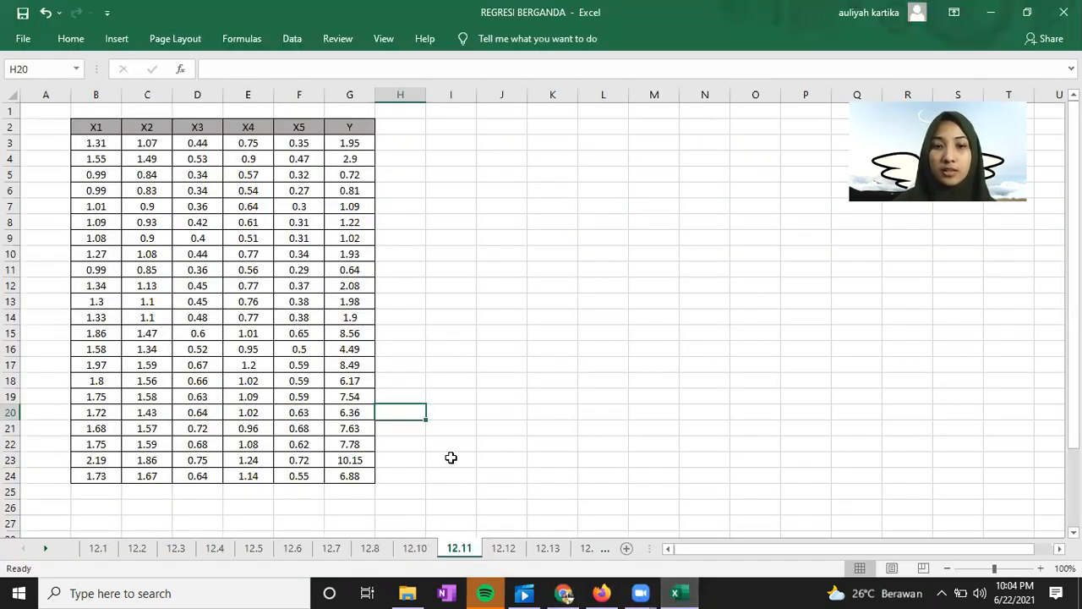
click(410, 193)
click(218, 188)
click(169, 155)
click(140, 127)
click(203, 142)
click(253, 128)
click(349, 131)
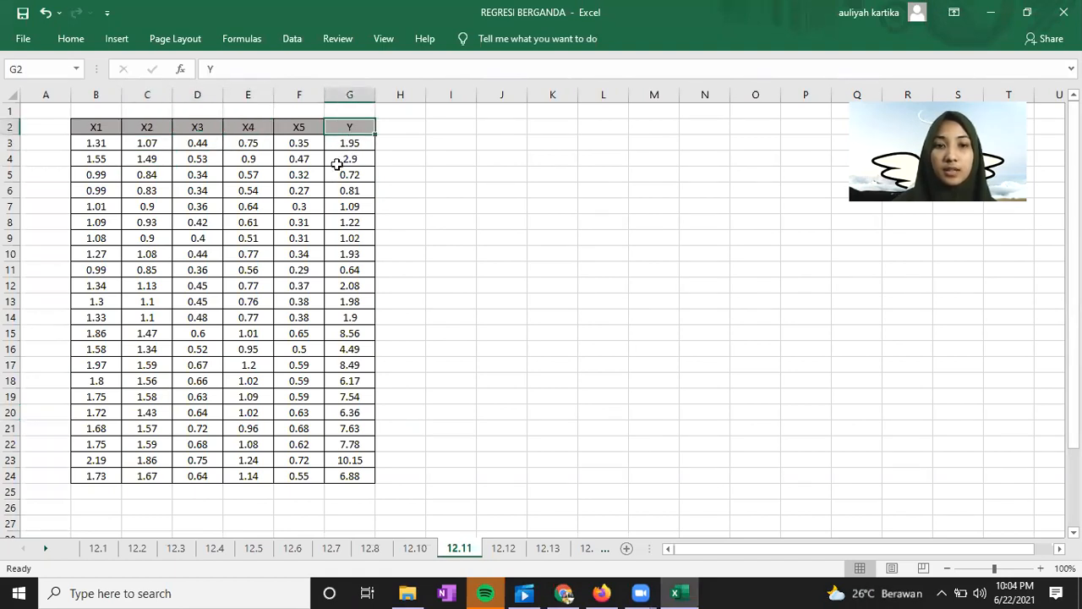
Set up a Correlation analysis from the Data Analysis tools with input range B2:G24
click(292, 38)
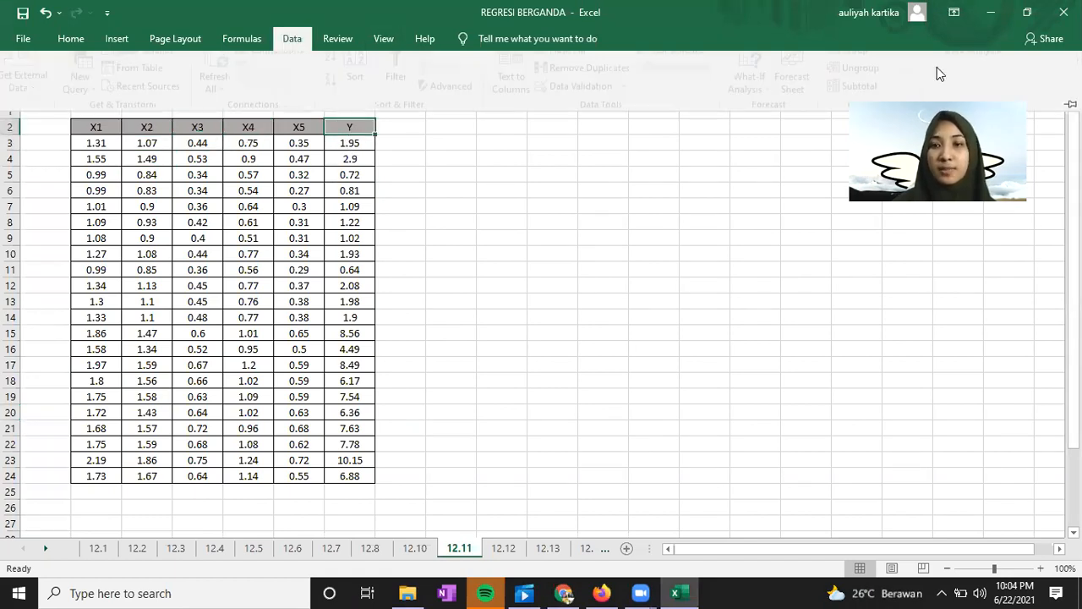
click(976, 63)
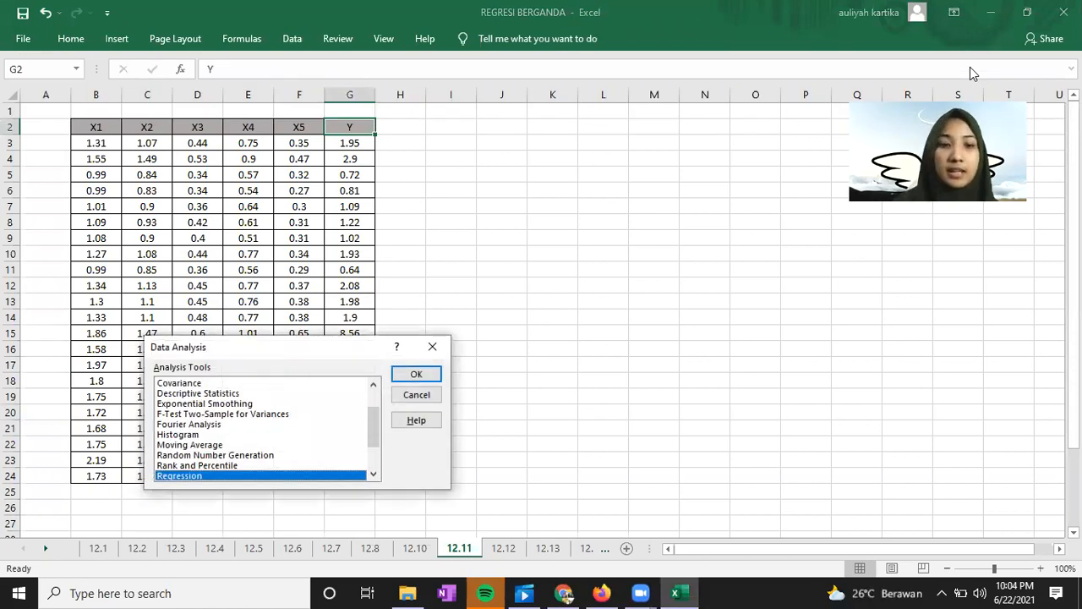
scroll(202, 456, up, 1)
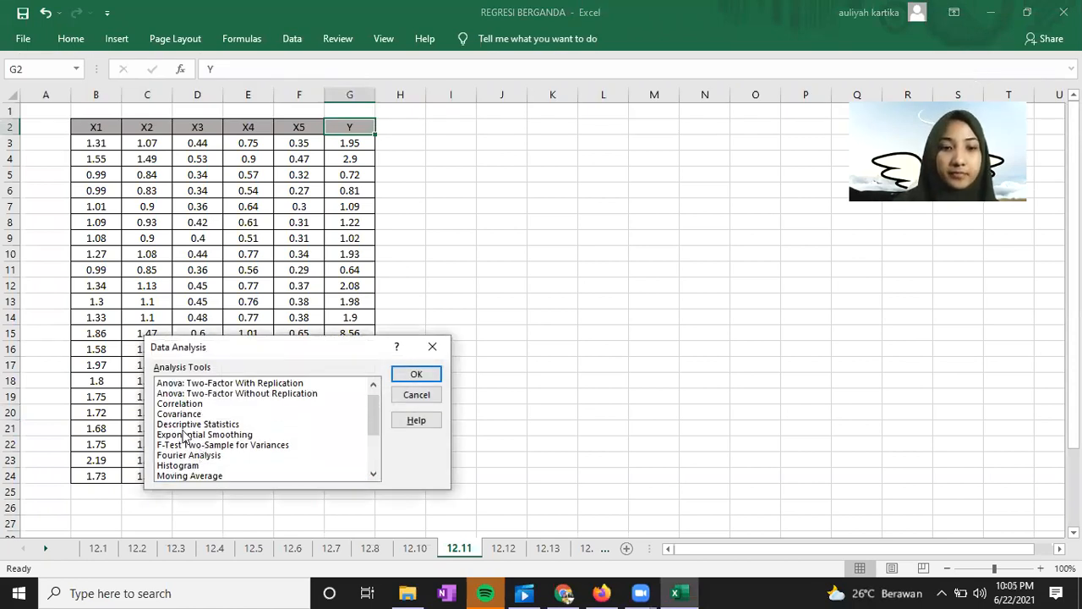
click(177, 403)
click(425, 380)
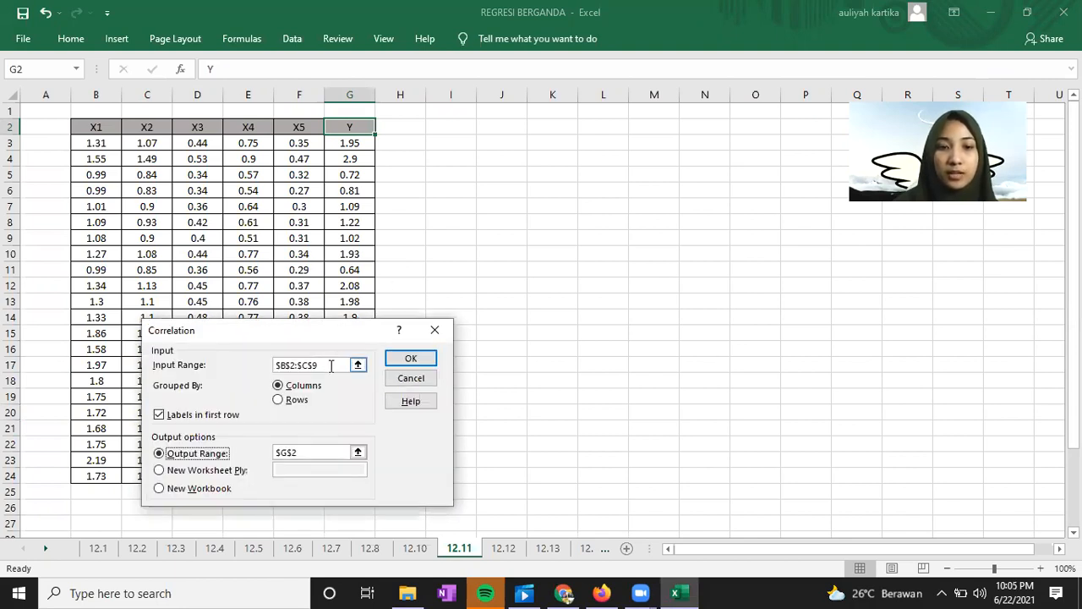
double_click(331, 365)
key(BackSpace)
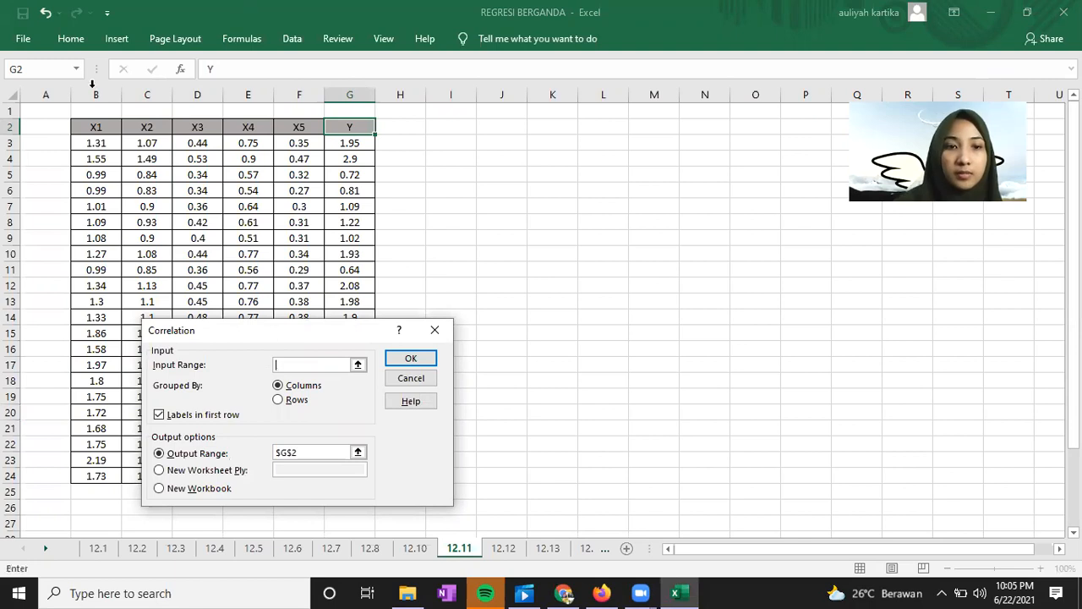
drag(104, 125, 351, 478)
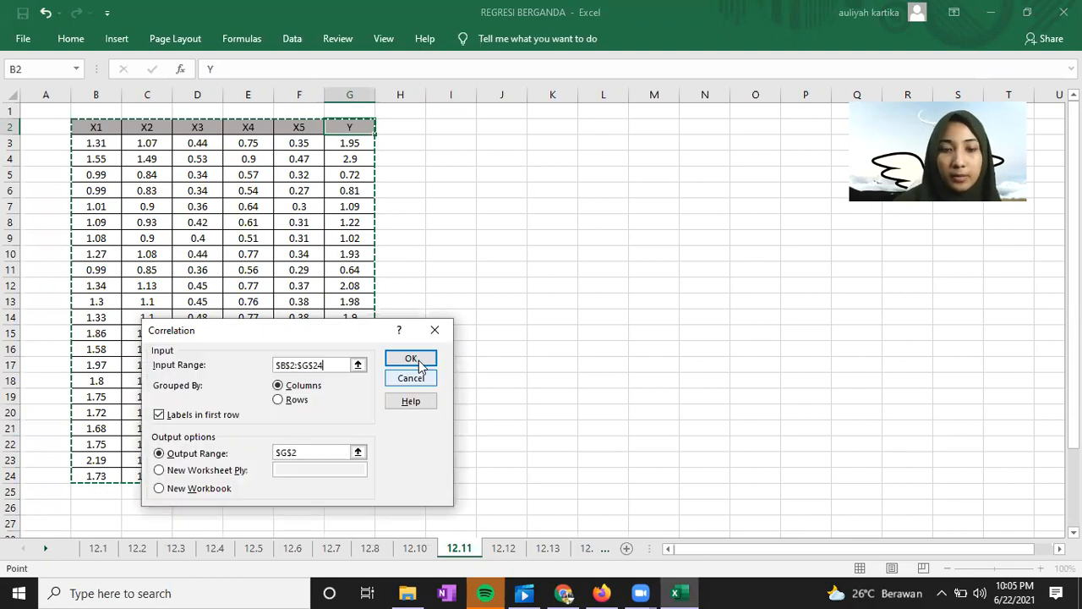
Run the correlation with its output range at I2 and examine the matrix's X1, X2 and Y columns
click(281, 457)
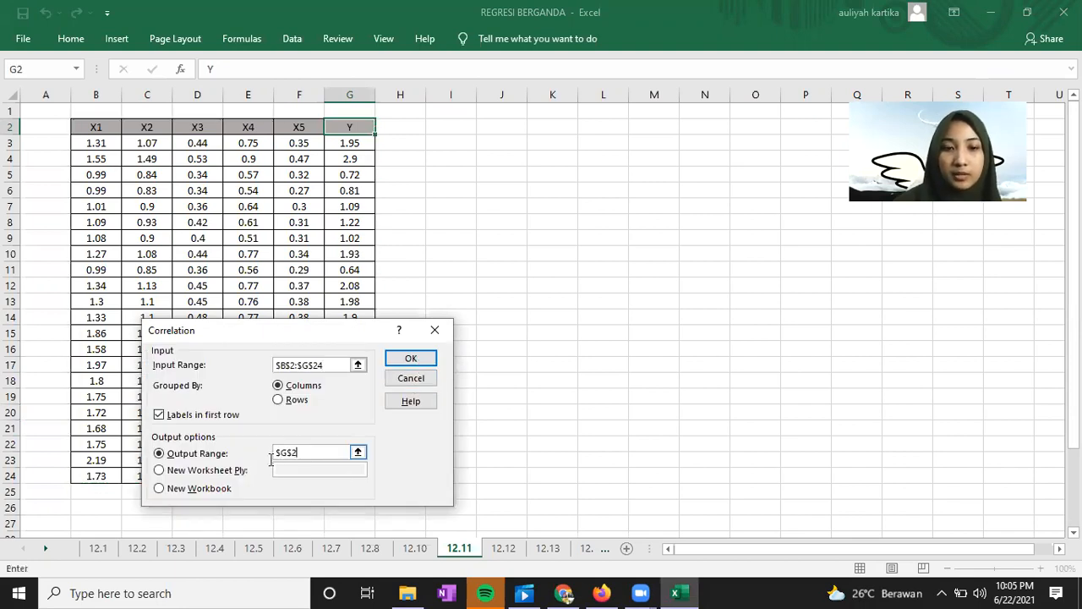
key(BackSpace)
click(451, 127)
click(412, 360)
click(737, 284)
click(555, 130)
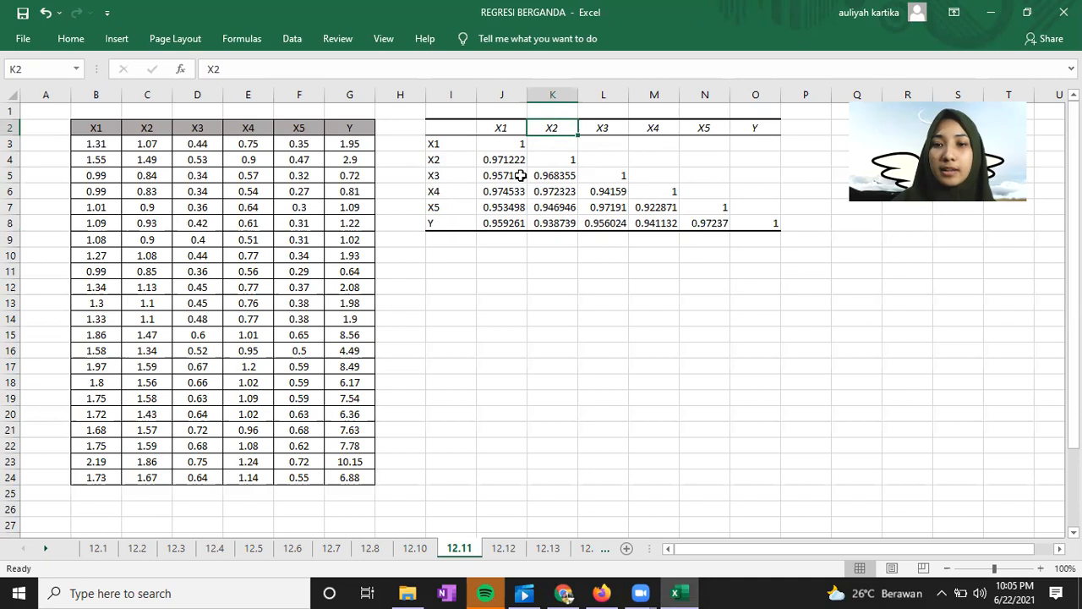
click(759, 126)
text(Y)
click(500, 127)
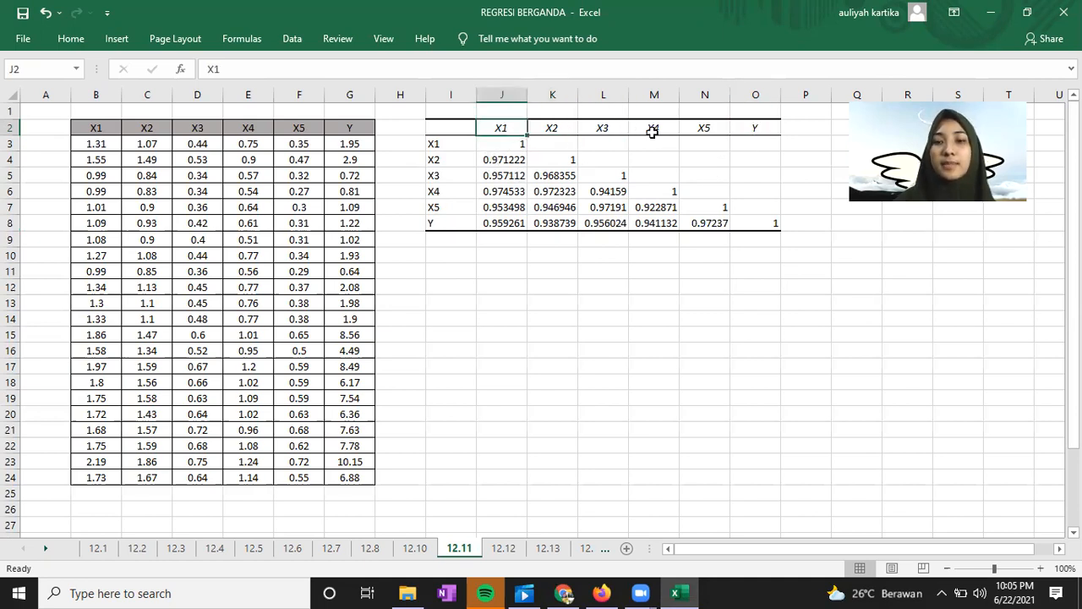
Start a Regression analysis from the Data Analysis tools and set its input Y range to G2:G24
click(292, 39)
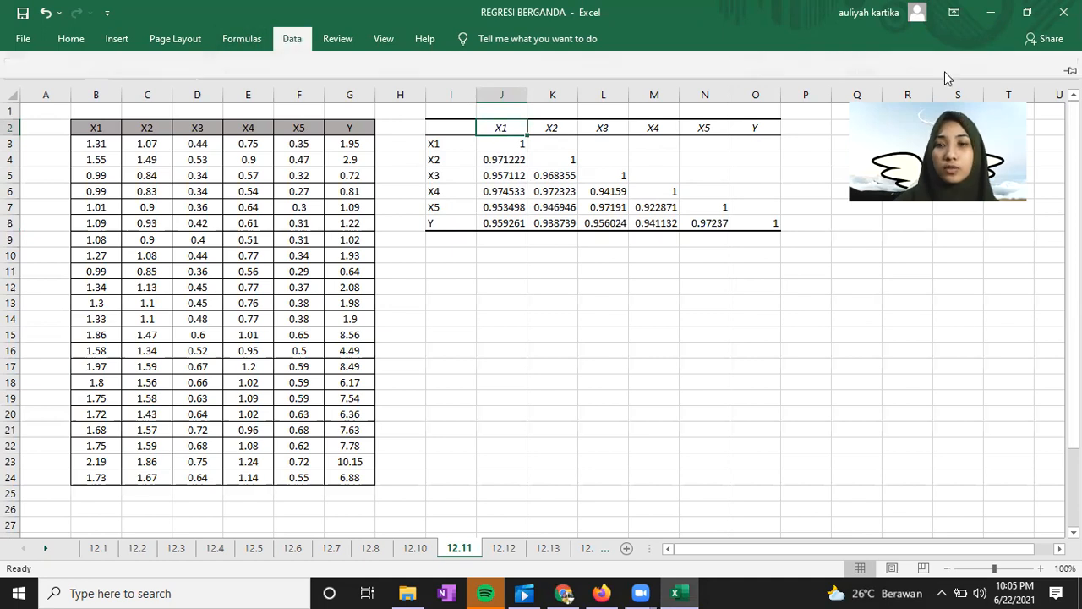
click(974, 64)
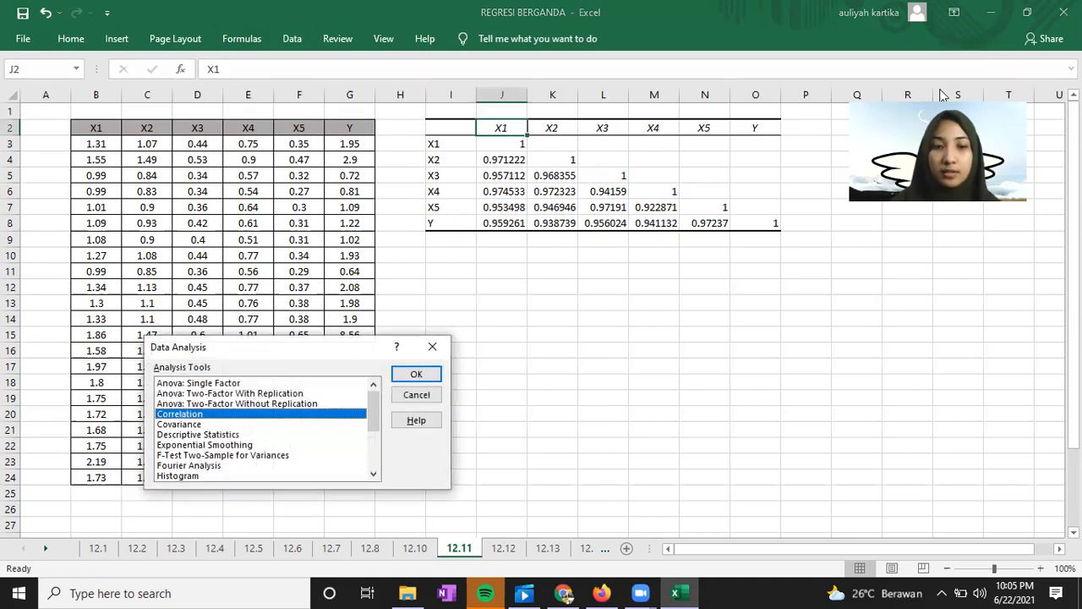
scroll(218, 457, down, 1)
scroll(218, 456, down, 1)
click(193, 456)
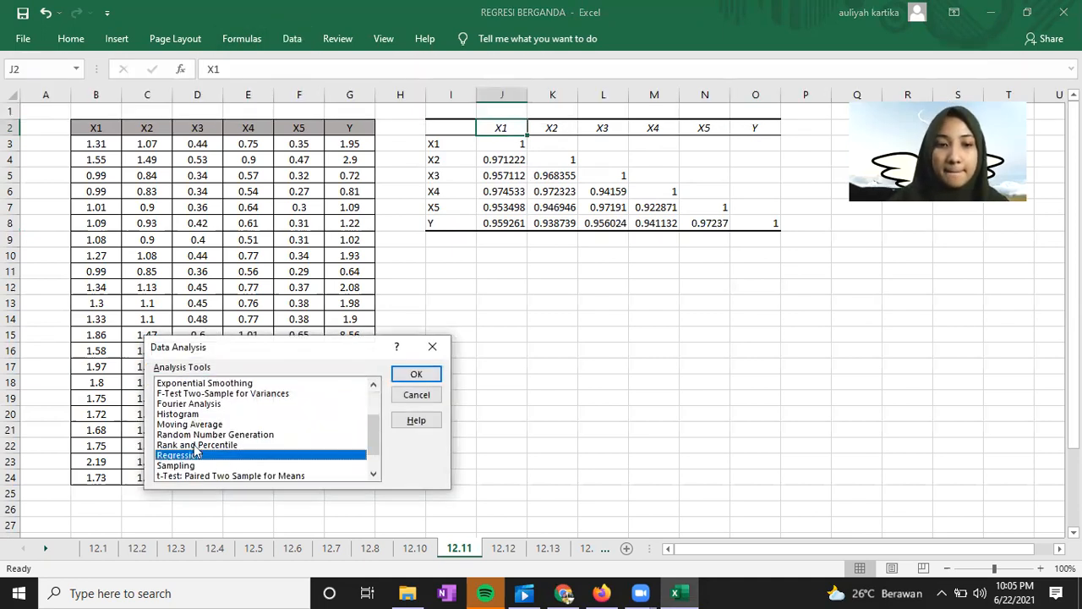
click(417, 375)
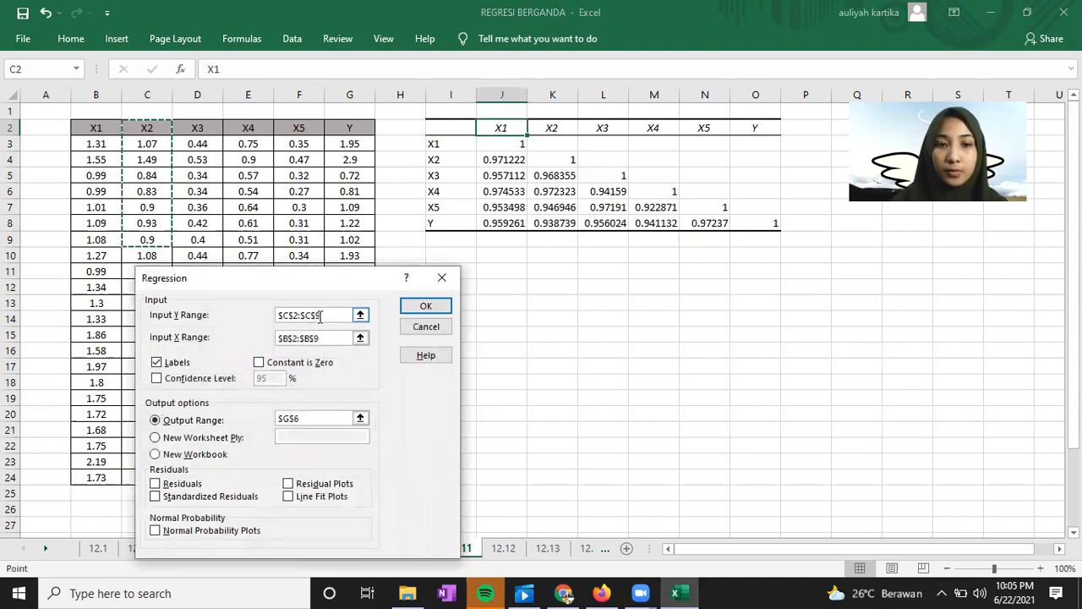
drag(319, 316, 276, 321)
key(BackSpace)
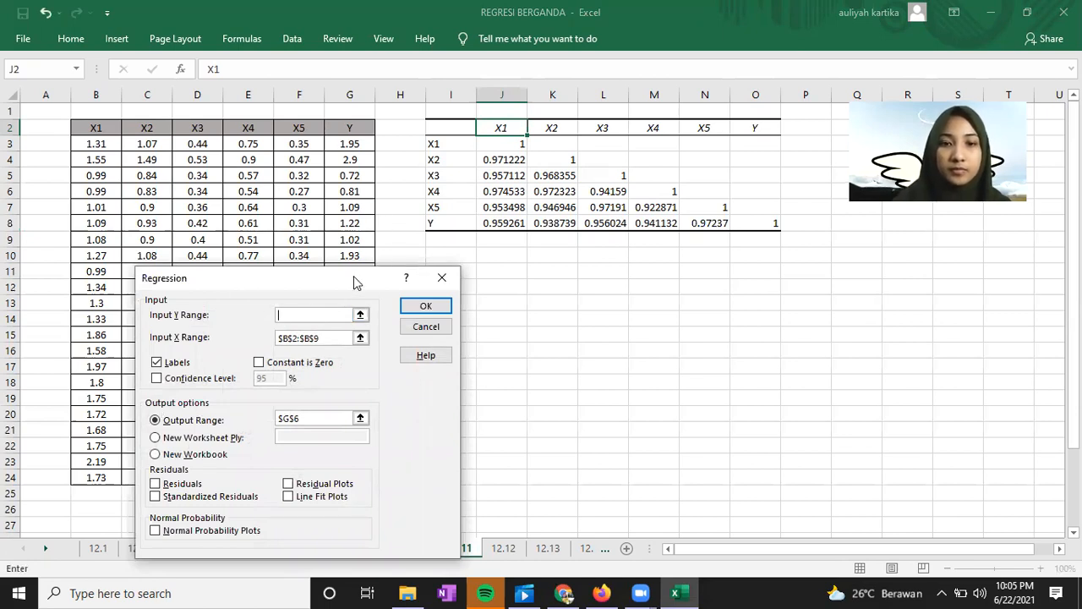
drag(355, 280, 696, 273)
drag(356, 130, 352, 478)
Set the regression's input X range to the X1 to X5 columns, B2:F24
drag(662, 331, 611, 331)
key(BackSpace)
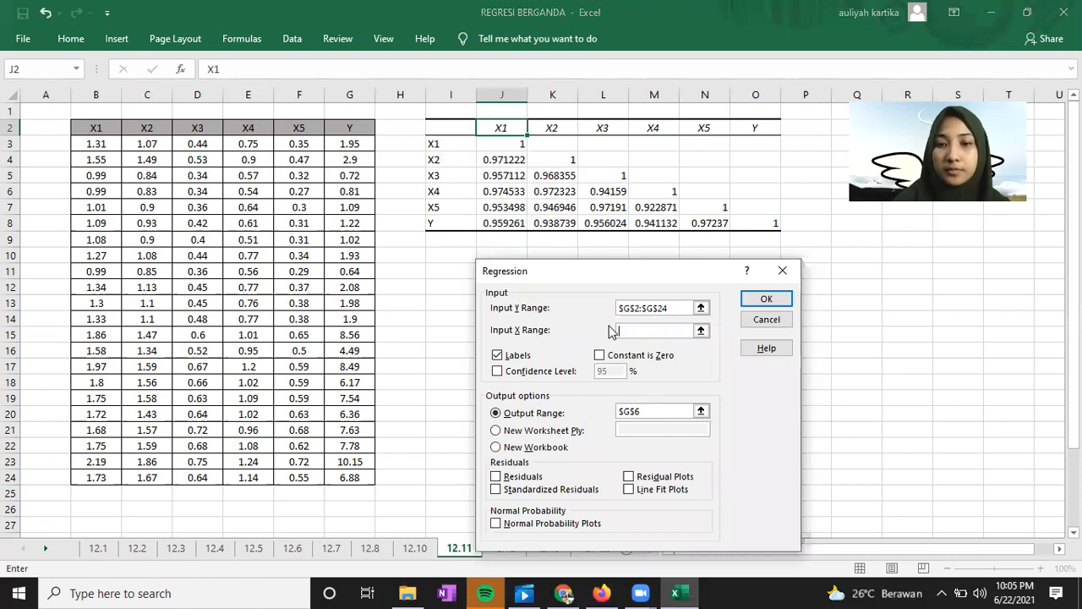
click(97, 128)
drag(97, 127, 289, 476)
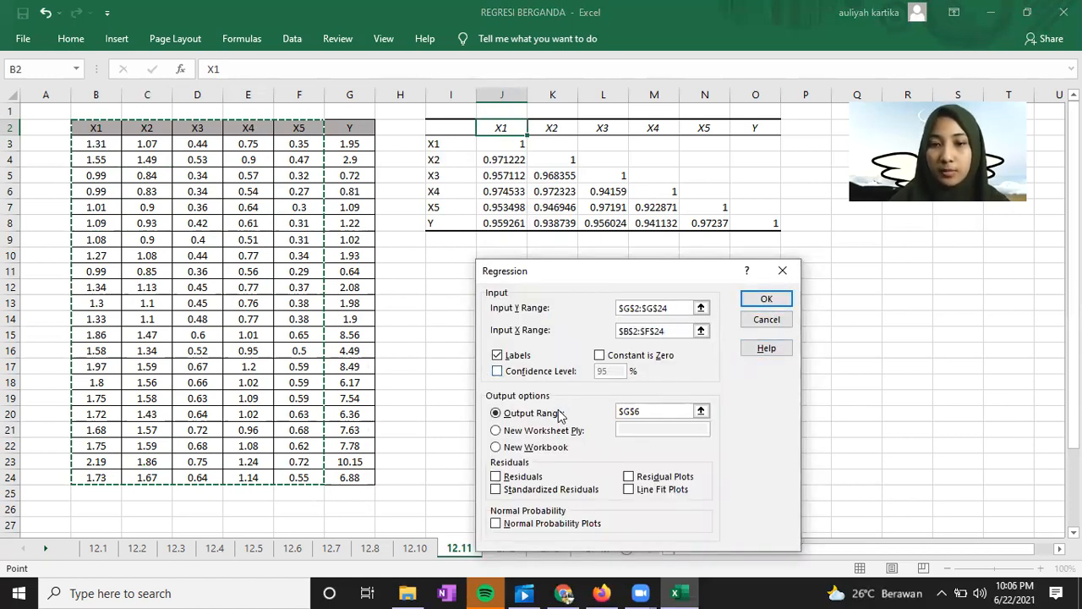
Set the regression's output range to I11 and run the analysis
click(627, 411)
double_click(627, 411)
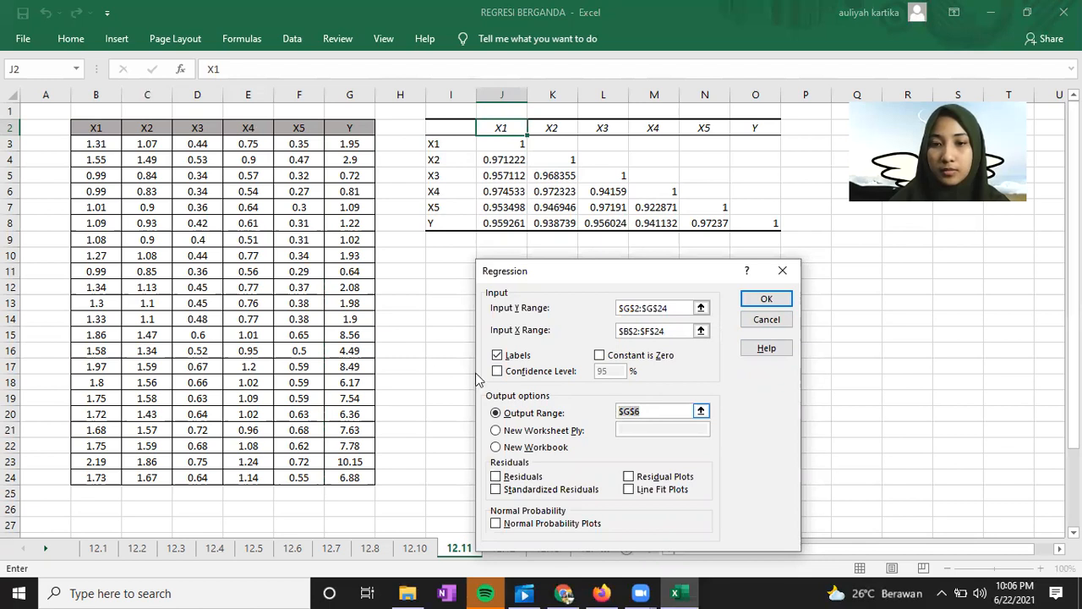
key(BackSpace)
click(449, 269)
click(764, 299)
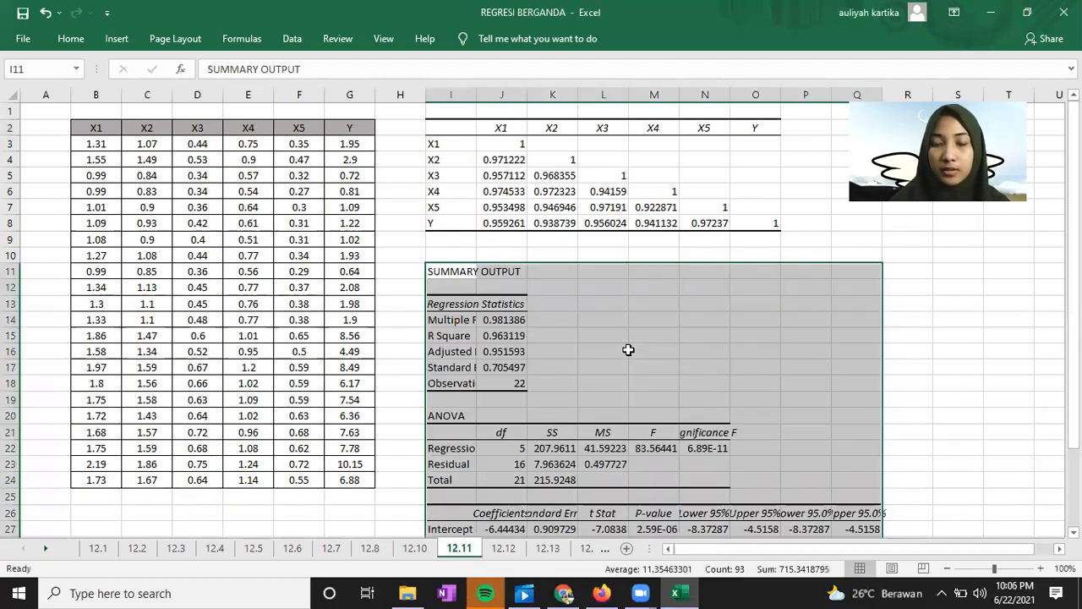
Widen columns I and J so the labels and values of the regression summary fit
scroll(629, 349, down, 4)
scroll(786, 324, up, 2)
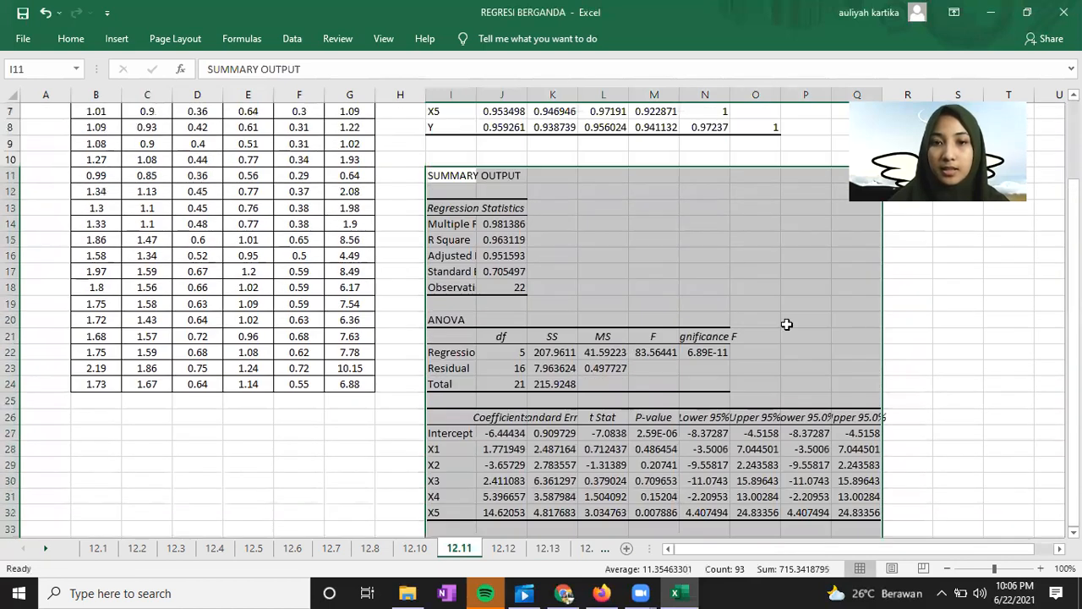
click(964, 355)
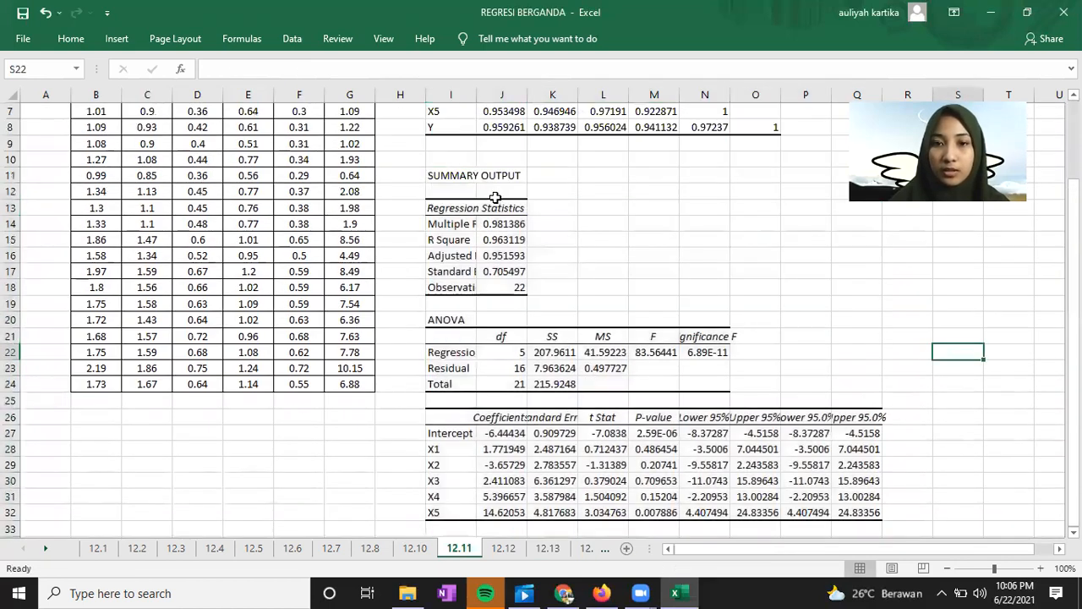
click(461, 210)
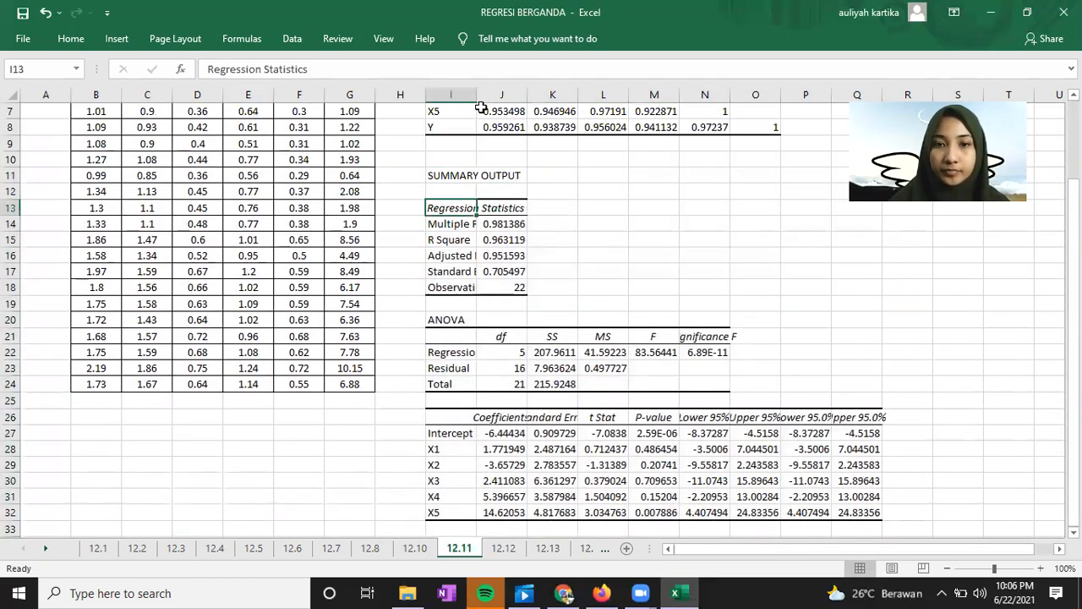
drag(478, 100, 578, 100)
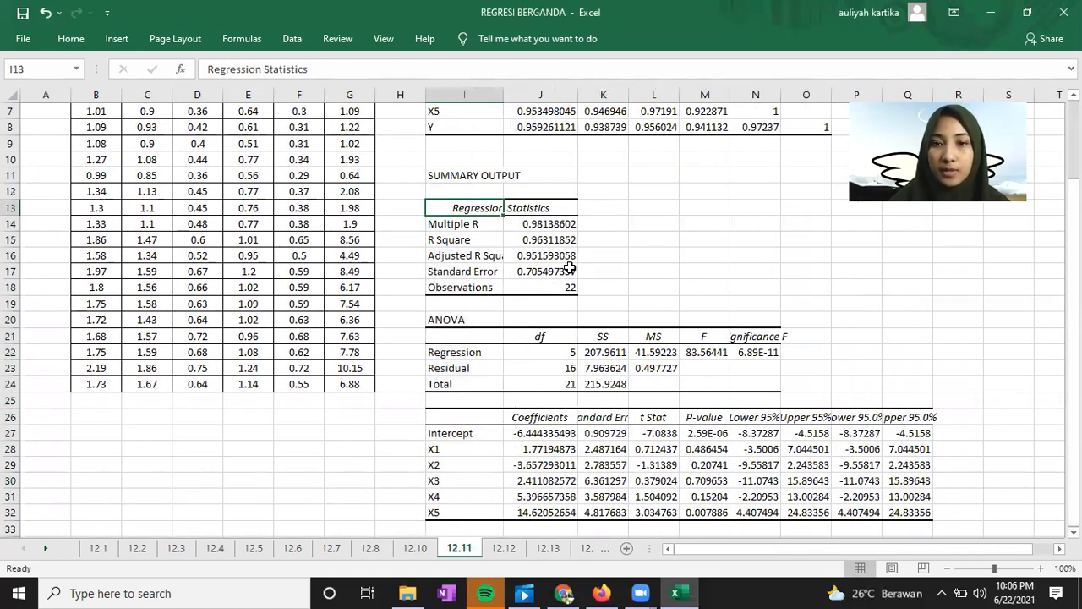
Examine the R Square value and the ANOVA table's degrees of freedom in the regression output
click(523, 240)
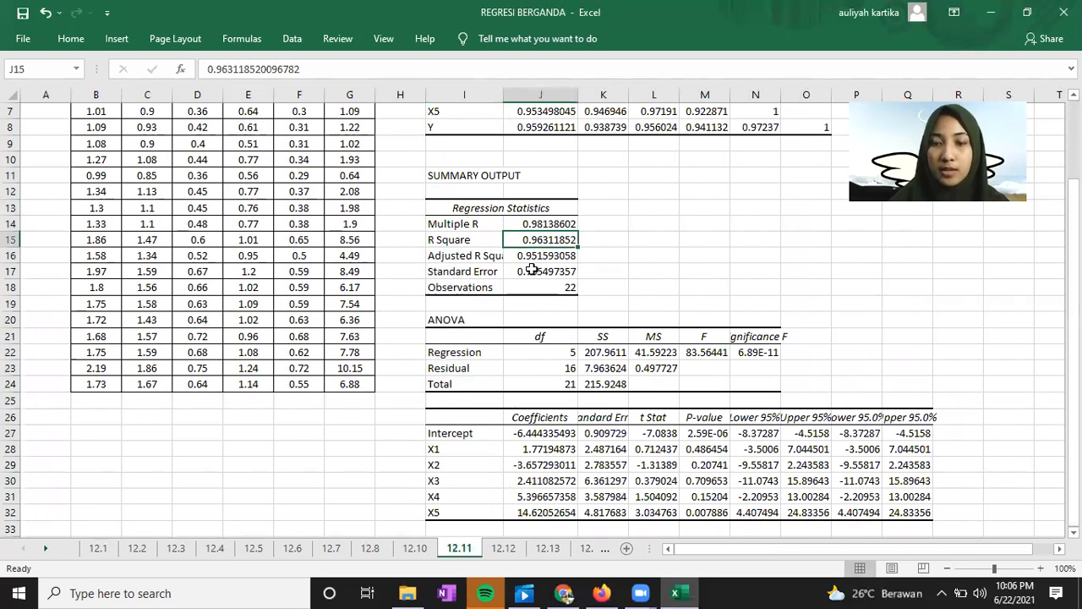
scroll(553, 307, down, 1)
click(482, 302)
click(545, 289)
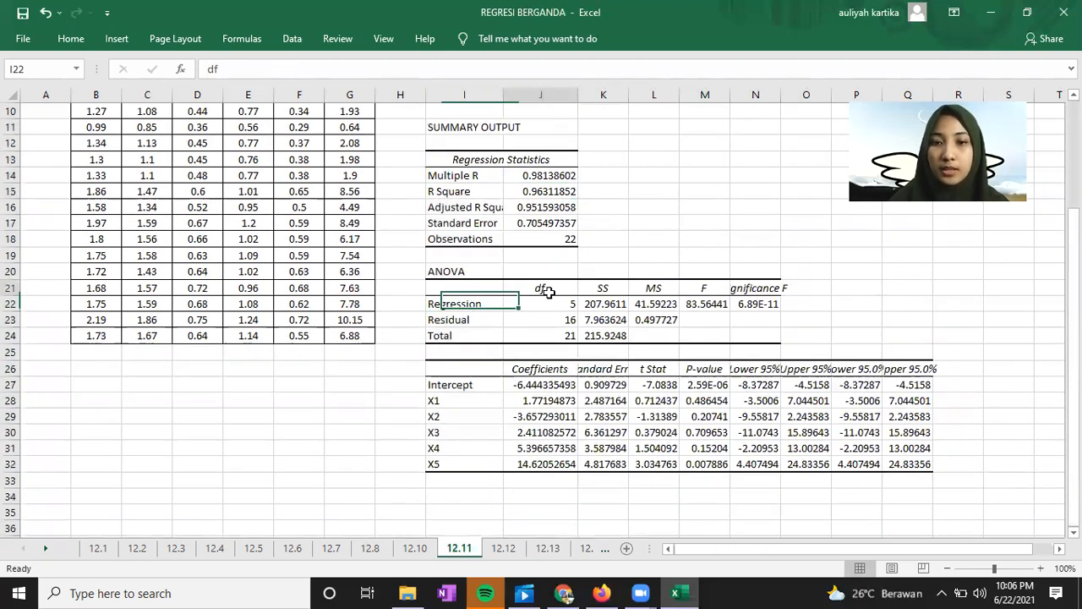
click(565, 336)
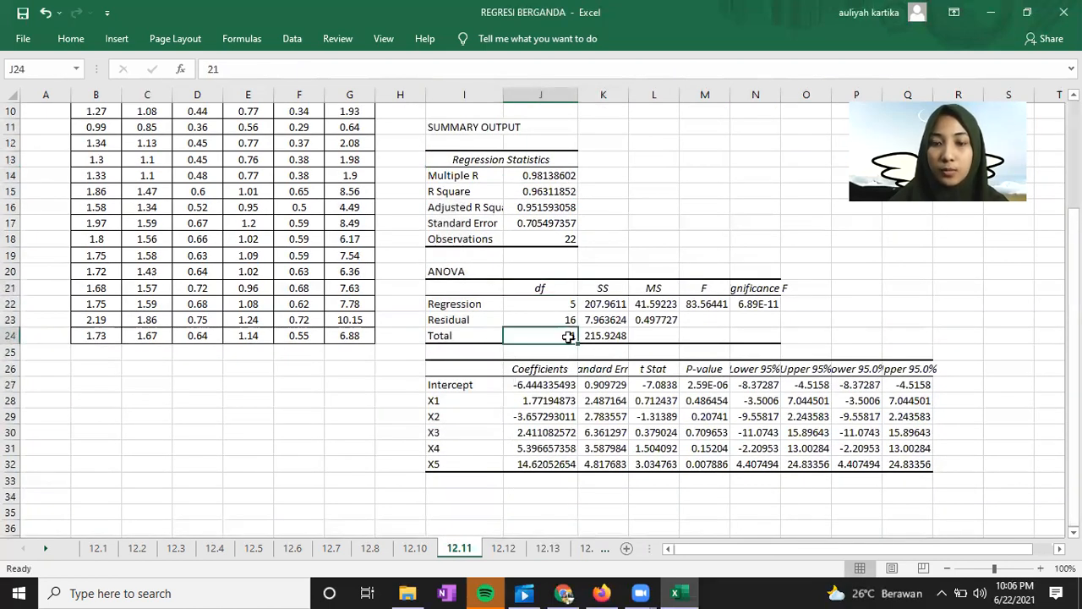
Examine the ANOVA table's F and Significance F values and widen column N to fit its heading
click(708, 291)
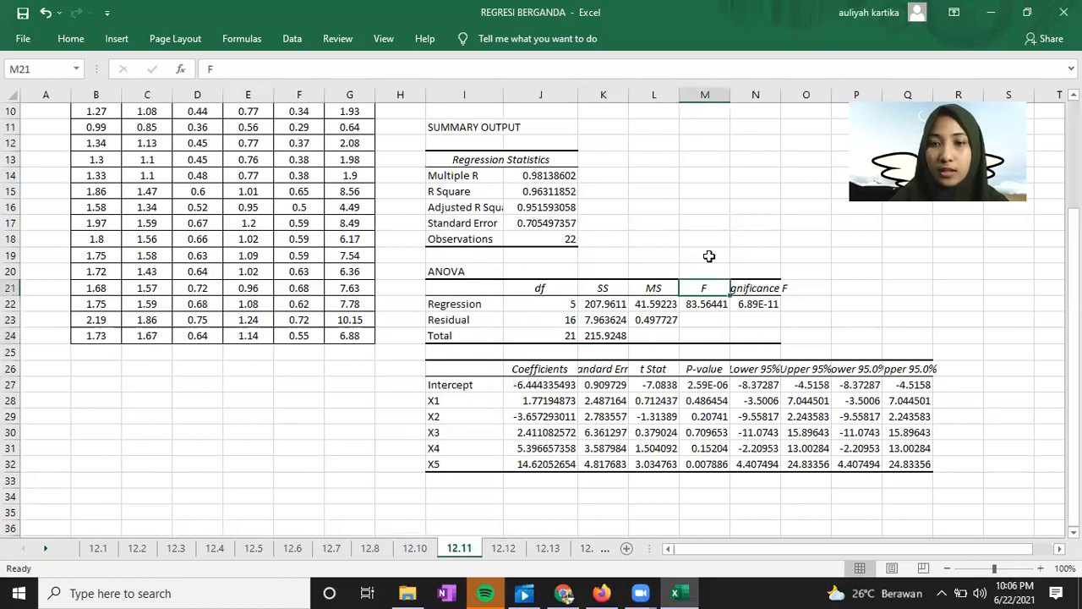
click(713, 306)
click(778, 305)
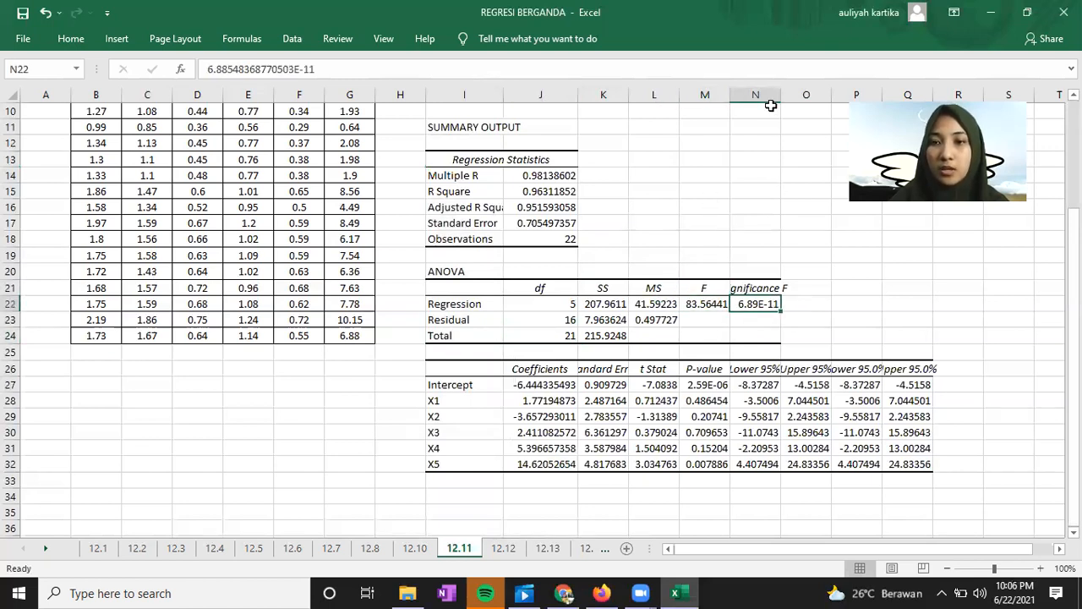
drag(779, 109, 803, 100)
click(750, 195)
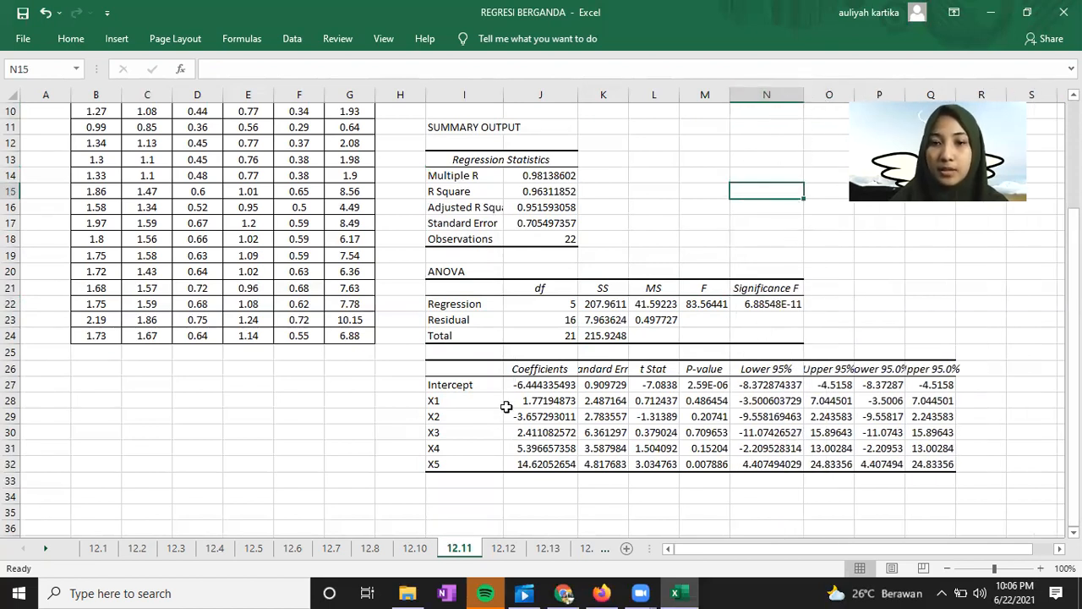
Examine the regression coefficients of the intercept and X1 to X5 in the coefficients table
click(554, 368)
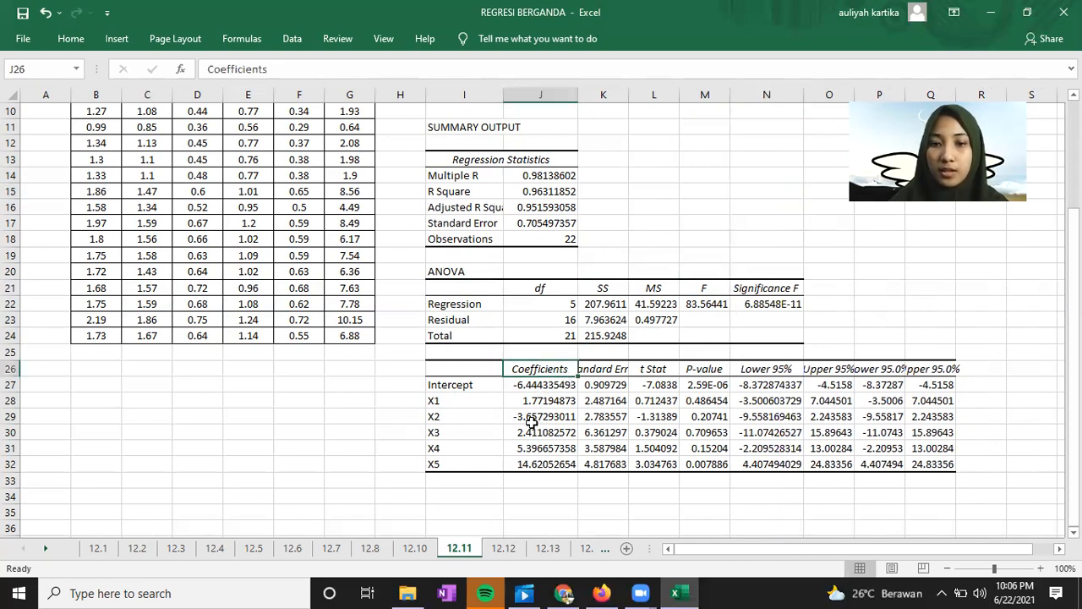
scroll(541, 418, down, 1)
click(551, 338)
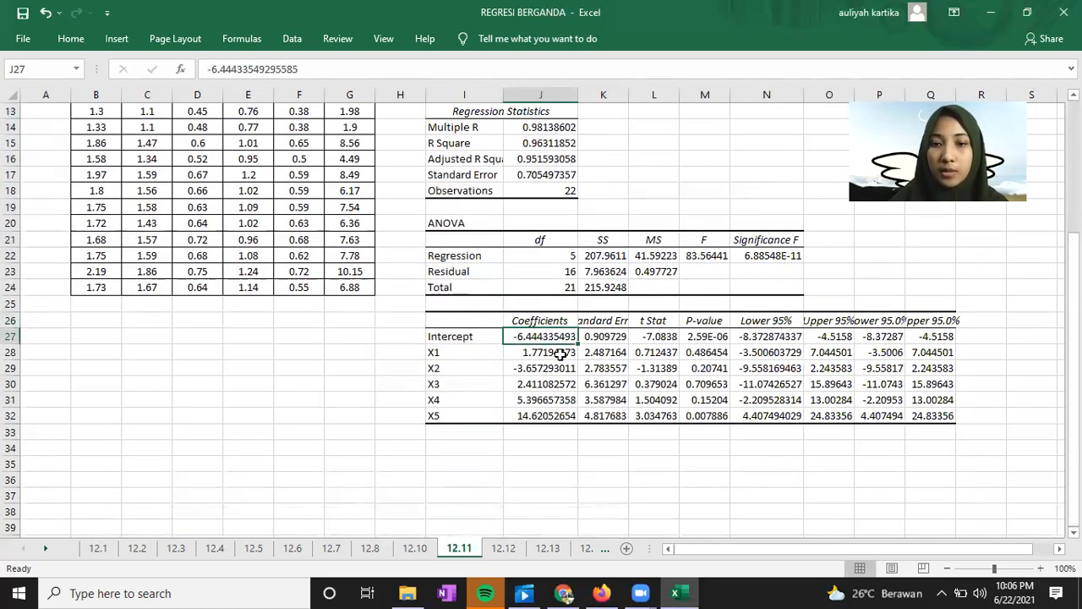
click(562, 359)
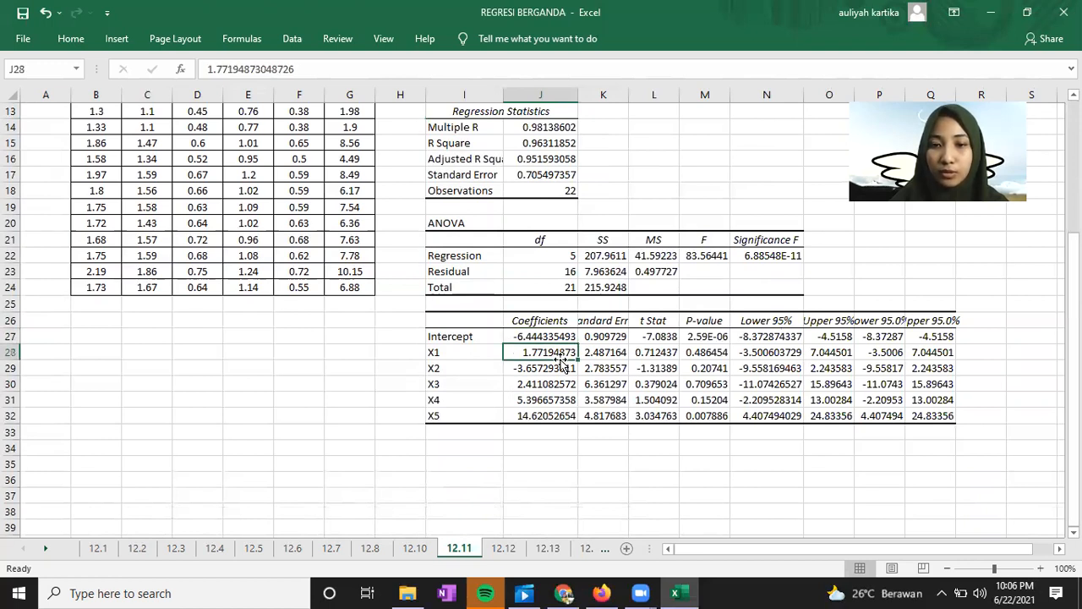
click(561, 374)
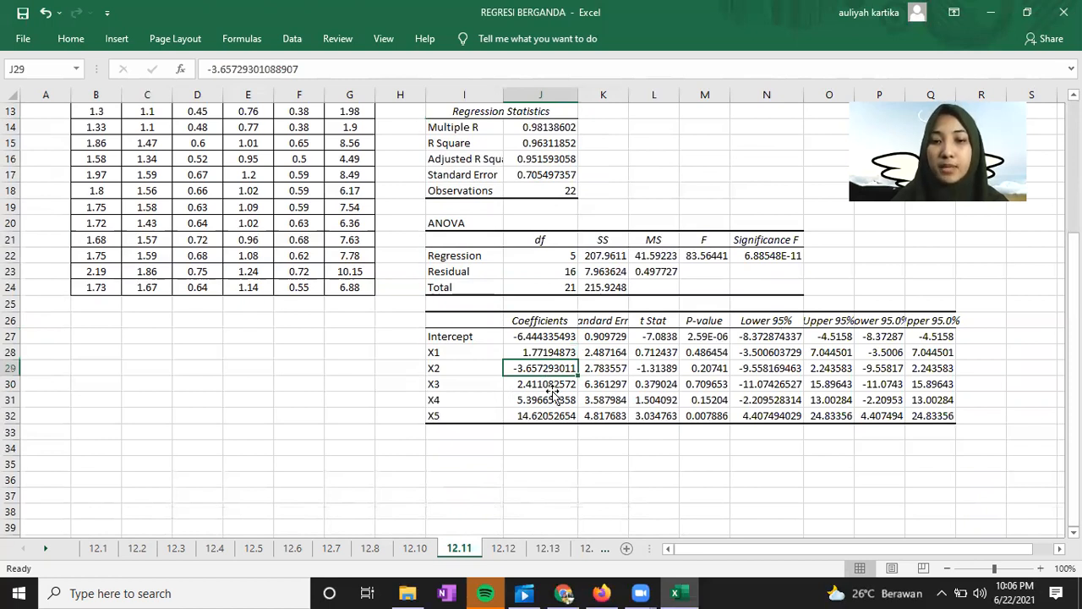
click(551, 395)
key(Up)
key(Down)
key(Down)
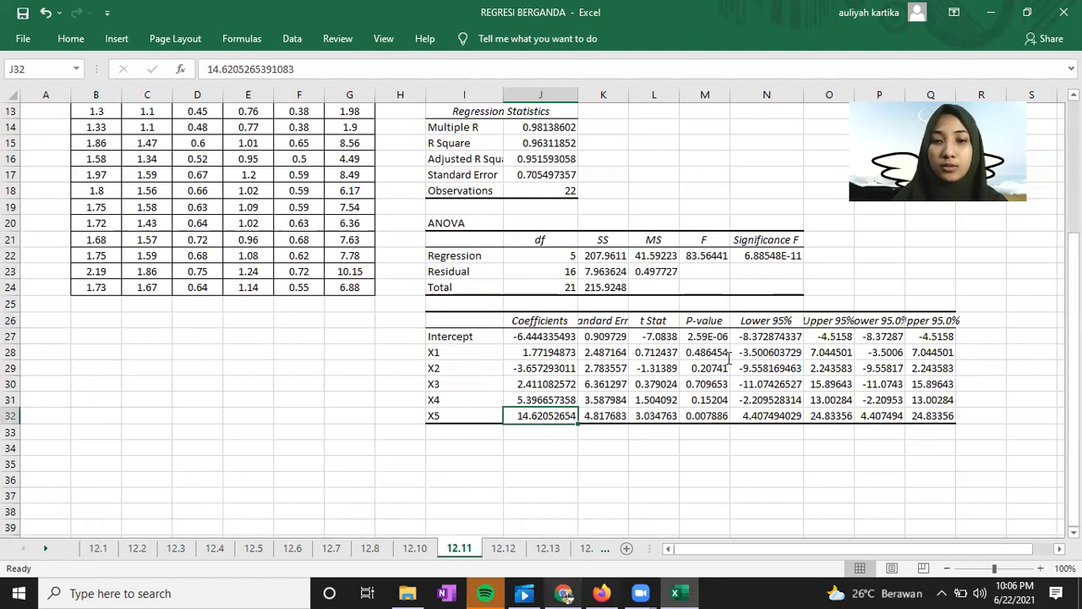
Switch to the statistics textbook PDF in Chrome and read exercise 12.12, its variable descriptions, data table and requested regression equation
key(alt+Tab)
scroll(651, 372, down, 3)
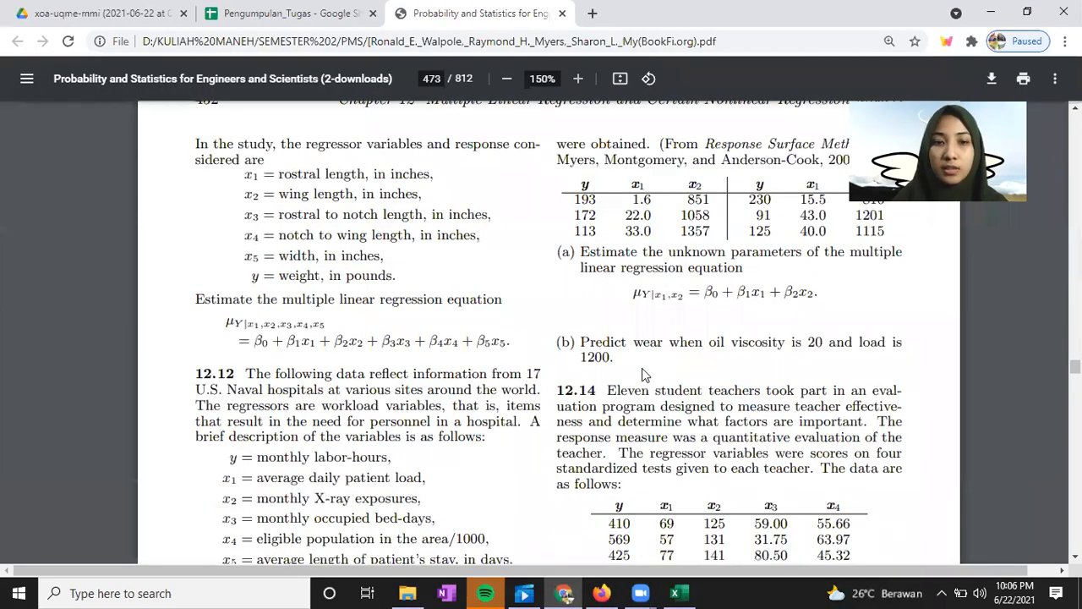
scroll(626, 373, up, 2)
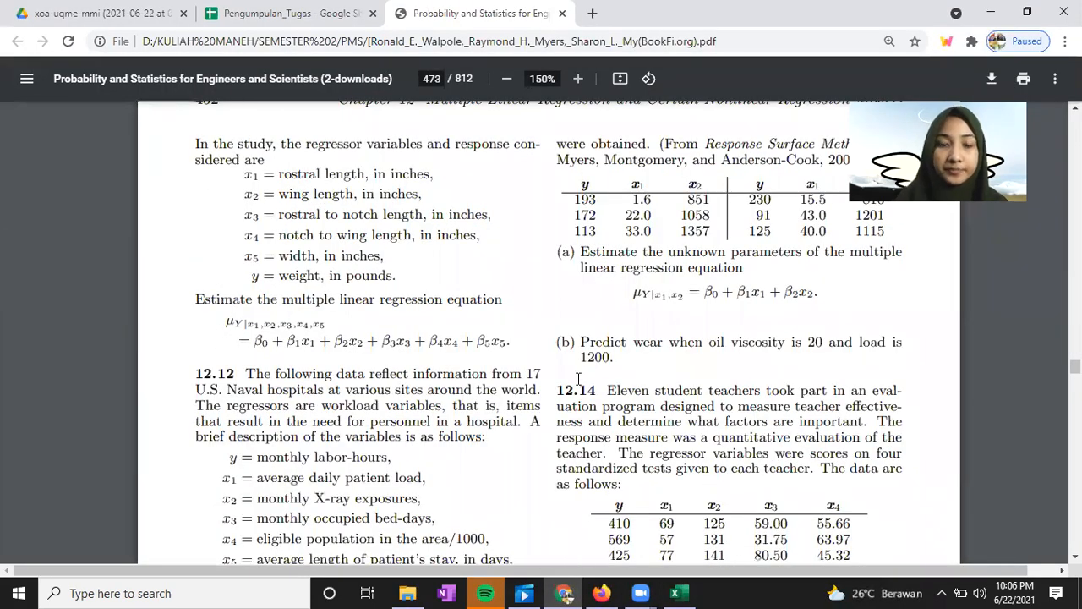
scroll(579, 378, down, 2)
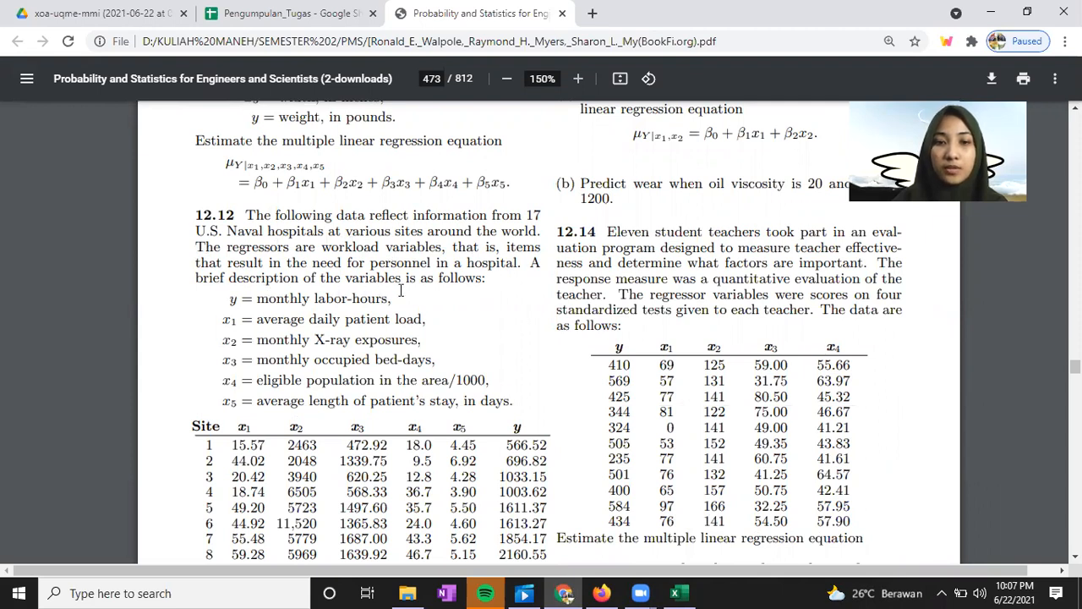
scroll(481, 290, down, 1)
scroll(456, 304, down, 1)
scroll(433, 323, up, 1)
scroll(432, 324, down, 1)
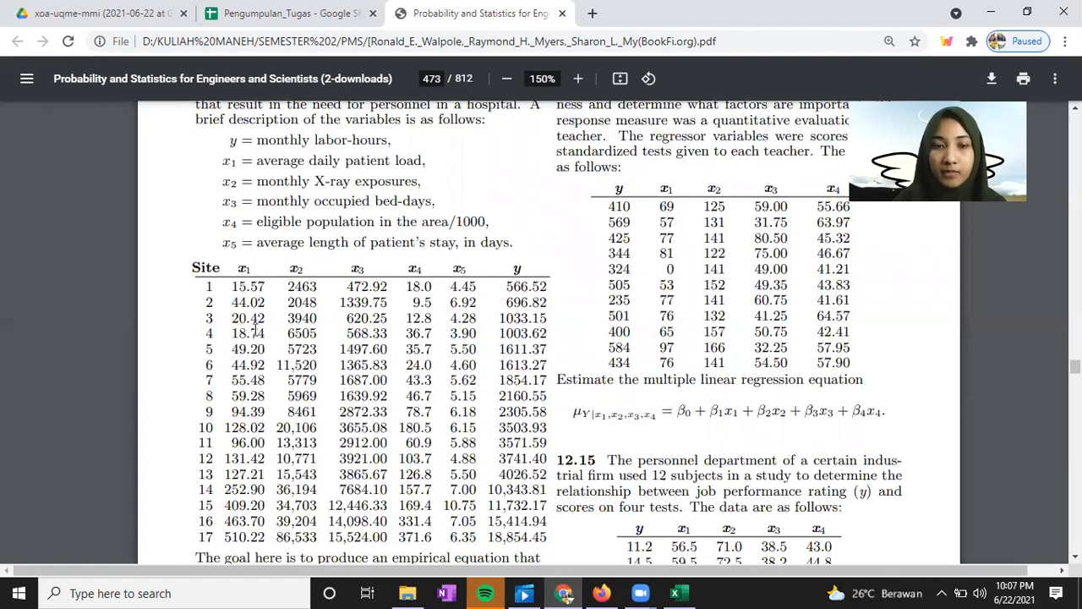
scroll(510, 328, down, 2)
scroll(517, 324, down, 1)
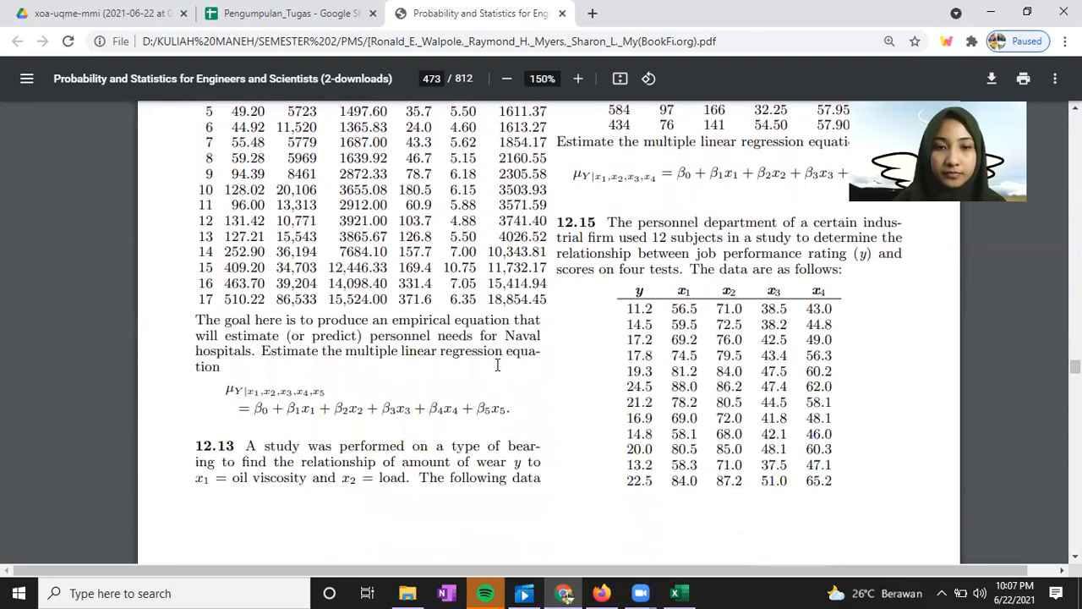
scroll(511, 355, up, 2)
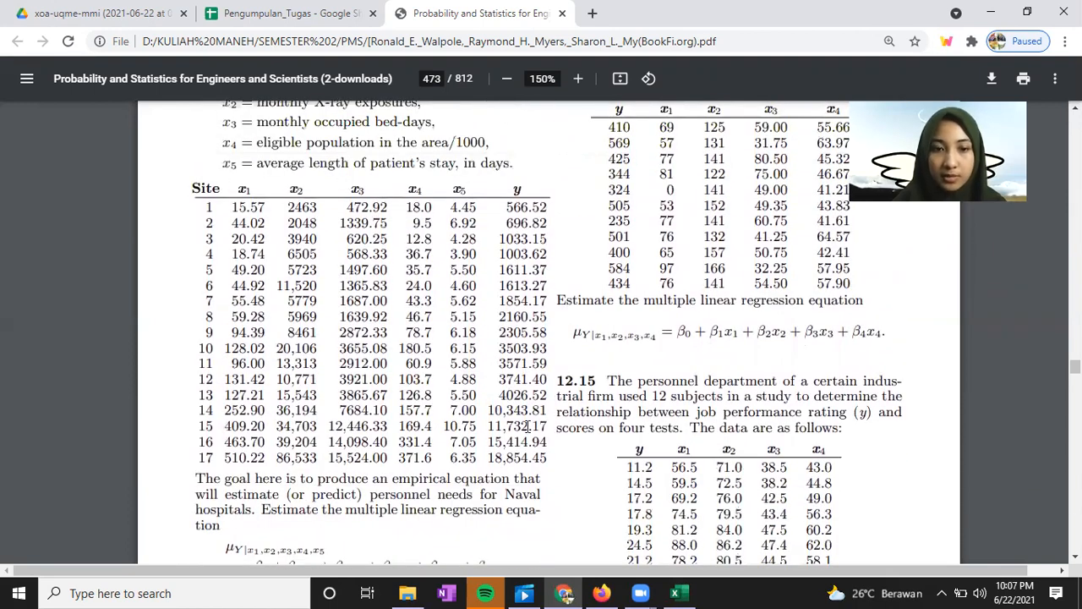
scroll(210, 466, down, 1)
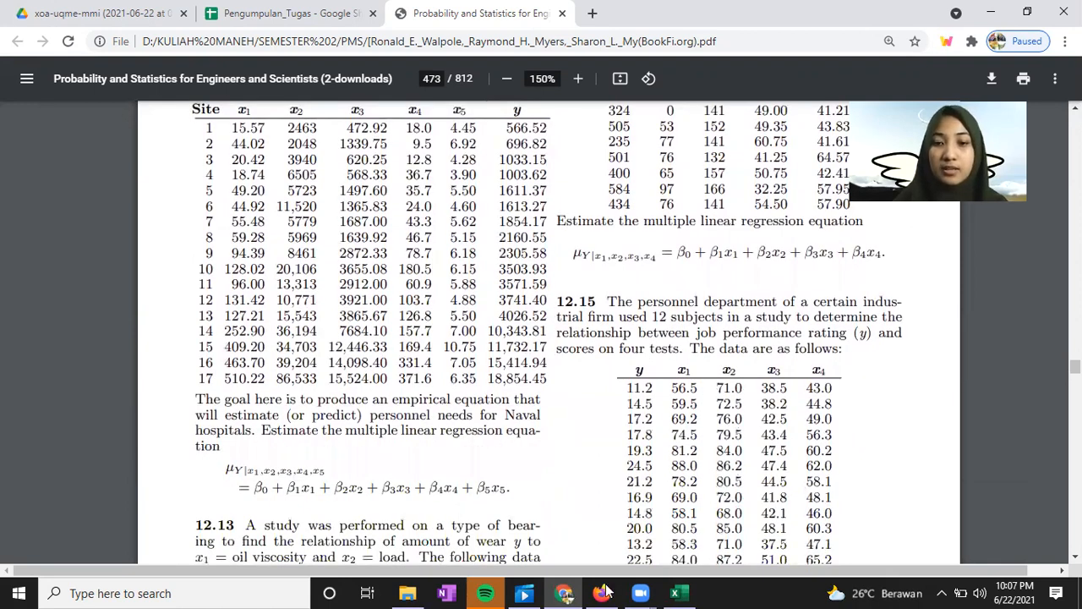
Switch back to the REGRESI BERGANDA workbook in Excel and open the 12.12 sheet's data table
mouse_move(667, 590)
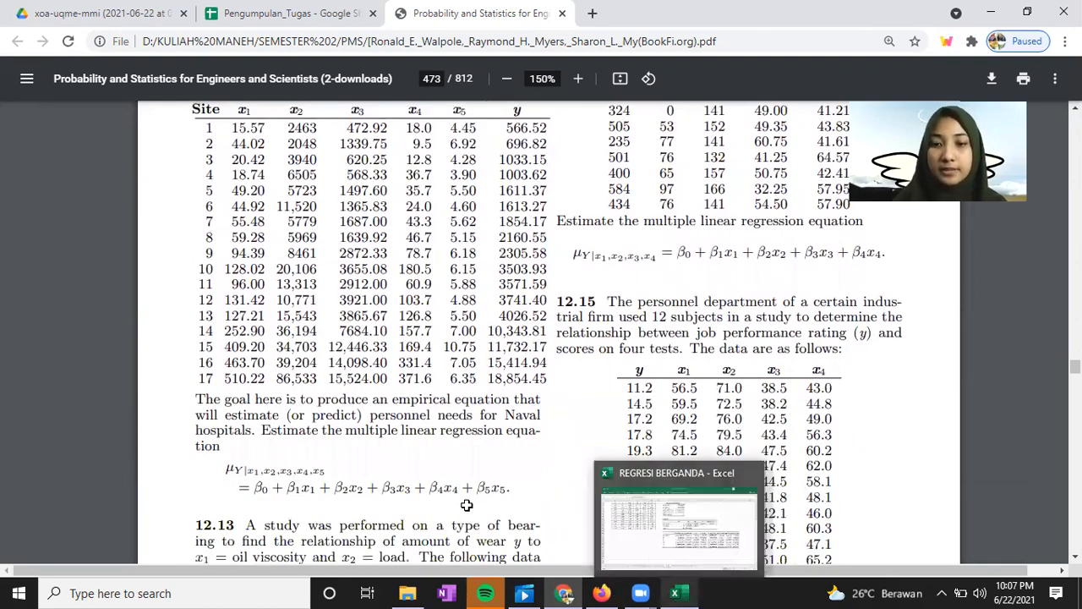
click(676, 525)
key(ctrl+Page_Down)
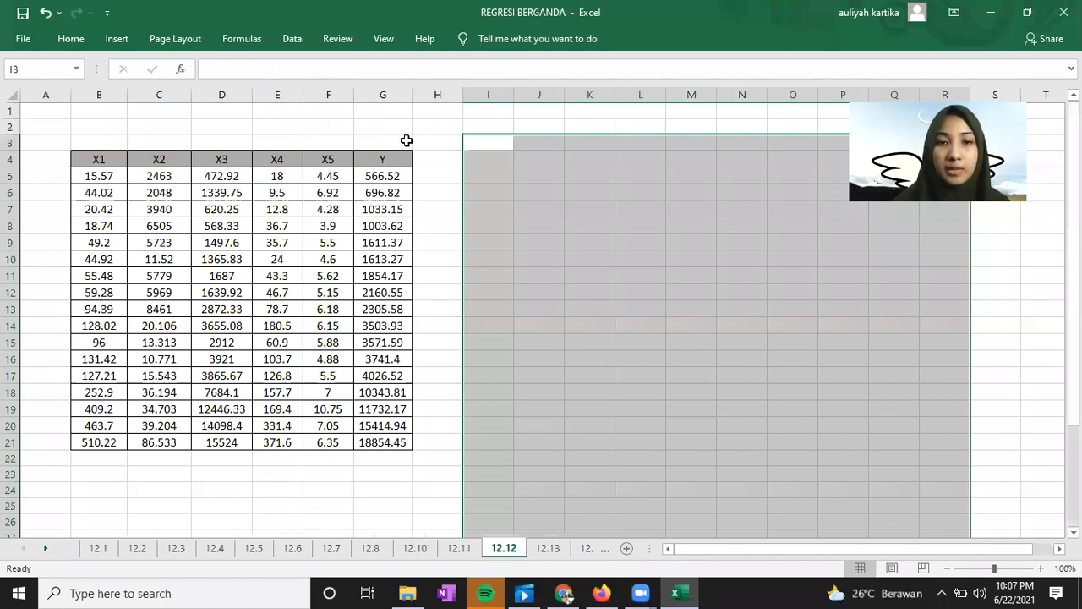
click(136, 225)
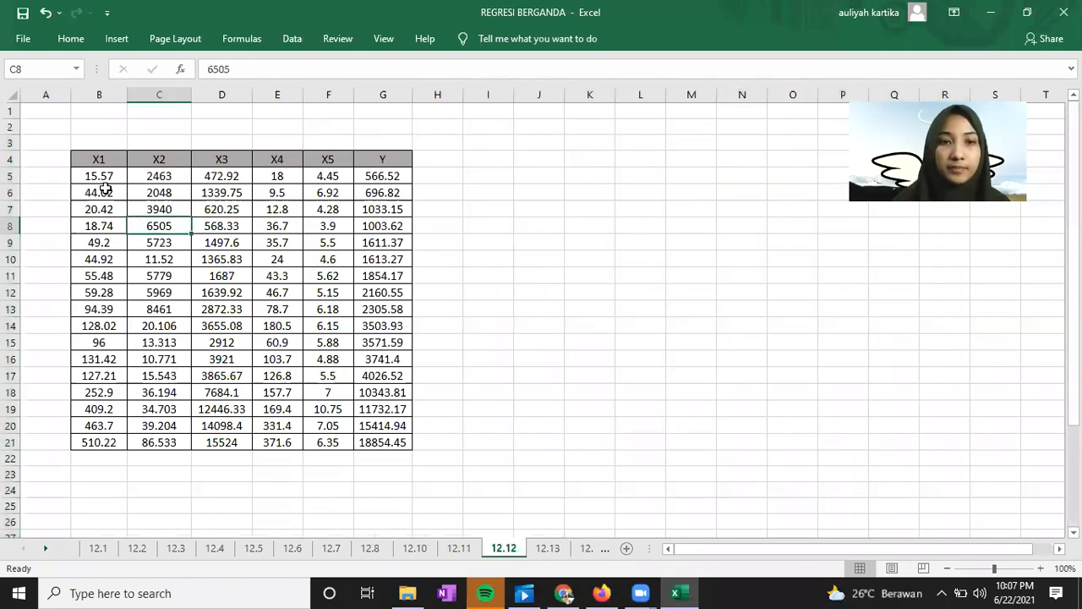
Start a Correlation analysis from the Data Analysis tools and set its input range to B4:G21
click(293, 42)
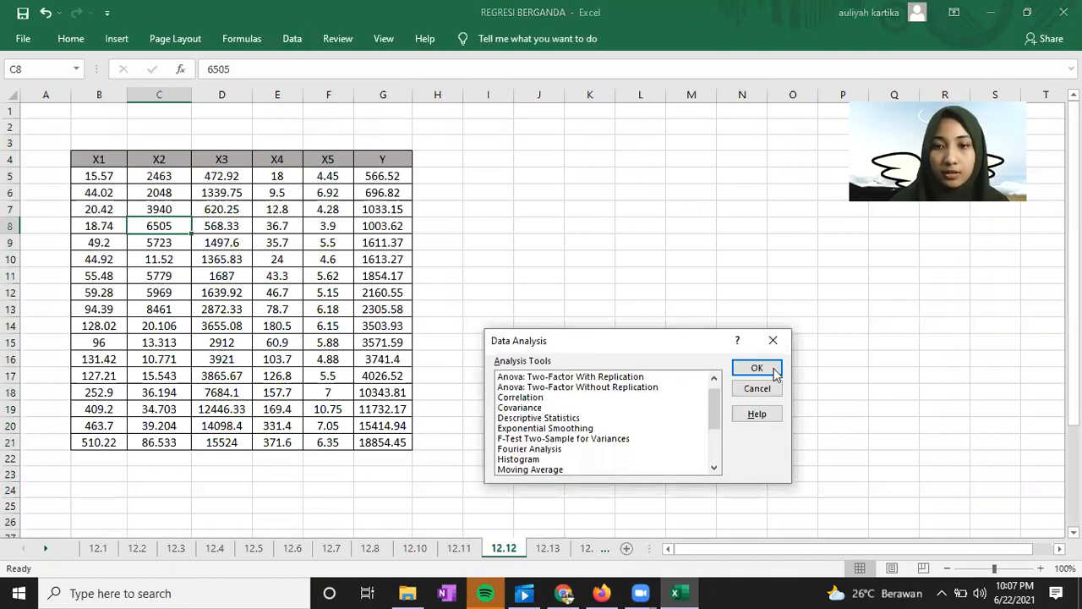
key(Return)
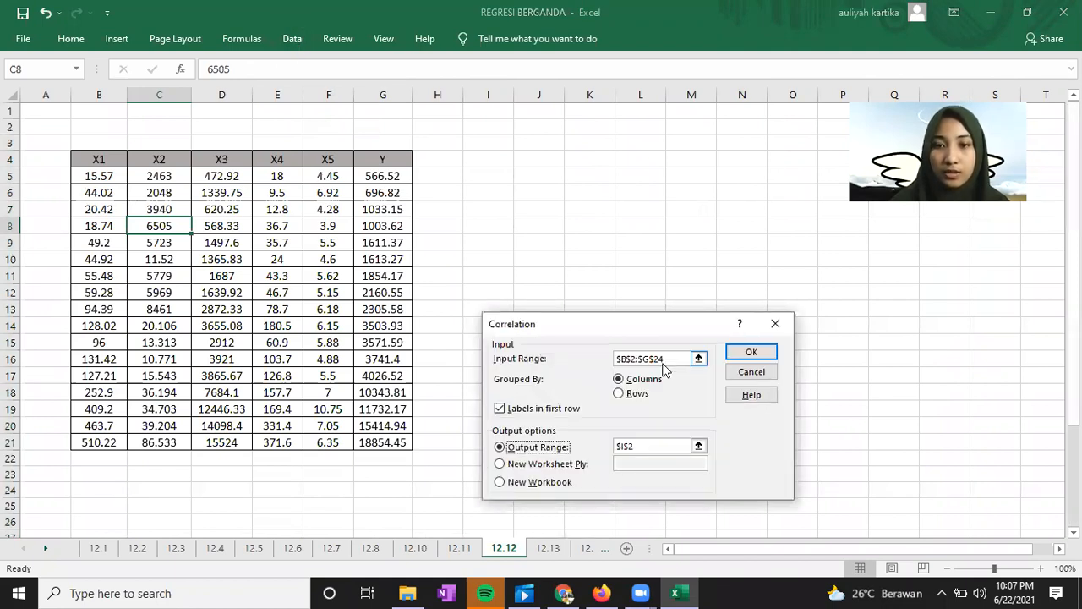
drag(668, 361, 607, 363)
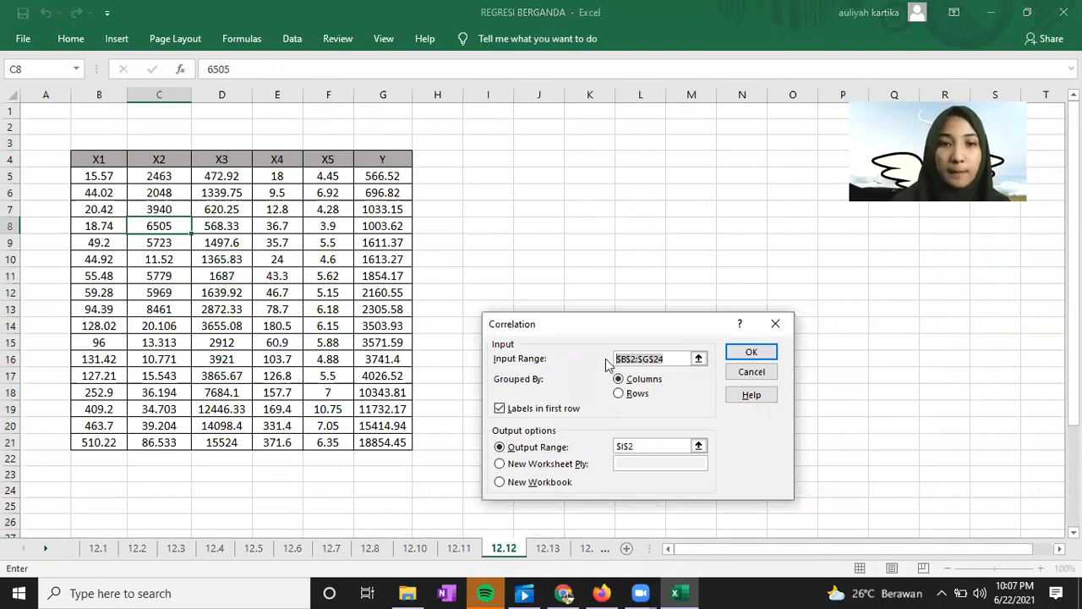
key(BackSpace)
drag(99, 159, 379, 442)
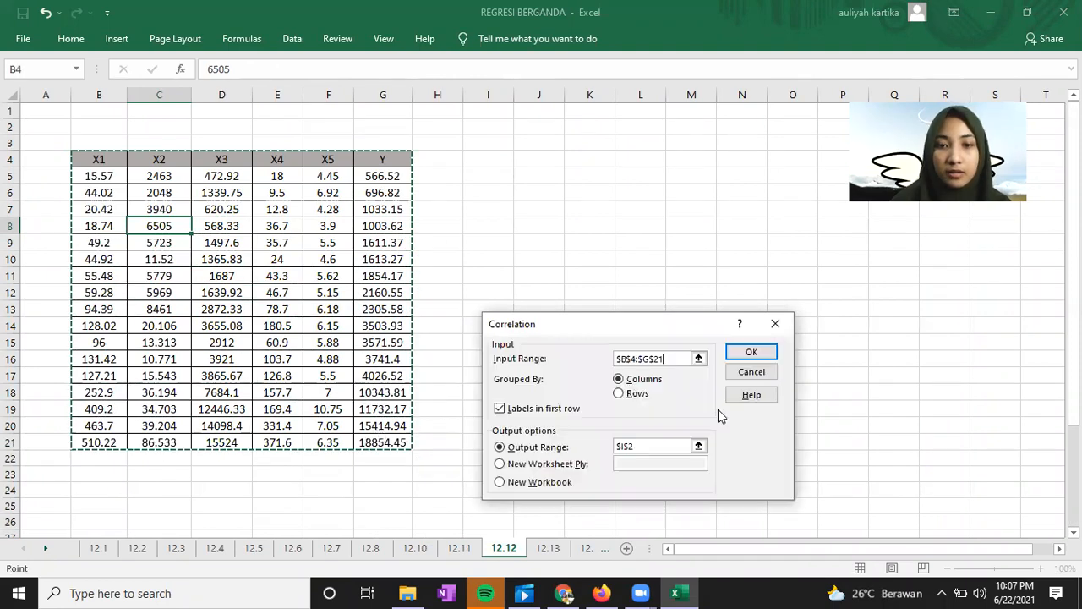
Set the correlation's output range to J4 and run the analysis
click(652, 444)
drag(644, 445, 616, 448)
key(BackSpace)
click(541, 162)
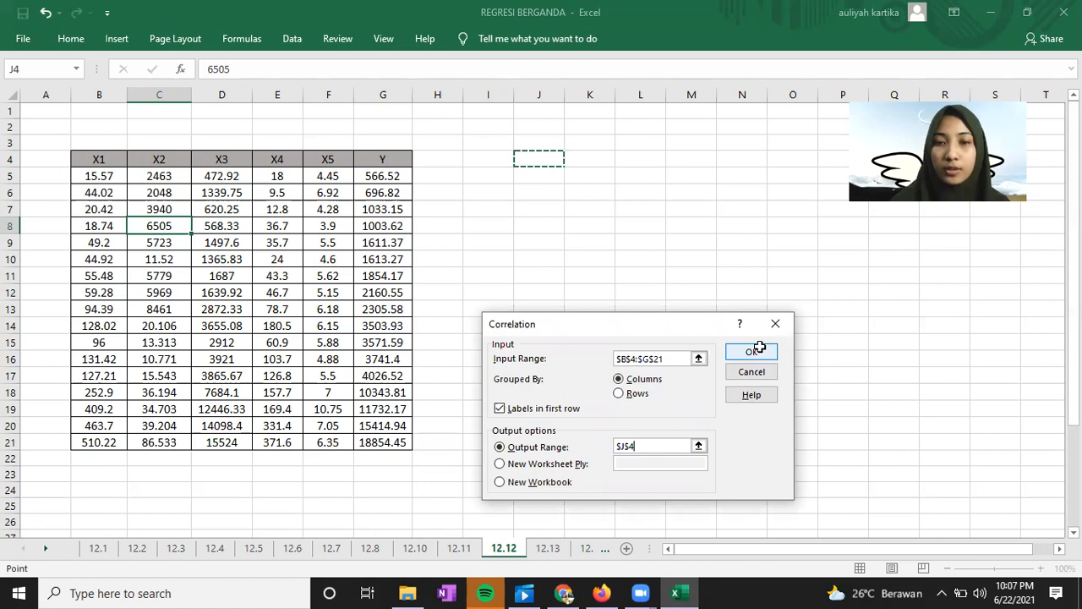
click(755, 351)
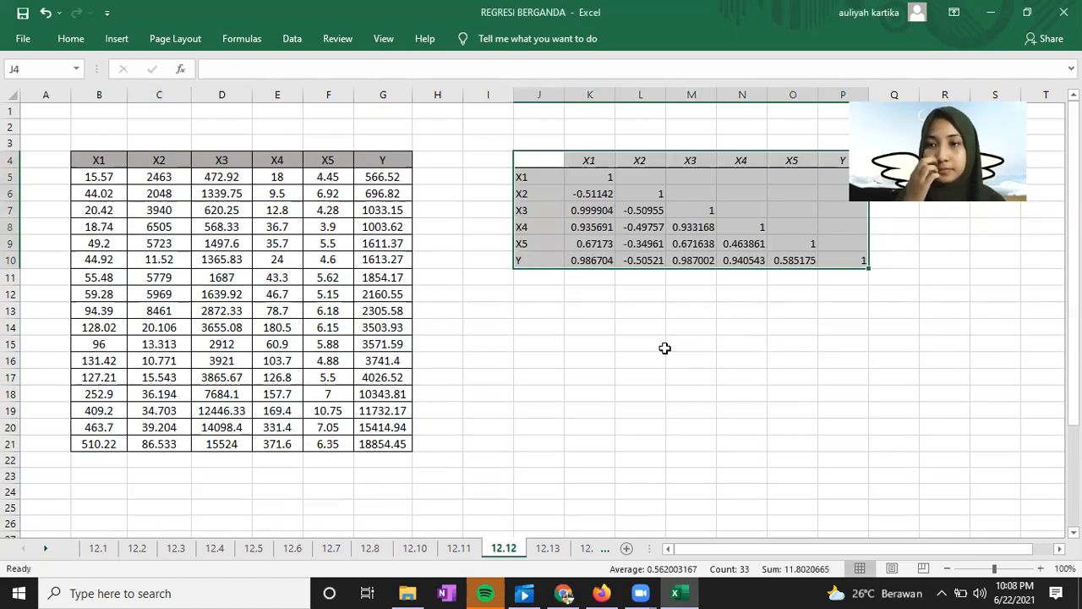
click(594, 323)
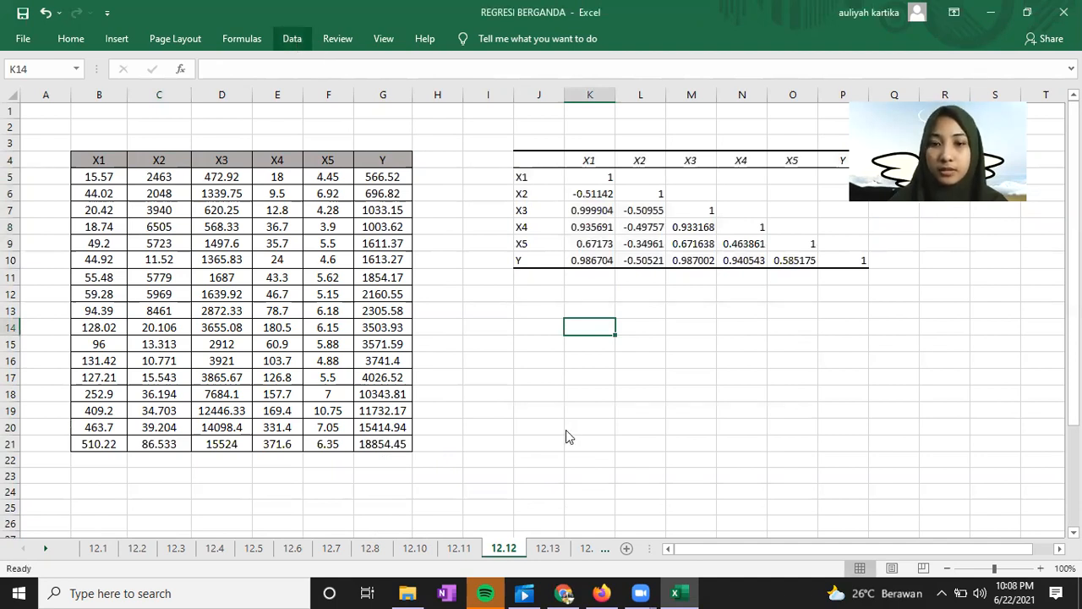
Start a Regression analysis from the Data Analysis tools with Y range G4:G21 and X range B4:F21
scroll(528, 427, down, 3)
click(529, 418)
click(758, 368)
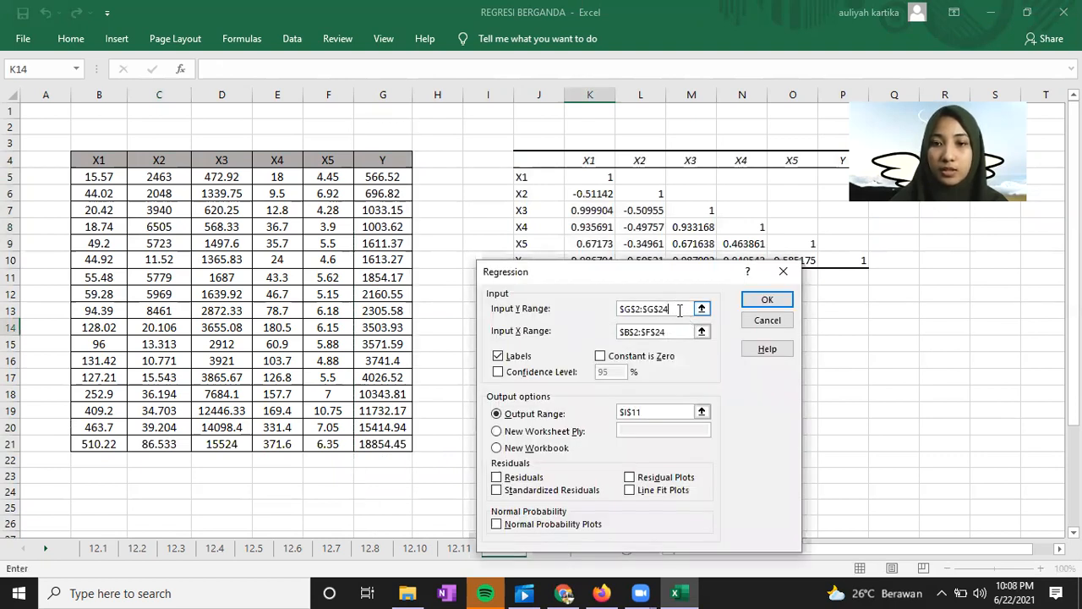
double_click(618, 310)
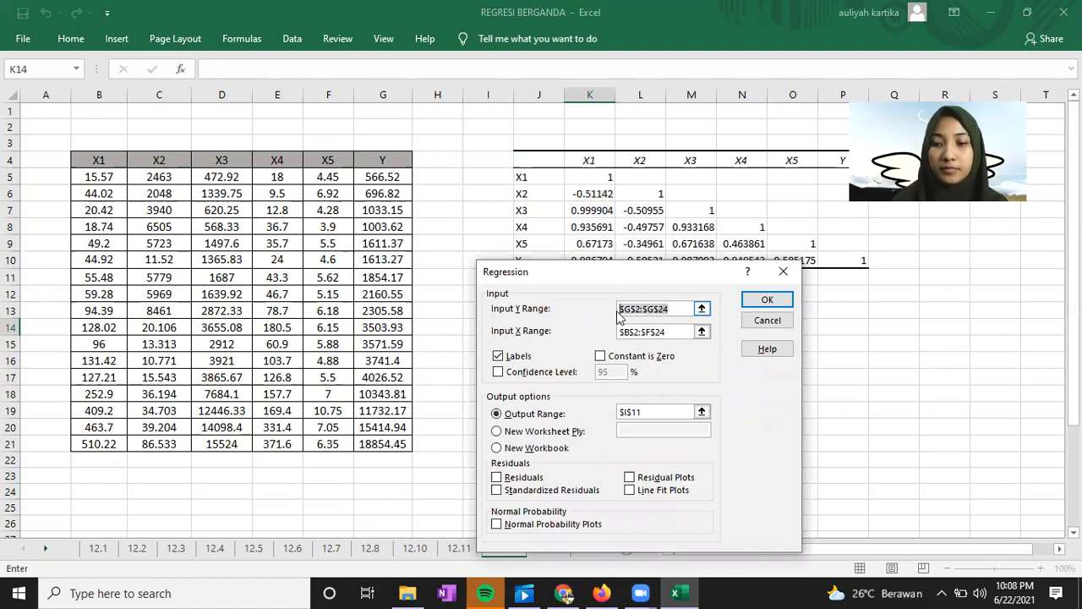
key(BackSpace)
click(392, 159)
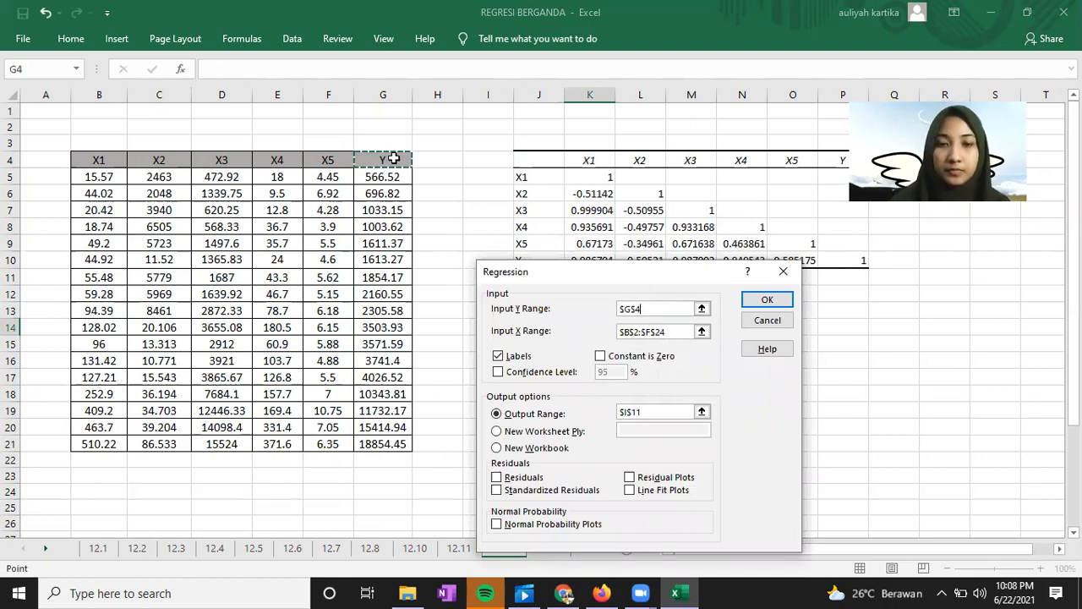
drag(383, 291, 396, 443)
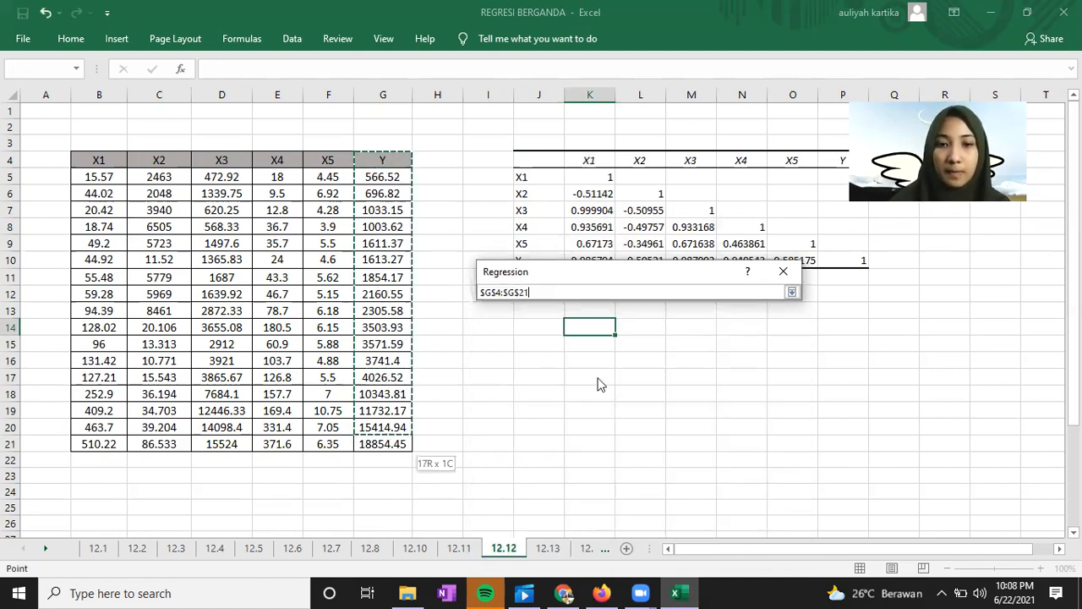
drag(644, 332, 615, 334)
key(BackSpace)
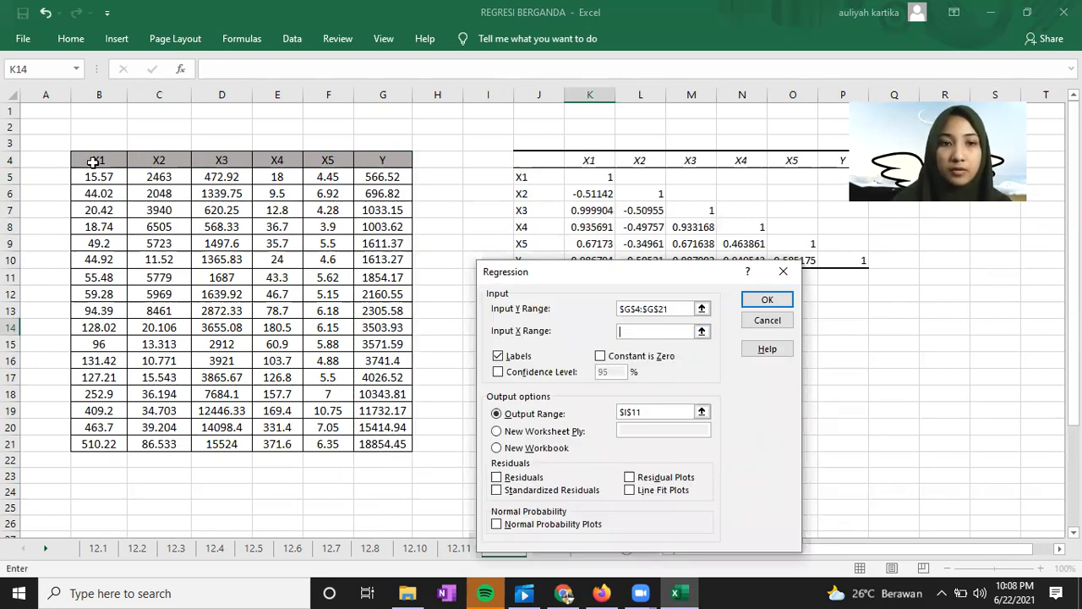
drag(99, 160, 314, 438)
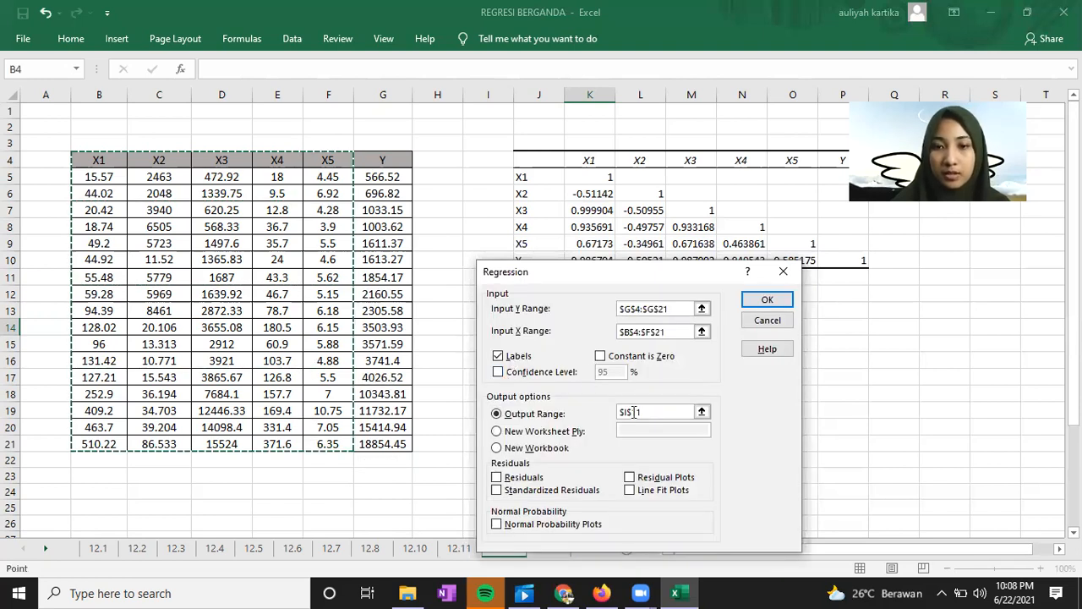
Set the regression's output range to J13, below the correlation matrix, and run the analysis
click(663, 412)
drag(674, 277, 326, 219)
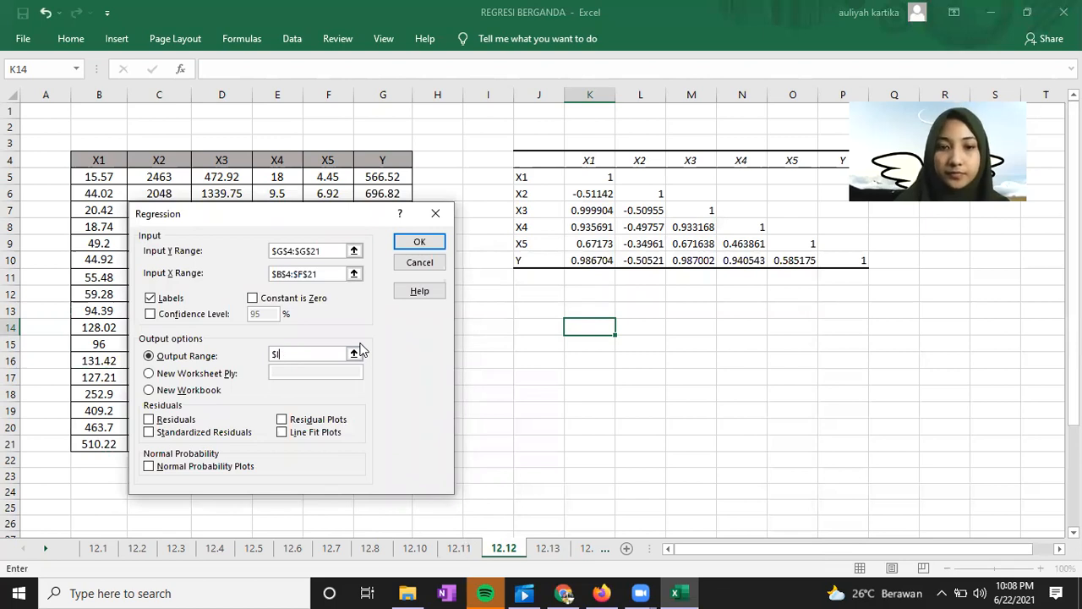
key(BackSpace)
key(BackSpace)
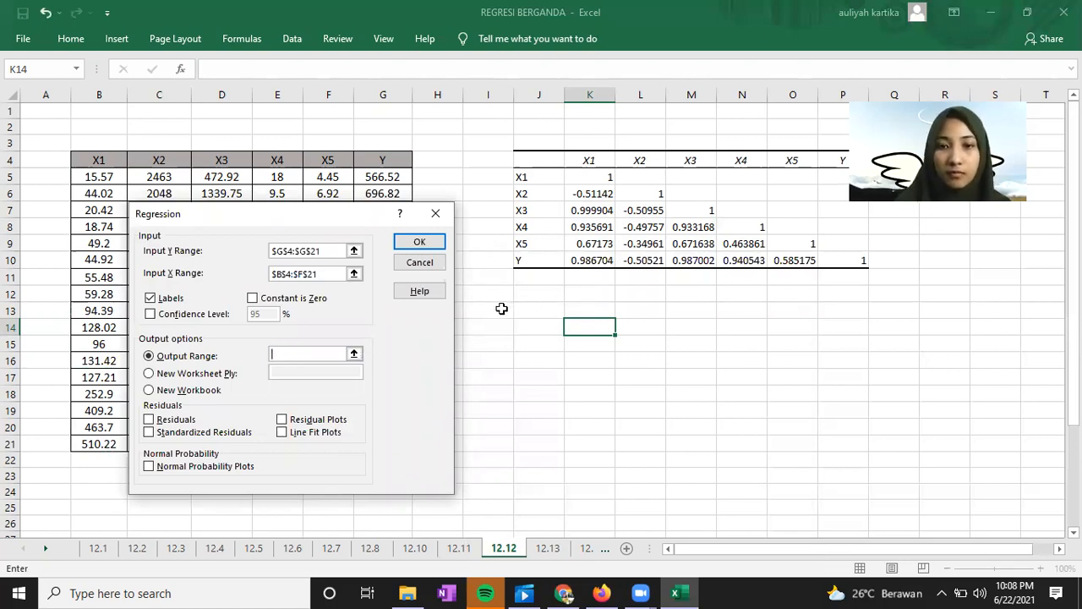
click(538, 310)
key(Return)
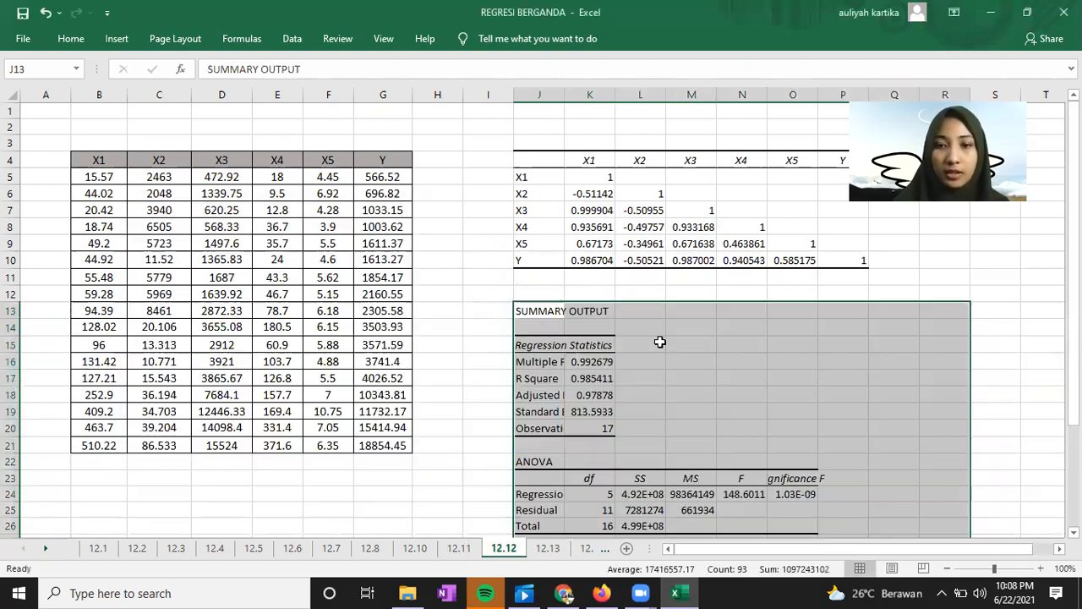
Widen column J to fit the row labels of the regression summary output
scroll(660, 341, down, 2)
scroll(562, 99, down, 1)
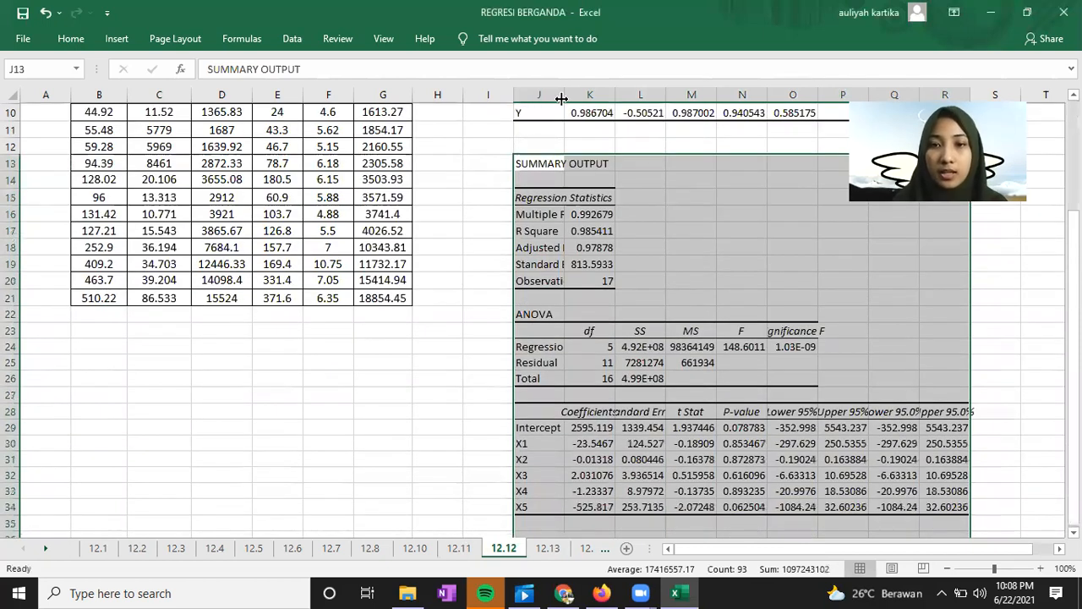
scroll(566, 95, up, 1)
drag(567, 96, 688, 113)
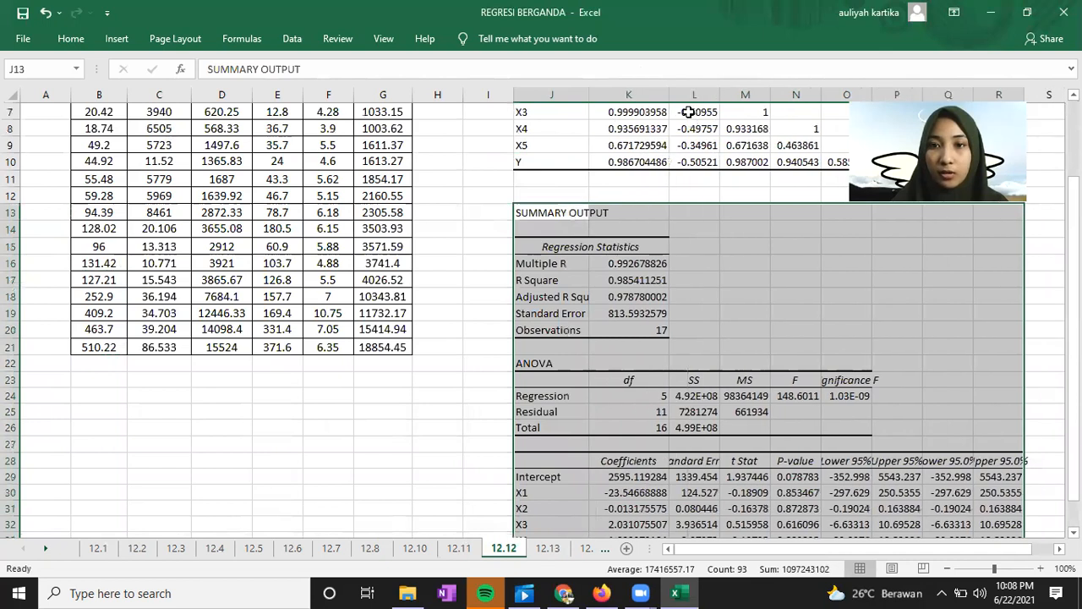
click(488, 329)
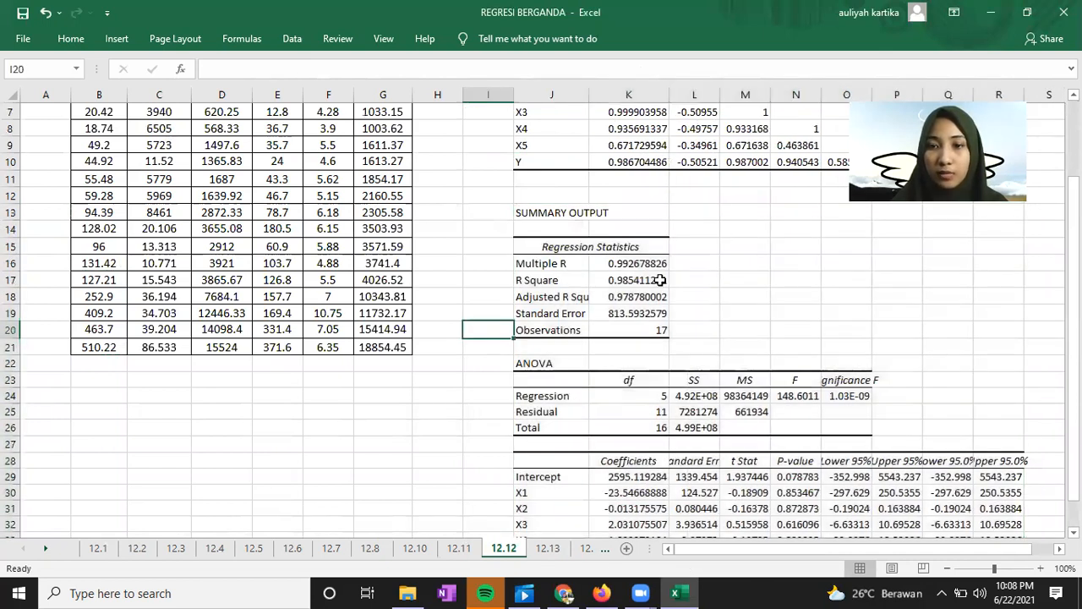
Widen columns N and O to fit the ANOVA table's F statistic and Significance F heading
click(637, 279)
scroll(643, 347, down, 1)
scroll(641, 345, down, 1)
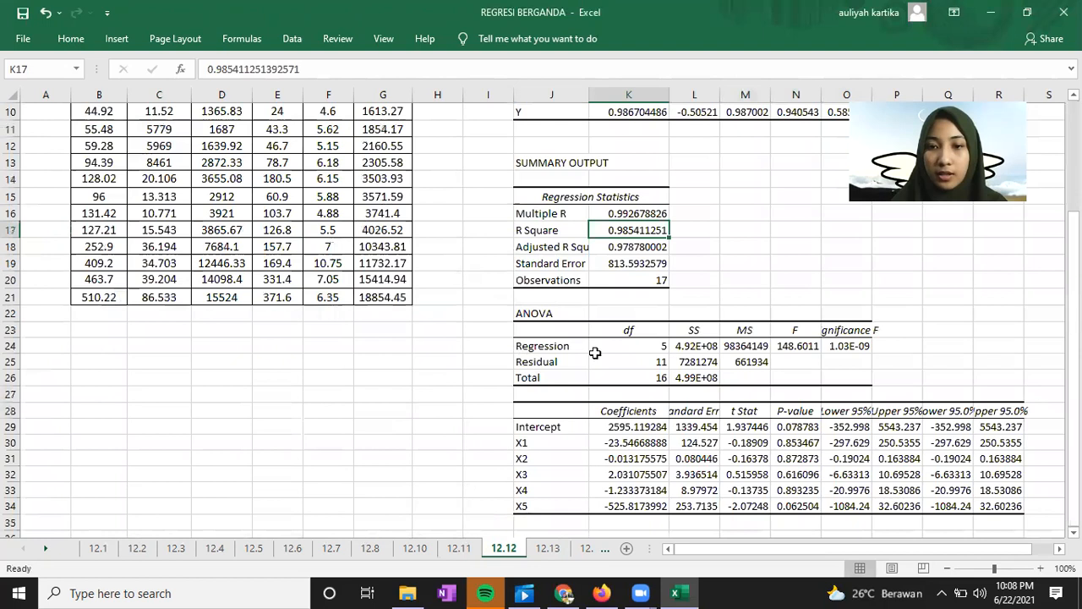
click(660, 378)
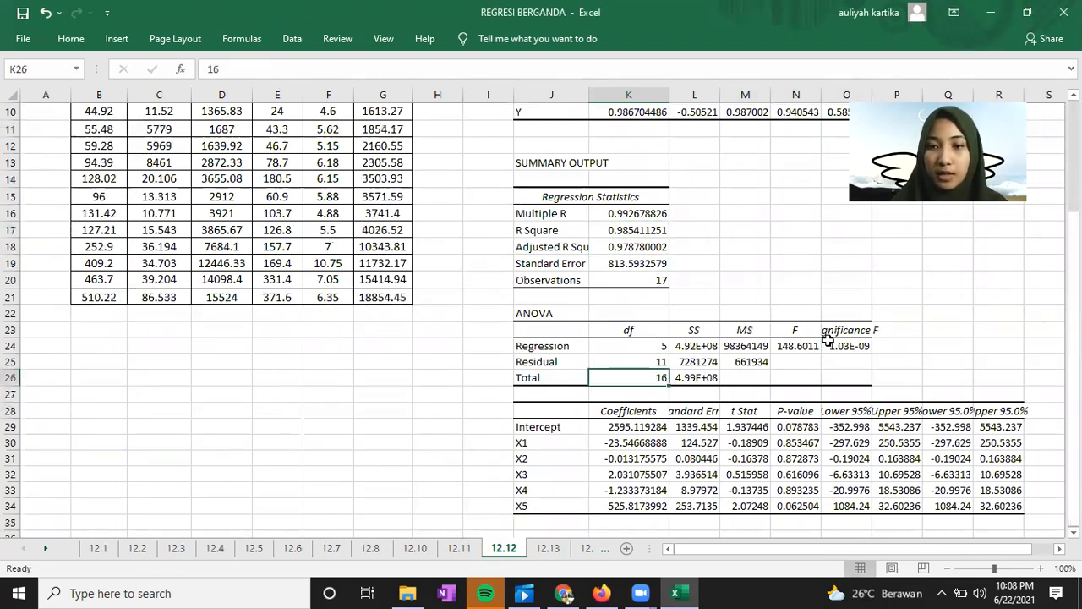
click(800, 344)
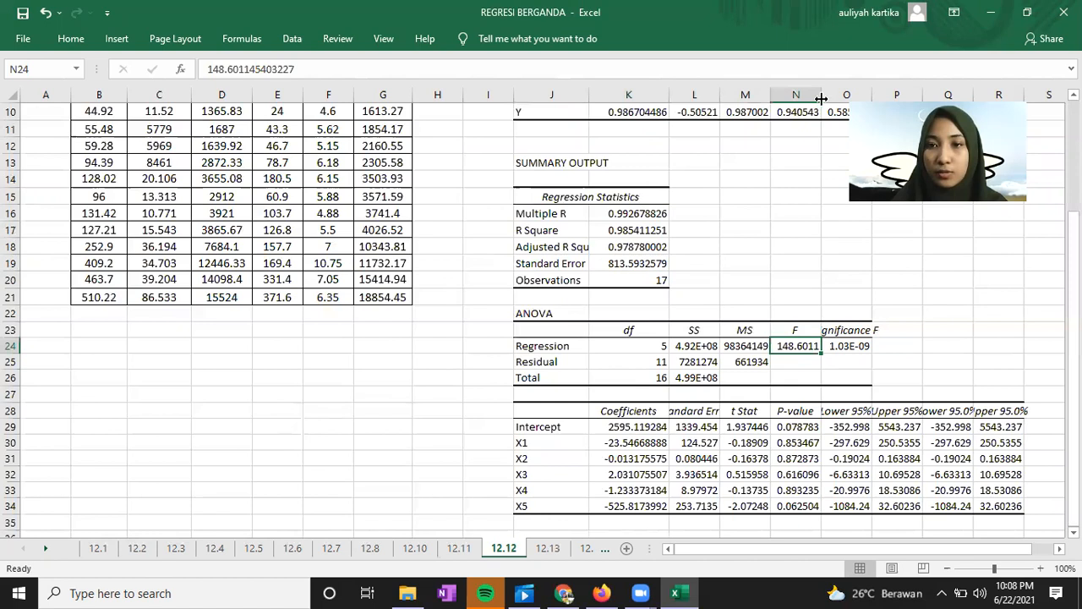
drag(839, 93, 868, 345)
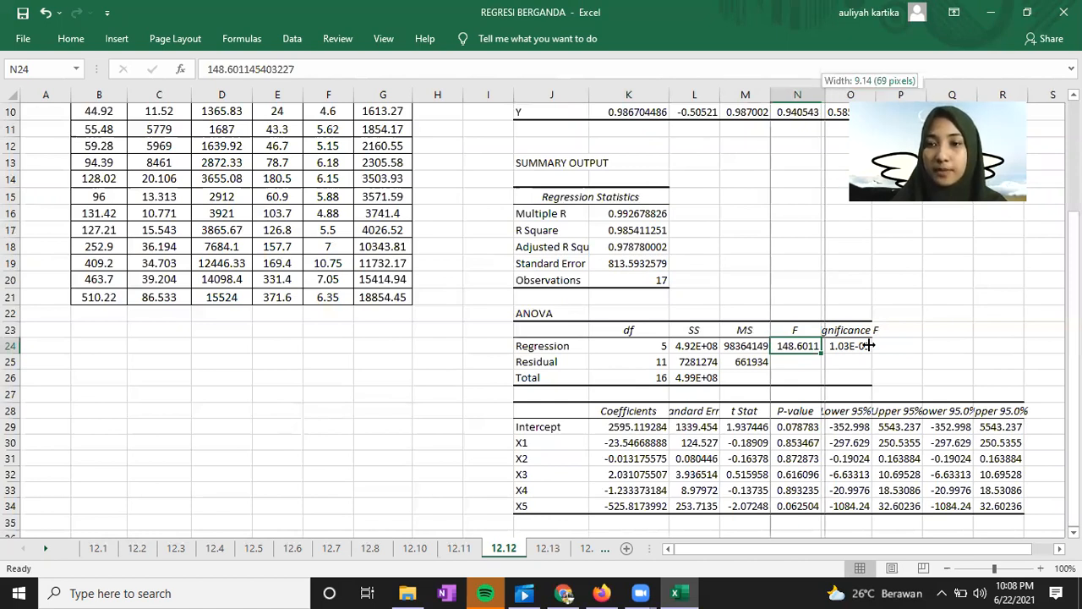
click(866, 333)
drag(897, 93, 938, 92)
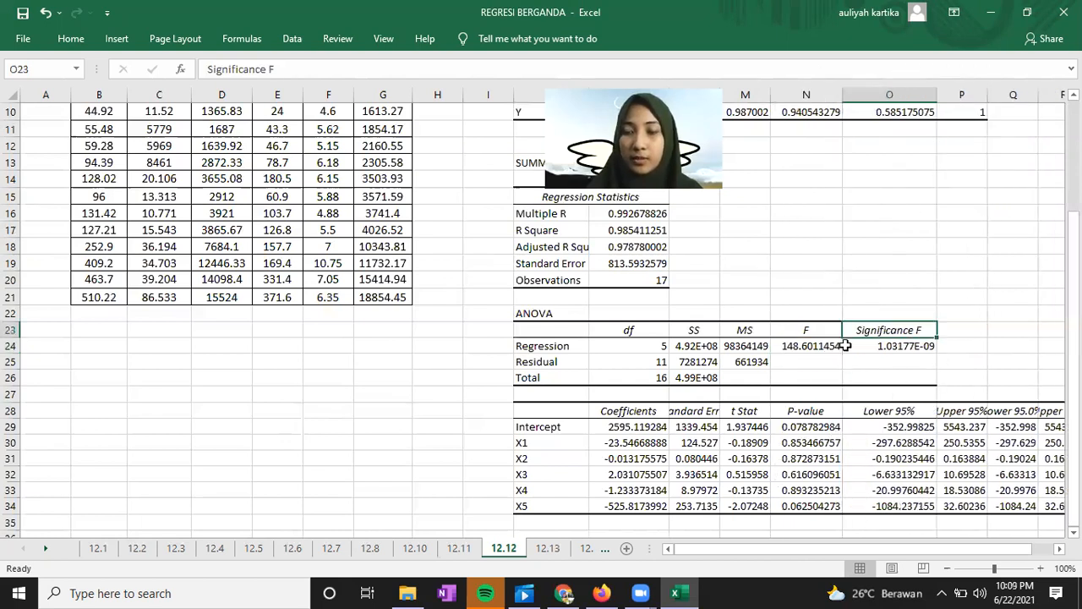
Examine the regression coefficients for the intercept and X1 through X5 to form the 12.12 equation
drag(744, 555, 783, 550)
scroll(587, 362, down, 1)
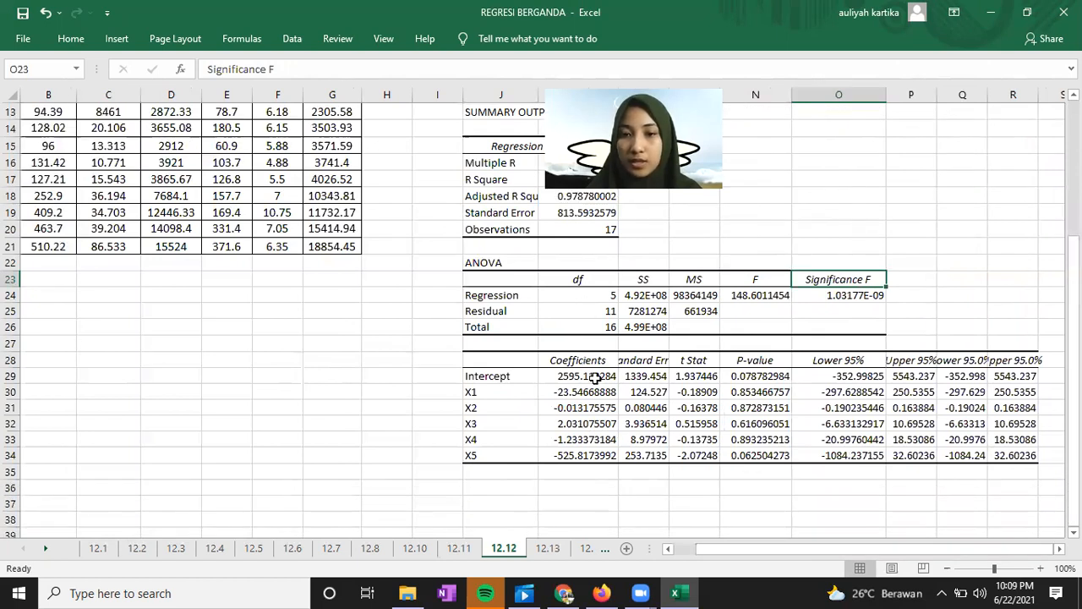
click(550, 378)
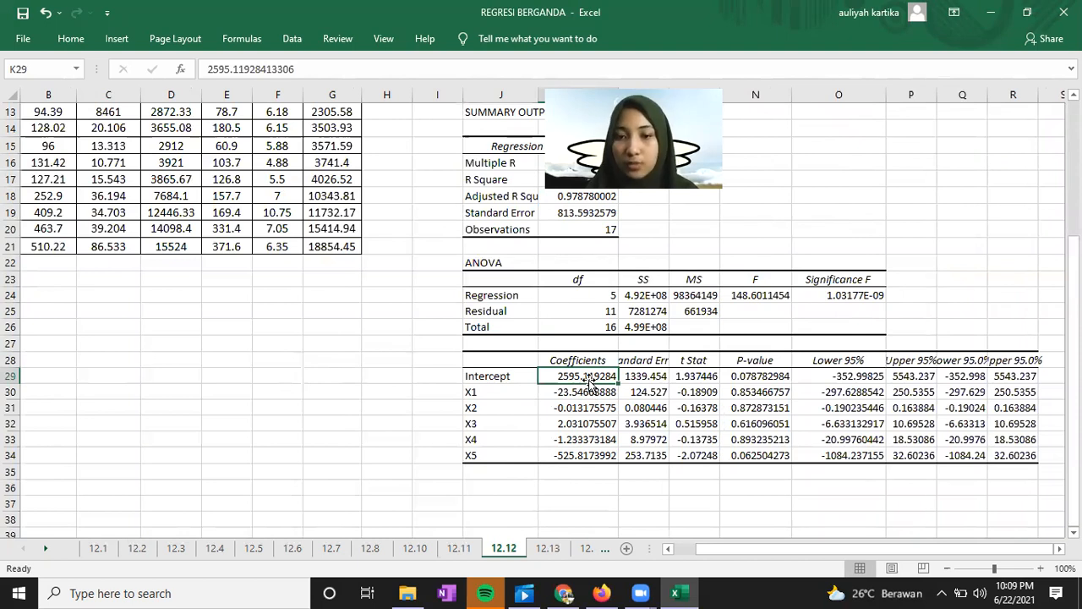
click(587, 396)
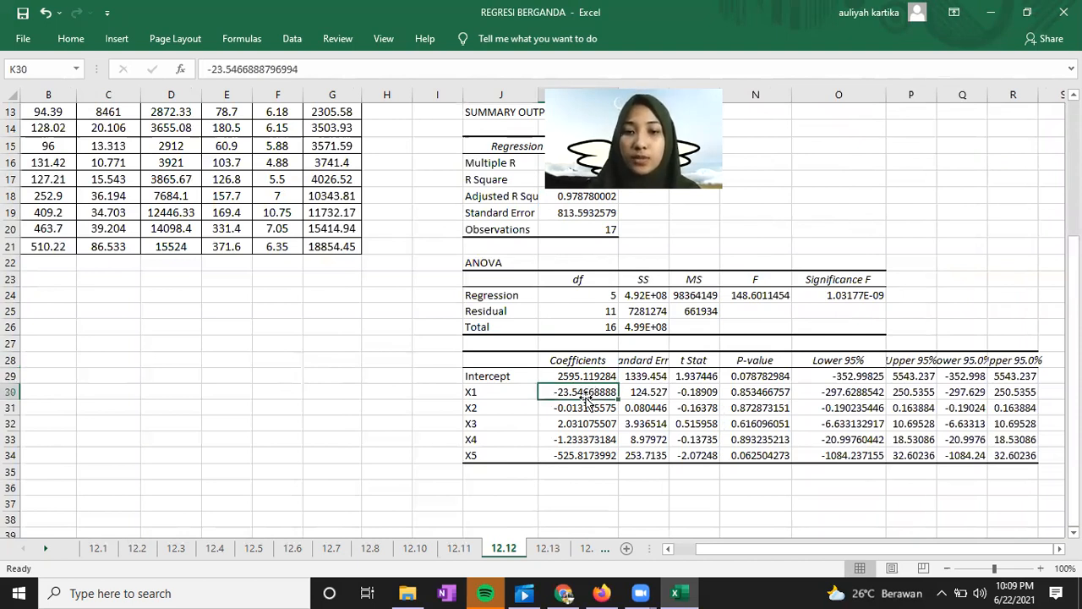
click(597, 408)
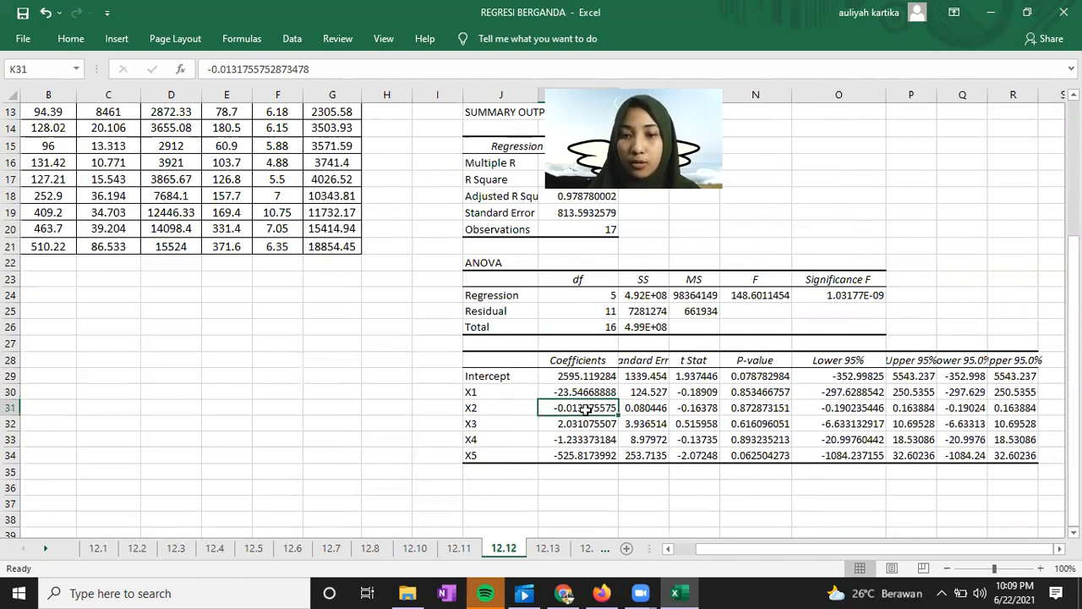
click(589, 424)
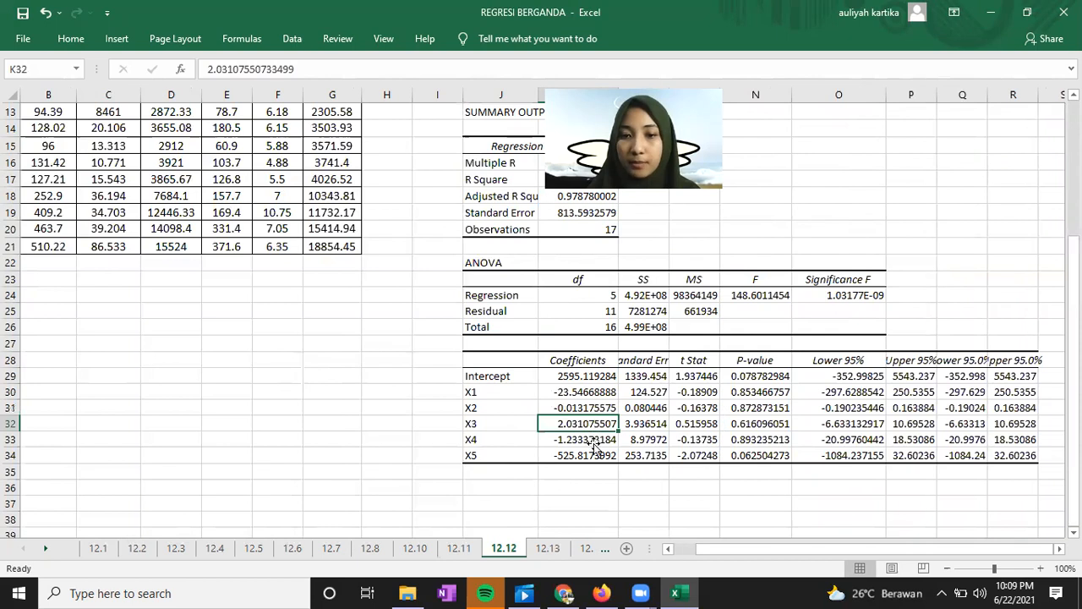
click(597, 446)
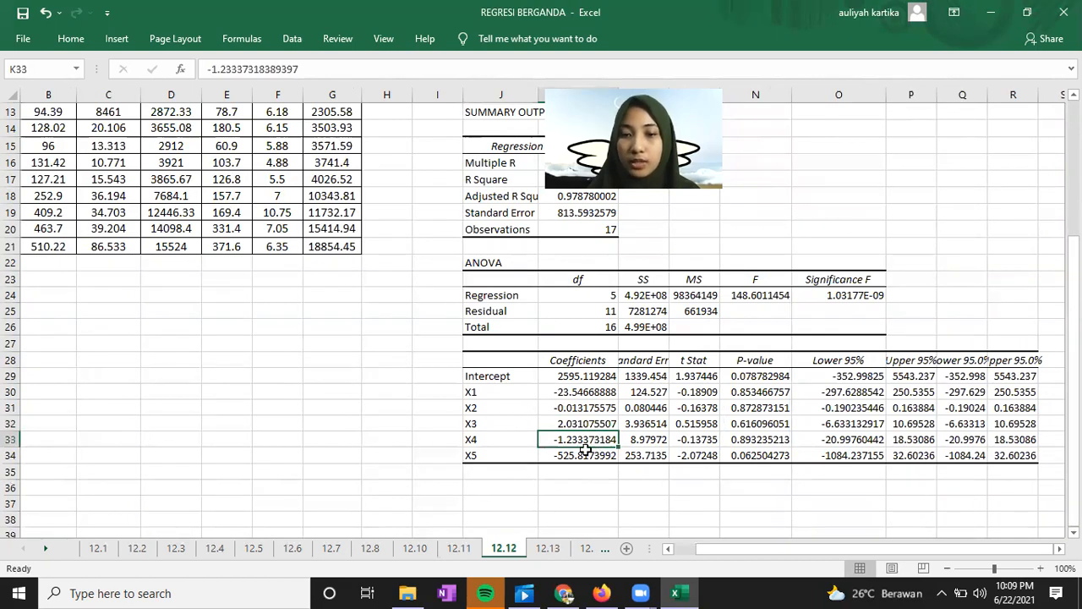
click(589, 459)
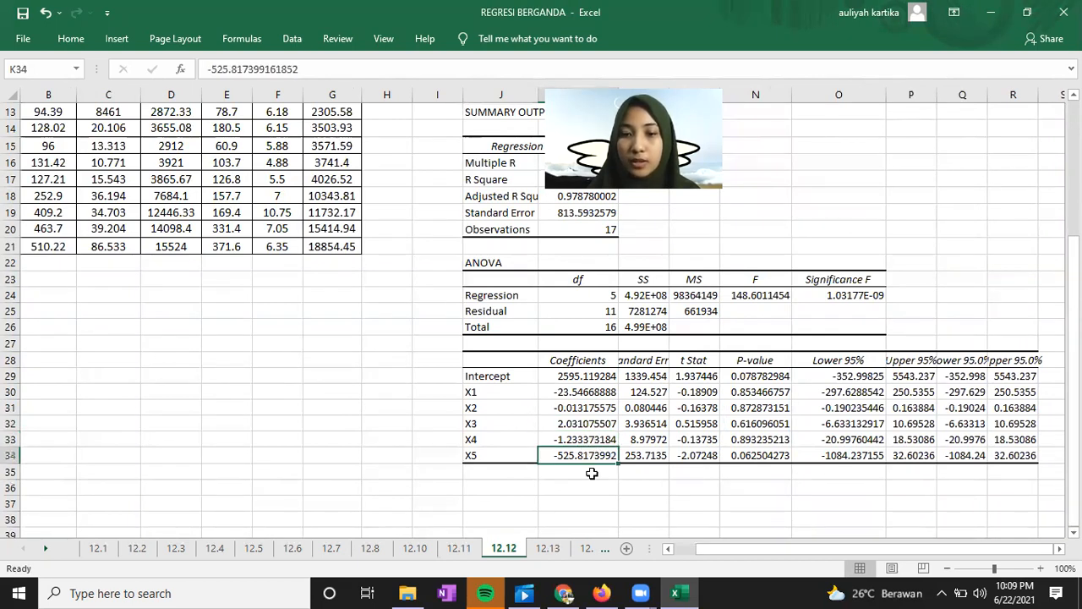
scroll(592, 471, up, 2)
scroll(592, 471, down, 1)
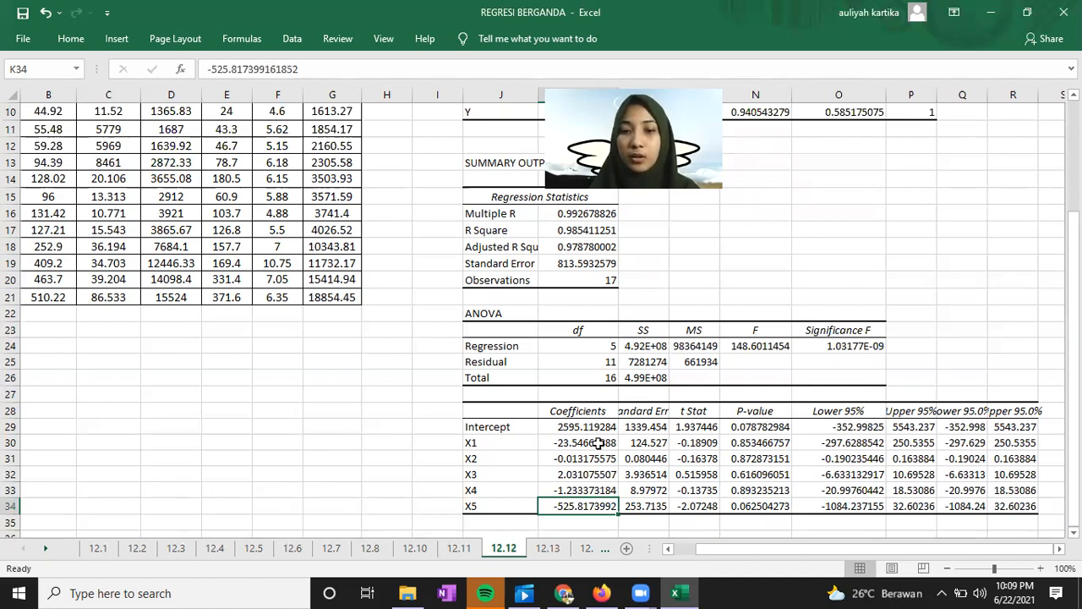
click(598, 430)
click(601, 445)
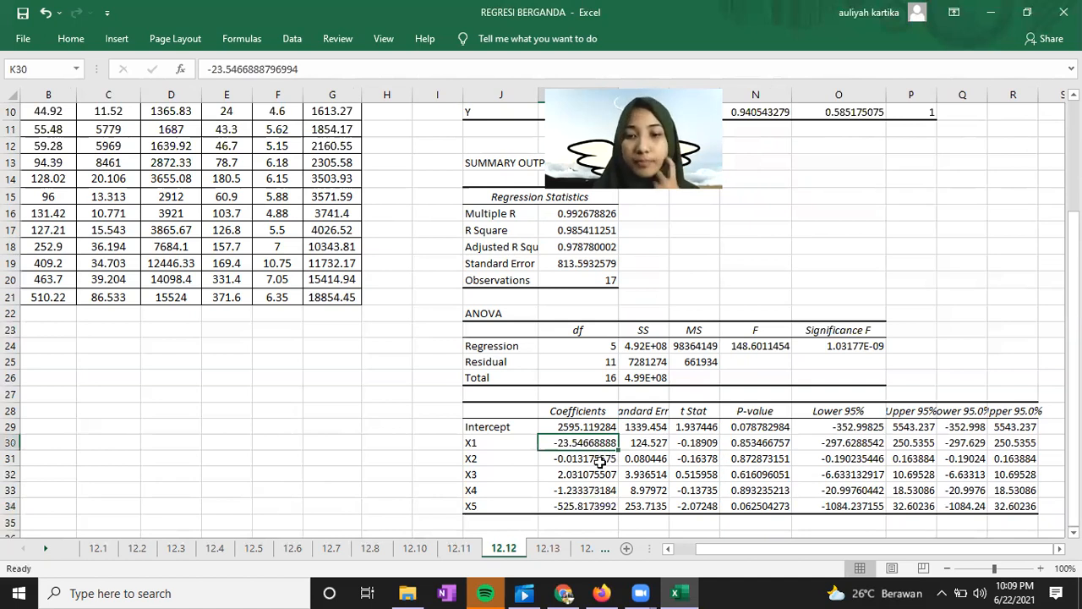
click(601, 461)
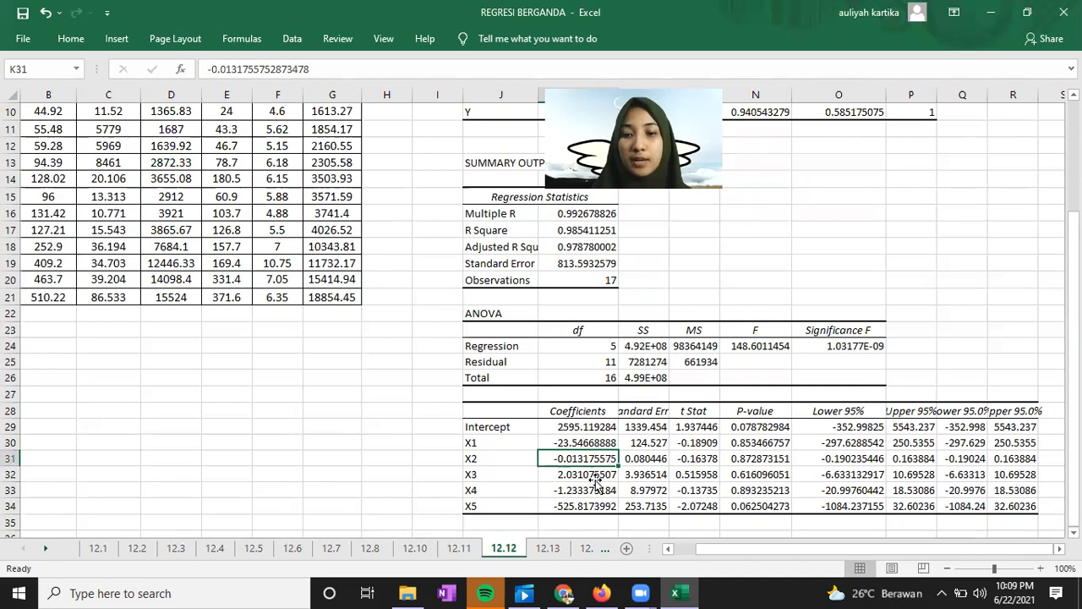
click(597, 476)
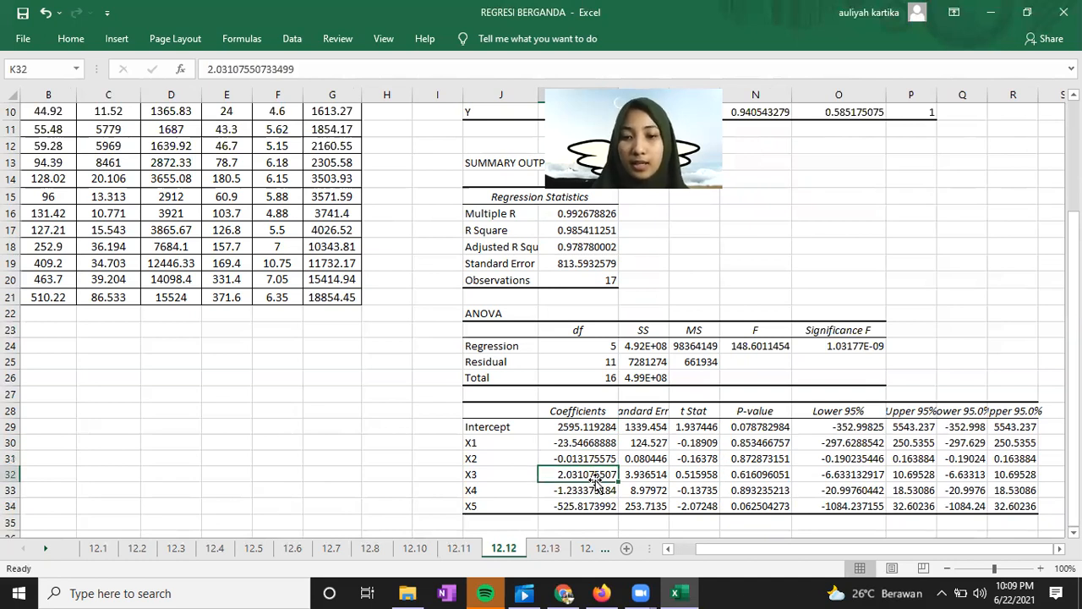
click(585, 494)
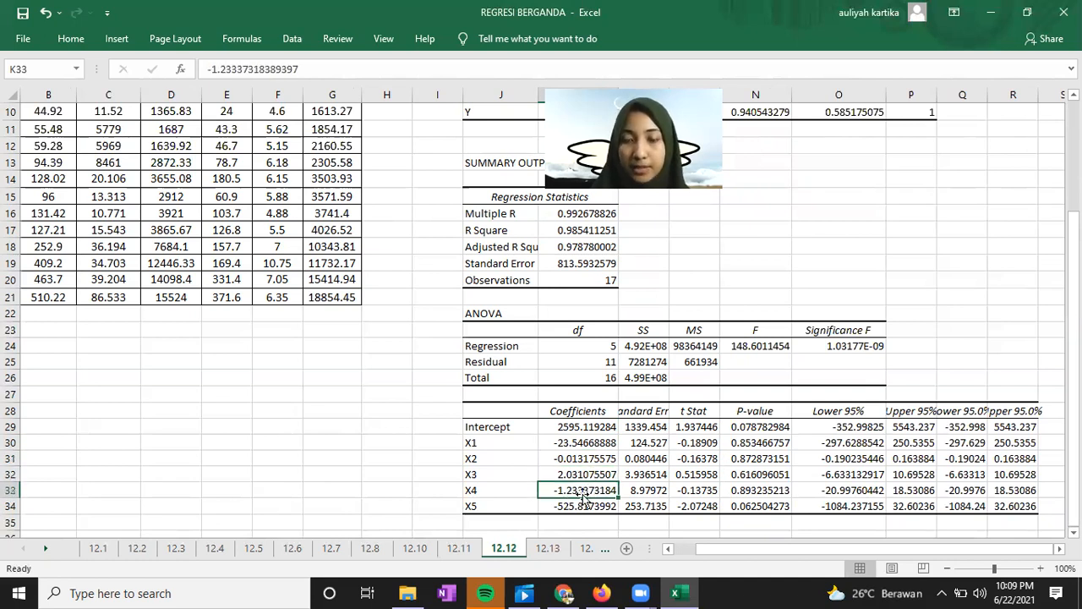
click(587, 506)
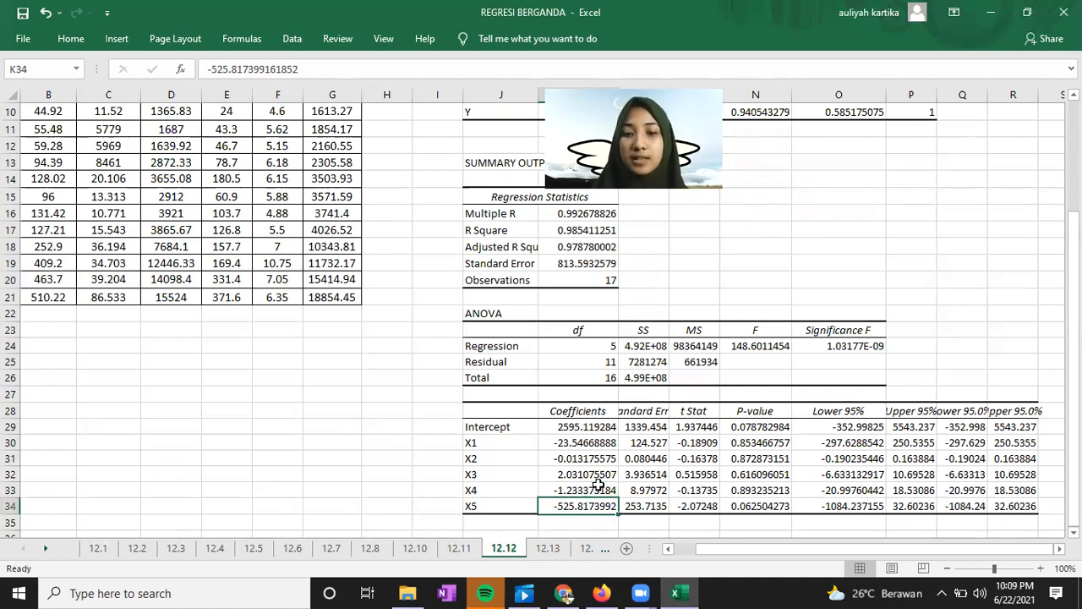
scroll(550, 557, down, 1)
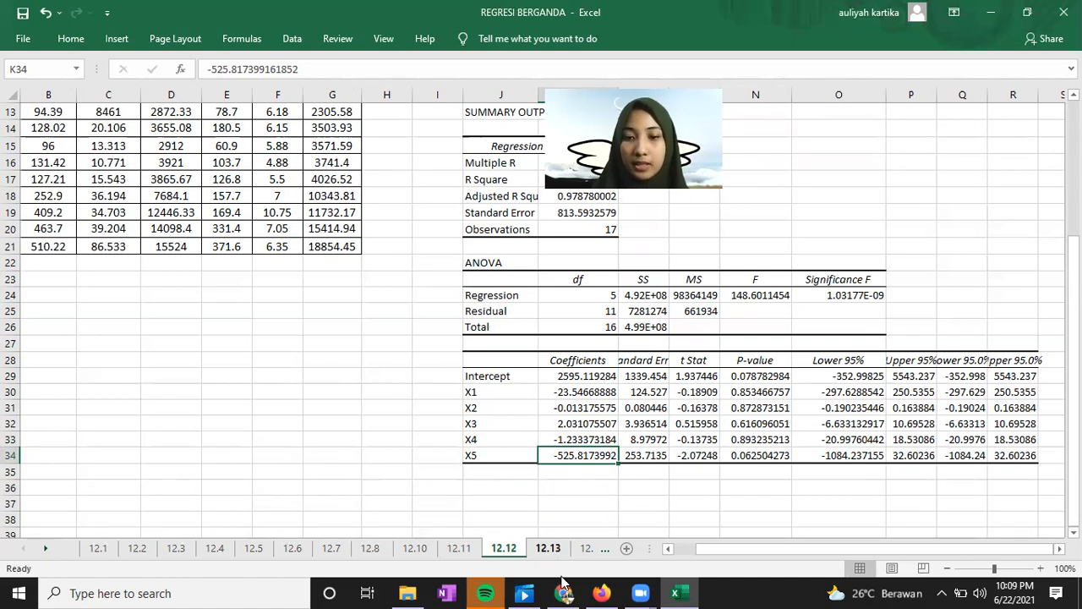
Switch to the statistics textbook PDF in Chrome and review exercise 12.12's requested equation and the start of exercise 12.13
key(alt+Tab)
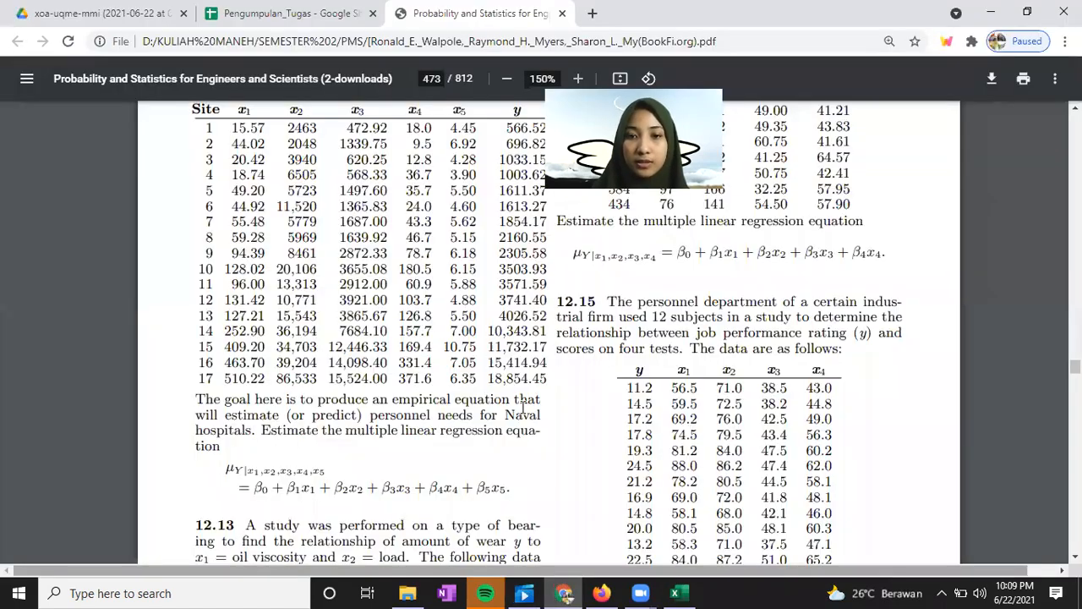
scroll(523, 407, down, 1)
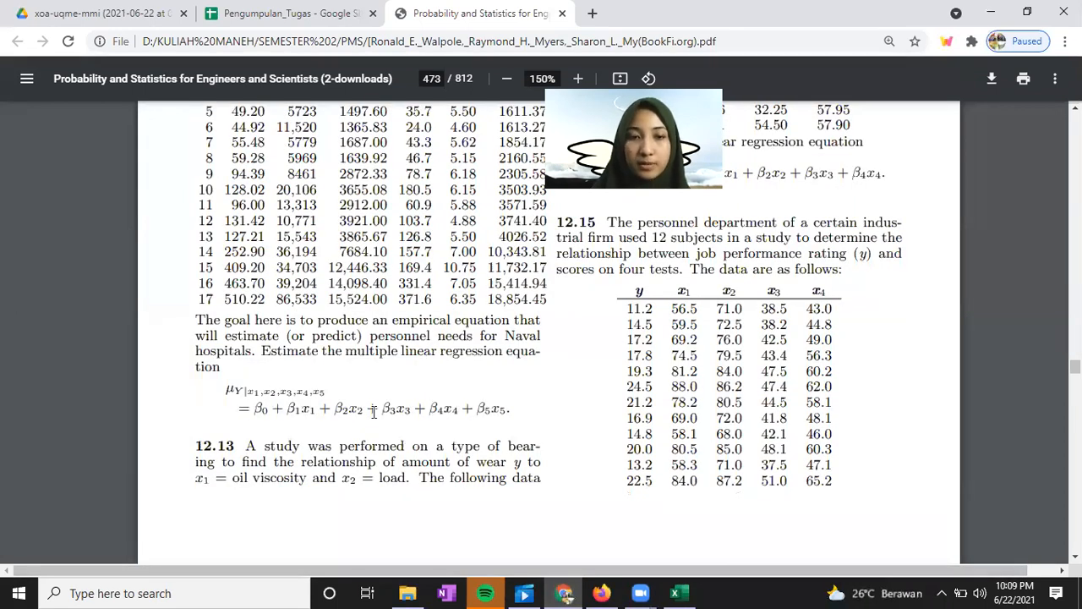
scroll(366, 431, down, 1)
scroll(355, 508, up, 2)
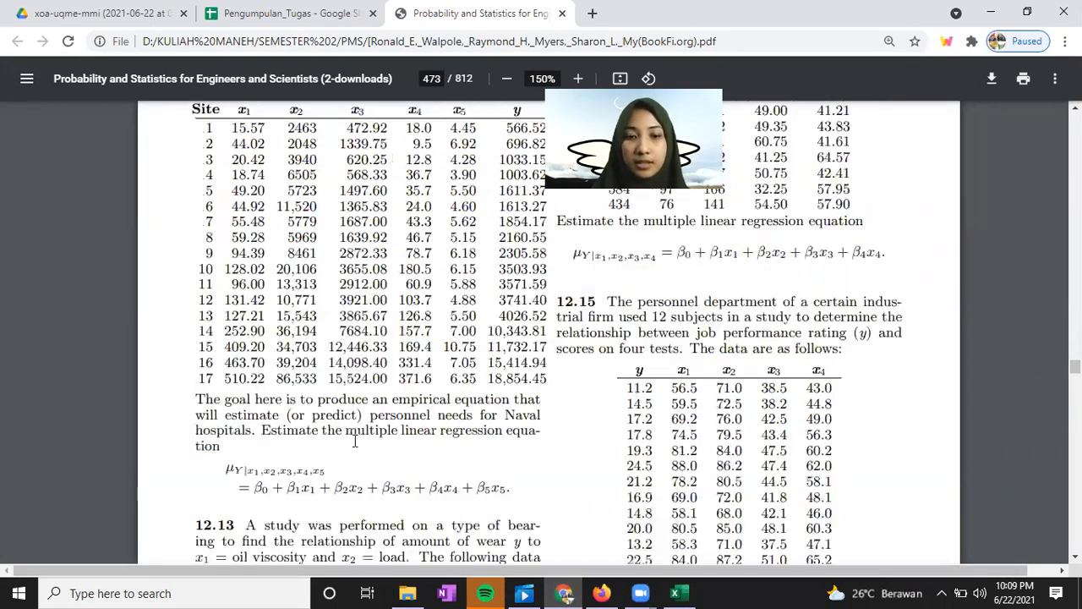
scroll(383, 468, down, 1)
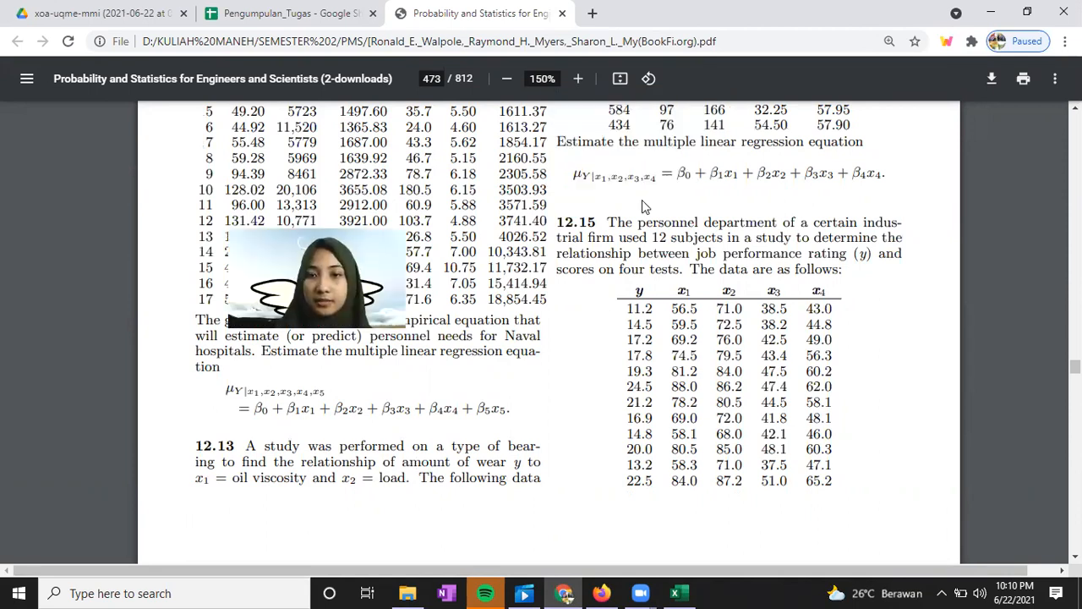
Review exercise 12.13's bearing wear data and parts (a) and (b) in the textbook, and switch back to Excel
scroll(663, 306, up, 6)
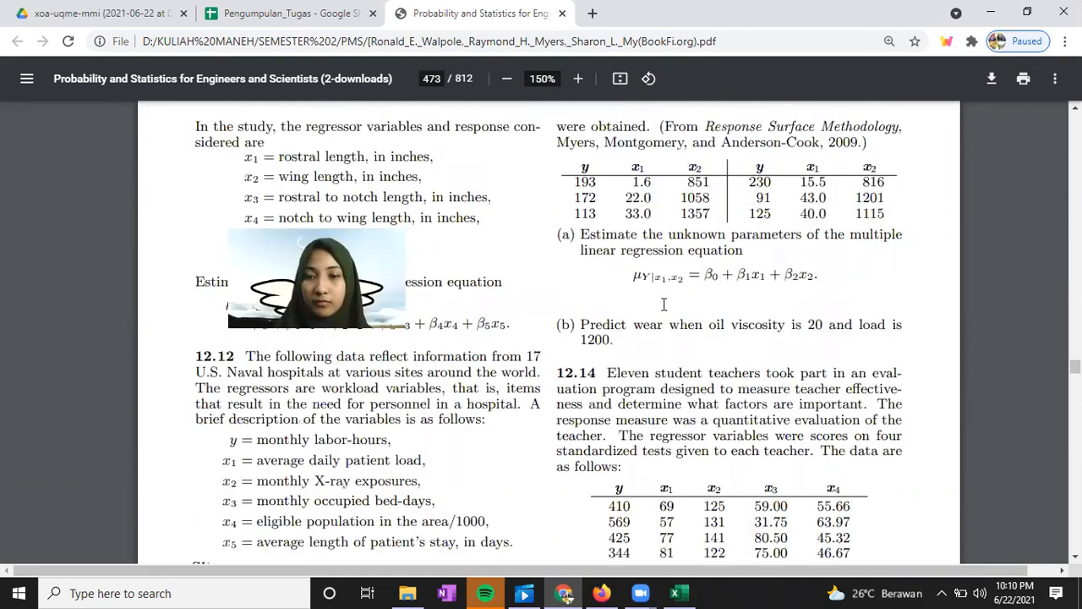
scroll(633, 251, up, 1)
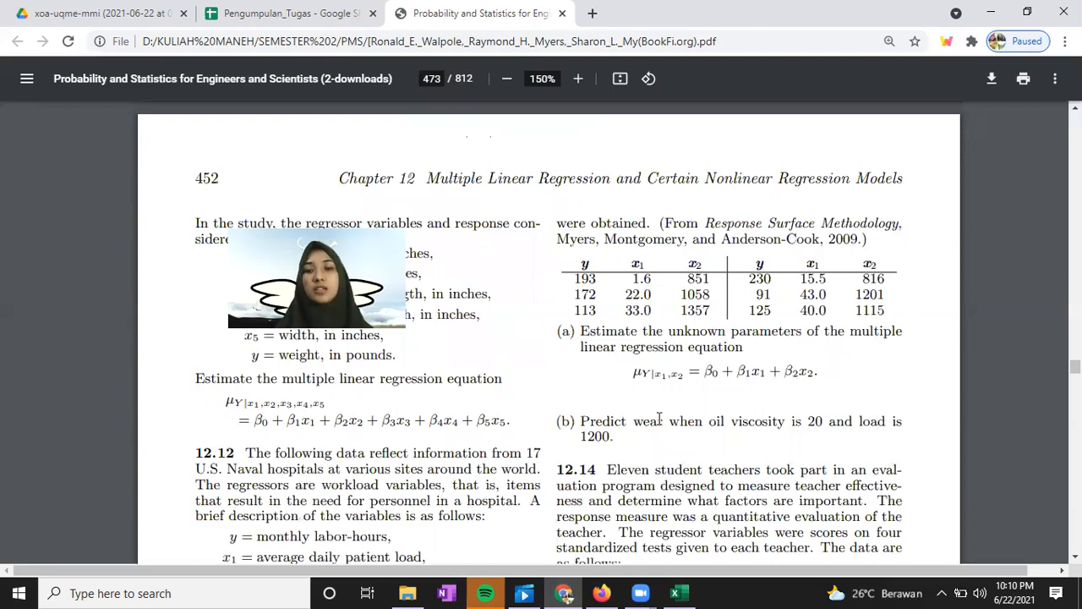
scroll(550, 338, down, 1)
key(alt+Tab)
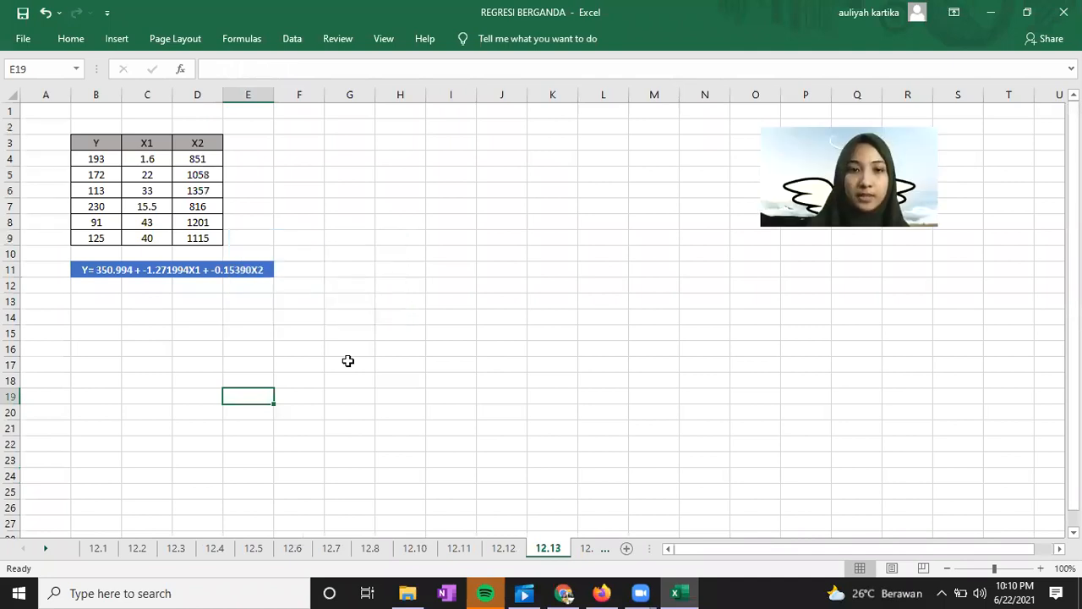
Run a Correlation analysis on B3:D9 of the 12.13 sheet, grouped by columns with labels in the first row, output to J4
click(299, 206)
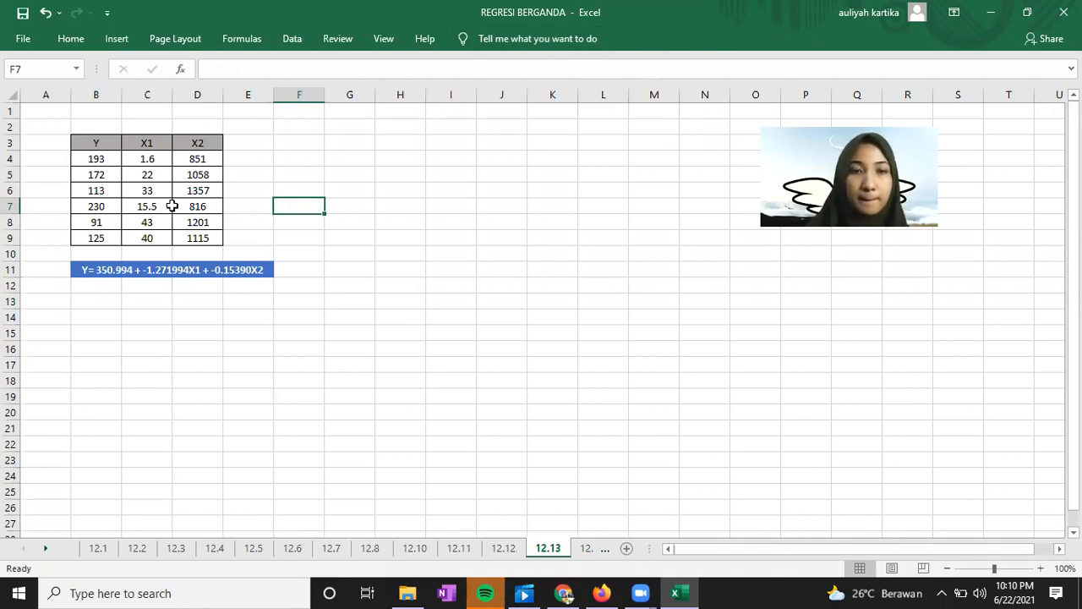
click(293, 38)
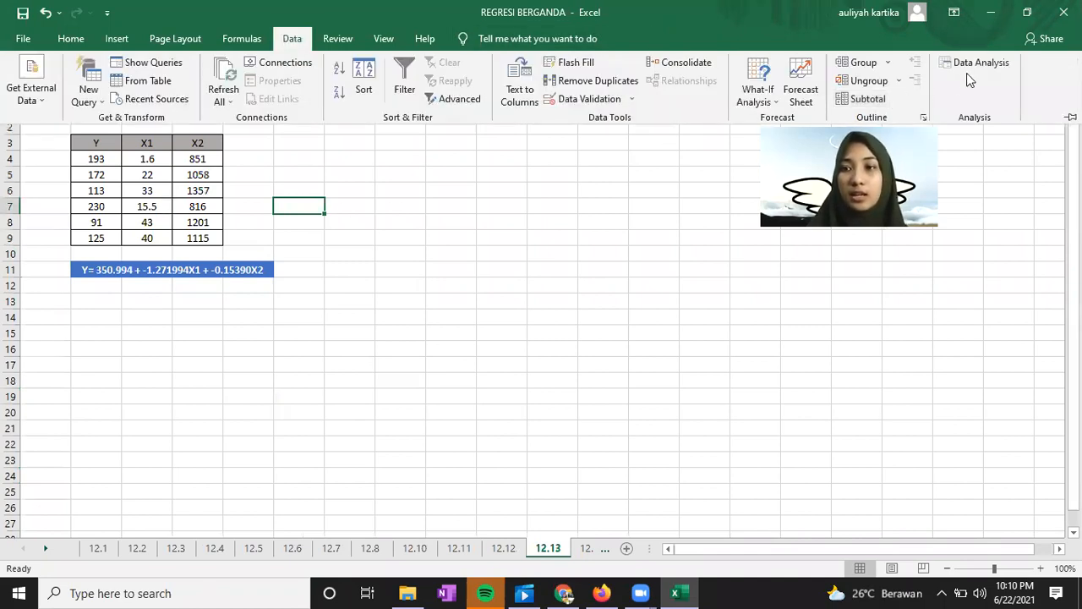
click(972, 67)
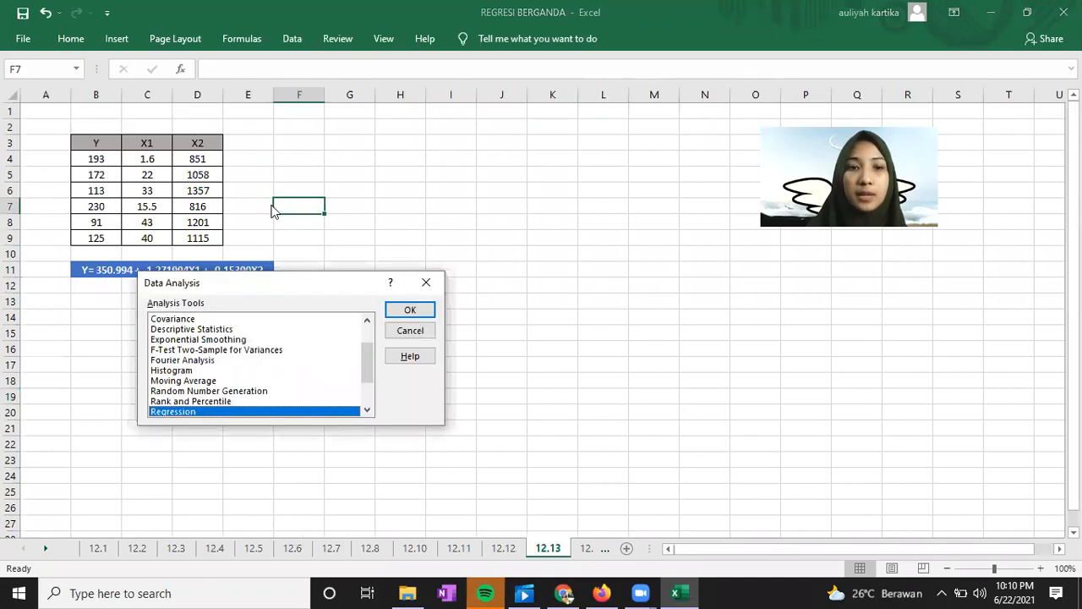
scroll(203, 355, up, 1)
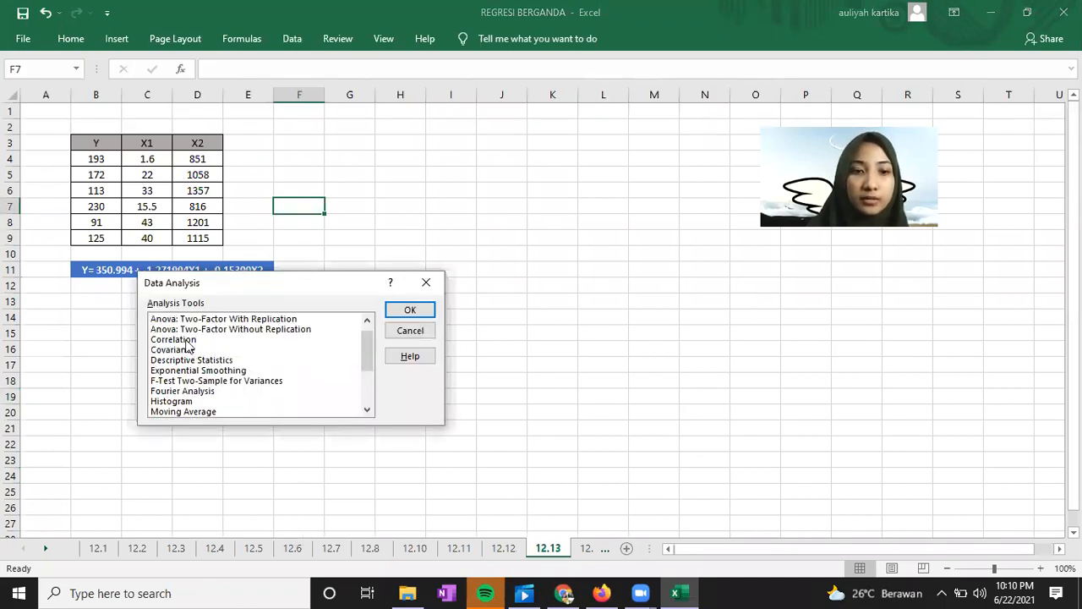
click(186, 340)
click(409, 311)
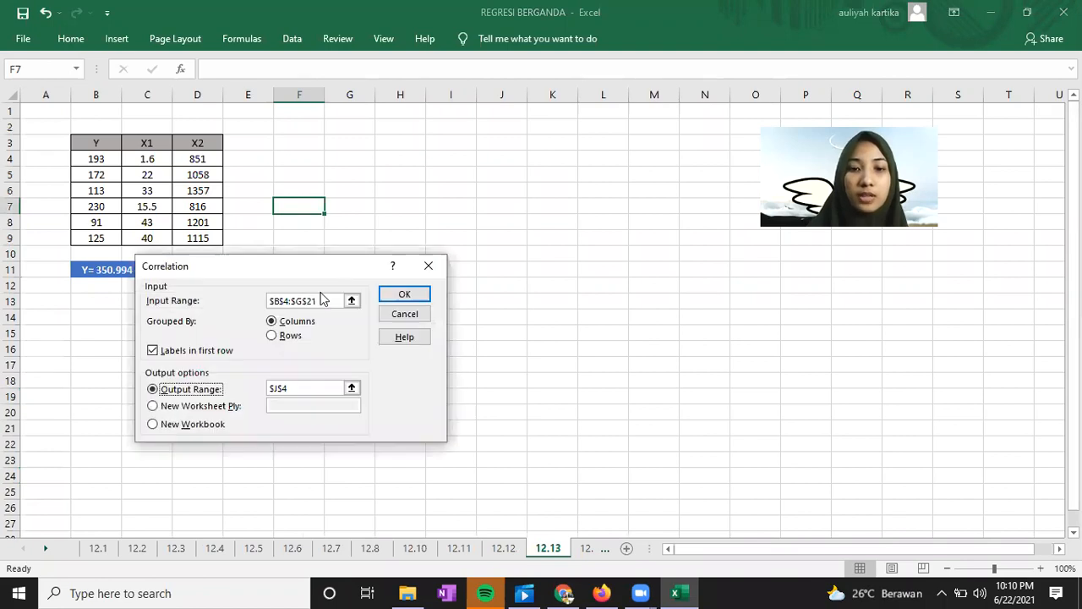
click(320, 302)
drag(320, 302, 262, 302)
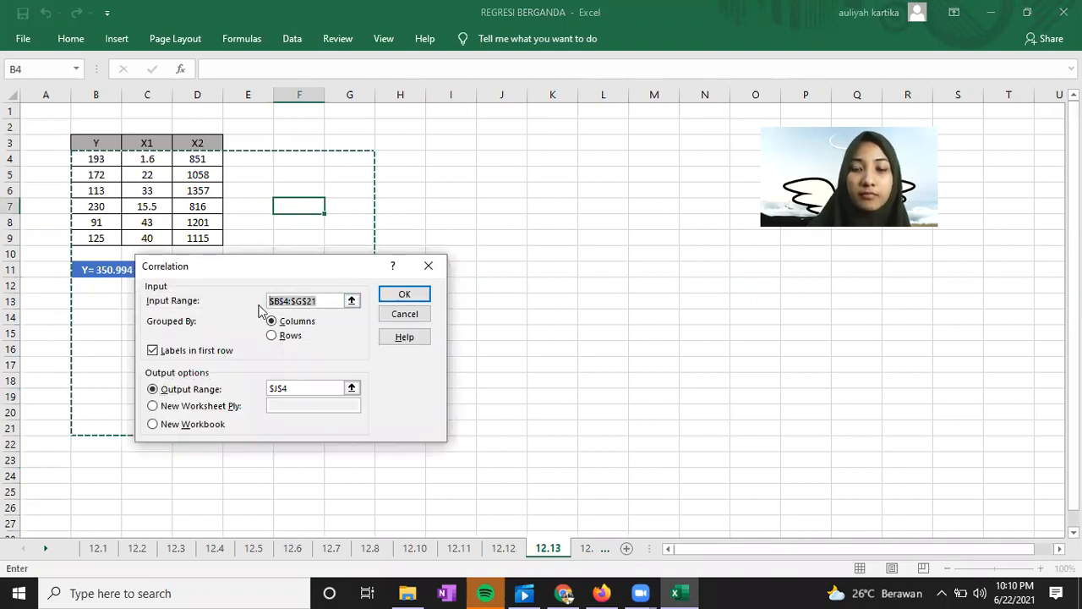
key(BackSpace)
drag(98, 145, 185, 238)
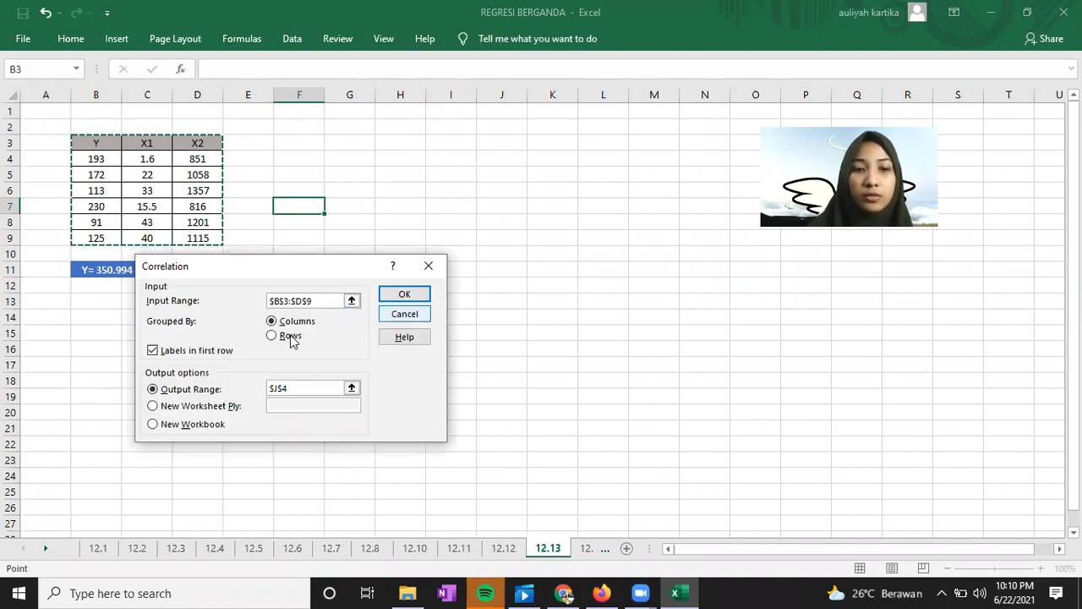
click(410, 293)
click(507, 286)
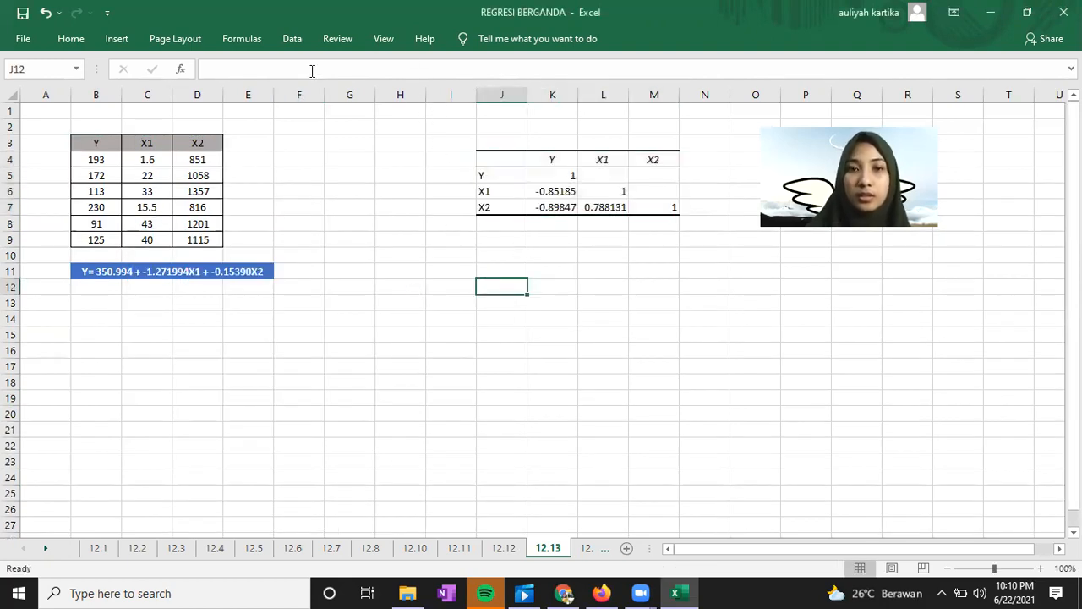
Start a Regression analysis and set its input Y range to the Y column including its header, B3:B9
click(296, 38)
click(972, 64)
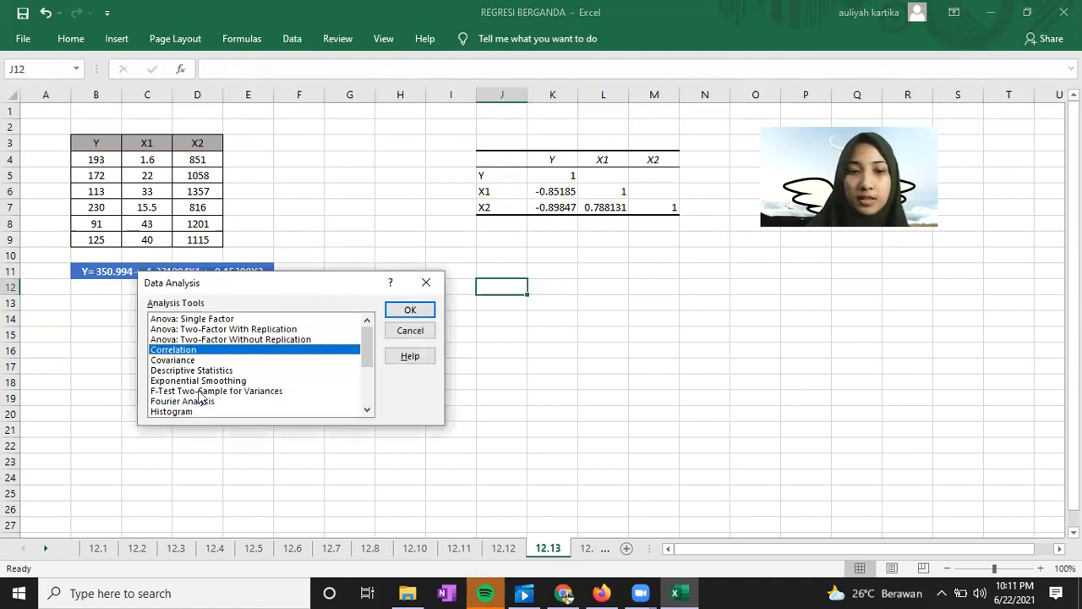
scroll(201, 397, down, 3)
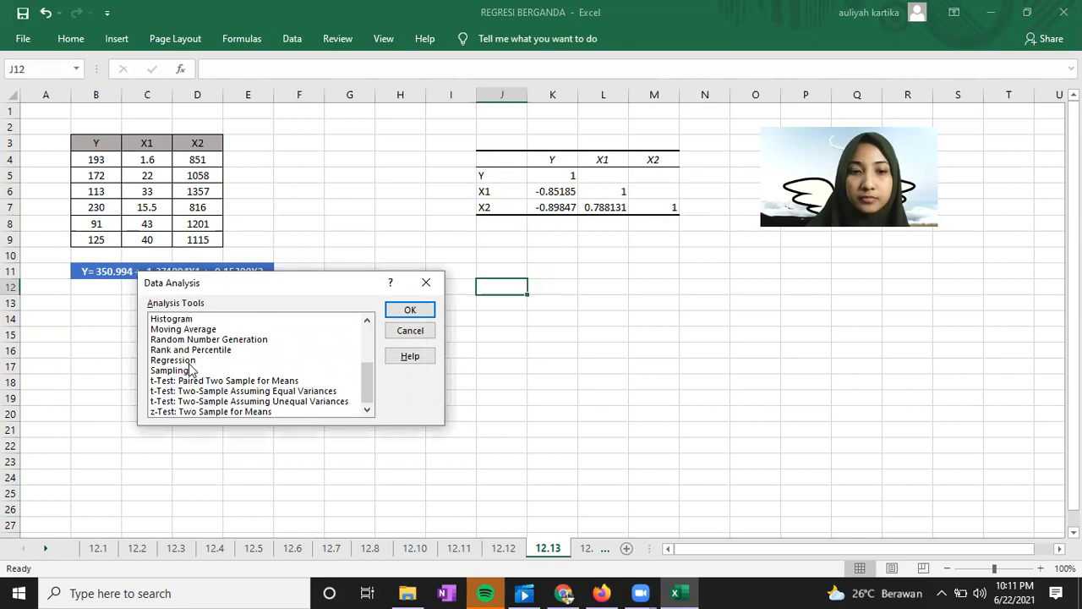
click(191, 362)
click(410, 310)
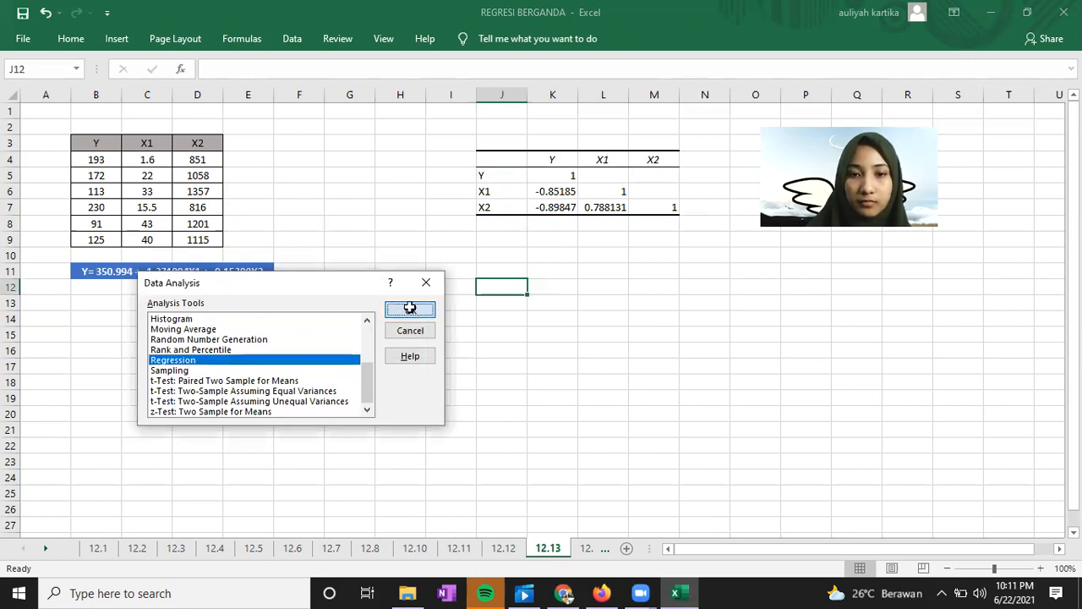
drag(331, 252, 269, 253)
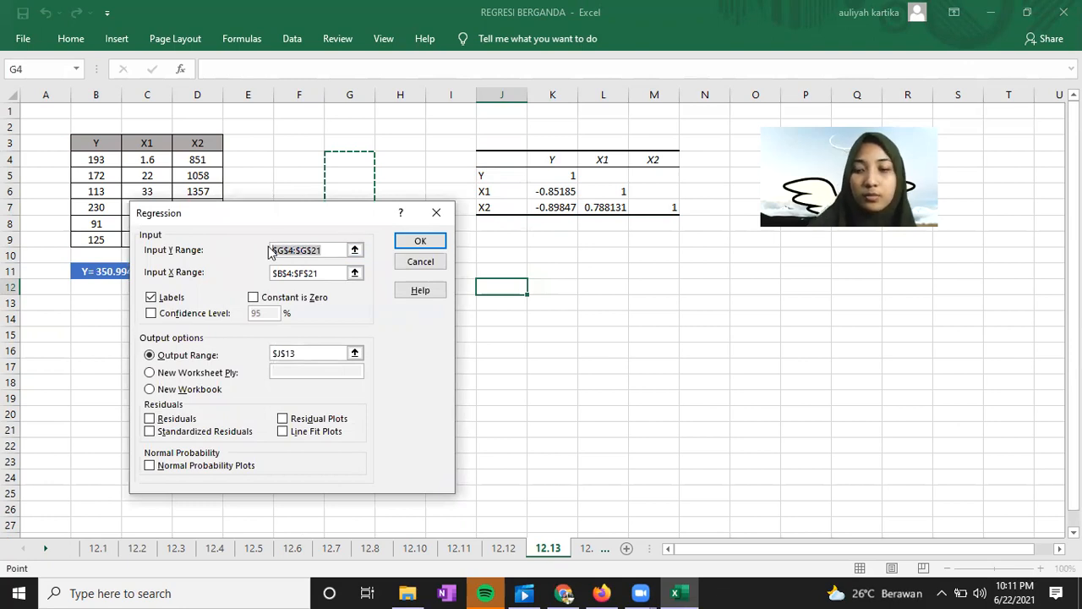
key(BackSpace)
click(89, 147)
drag(90, 147, 96, 240)
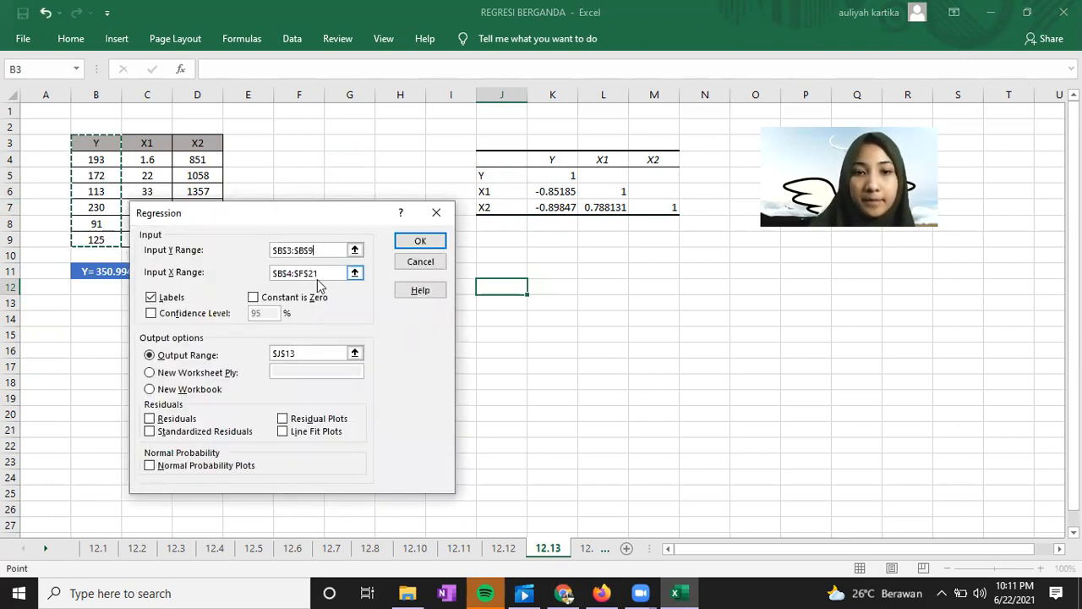
Set the regression's input X range to C3:D9 and generate the summary with labels at output cell J13
drag(326, 279, 286, 273)
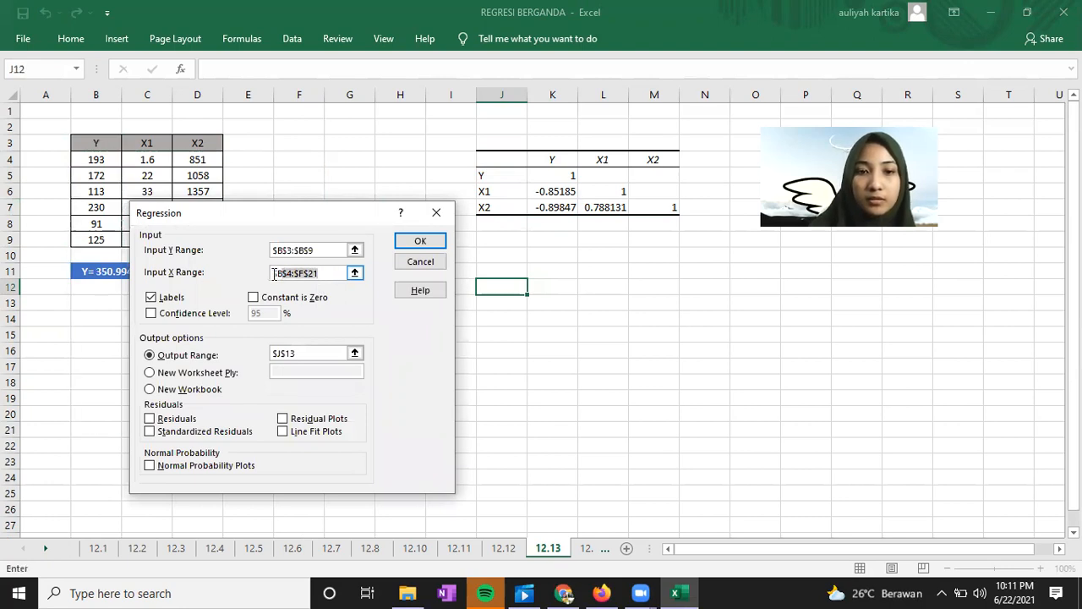
key(BackSpace)
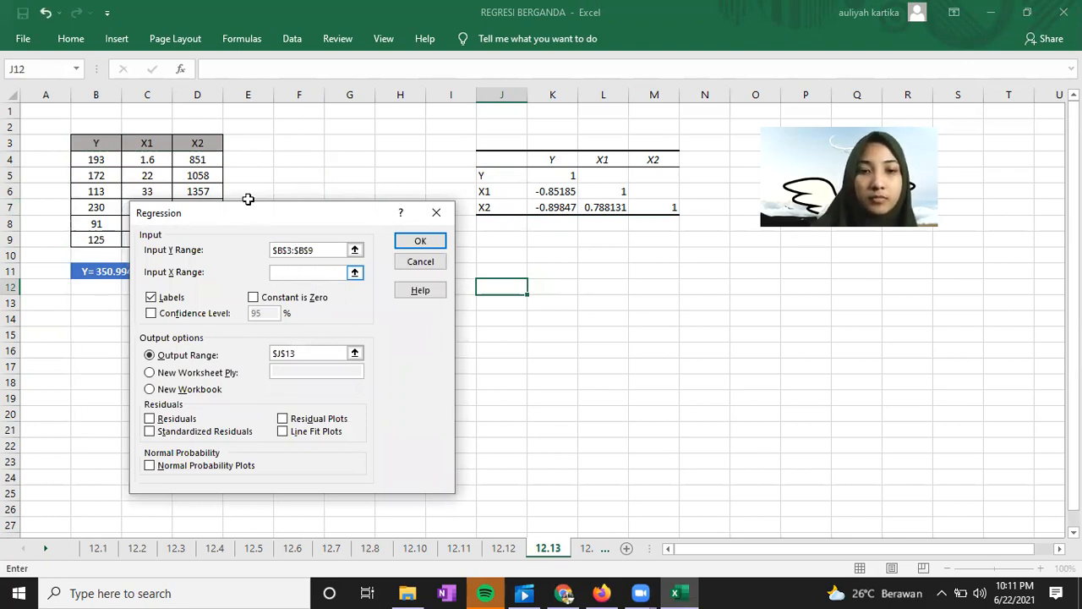
drag(159, 144, 203, 237)
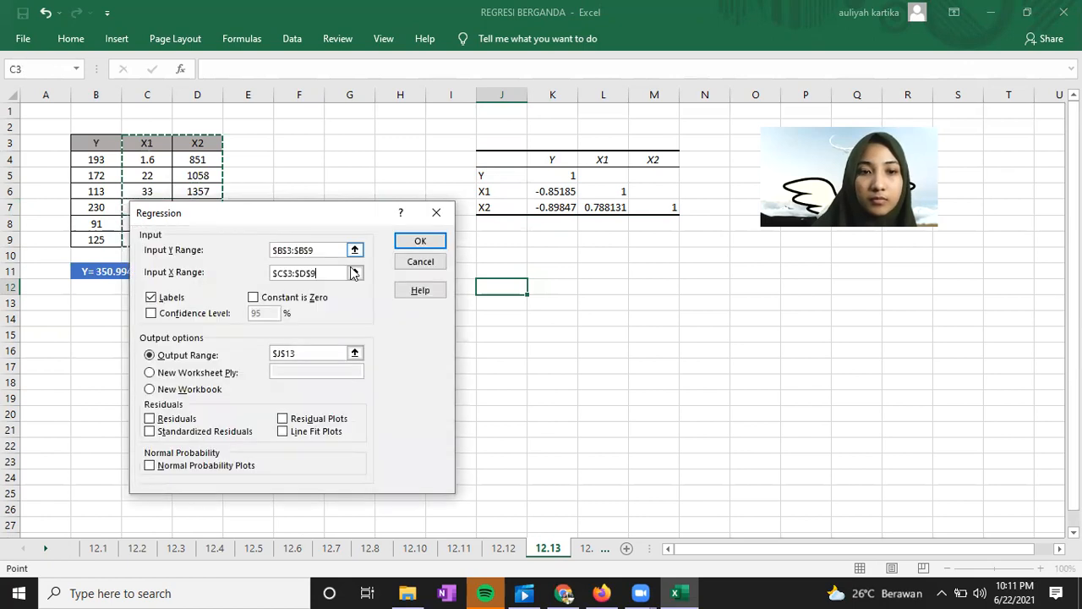
click(423, 237)
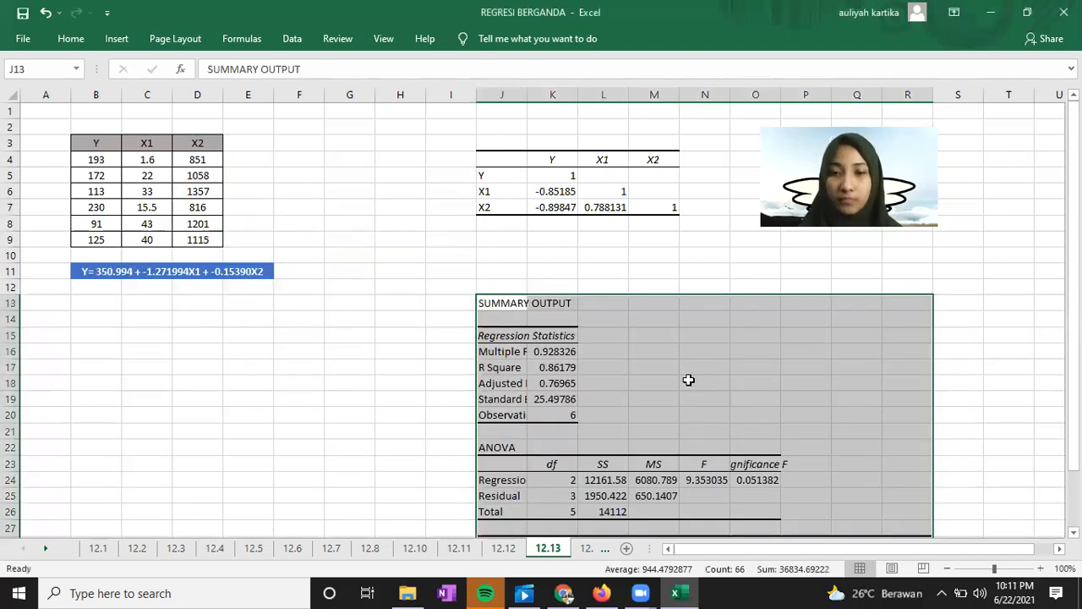
Widen column J on the 12.13 sheet so the regression summary's row labels are readable
scroll(685, 382, down, 2)
scroll(541, 250, down, 1)
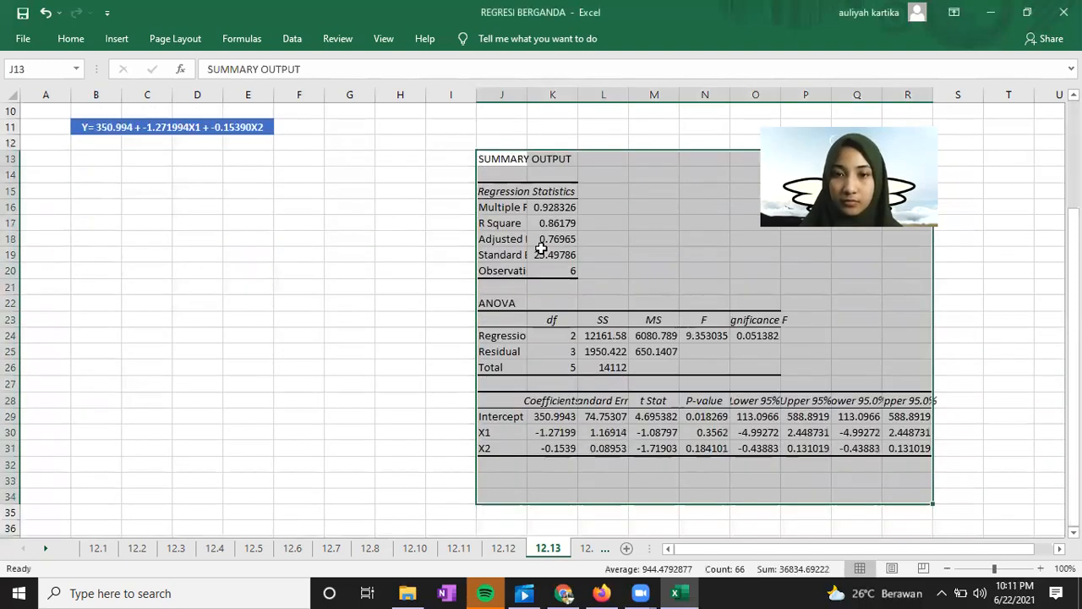
click(514, 173)
drag(559, 94, 611, 150)
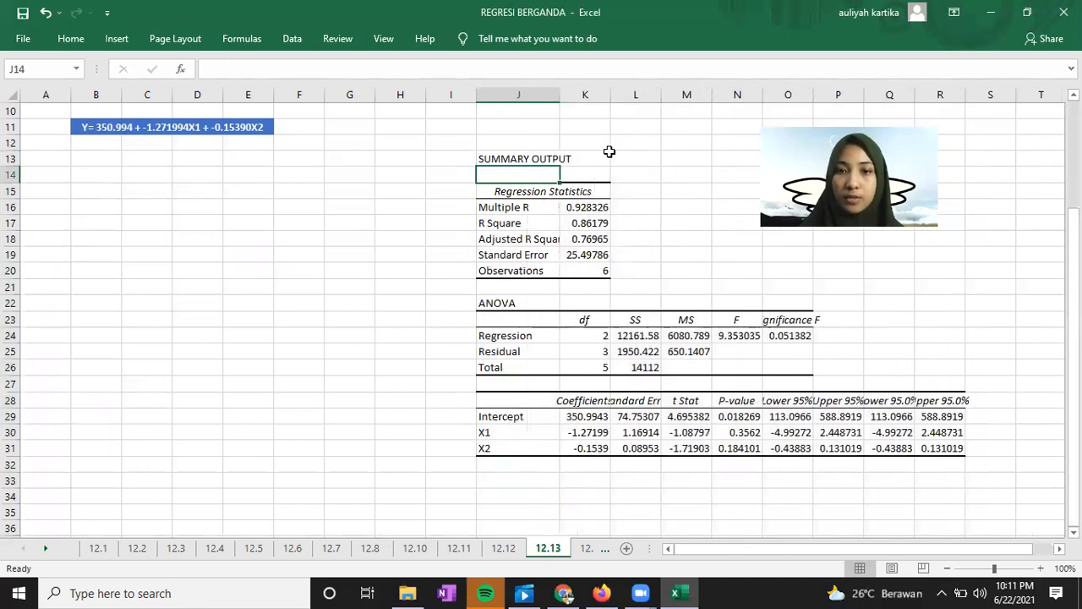
Check the R Square and total degrees of freedom, and widen column K to show the coefficients with more decimals
click(601, 224)
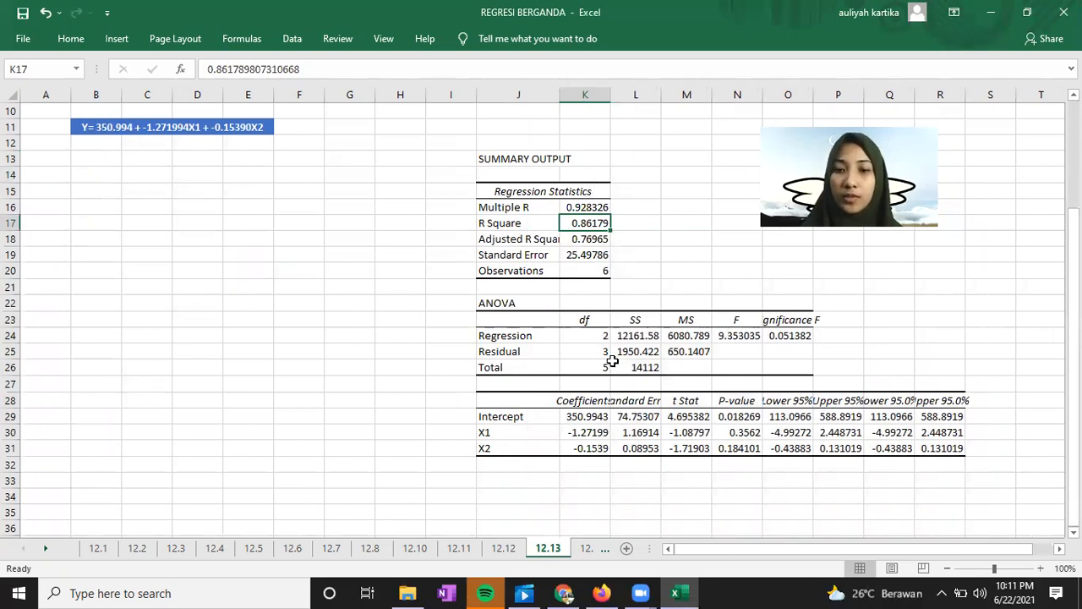
click(609, 369)
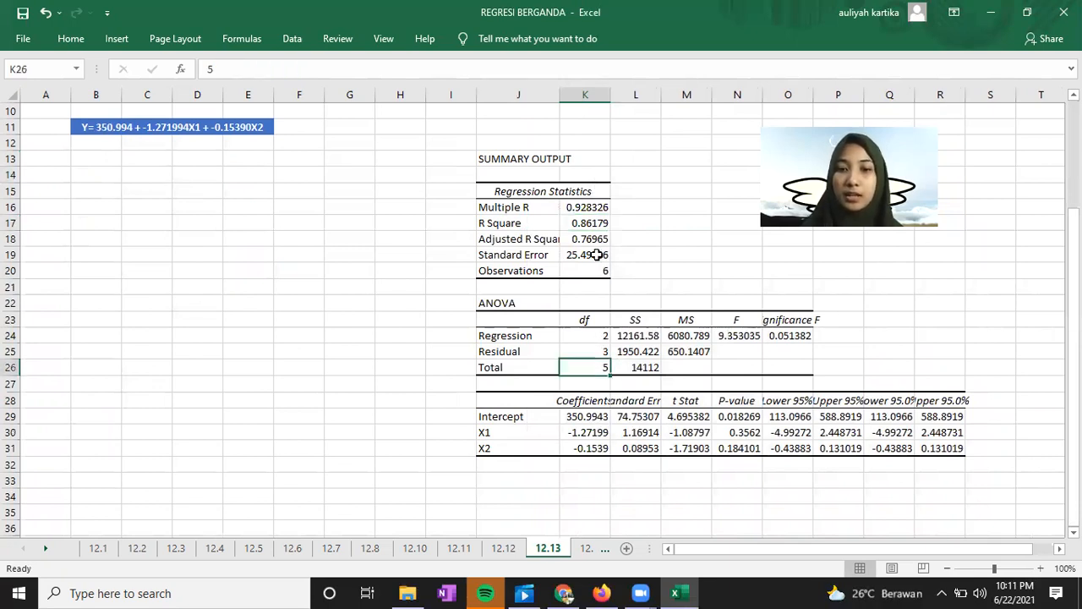
key(Down)
key(Down)
key(Down)
drag(610, 96, 656, 97)
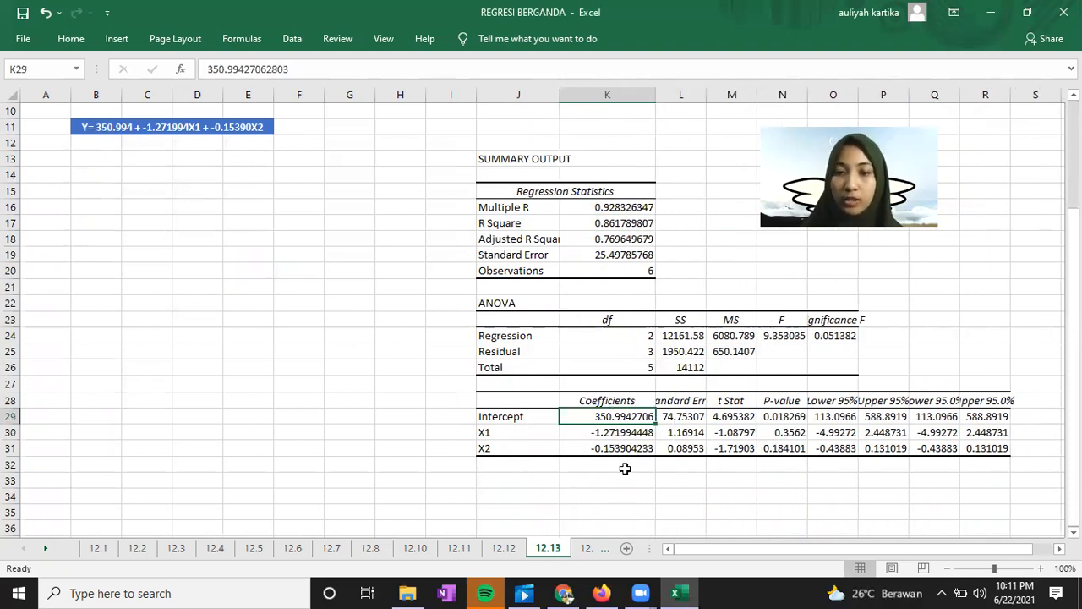
Compare the X1 and X2 coefficients in the regression output with the equation in B11
click(618, 434)
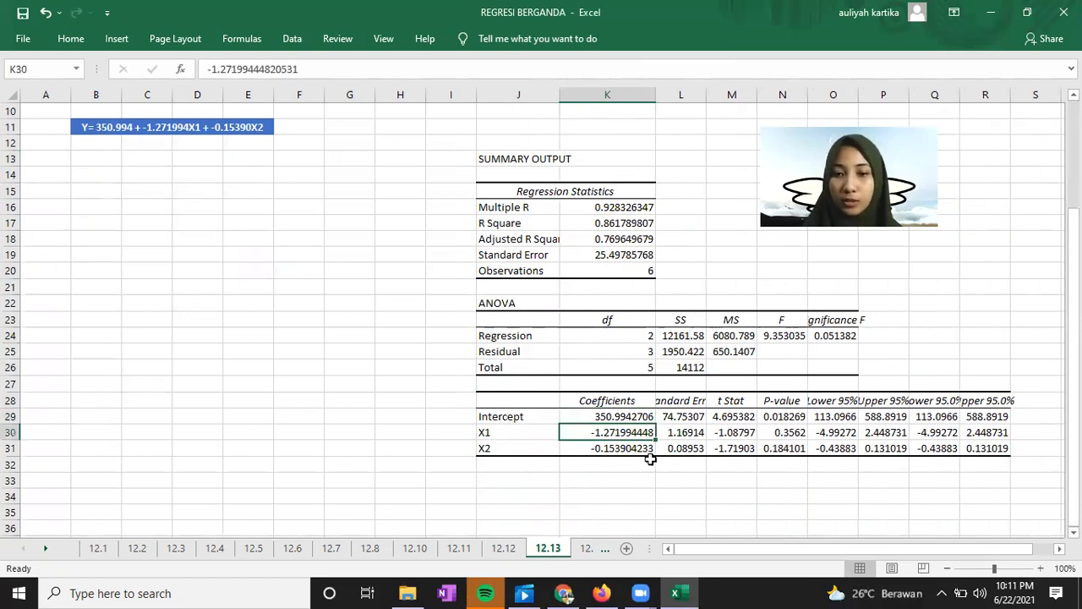
click(653, 452)
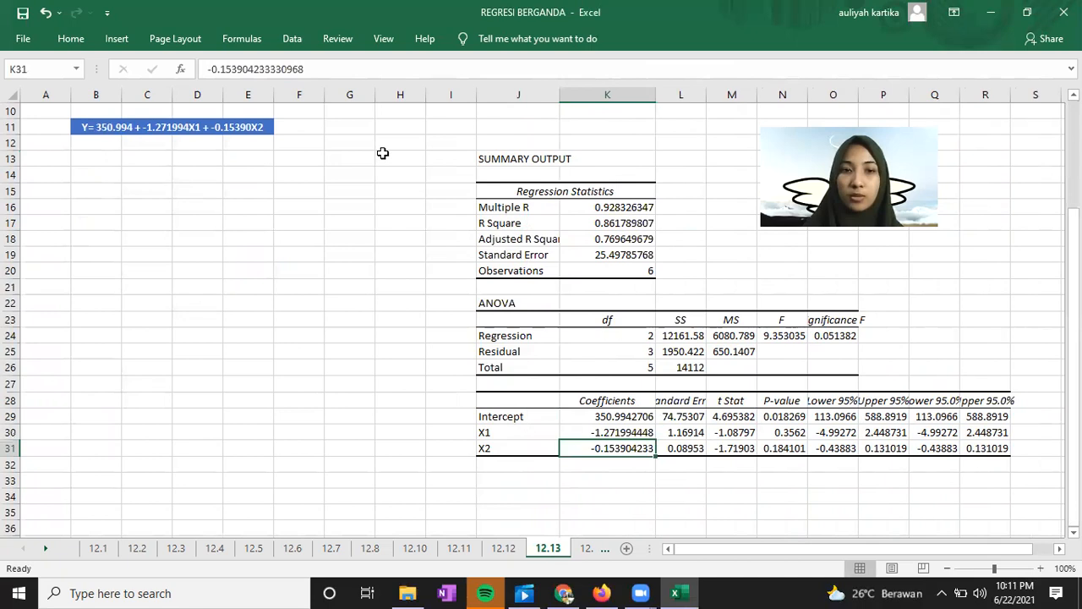
scroll(114, 177, up, 1)
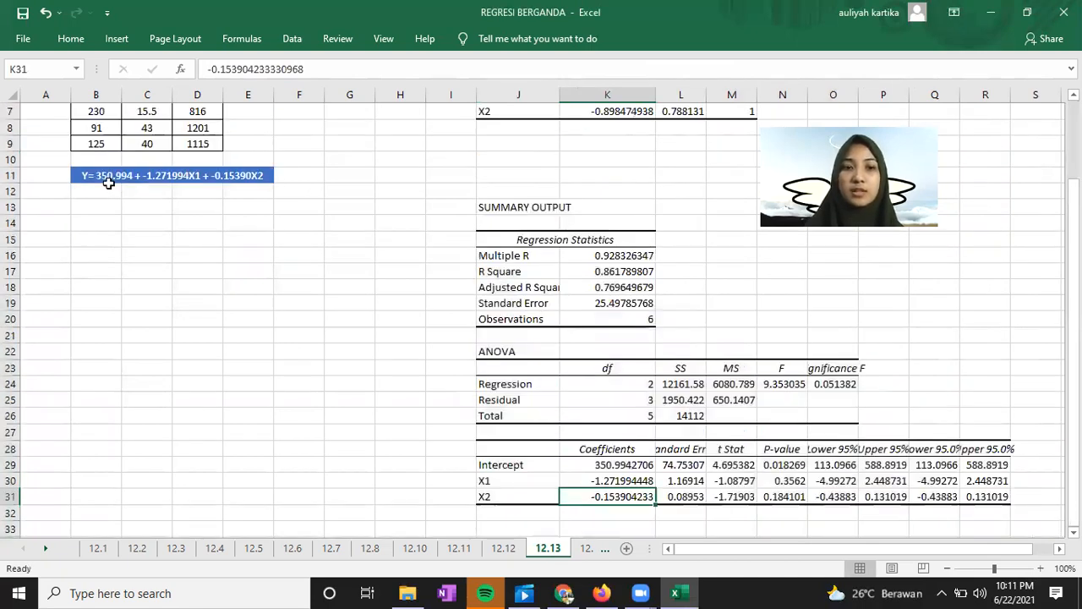
click(109, 185)
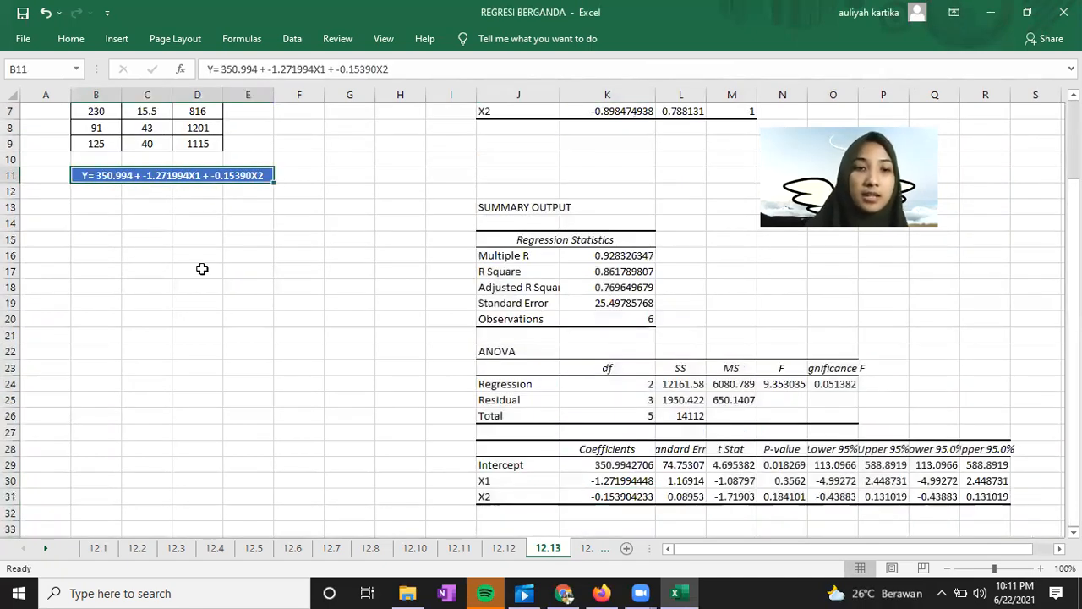
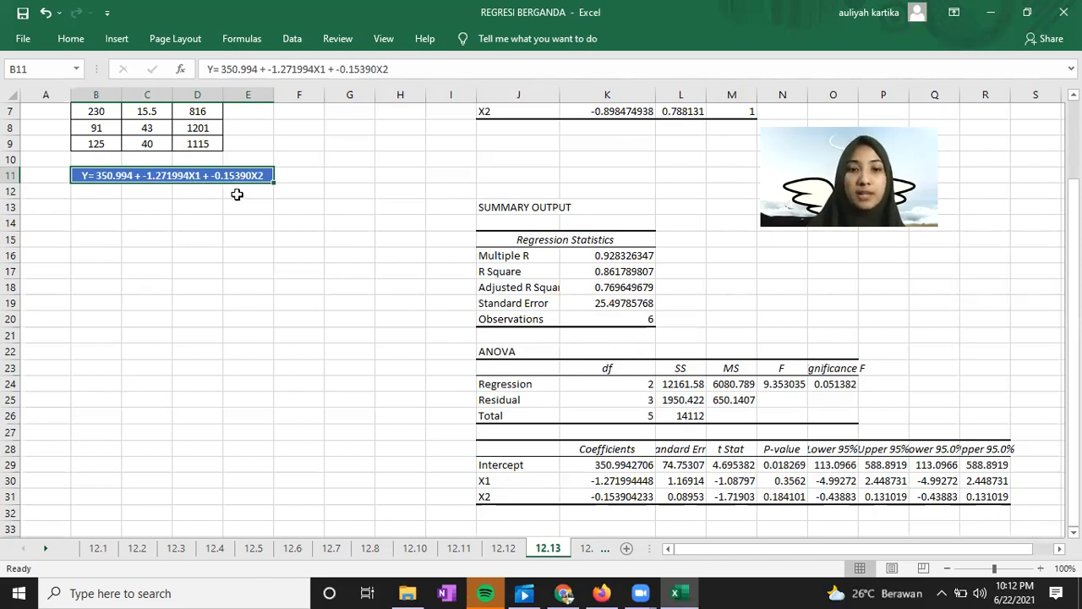
Open the 12.14 sheet, clear its large range selection, and switch to the textbook PDF in Chrome for exercise 12.14
scroll(607, 499, down, 2)
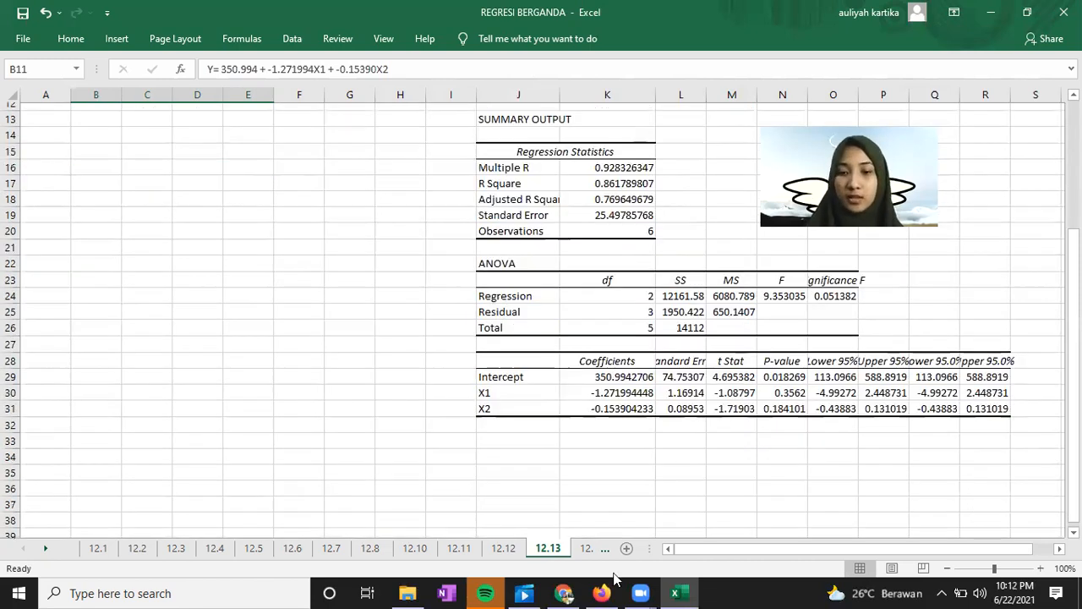
click(45, 549)
click(50, 549)
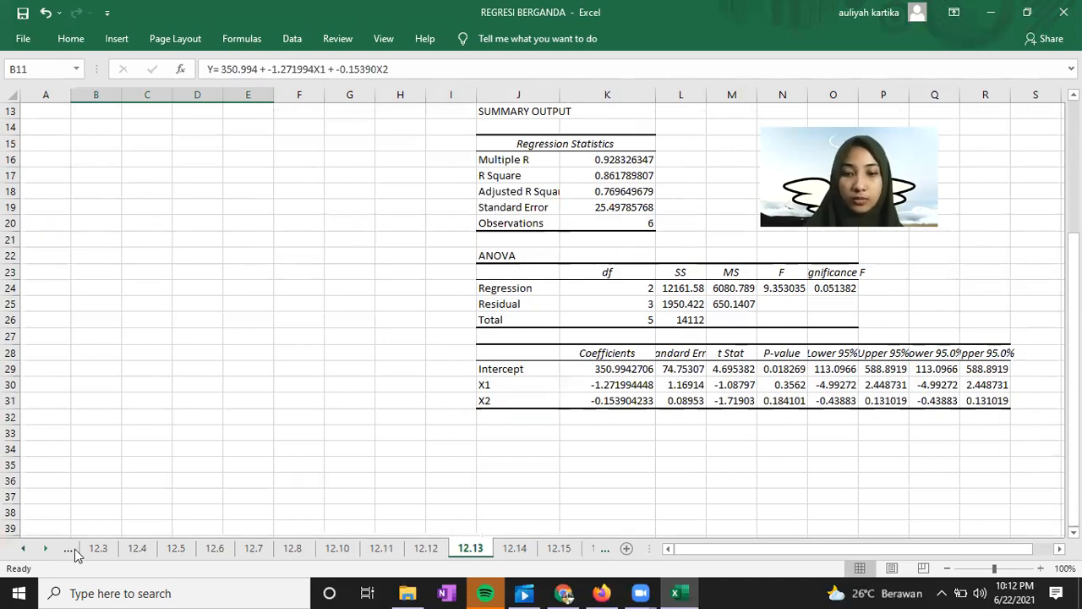
click(51, 548)
click(492, 551)
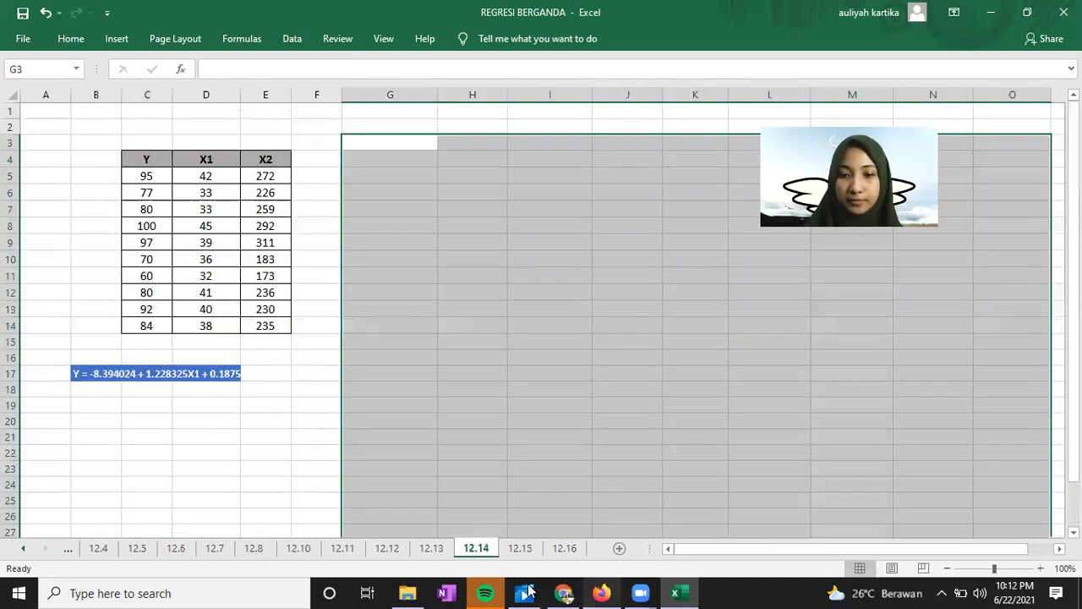
click(330, 488)
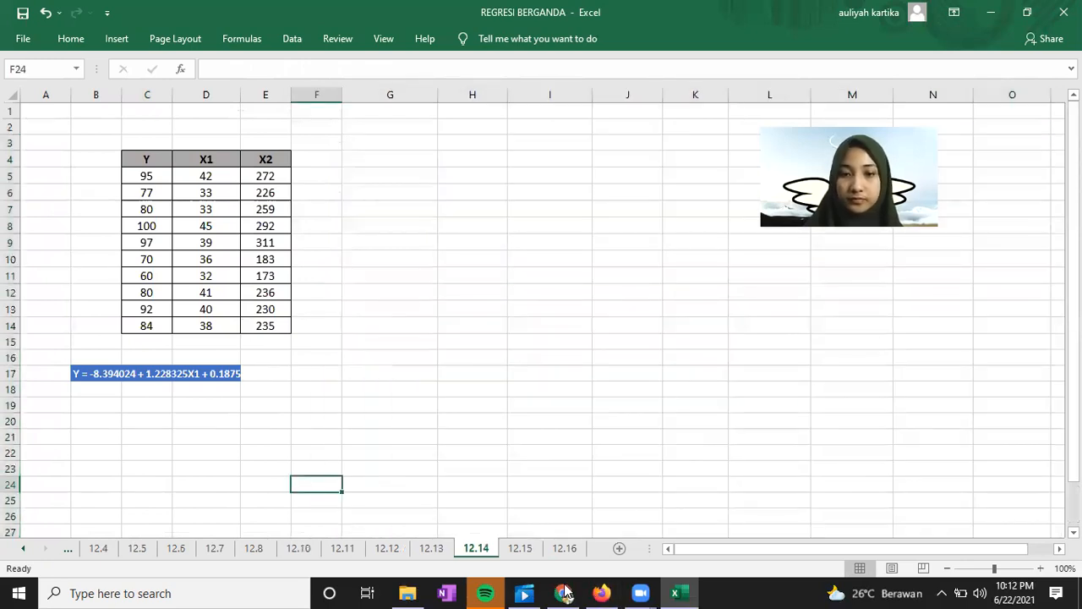
key(alt+Tab)
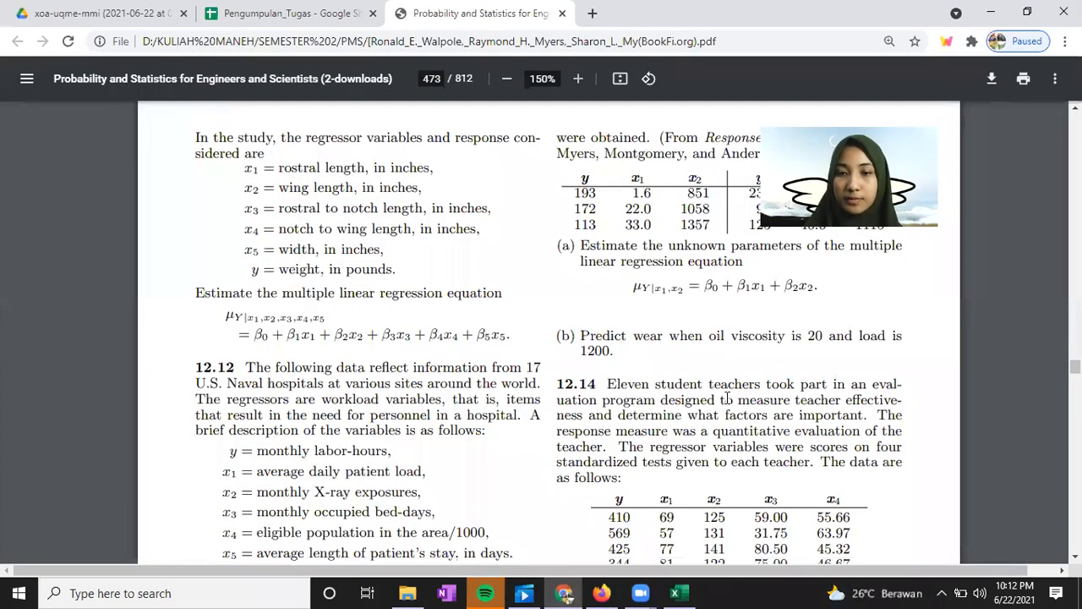
Read exercise 12.14's teacher evaluation data and four-regressor equation in the textbook PDF, and return to the Excel workbook
scroll(727, 397, down, 2)
scroll(727, 397, up, 1)
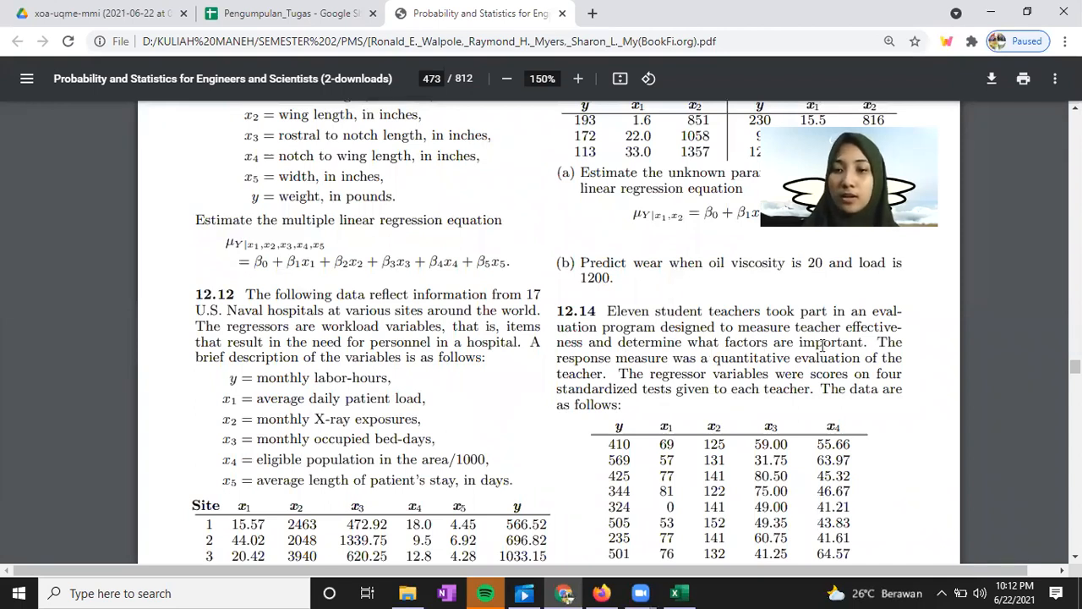
scroll(699, 377, down, 1)
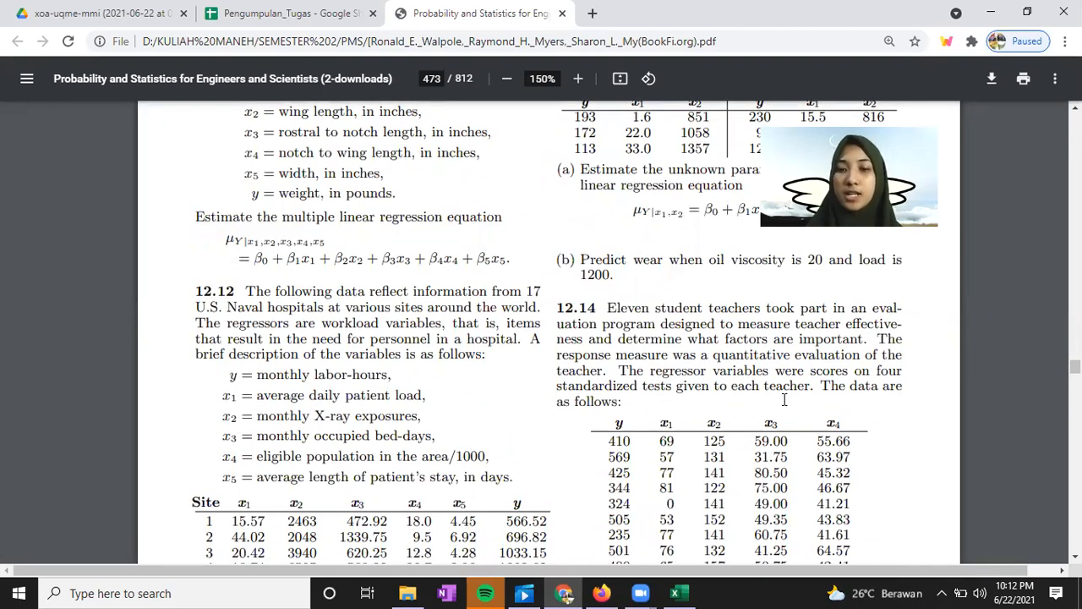
scroll(782, 372, down, 2)
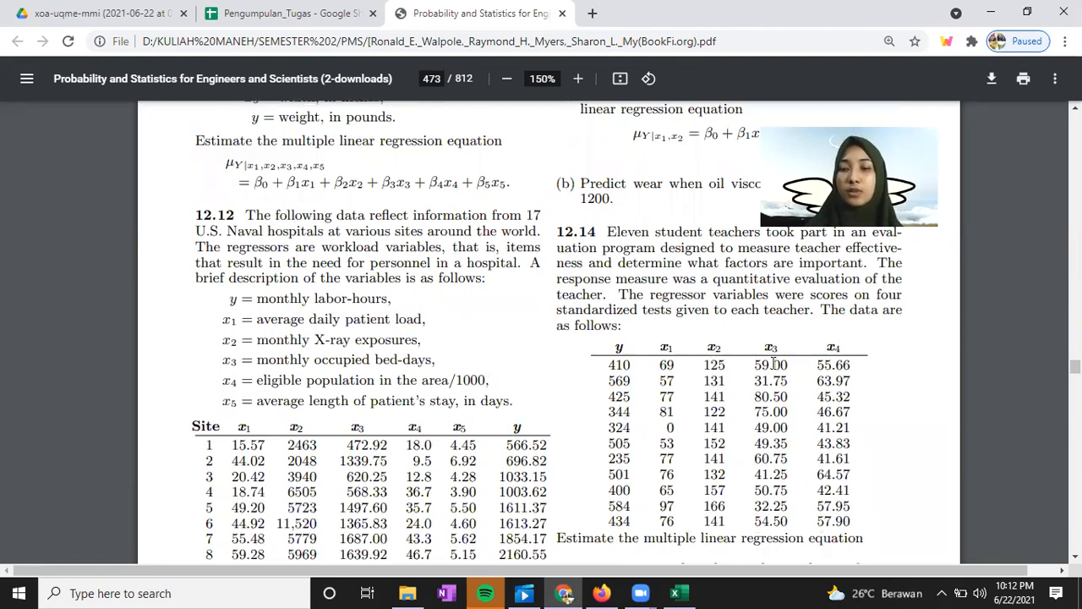
scroll(706, 448, down, 2)
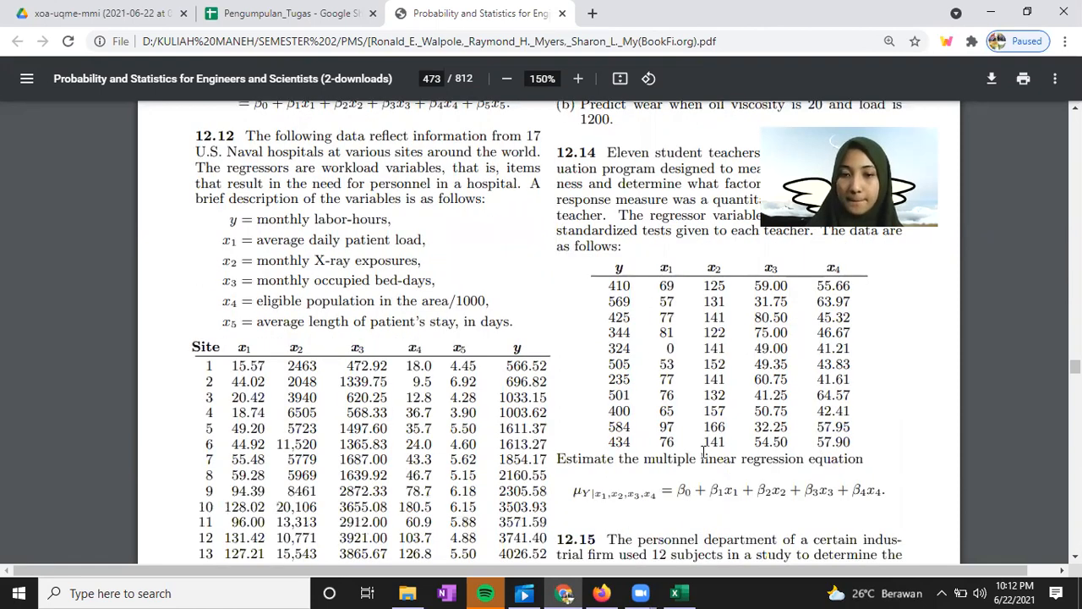
scroll(704, 452, down, 2)
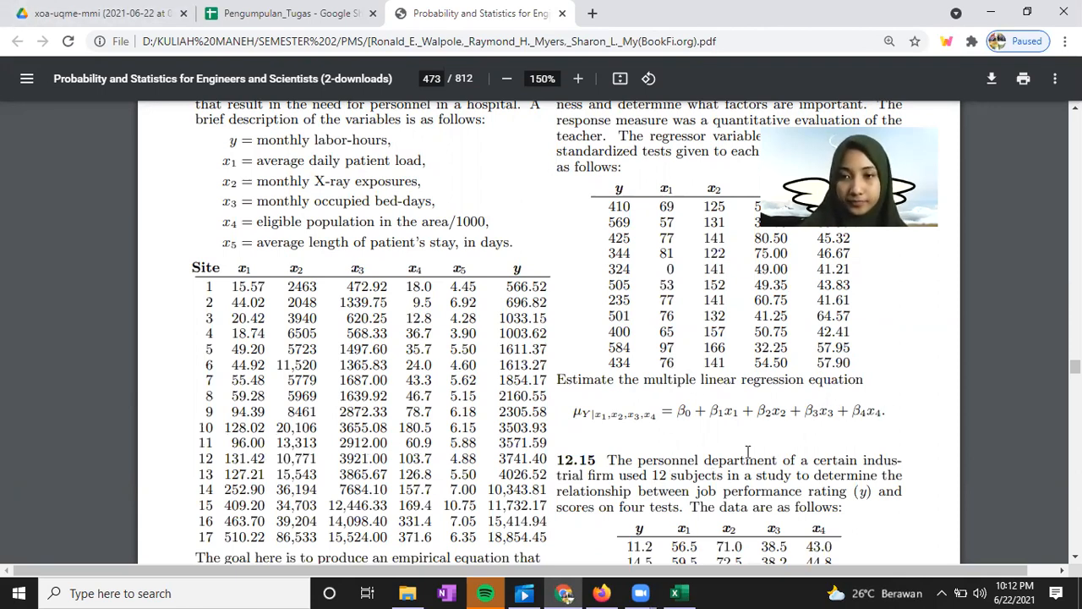
click(683, 587)
Run a Correlation analysis on C4:E14 of the 12.14 sheet, grouped by columns with first-row labels, with output at J4
click(358, 179)
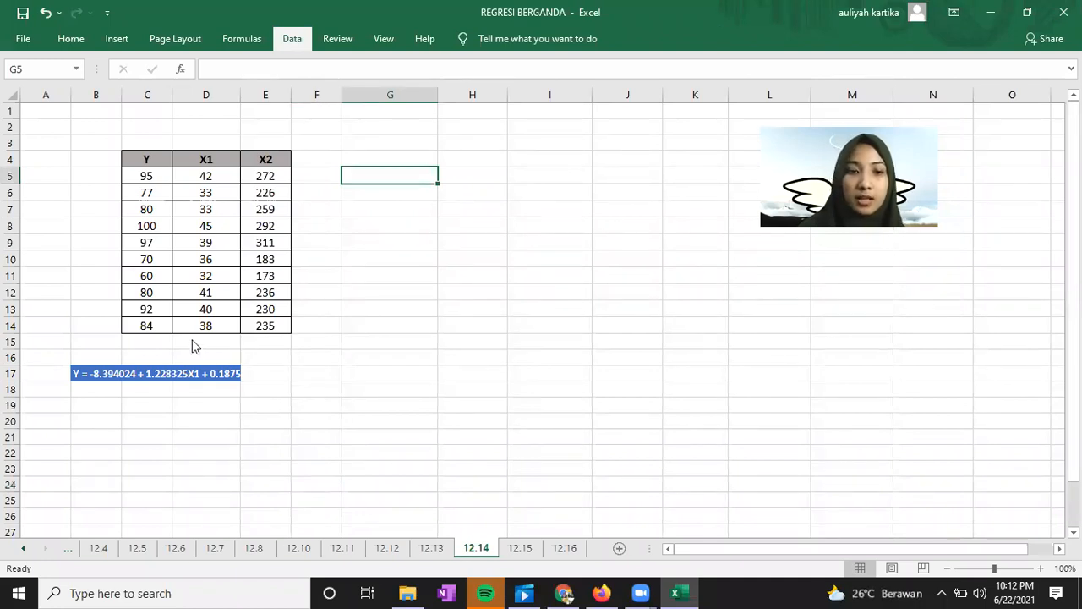
click(401, 311)
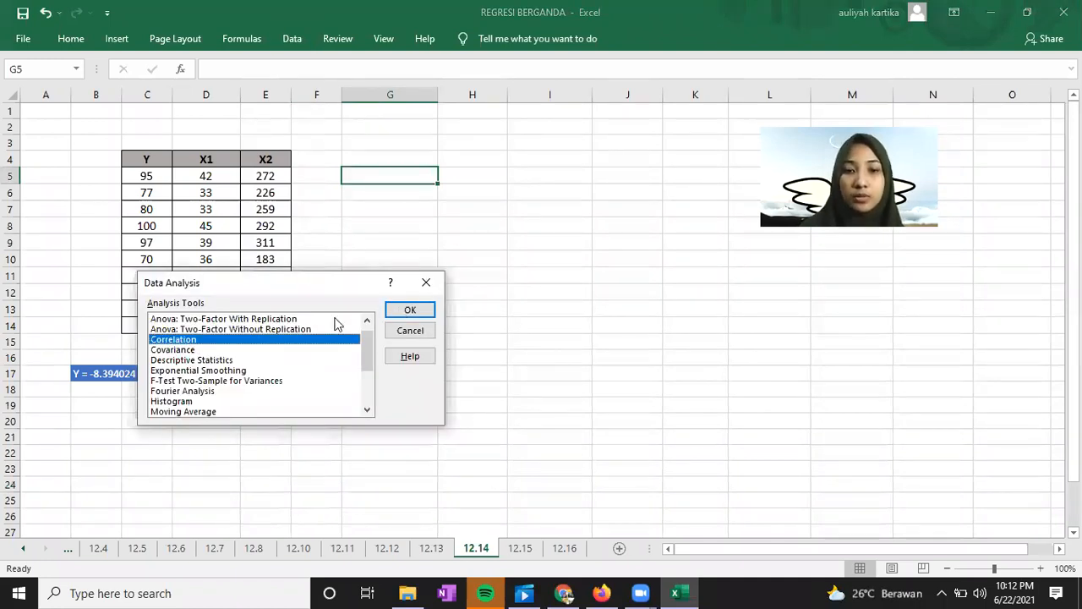
click(317, 302)
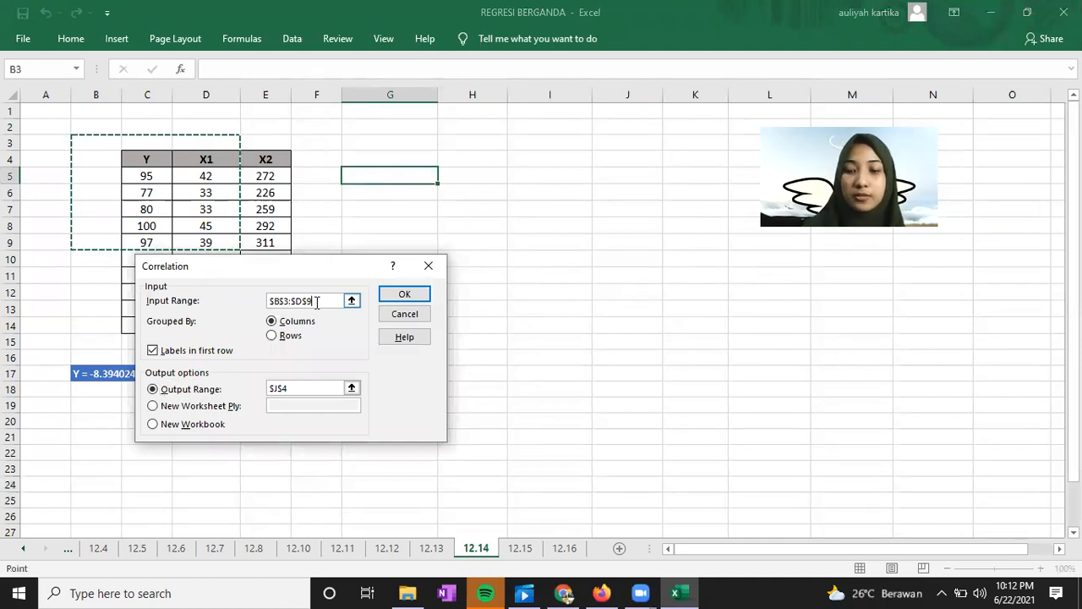
drag(147, 160, 318, 329)
click(404, 295)
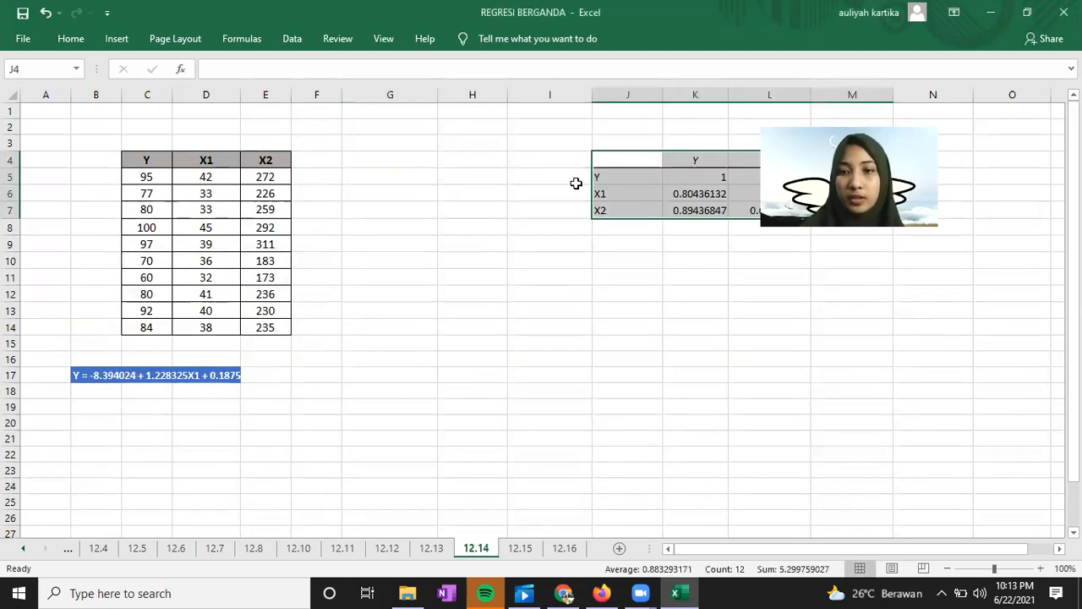
click(627, 243)
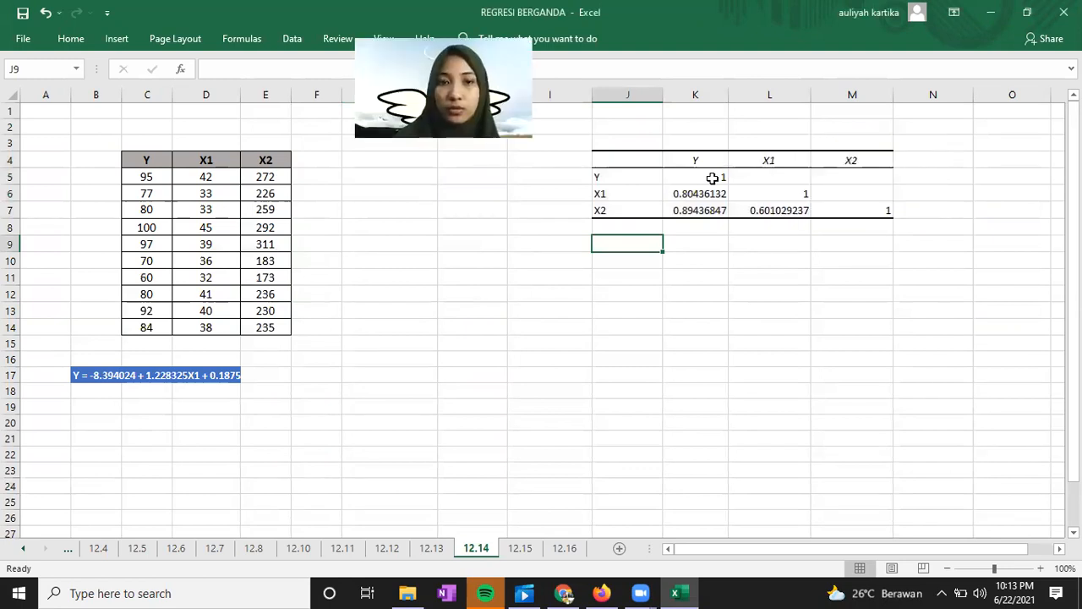
Open the Regression tool from the data analysis tools for the 12.14 data
click(298, 40)
click(974, 73)
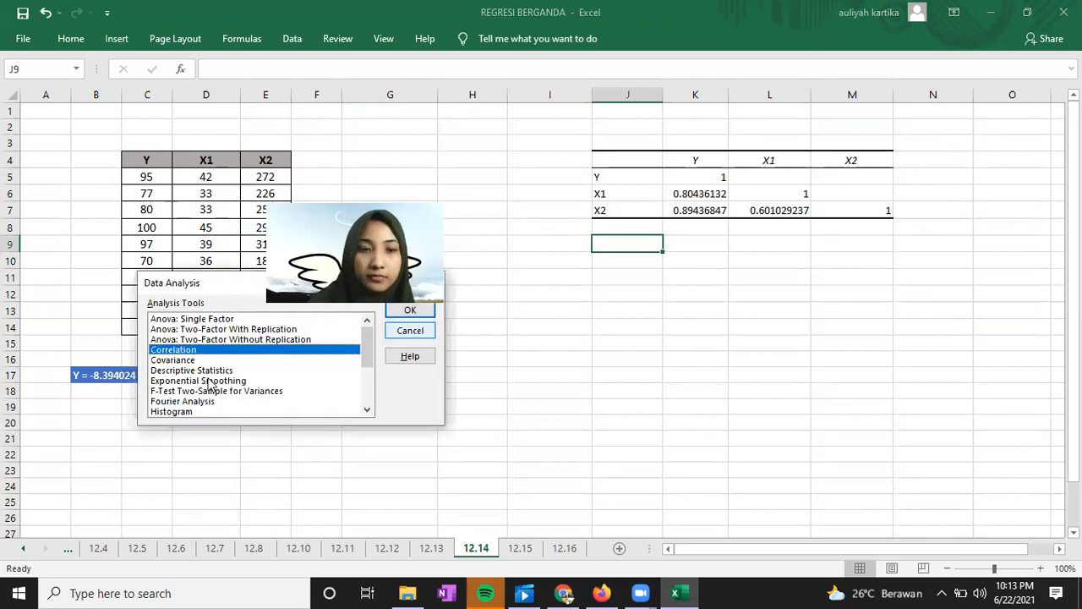
scroll(211, 386, down, 1)
scroll(190, 377, down, 1)
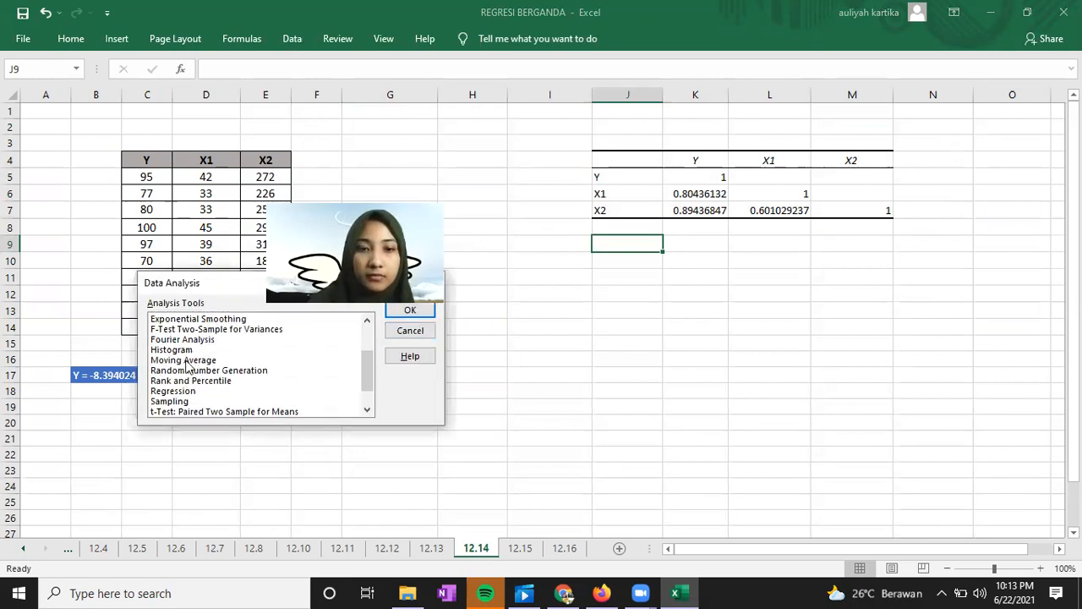
scroll(188, 365, down, 1)
click(178, 360)
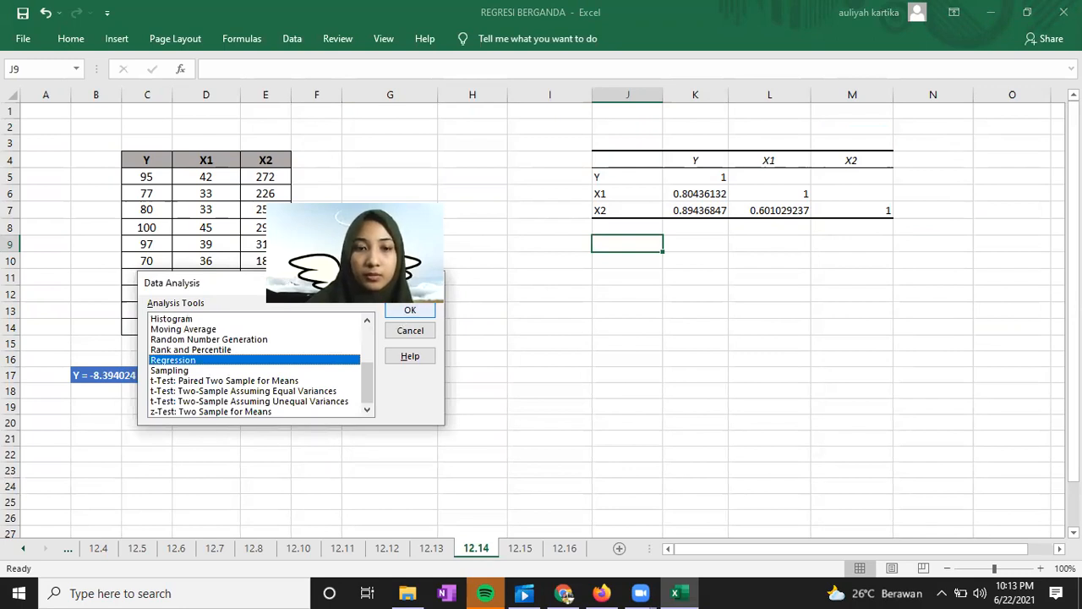
click(410, 310)
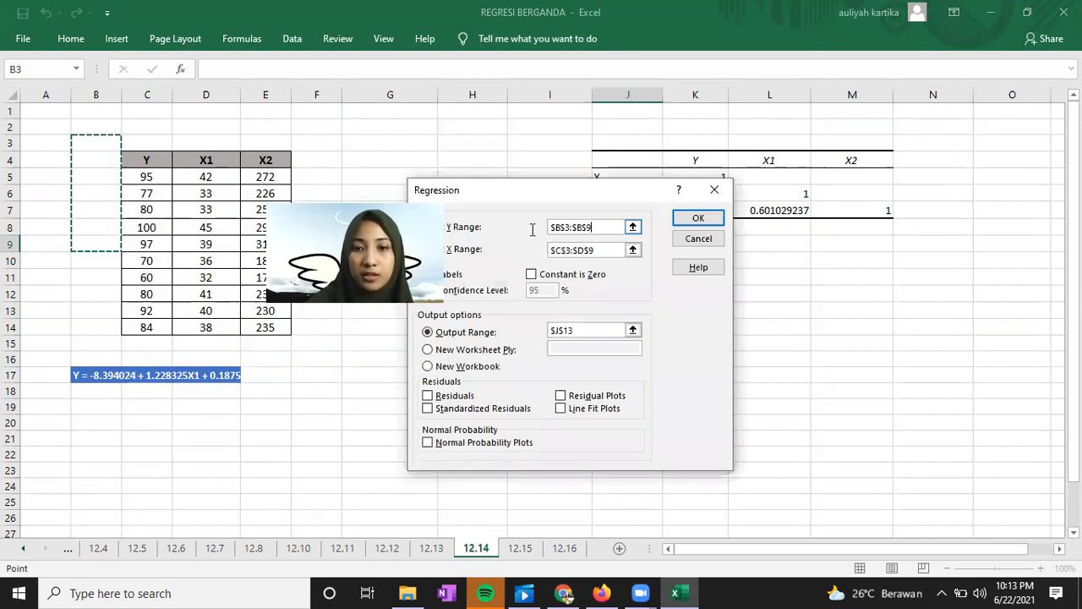
Set the regression's Y range to C4:C14 and its X range to D4:E14
double_click(533, 230)
key(BackSpace)
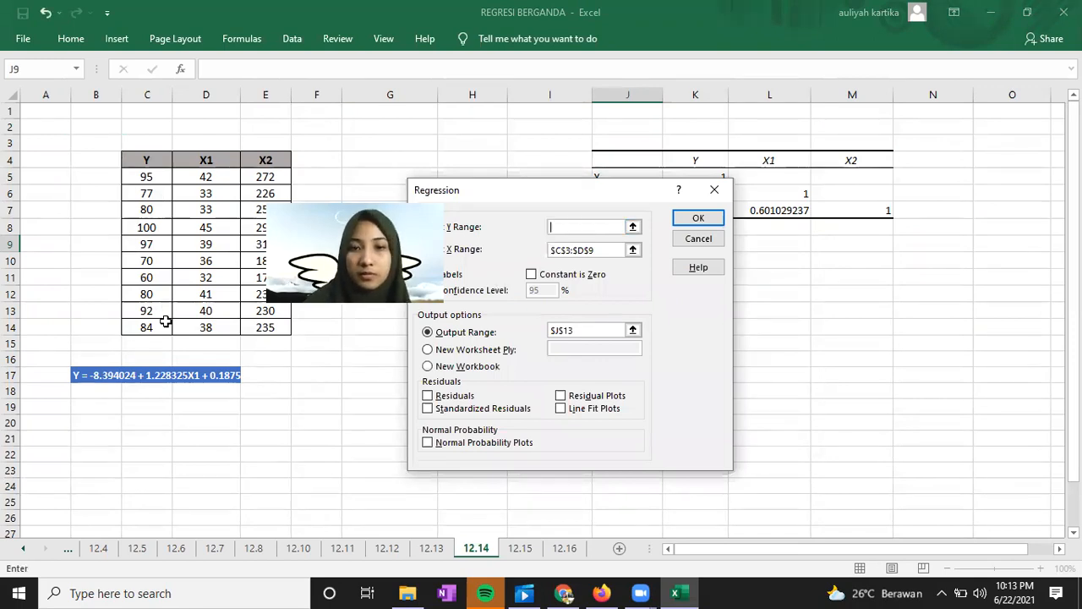
drag(147, 160, 166, 321)
mouse_move(594, 251)
mouse_down()
mouse_move(547, 254)
mouse_move(597, 248)
mouse_up()
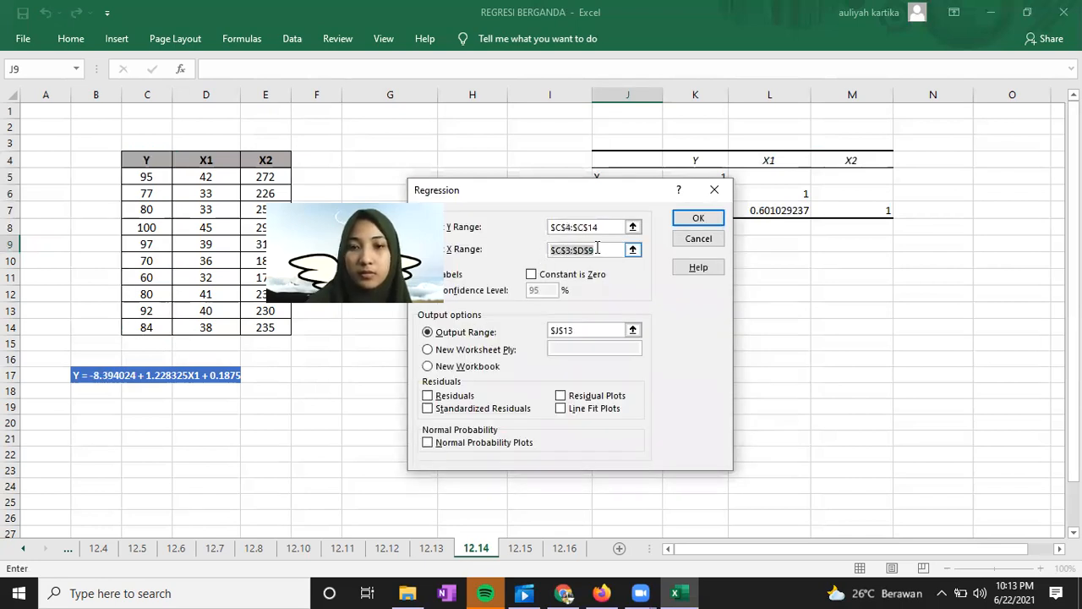
key(BackSpace)
drag(218, 161, 271, 328)
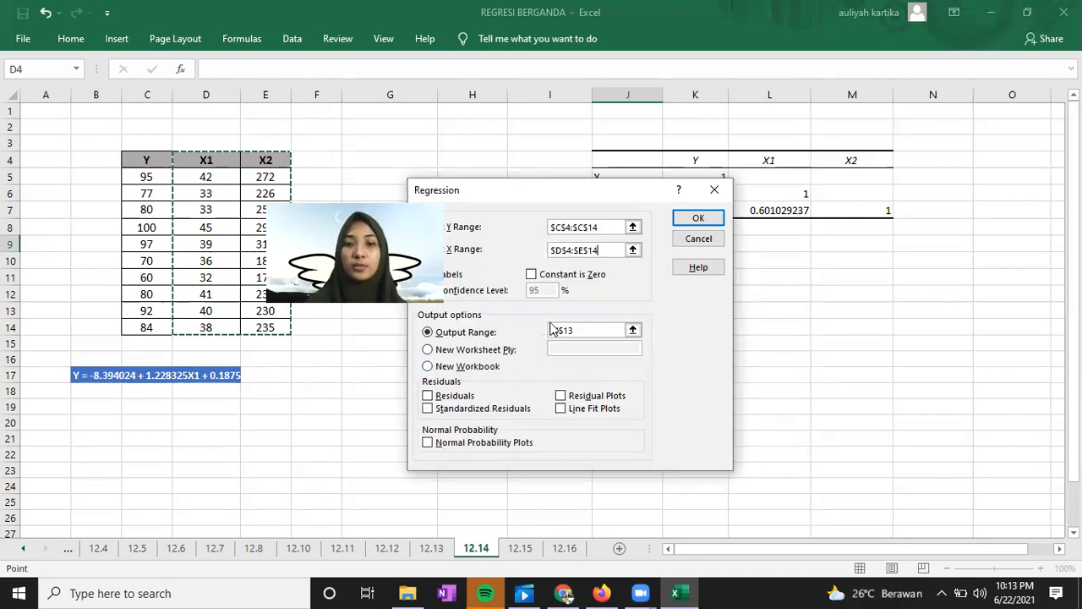
Set the regression's output range to I10 and run the analysis
drag(582, 331, 551, 334)
key(BackSpace)
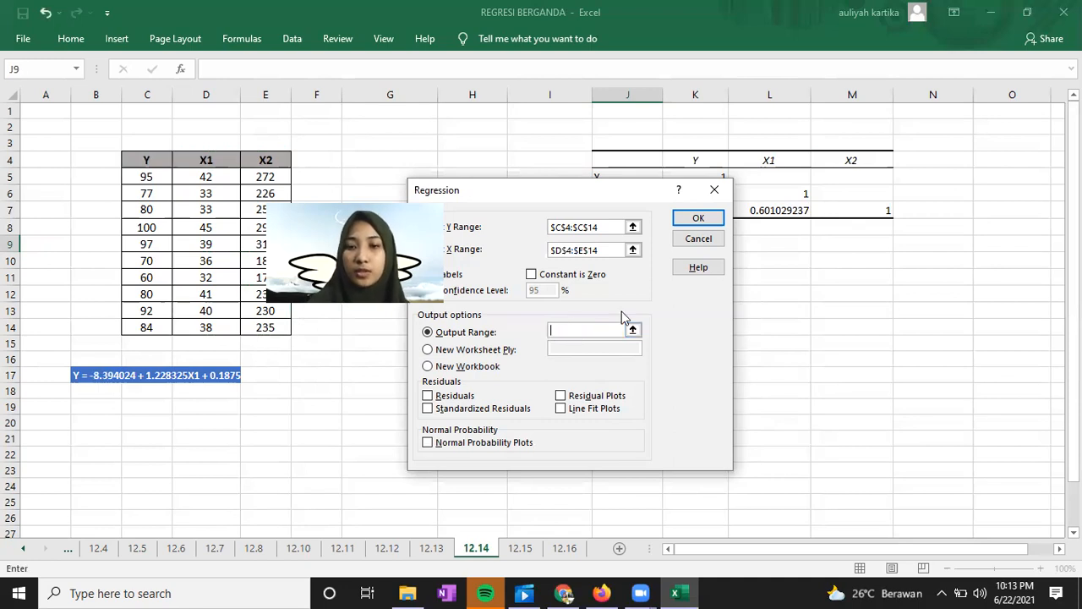
drag(541, 190, 234, 208)
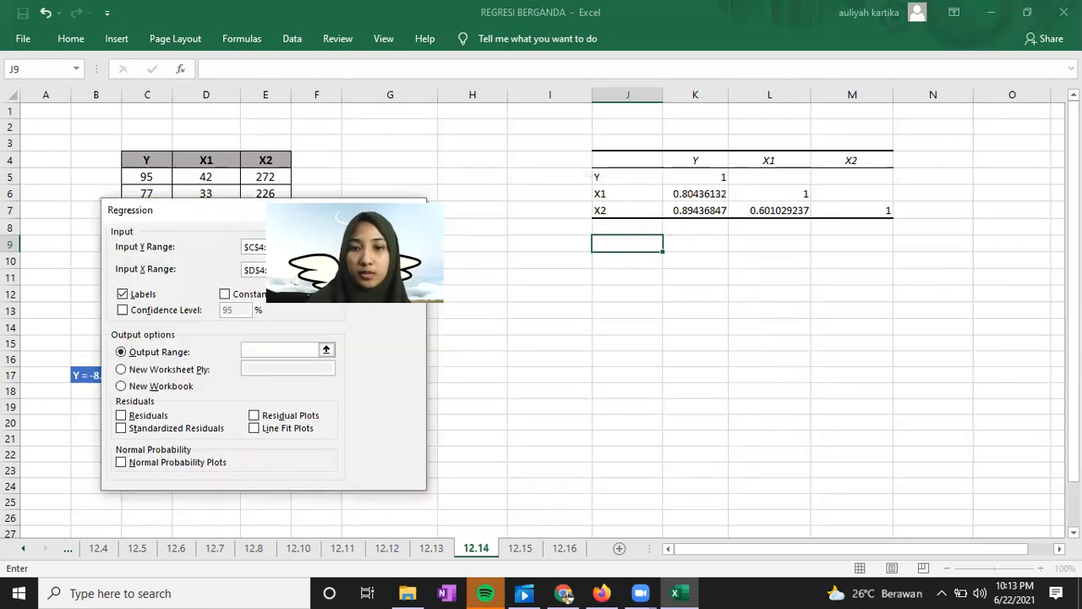
click(550, 259)
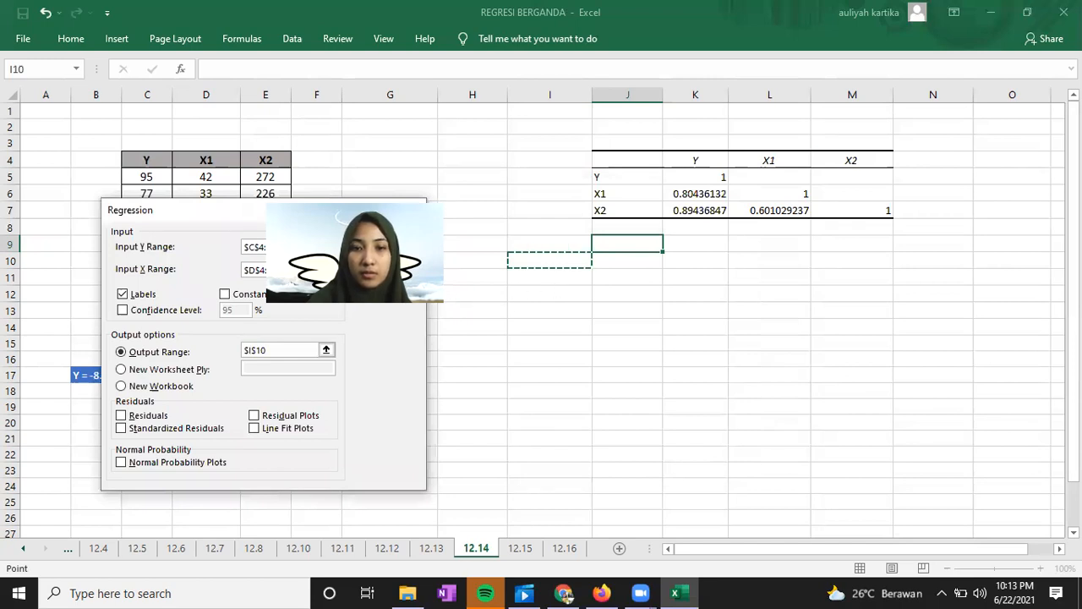
click(385, 232)
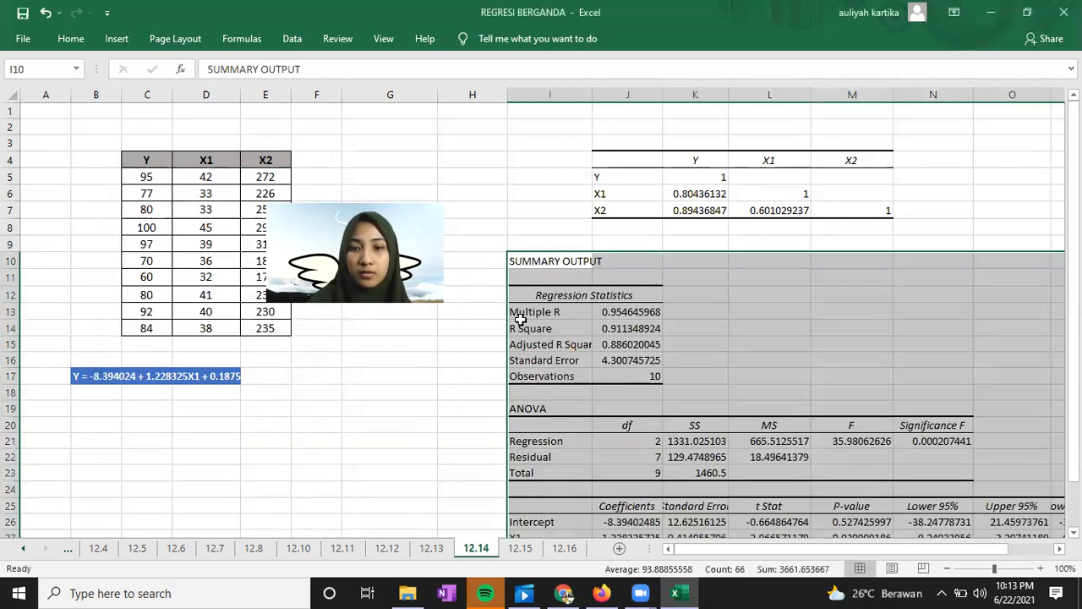
Widen column I so the regression summary's row labels are fully readable
scroll(520, 319, down, 2)
click(493, 179)
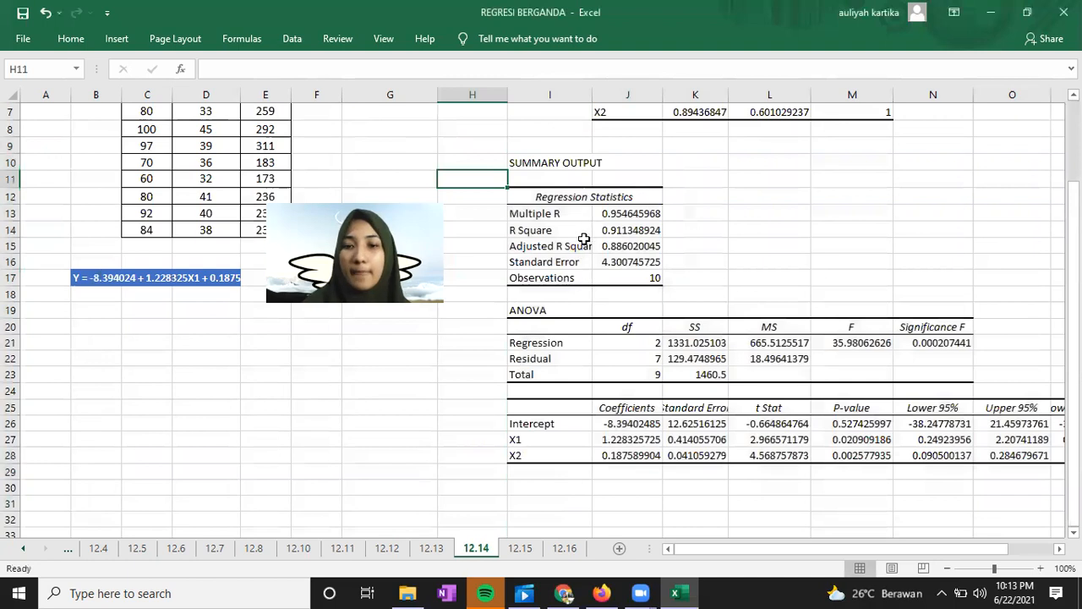
click(580, 278)
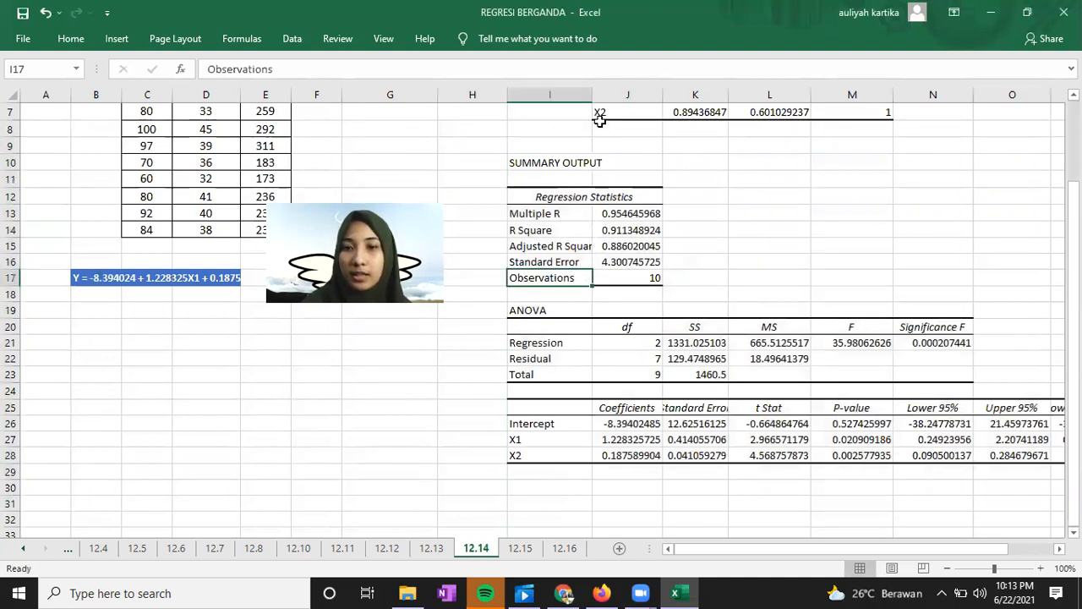
drag(593, 95, 612, 194)
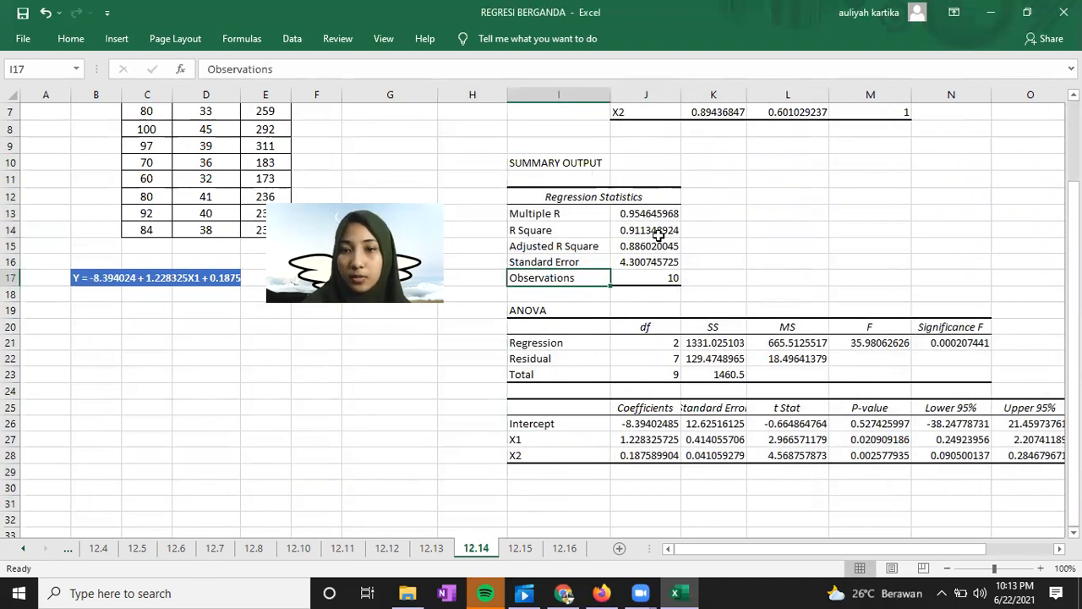
Check the R Square and total degrees of freedom, and widen columns M and N holding F and Significance F
click(660, 239)
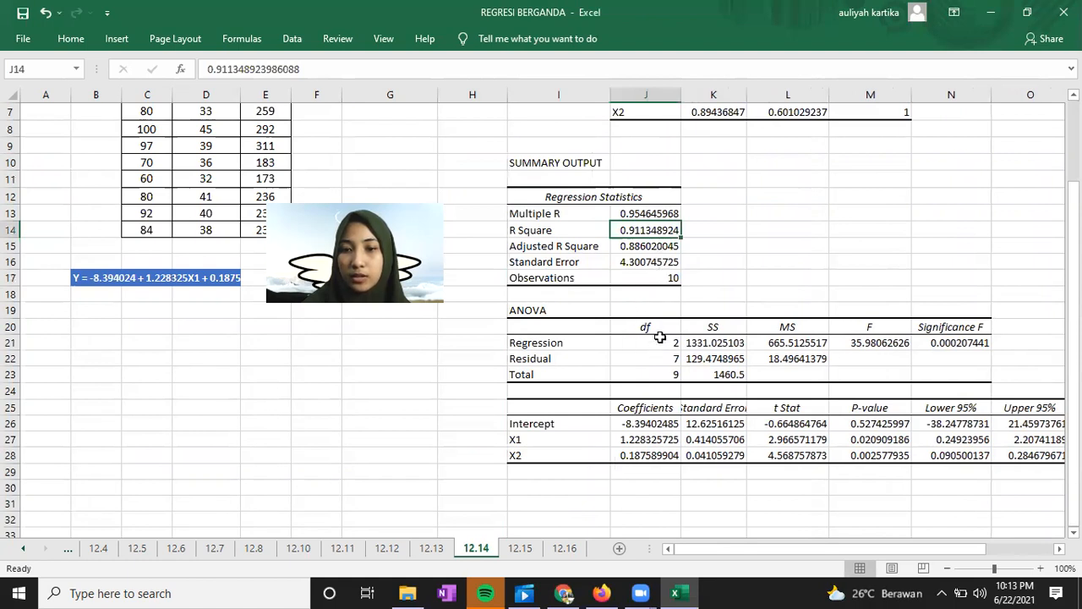
click(656, 375)
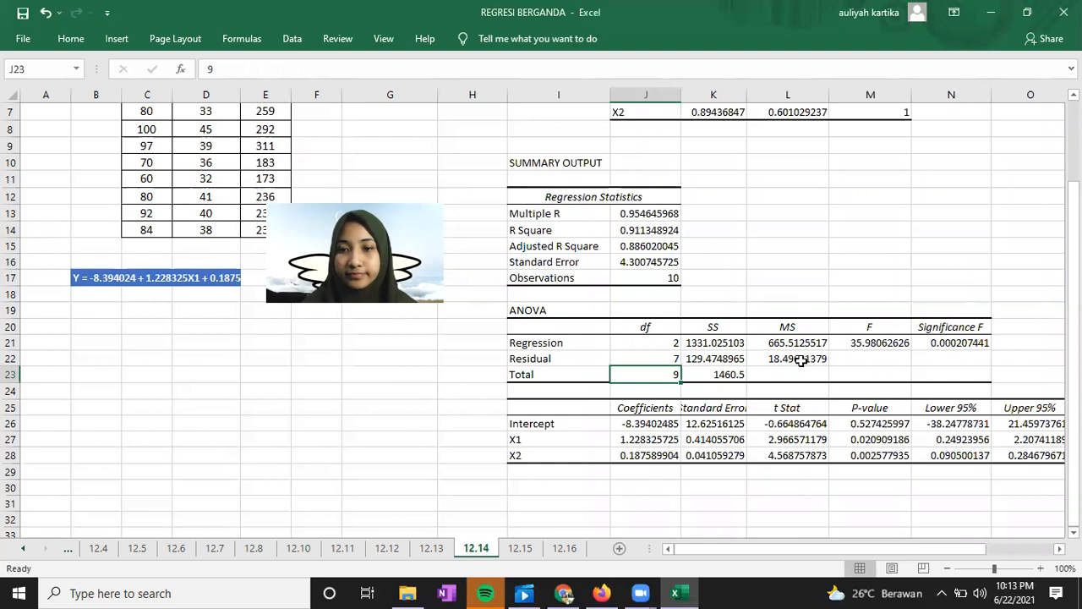
click(848, 347)
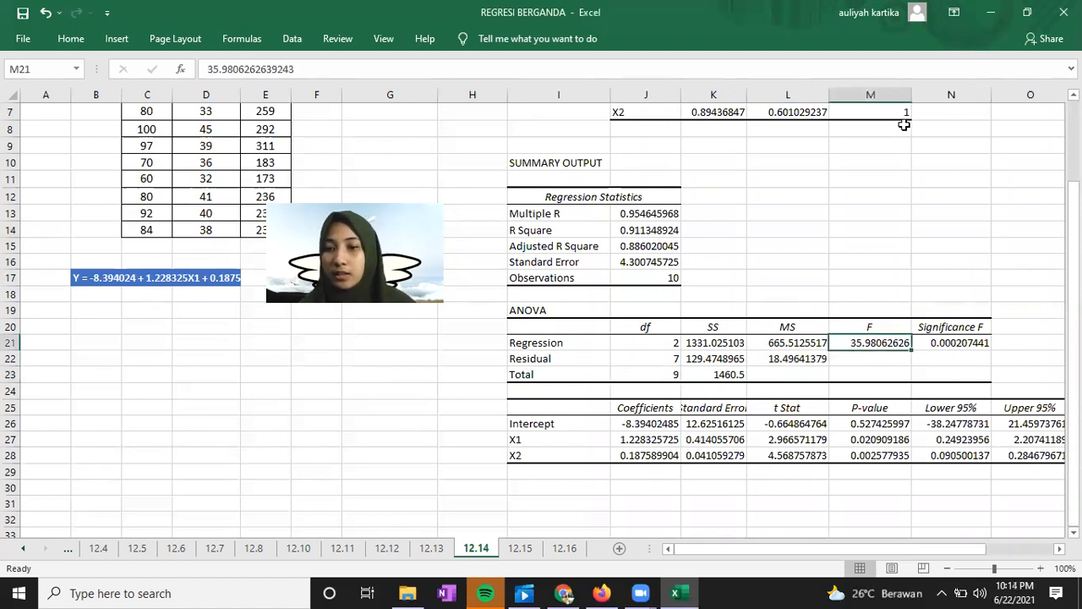
drag(911, 98, 922, 93)
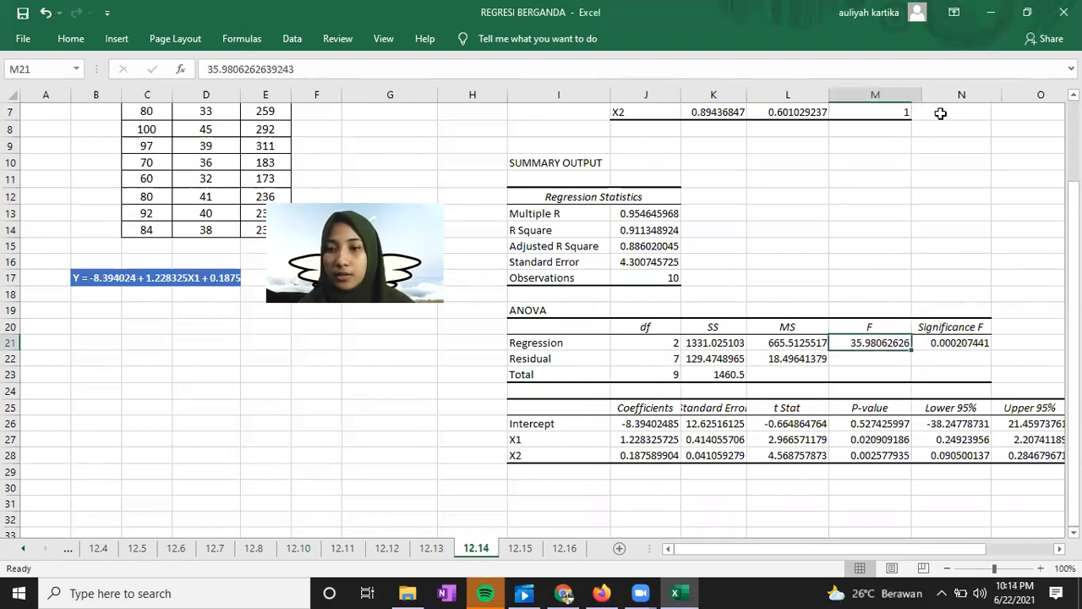
key(Right)
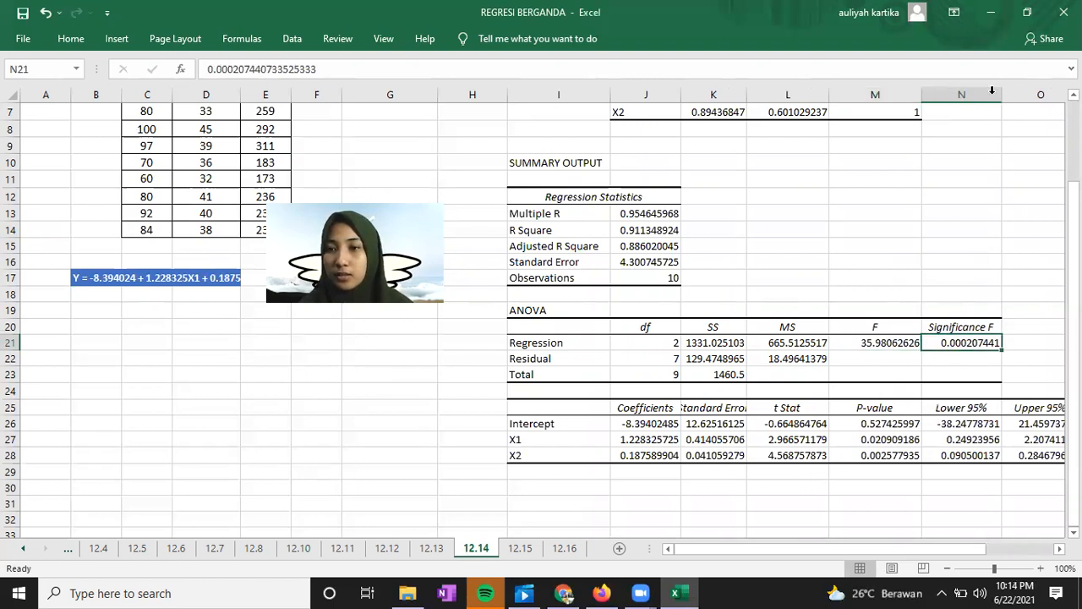
drag(1003, 98, 1021, 105)
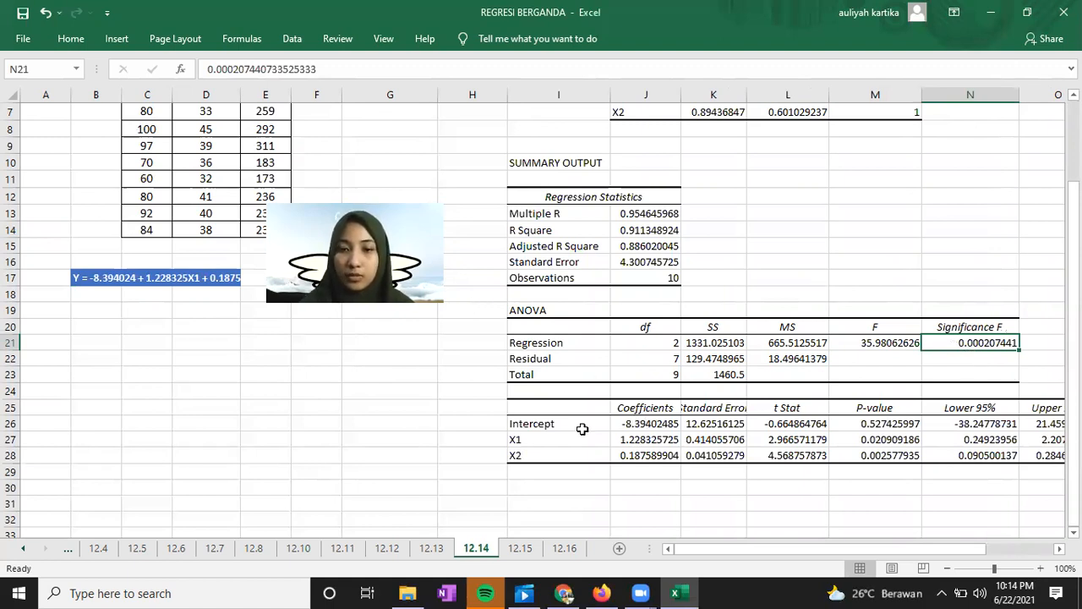
Check the regression coefficients and the intercept's P-value, and compare the coefficients with the equation in row 17
click(618, 428)
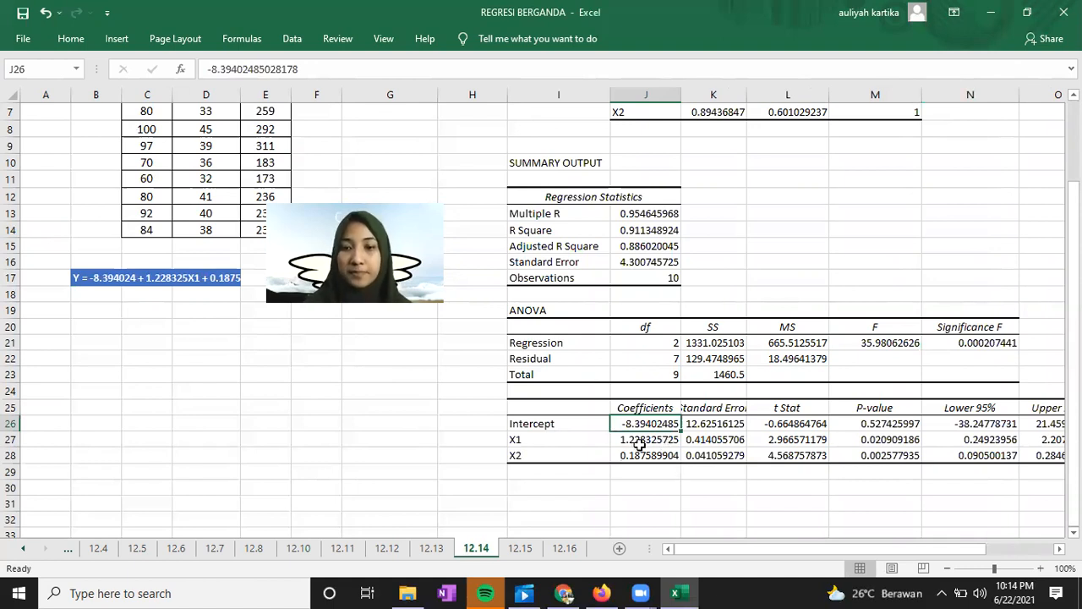
click(639, 442)
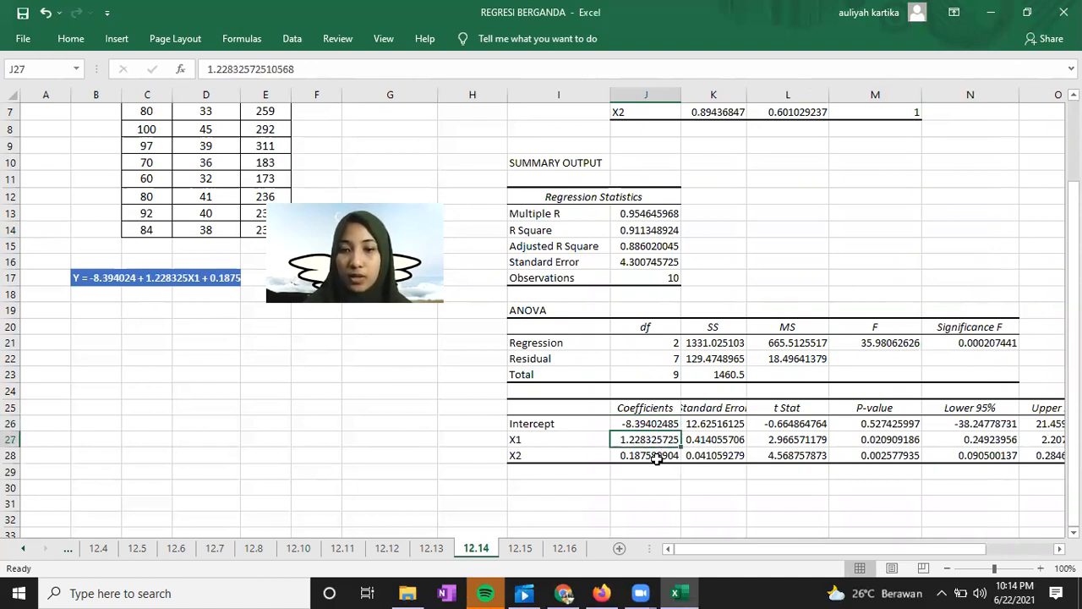
click(655, 457)
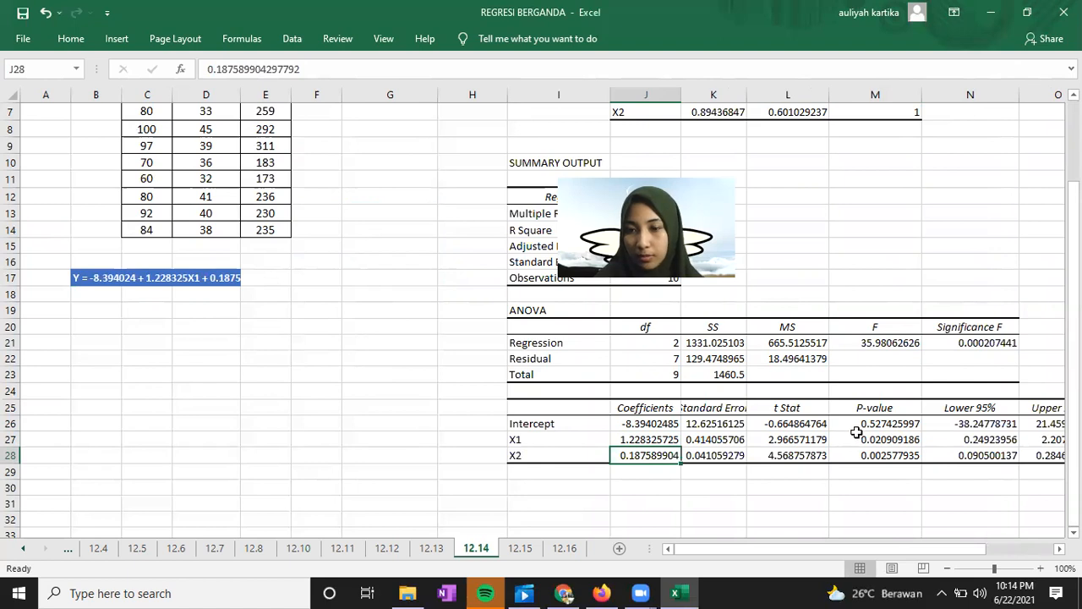
click(890, 423)
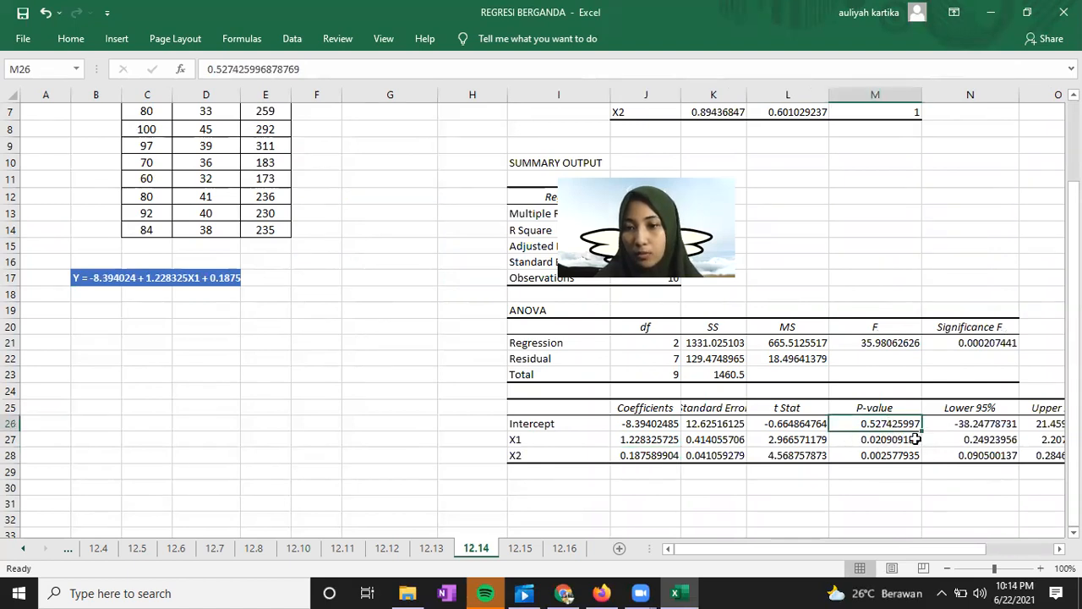
click(169, 285)
click(101, 279)
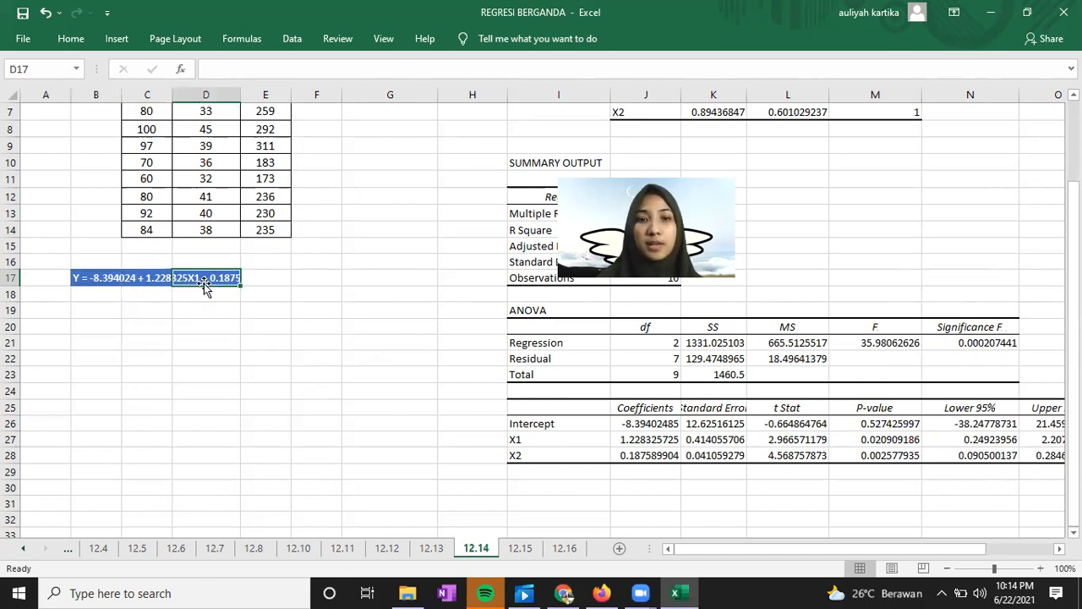
Merge and center the regression equation in row 17 across cells A17:D17
click(129, 288)
click(102, 278)
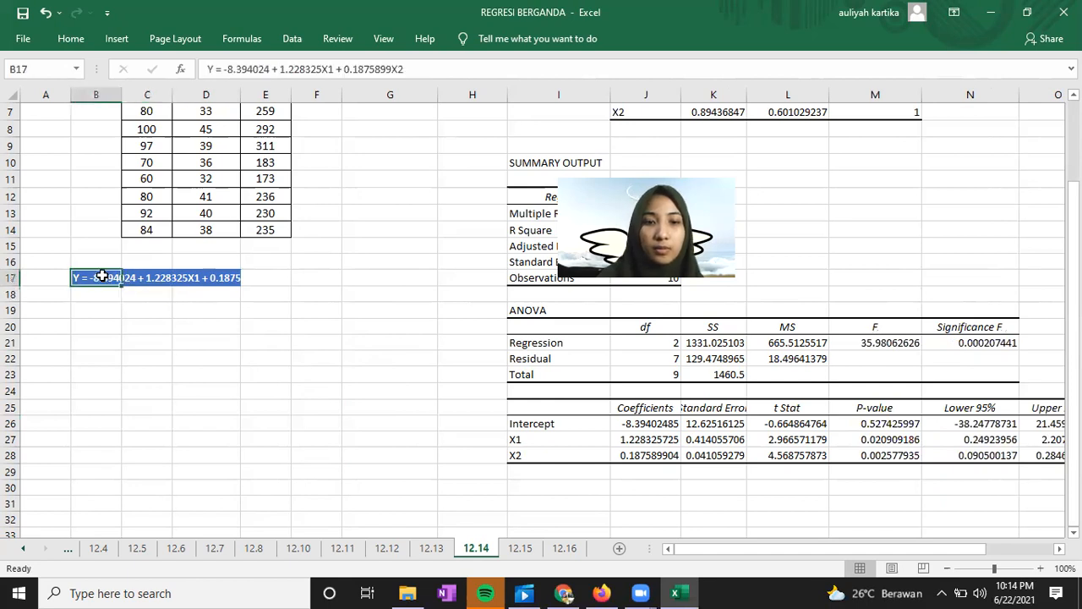
click(127, 277)
click(96, 277)
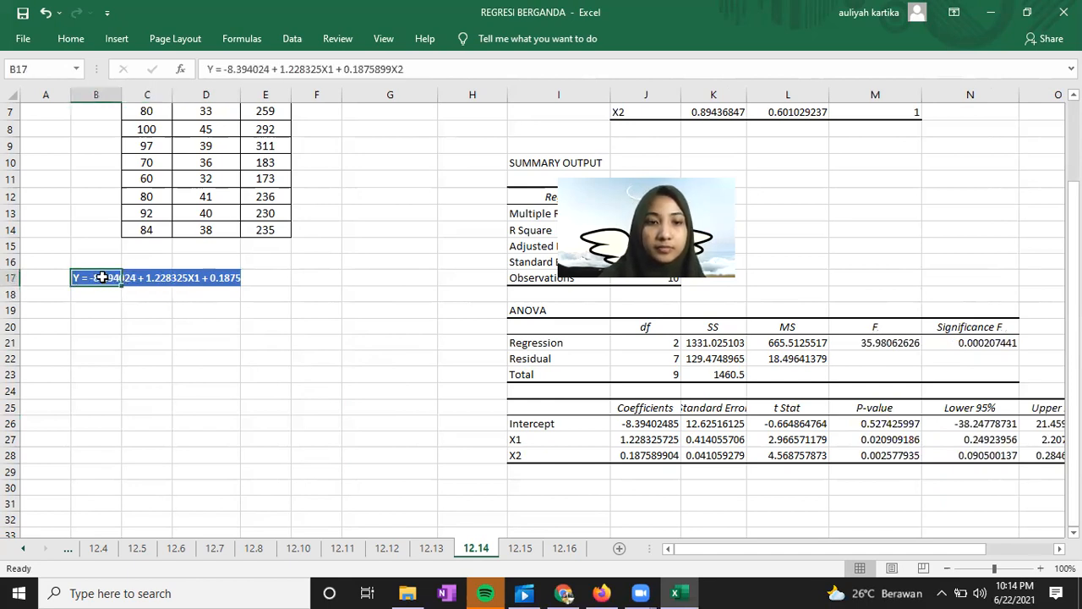
drag(64, 274, 208, 277)
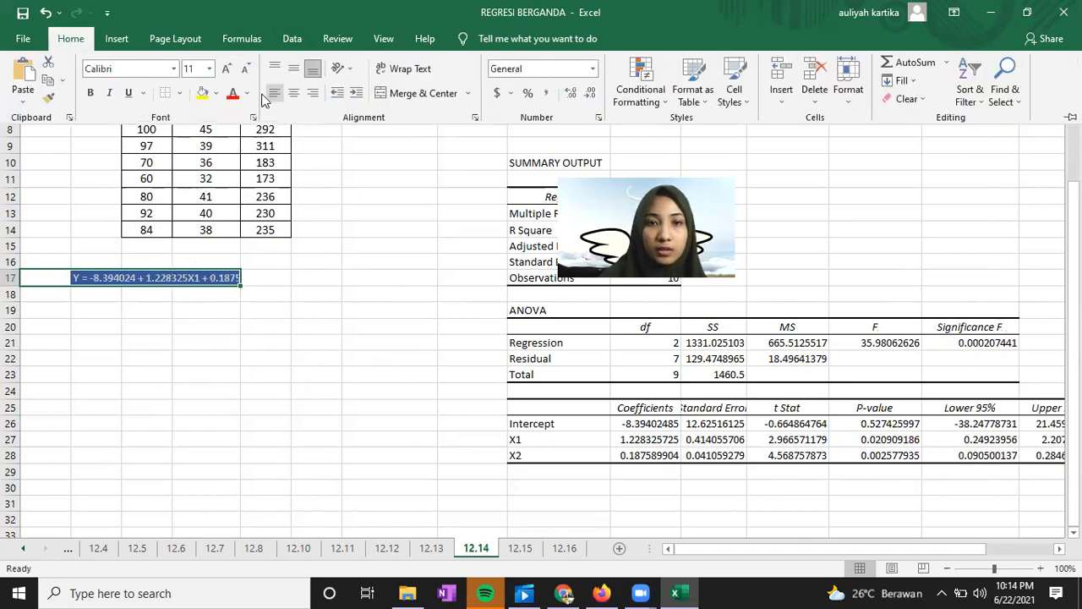
click(396, 93)
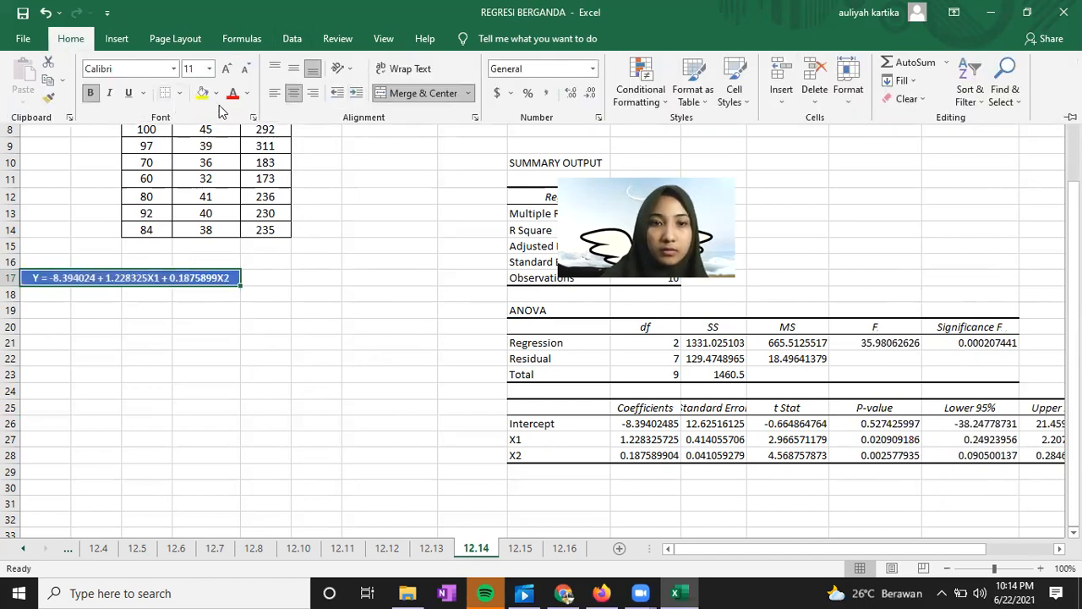
click(301, 310)
click(338, 296)
scroll(442, 421, down, 1)
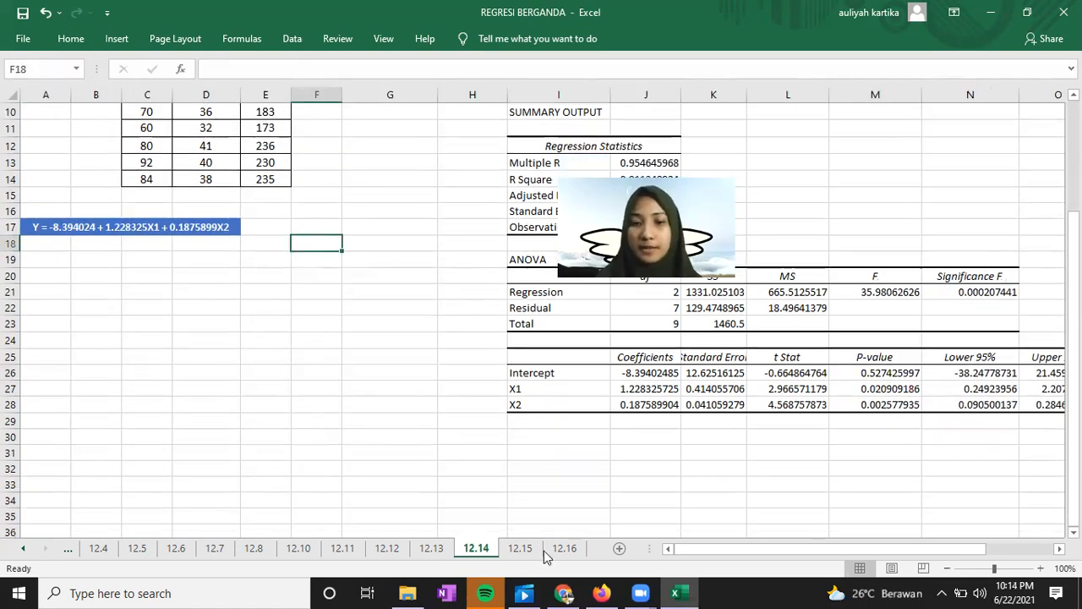
Switch to the textbook PDF in Chrome and read exercise 12.15 with its data table and requested regression model
key(alt+Tab)
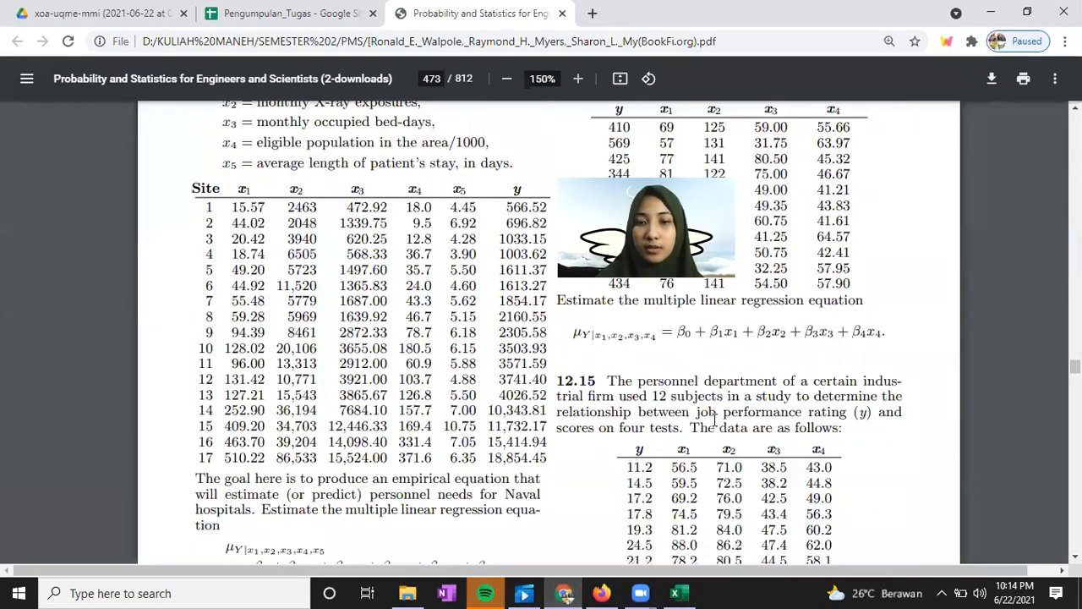
scroll(715, 419, down, 2)
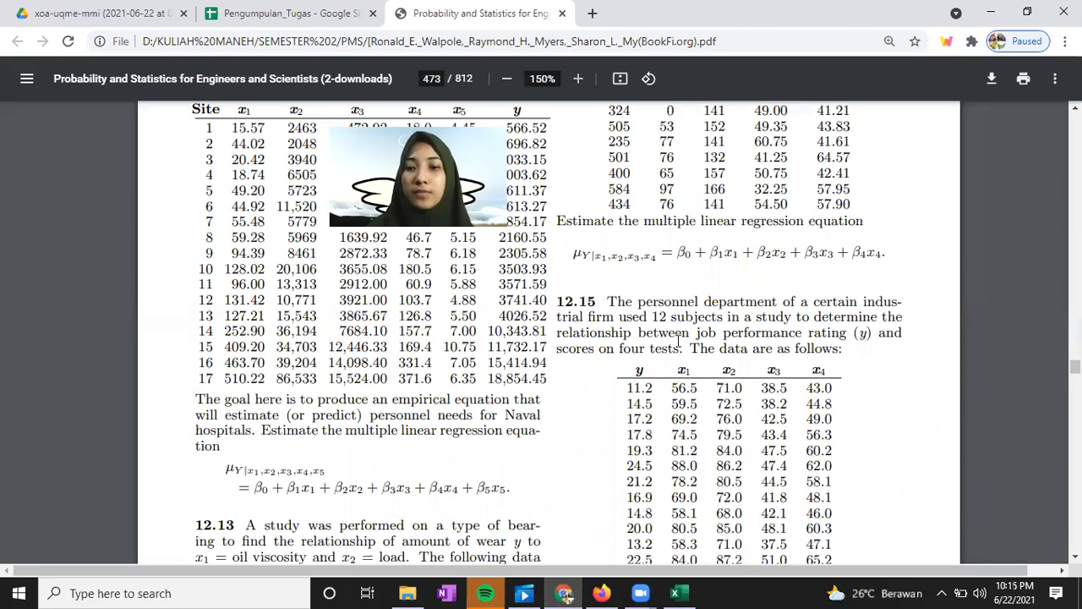
scroll(678, 340, down, 2)
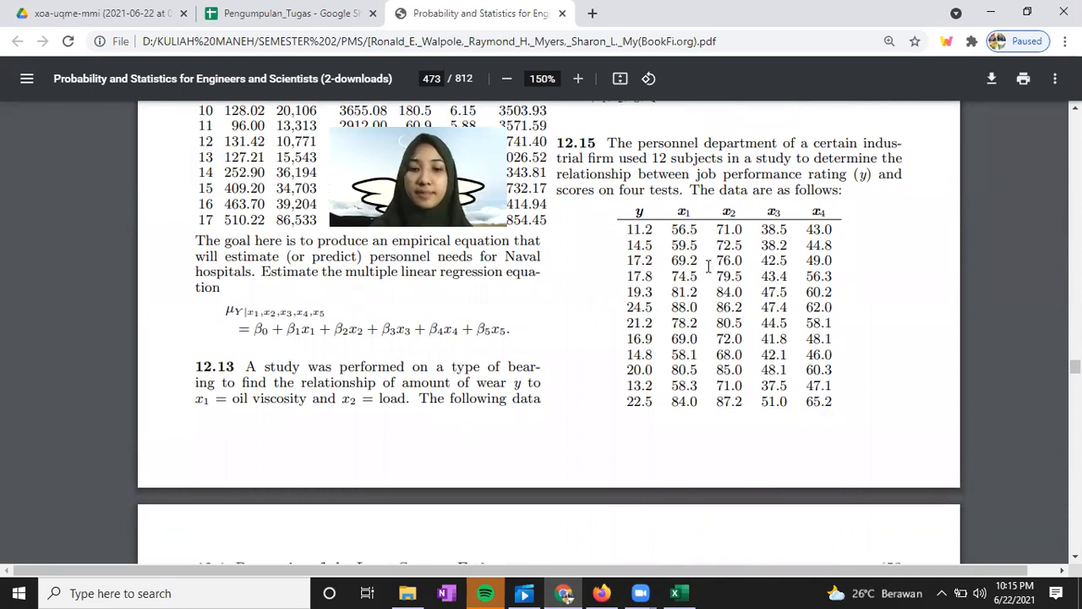
scroll(668, 296, down, 1)
scroll(361, 423, down, 2)
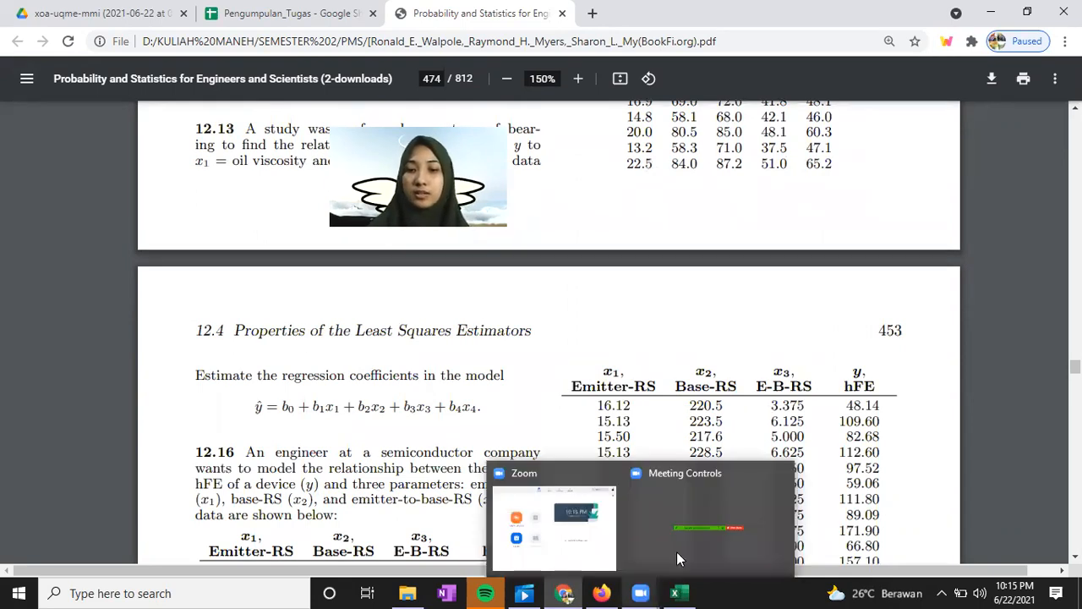
Switch back to the Excel workbook, open the 12.15 sheet and review its data, correlation and regression tables
click(676, 551)
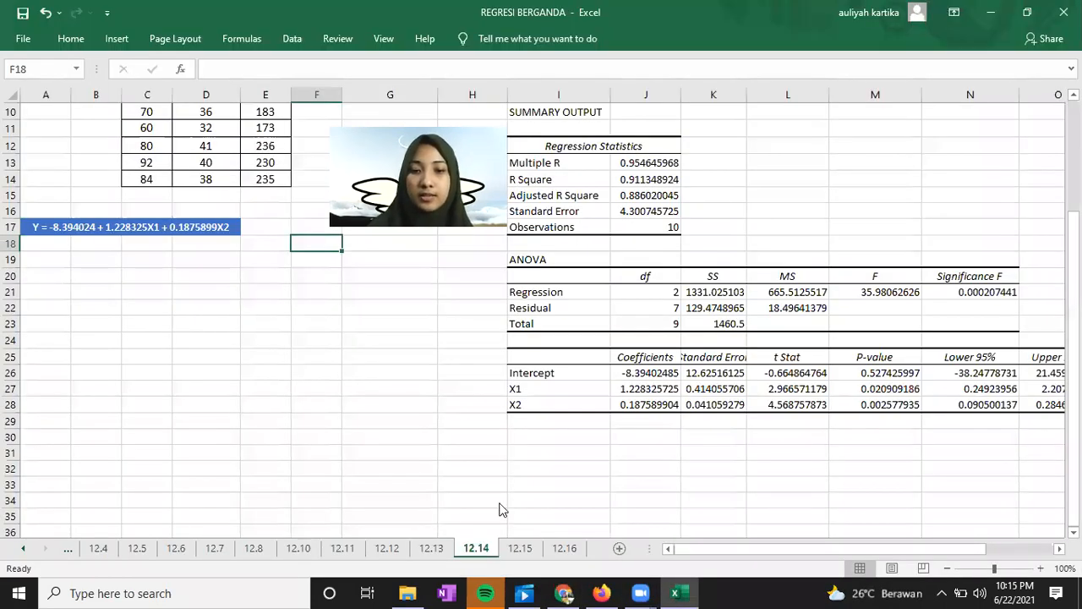
key(ctrl+Page_Down)
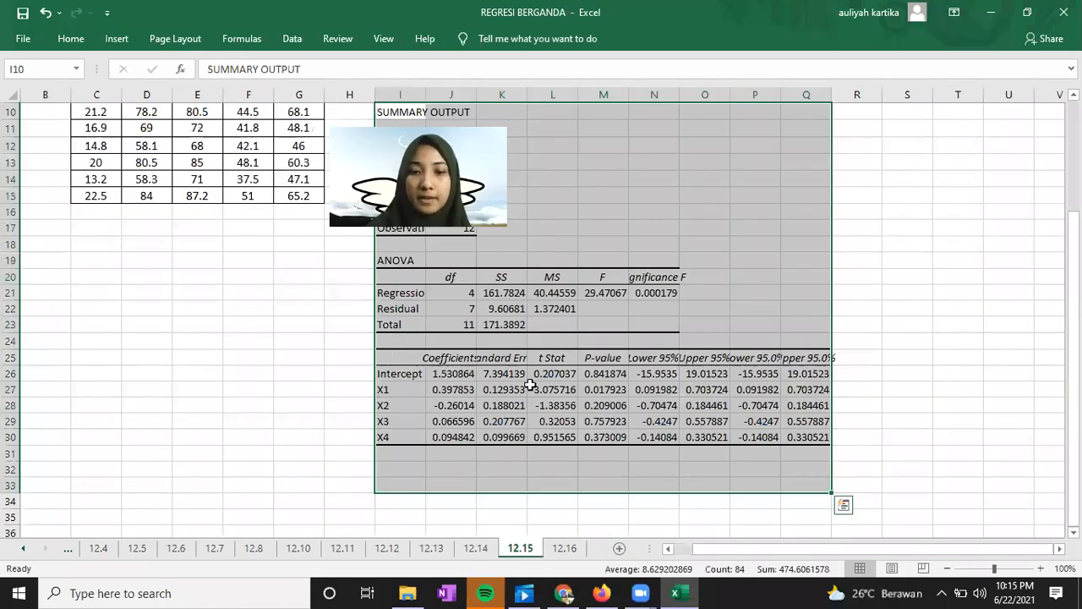
click(298, 373)
scroll(530, 385, up, 2)
scroll(530, 385, up, 2)
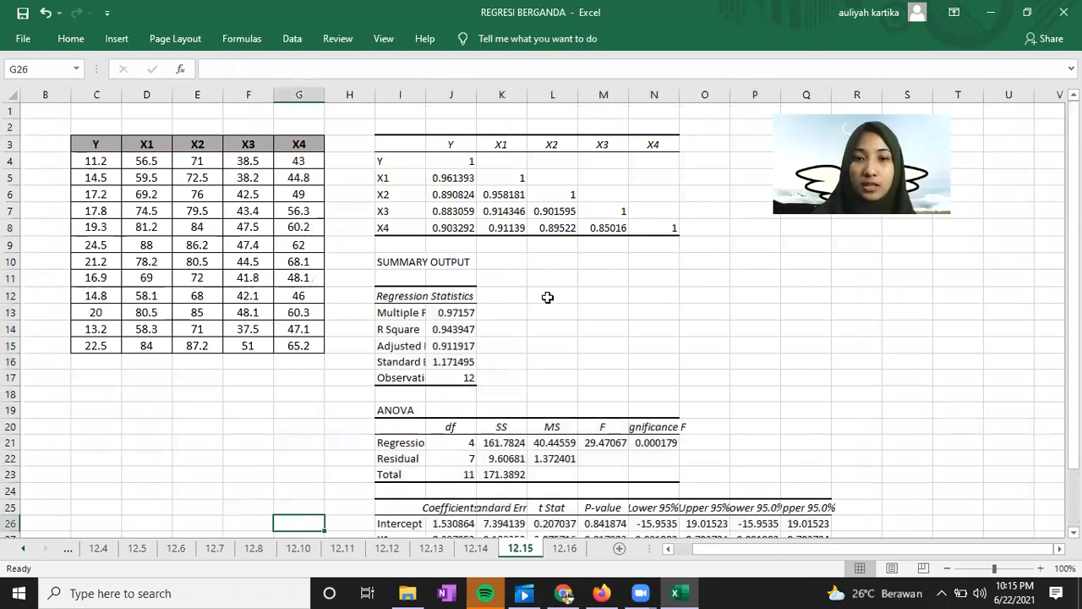
scroll(548, 301, down, 3)
scroll(431, 181, up, 3)
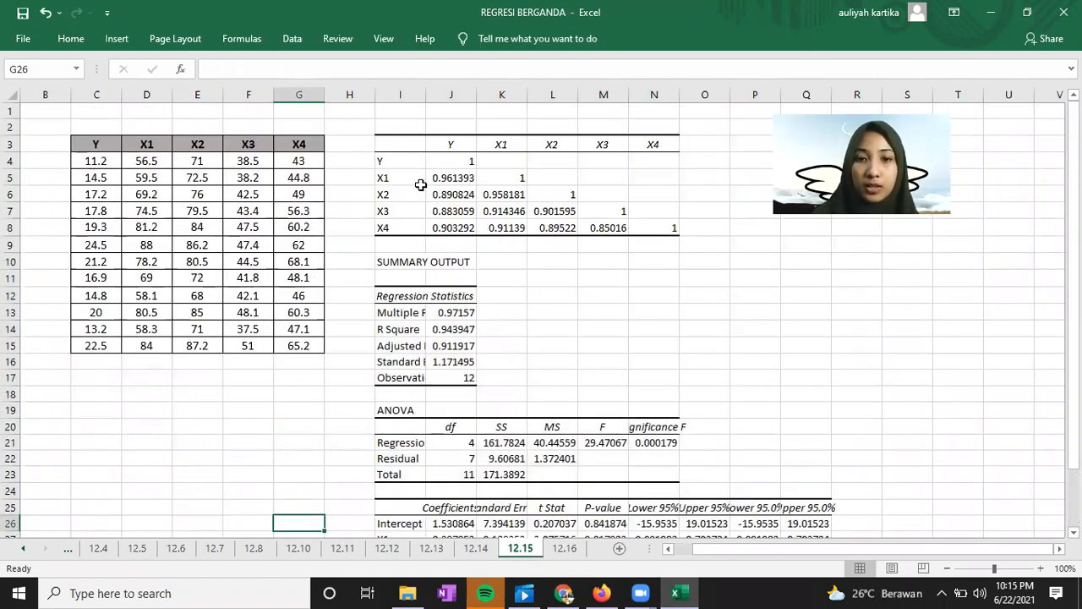
Check the correlations of Y with X1, X2, X3 and X4 in the correlation table
click(429, 147)
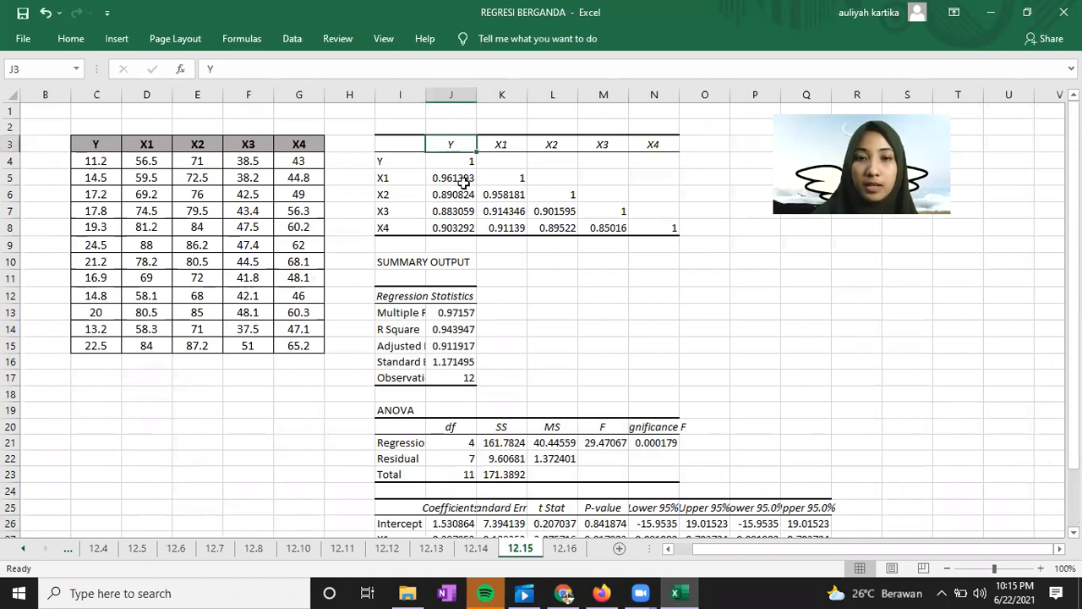
key(Left)
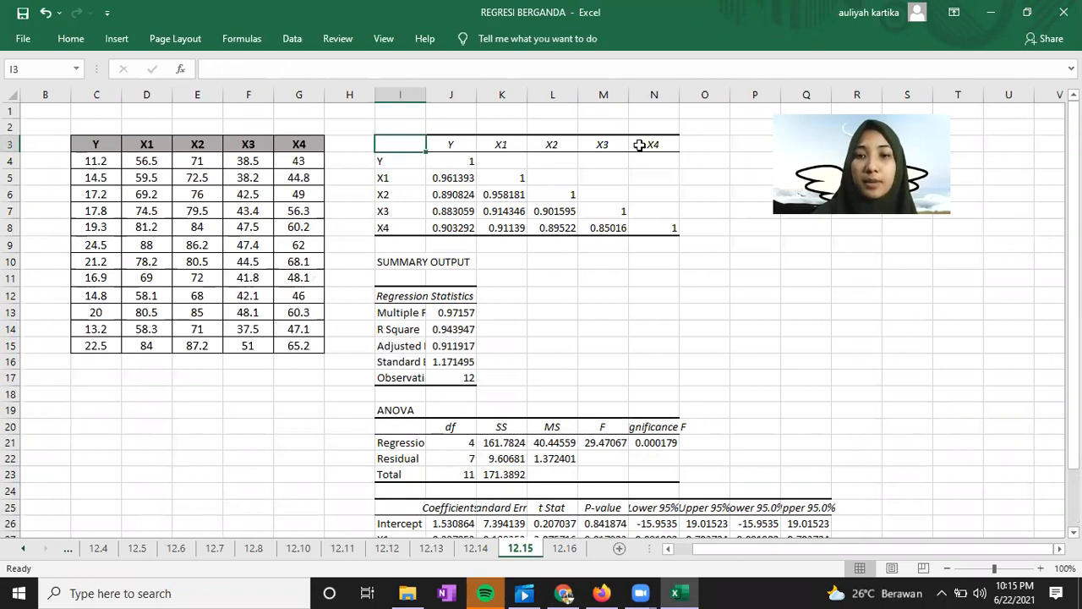
click(458, 179)
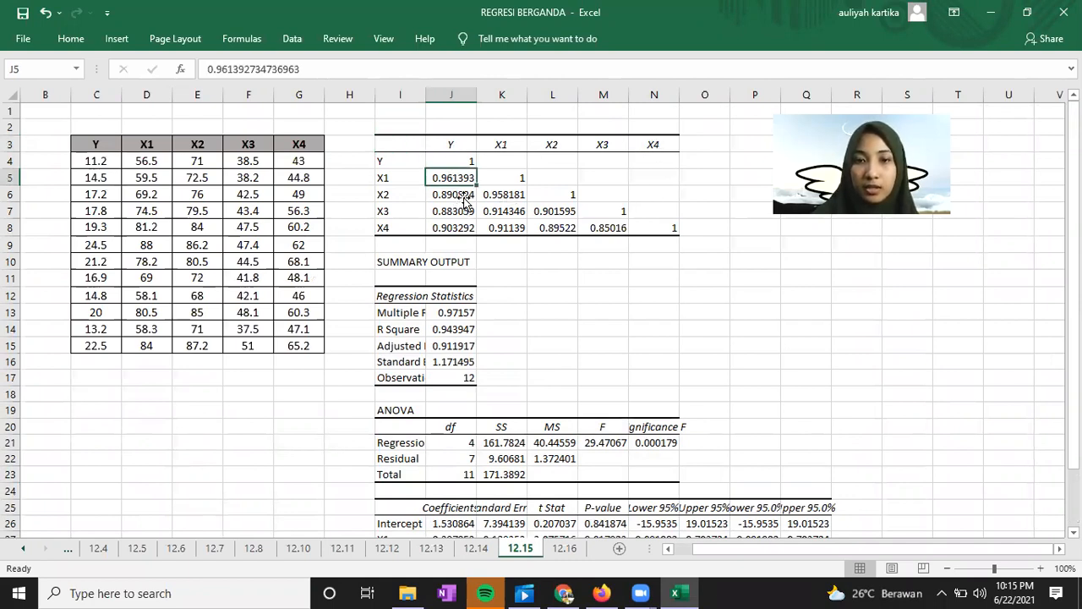
click(463, 210)
click(464, 194)
click(464, 180)
key(Down)
key(Down)
key(Down)
Widen column I for the regression row labels, and check the R Square and total degrees of freedom
scroll(411, 216, down, 2)
click(412, 216)
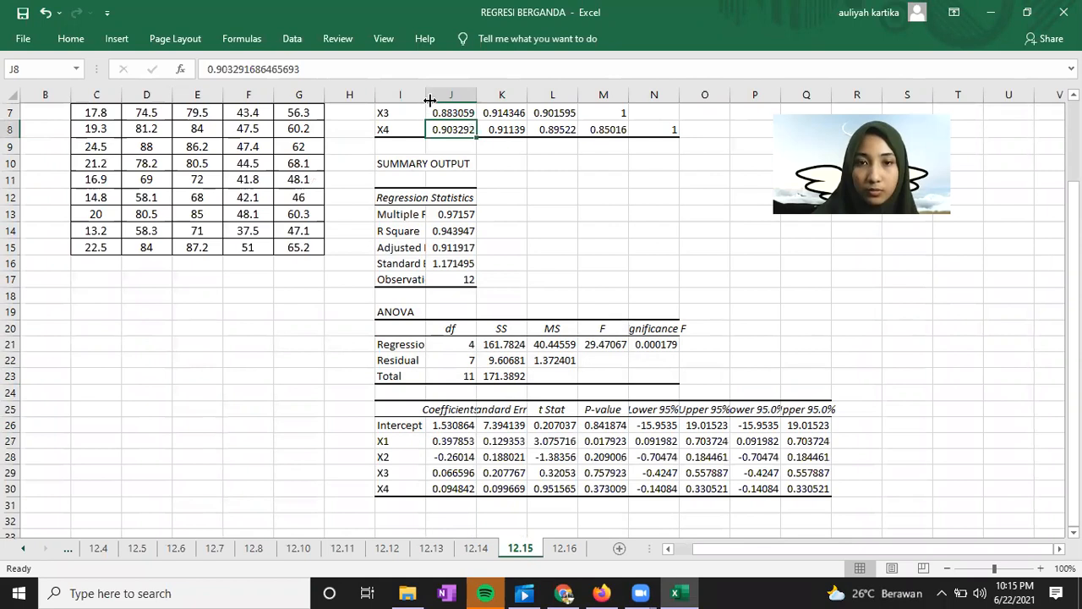
drag(429, 98, 446, 98)
click(483, 231)
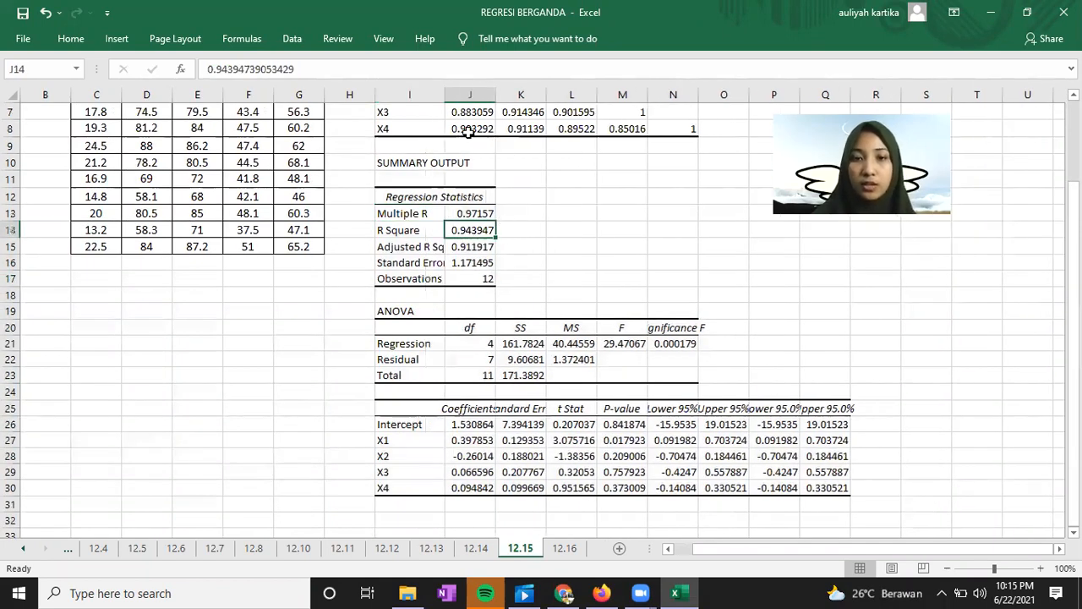
scroll(507, 245, down, 2)
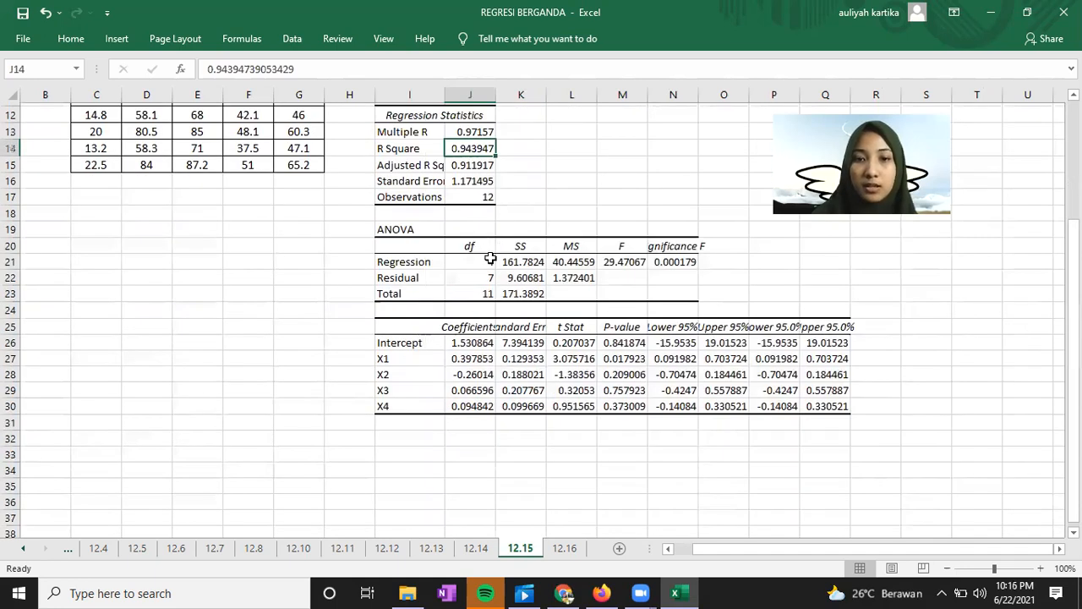
click(490, 259)
scroll(490, 262, down, 1)
click(491, 275)
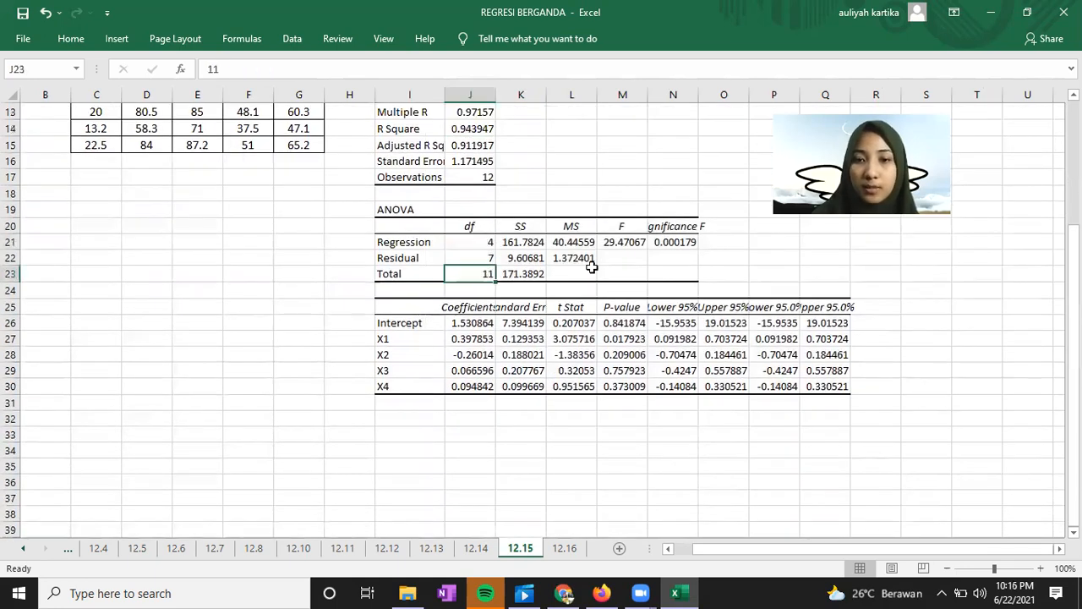
Check the regression's F value and widen column N to fit the Significance F heading
click(630, 246)
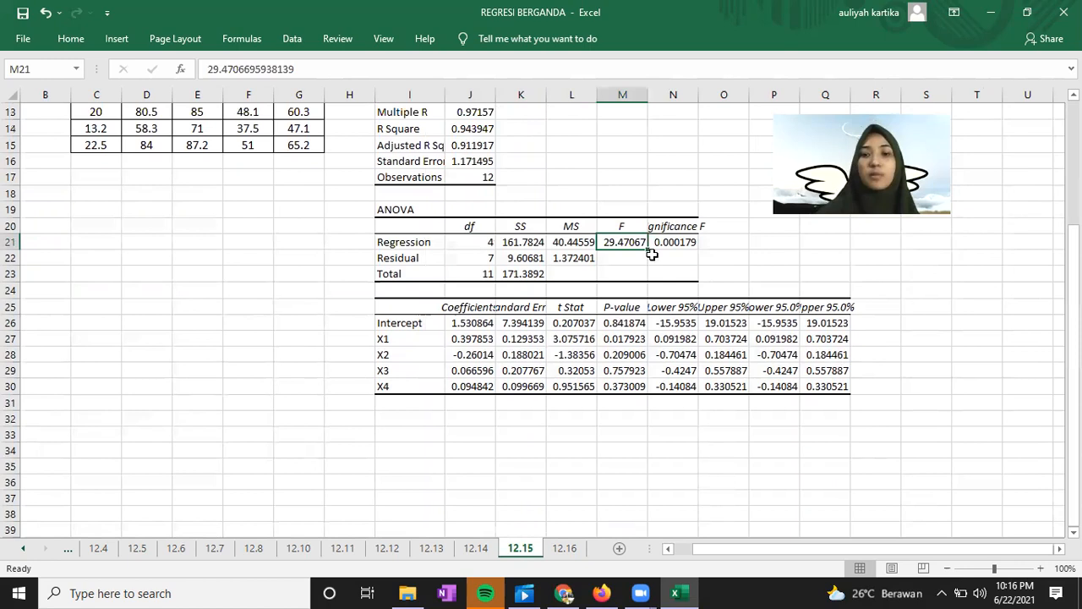
key(Right)
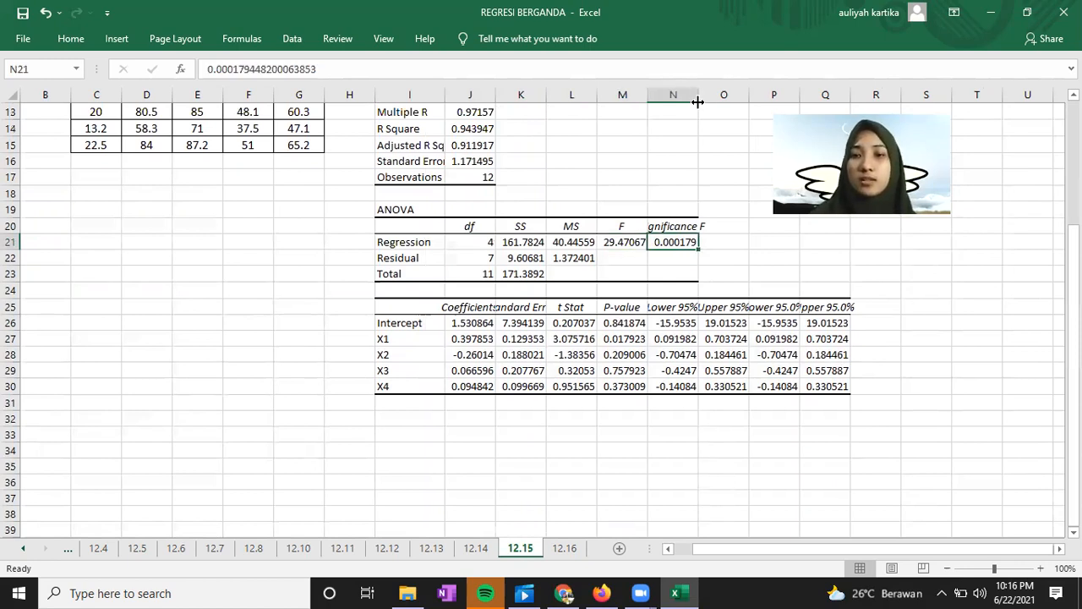
drag(698, 99, 727, 237)
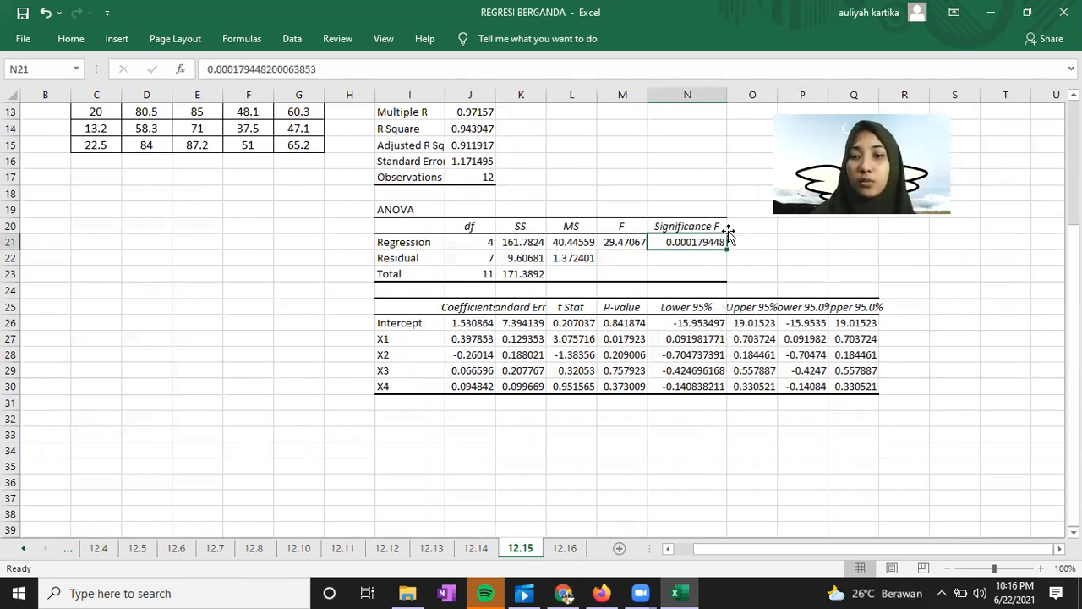
Start the regression equation in I33 with Y= and the intercept coefficient copied from J26, 1.530864
click(460, 336)
click(435, 324)
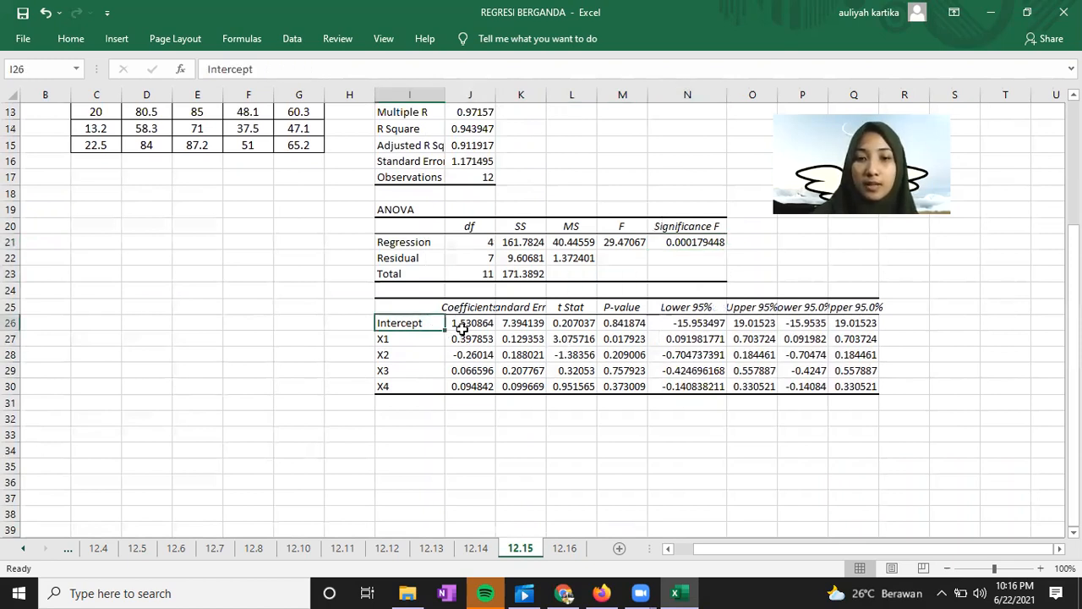
key(Right)
click(440, 430)
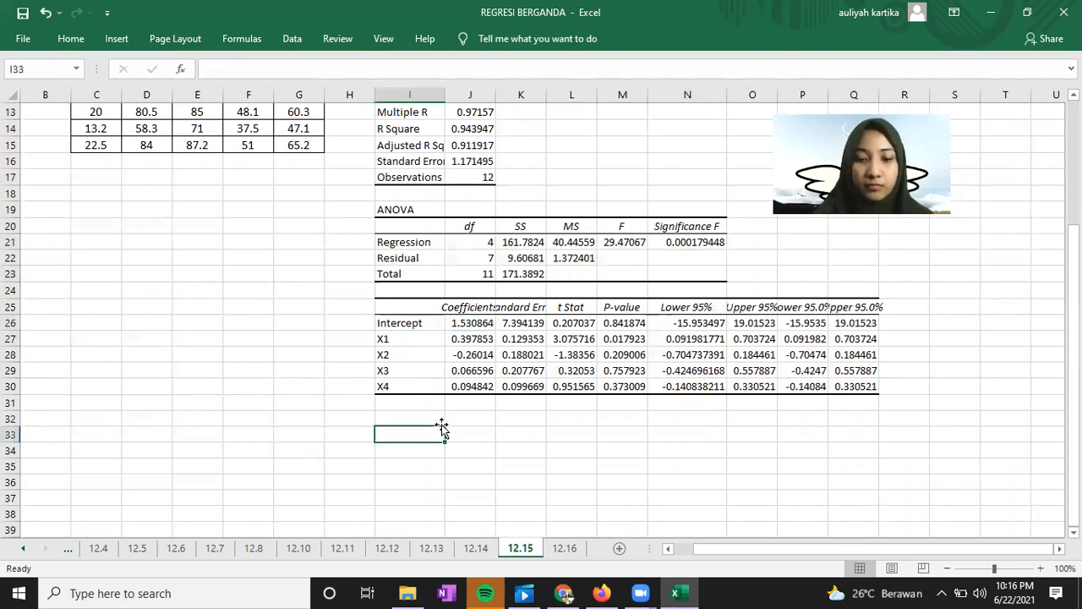
text(Y=)
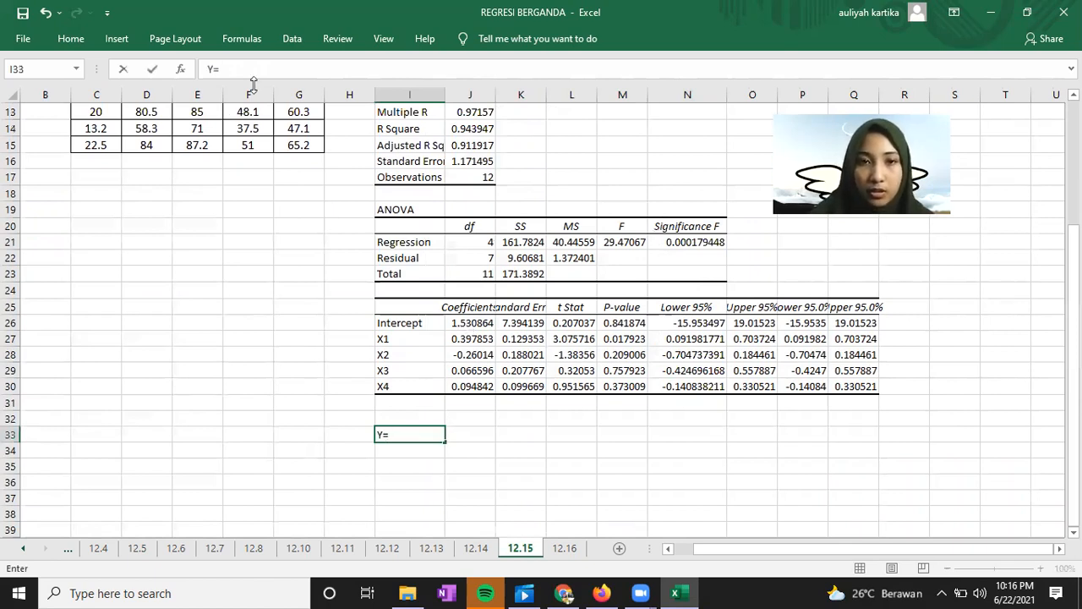
click(470, 323)
drag(252, 72, 172, 72)
key(ctrl+c)
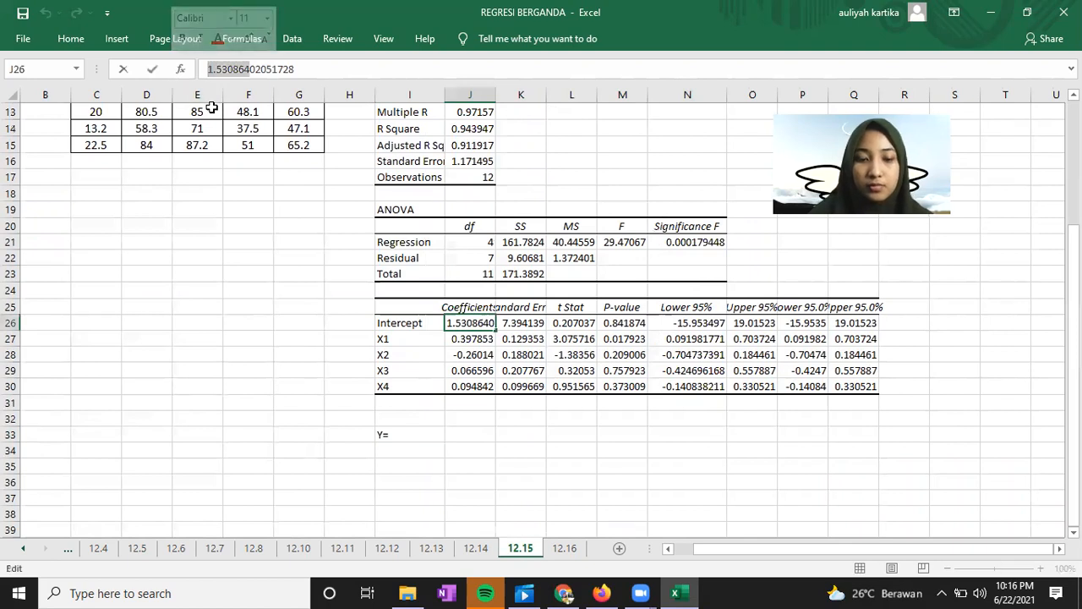
click(328, 70)
click(394, 438)
click(244, 70)
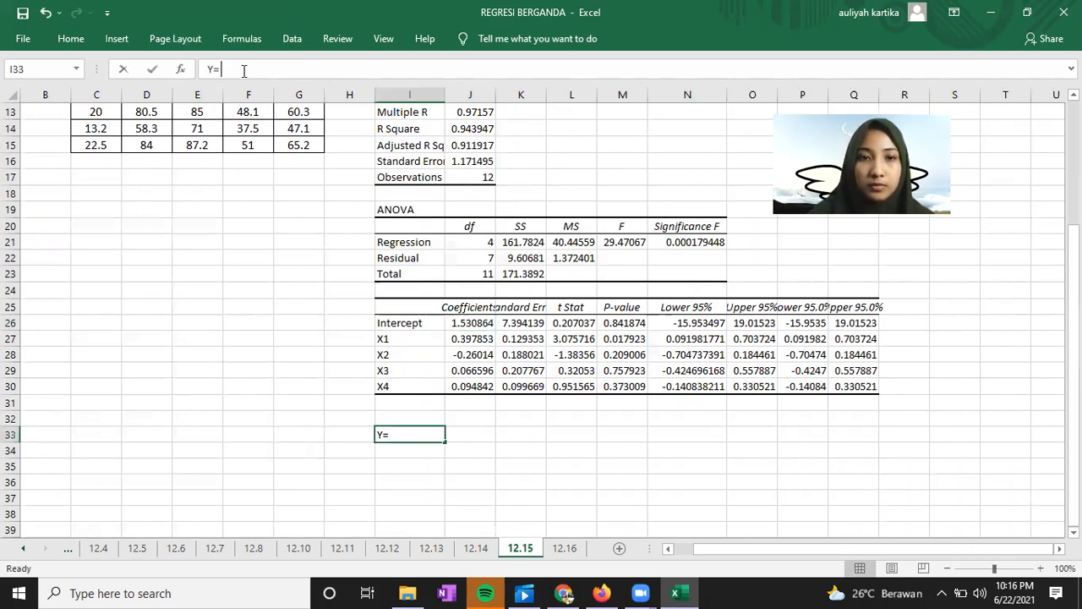
key(ctrl+v)
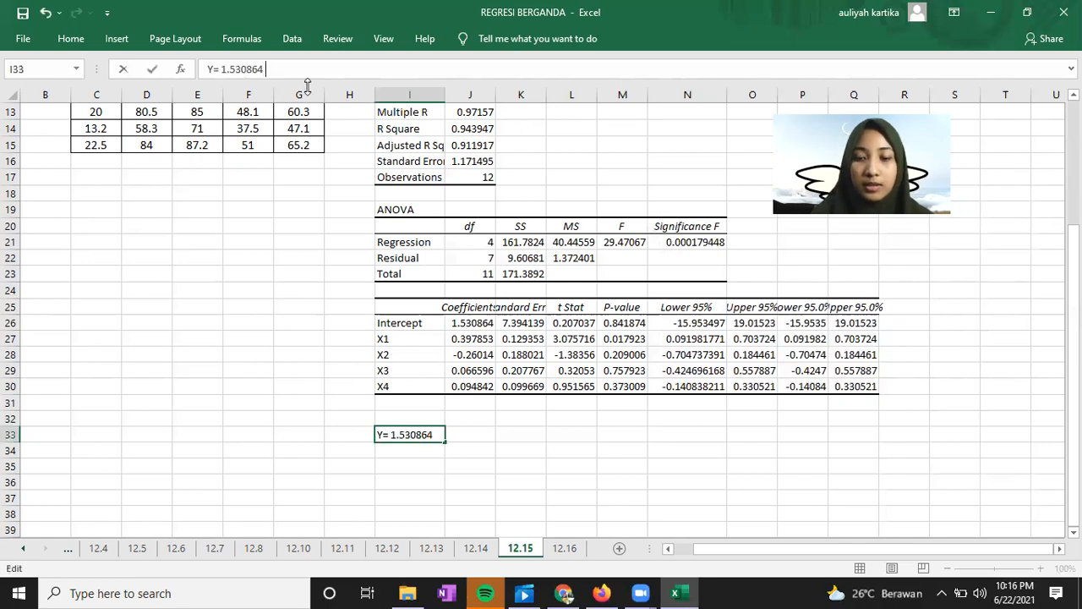
Extend the equation in I33 with the X1 term copied from J27, + 0.39785X1, followed by a plus sign
click(483, 339)
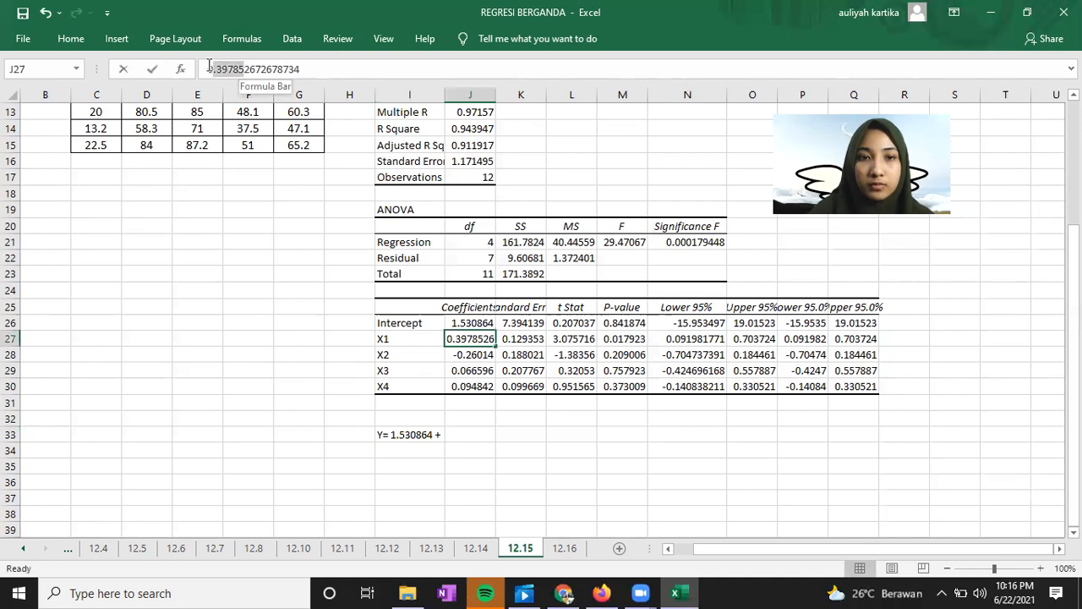
drag(243, 68, 209, 64)
key(ctrl+c)
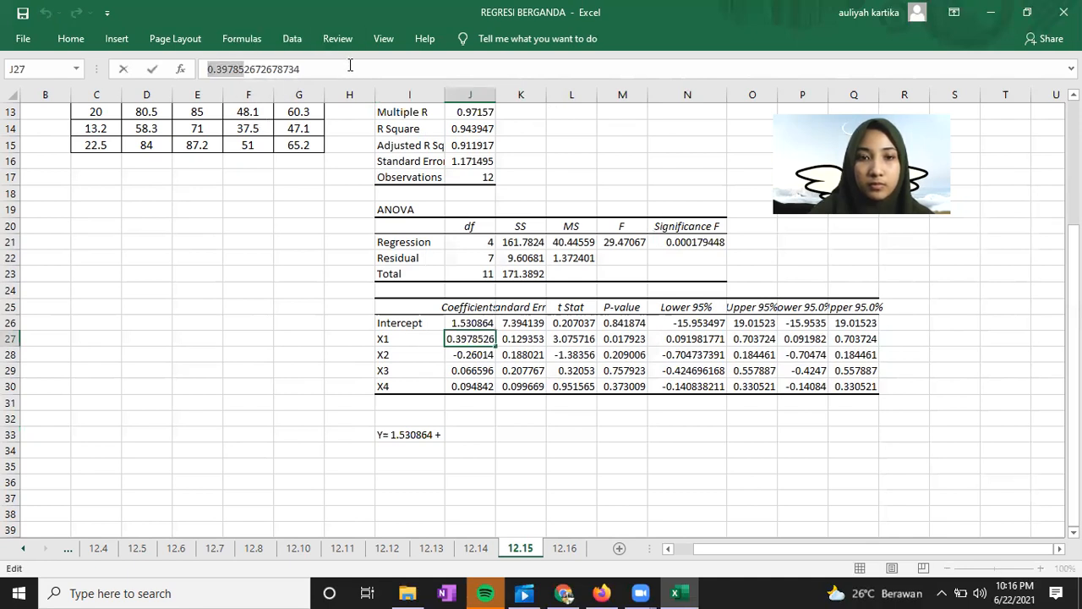
click(351, 67)
click(412, 436)
click(285, 68)
key(ctrl+v)
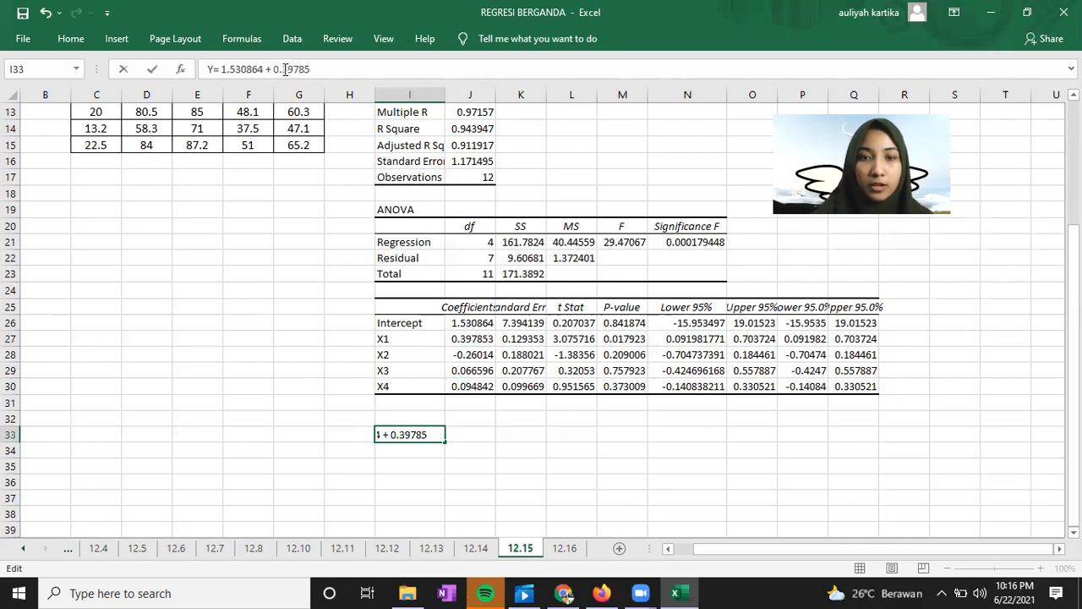
text(X1)
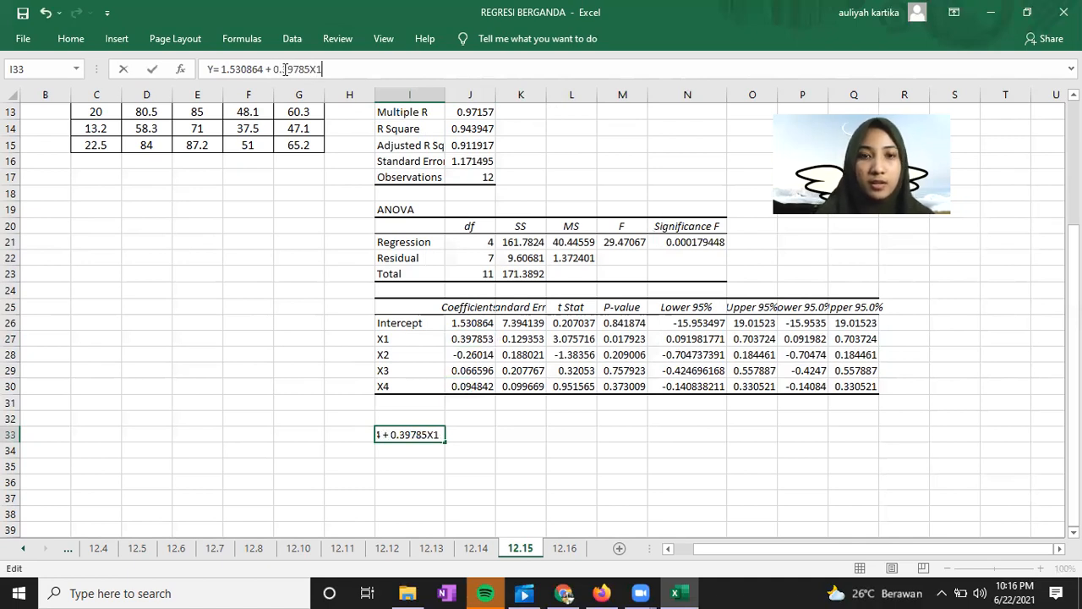
text( +)
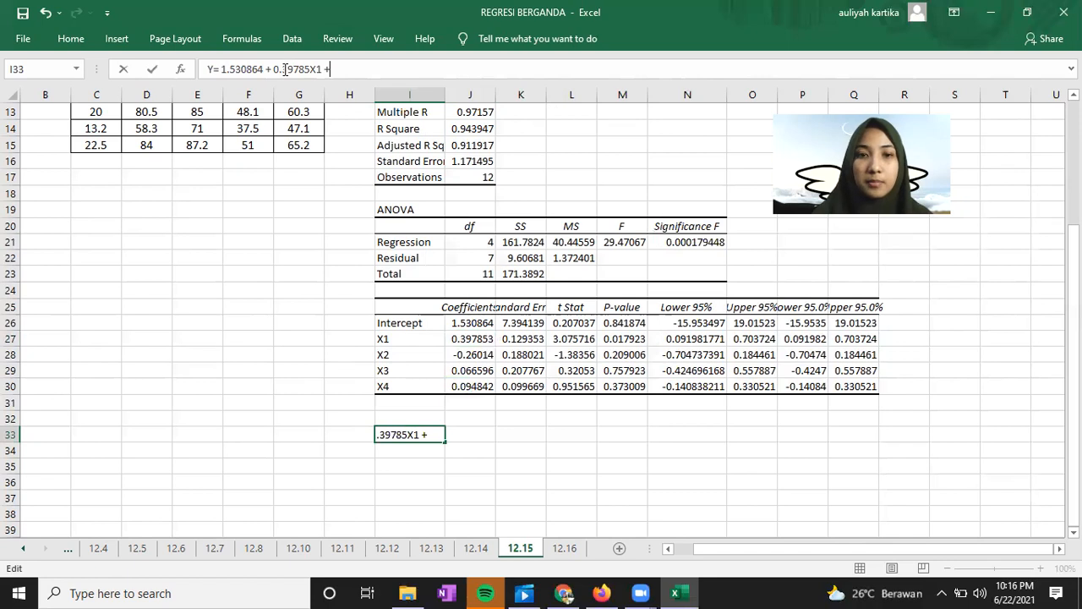
Extend the equation in I33 with the X2 term copied from J28, -0.260138X2, followed by a plus sign
click(472, 355)
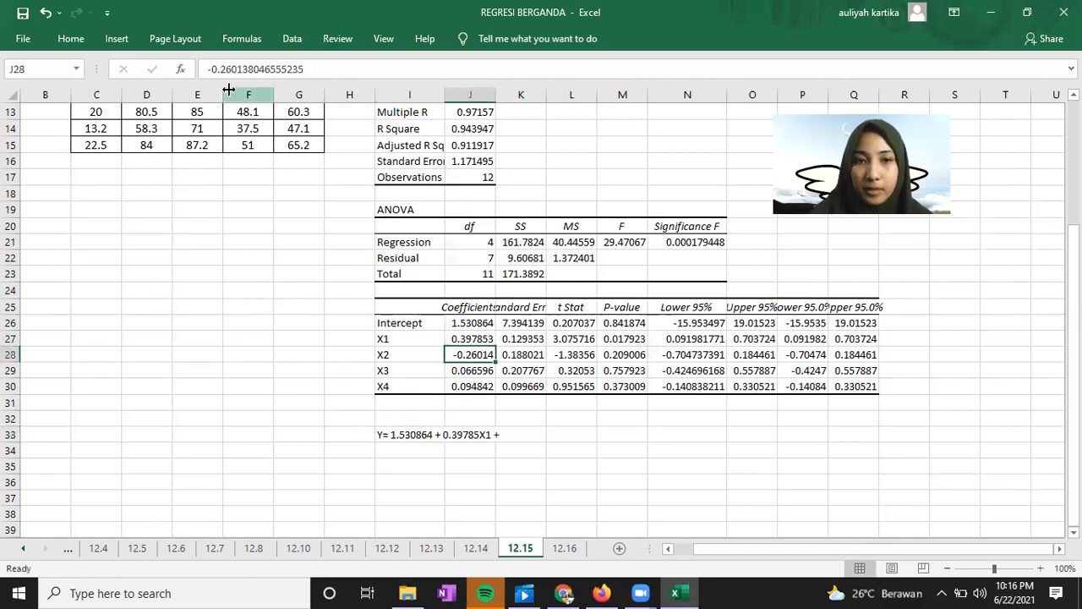
drag(256, 71, 206, 69)
key(ctrl+c)
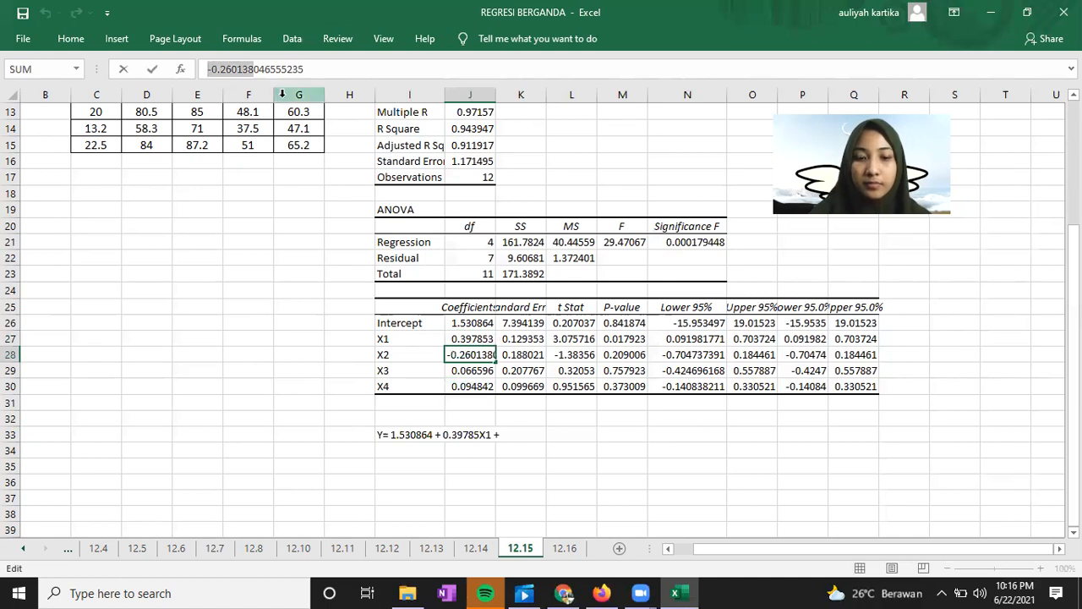
key(Escape)
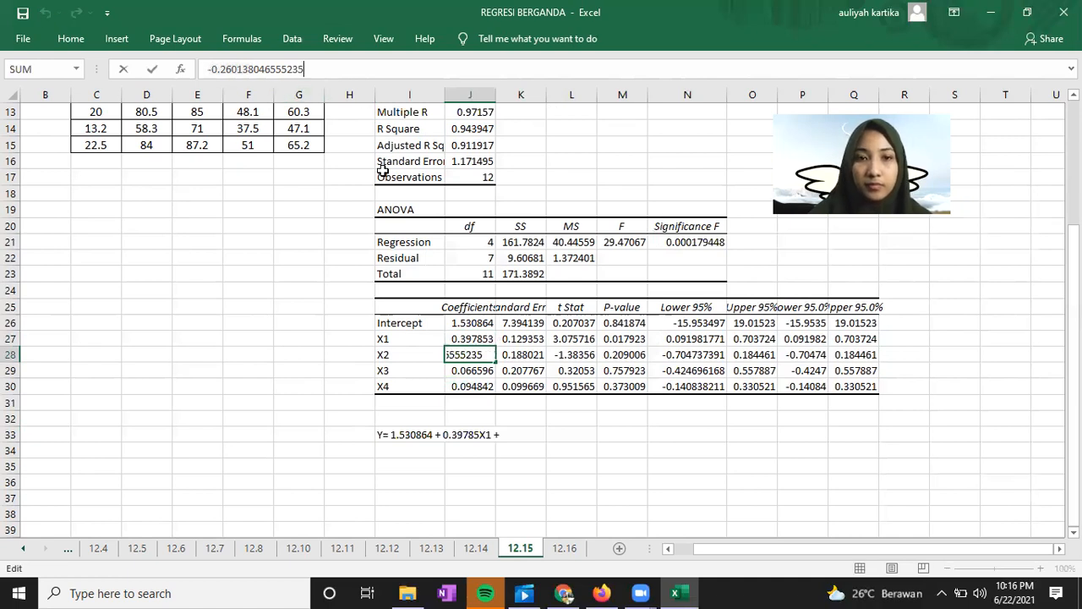
click(394, 434)
click(345, 71)
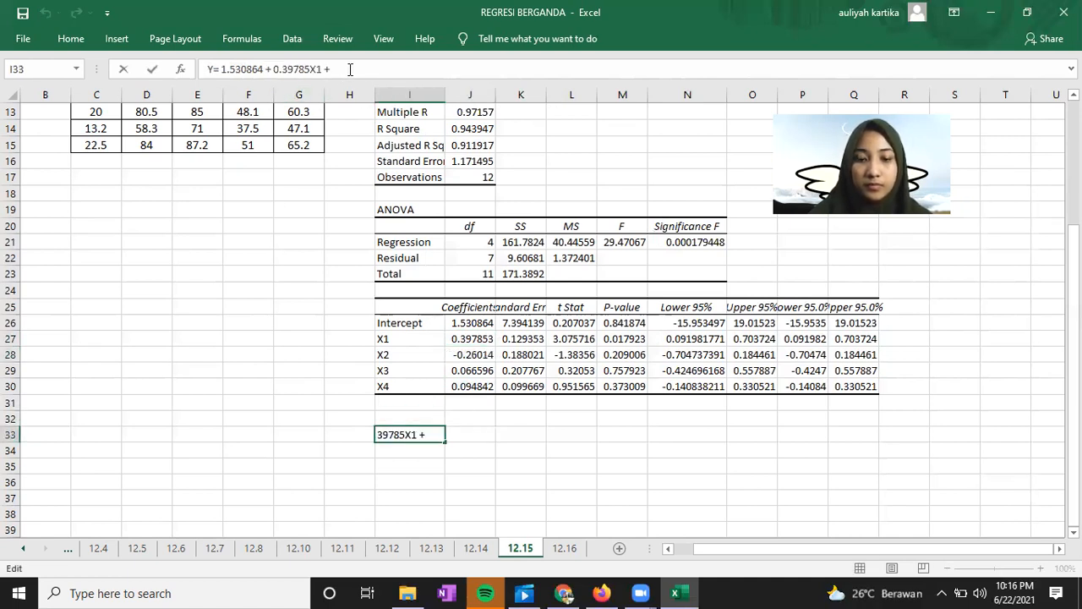
key(ctrl+v)
text(X)
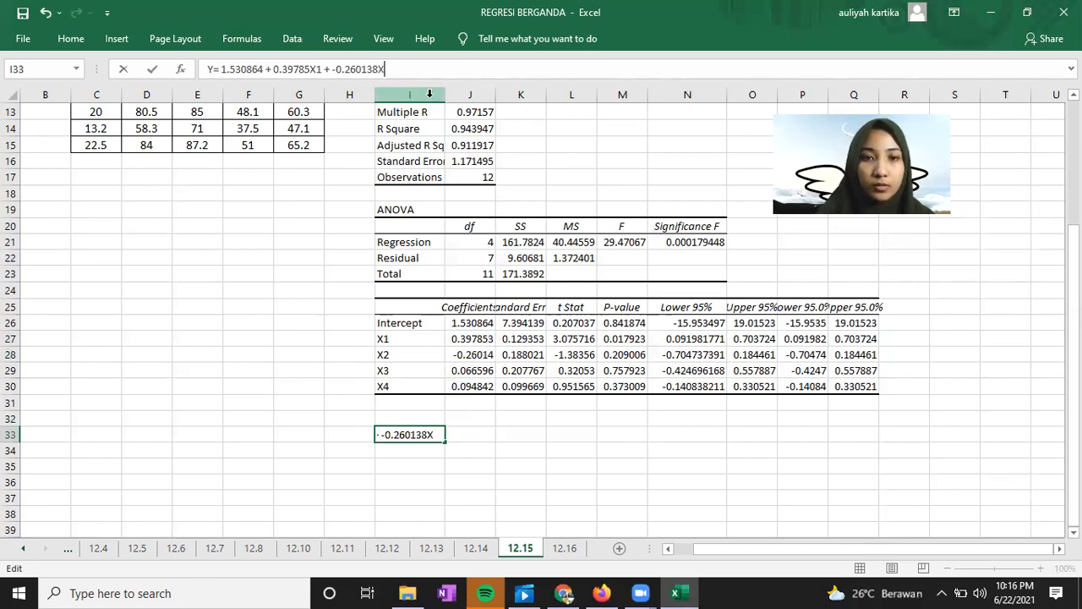
text(2 +)
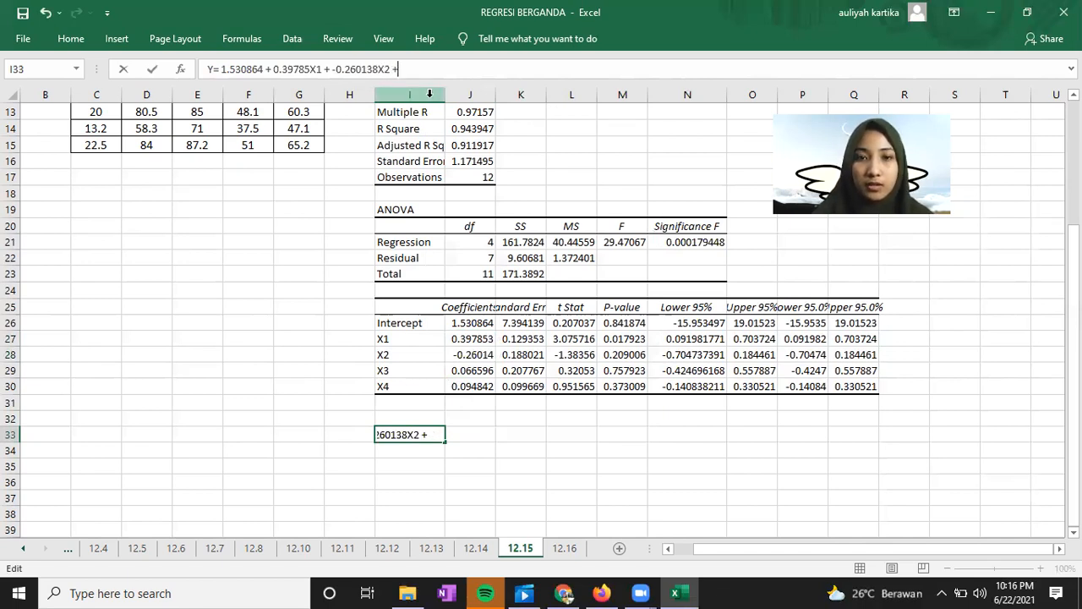
Add the X3 term to the equation in I33 from the coefficient in J29, 0.06659X3, followed by a plus sign
click(474, 369)
drag(246, 69, 207, 68)
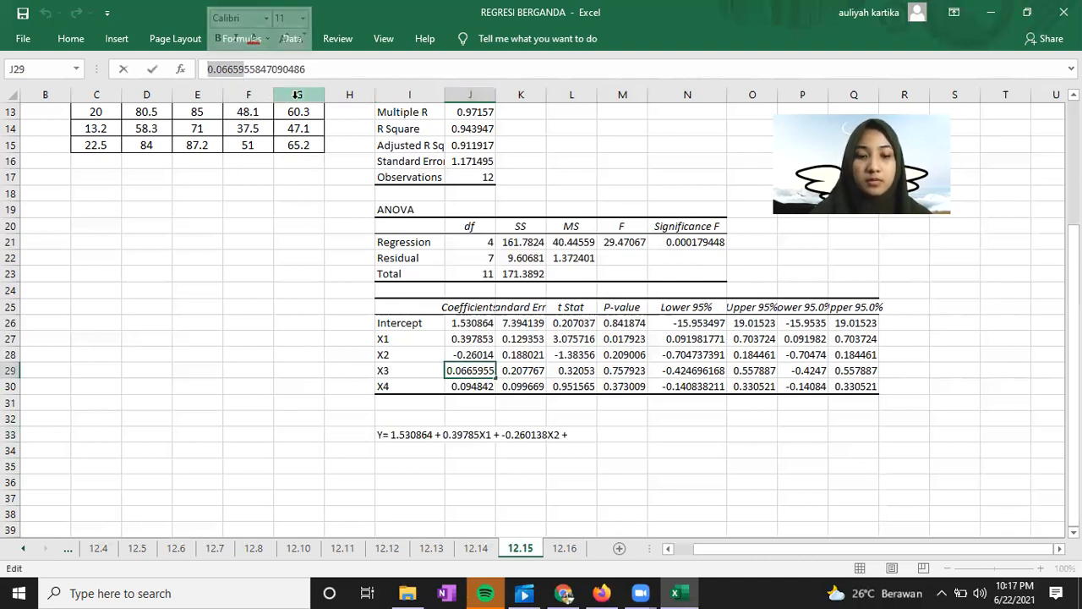
click(354, 69)
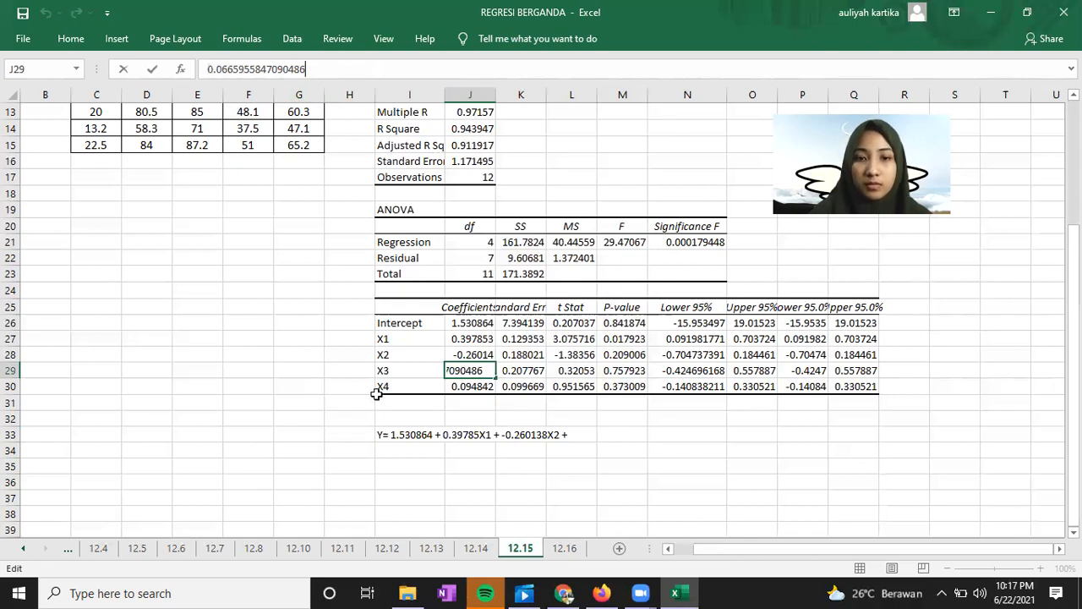
click(401, 437)
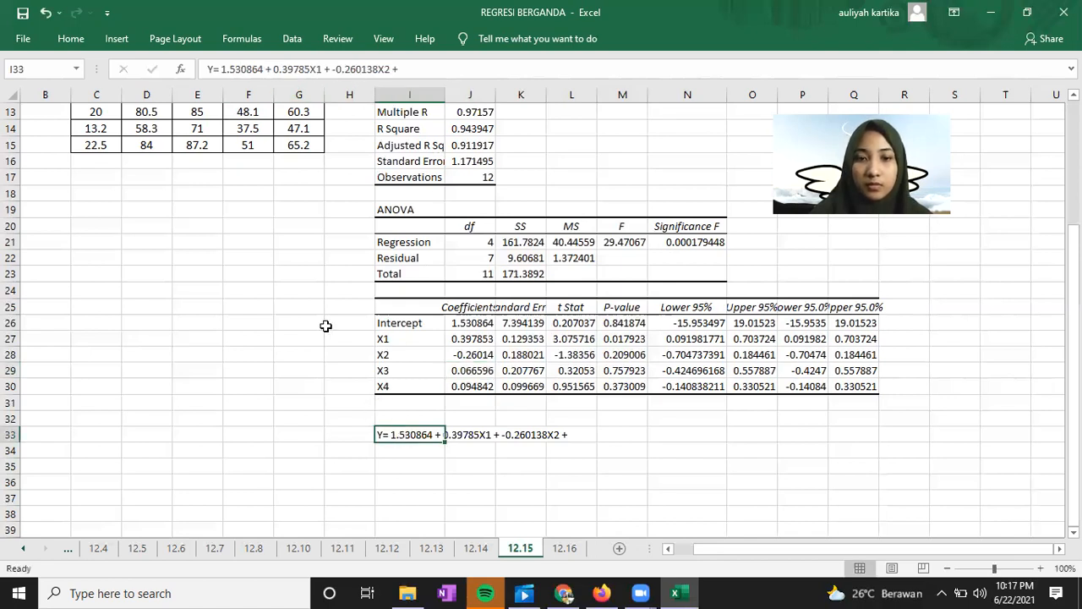
click(421, 71)
click(411, 68)
text(0.06659X3 +)
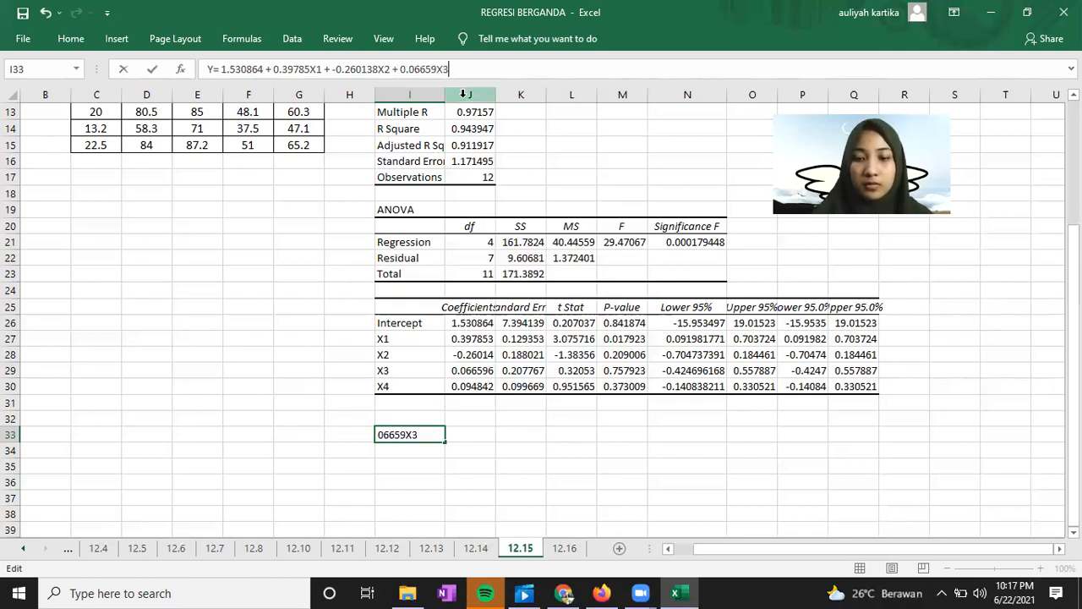
Complete the equation in I33 with the X4 term from the coefficient in J30, 0.09484X4
click(473, 386)
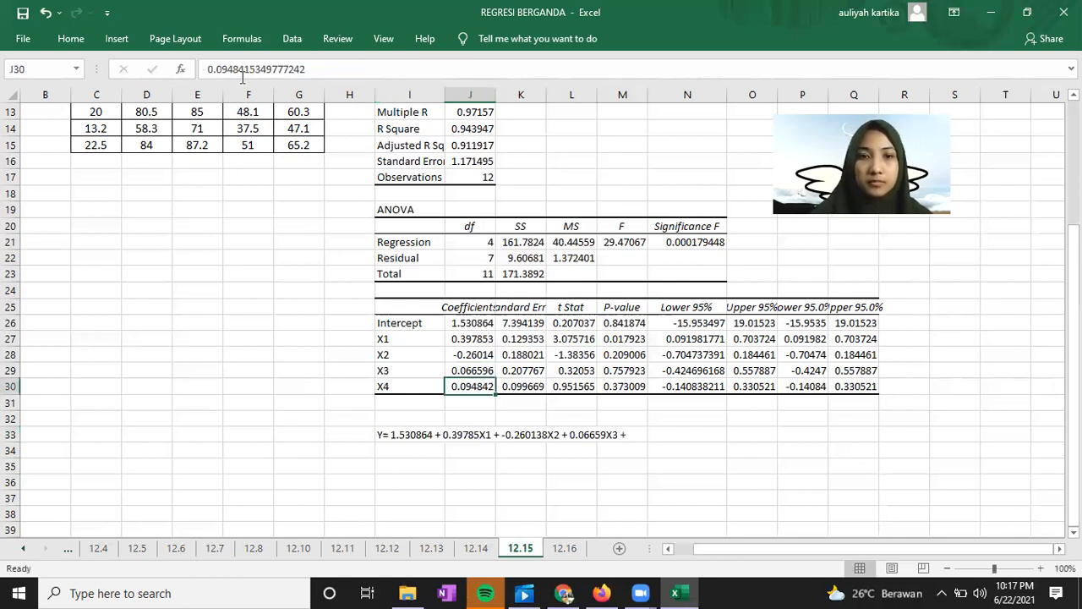
drag(207, 68, 243, 70)
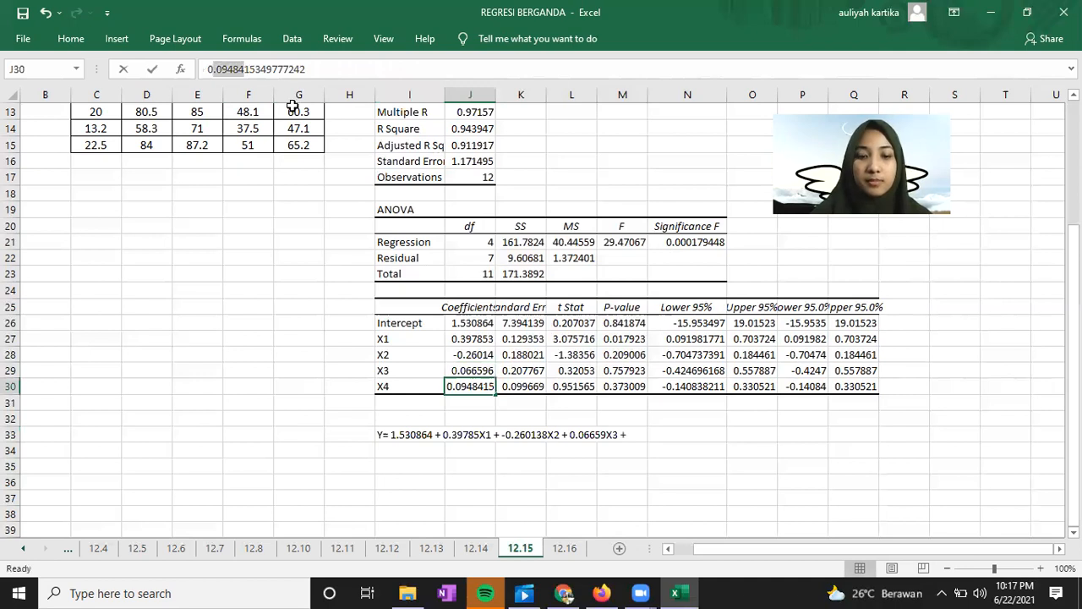
click(413, 437)
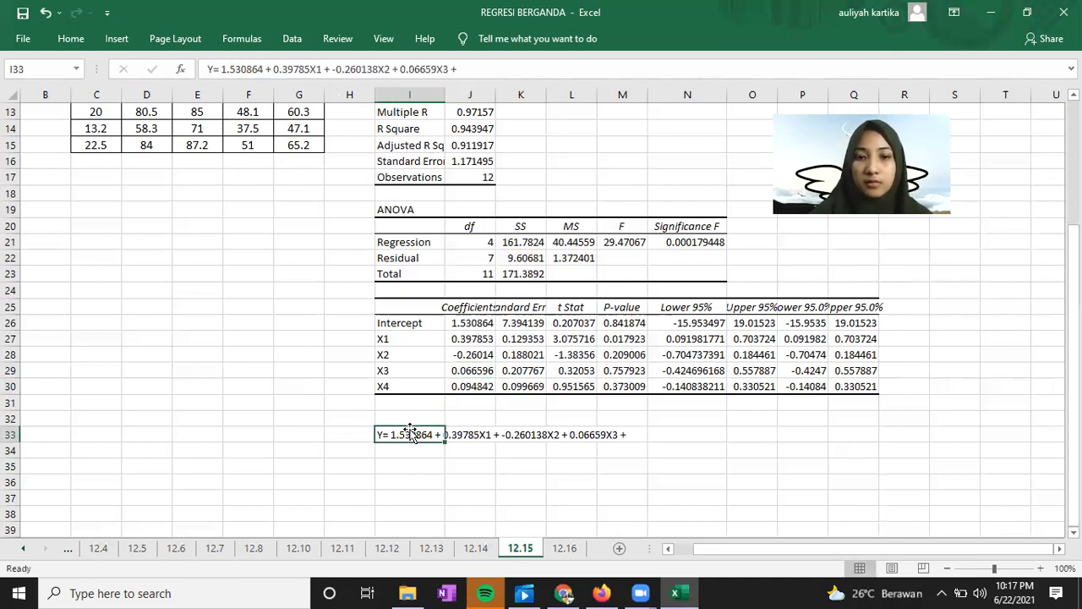
click(480, 70)
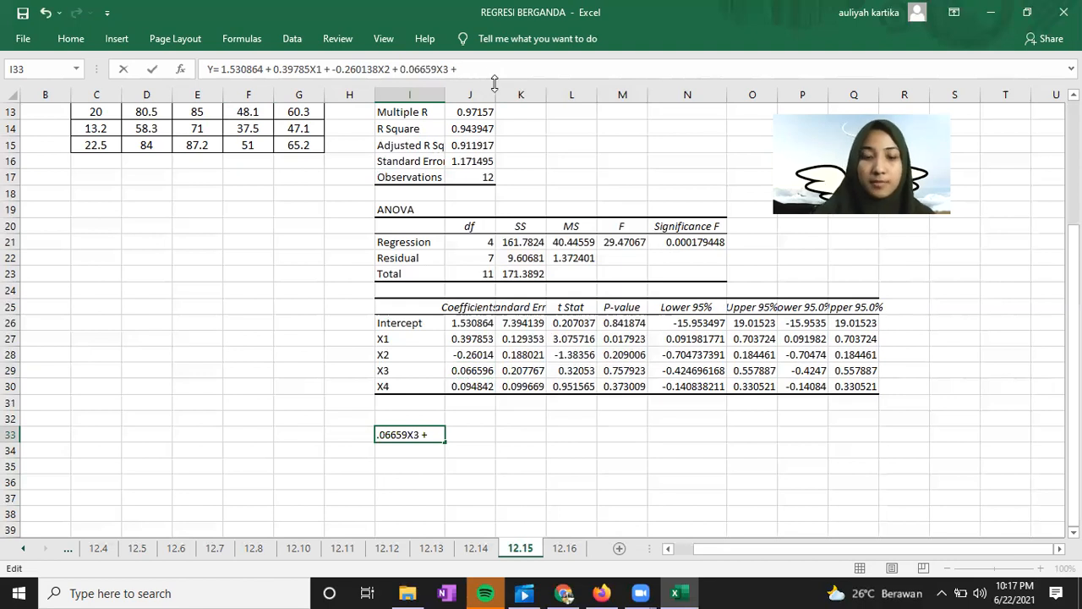
text(0.09484X4)
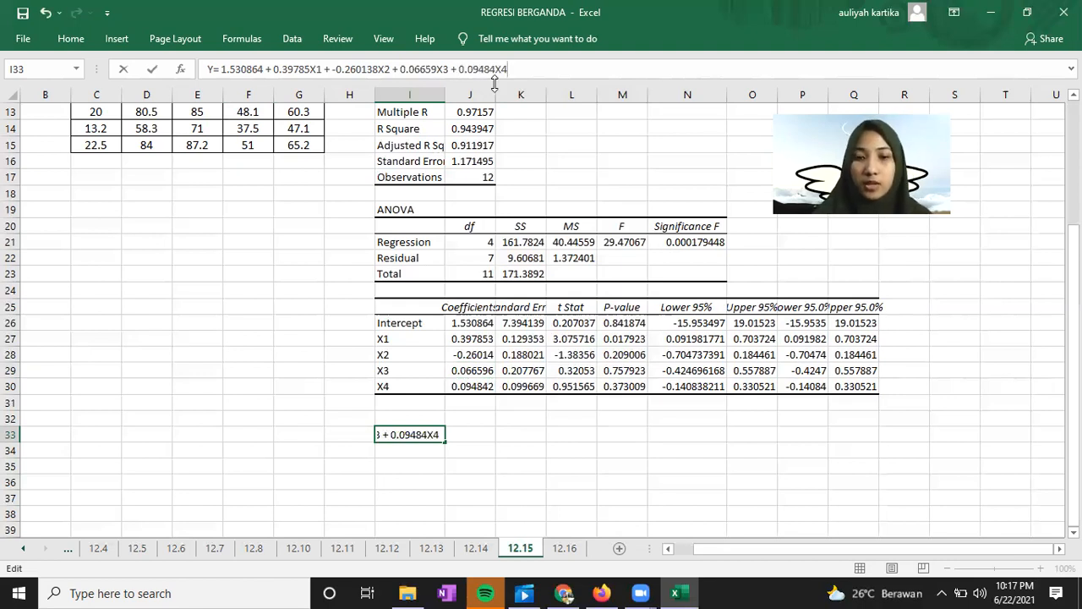
key(Return)
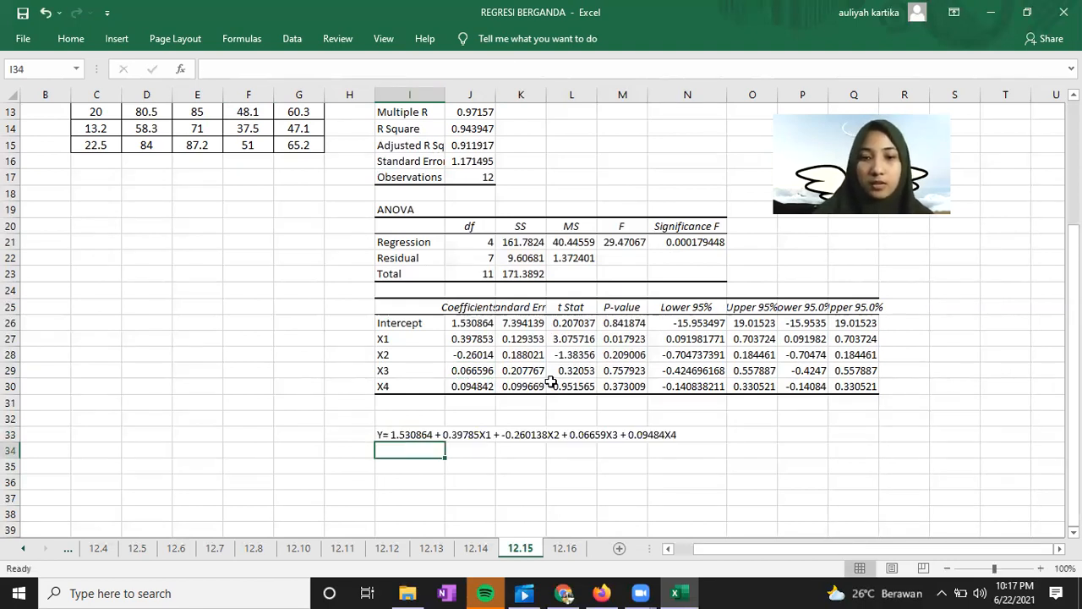
Fill the range I32:N34 around the regression equation with yellow
click(385, 431)
click(385, 419)
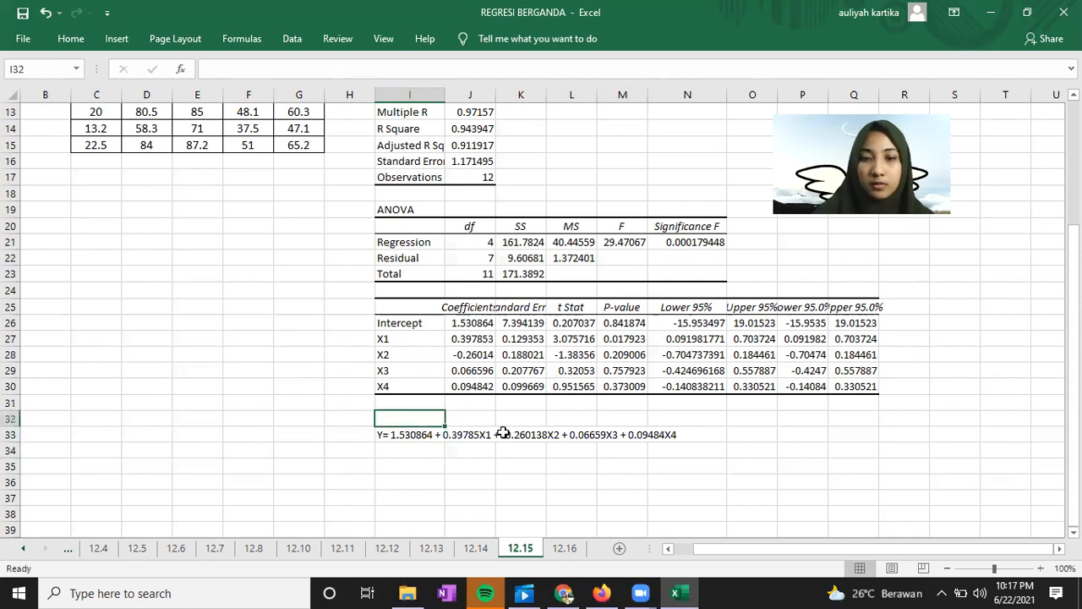
key(Down)
key(Down)
key(Down)
drag(442, 418, 679, 445)
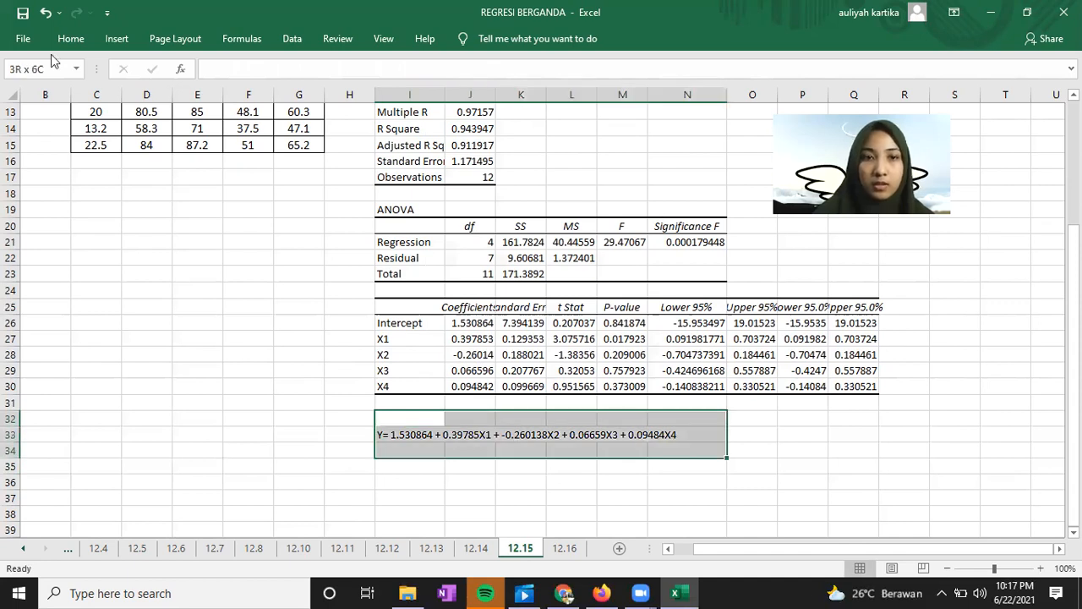
click(83, 40)
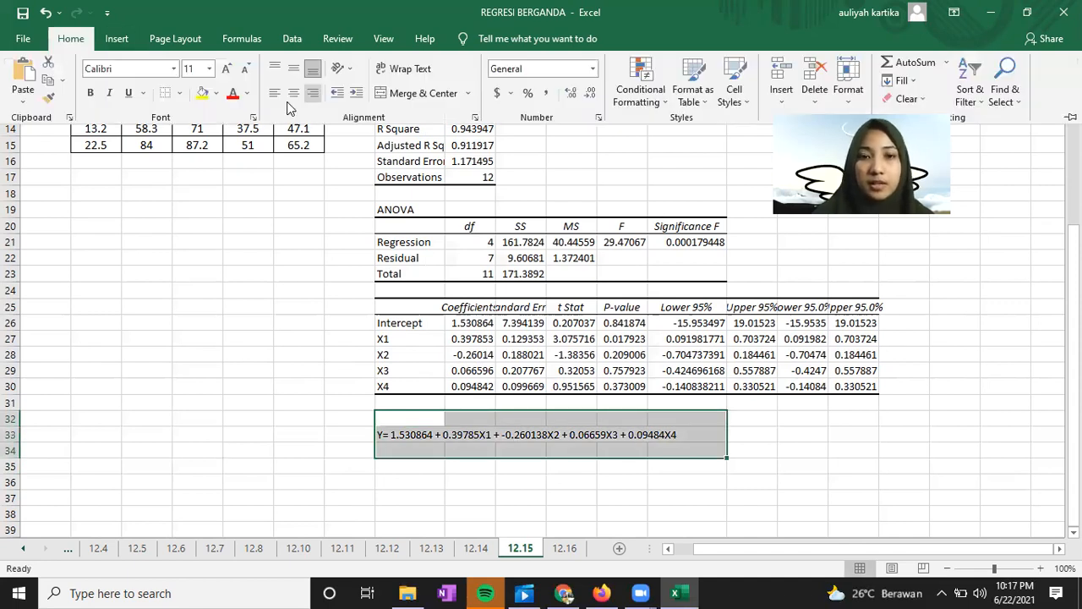
click(207, 95)
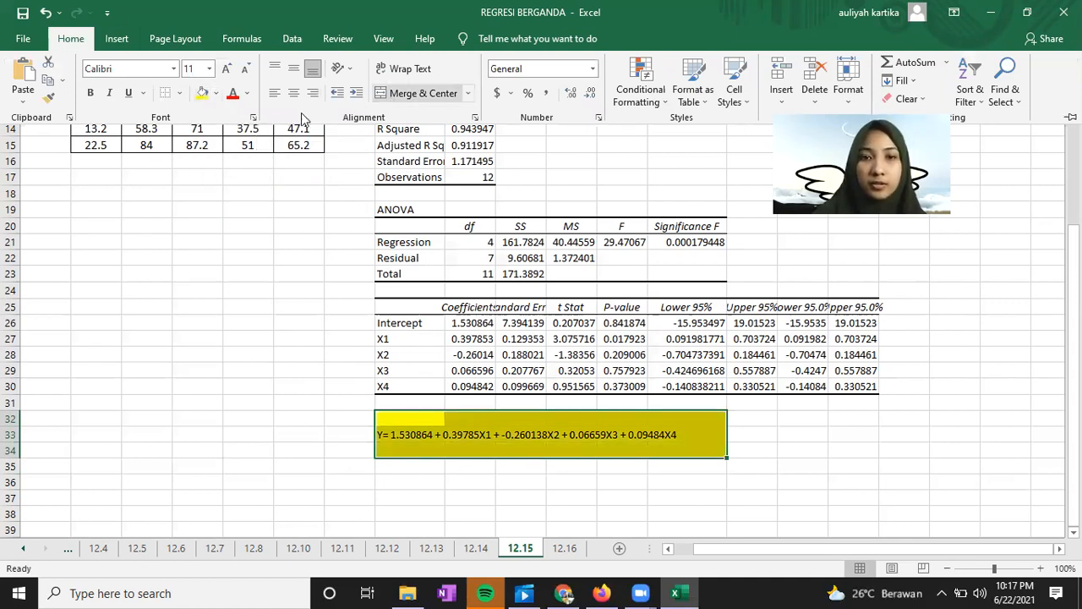
Merge and center I32:N34, and make the equation bold and vertically centered
click(422, 93)
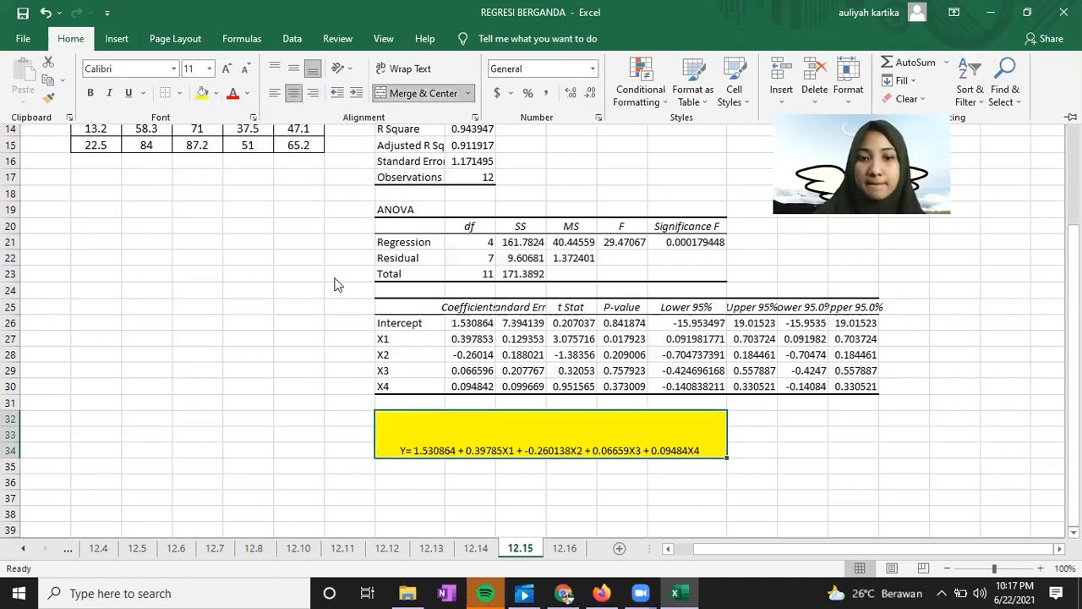
click(89, 94)
click(331, 467)
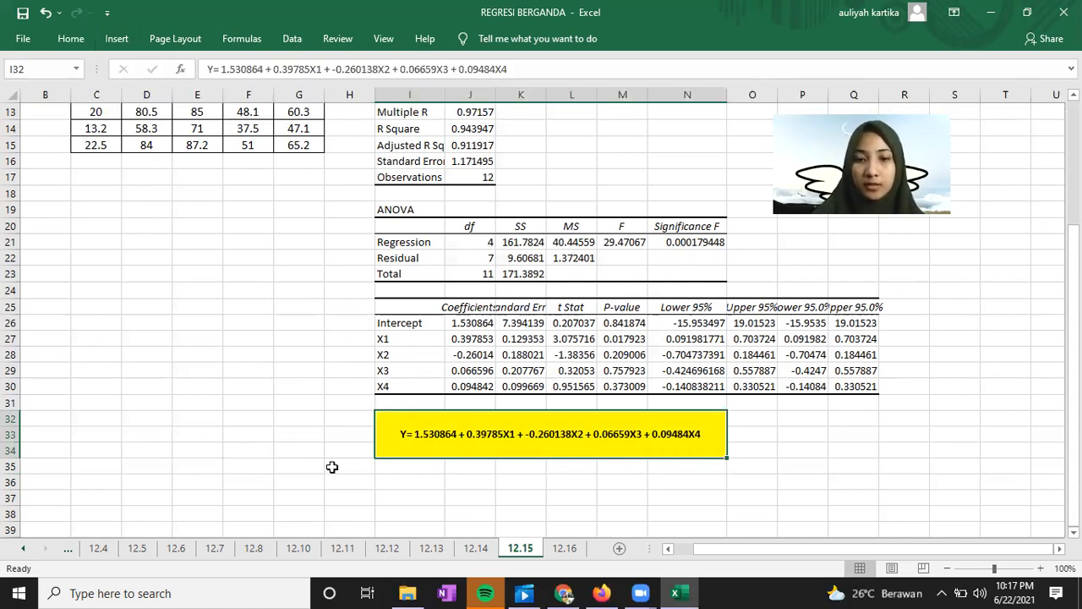
click(440, 479)
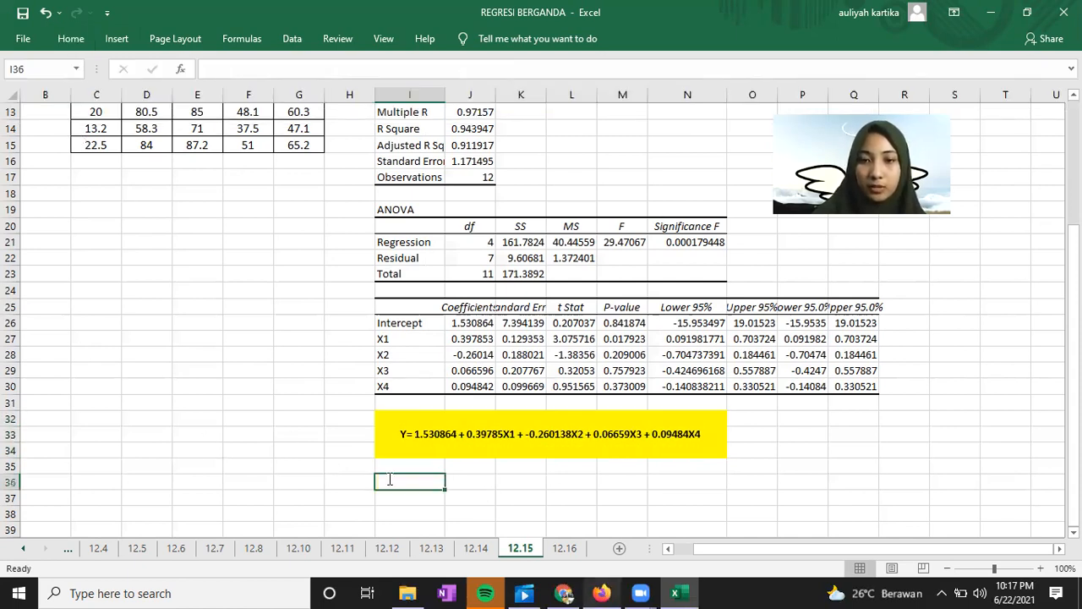
Switch to the textbook PDF in Chrome and read exercise 12.16, including its emitter-RS, base-RS, E-B-RS and hFE data
key(alt+Tab)
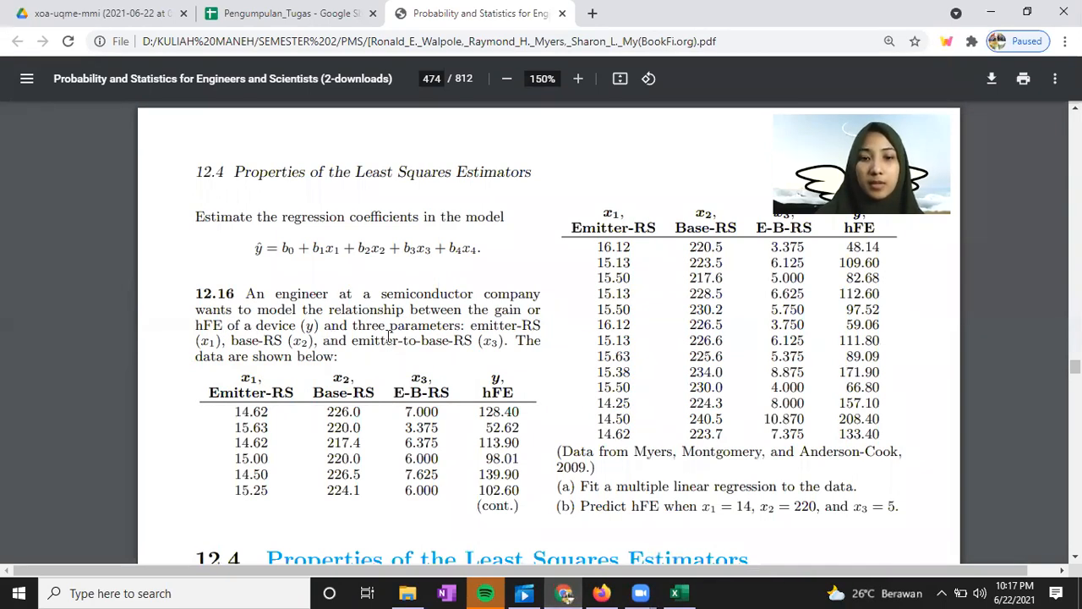
scroll(394, 357, down, 1)
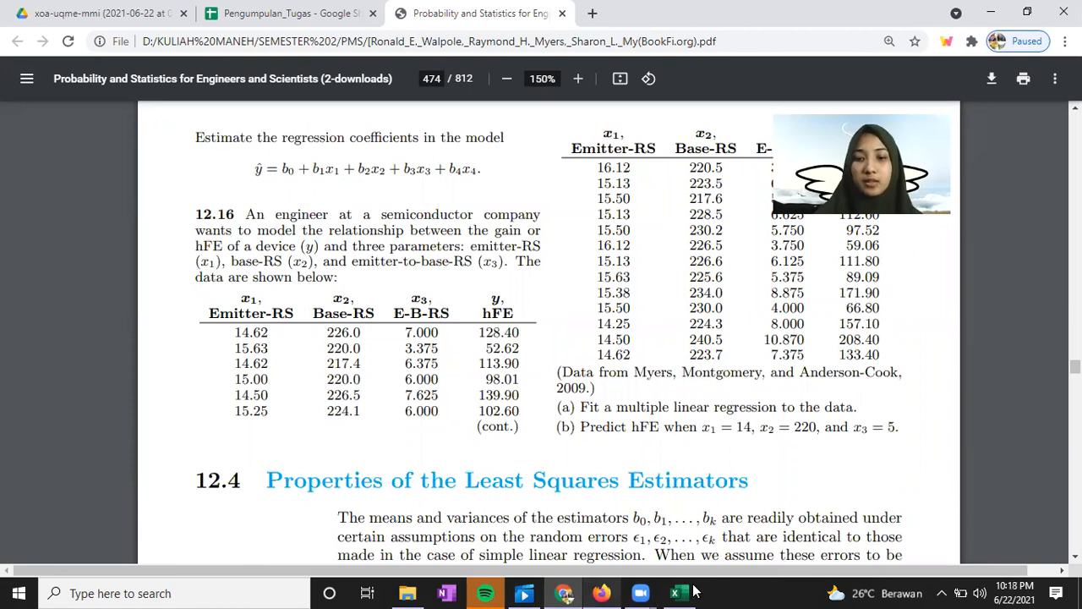
scroll(546, 407, up, 2)
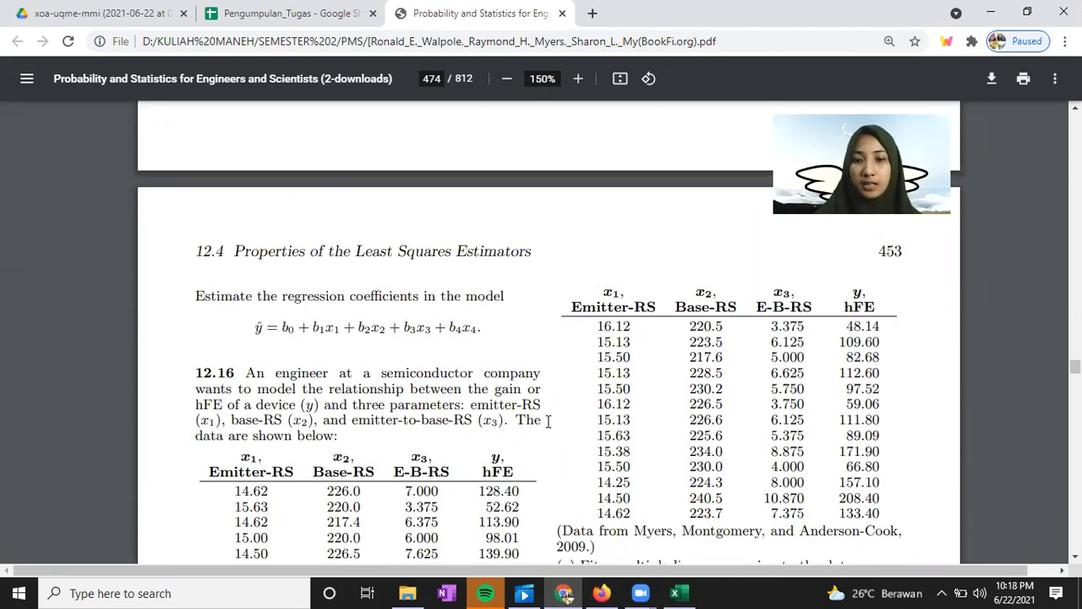
scroll(558, 427, down, 1)
scroll(664, 494, down, 1)
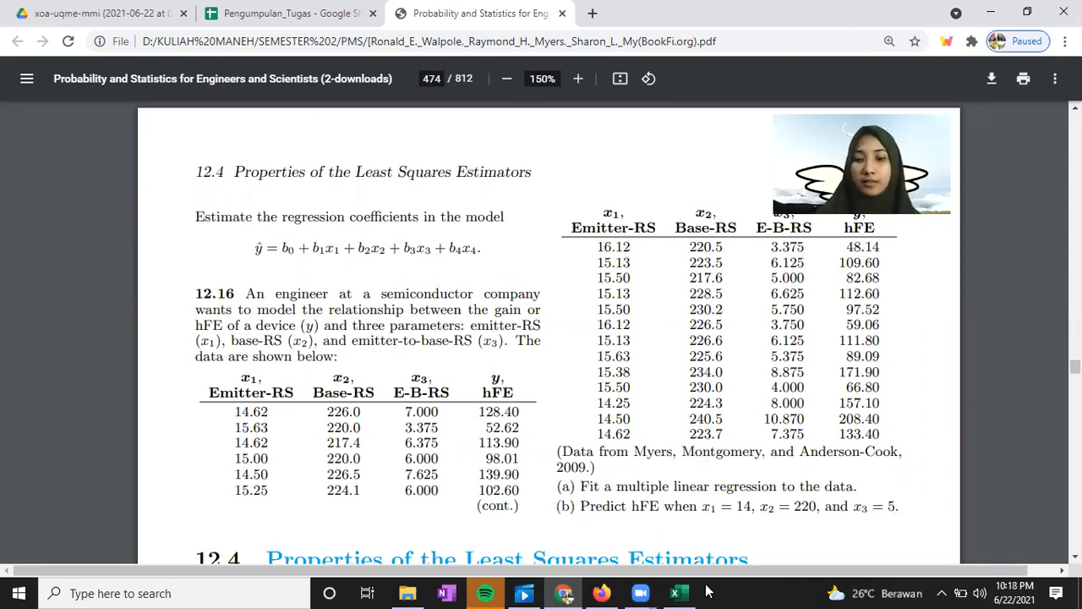
Switch back to Excel, open the 12.16 sheet and locate the Data Analysis command
click(676, 593)
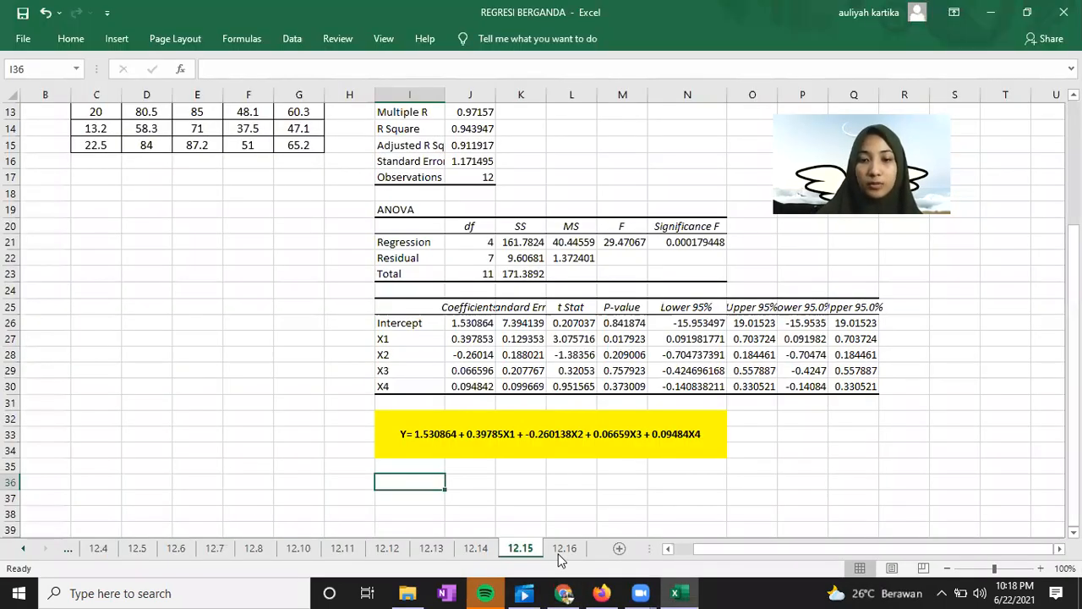
click(564, 548)
scroll(345, 235, up, 1)
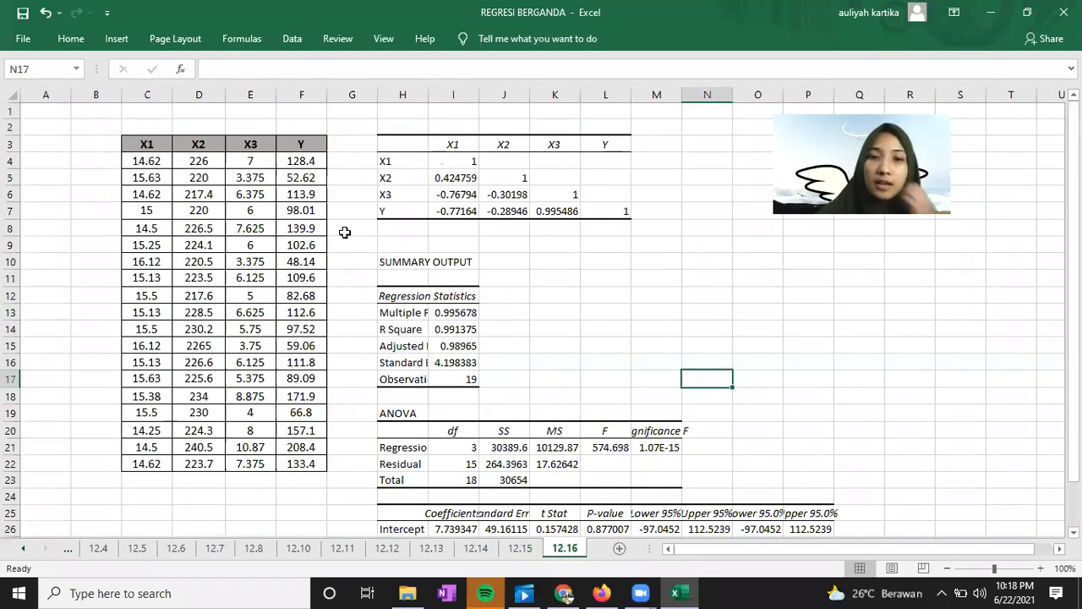
click(292, 41)
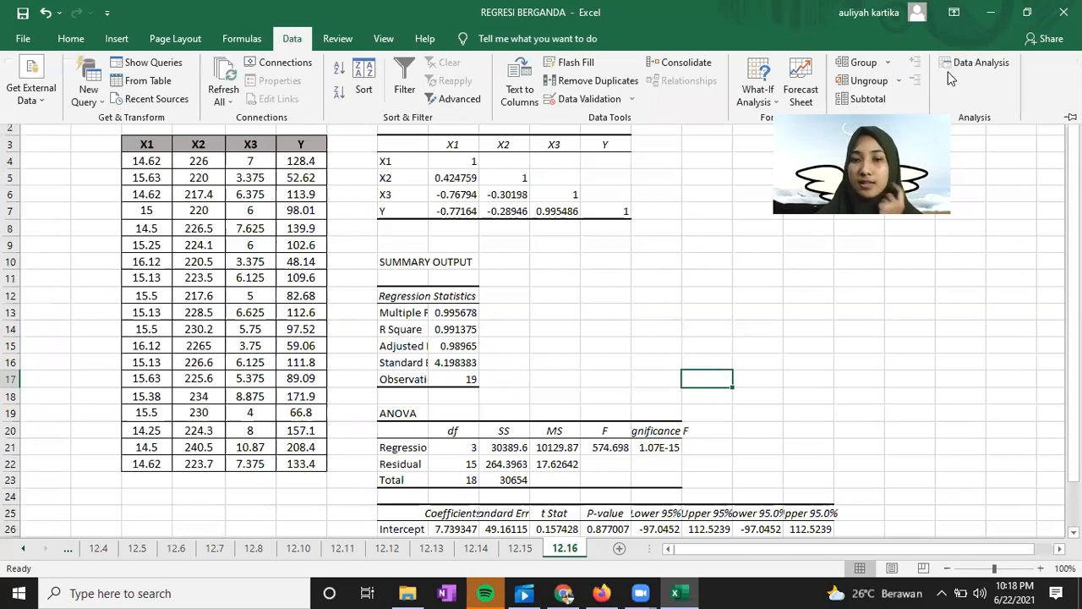
click(973, 62)
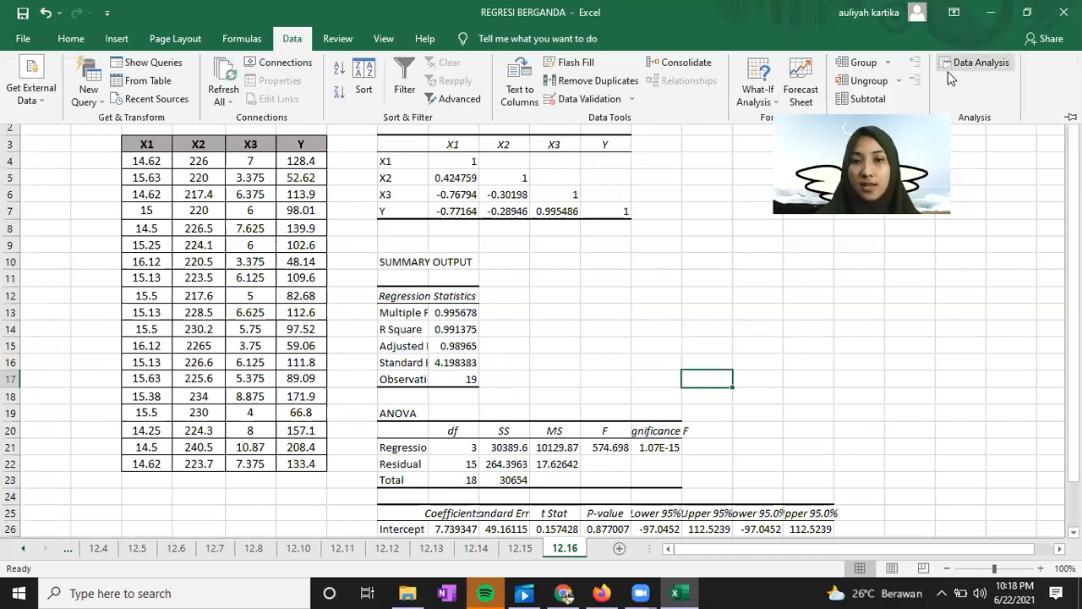
Examine the correlation table for X1, X2, X3 and Y, checking the coefficients in the X1 column
click(404, 140)
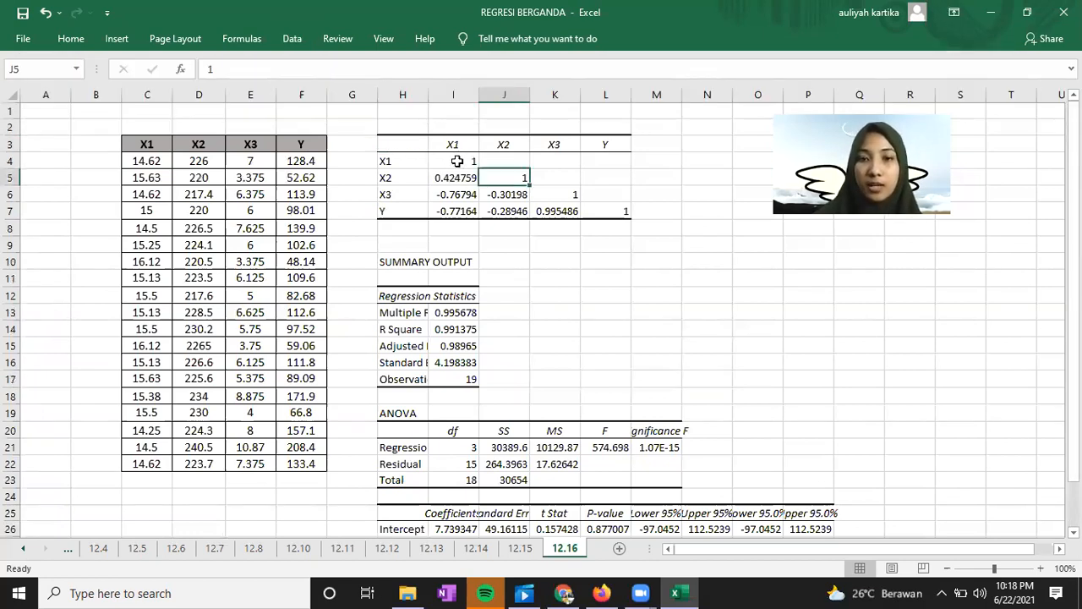
click(461, 161)
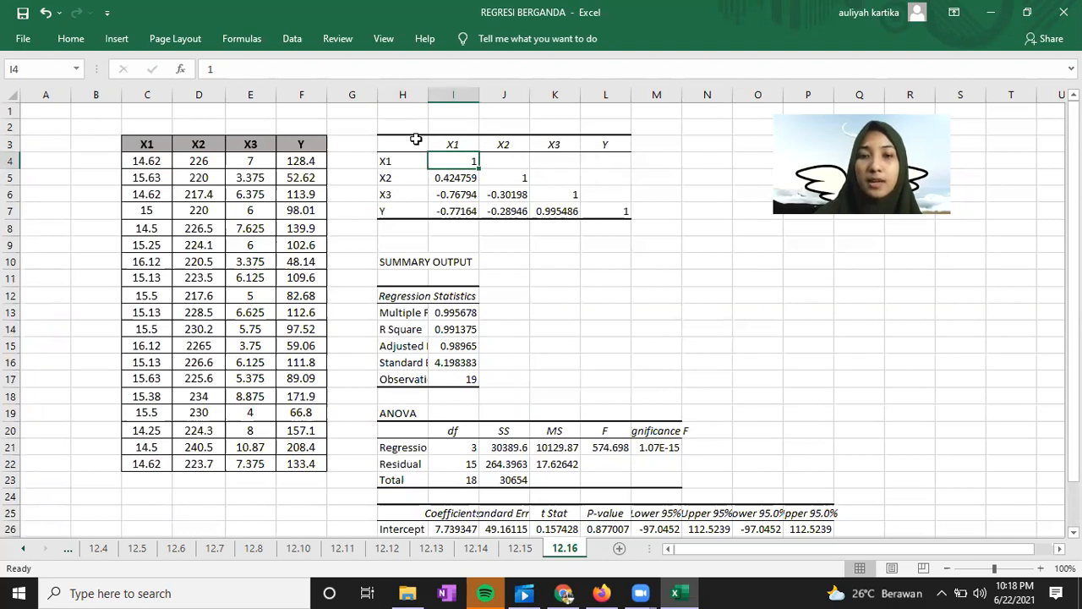
click(559, 242)
click(466, 195)
click(468, 178)
click(553, 258)
click(471, 203)
double_click(471, 204)
click(471, 203)
click(470, 195)
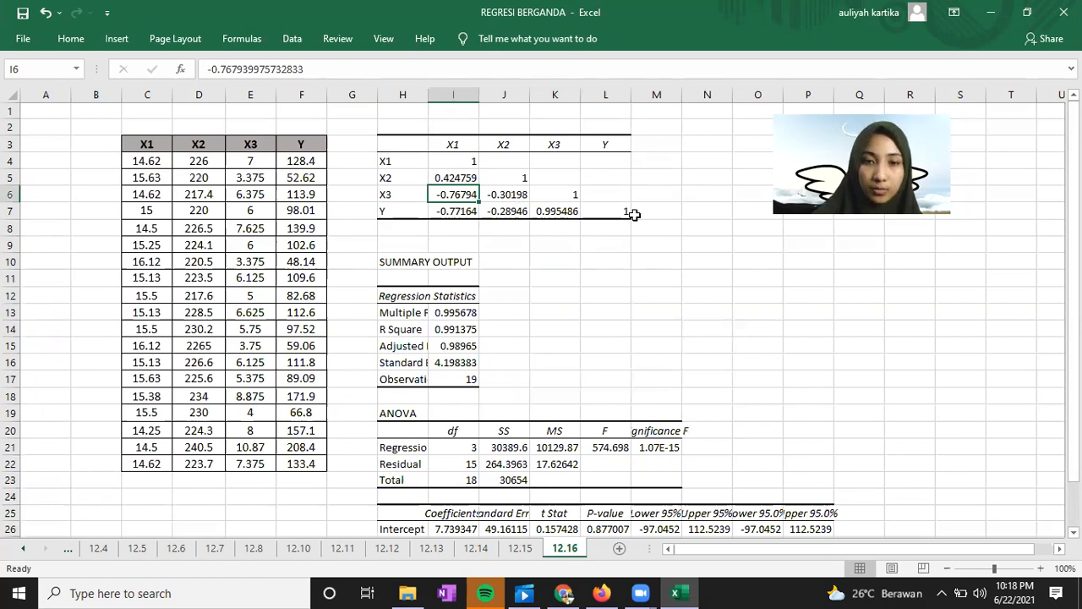
Widen columns H and I so the regression statistics labels and their values are easier to read
scroll(406, 271, down, 1)
click(404, 264)
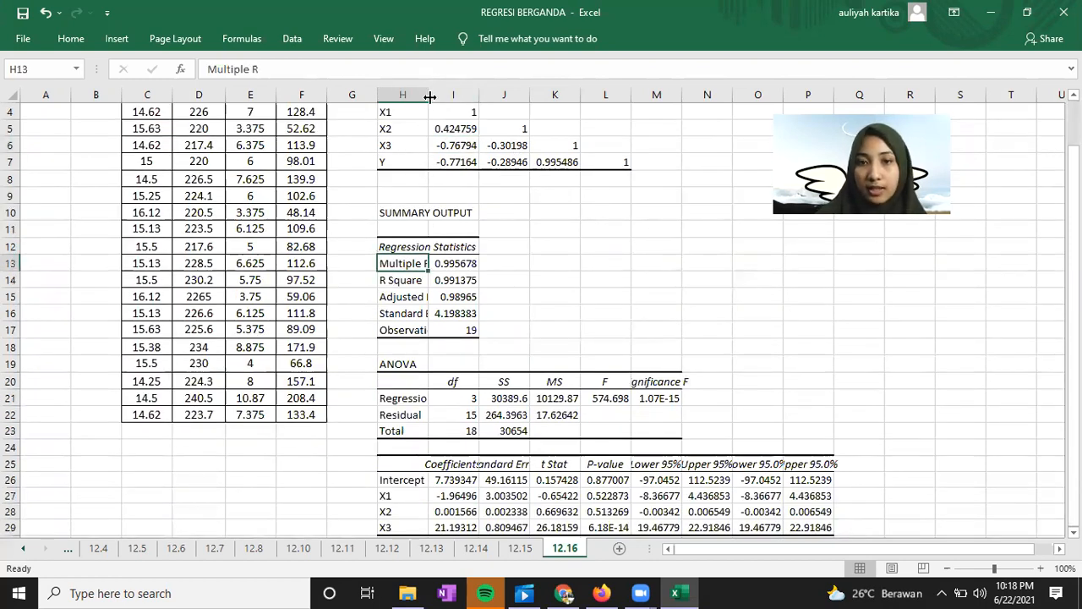
drag(430, 98, 521, 110)
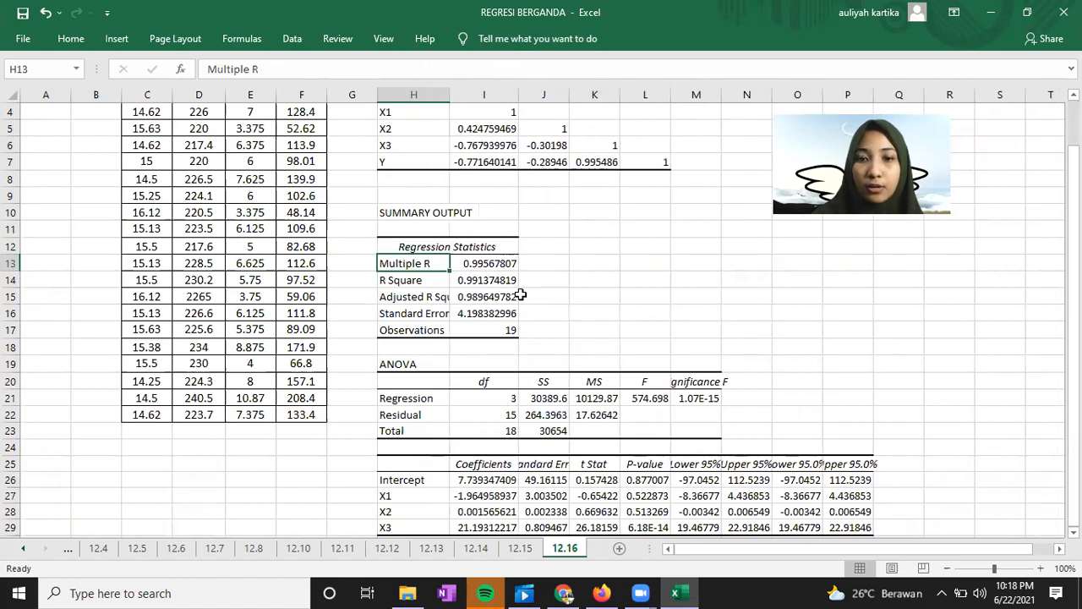
Check the R Square, the number of observations and the ANOVA degrees of freedom in the summary output
click(471, 281)
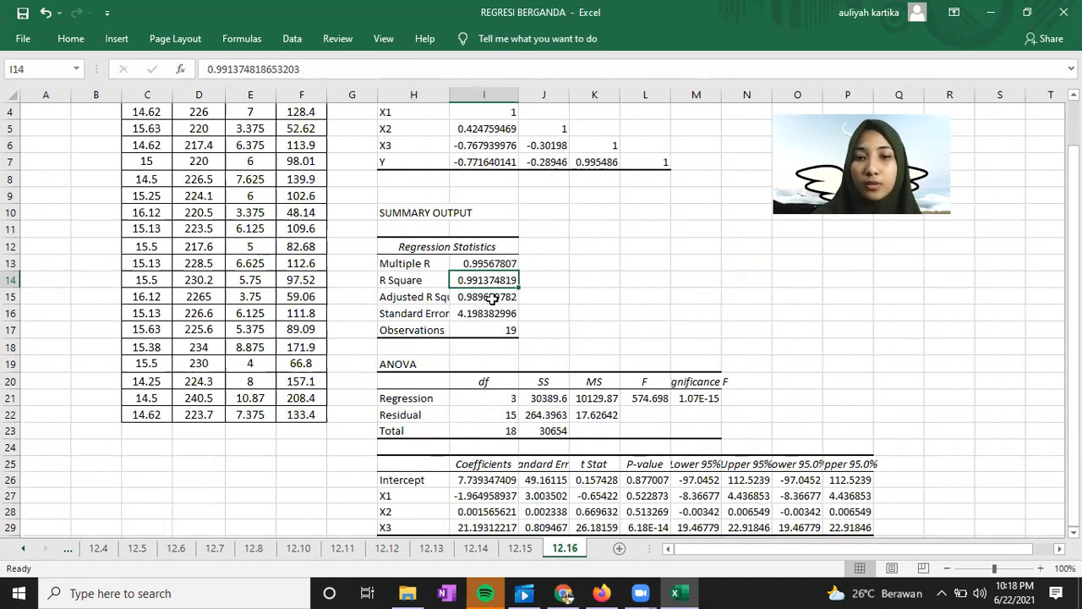
click(489, 331)
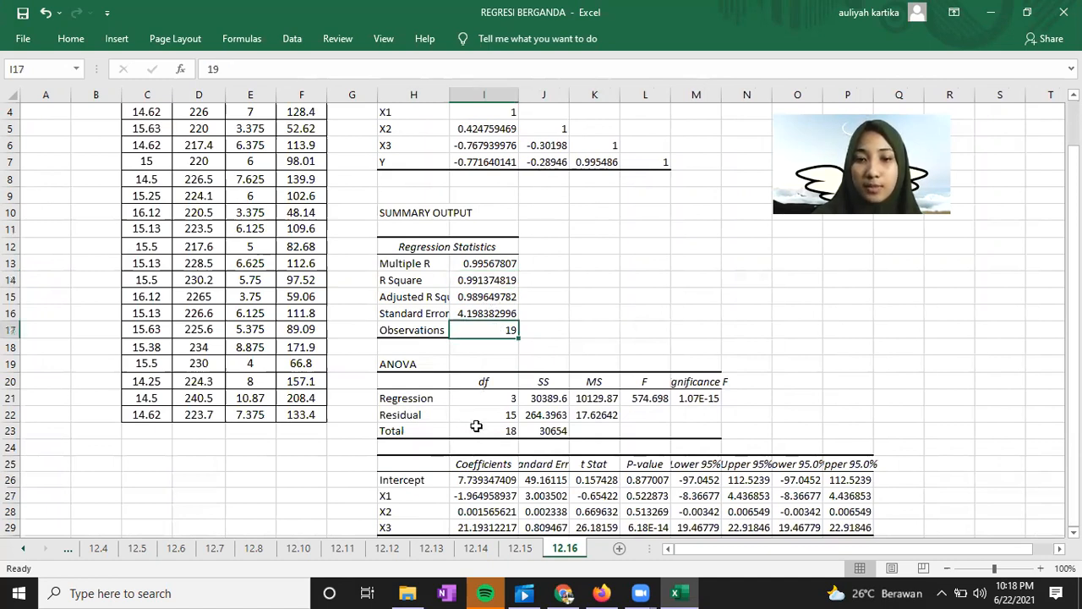
click(497, 399)
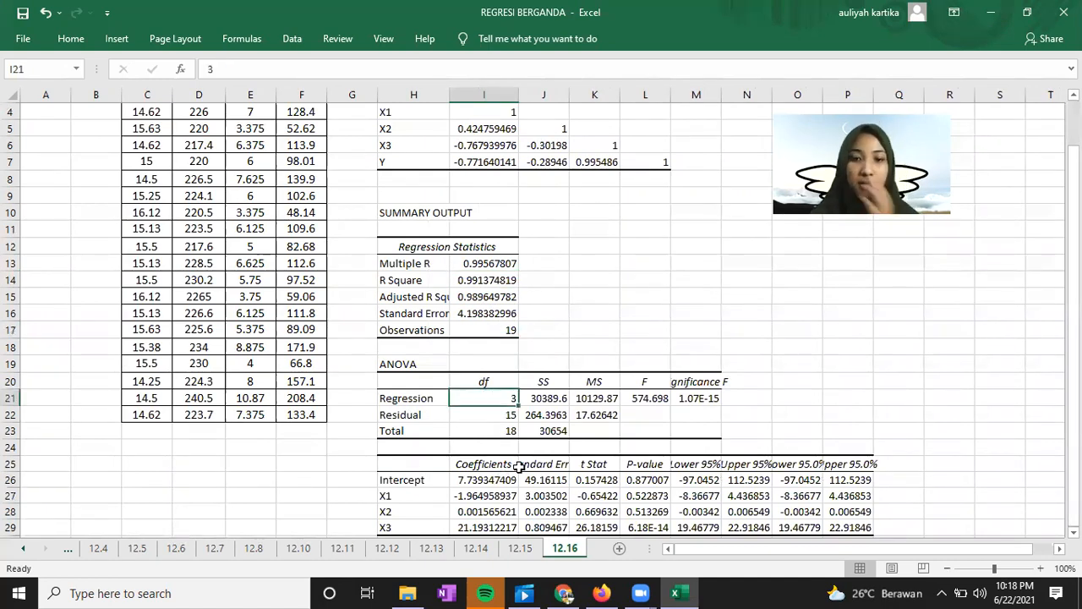
click(505, 432)
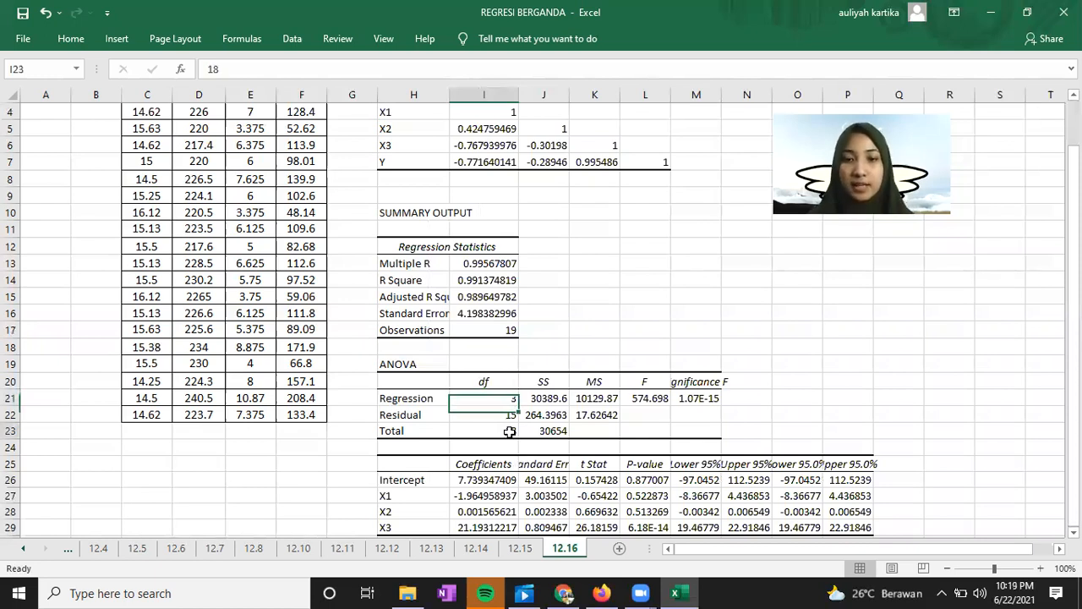
click(507, 399)
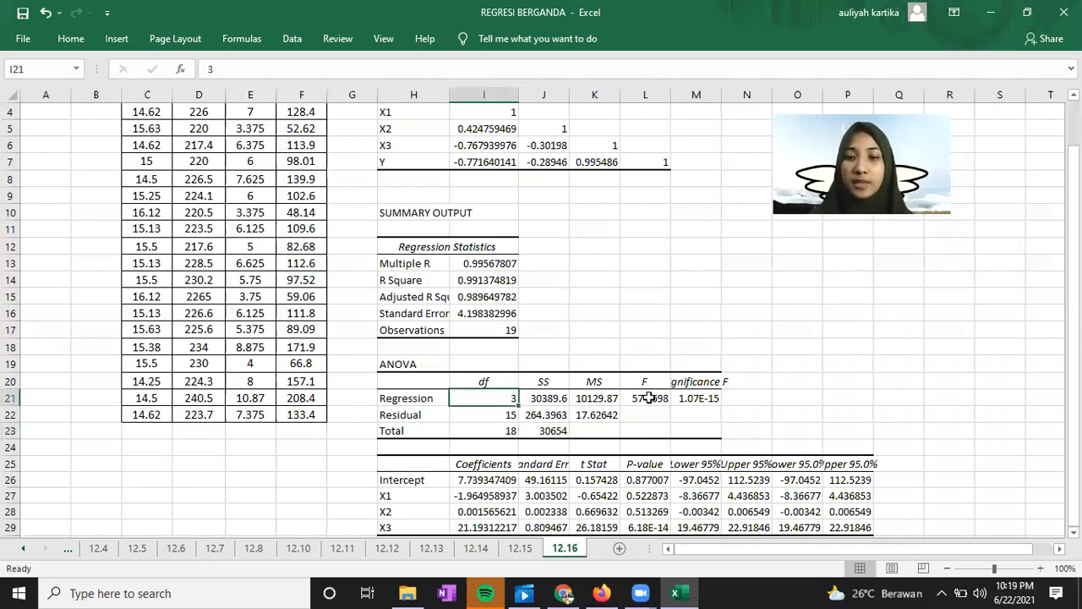
Go to the ANOVA F value and auto-fit columns L and M to show F and Significance F in full
scroll(676, 207, down, 1)
key(Right)
key(Right)
key(Right)
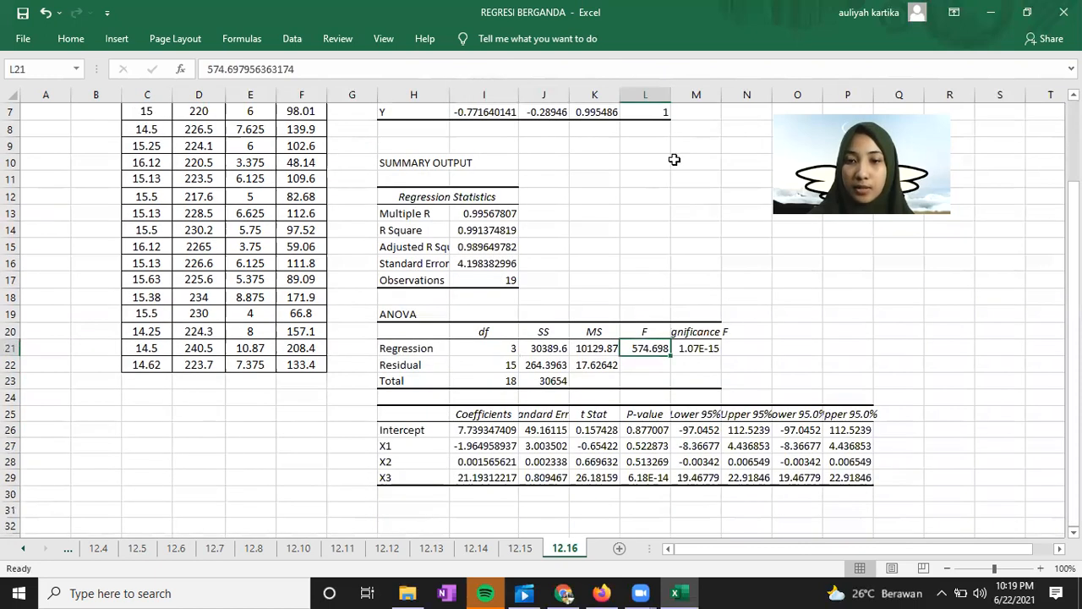
double_click(671, 97)
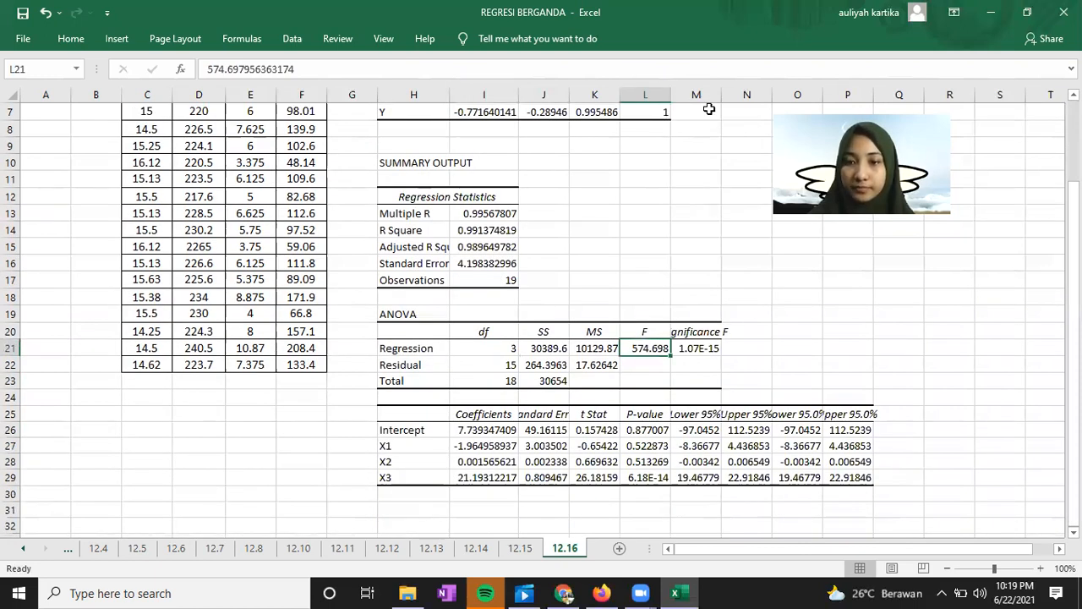
double_click(760, 100)
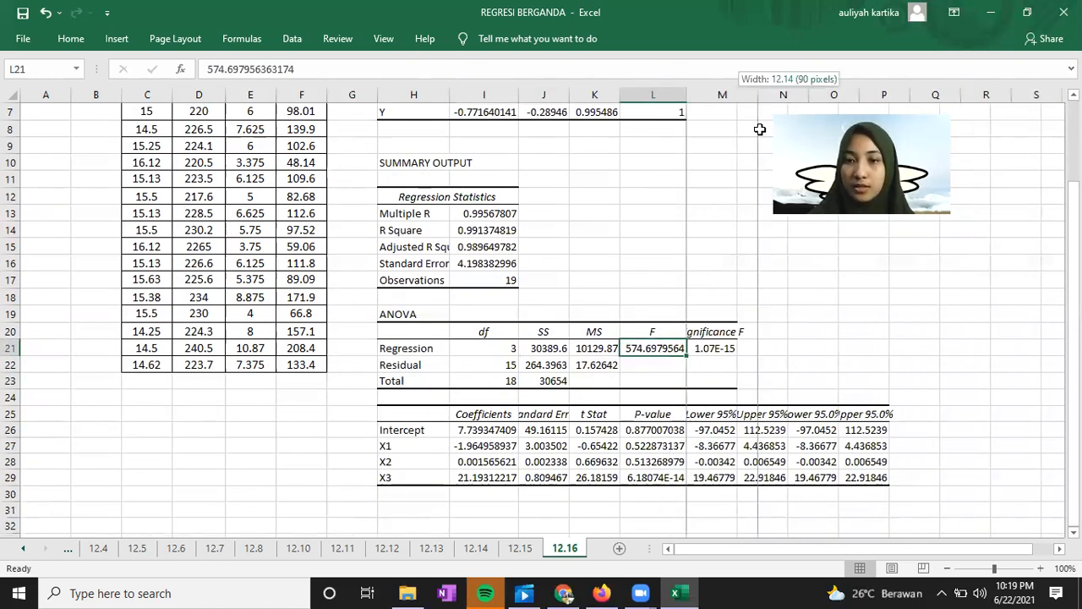
Examine the regression coefficients for the intercept, X1, X2 and X3 in the coefficients table
scroll(507, 372, down, 1)
click(509, 372)
click(486, 390)
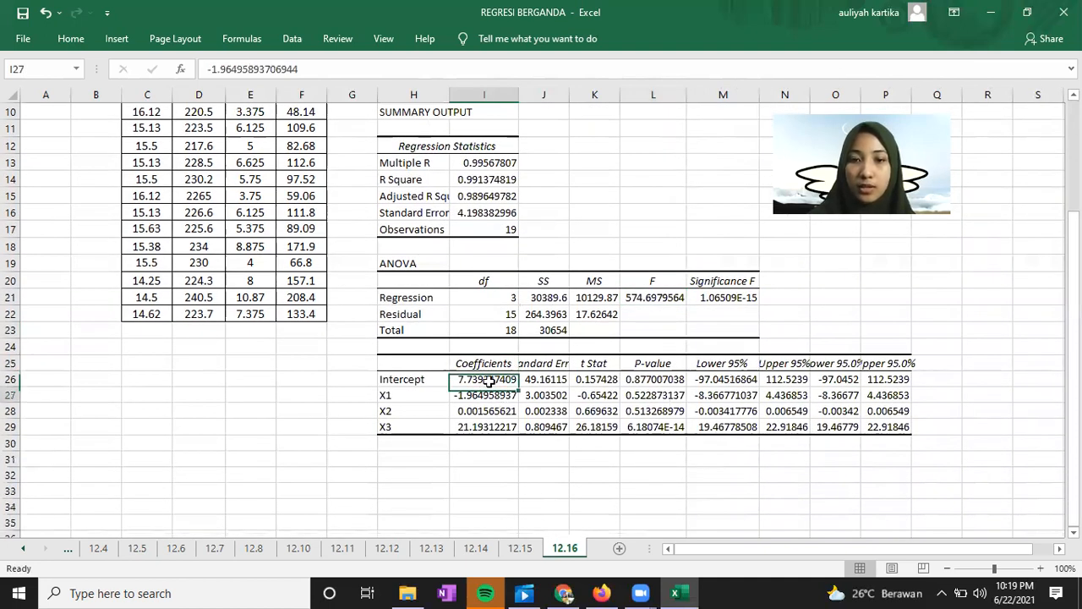
key(Up)
key(Down)
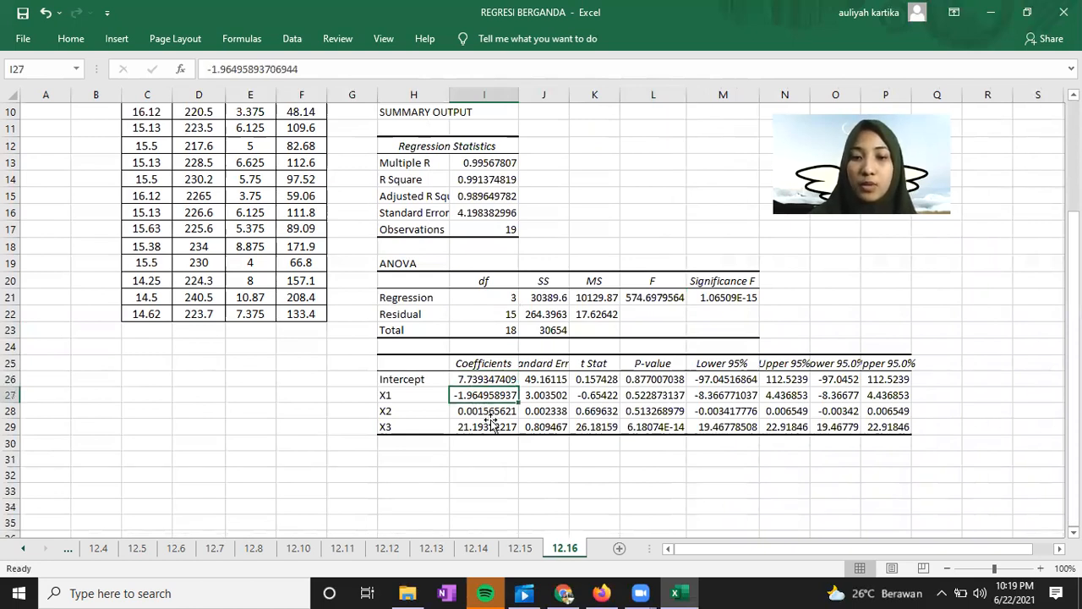
key(Down)
key(Down)
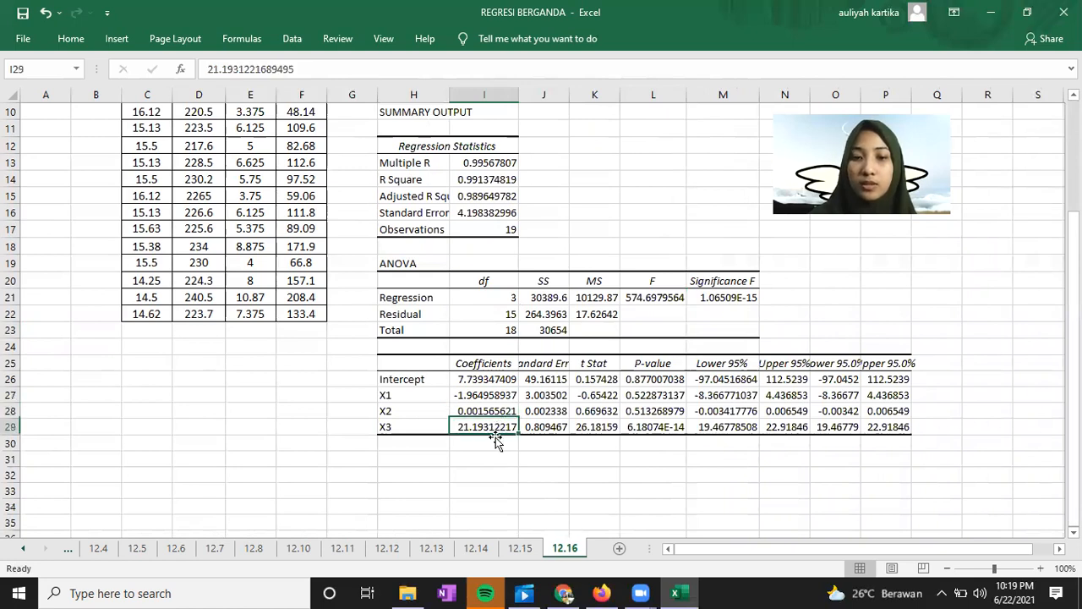
Start the regression equation in H32 with "Y= 7.73934 +", using the intercept coefficient from I26
click(419, 485)
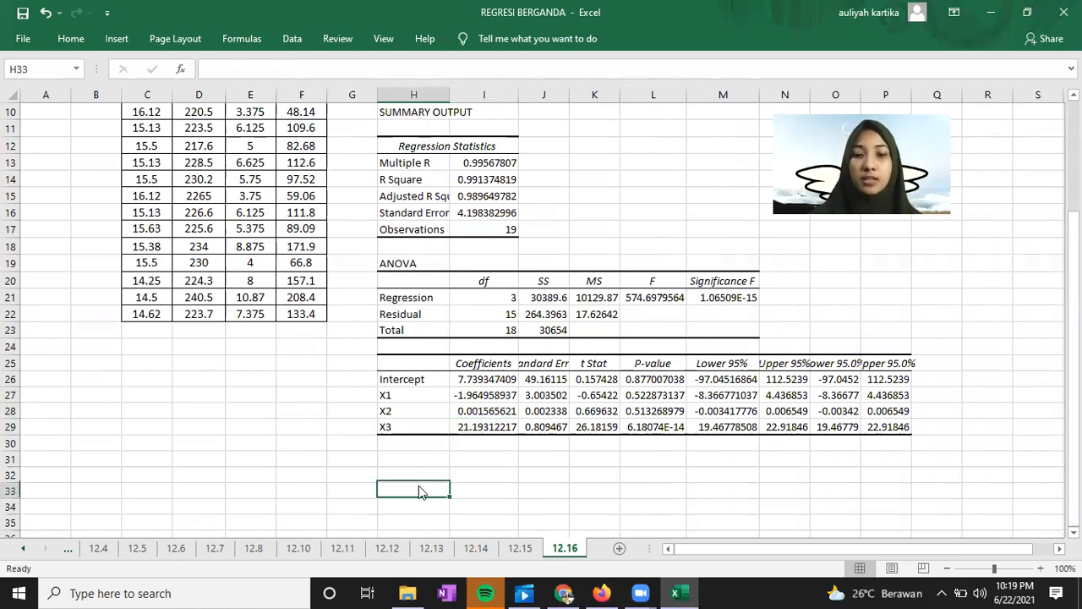
click(419, 476)
text(Y=)
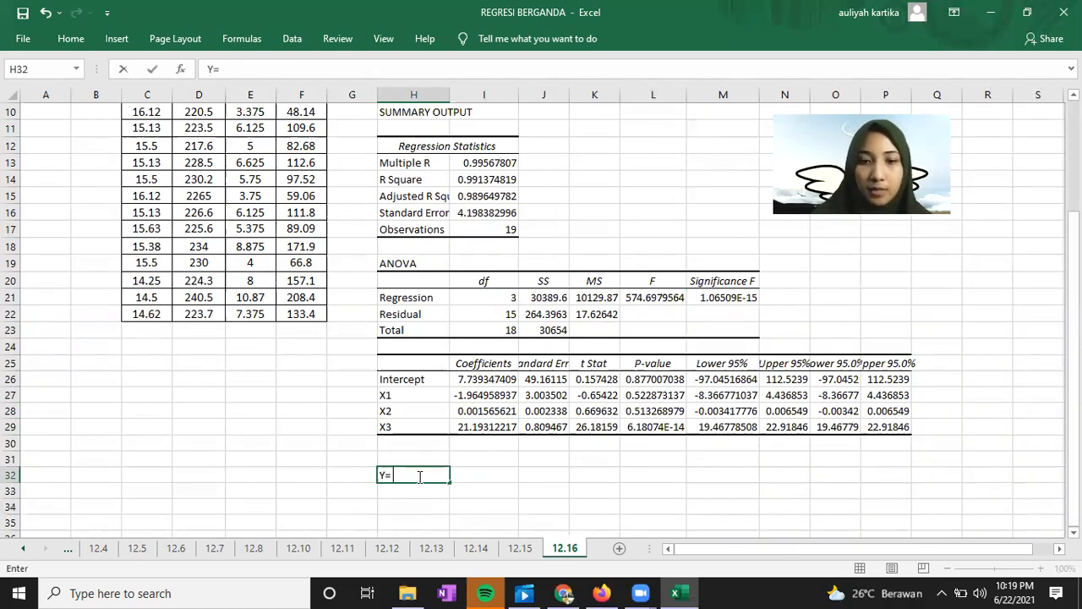
click(484, 380)
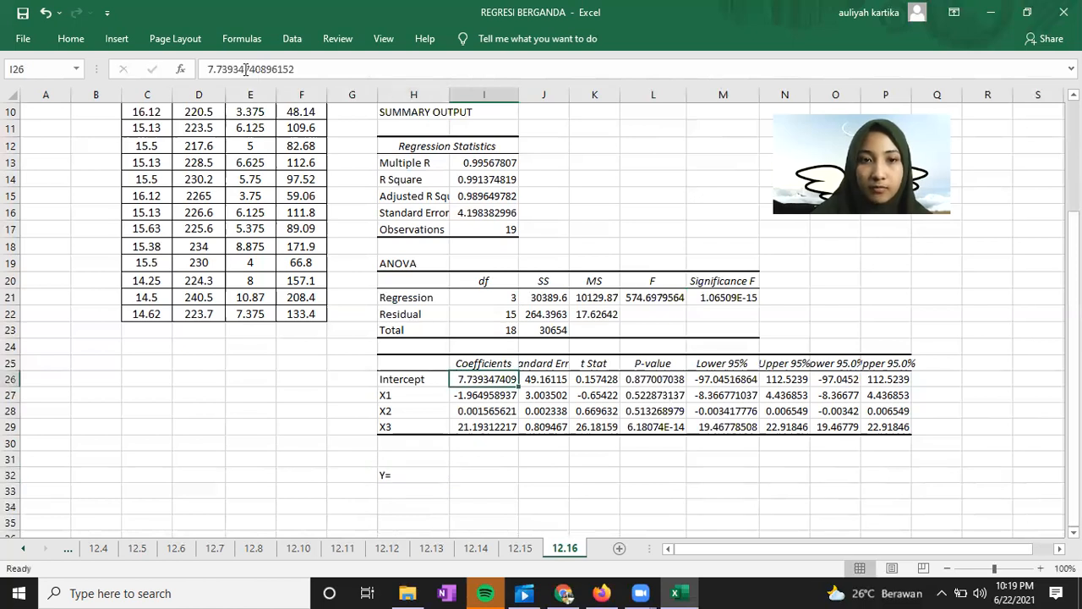
click(412, 476)
click(252, 72)
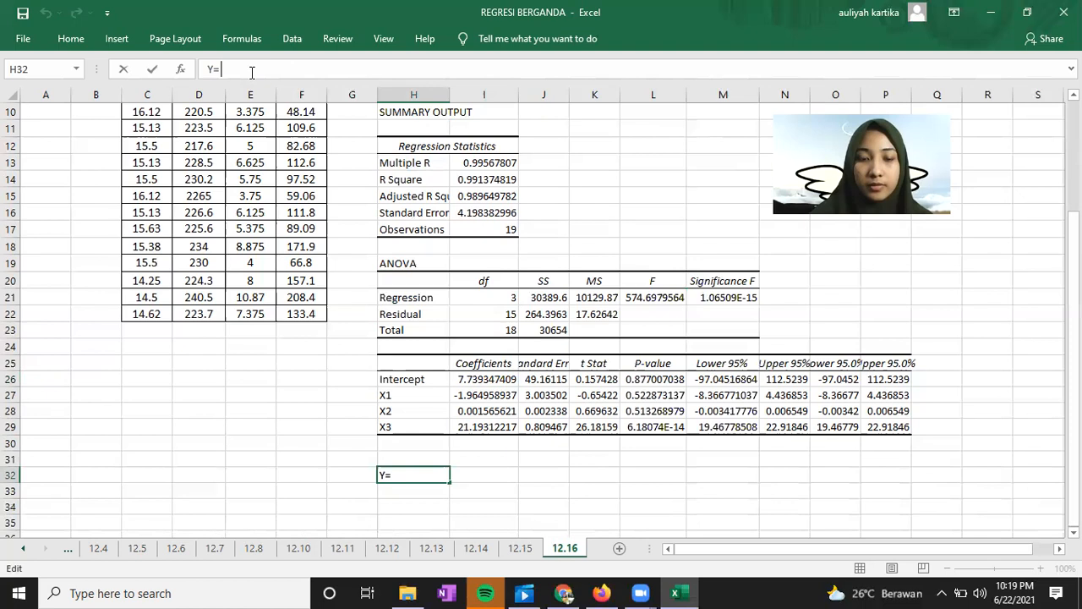
text(7.73934 +m)
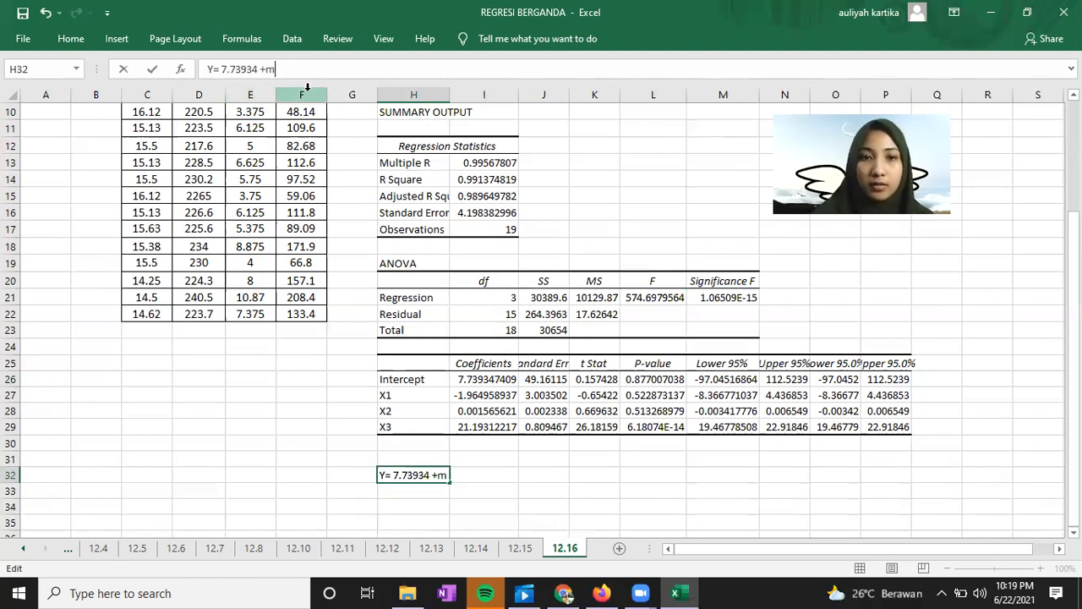
key(BackSpace)
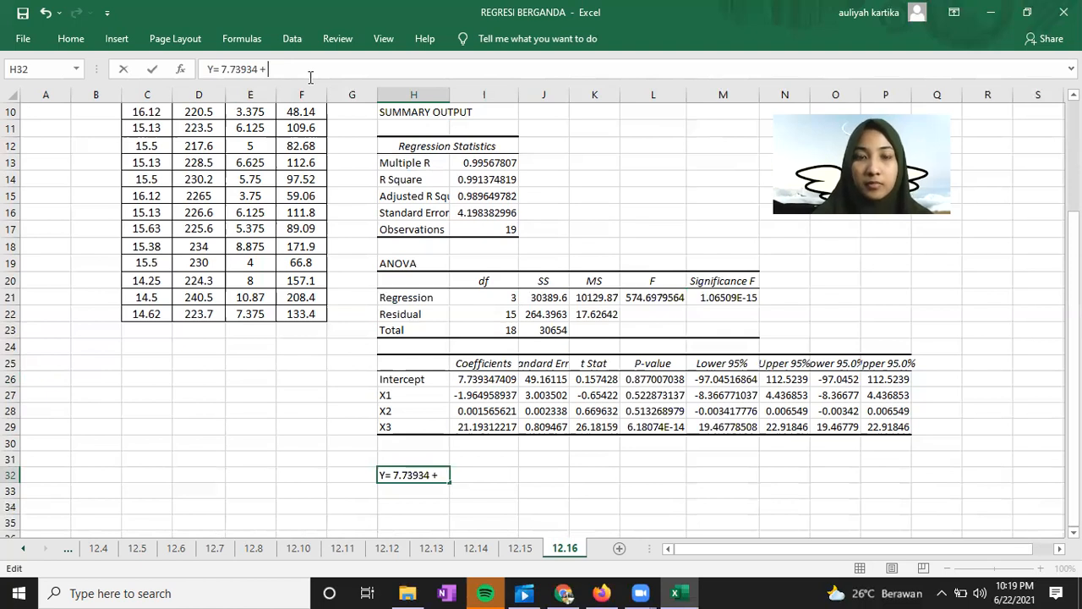
Try to copy the leading digits of the X1 coefficient for the equation, cutting the entry in I27 down to 93706944
click(469, 395)
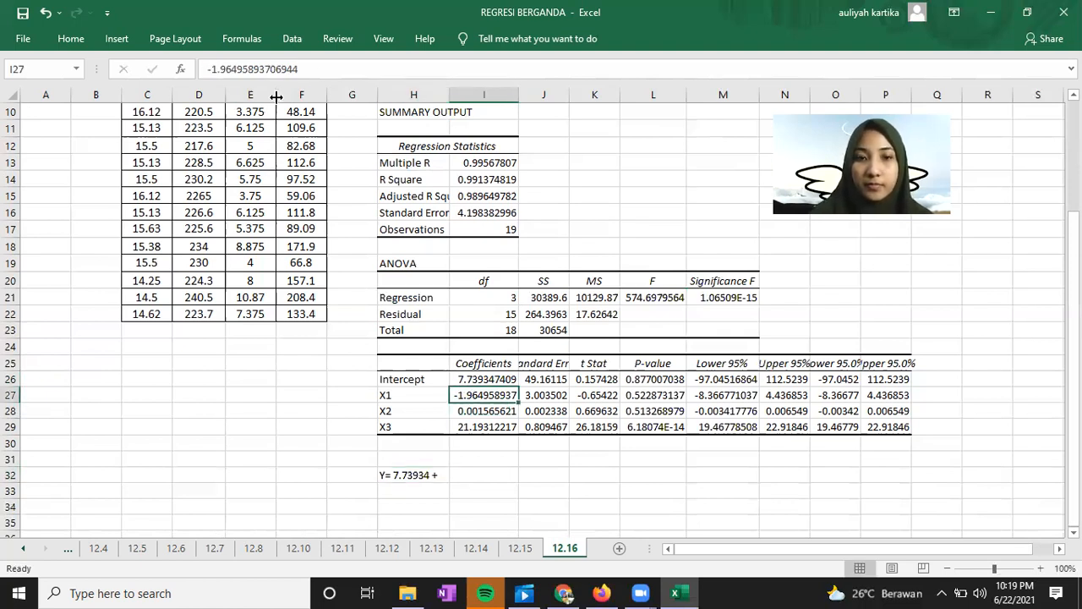
drag(252, 71, 205, 70)
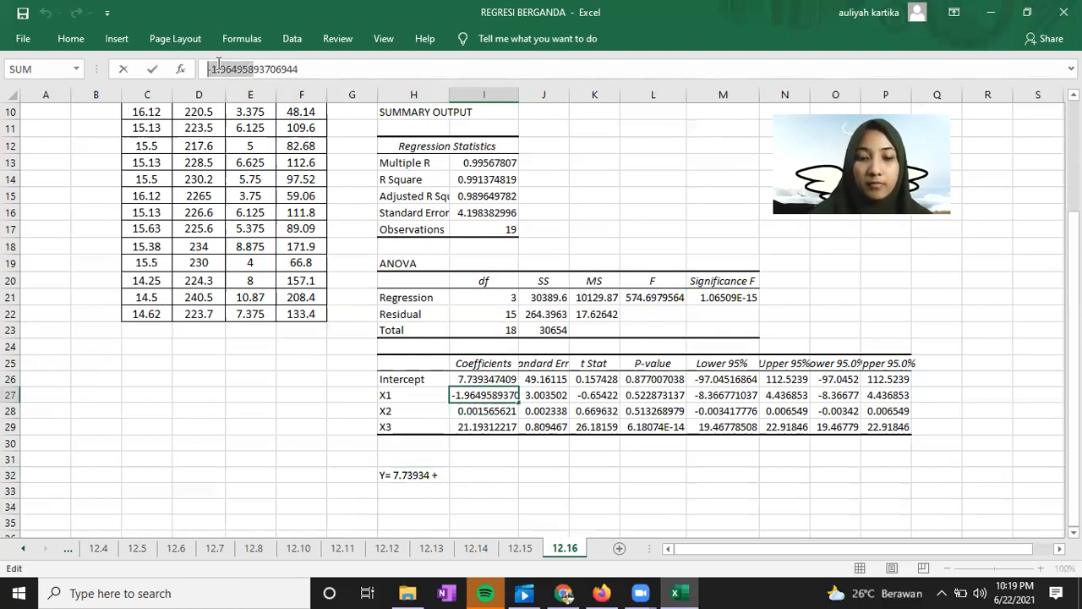
text(=)
click(415, 475)
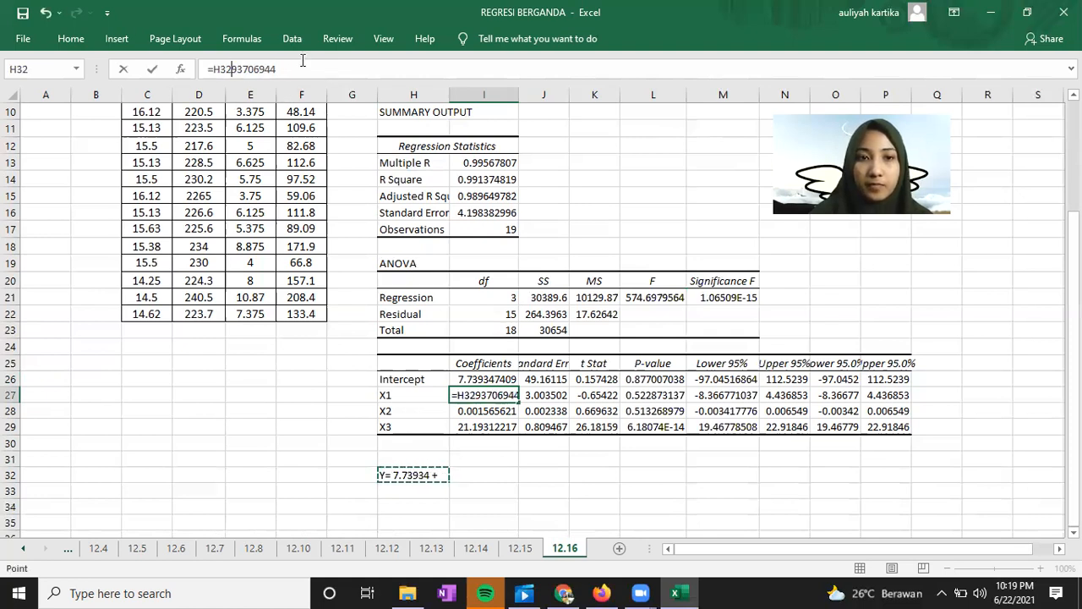
key(BackSpace)
key(BackSpace)
key(BackSpace)
key(BackSpace)
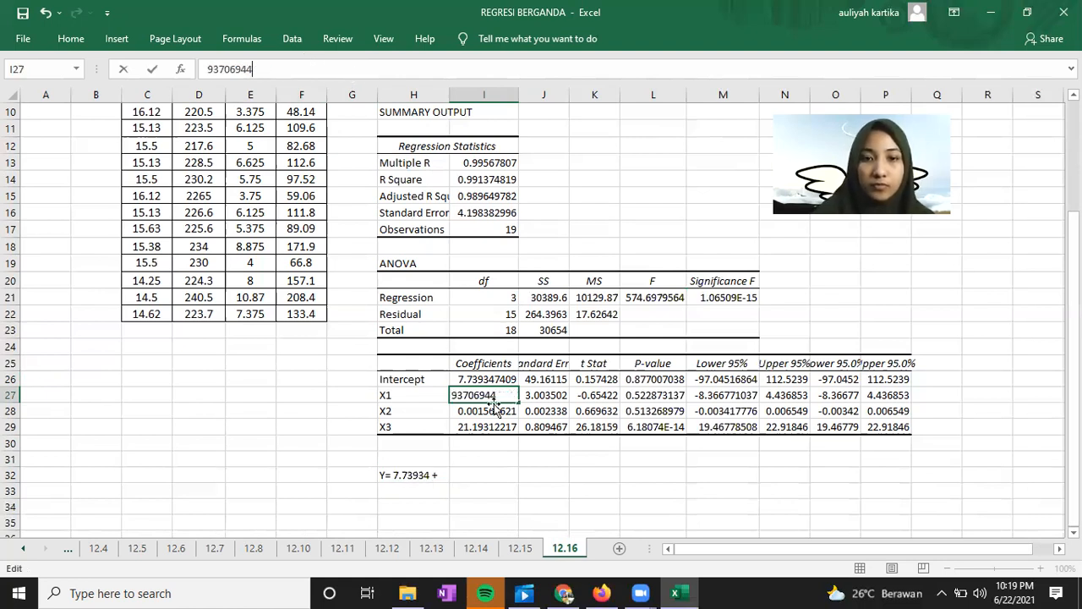
click(495, 411)
Copy 937069 from the X1 coefficient cell and append the term 937069X1 to the equation in H32
click(504, 396)
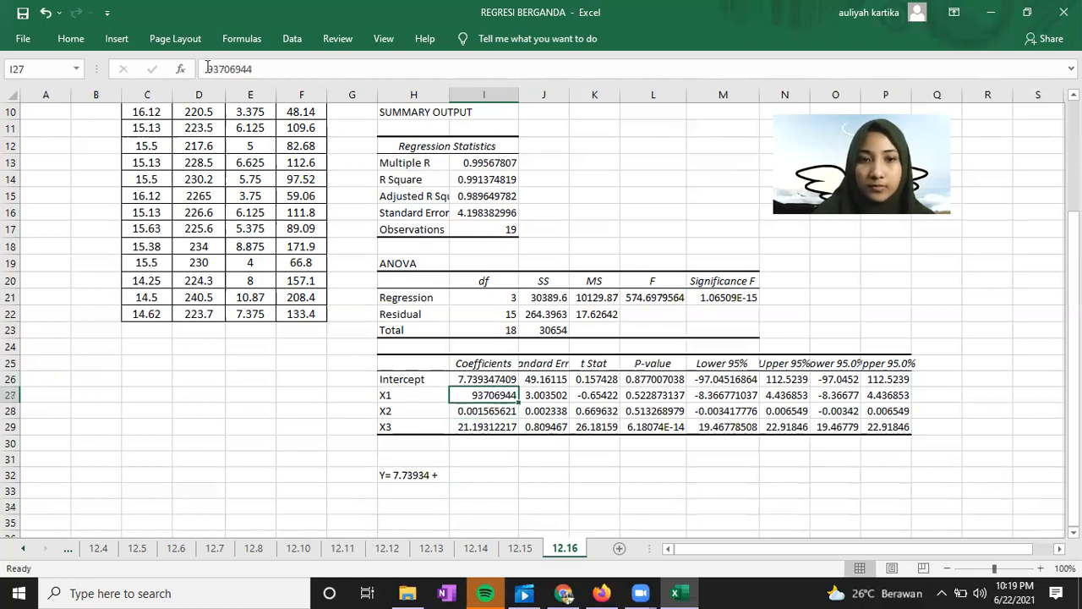
drag(239, 69, 195, 68)
key(ctrl+c)
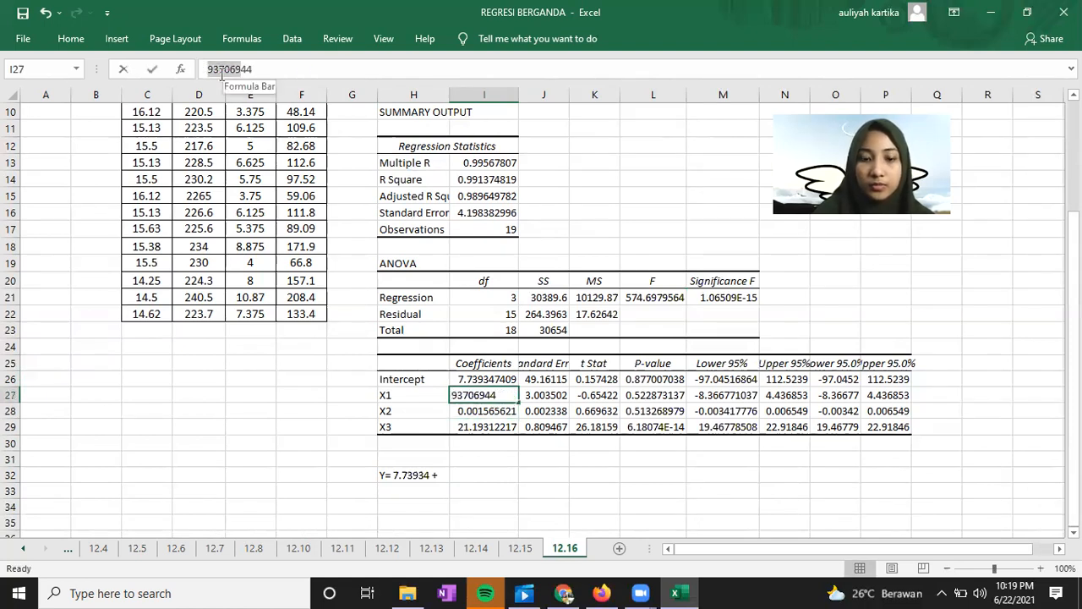
click(323, 68)
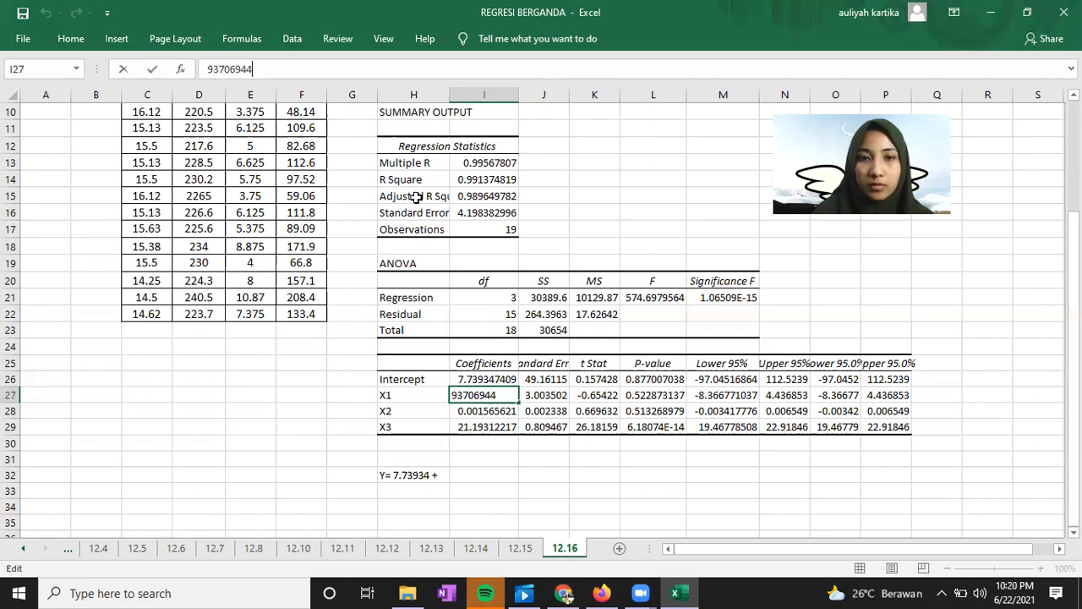
click(409, 471)
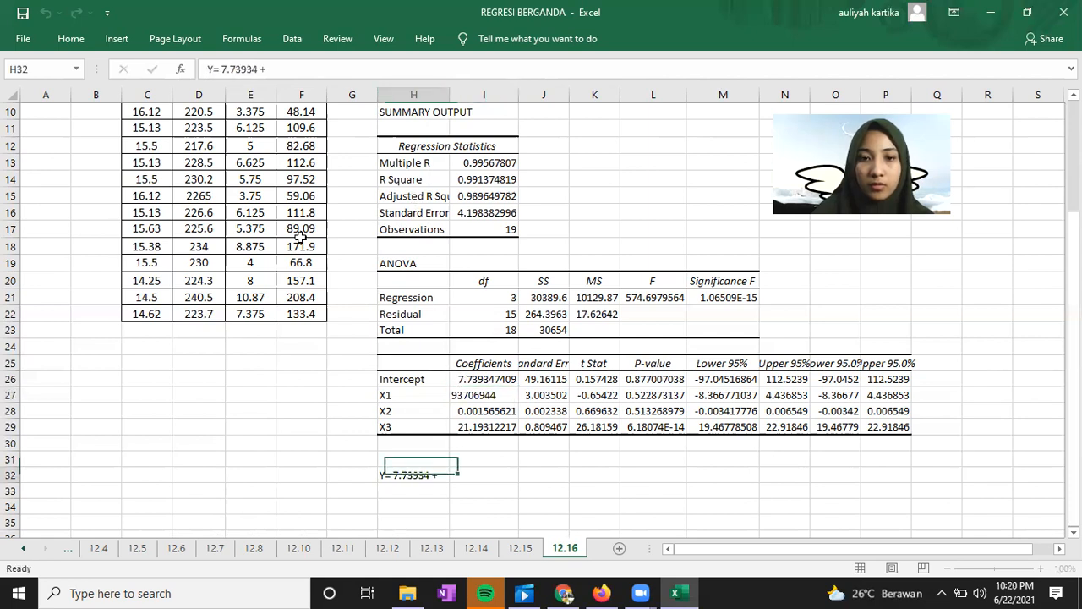
click(291, 69)
key(ctrl+v)
text(X1)
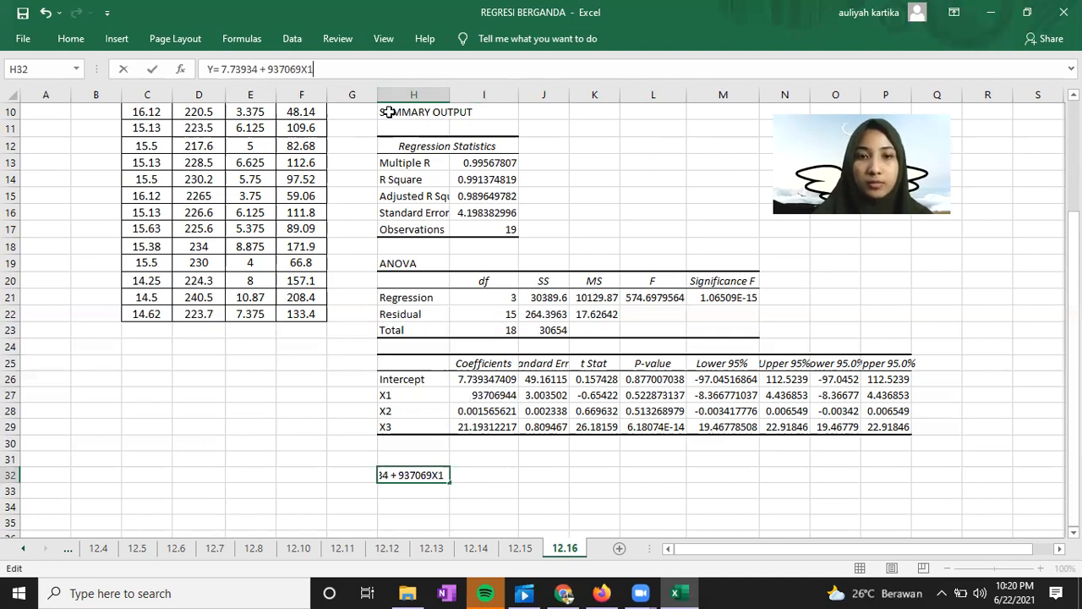
Copy 0.001565 from the X2 coefficient in I28 and append "+ 0.001565X2 +" to the equation in H32
click(496, 411)
click(220, 71)
drag(203, 71, 251, 69)
key(ctrl+c)
click(373, 66)
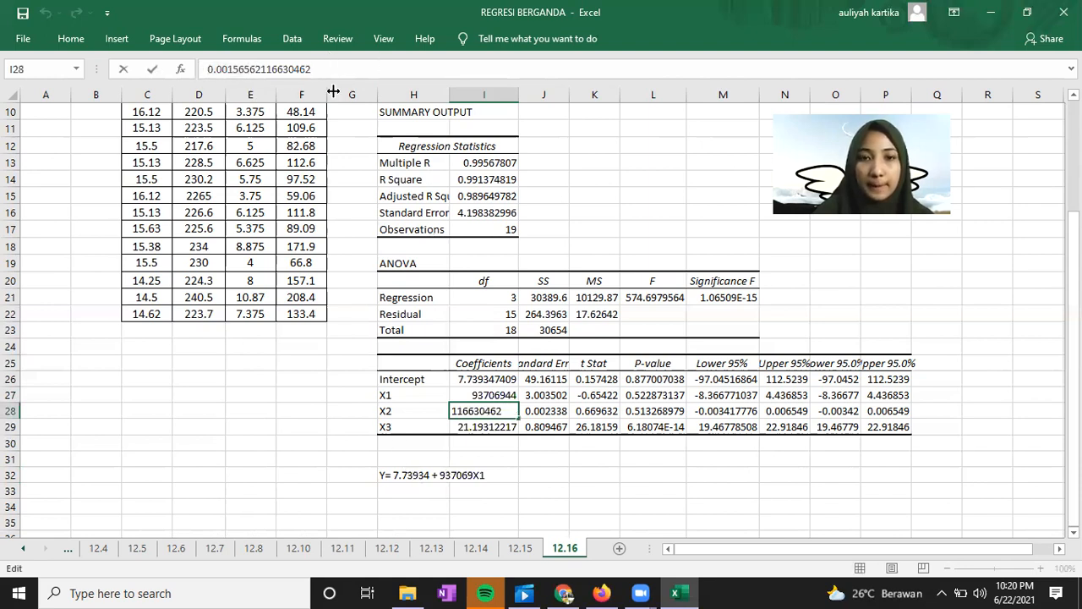
click(332, 66)
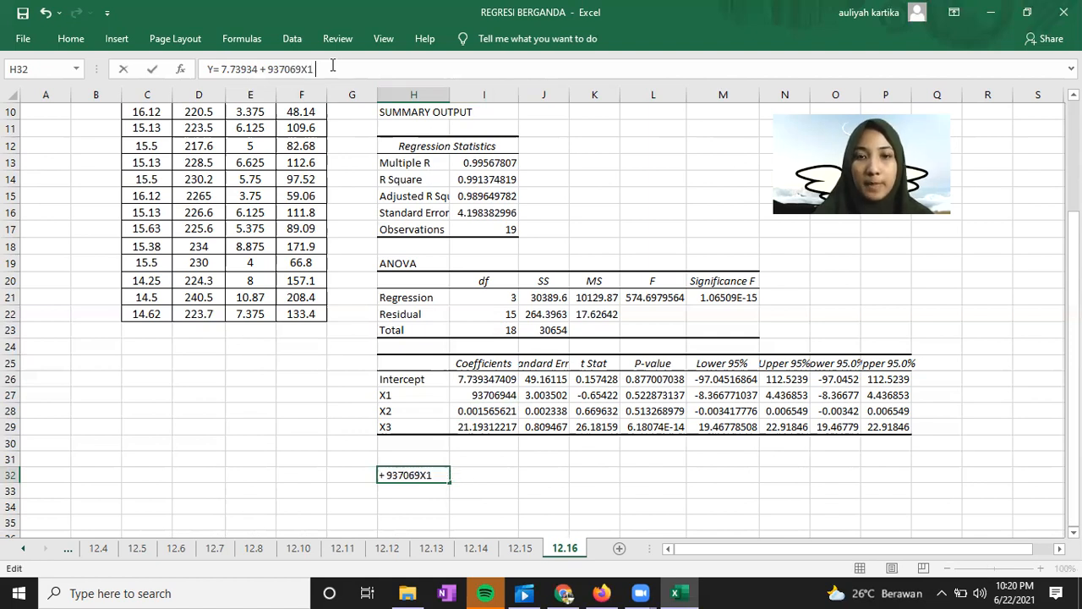
text(+)
key(ctrl+v)
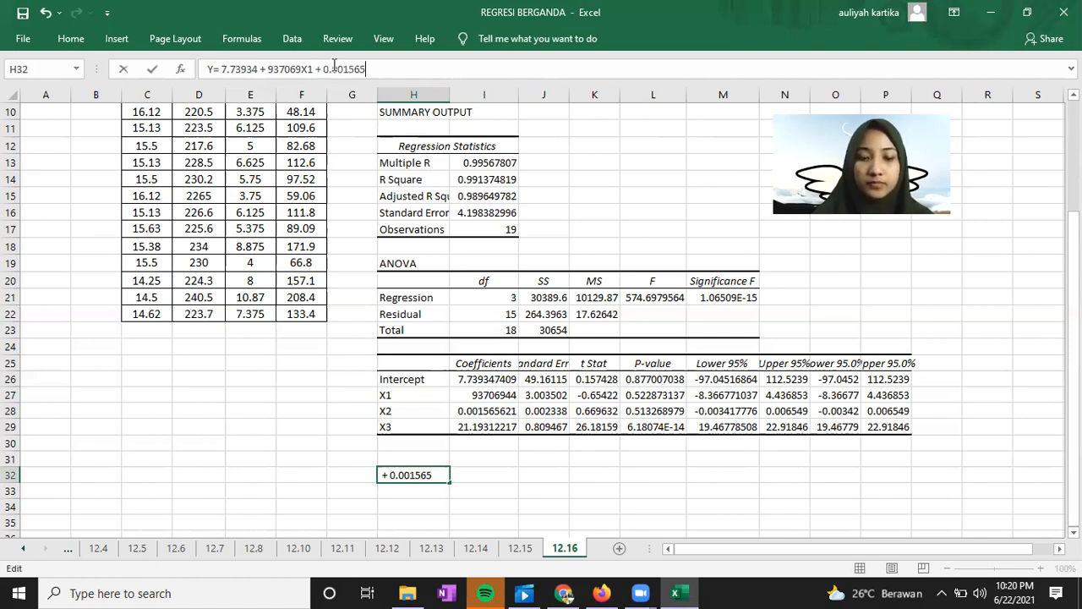
text(X2 +)
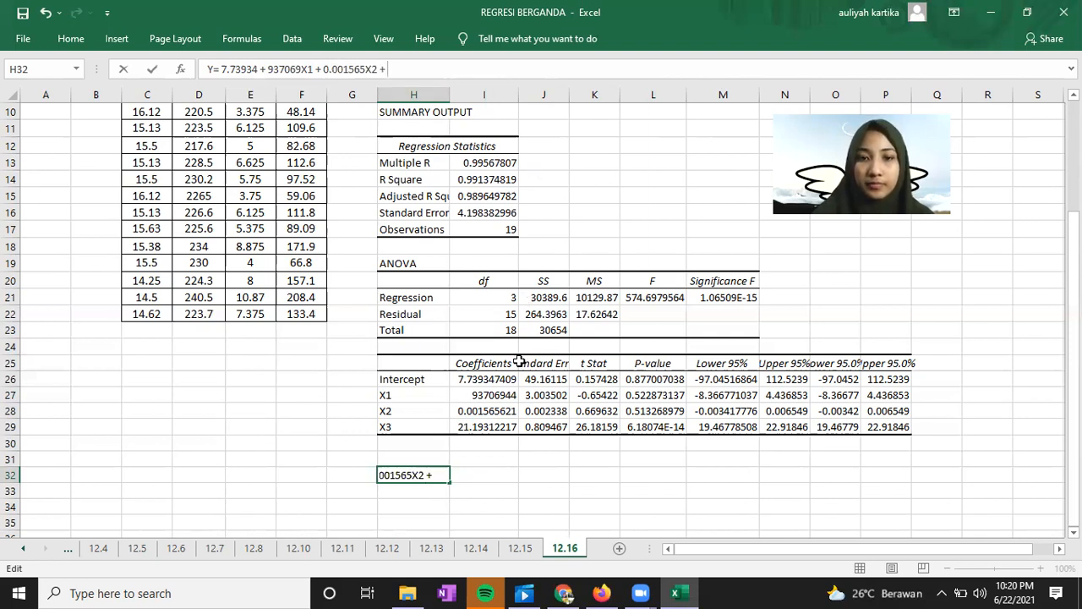
Copy 21.193122 from the X3 coefficient in I29 and complete the equation in H32 with 21.193122X3
click(508, 429)
drag(255, 69, 186, 72)
key(ctrl+c)
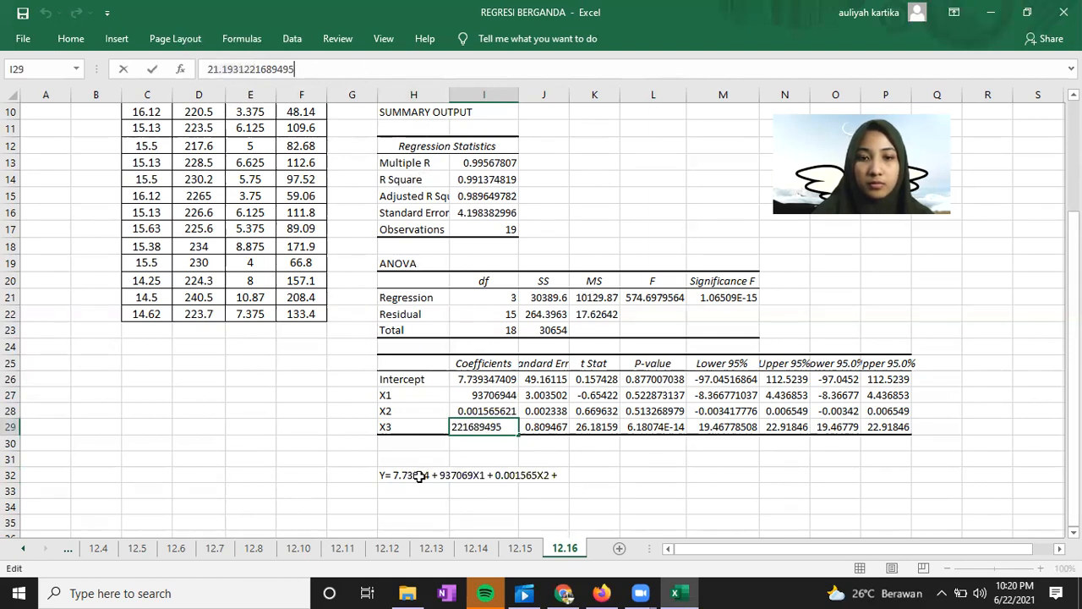
click(414, 475)
click(413, 69)
key(ctrl+v)
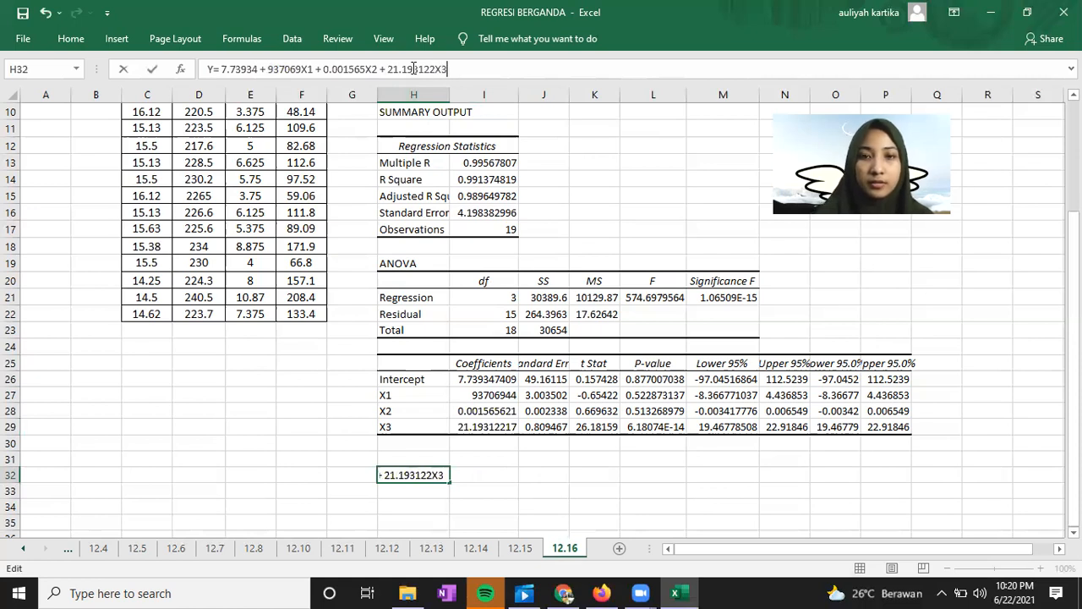
key(Return)
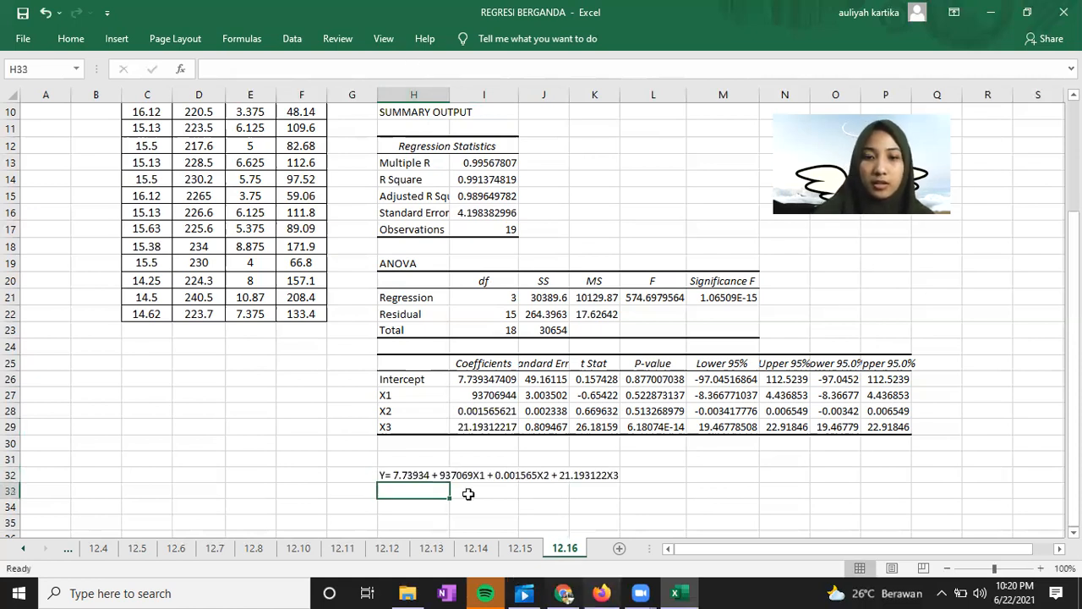
Fill the block G31:L34 around the equation with yellow, then merge and center it with middle vertical alignment
scroll(381, 415, down, 1)
drag(359, 407, 681, 457)
click(78, 38)
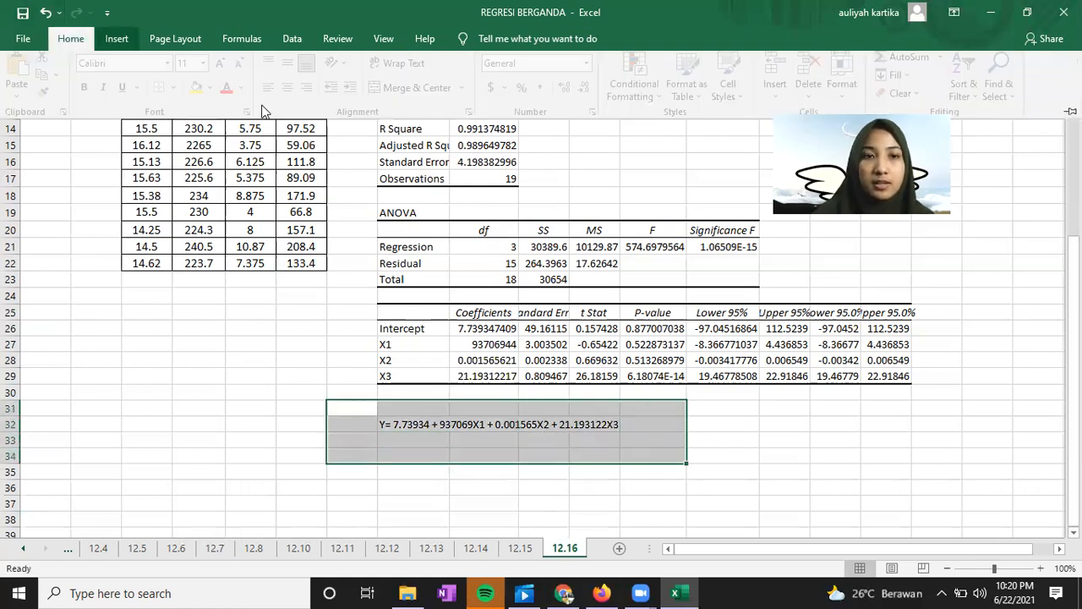
click(208, 96)
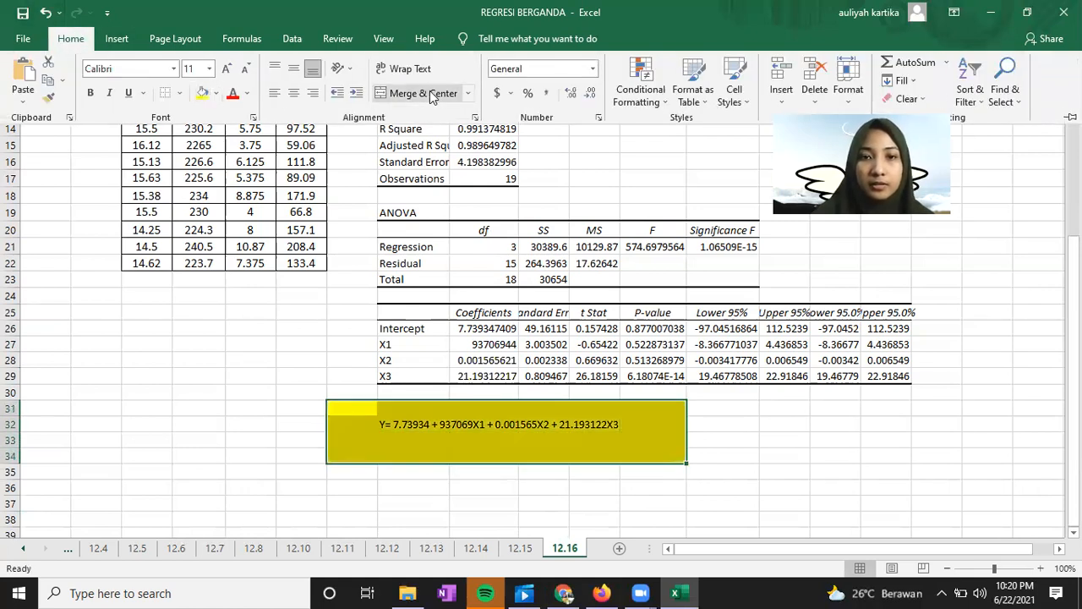
click(419, 93)
click(293, 69)
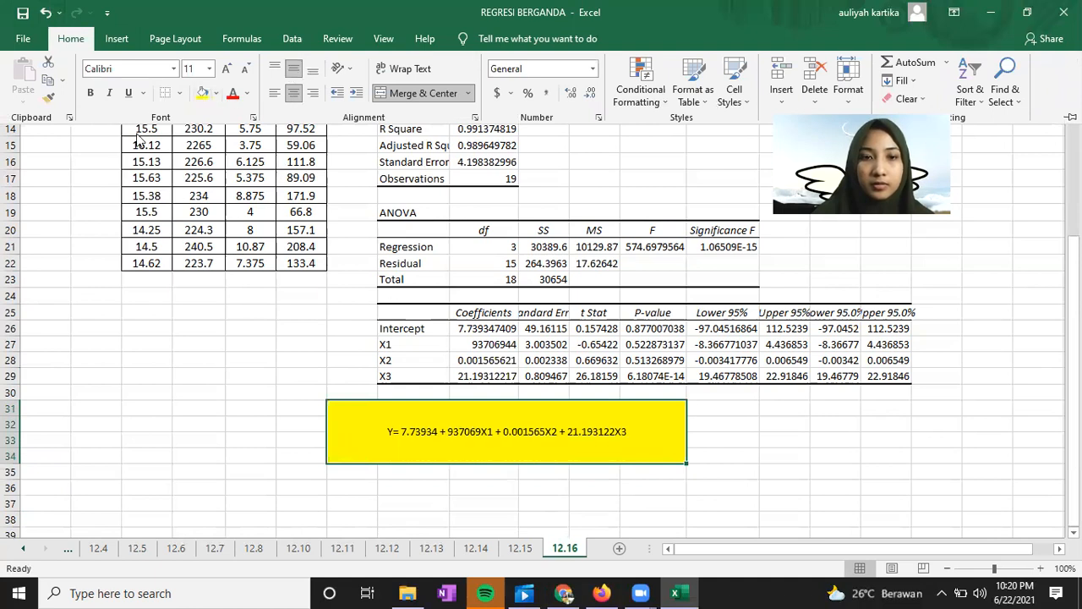
Make the regression equation in the merged yellow block bold and set its font size to 12
click(196, 69)
text(12)
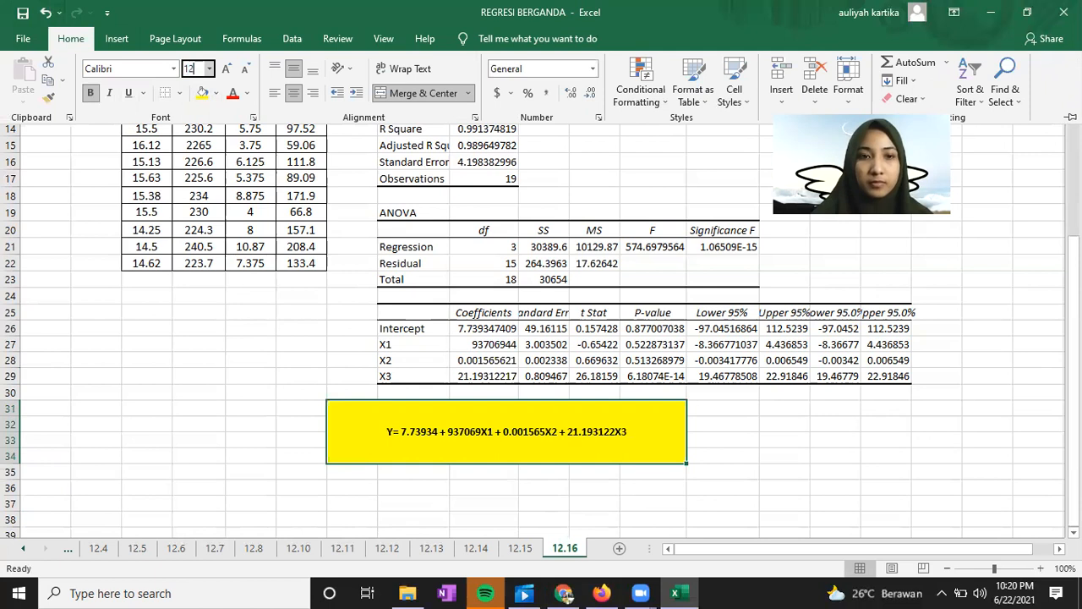
key(Return)
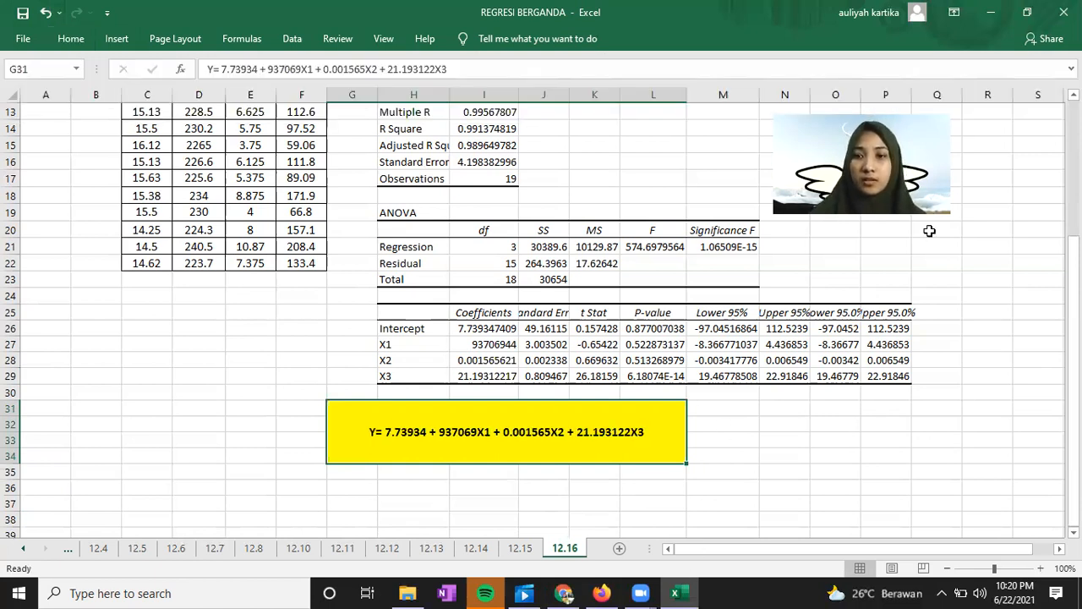
scroll(929, 230, up, 4)
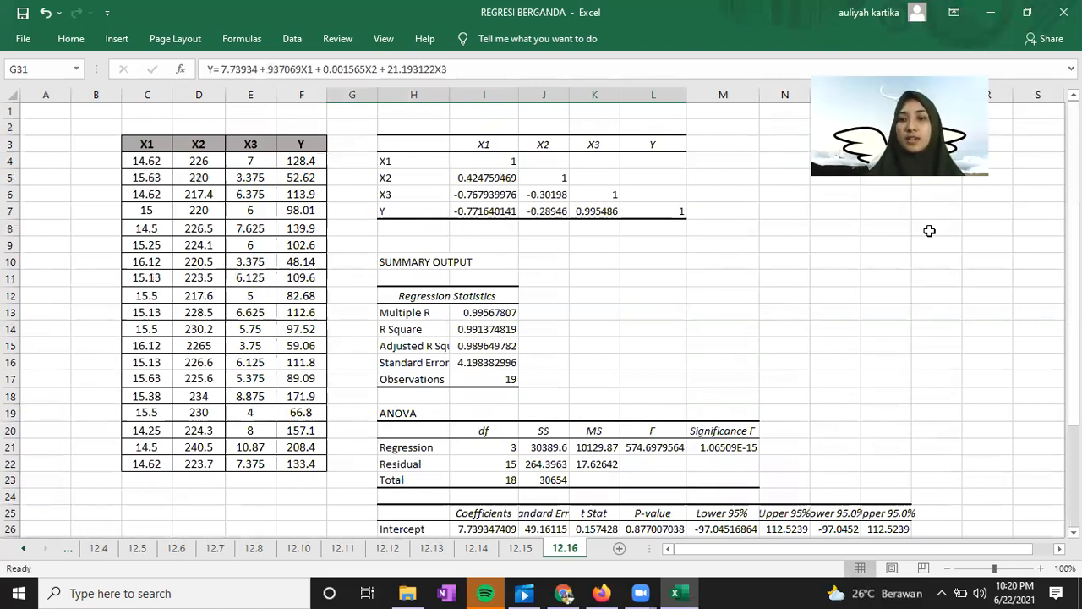